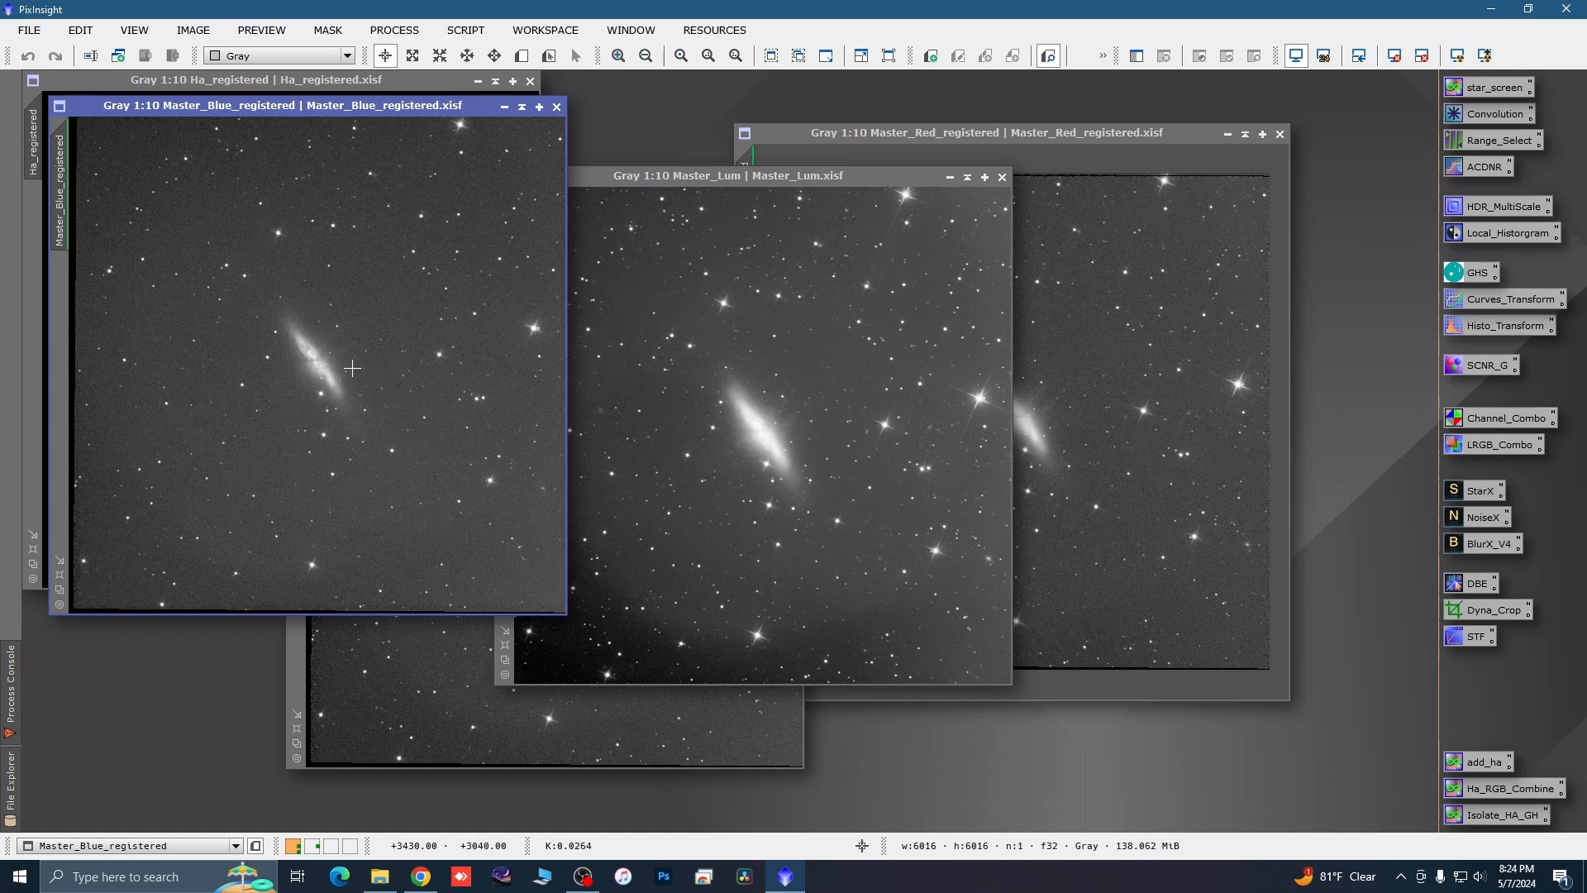
Move the Master_Blue_registered window off the Ha_registered image and apply an automatic screen stretch to Ha_registered.
{"action": "scroll", "coordinate": [352, 368], "scroll_direction": "up", "scroll_amount": 4}
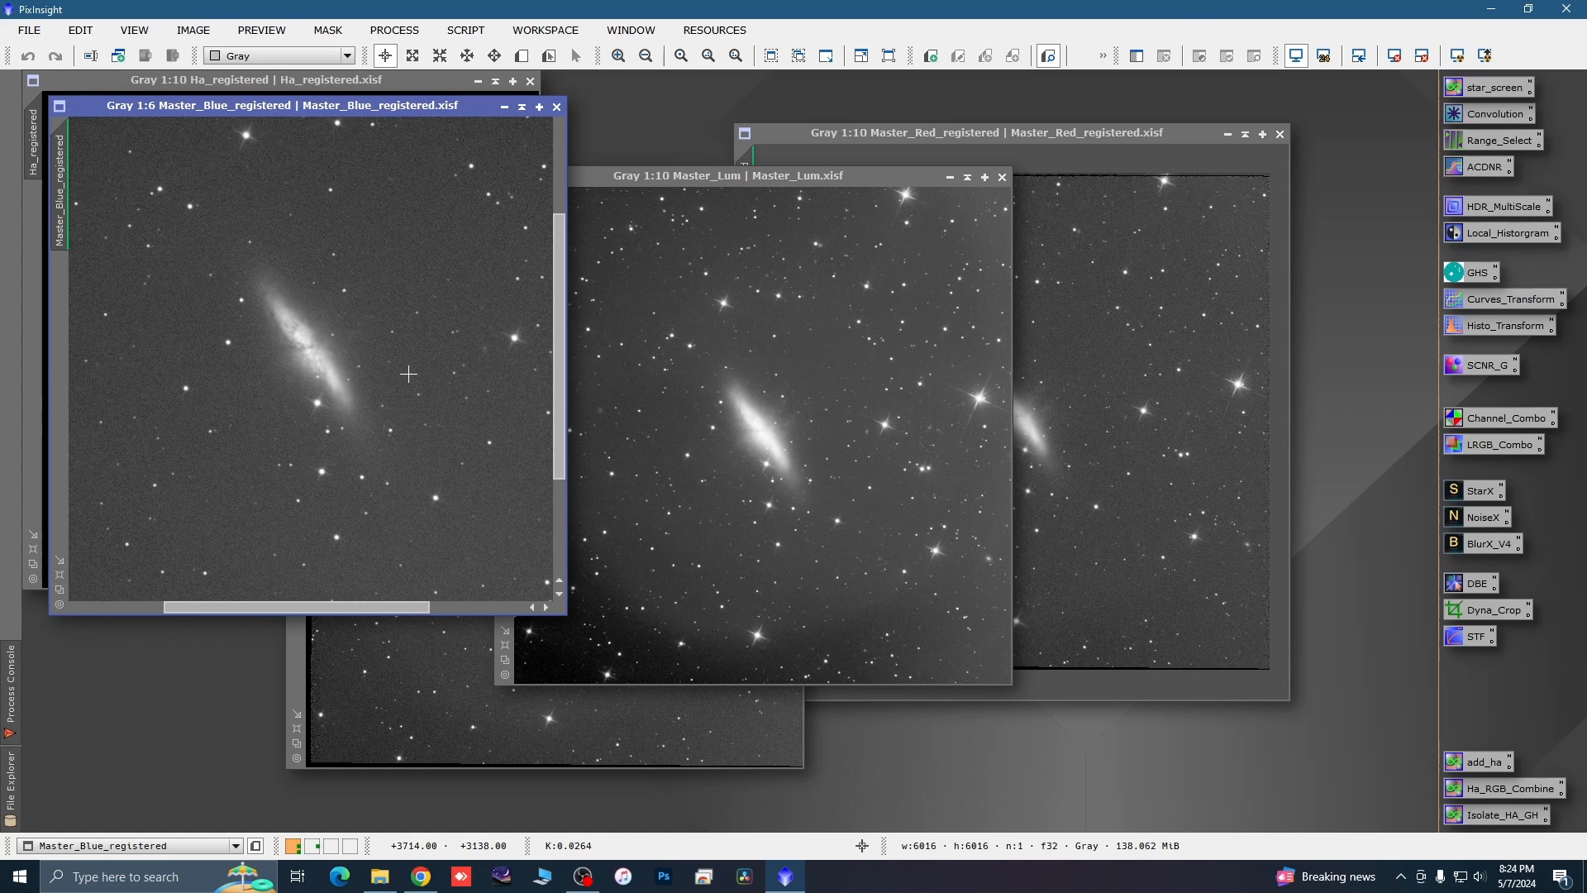
{"action": "scroll", "coordinate": [408, 375], "scroll_direction": "down", "scroll_amount": 3}
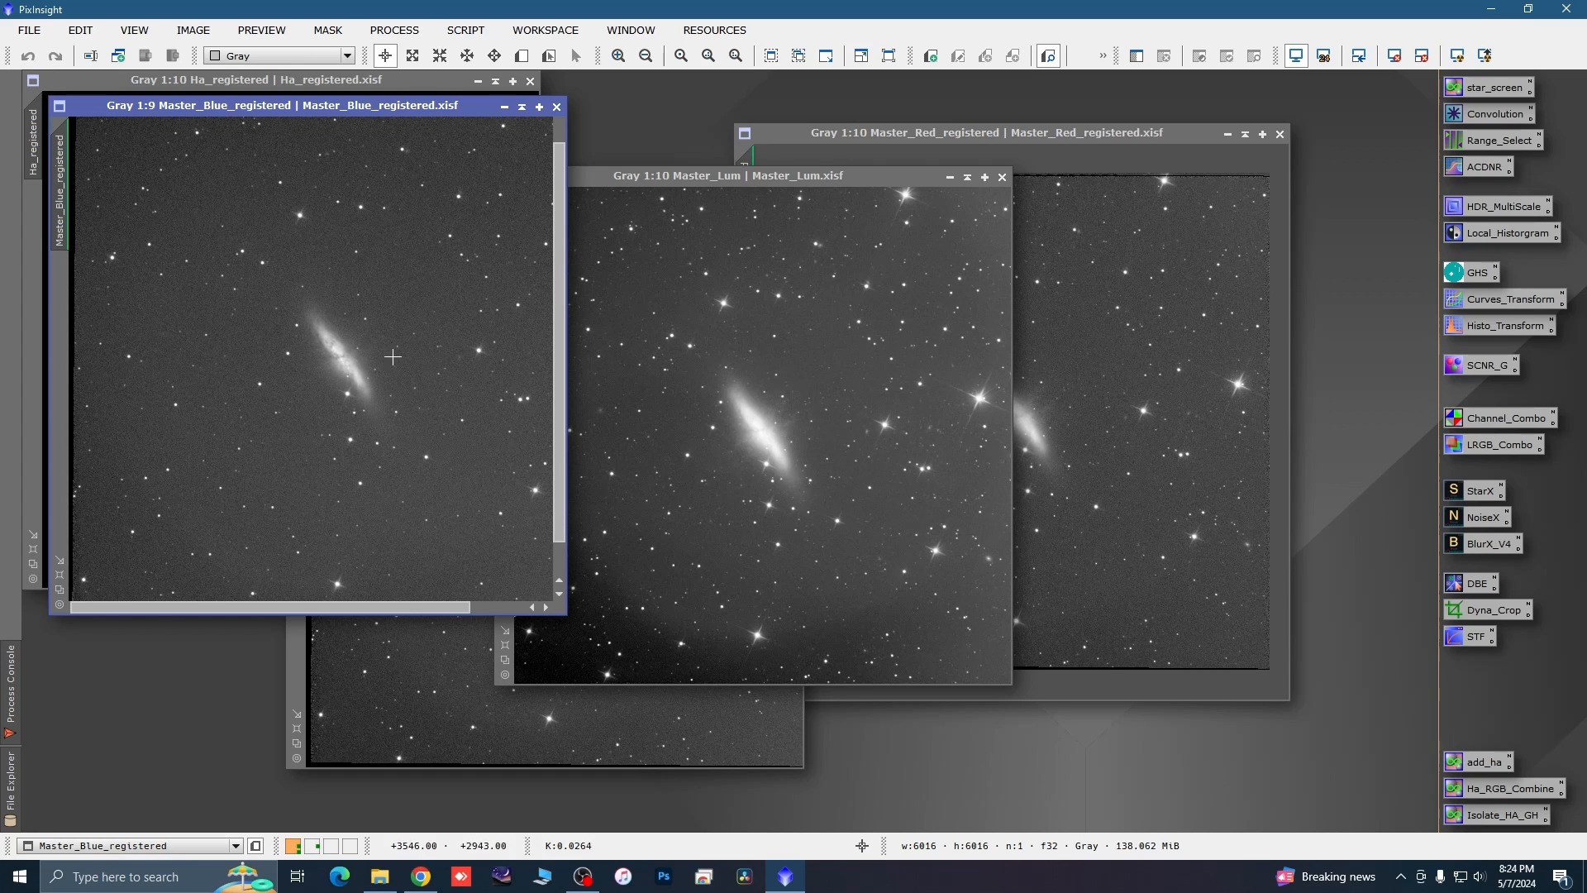
{"action": "left_click_drag", "start_coordinate": [344, 111], "coordinate": [346, 124]}
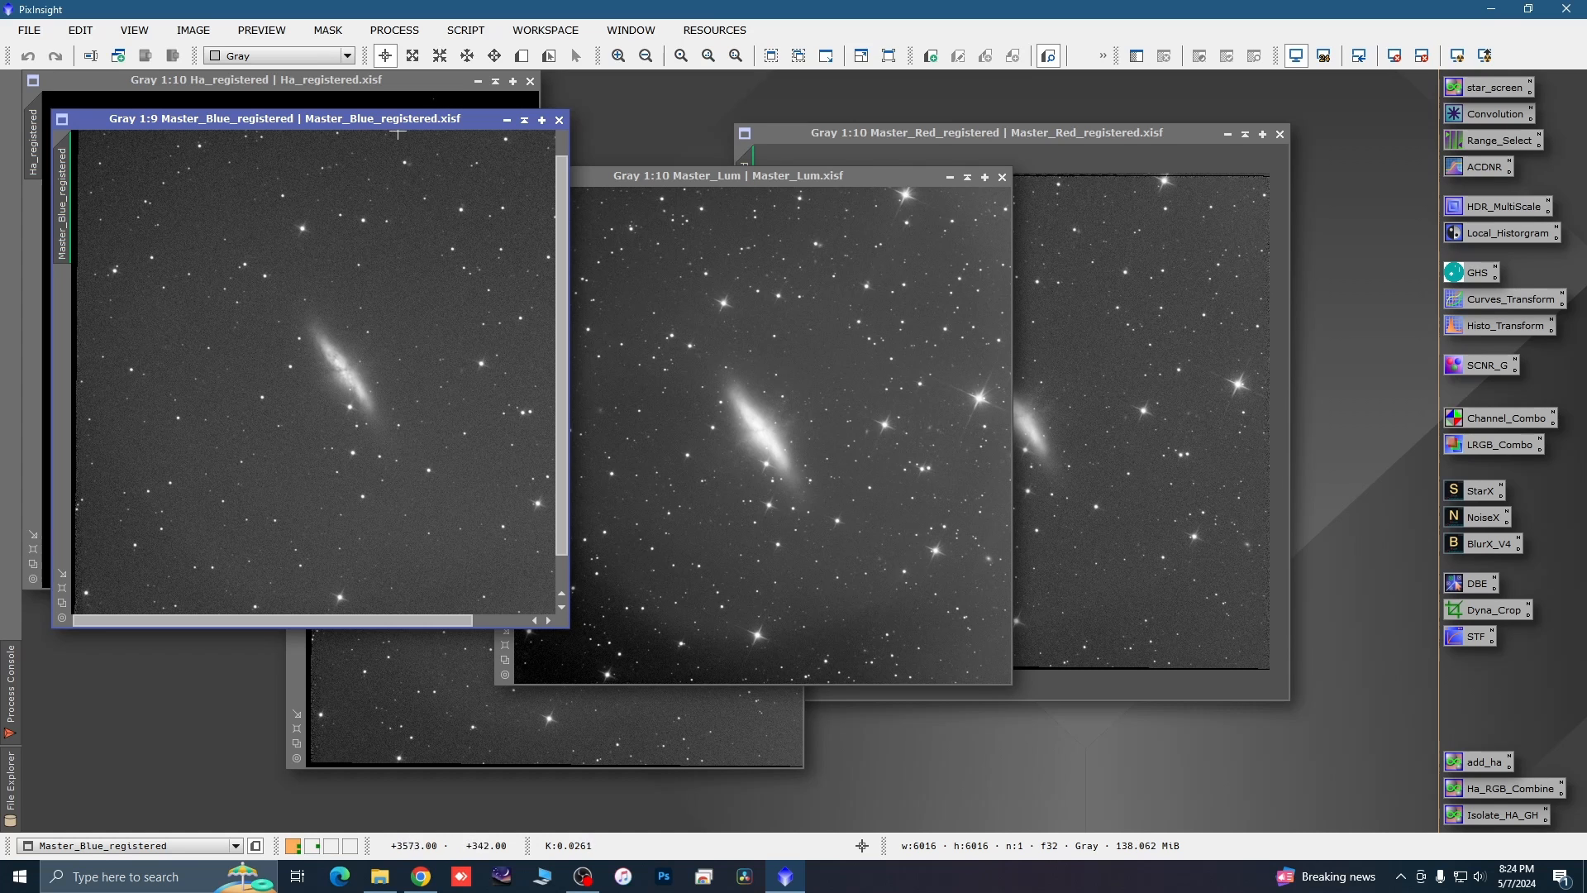
{"action": "left_click_drag", "start_coordinate": [443, 126], "coordinate": [607, 227]}
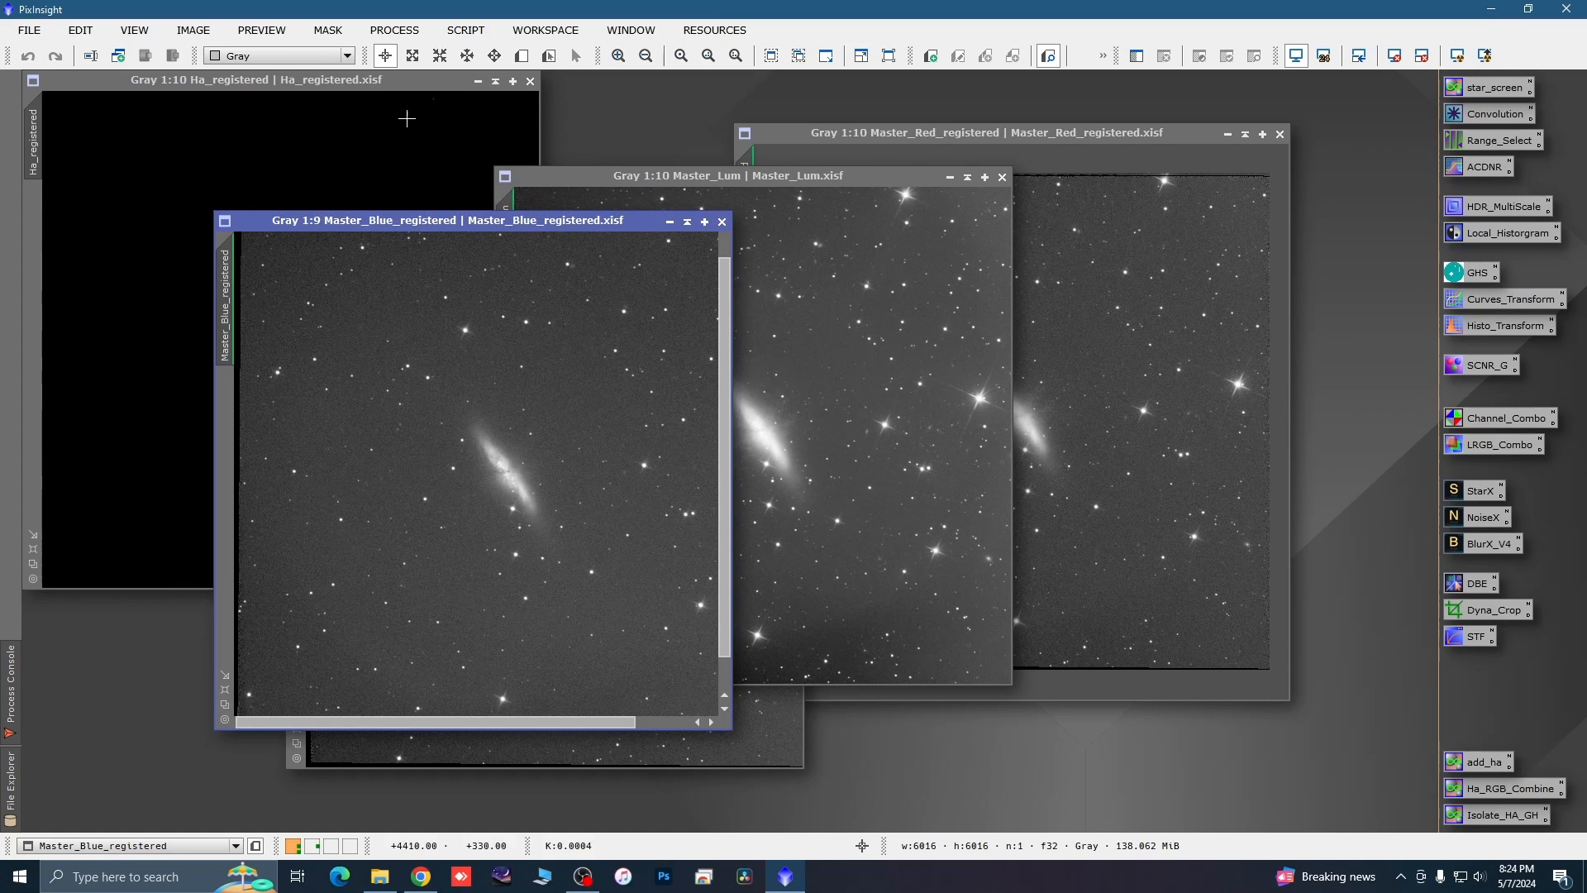
{"action": "left_click_drag", "start_coordinate": [395, 86], "coordinate": [455, 164]}
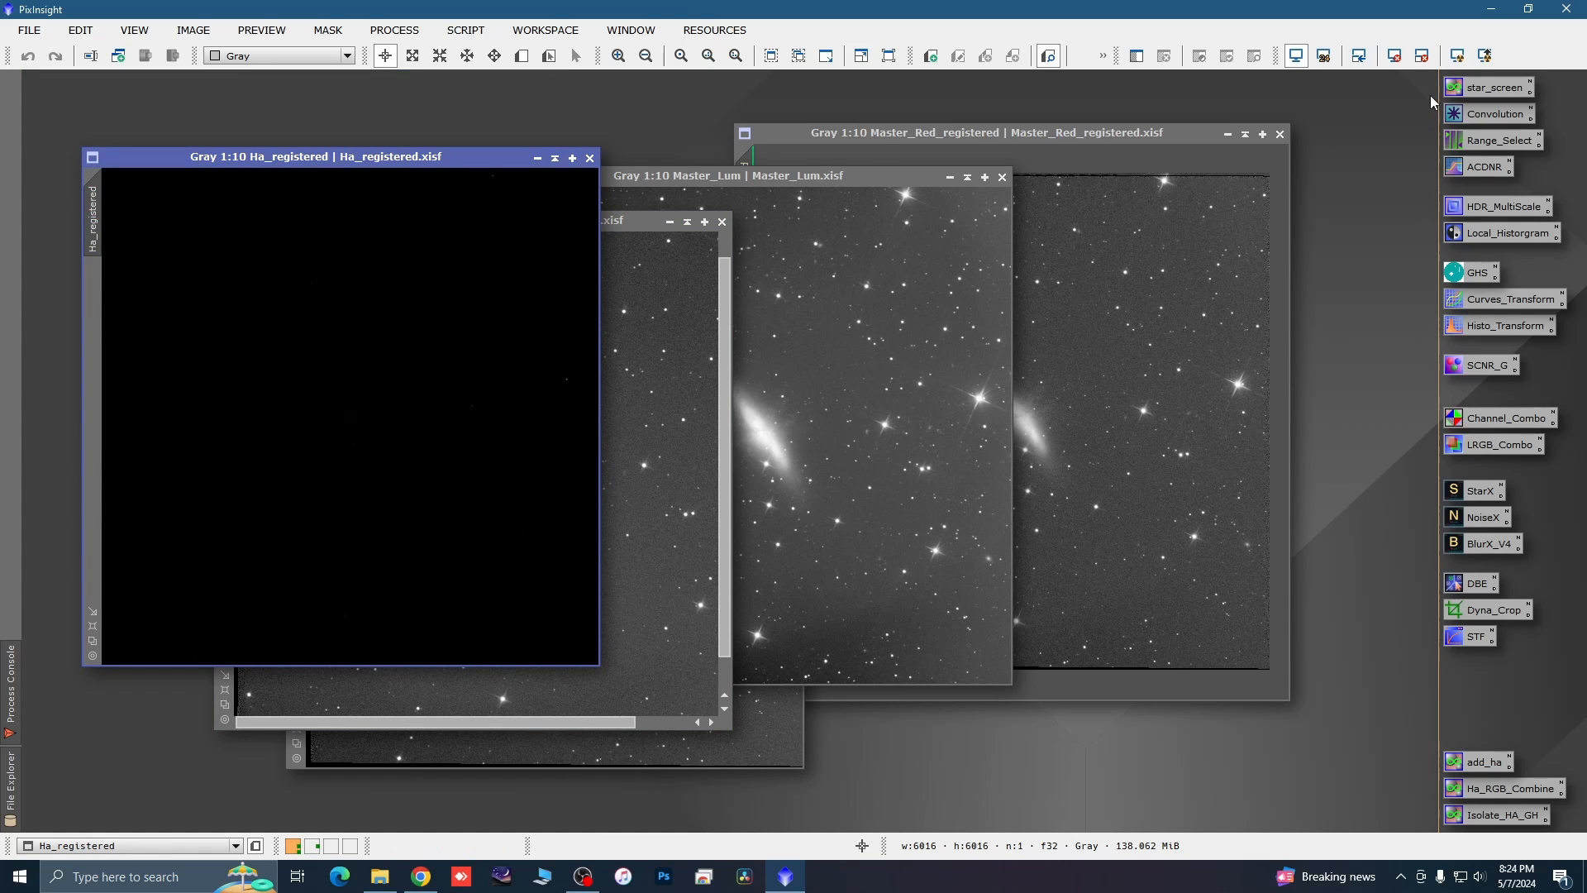
{"action": "key", "text": "ctrl+a"}
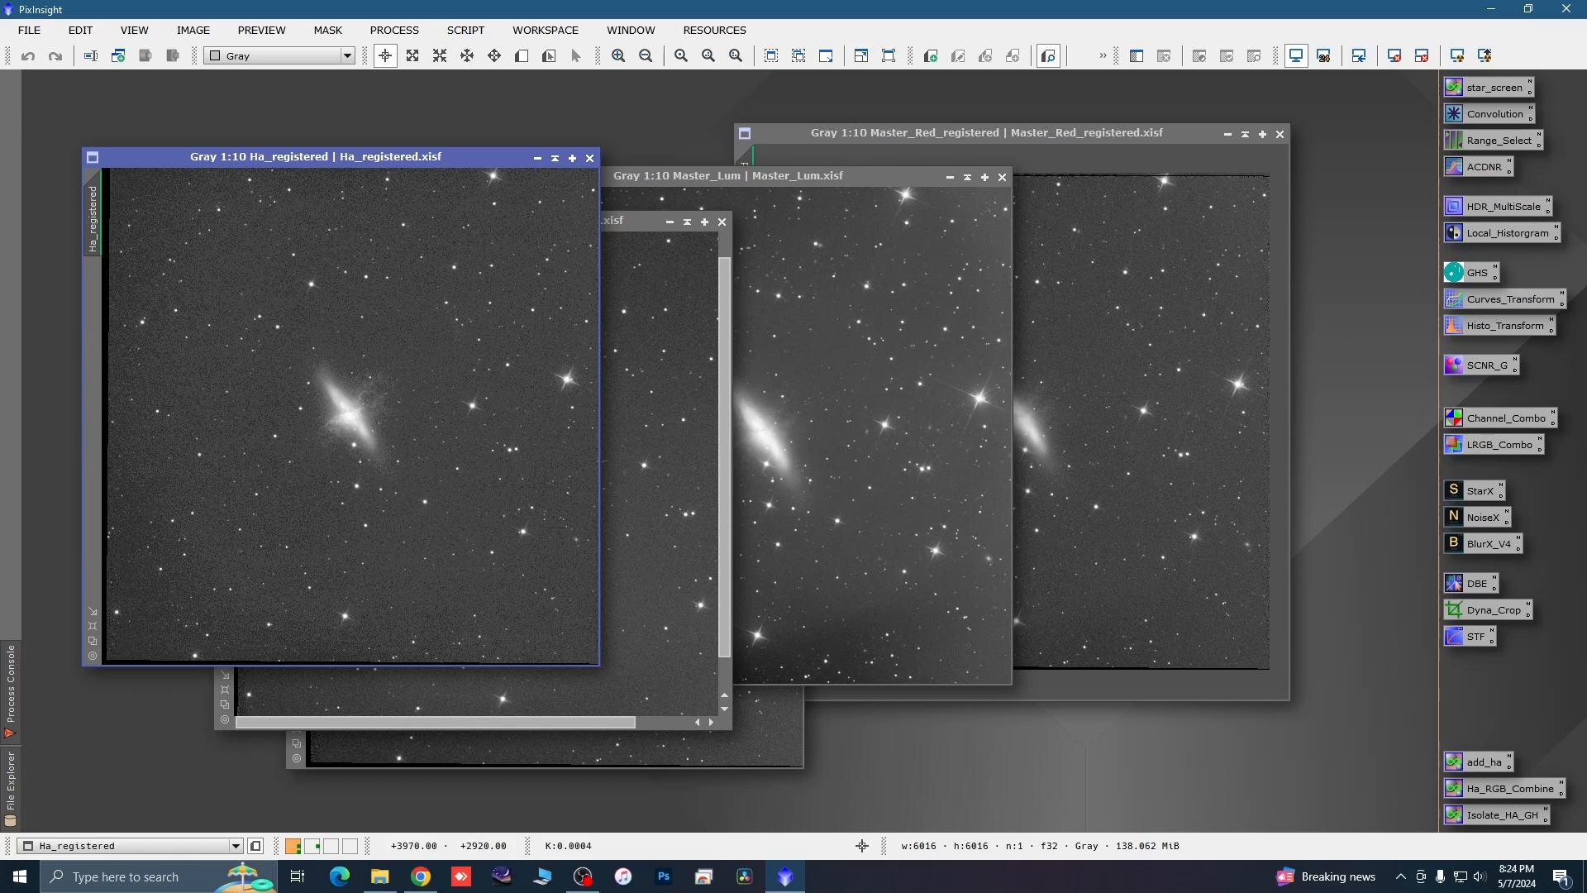
Examine the galaxy's core and filaments and the dark borders of the Ha_registered image at different magnifications.
{"action": "scroll", "coordinate": [370, 438], "scroll_direction": "up", "scroll_amount": 3}
{"action": "scroll", "coordinate": [309, 392], "scroll_direction": "up", "scroll_amount": 3}
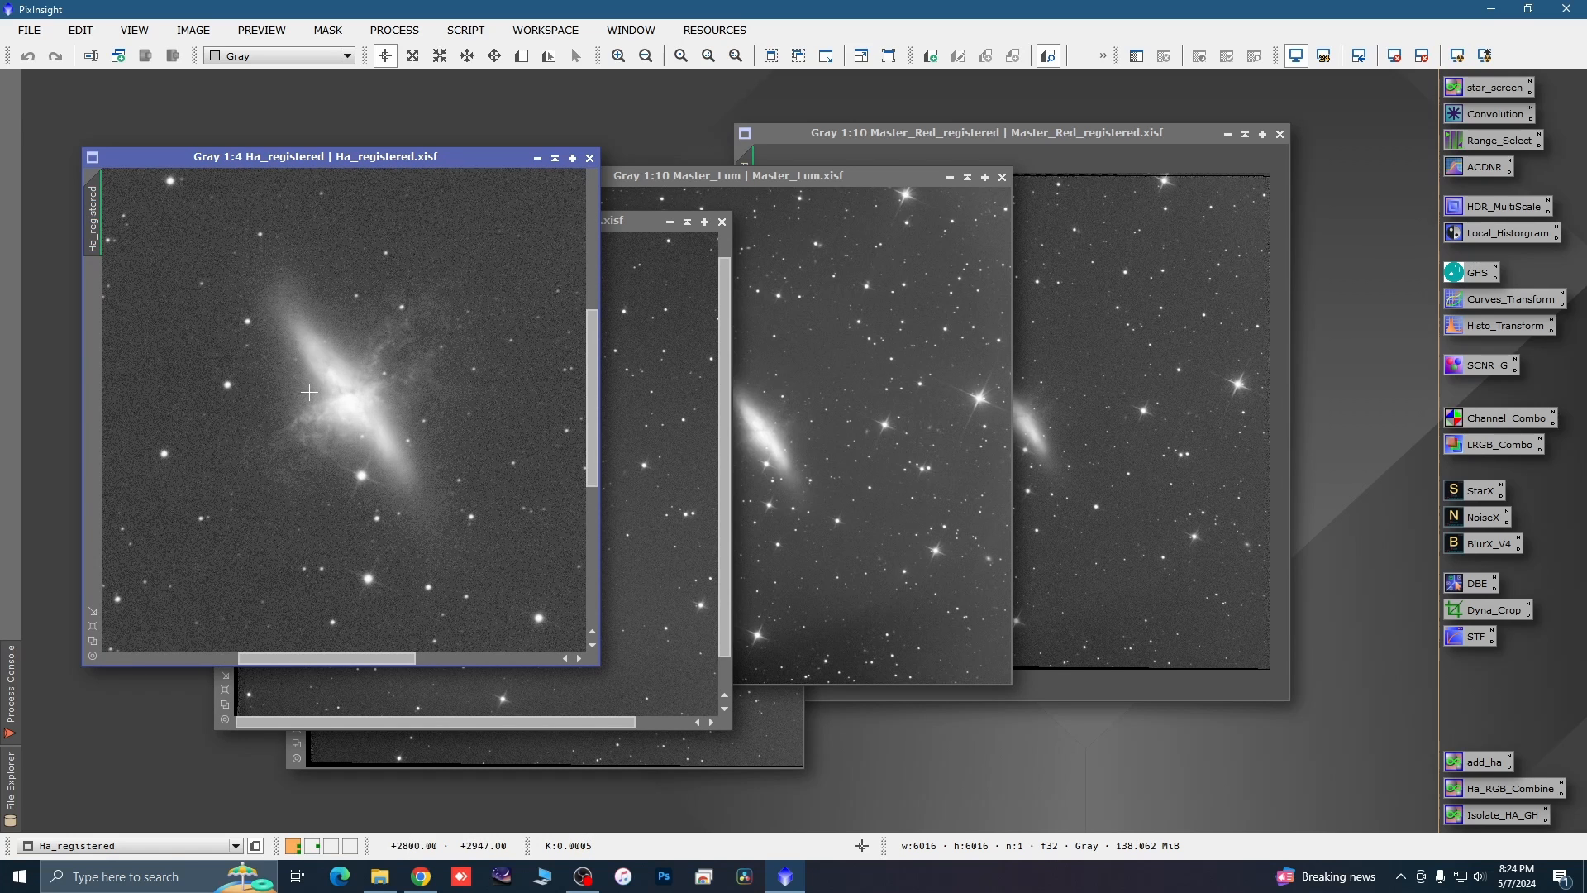
{"action": "scroll", "coordinate": [448, 402], "scroll_direction": "down", "scroll_amount": 3}
{"action": "scroll", "coordinate": [448, 401], "scroll_direction": "down", "scroll_amount": 2}
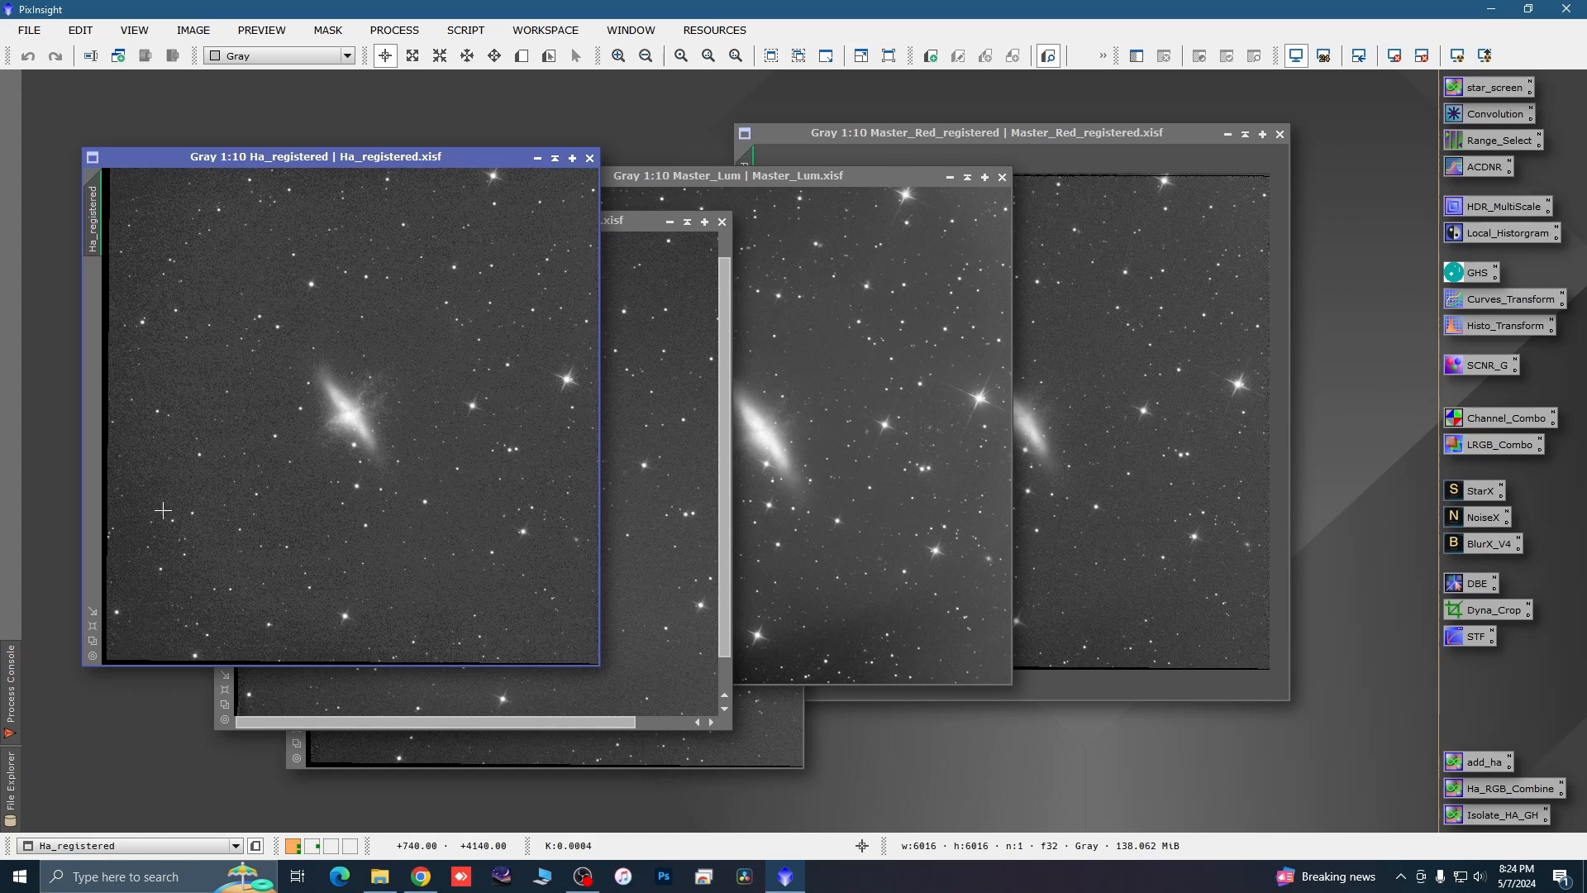
{"action": "scroll", "coordinate": [359, 417], "scroll_direction": "up", "scroll_amount": 2}
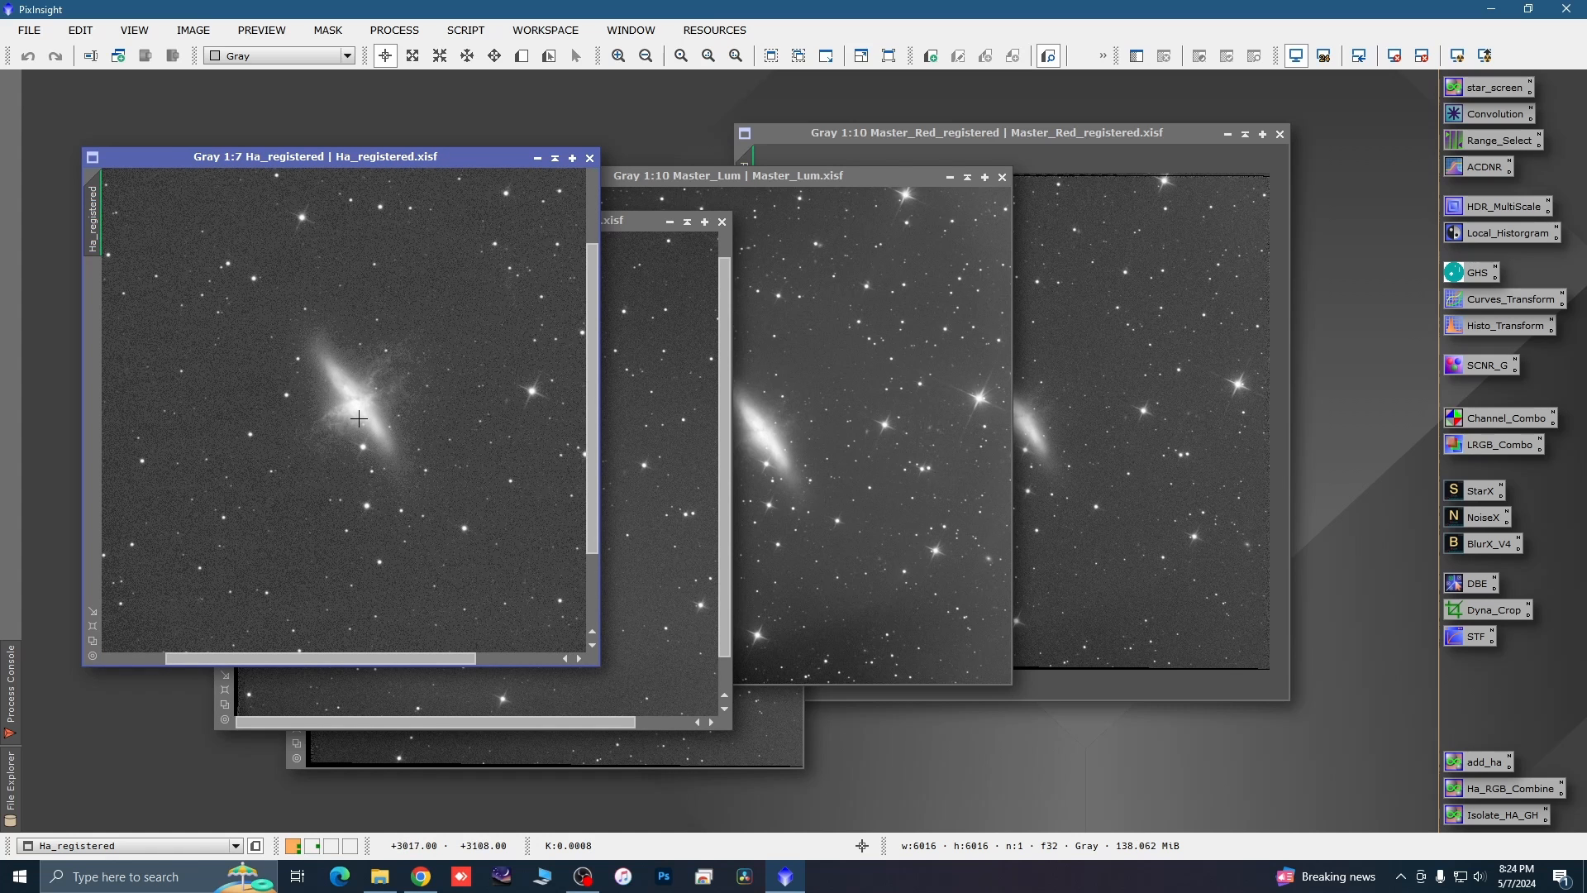
{"action": "key", "text": "space"}
{"action": "left_click_drag", "start_coordinate": [238, 467], "coordinate": [516, 387]}
{"action": "left_click_drag", "start_coordinate": [456, 575], "coordinate": [484, 511]}
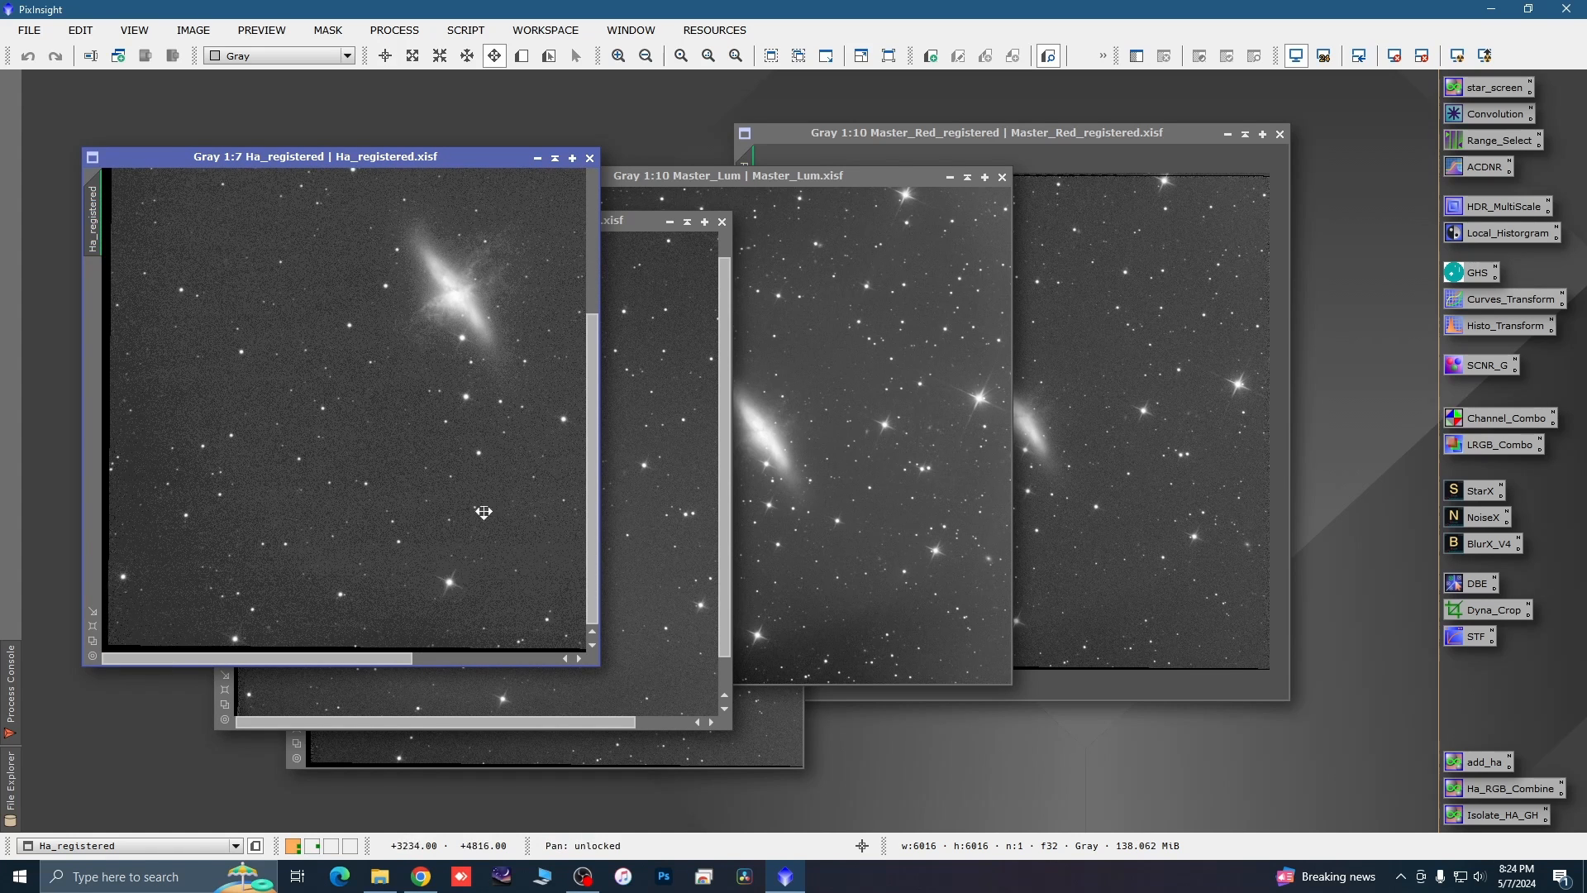
{"action": "scroll", "coordinate": [238, 545], "scroll_direction": "up", "scroll_amount": 1}
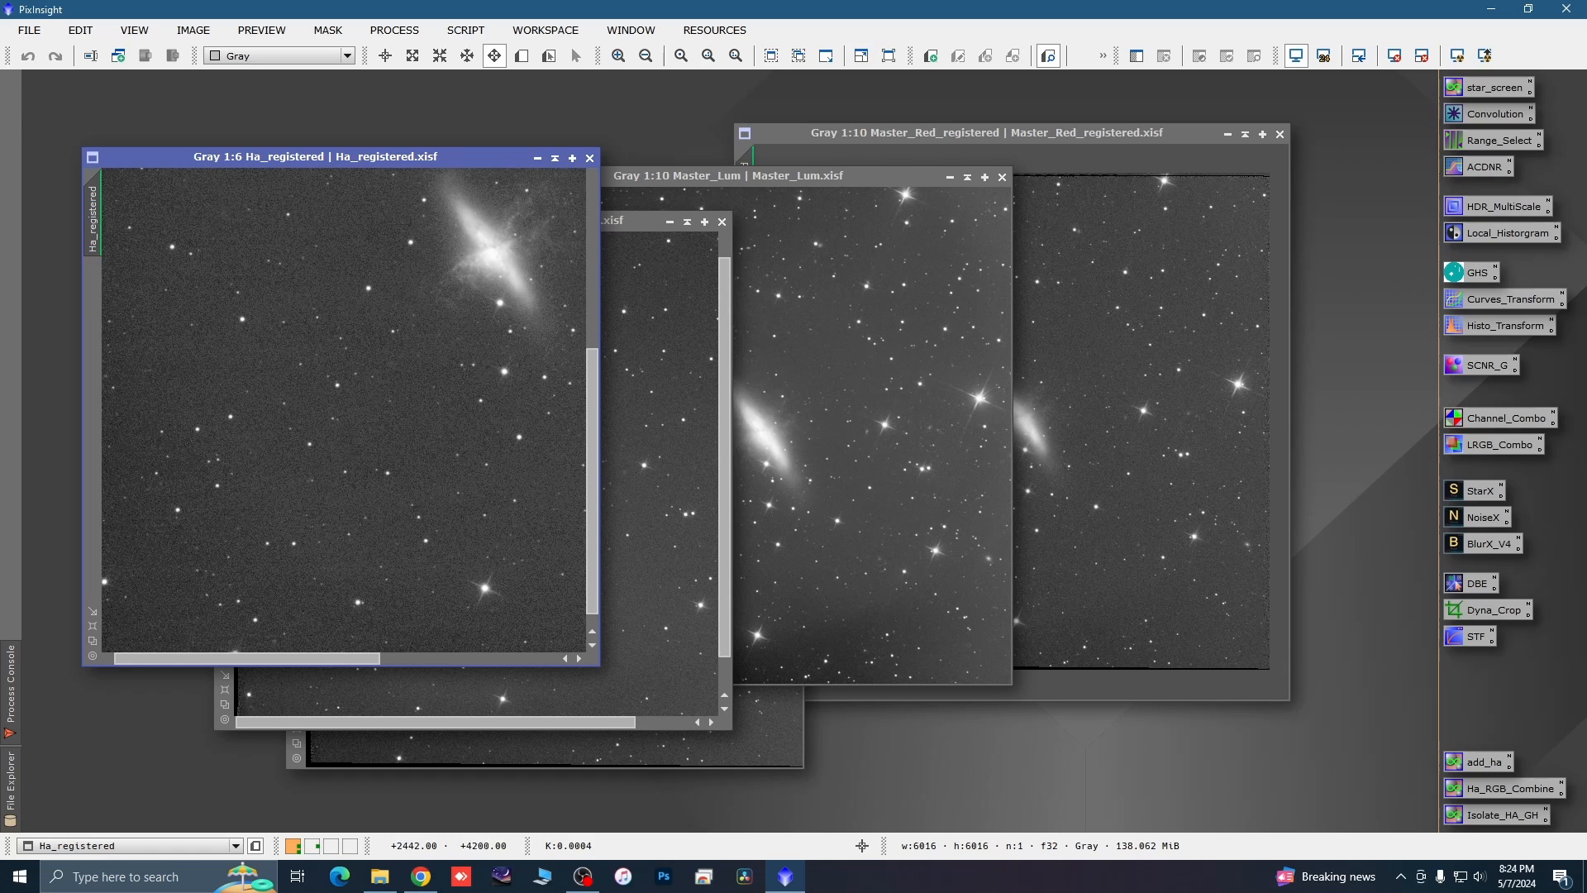
{"action": "scroll", "coordinate": [300, 533], "scroll_direction": "up", "scroll_amount": 1}
{"action": "scroll", "coordinate": [414, 501], "scroll_direction": "down", "scroll_amount": 1}
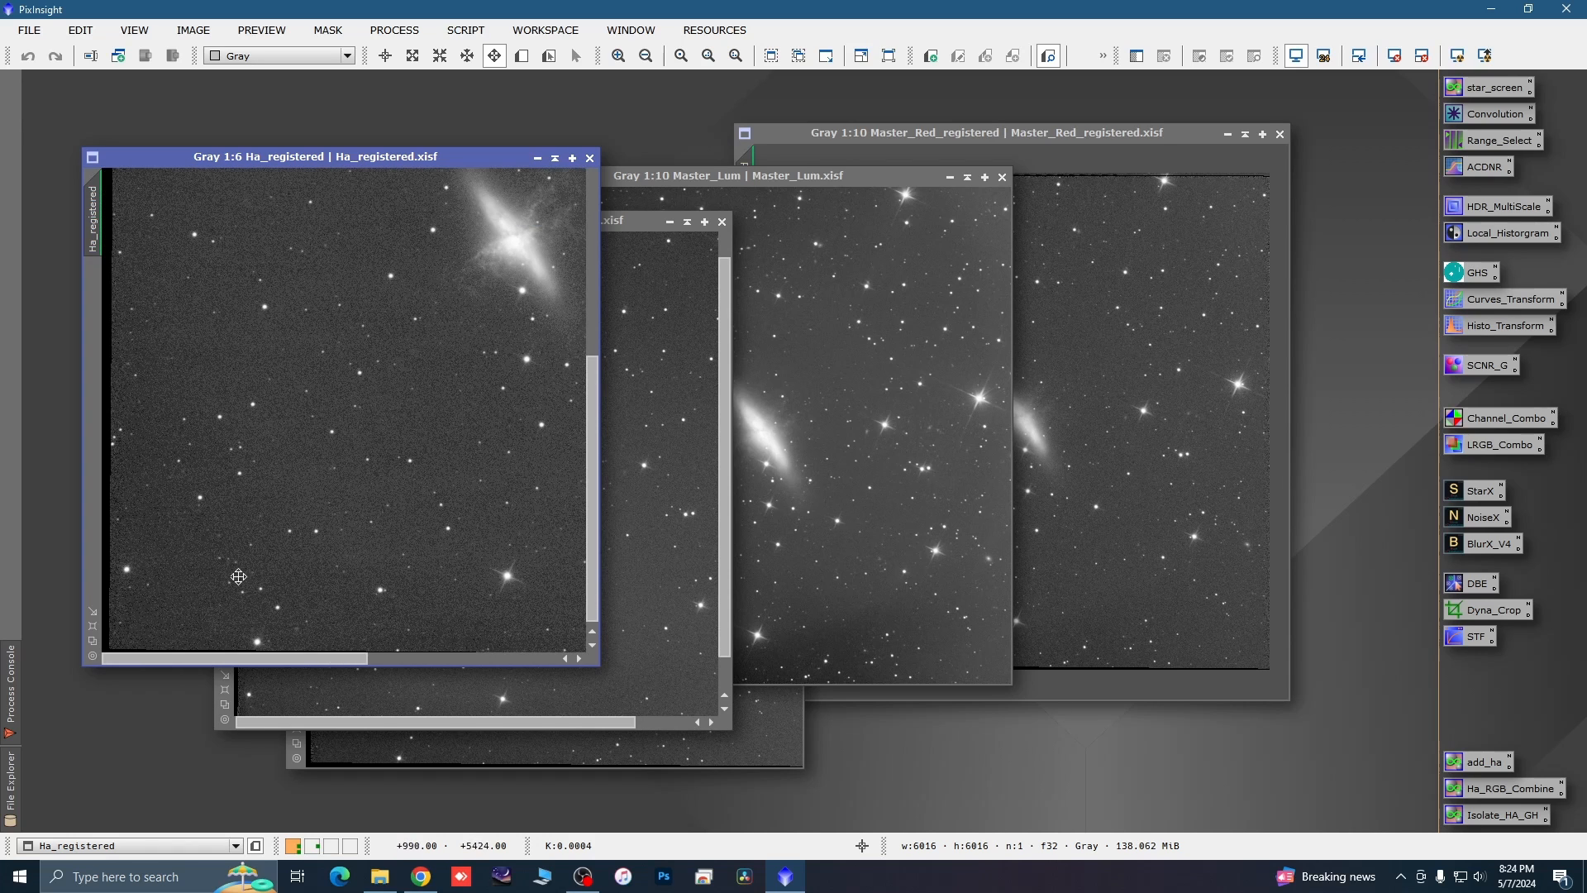
{"action": "scroll", "coordinate": [348, 468], "scroll_direction": "down", "scroll_amount": 3}
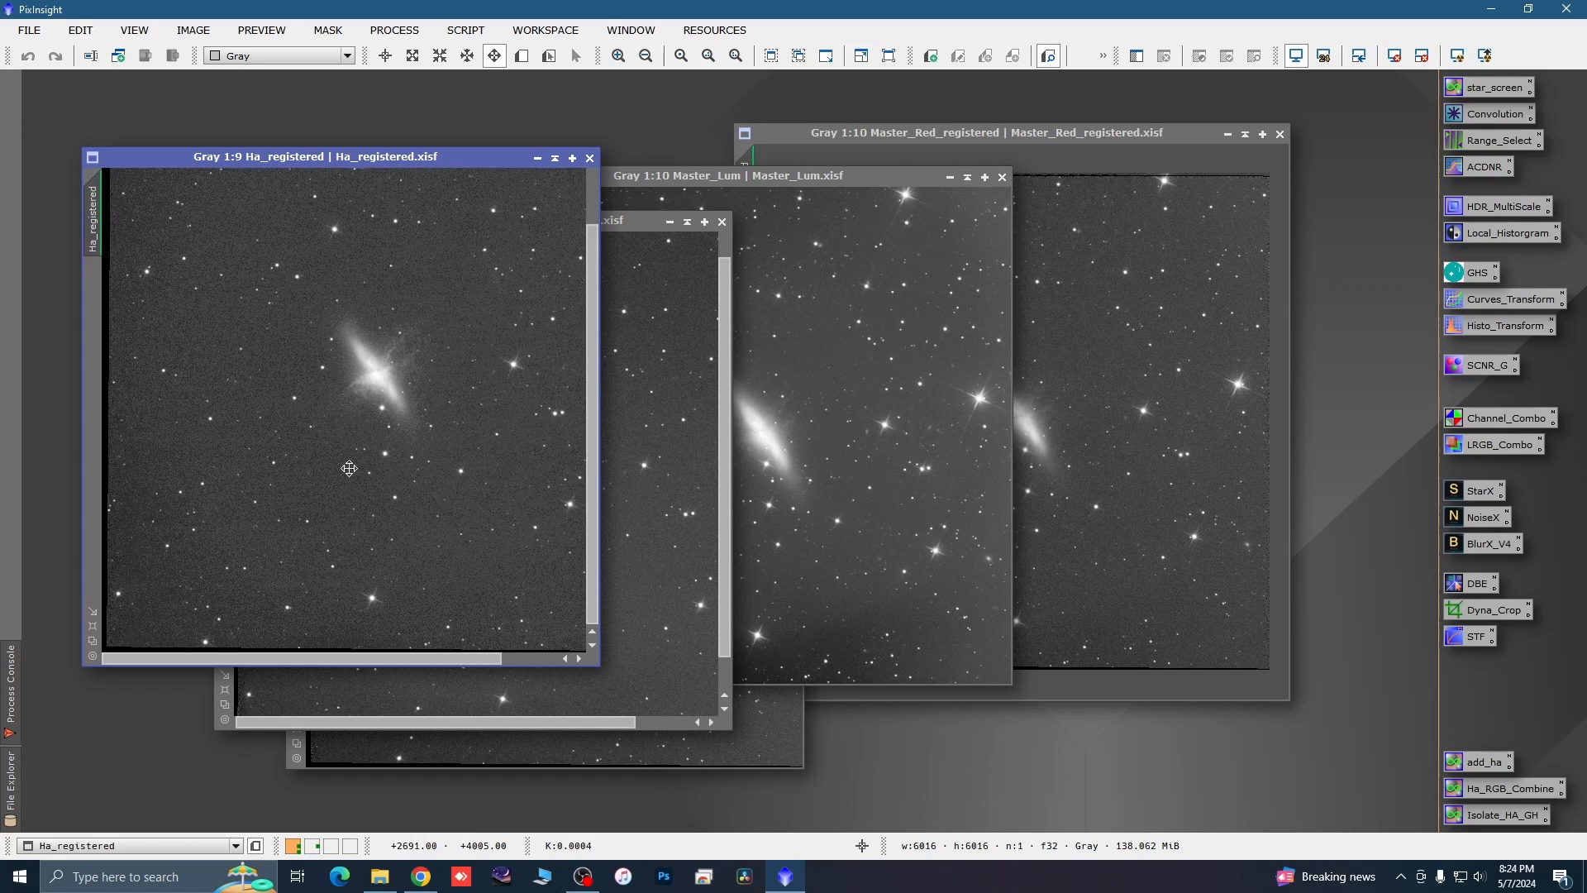
{"action": "scroll", "coordinate": [349, 468], "scroll_direction": "down", "scroll_amount": 1}
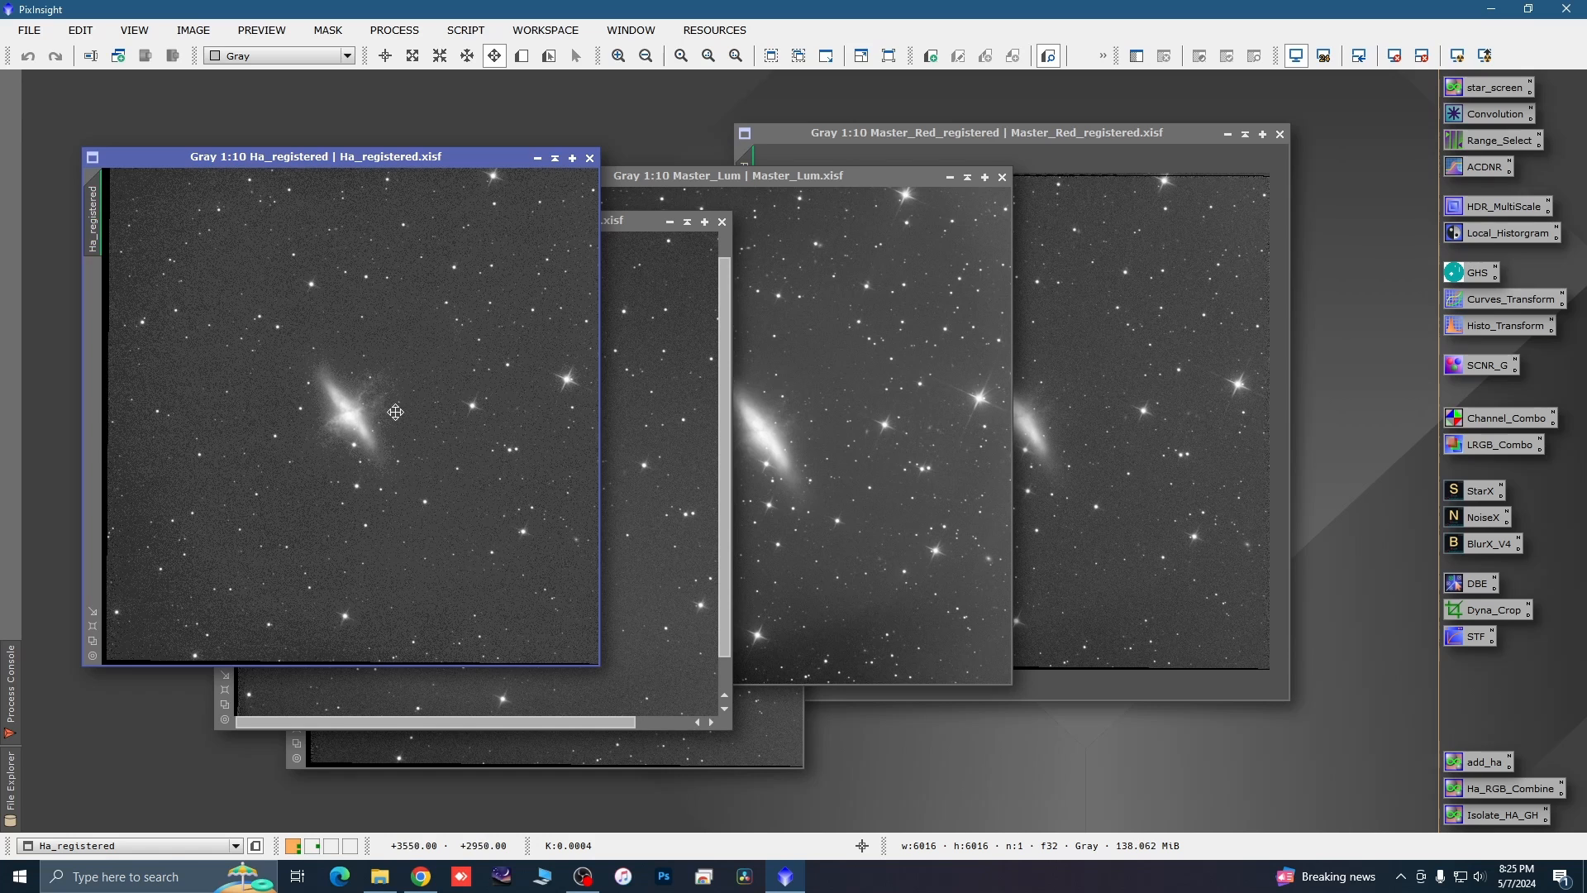
{"action": "key", "text": "space"}
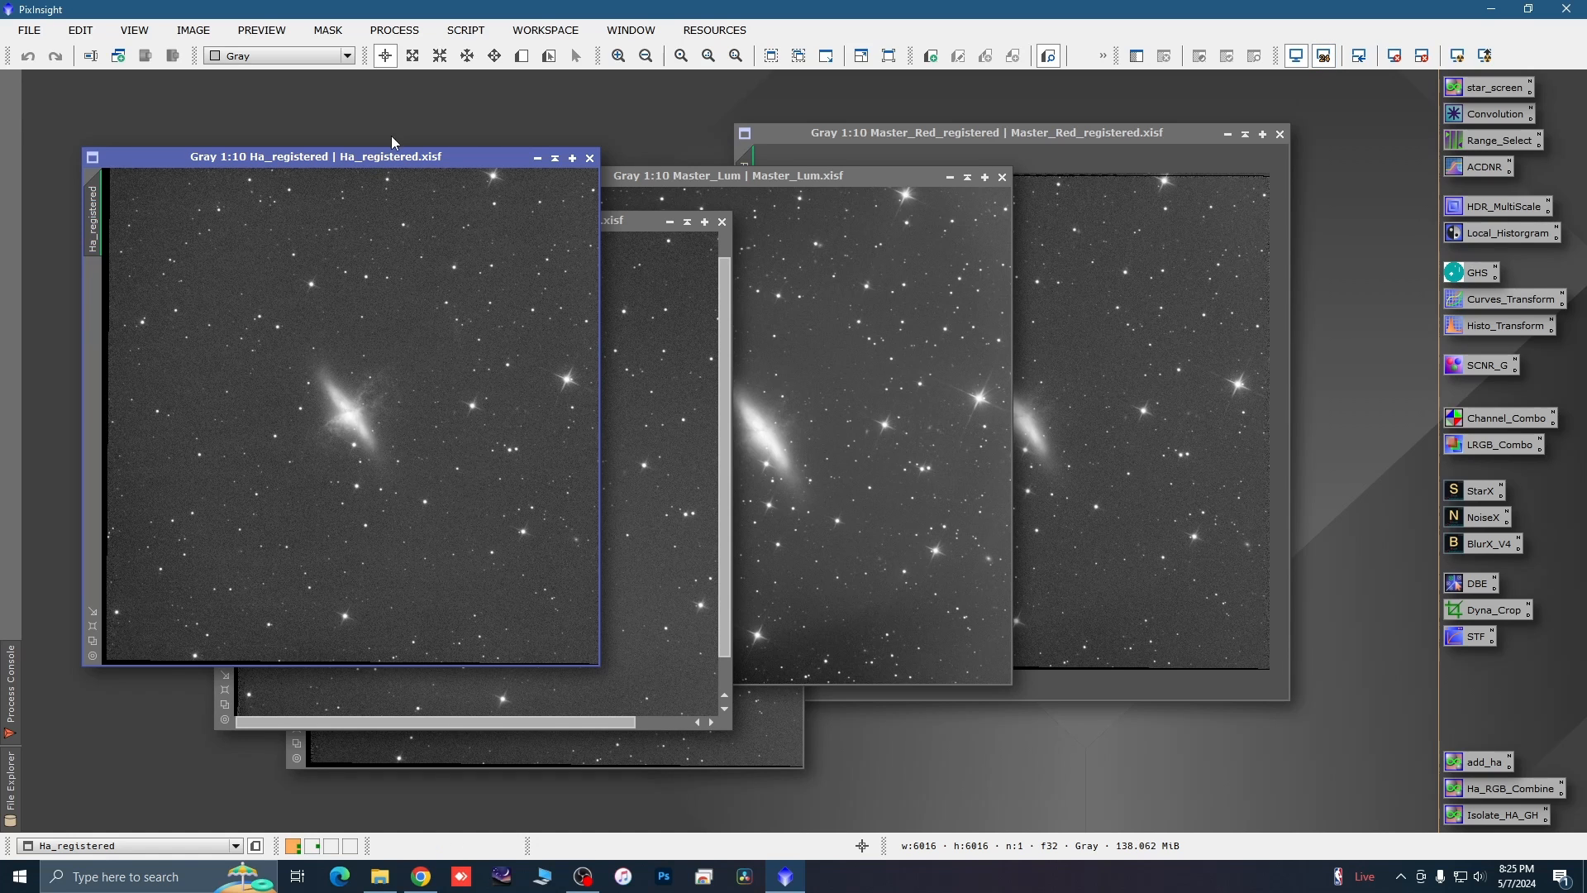
Bring the Master_Lum window to the front and place it between the Ha_registered and Master_Red_registered images.
{"action": "left_click_drag", "start_coordinate": [403, 157], "coordinate": [391, 157]}
{"action": "left_click", "coordinate": [636, 176]}
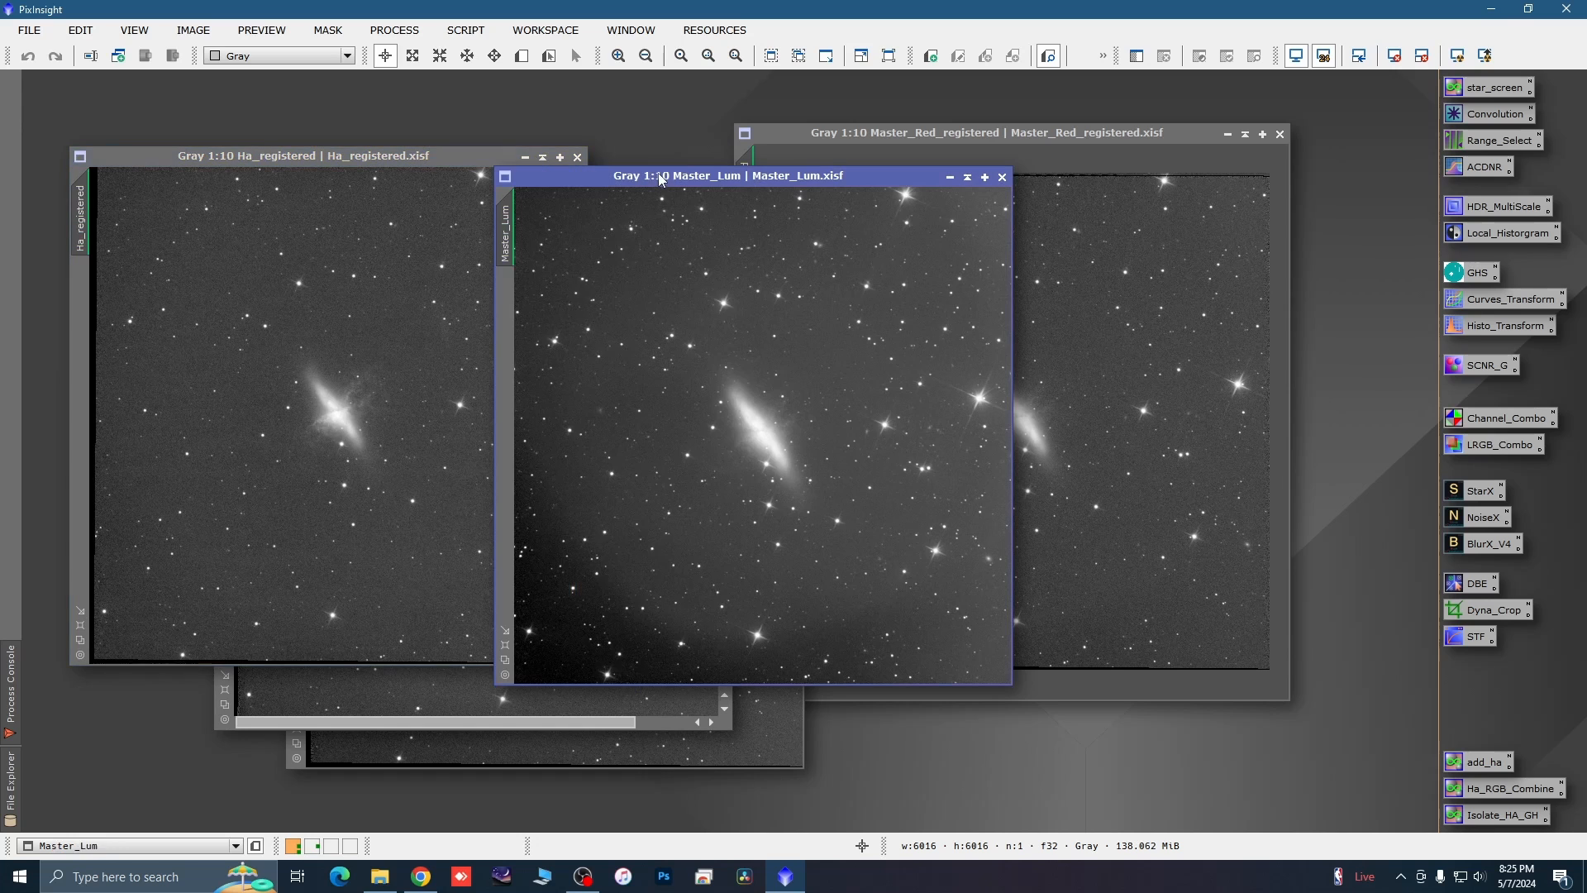
{"action": "left_click_drag", "start_coordinate": [813, 181], "coordinate": [698, 205]}
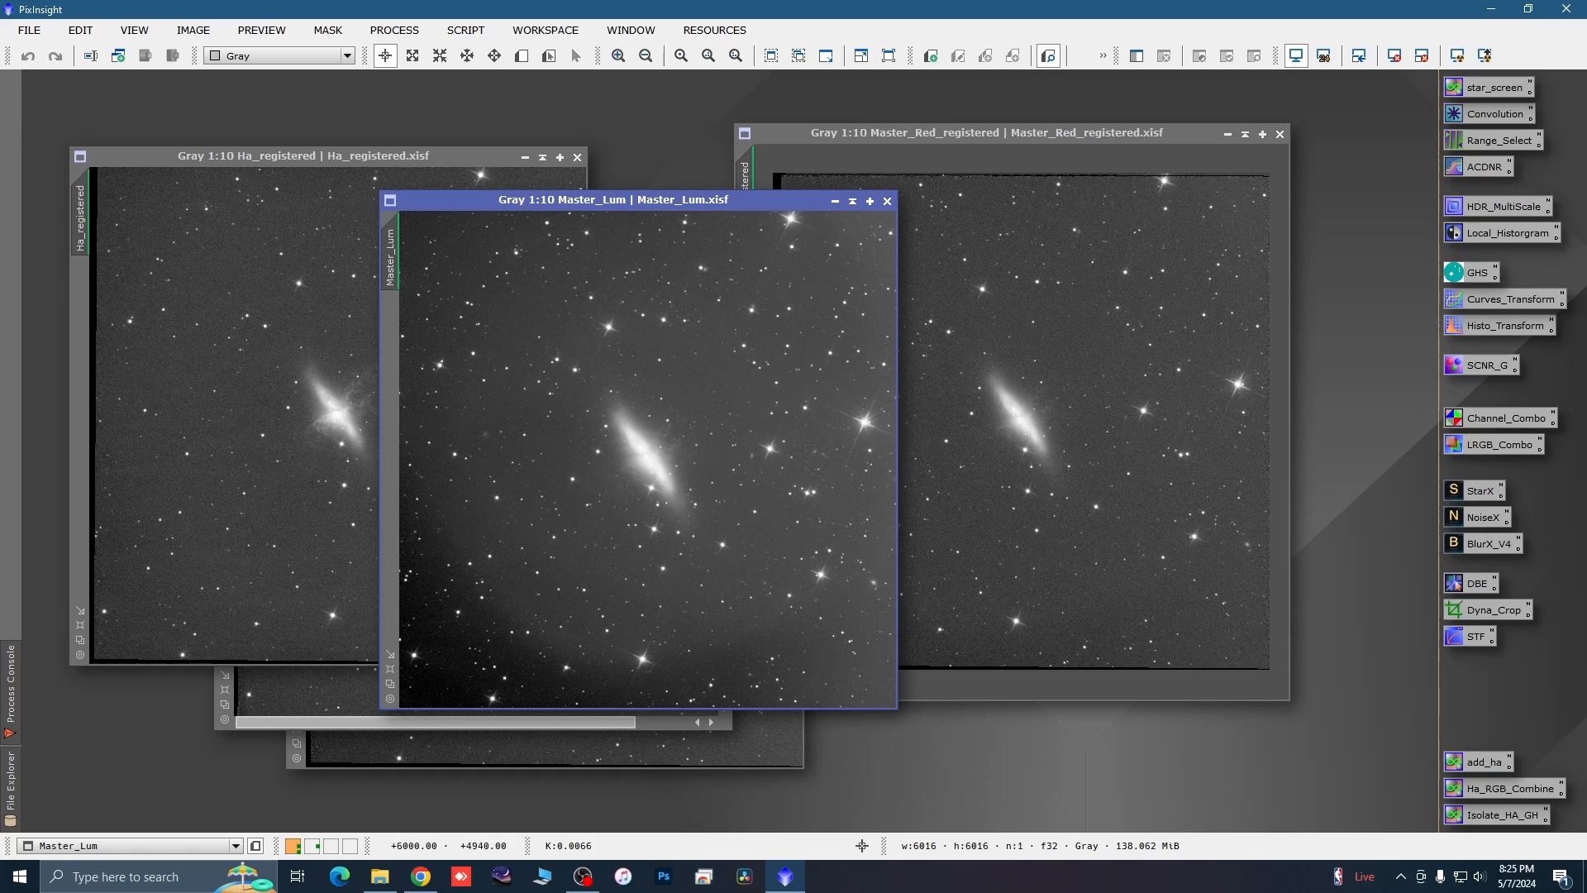
Define a DynamicCrop region of about 2881 × 2859 pixels around the galaxy in Master_Lum, centred at about 2991.5, 2991.5.
{"action": "double_click", "coordinate": [1464, 616]}
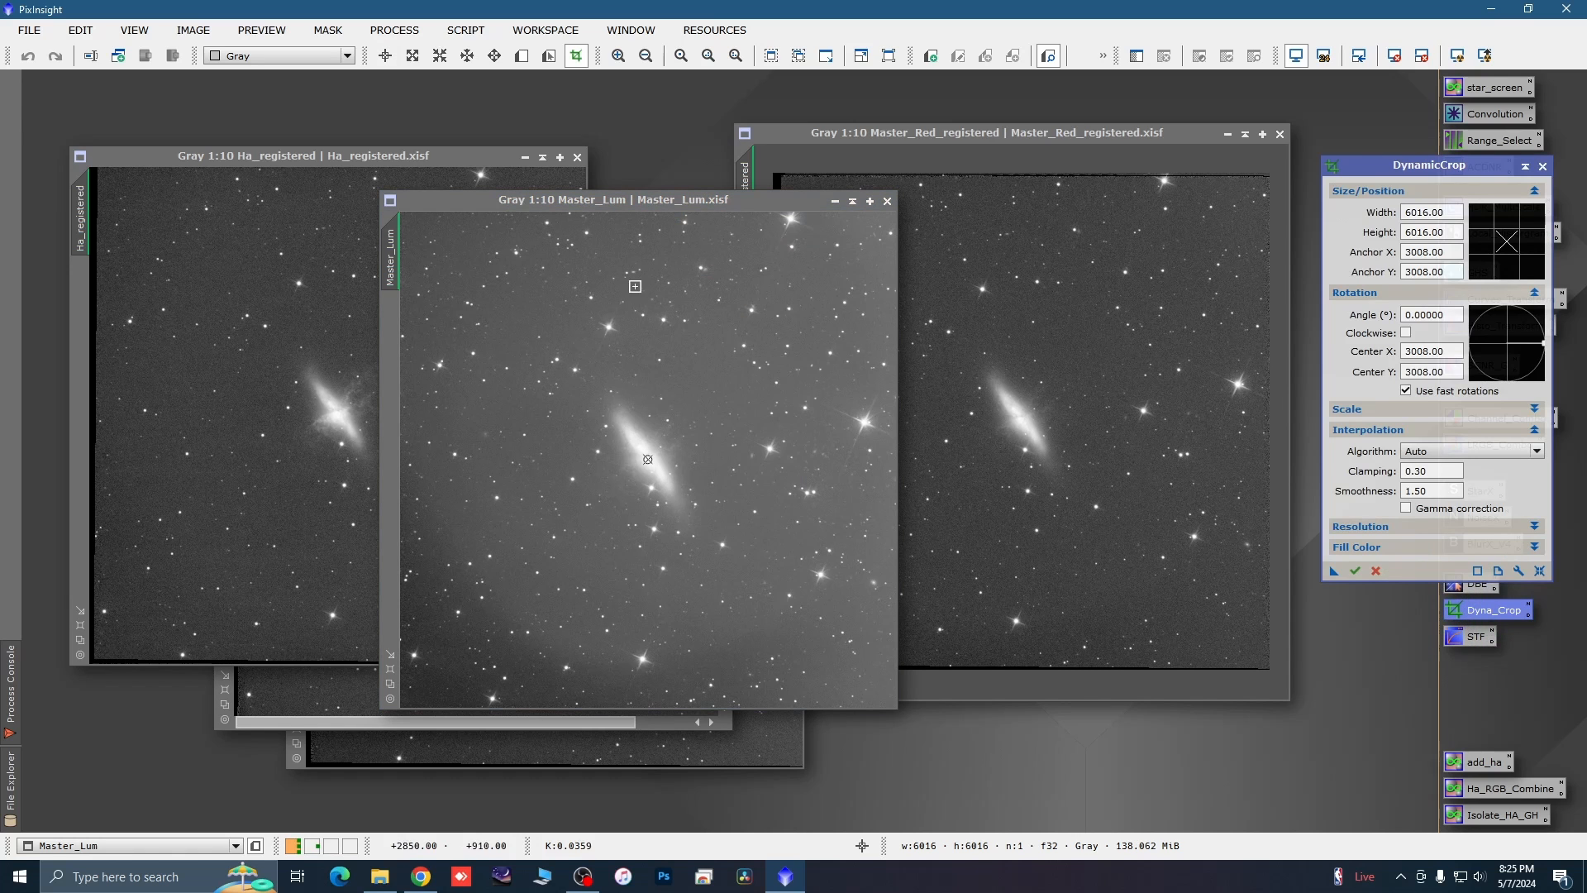
{"action": "left_click", "coordinate": [659, 409]}
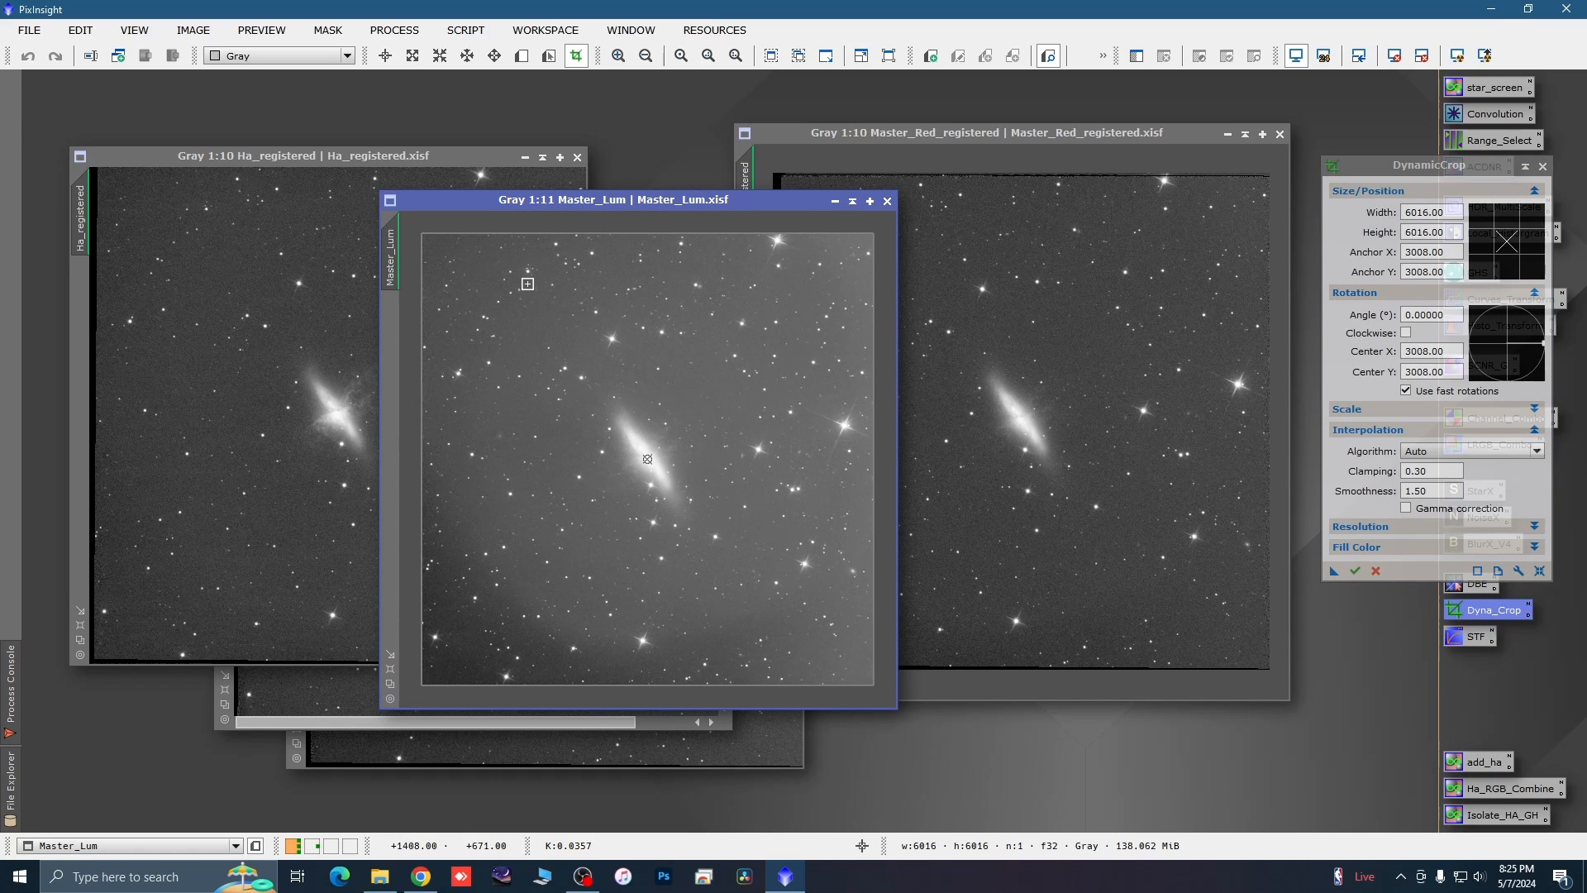
{"action": "left_click_drag", "start_coordinate": [421, 234], "coordinate": [552, 358]}
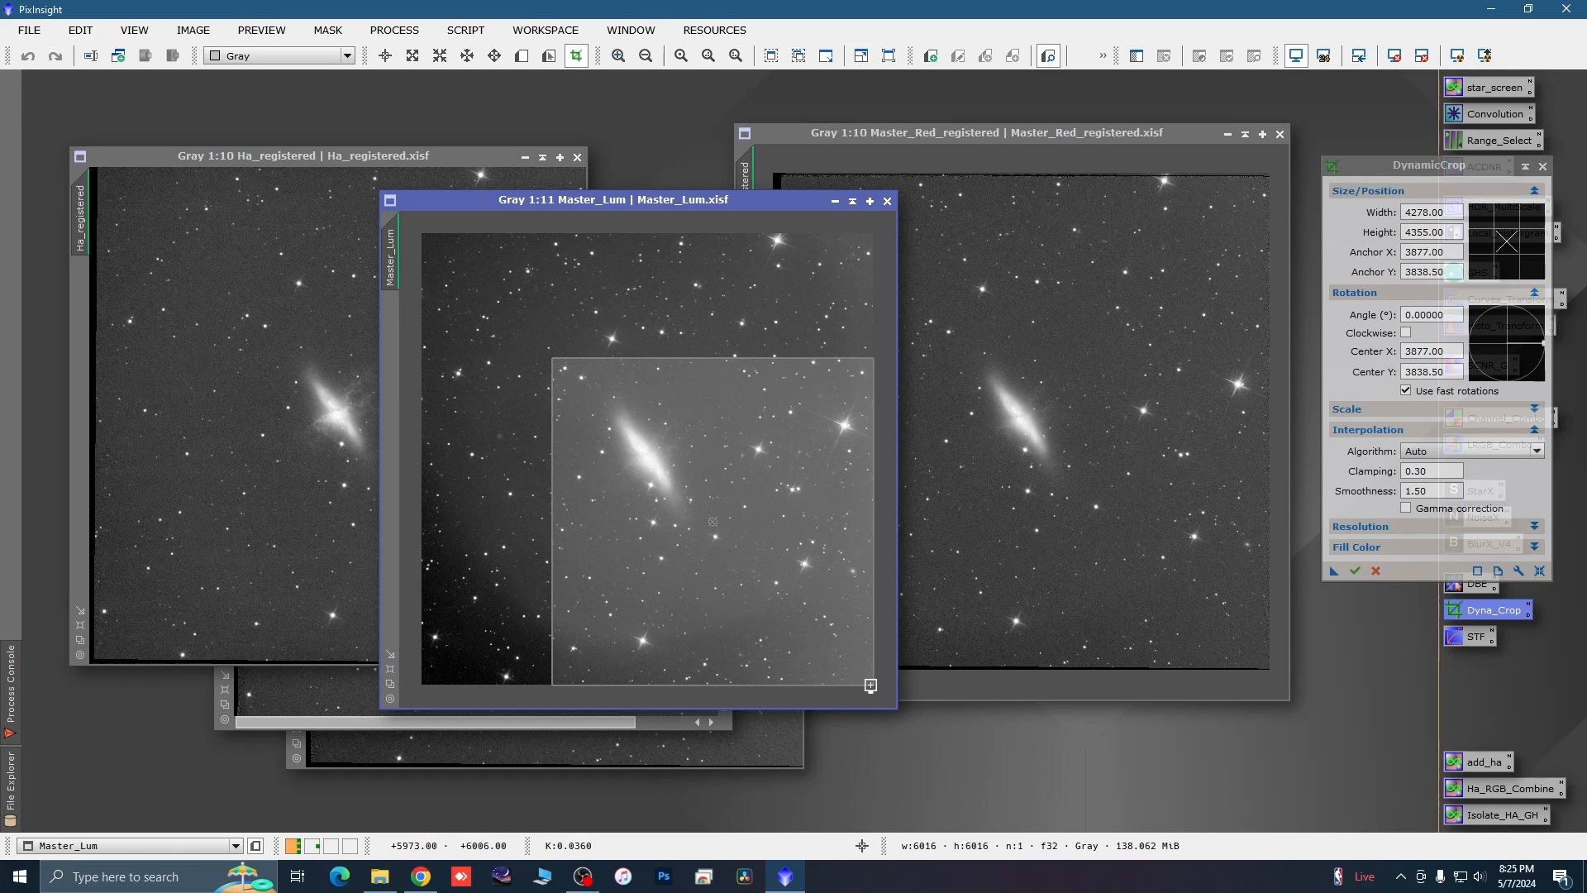
{"action": "left_click_drag", "start_coordinate": [871, 686], "coordinate": [757, 567]}
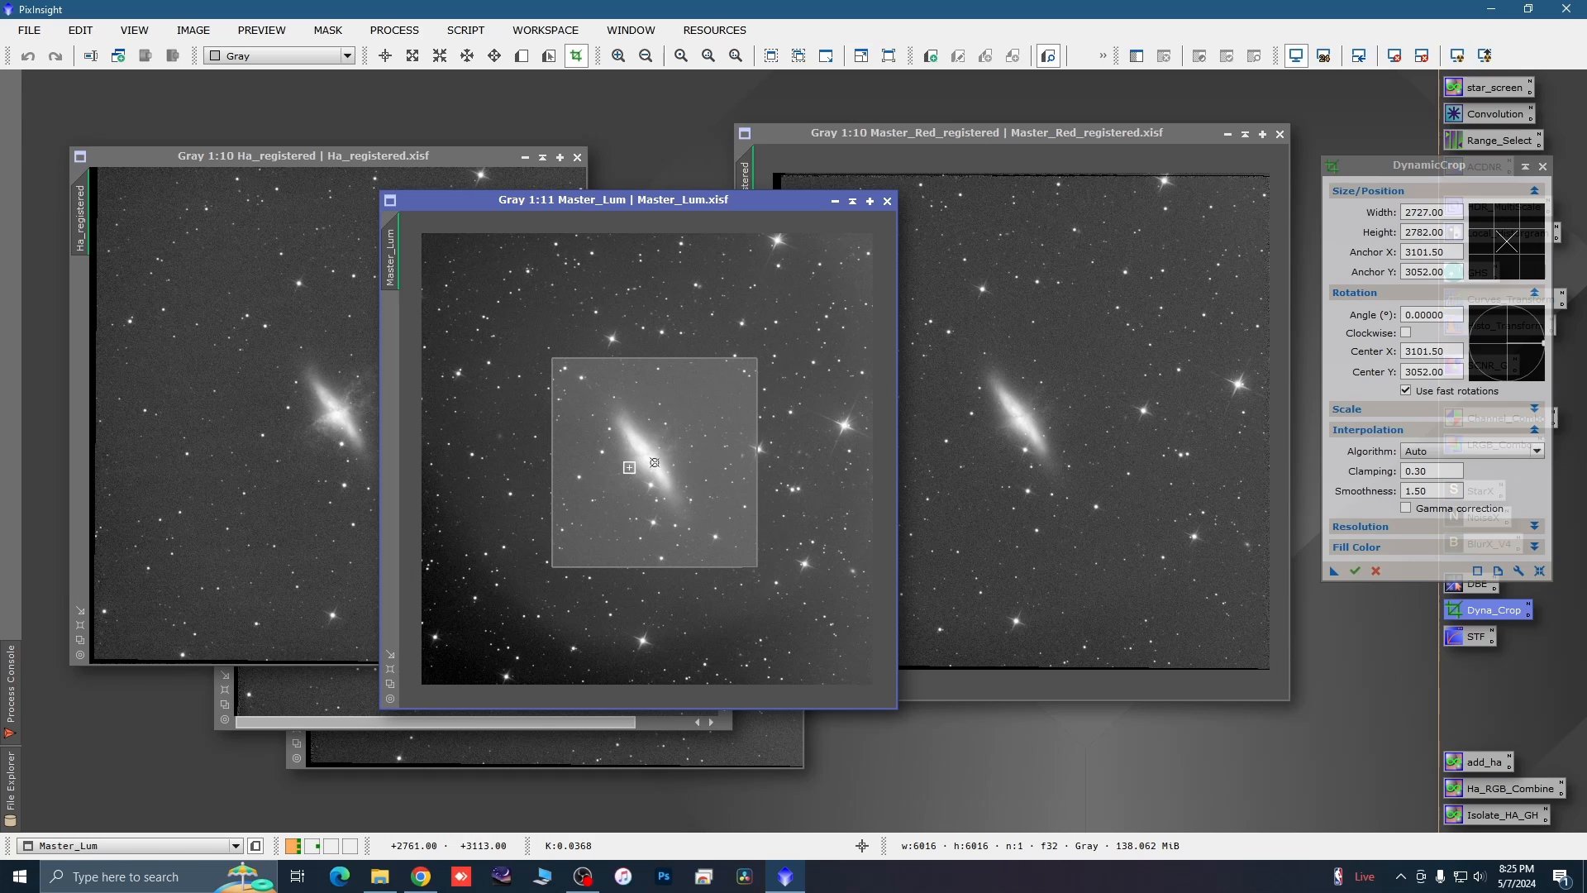
{"action": "left_click_drag", "start_coordinate": [553, 454], "coordinate": [540, 454]}
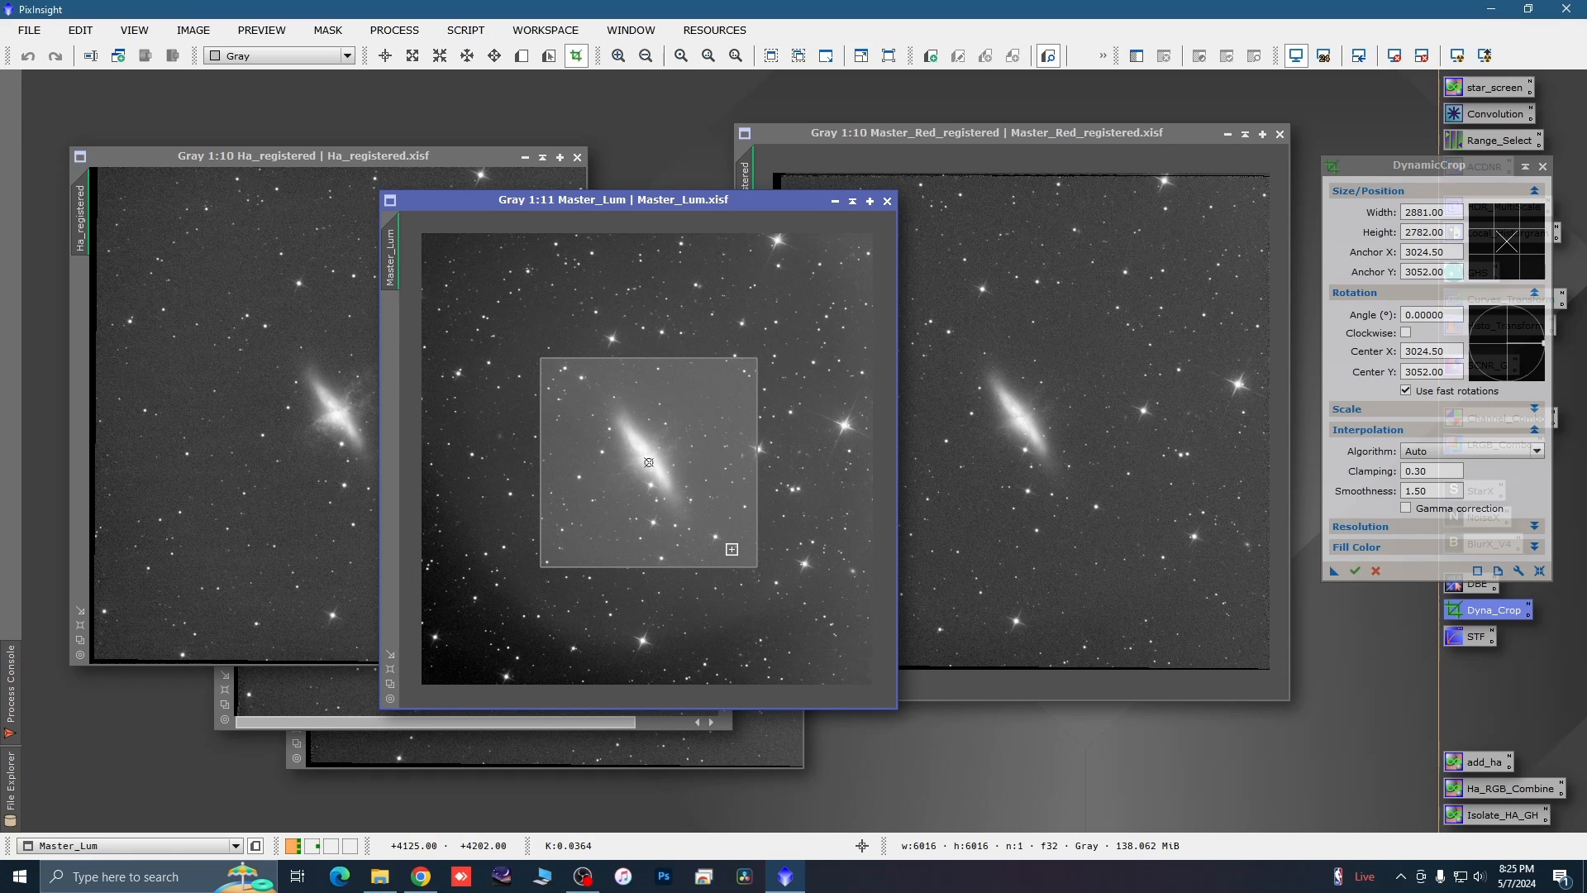
{"action": "left_click_drag", "start_coordinate": [644, 358], "coordinate": [642, 352]}
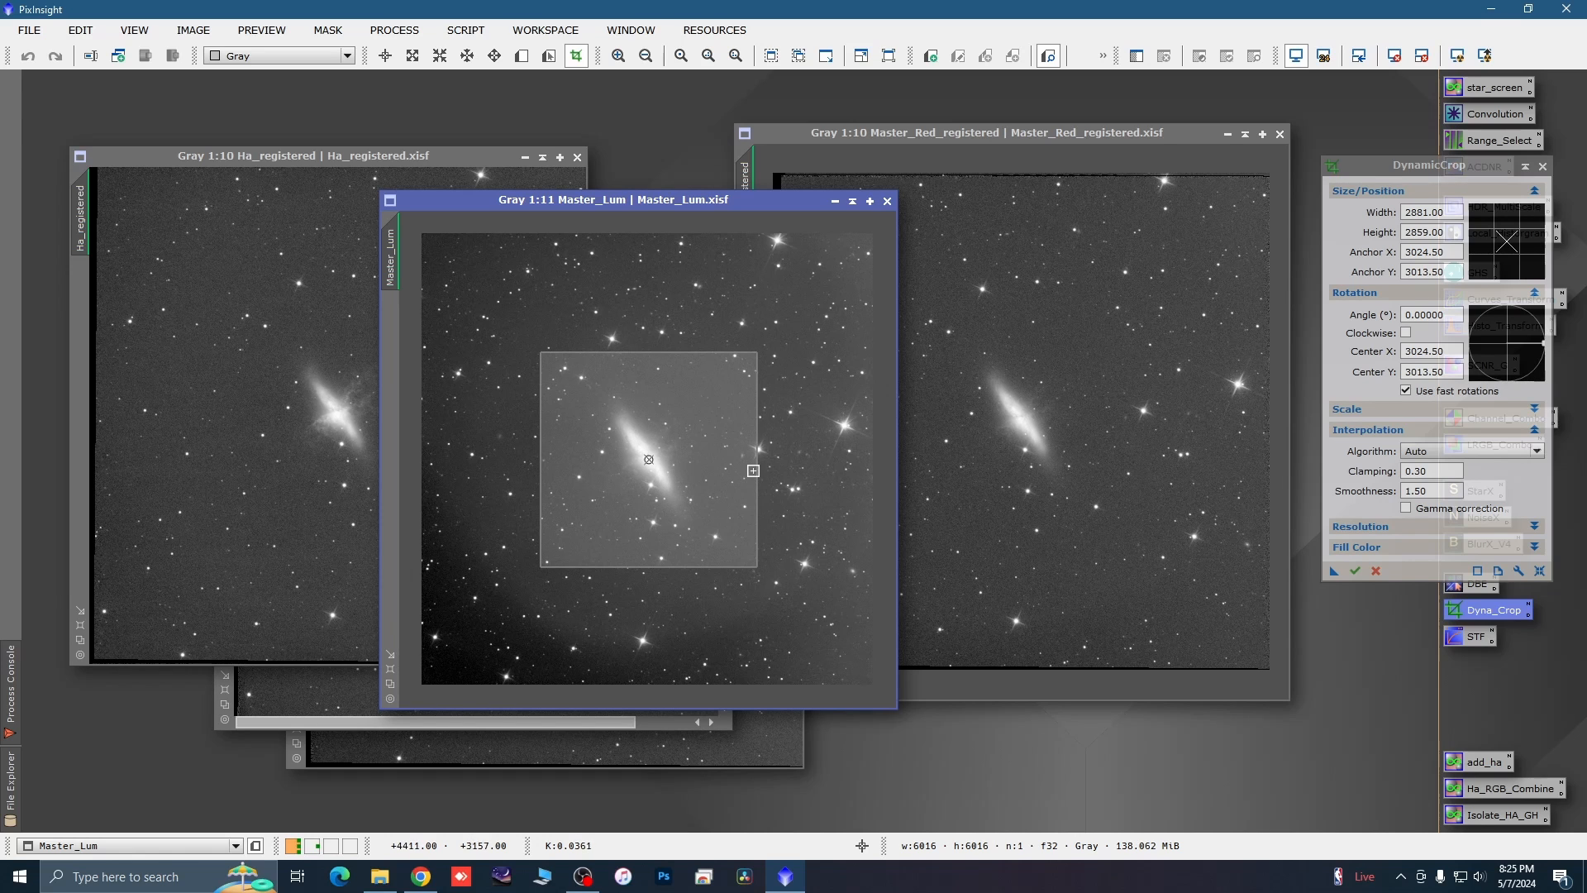
{"action": "left_click_drag", "start_coordinate": [752, 470], "coordinate": [750, 468]}
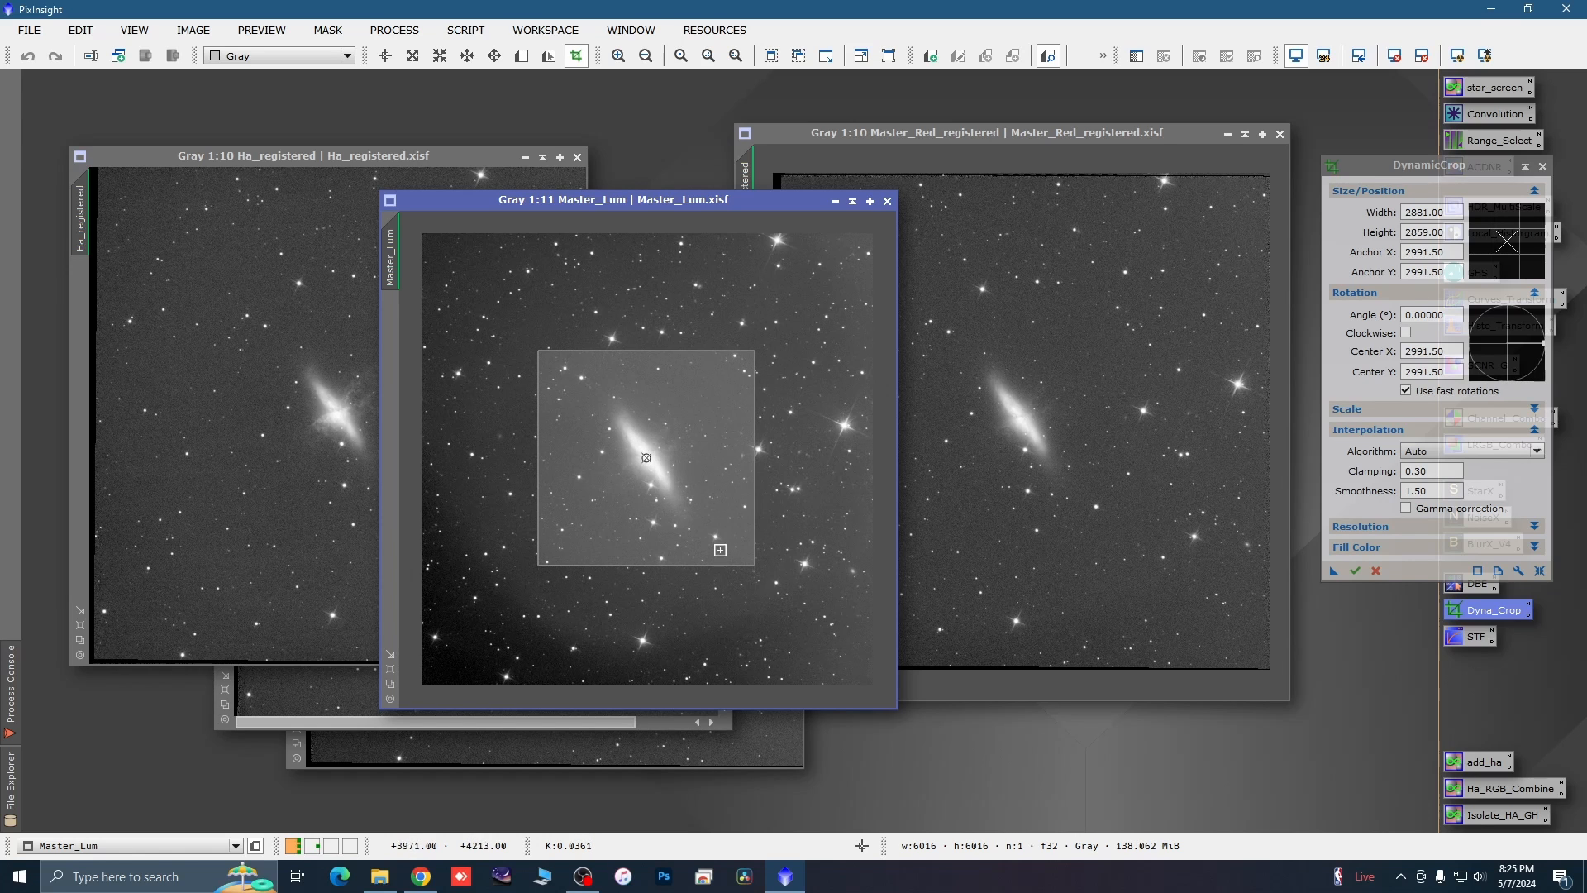
Save the crop settings as a process icon on the workspace and cancel the active DynamicCrop session.
{"action": "left_click_drag", "start_coordinate": [1333, 571], "coordinate": [1465, 743]}
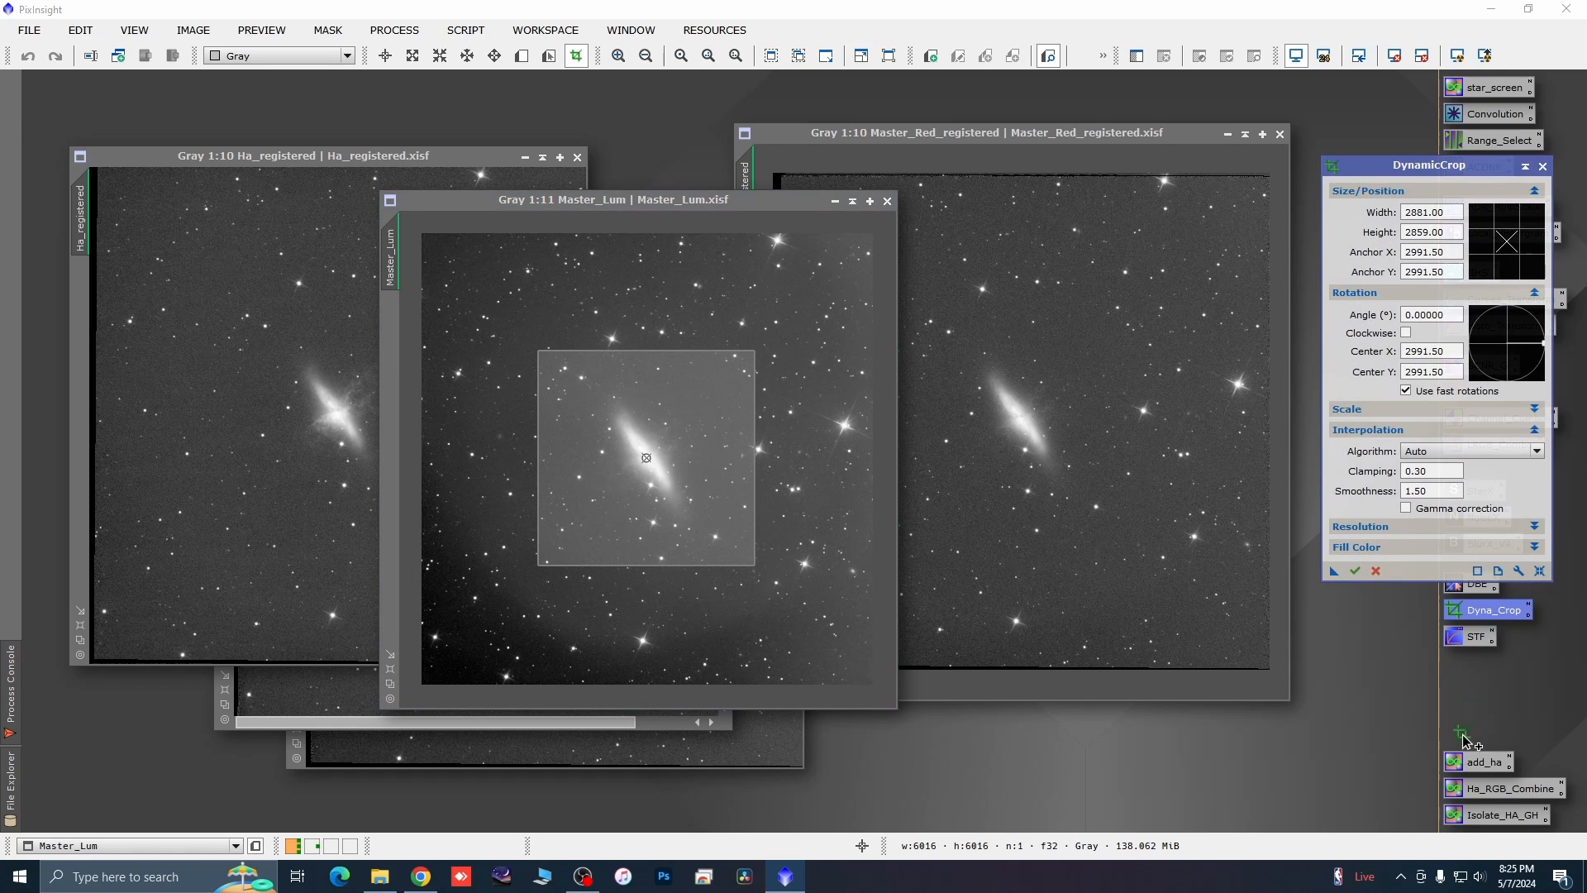
{"action": "left_click", "coordinate": [1543, 166]}
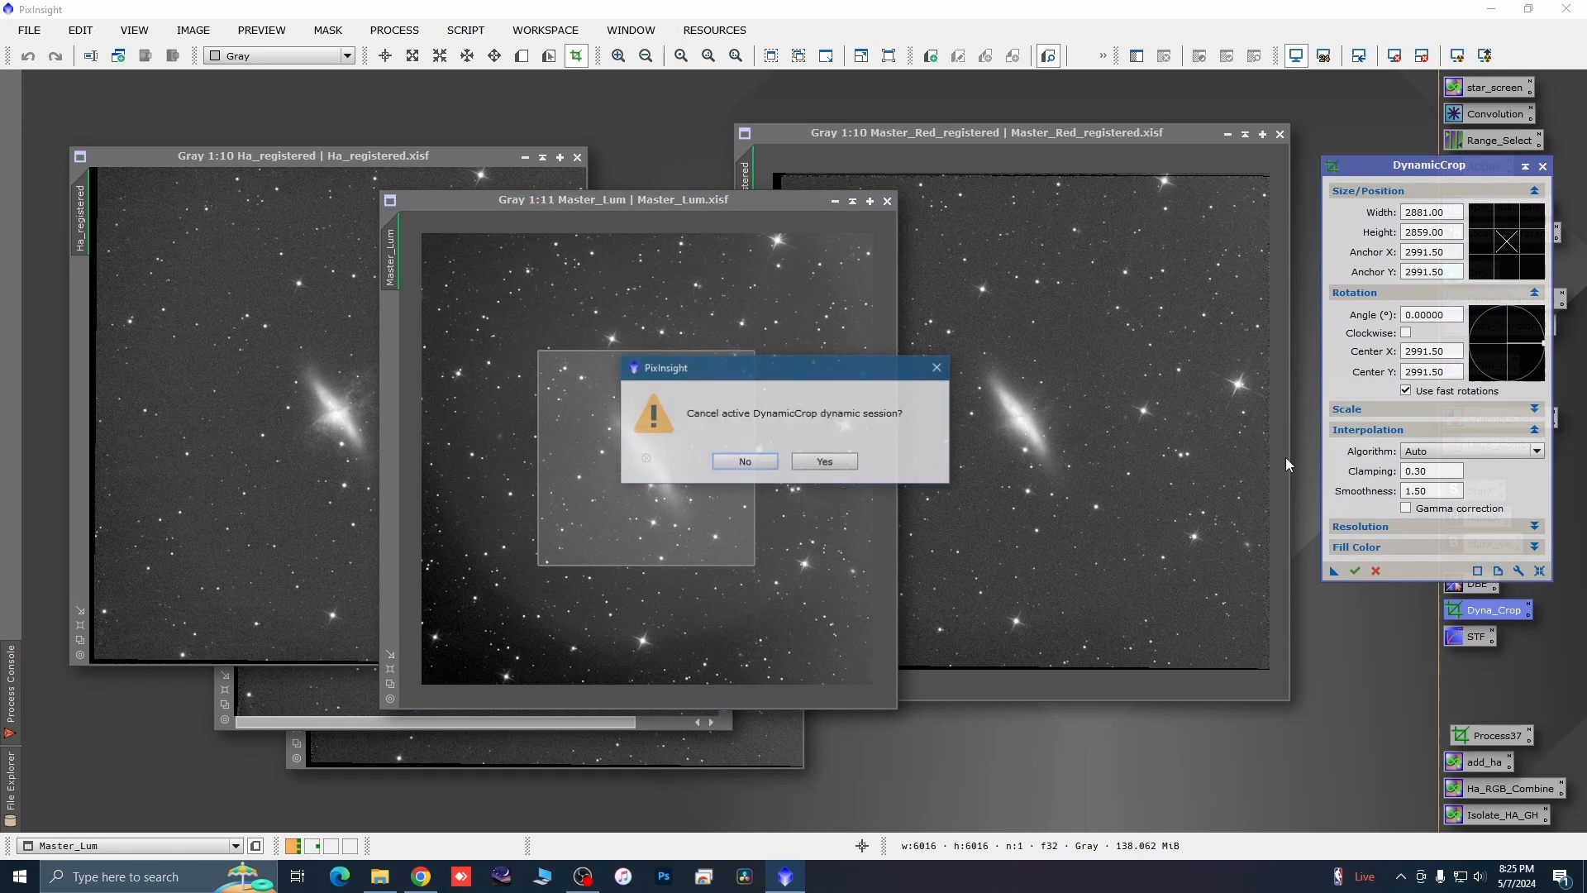
{"action": "left_click", "coordinate": [851, 466]}
Crop Master_Lum with the saved crop process, accepting deletion of the astrometric solution, and park the minimized image in an empty workspace area.
{"action": "left_click_drag", "start_coordinate": [1496, 732], "coordinate": [703, 546]}
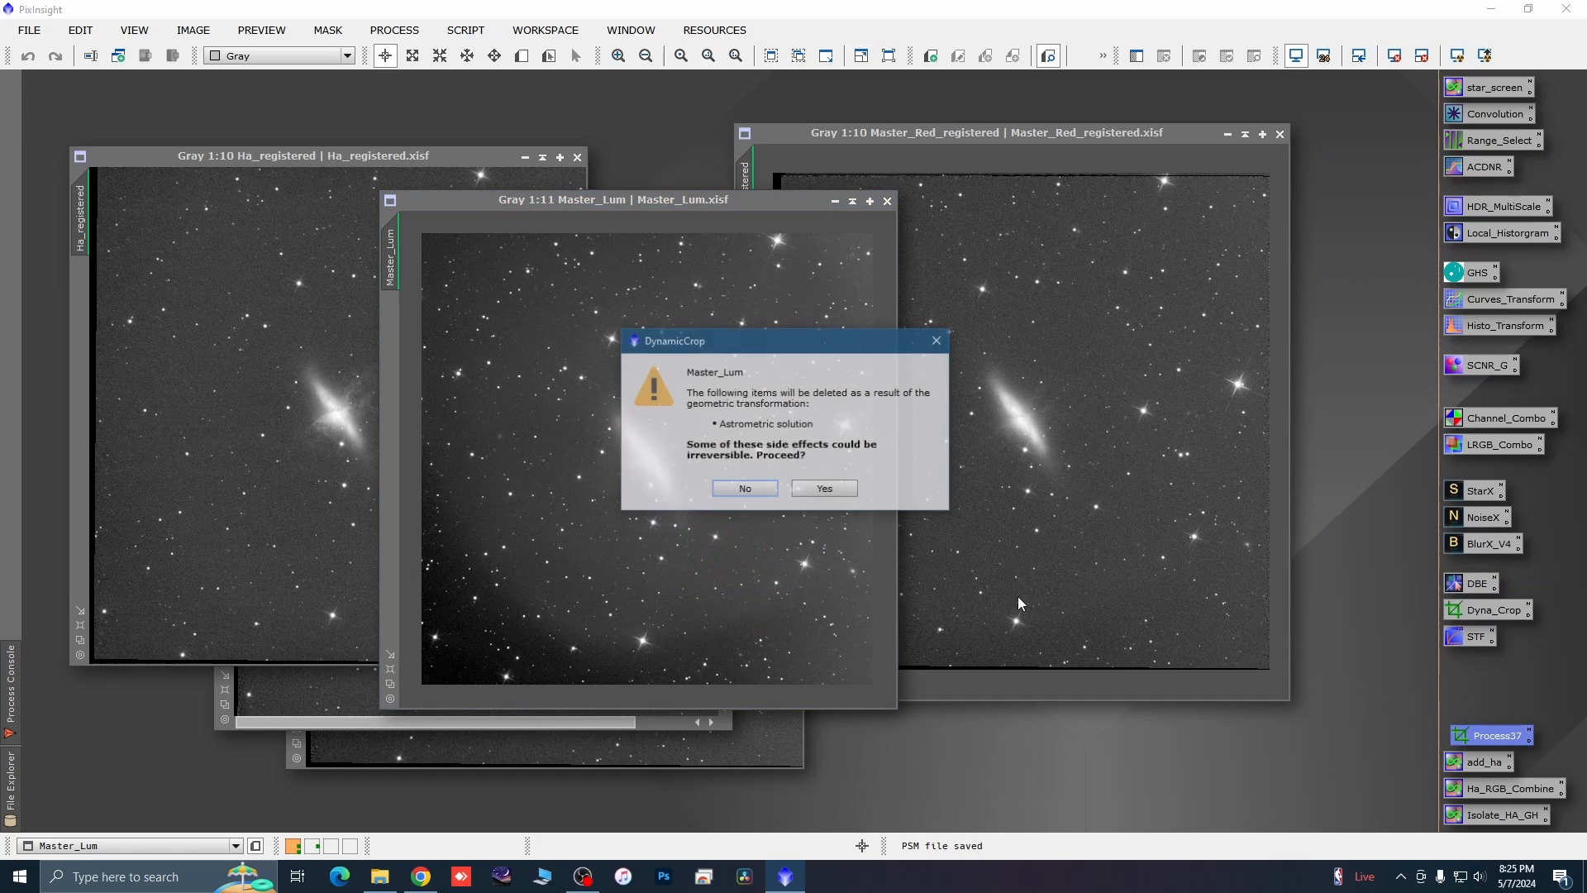
{"action": "left_click", "coordinate": [836, 489]}
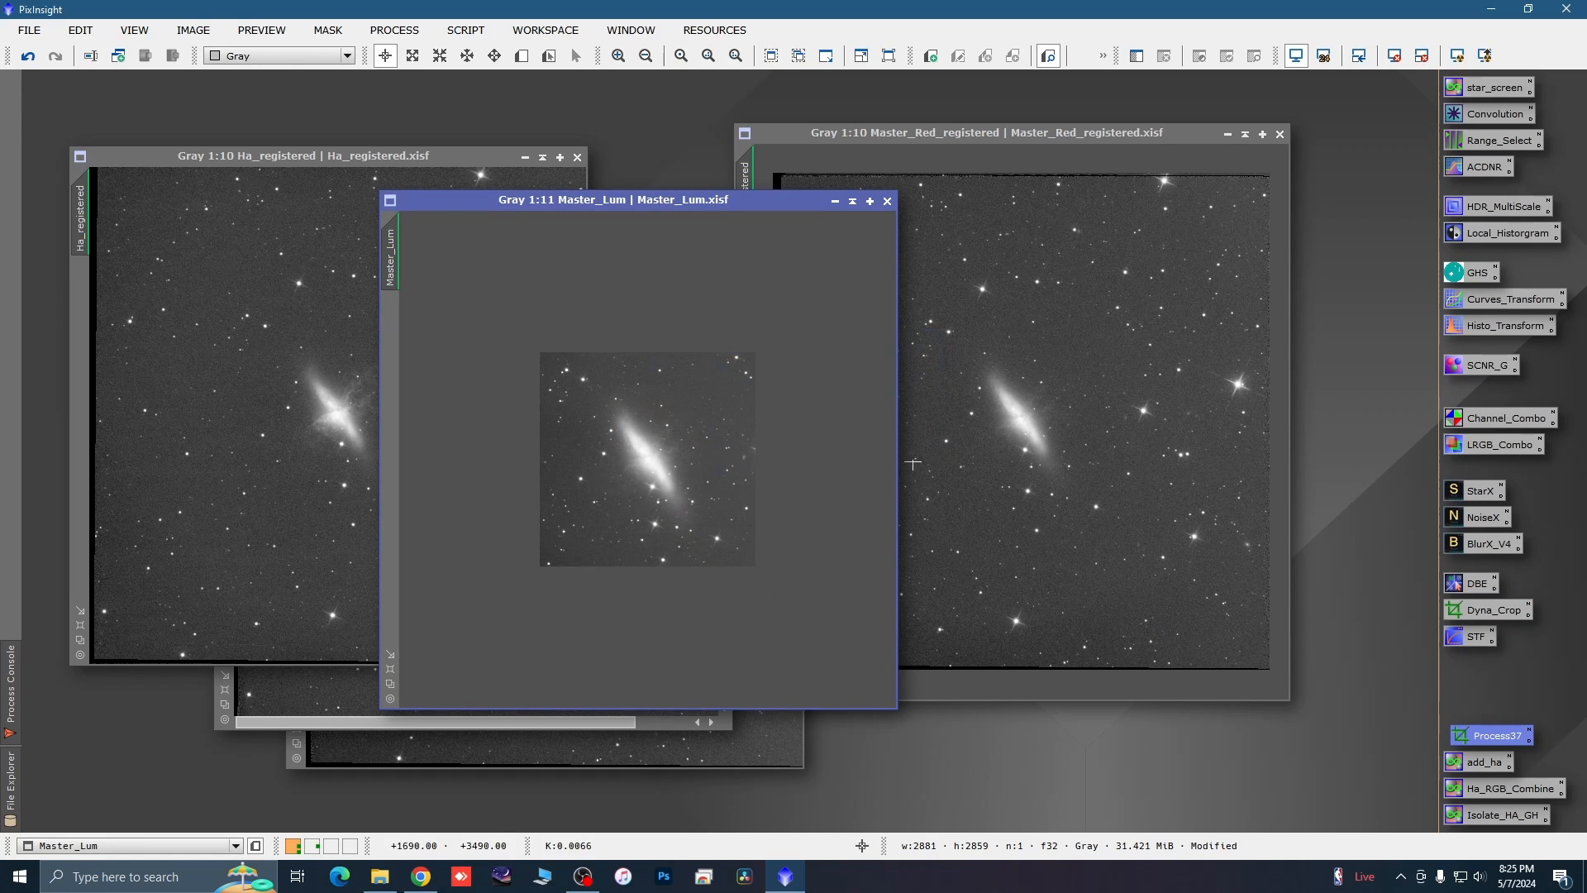
{"action": "scroll", "coordinate": [689, 419], "scroll_direction": "up", "scroll_amount": 3}
{"action": "scroll", "coordinate": [690, 419], "scroll_direction": "down", "scroll_amount": 1}
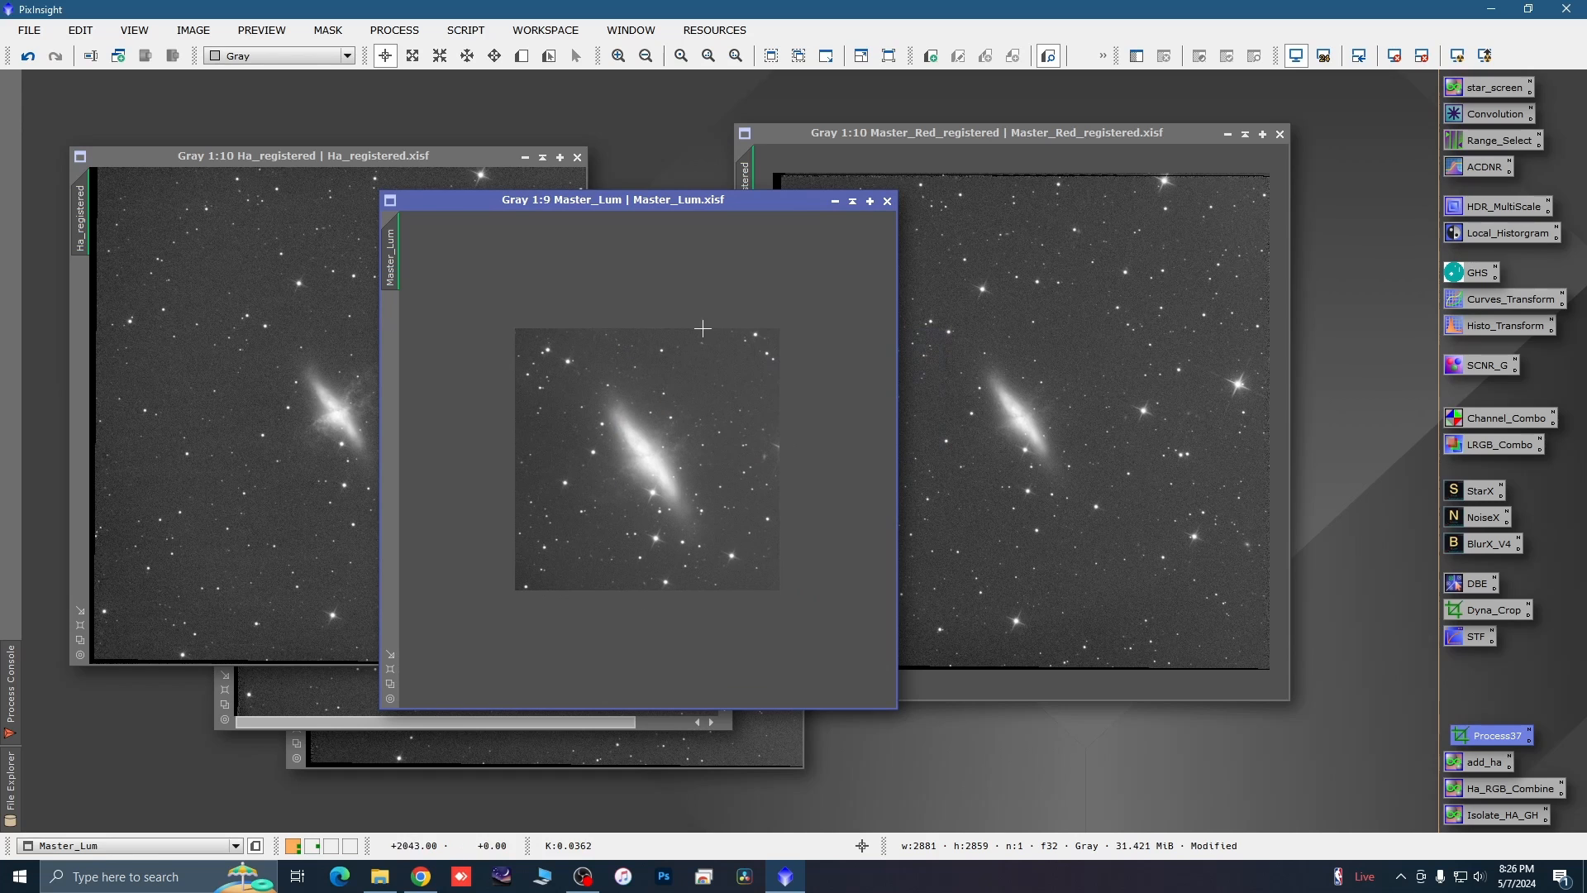
{"action": "left_click", "coordinate": [835, 201]}
{"action": "left_click_drag", "start_coordinate": [687, 460], "coordinate": [1203, 802]}
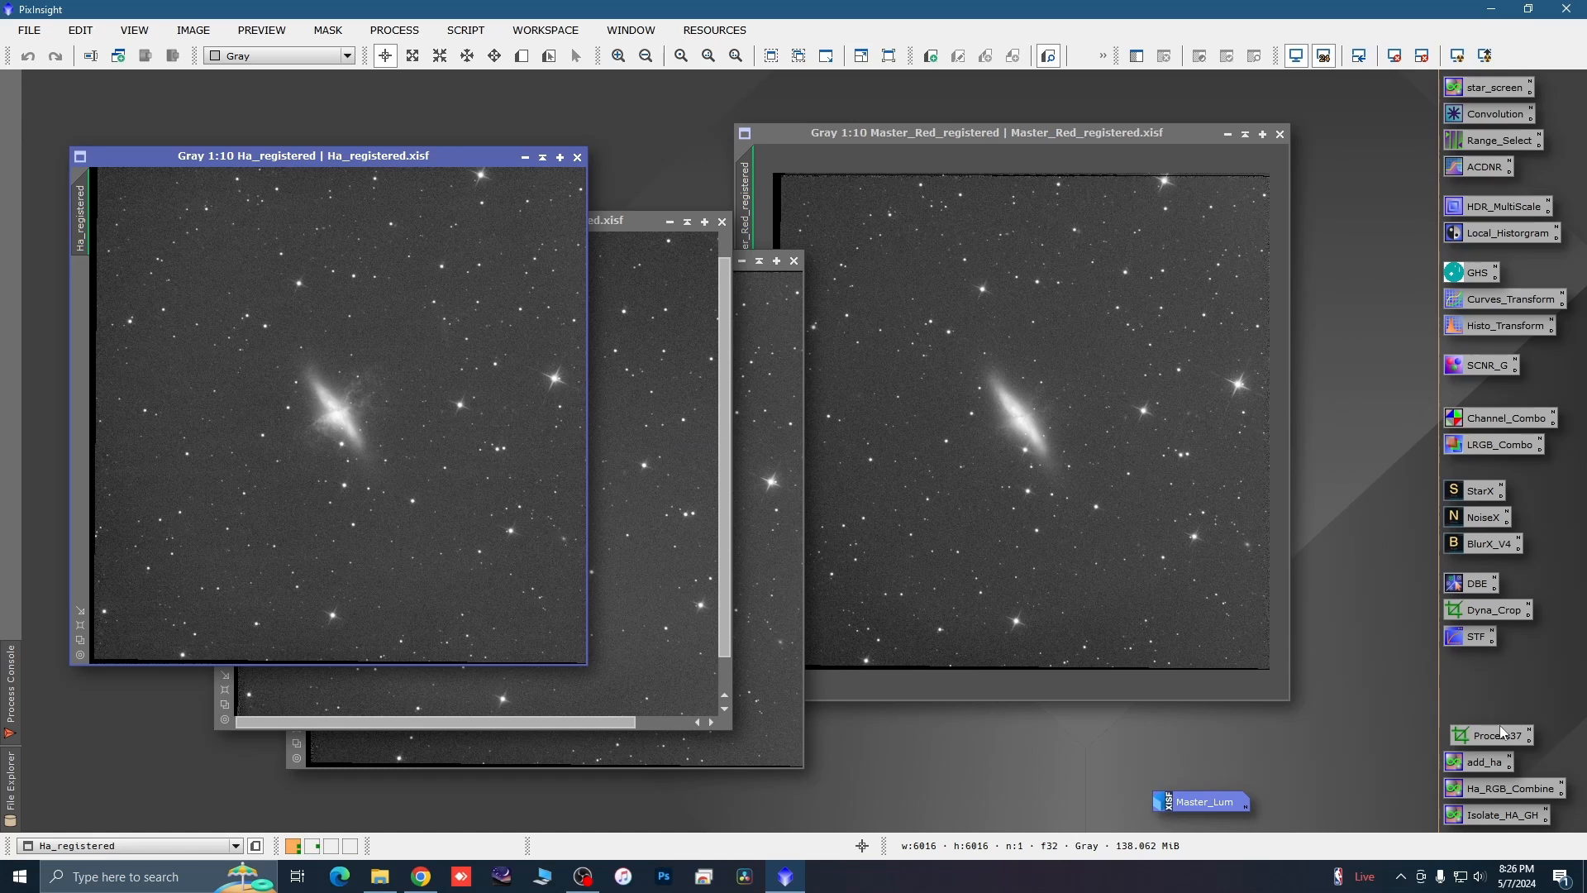
Crop Master_Red_registered with the saved crop process, minimize it and place its icon above Master_Lum's.
{"action": "left_click_drag", "start_coordinate": [1500, 729], "coordinate": [1117, 509]}
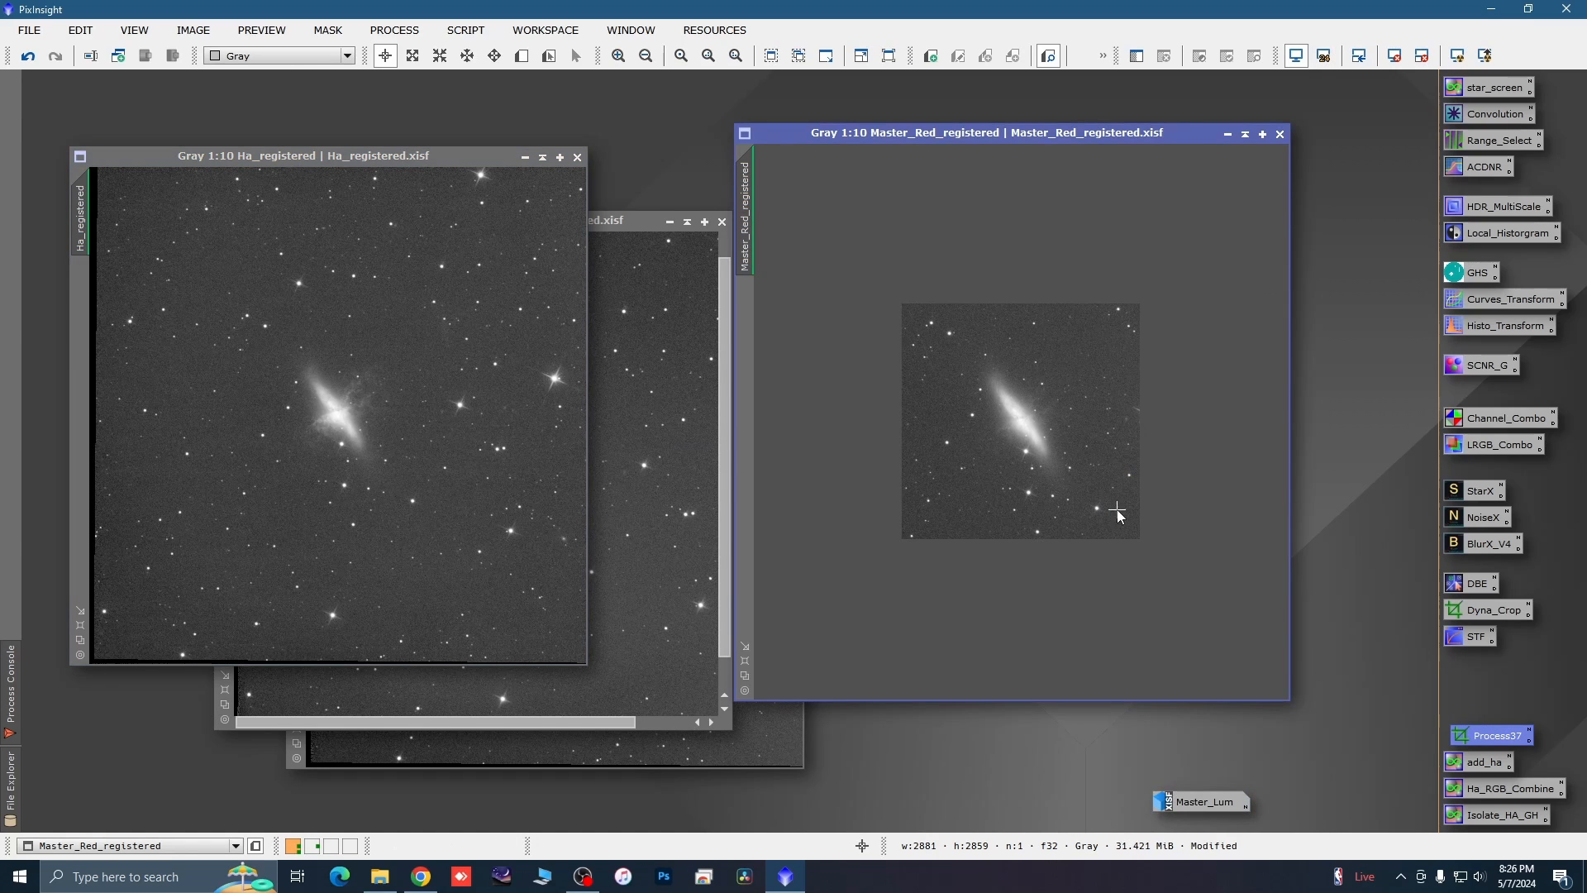
{"action": "left_click", "coordinate": [1228, 136]}
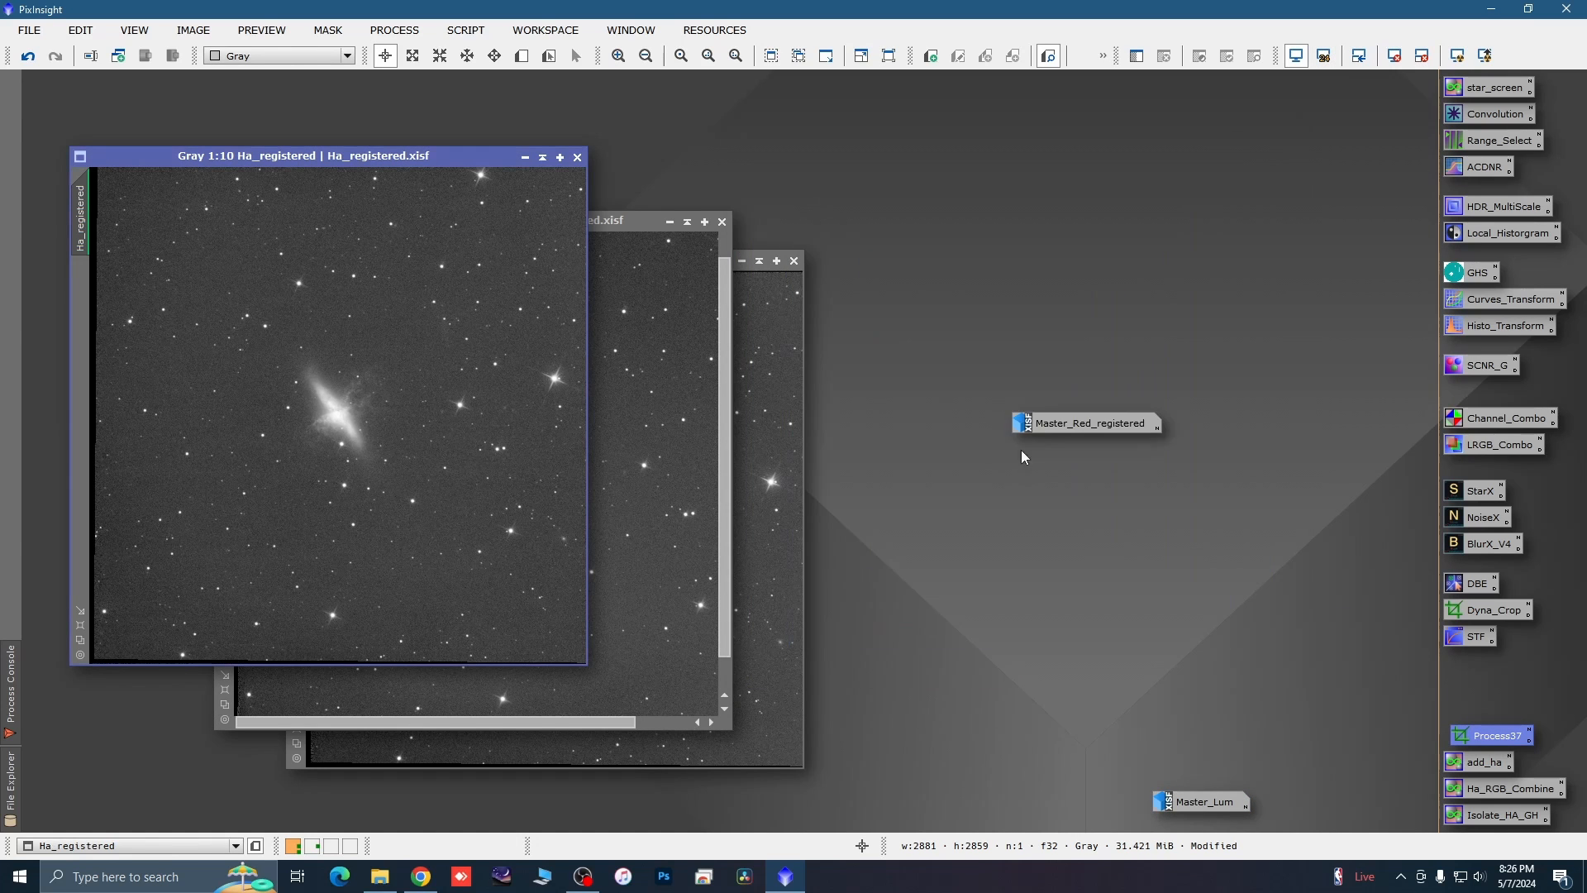
{"action": "left_click_drag", "start_coordinate": [1063, 417], "coordinate": [1192, 735]}
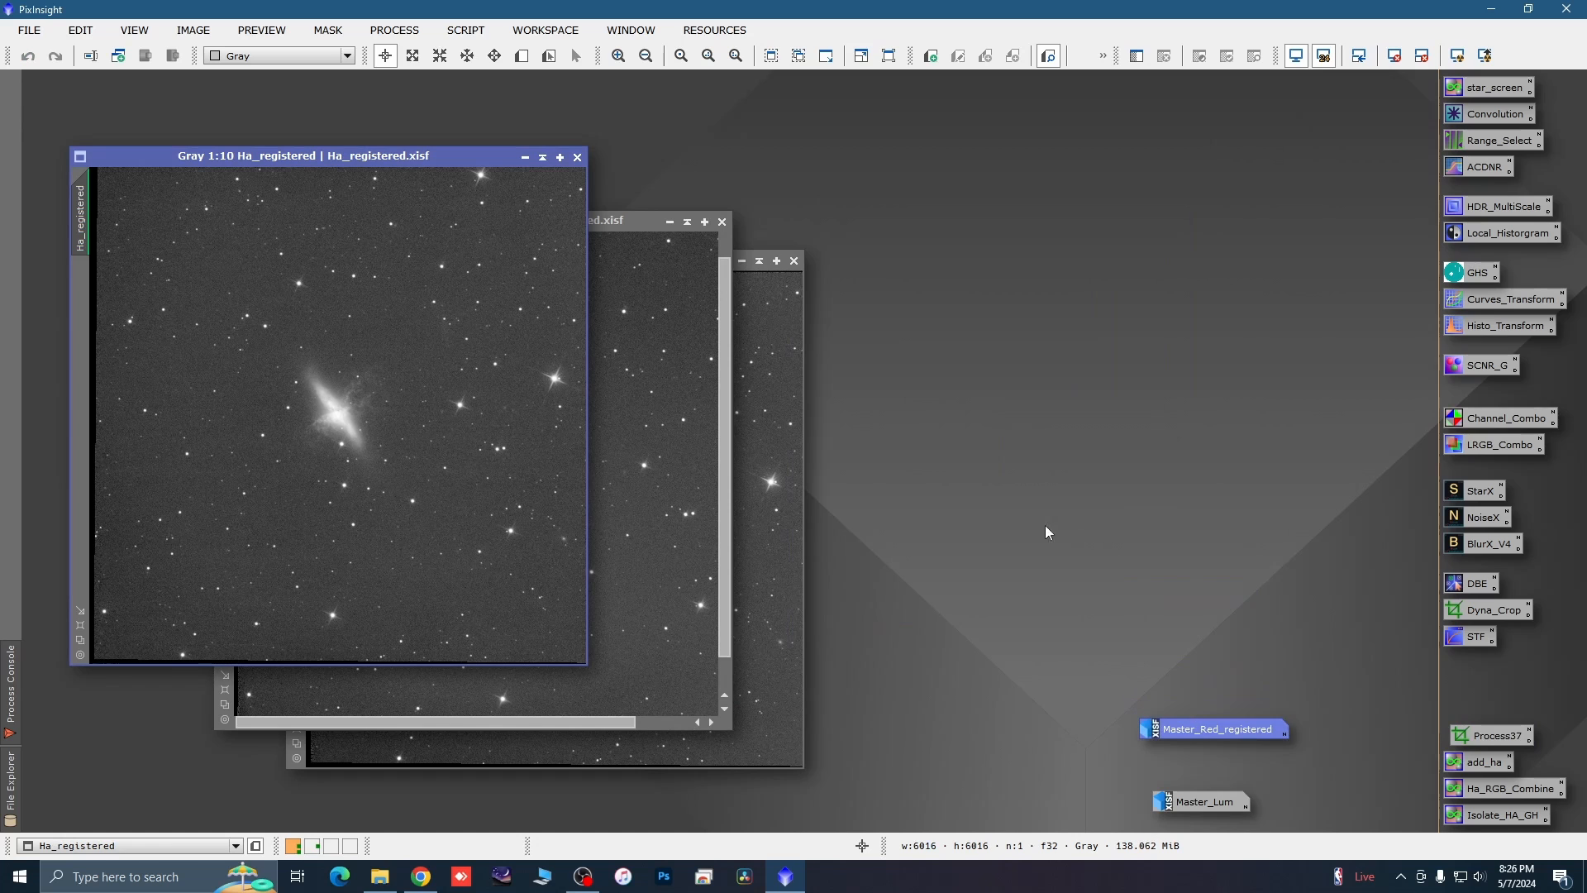
Crop Ha_registered with the saved crop process, minimize it and place its icon above Master_Red_registered's.
{"action": "left_click_drag", "start_coordinate": [1475, 737], "coordinate": [441, 552]}
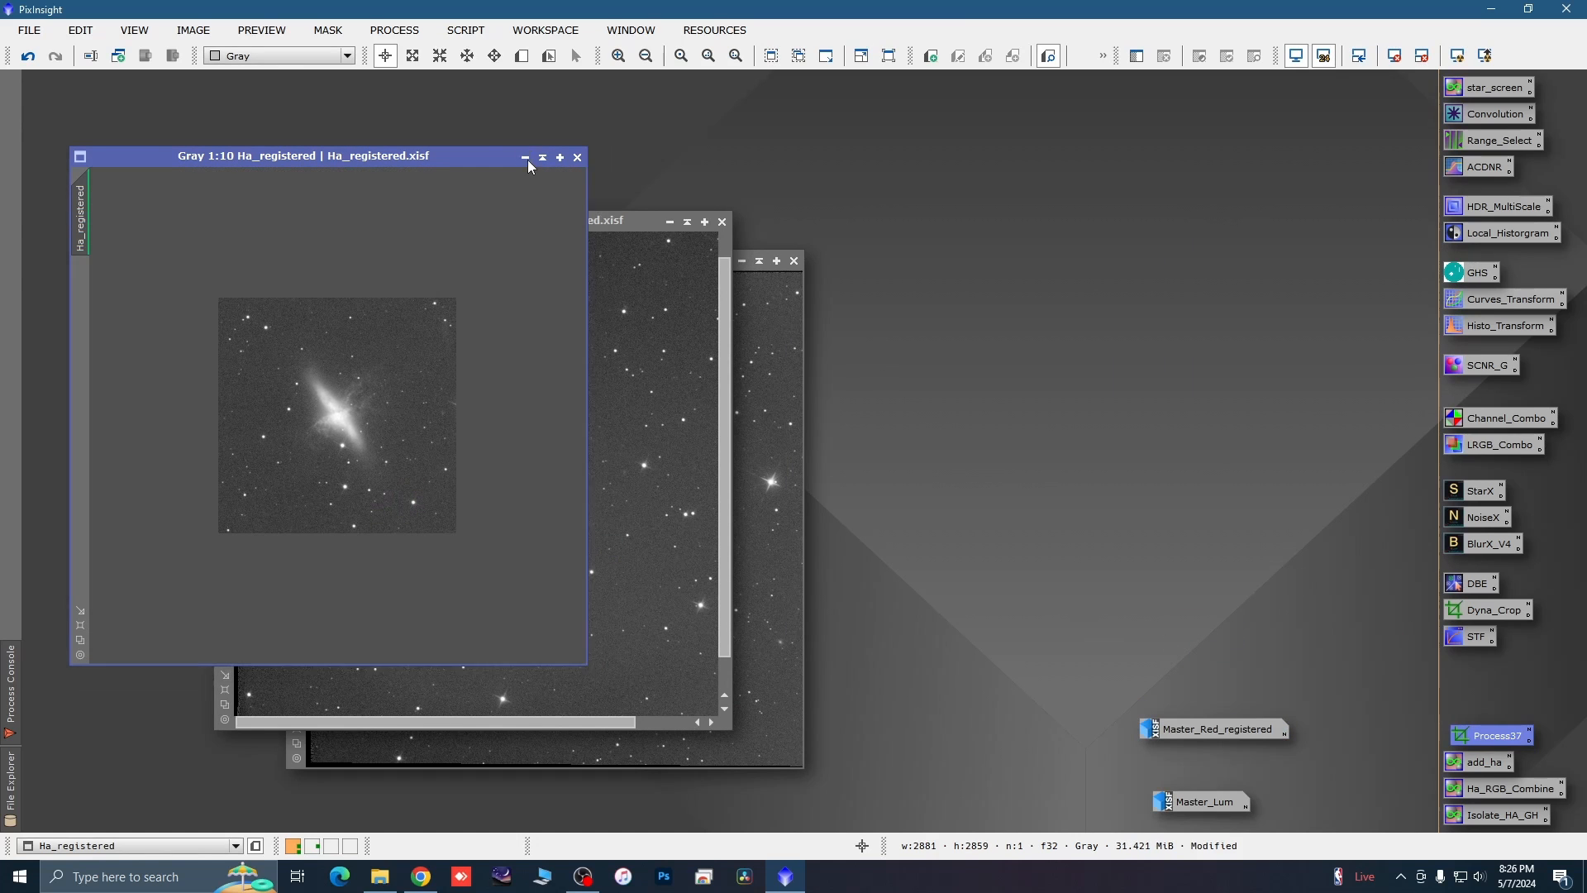
{"action": "left_click", "coordinate": [528, 161]}
{"action": "left_click_drag", "start_coordinate": [388, 417], "coordinate": [1200, 699]}
Crop Master_Blue_registered with the saved crop process, minimize it and place its icon between Ha_registered and Master_Red_registered.
{"action": "left_click_drag", "start_coordinate": [1486, 738], "coordinate": [584, 596]}
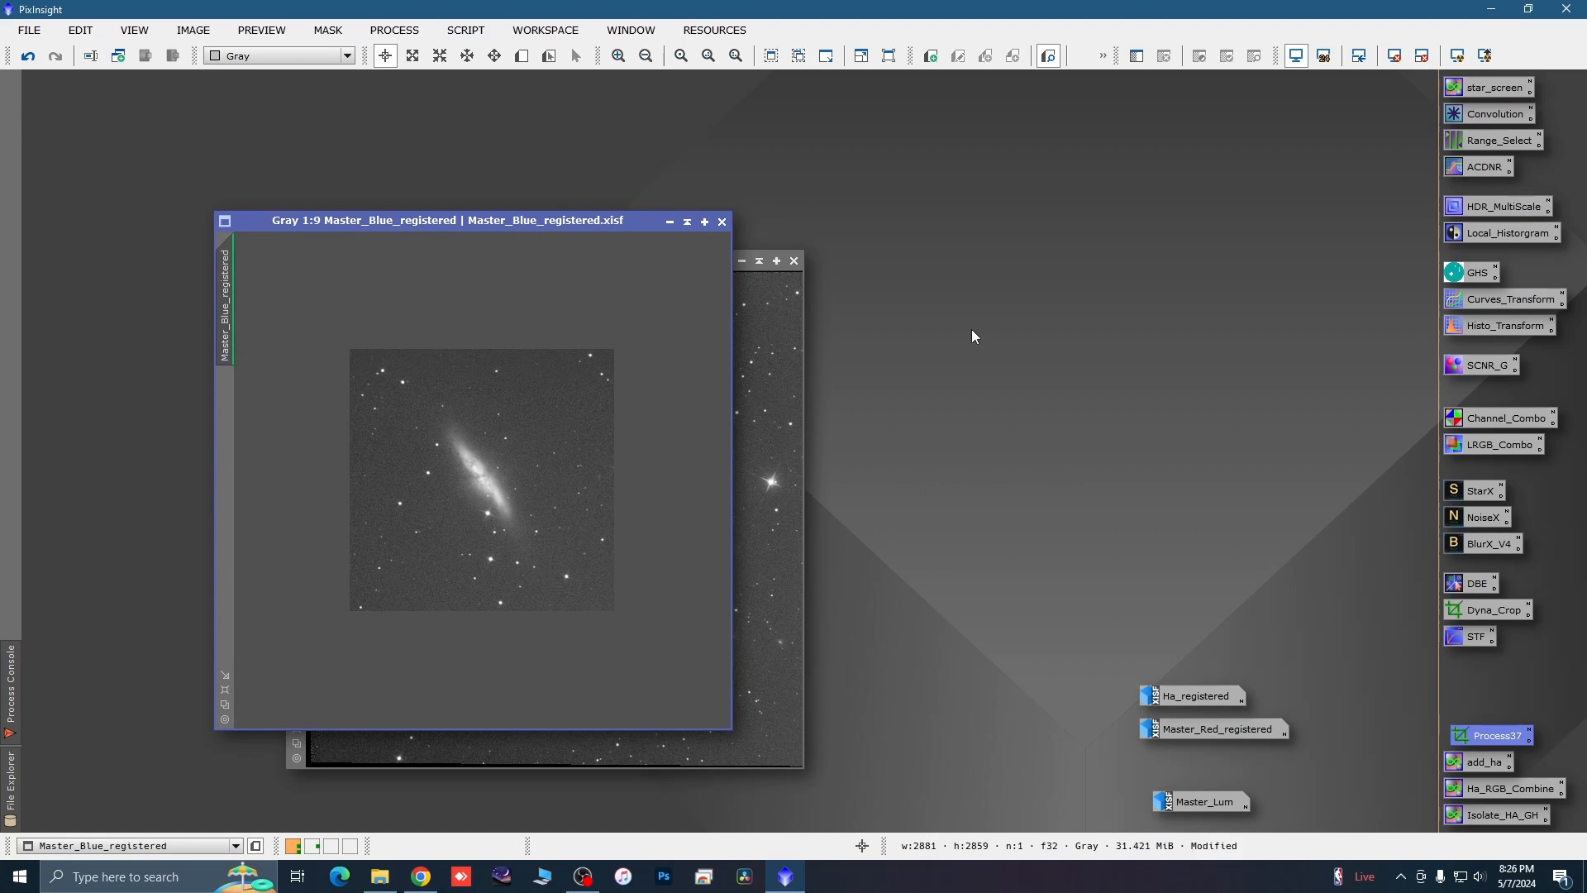
{"action": "left_click", "coordinate": [669, 222]}
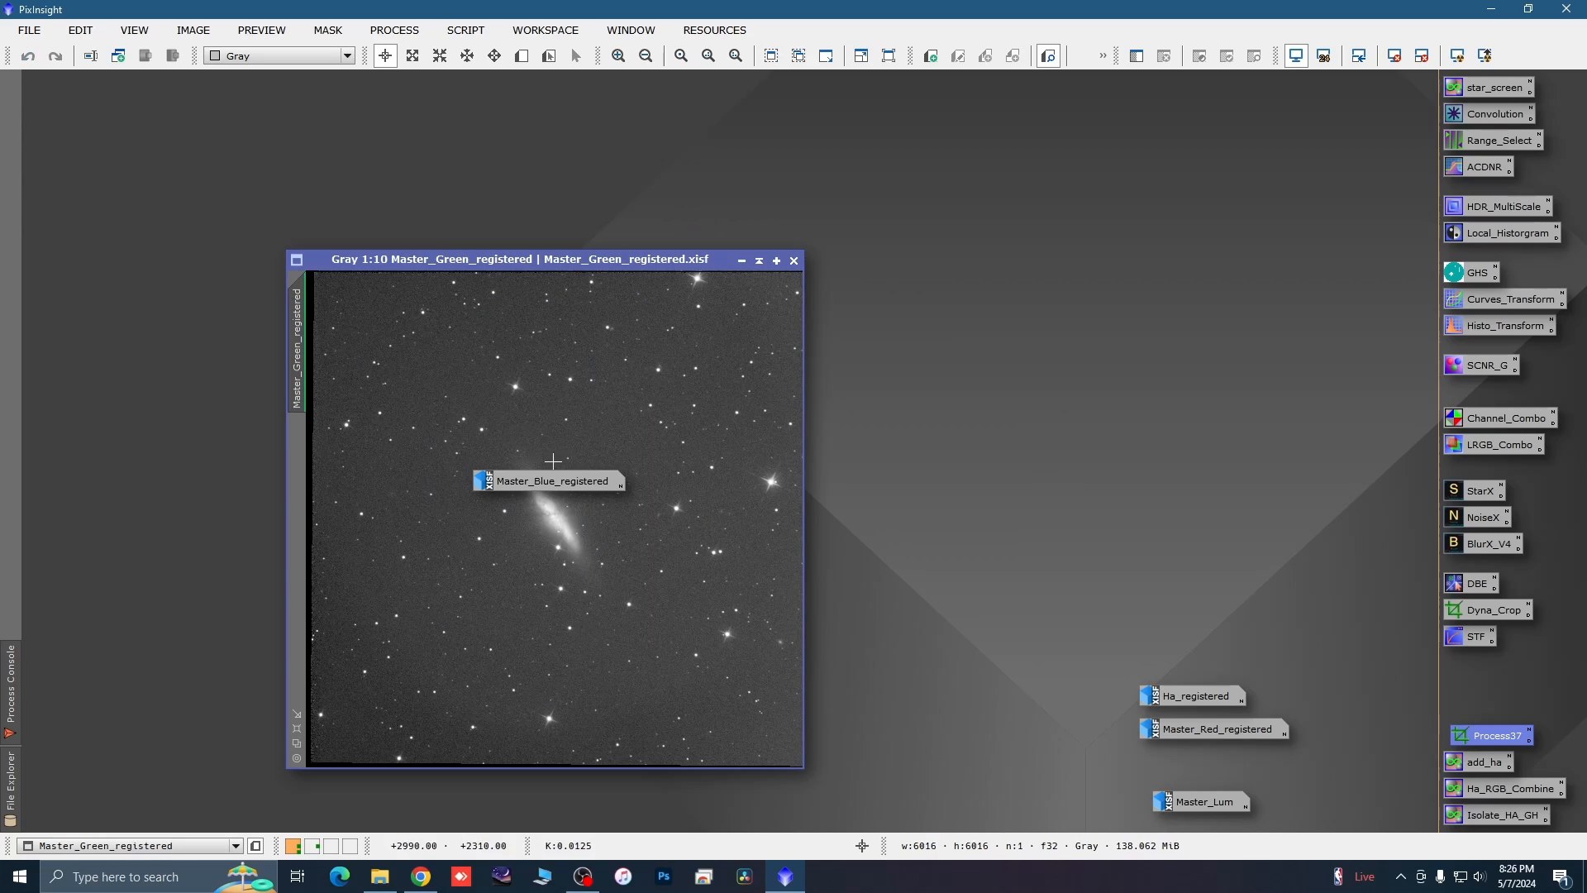
{"action": "left_click_drag", "start_coordinate": [553, 480], "coordinate": [1199, 621]}
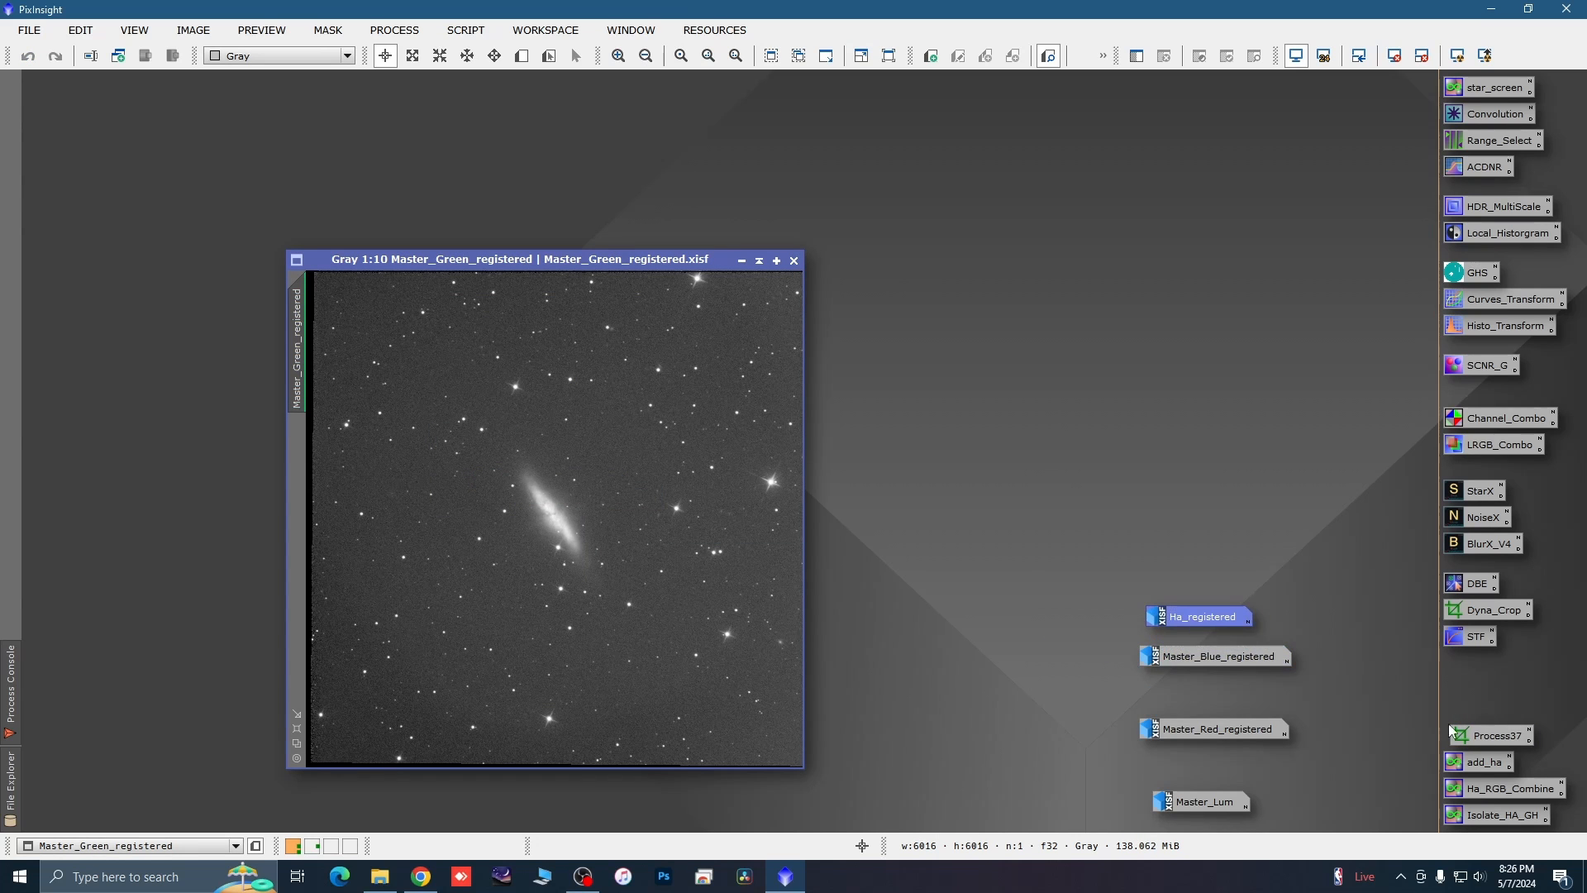
Crop Master_Green_registered with the saved crop process, minimize it and stack its icon with the blue, red and Ha icons.
{"action": "left_click_drag", "start_coordinate": [1459, 735], "coordinate": [653, 599]}
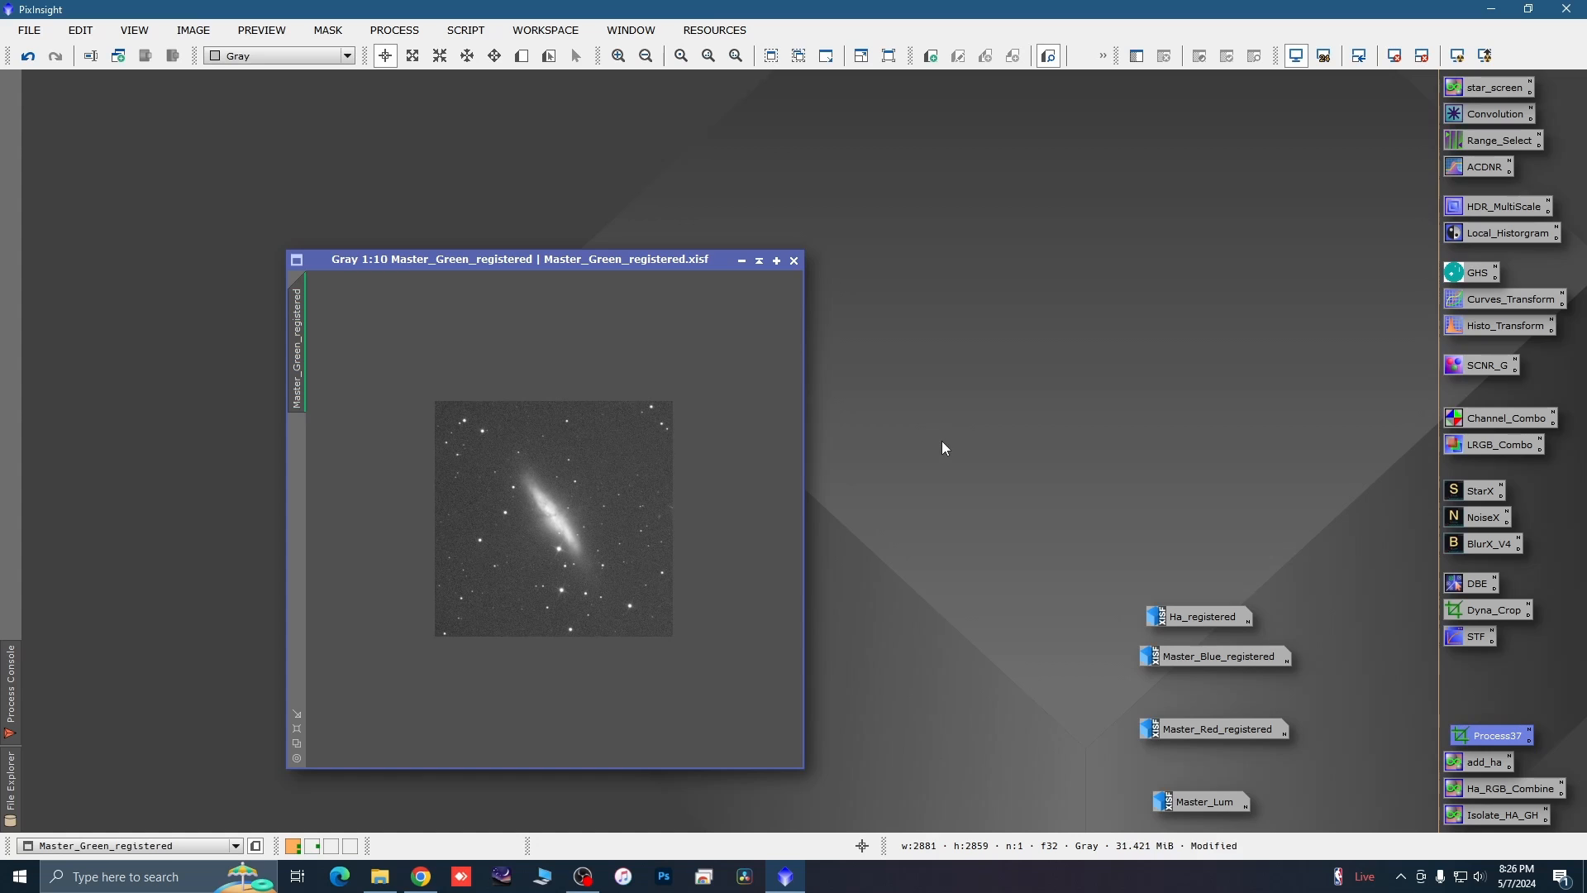
{"action": "left_click", "coordinate": [744, 259]}
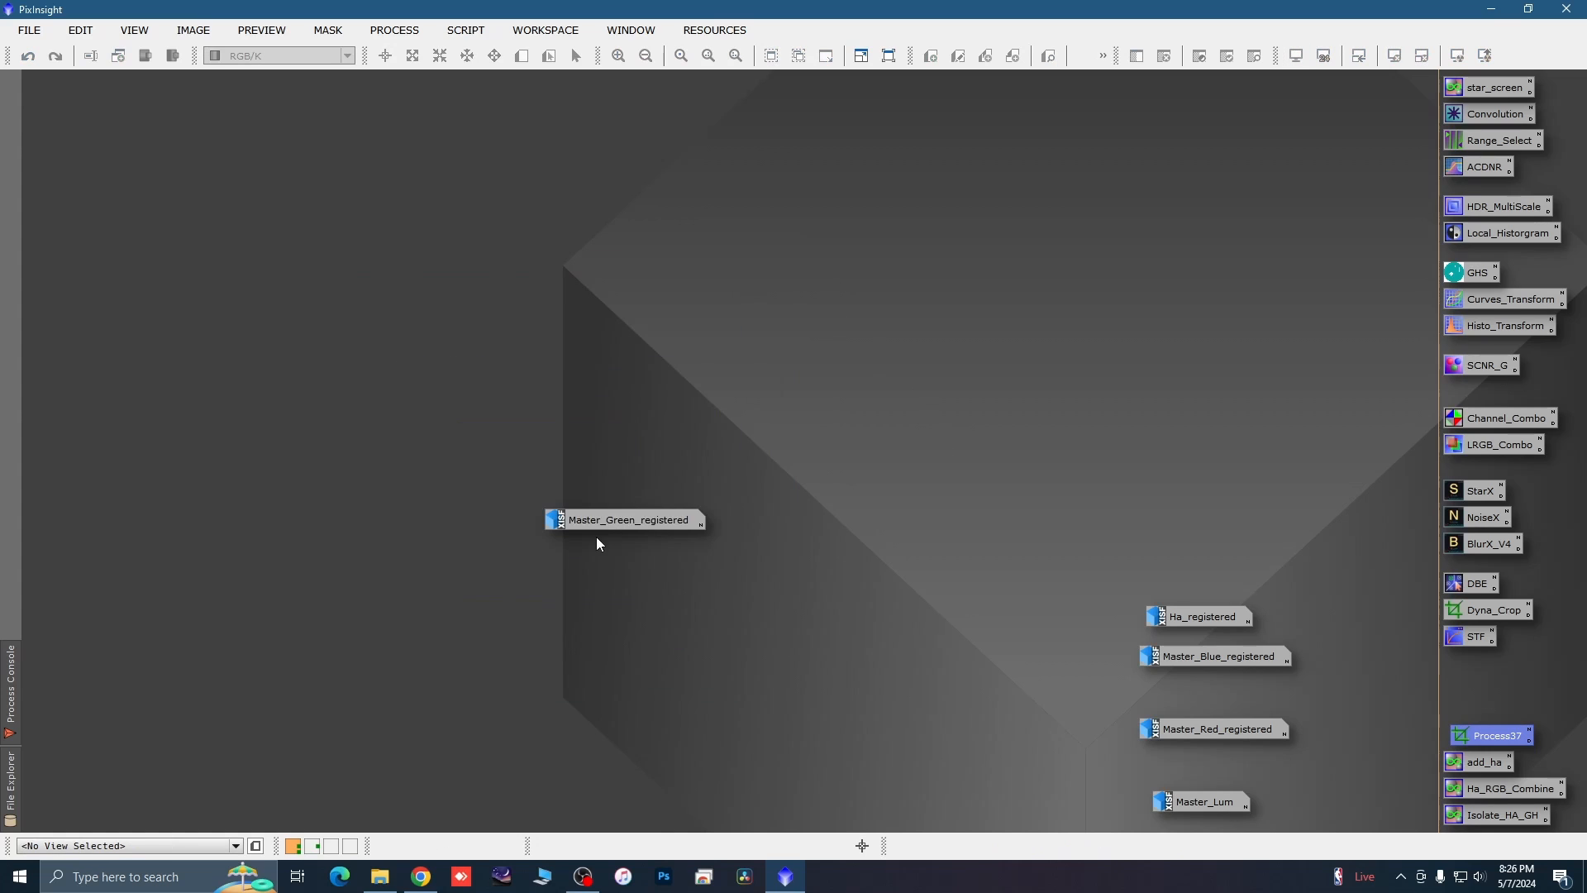
{"action": "left_click_drag", "start_coordinate": [597, 537], "coordinate": [1189, 680]}
{"action": "left_click_drag", "start_coordinate": [1208, 618], "coordinate": [1201, 652]}
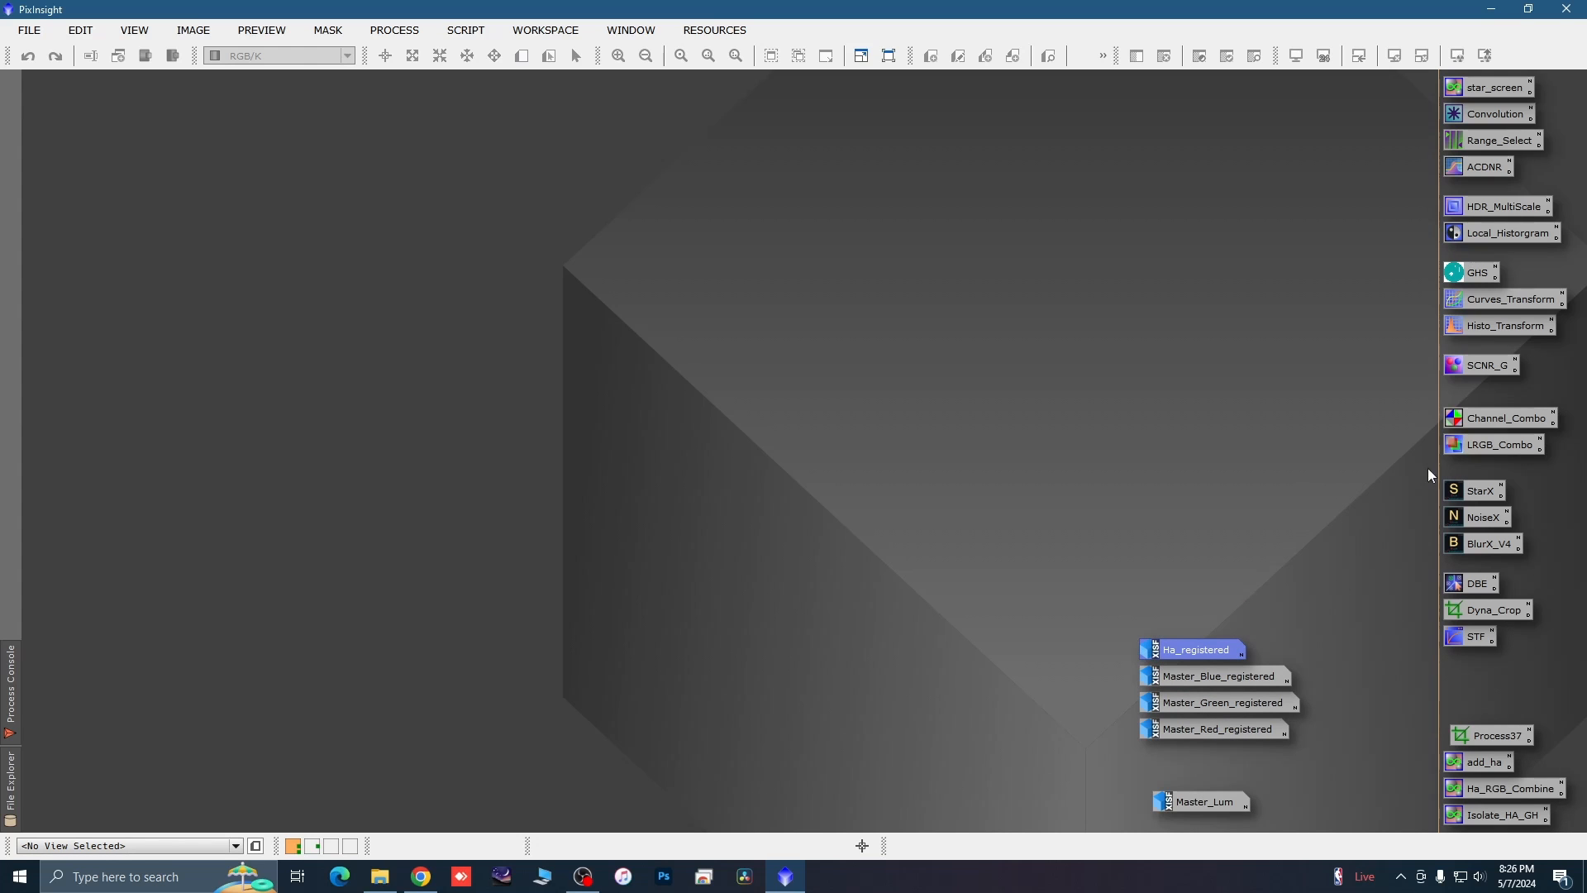
Move the Ha, blue, green and red icons together closer to the process icons and align Master_Lum beneath them.
{"action": "mouse_move", "coordinate": [1218, 800]}
{"action": "left_click_drag", "start_coordinate": [1108, 610], "coordinate": [1296, 742]}
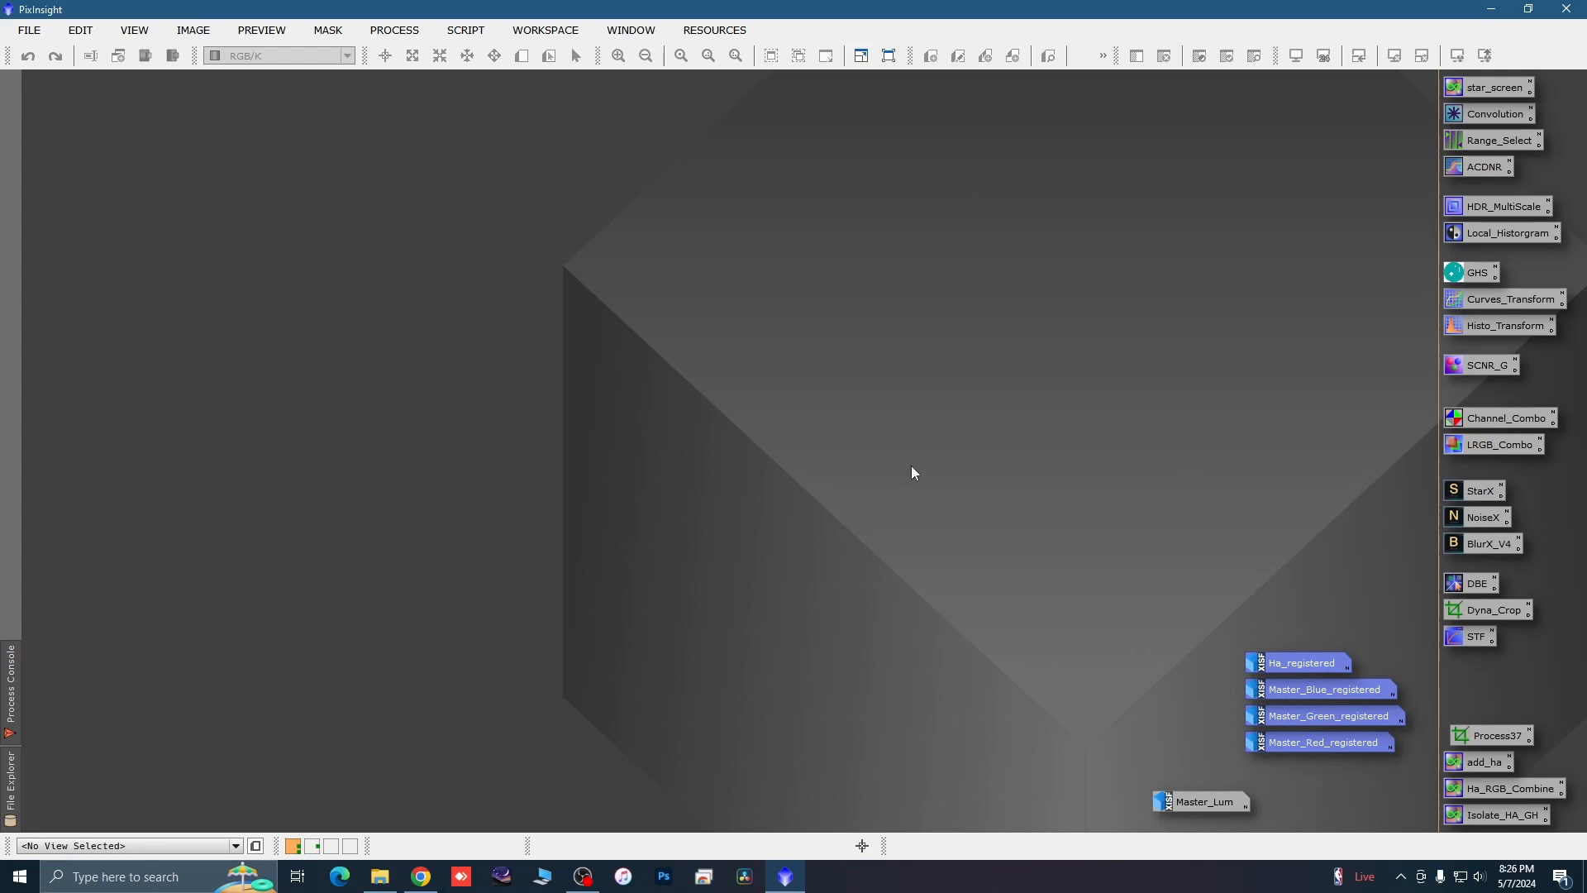
{"action": "left_click_drag", "start_coordinate": [1202, 810], "coordinate": [1287, 779]}
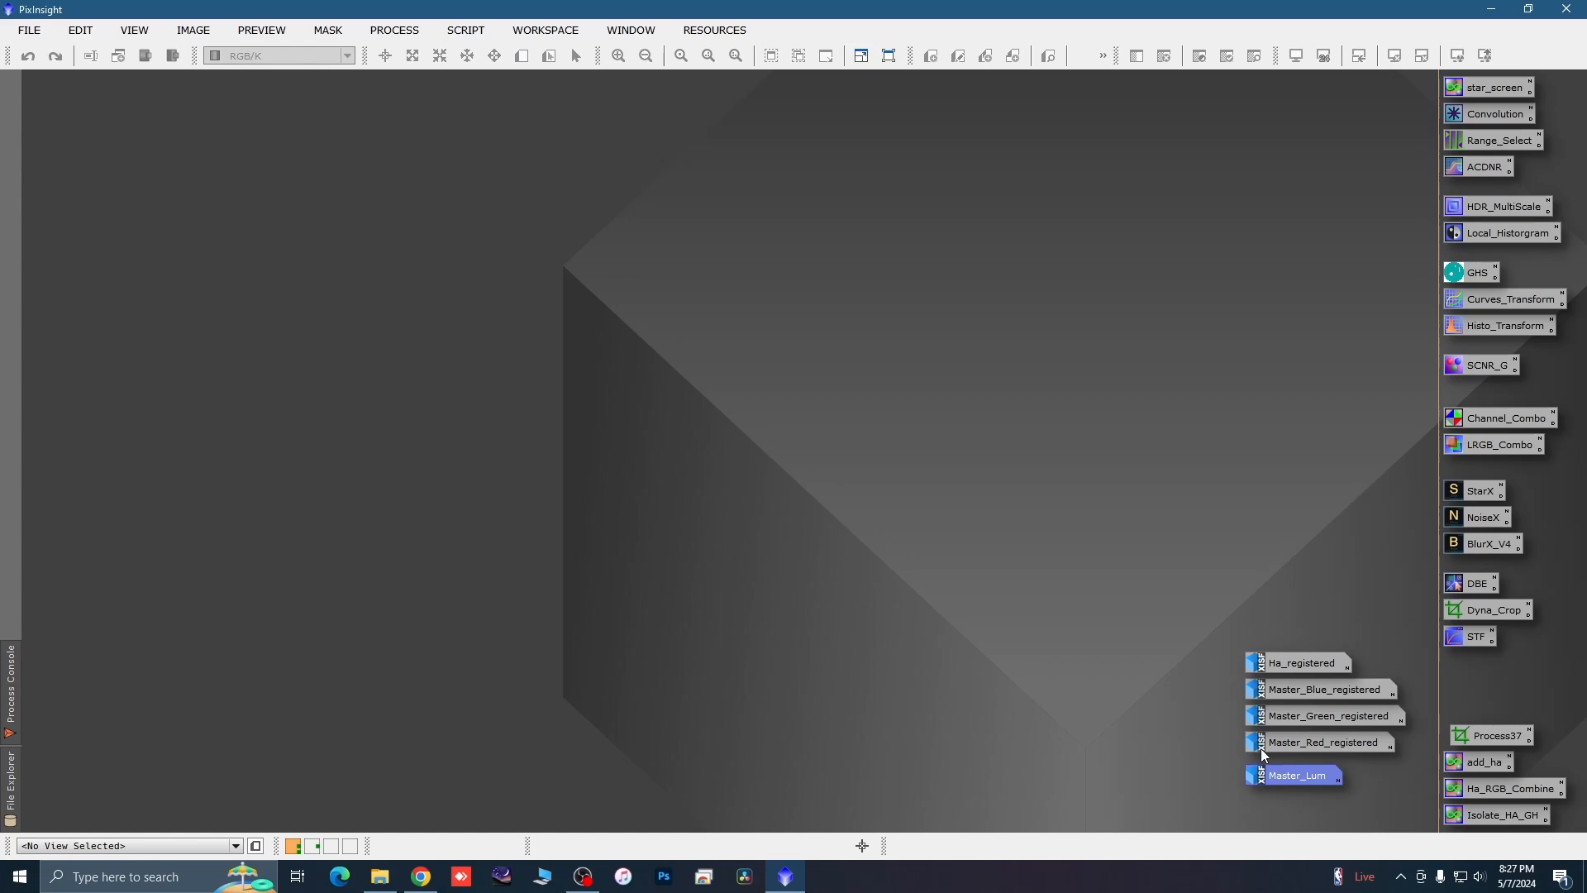
Restore Master_Lum, start DynamicBackgroundExtraction on it and set the tolerance to 1.500.
{"action": "double_click", "coordinate": [1284, 772]}
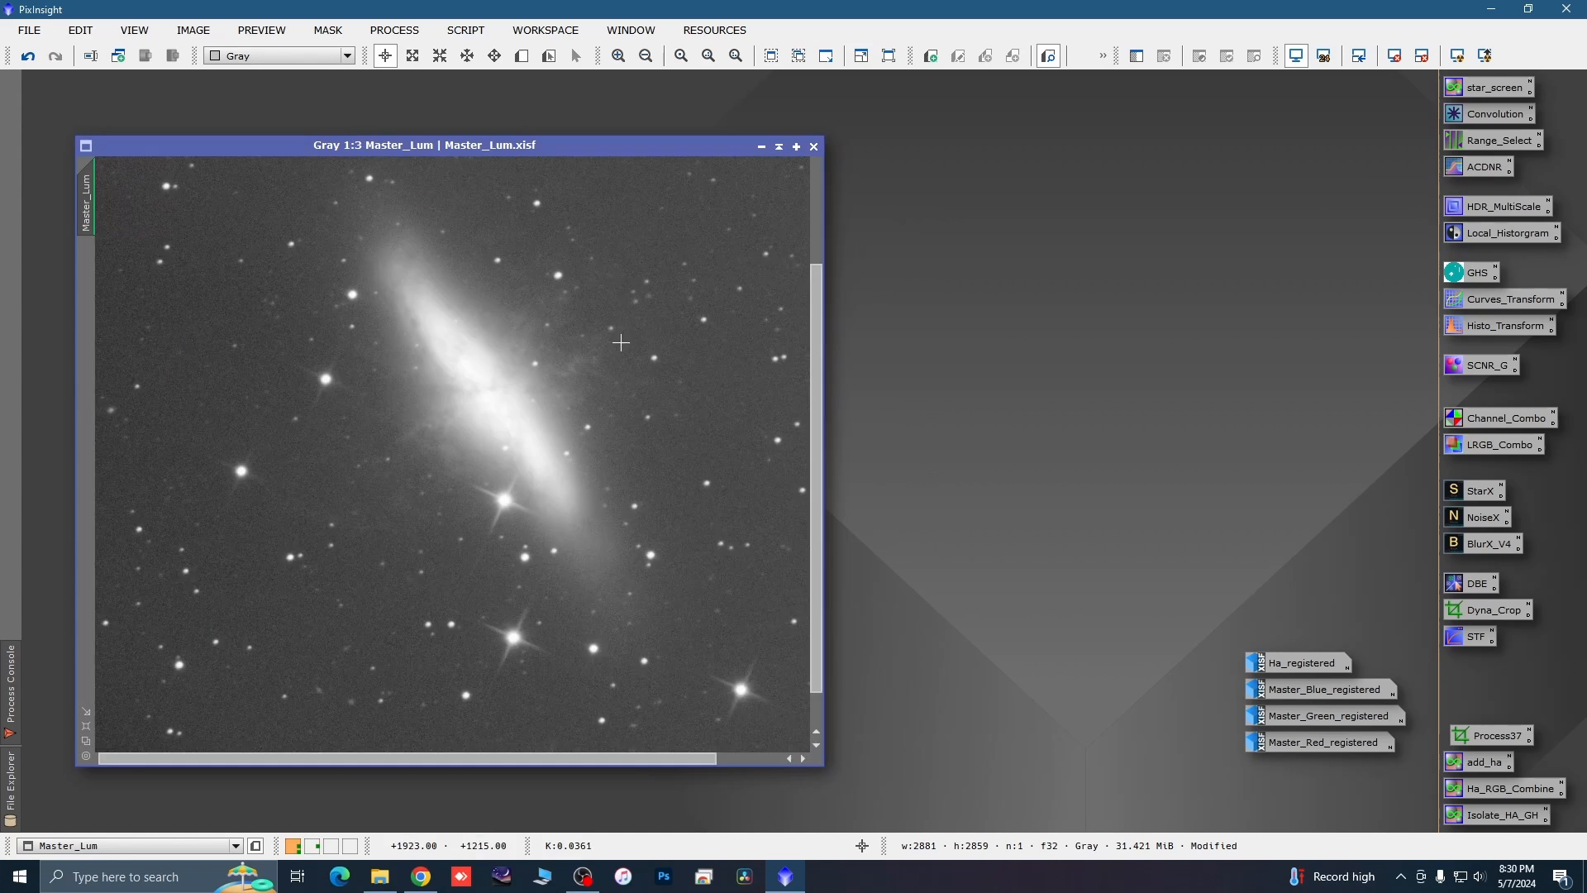
{"action": "scroll", "coordinate": [621, 342], "scroll_direction": "down", "scroll_amount": 2}
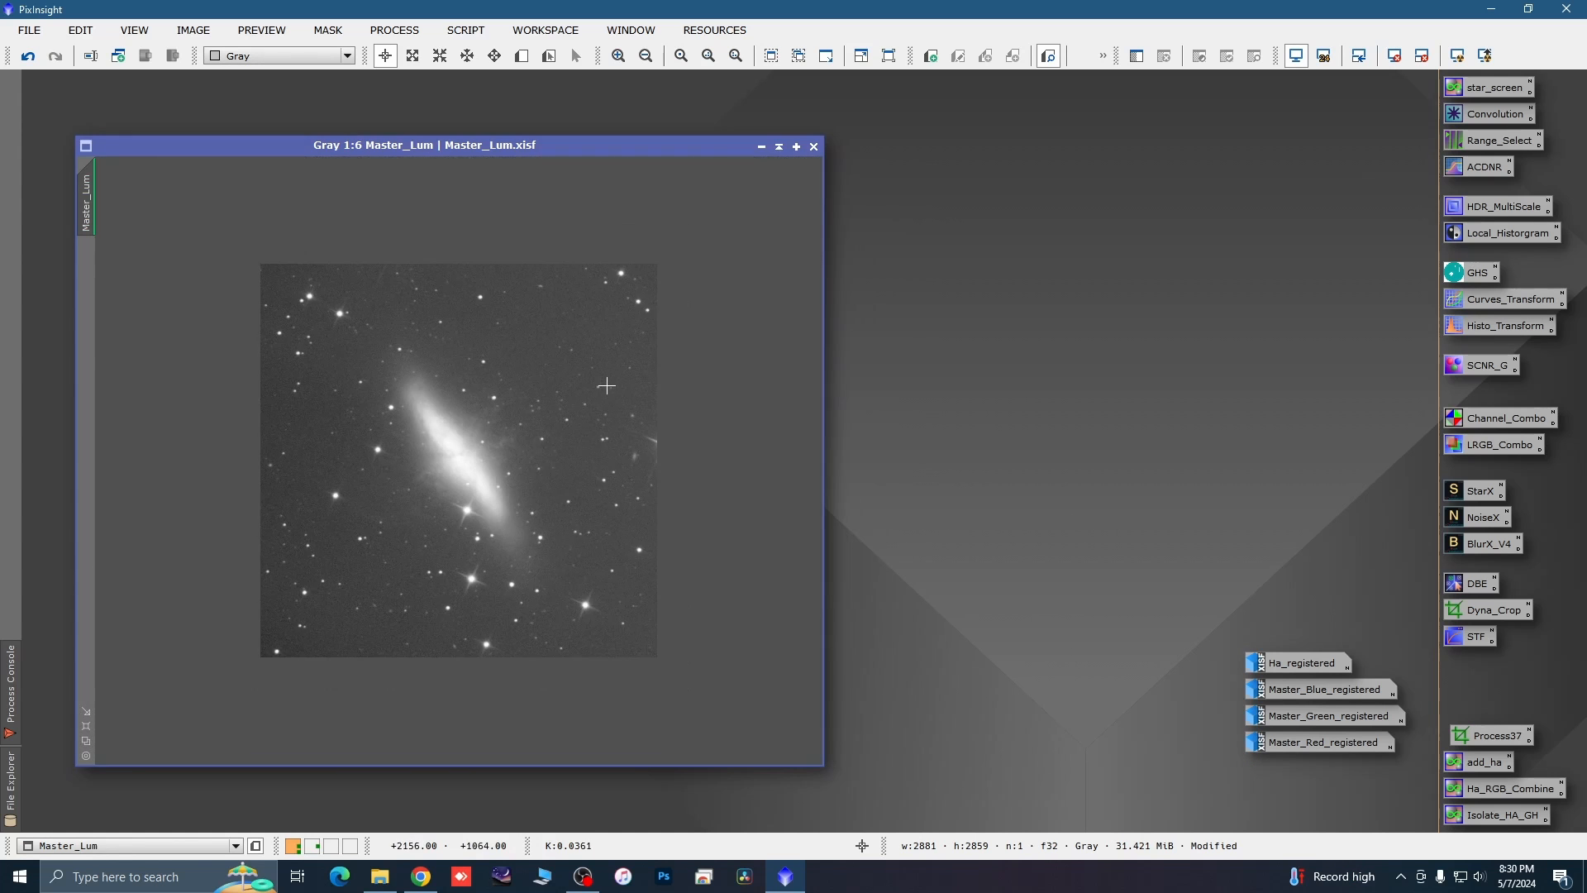
{"action": "double_click", "coordinate": [1458, 587]}
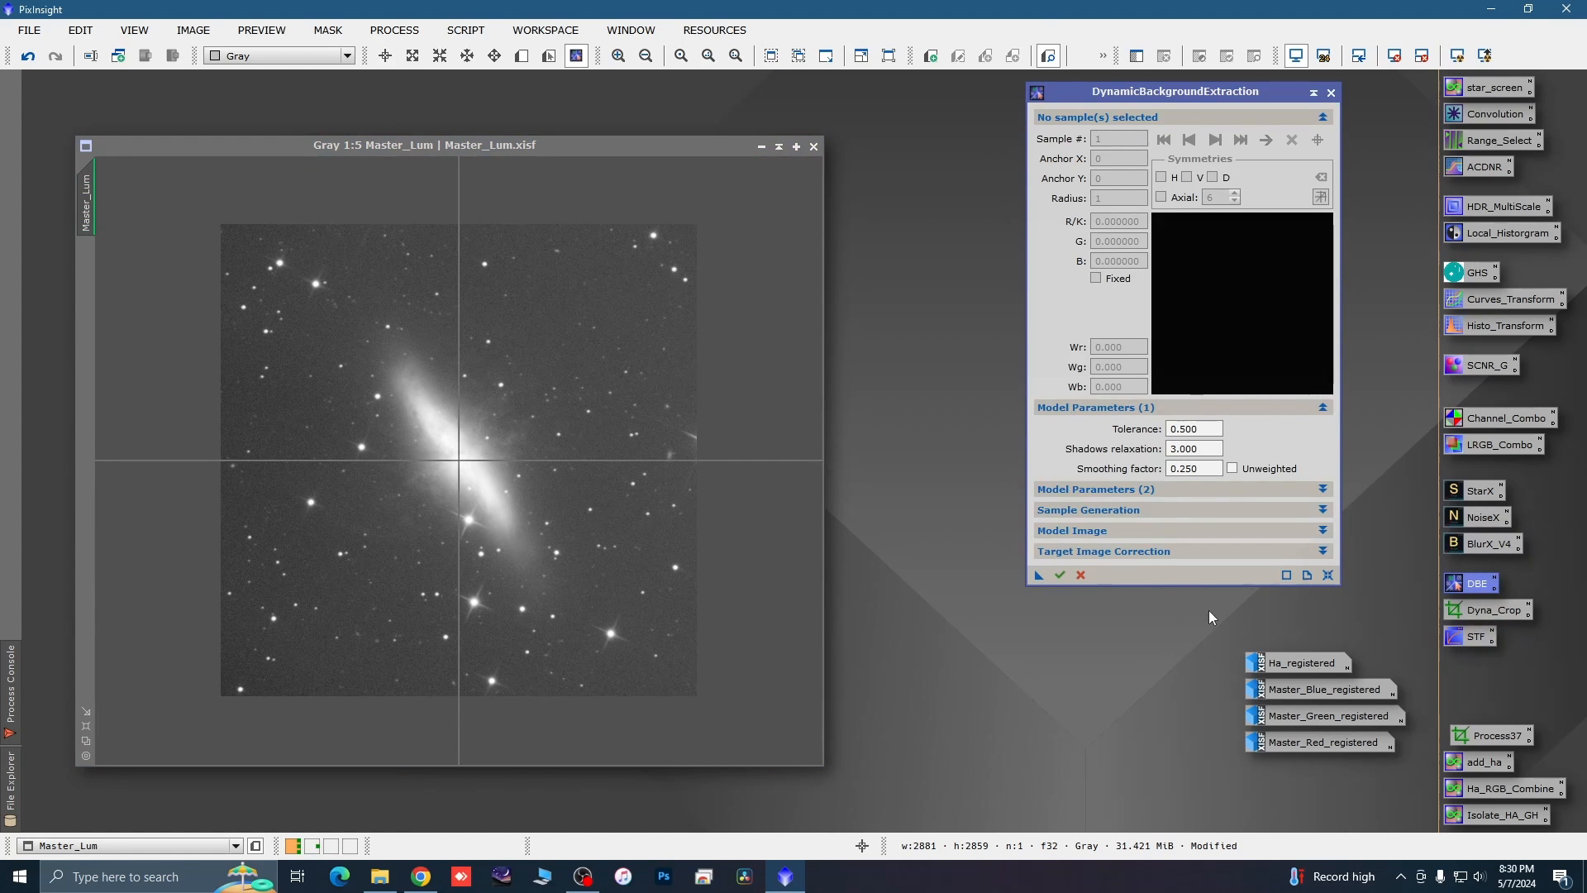
{"action": "left_click", "coordinate": [1173, 429]}
{"action": "left_click", "coordinate": [1172, 429]}
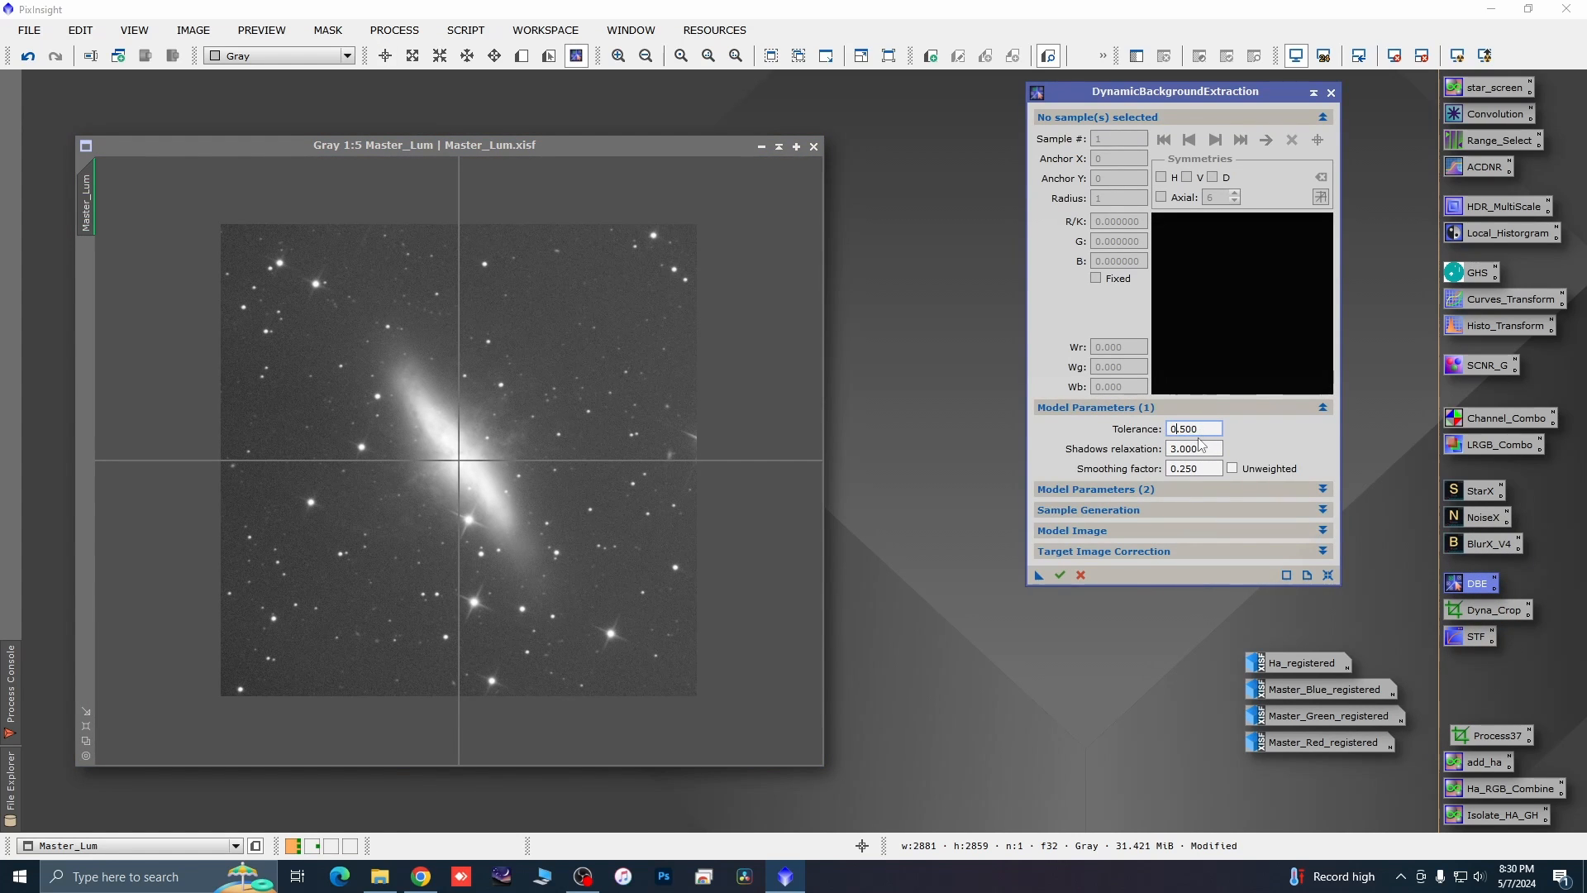
{"action": "key", "text": "BackSpace"}
{"action": "type", "text": "1"}
Generate background samples on Master_Lum with a default sample radius of 20 and 7 samples per row.
{"action": "left_click", "coordinate": [1322, 513]}
{"action": "left_click", "coordinate": [1188, 533]}
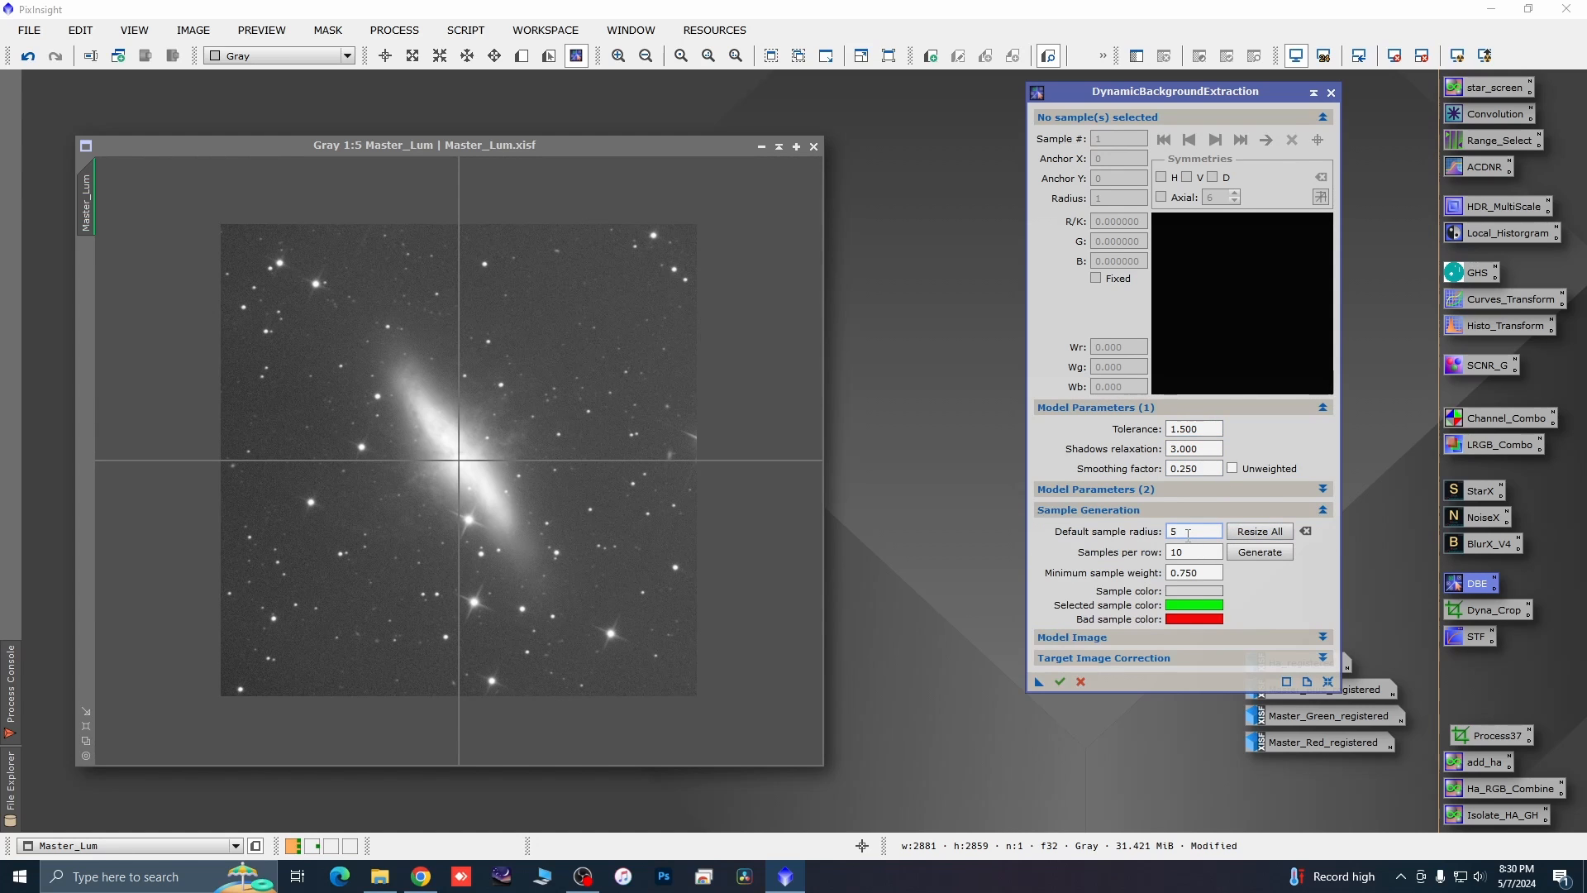
{"action": "key", "text": "BackSpace"}
{"action": "type", "text": "2"}
{"action": "left_click", "coordinate": [1198, 554]}
{"action": "key", "text": "BackSpace"}
{"action": "key", "text": "BackSpace"}
{"action": "type", "text": "7"}
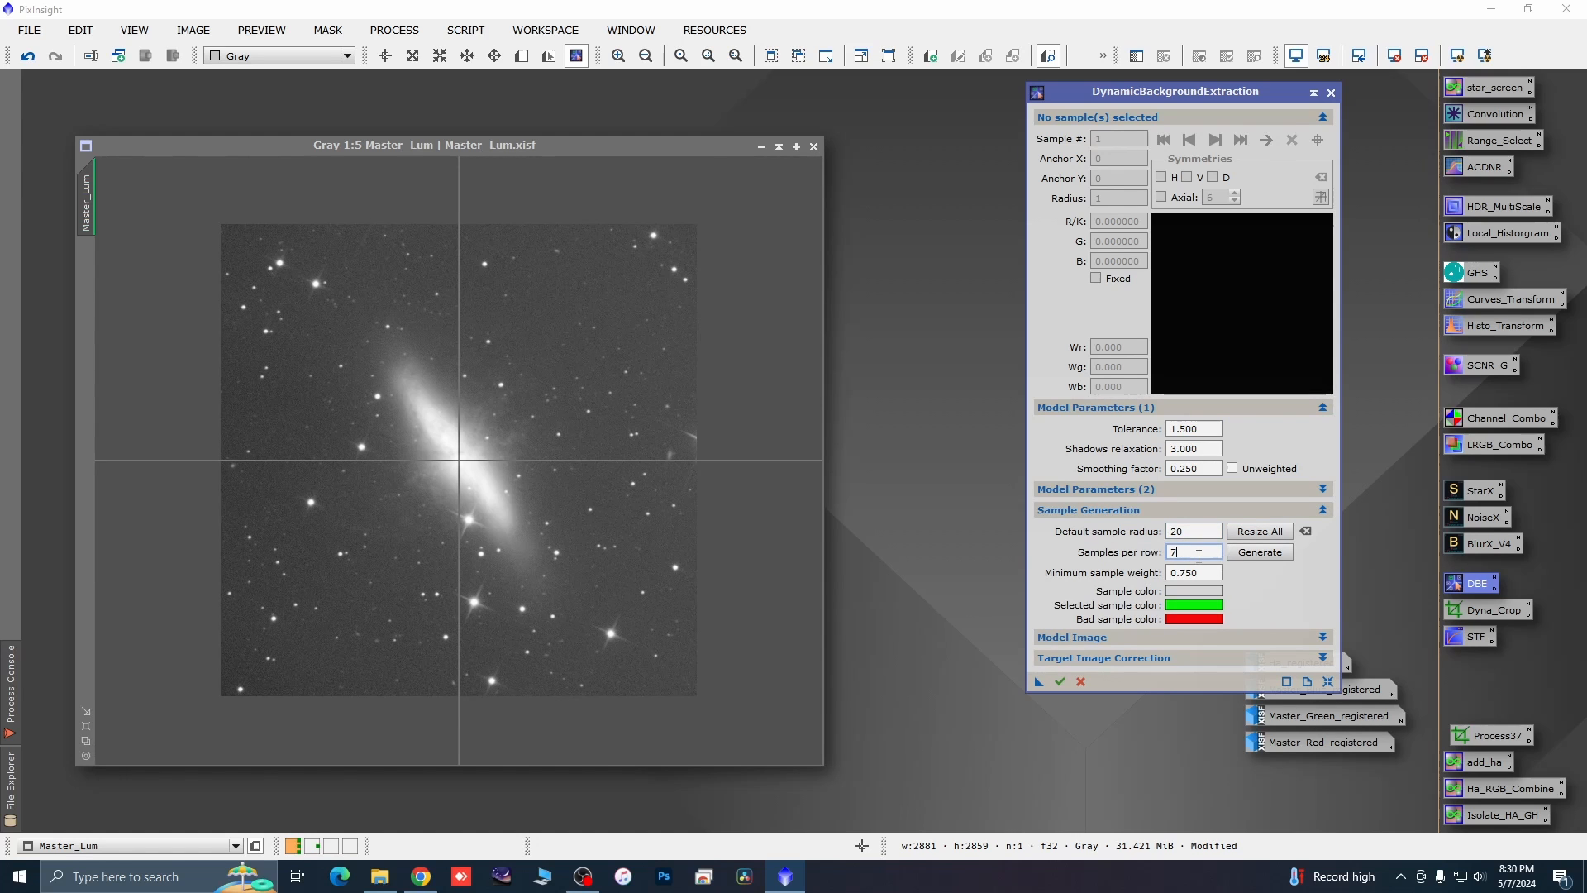
{"action": "left_click", "coordinate": [1261, 552]}
Move the background samples above the galaxy and on its upper flanks outward, clear of its glow and nearby stars.
{"action": "left_click", "coordinate": [345, 386]}
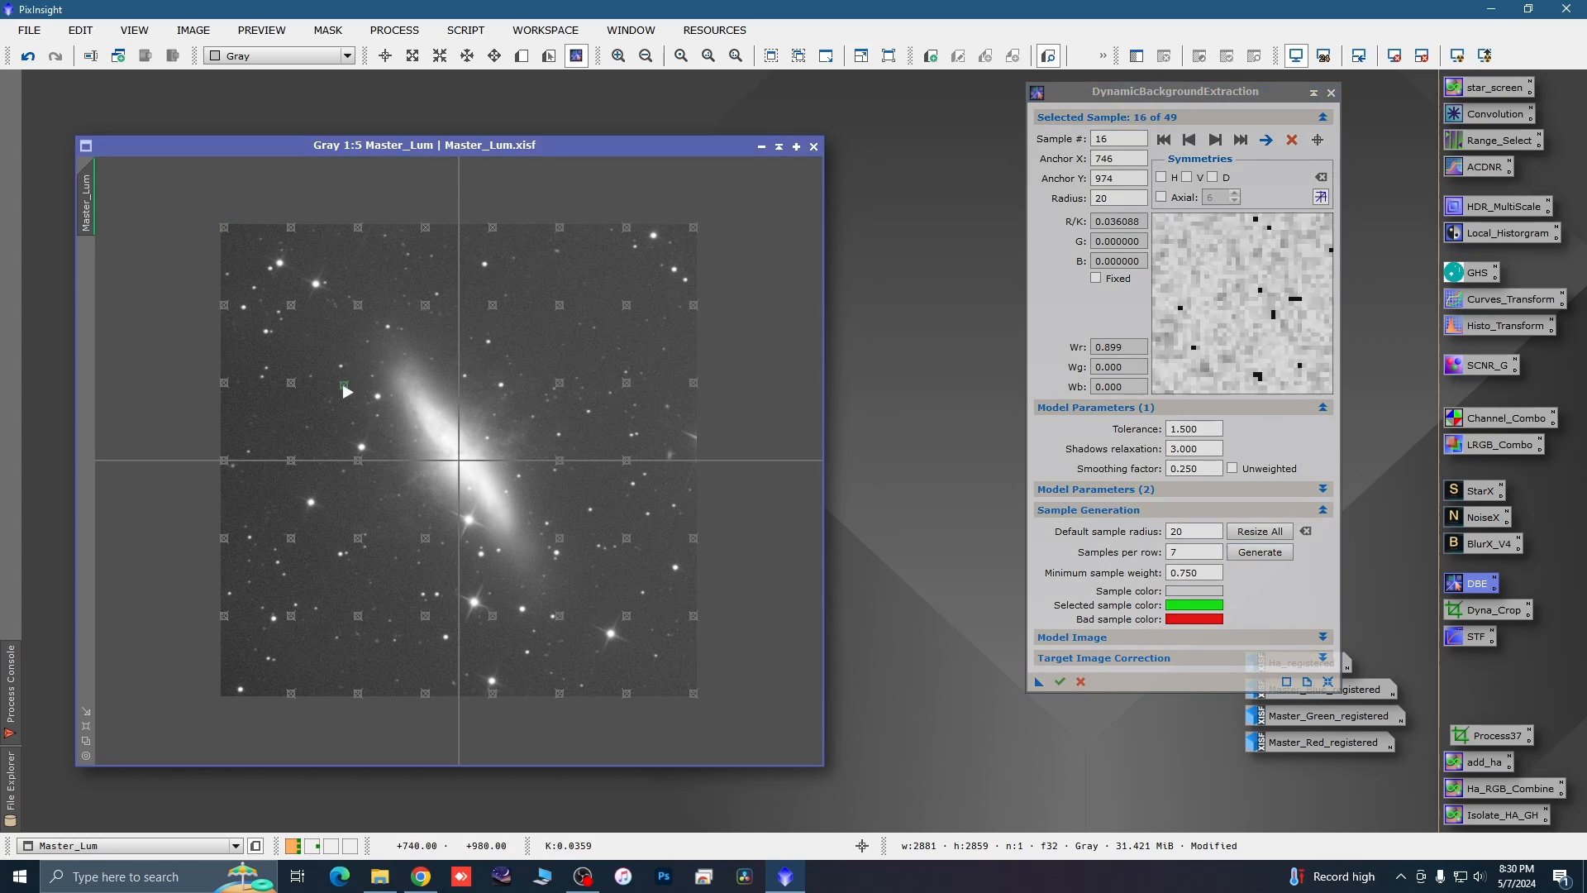
{"action": "left_click_drag", "start_coordinate": [347, 391], "coordinate": [323, 395]}
{"action": "left_click_drag", "start_coordinate": [361, 313], "coordinate": [433, 295]}
{"action": "left_click", "coordinate": [495, 309]}
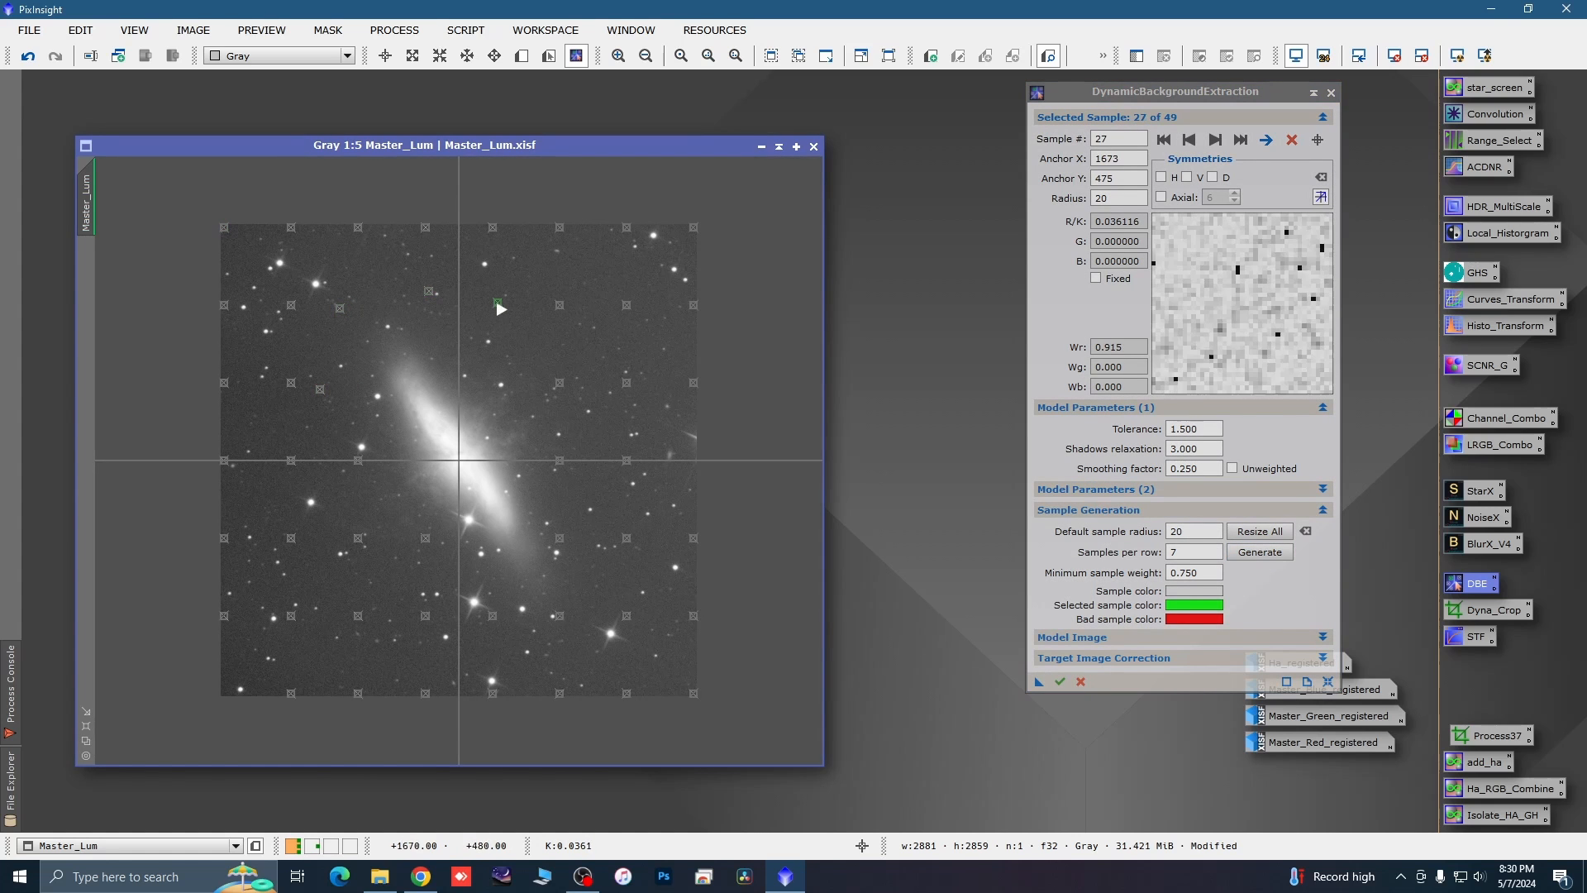
{"action": "left_click_drag", "start_coordinate": [562, 386], "coordinate": [593, 403]}
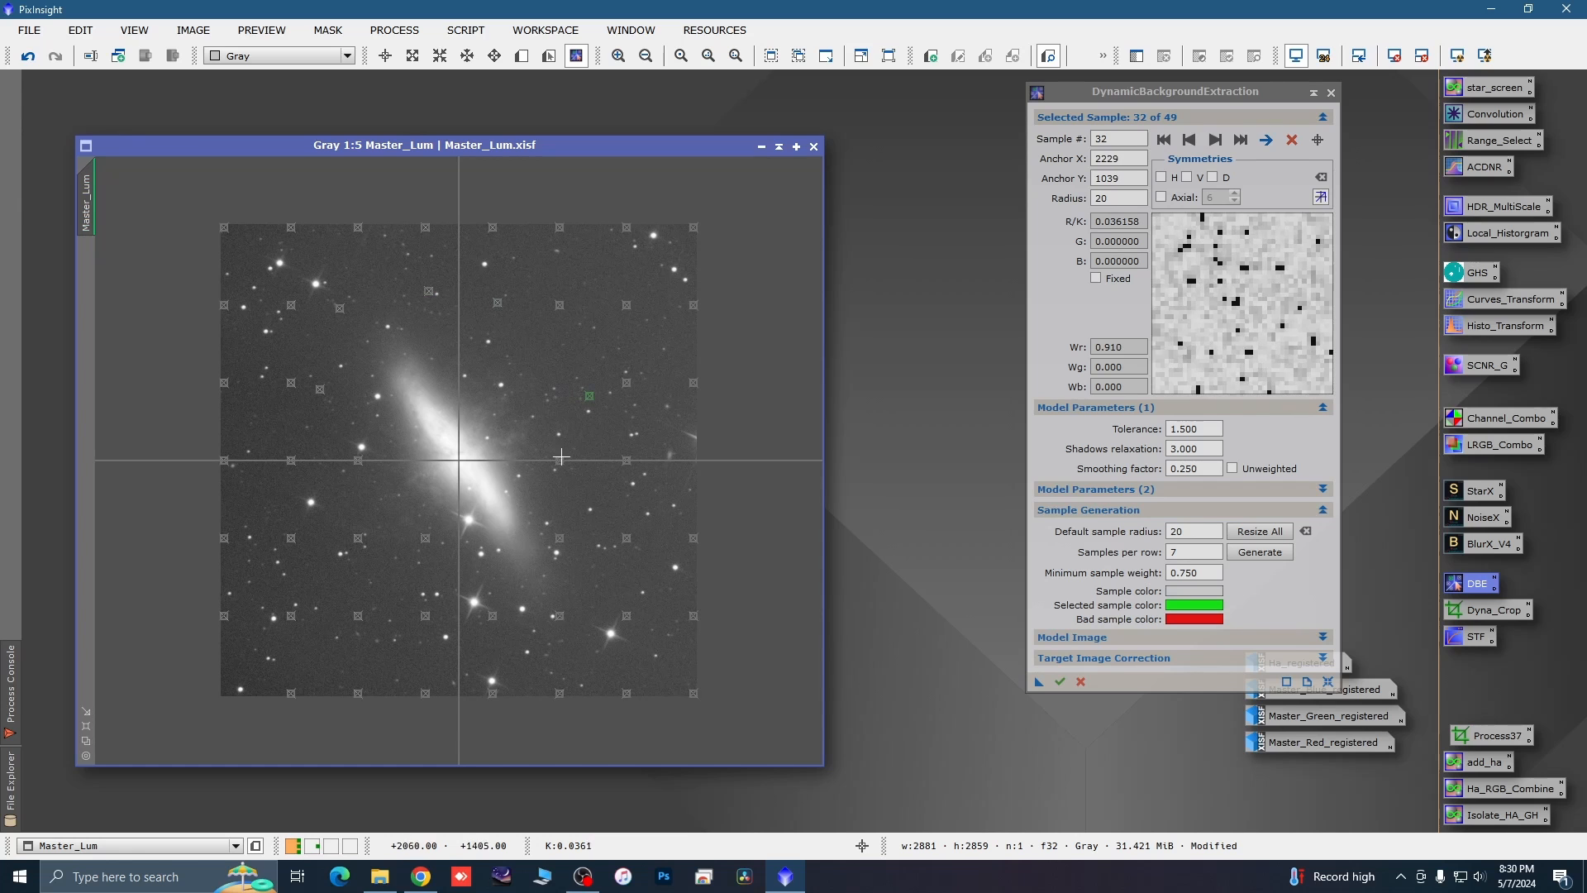
Shift the background samples to the right of and below the galaxy away from its halo and the bright stars.
{"action": "left_click_drag", "start_coordinate": [556, 467], "coordinate": [586, 543]}
{"action": "left_click_drag", "start_coordinate": [500, 613], "coordinate": [500, 632]}
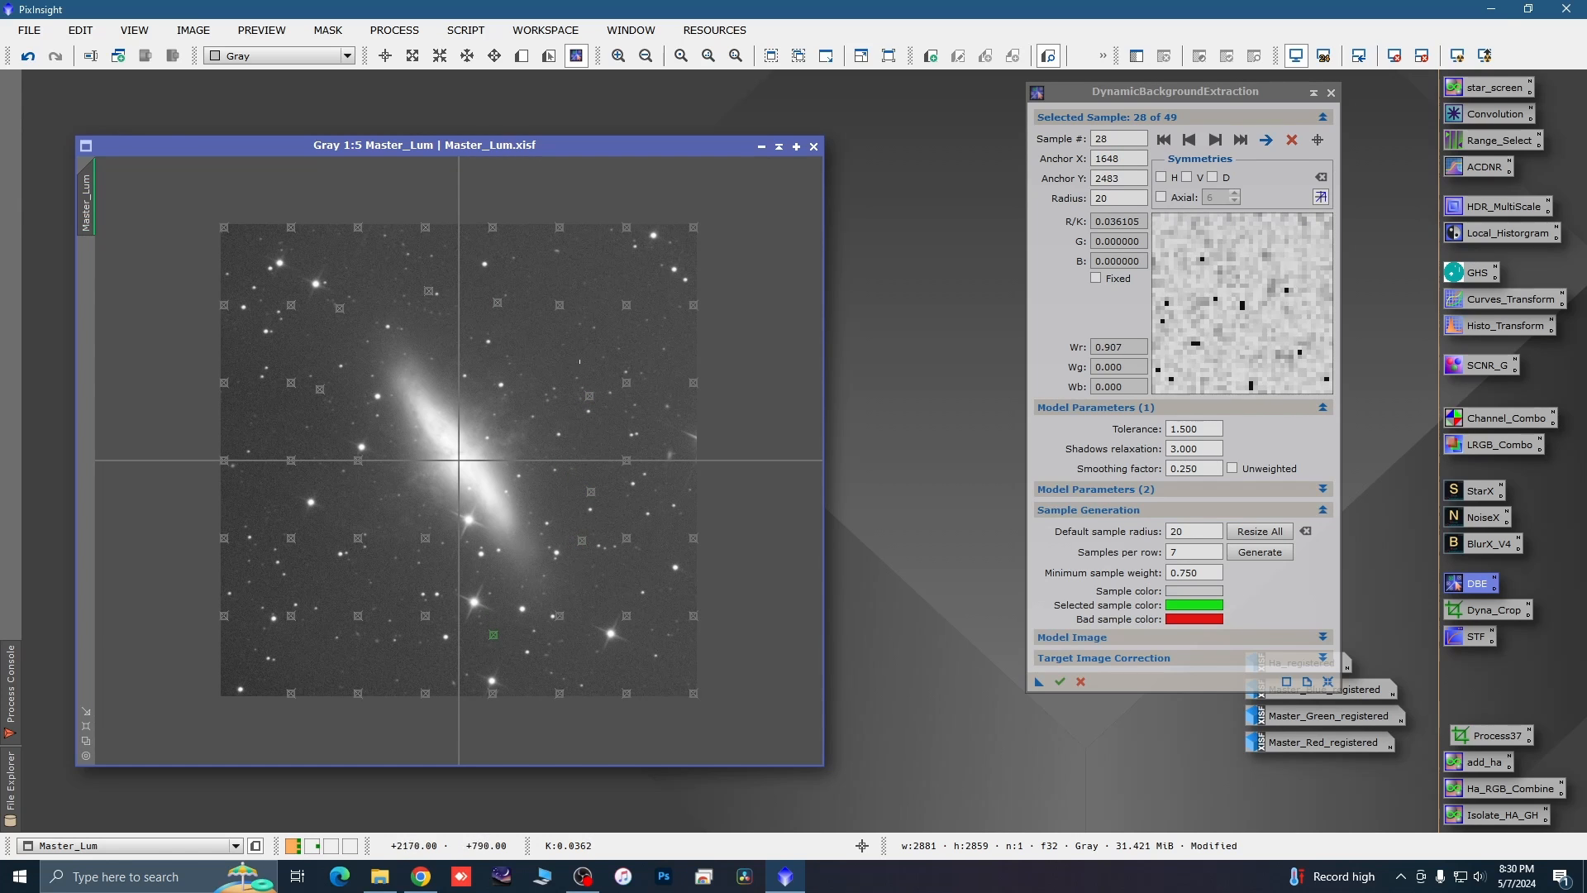
{"action": "left_click_drag", "start_coordinate": [586, 547], "coordinate": [601, 543]}
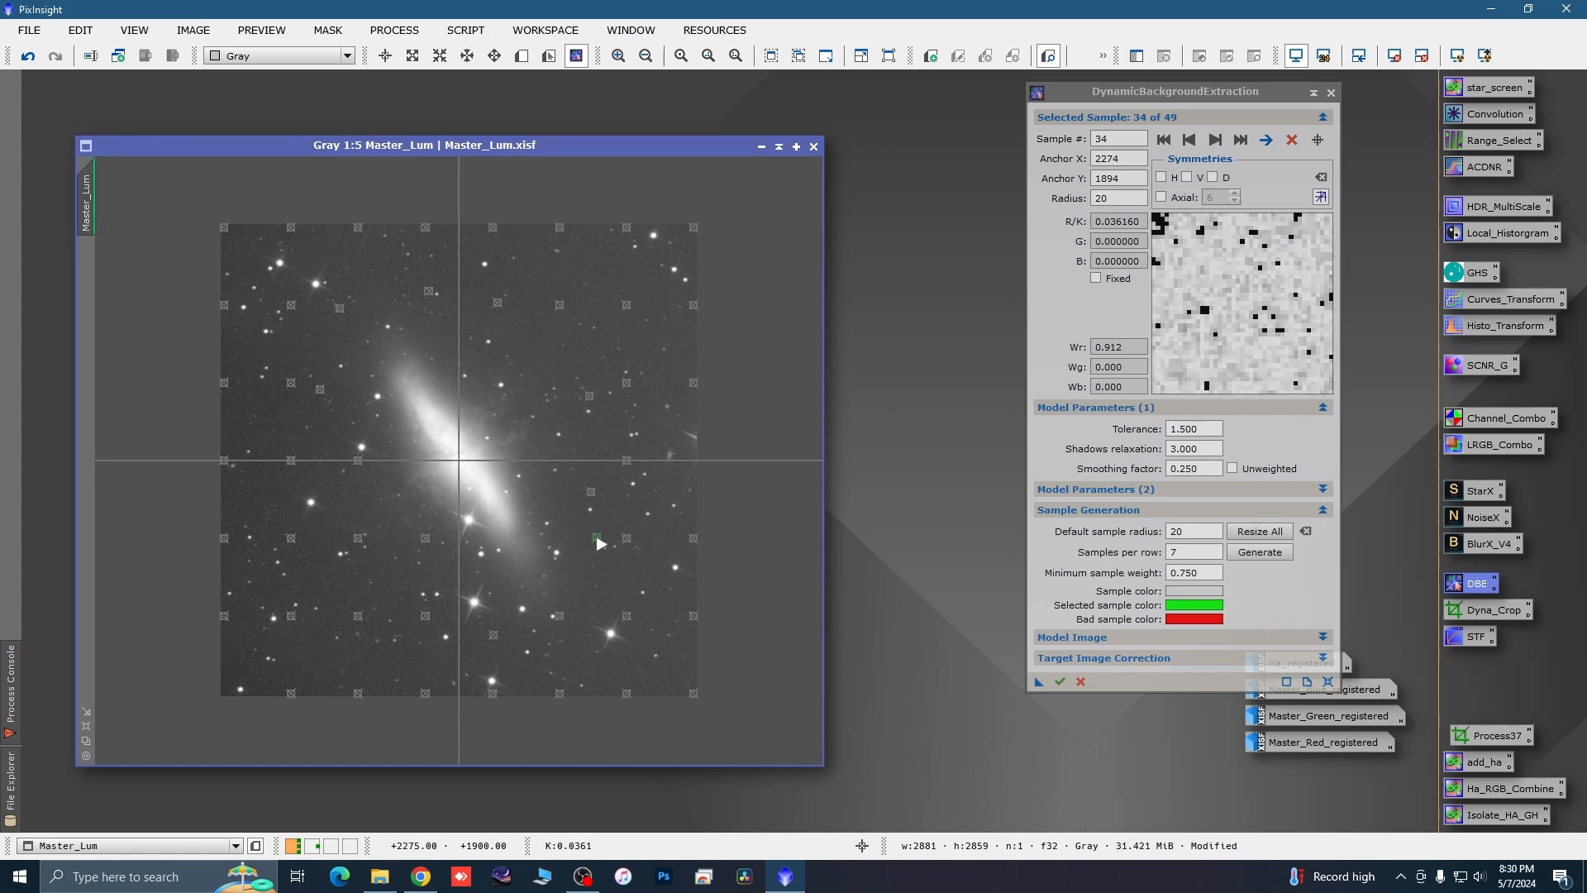
{"action": "left_click_drag", "start_coordinate": [564, 623], "coordinate": [581, 619]}
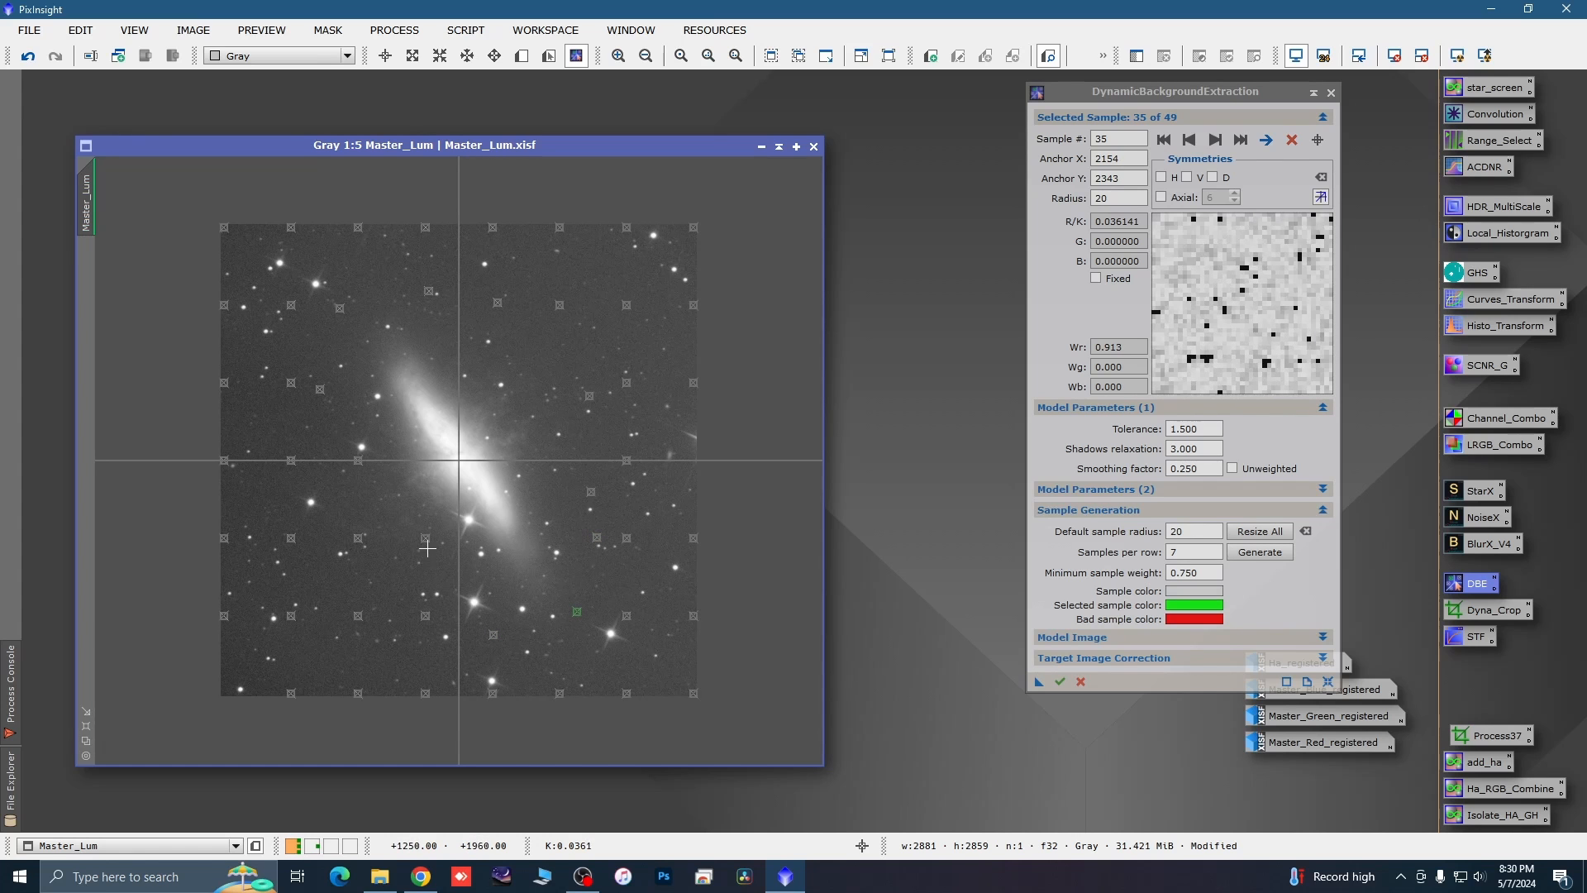
Reposition the samples left of and below the galaxy onto empty sky and add one in the image's lower-left corner.
{"action": "left_click_drag", "start_coordinate": [431, 544], "coordinate": [342, 547]}
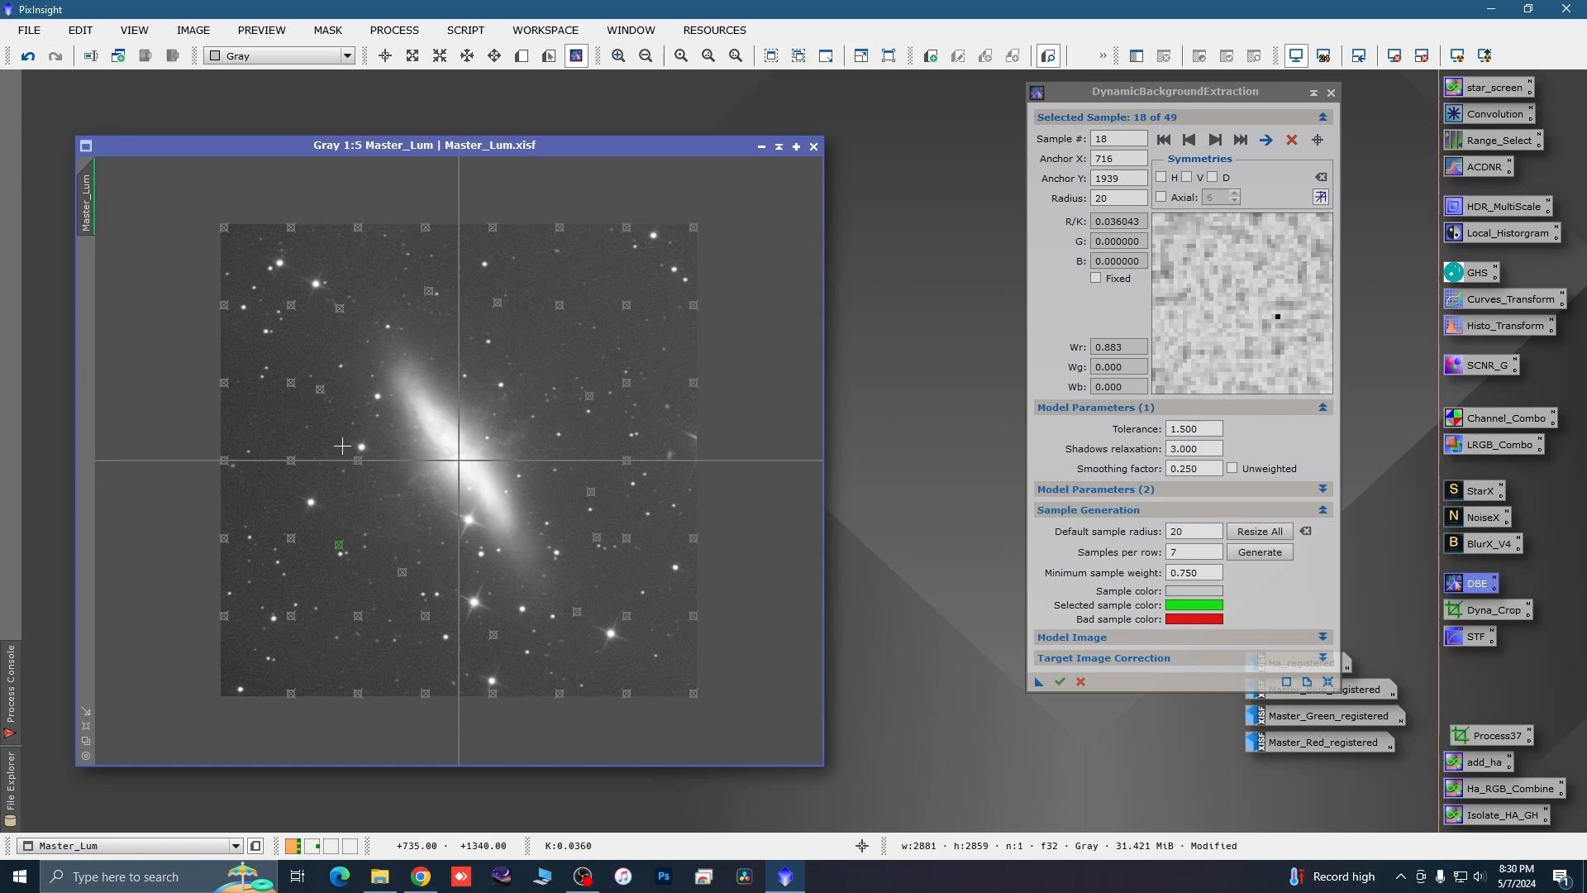
{"action": "left_click_drag", "start_coordinate": [358, 463], "coordinate": [289, 460]}
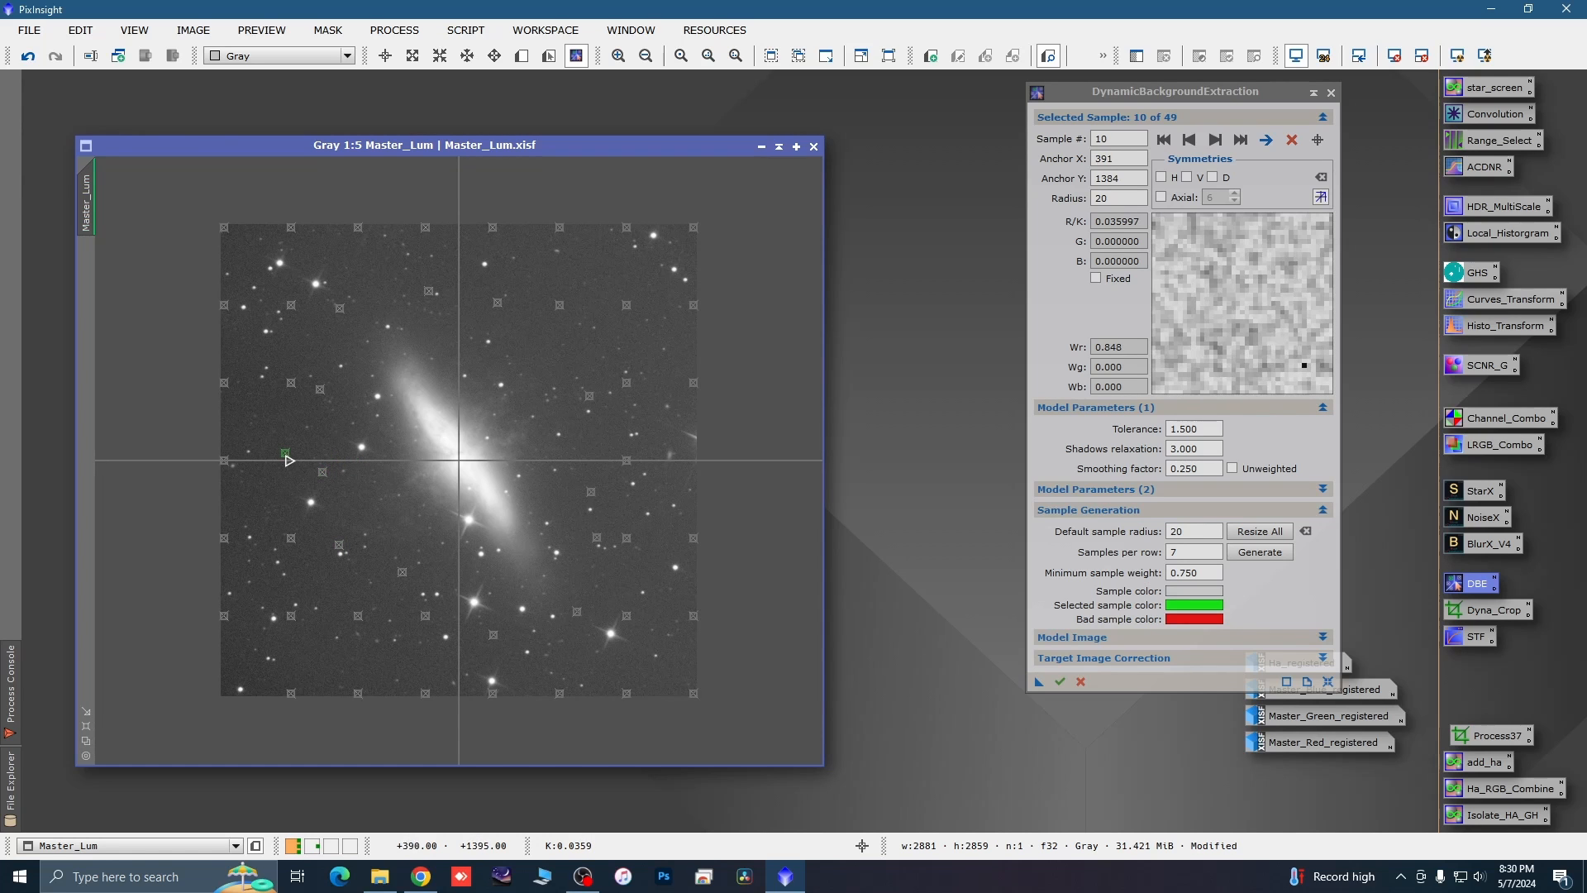
{"action": "left_click_drag", "start_coordinate": [496, 692], "coordinate": [473, 693]}
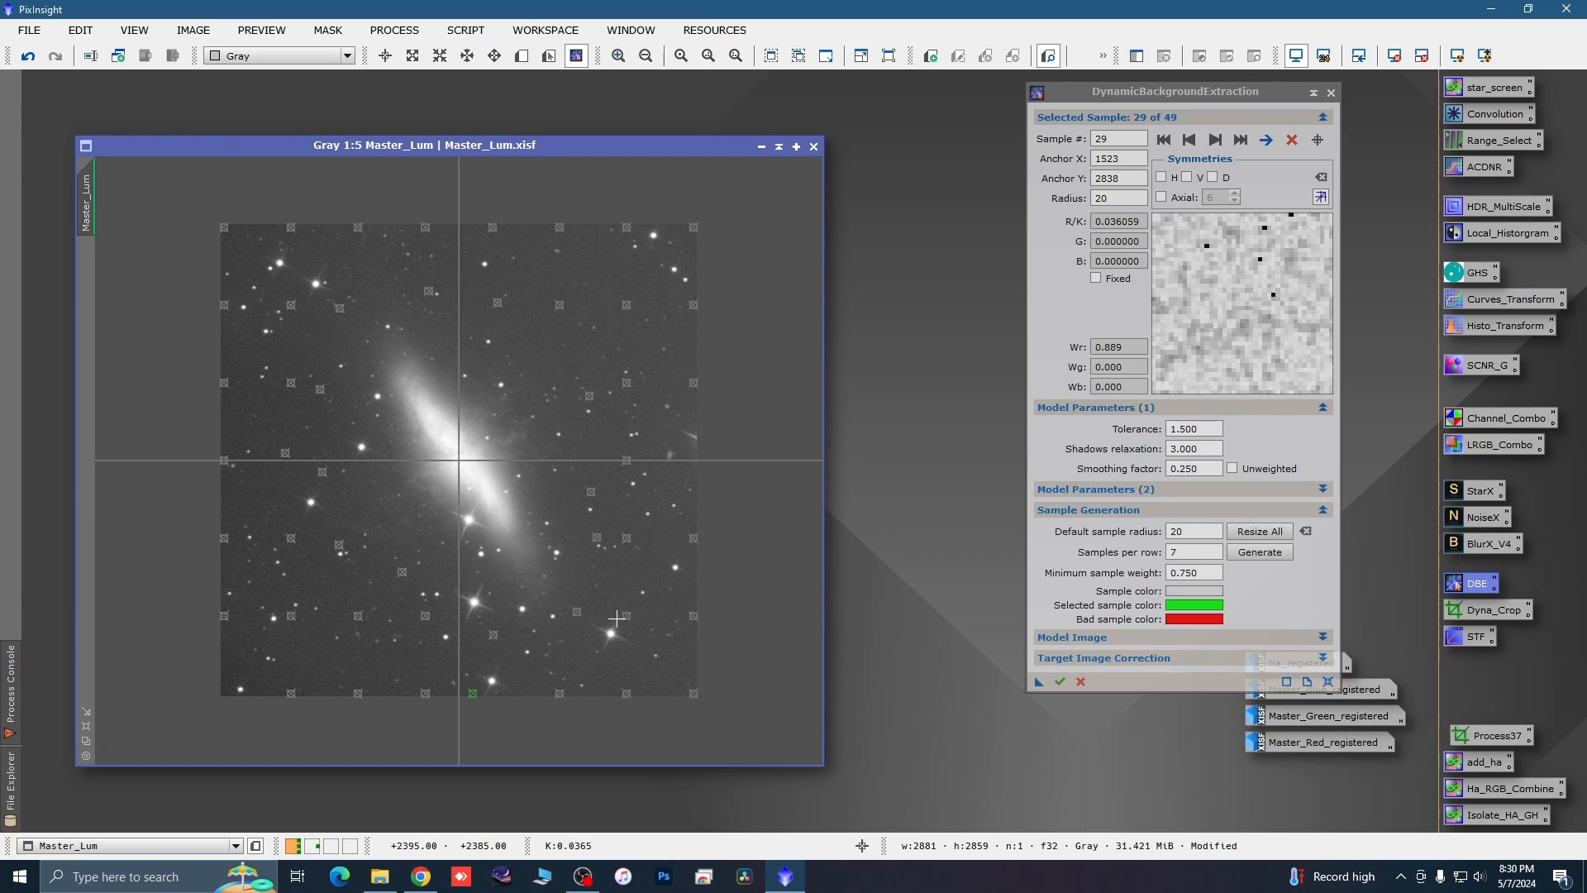
{"action": "left_click_drag", "start_coordinate": [631, 623], "coordinate": [499, 644]}
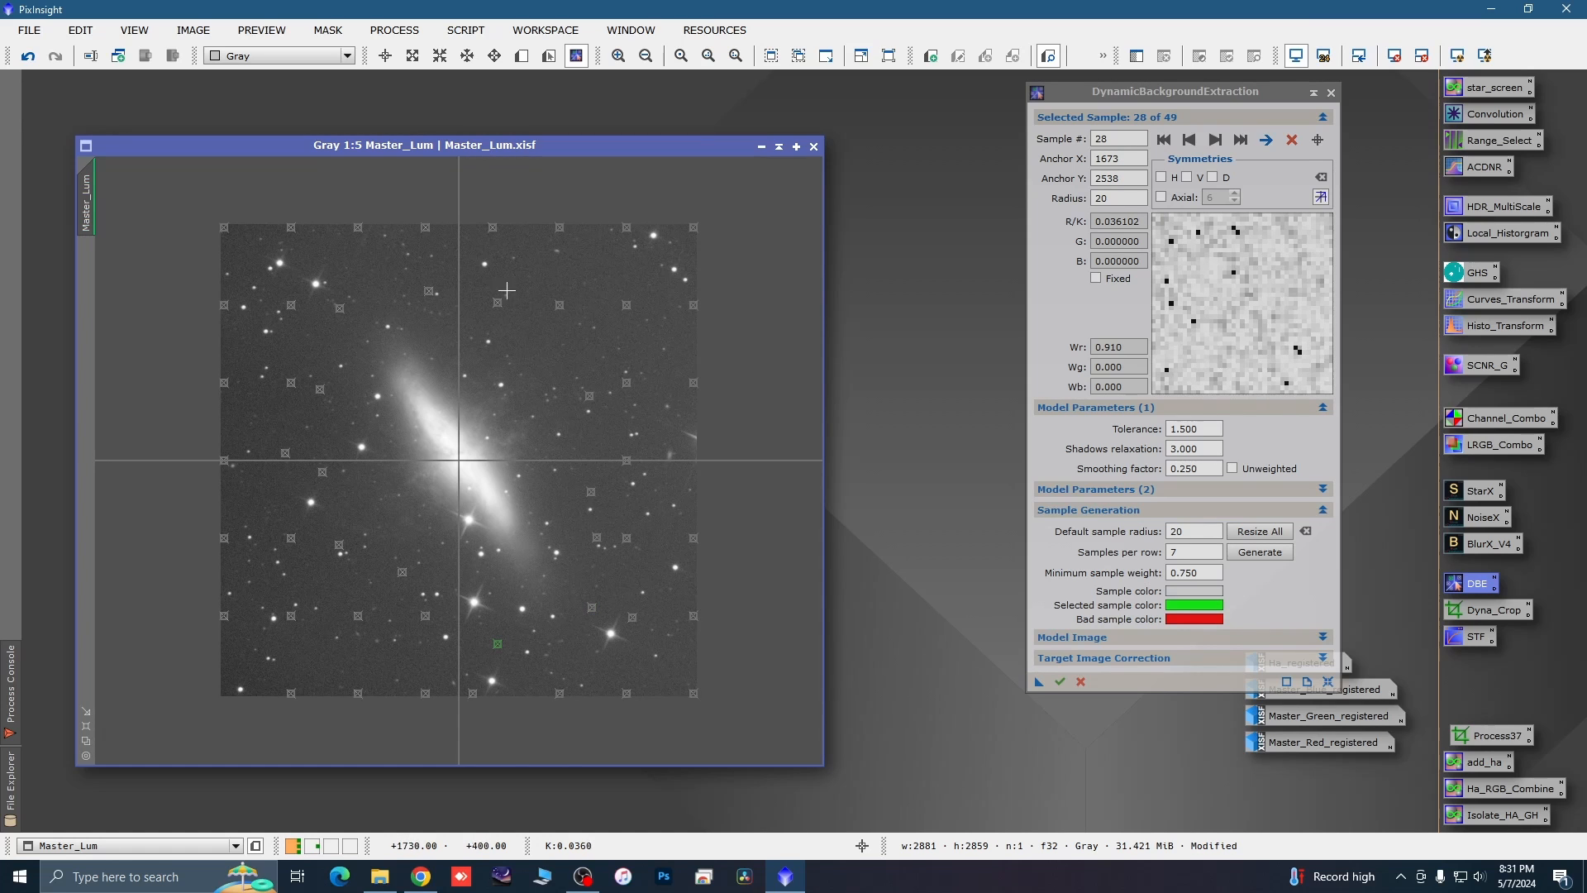
{"action": "left_click", "coordinate": [227, 685]}
{"action": "left_click_drag", "start_coordinate": [228, 686], "coordinate": [226, 695]}
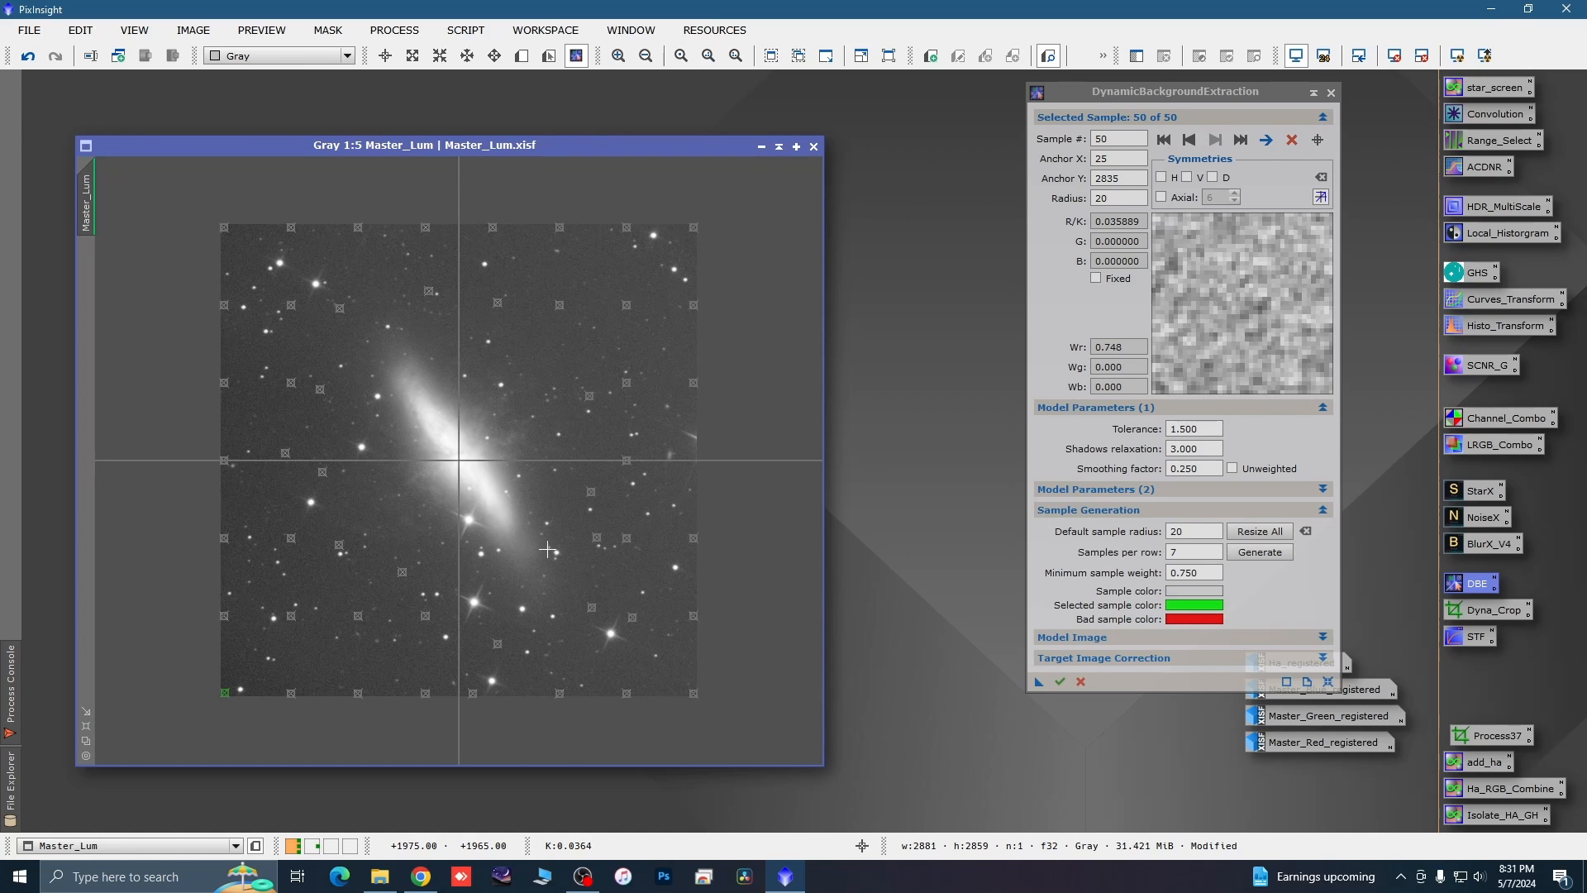
Generate the background model of Master_Lum, auto-stretch it to inspect the gradient, and close the model image.
{"action": "left_click", "coordinate": [1059, 681]}
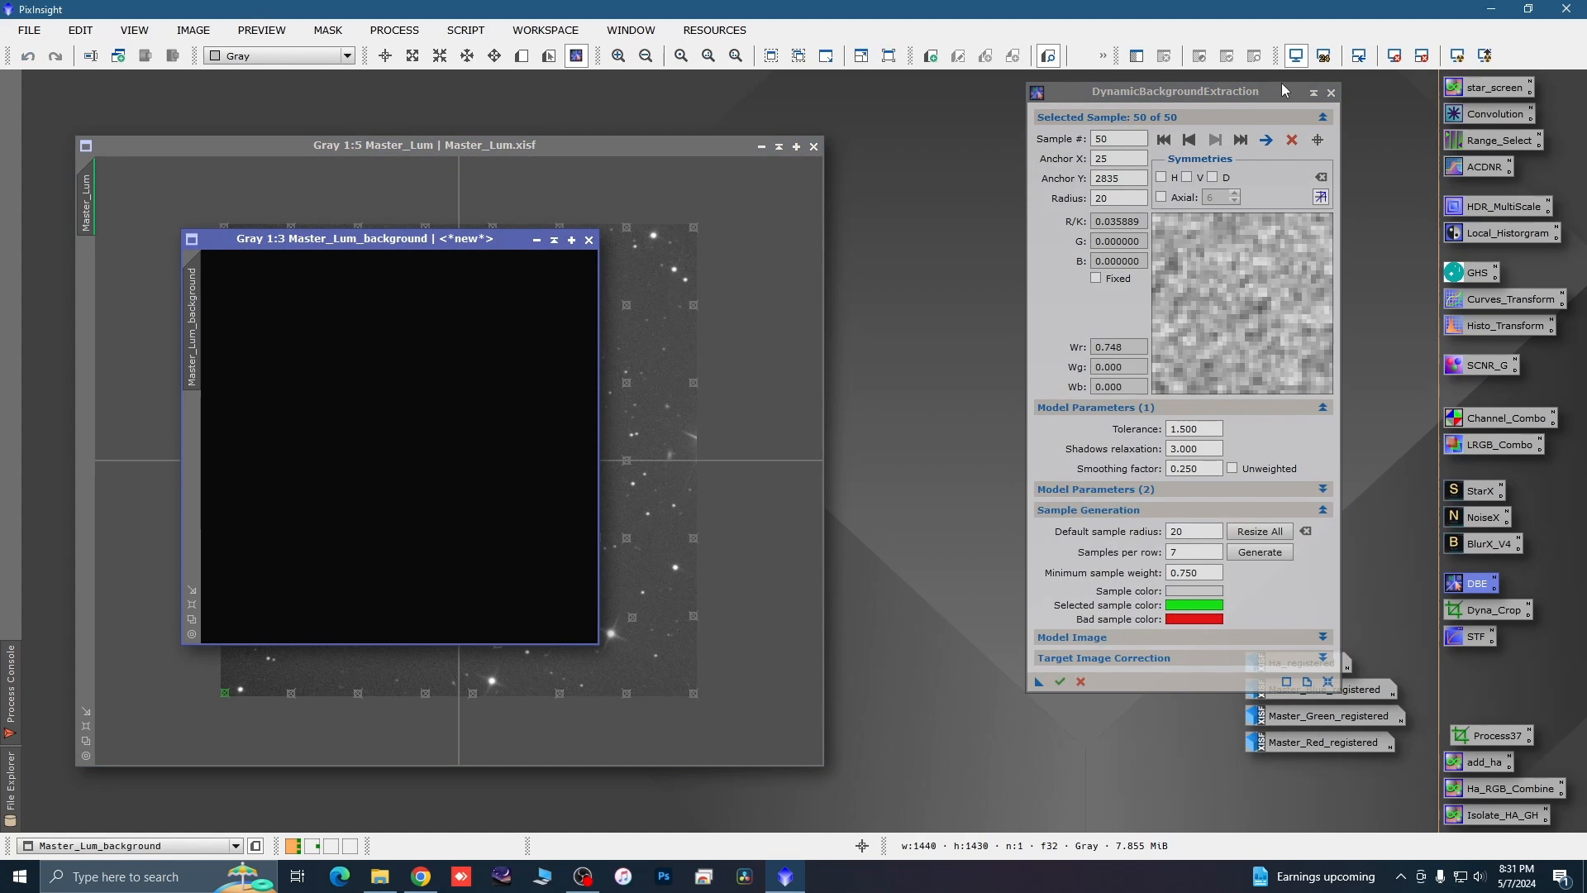
{"action": "left_click", "coordinate": [1456, 57]}
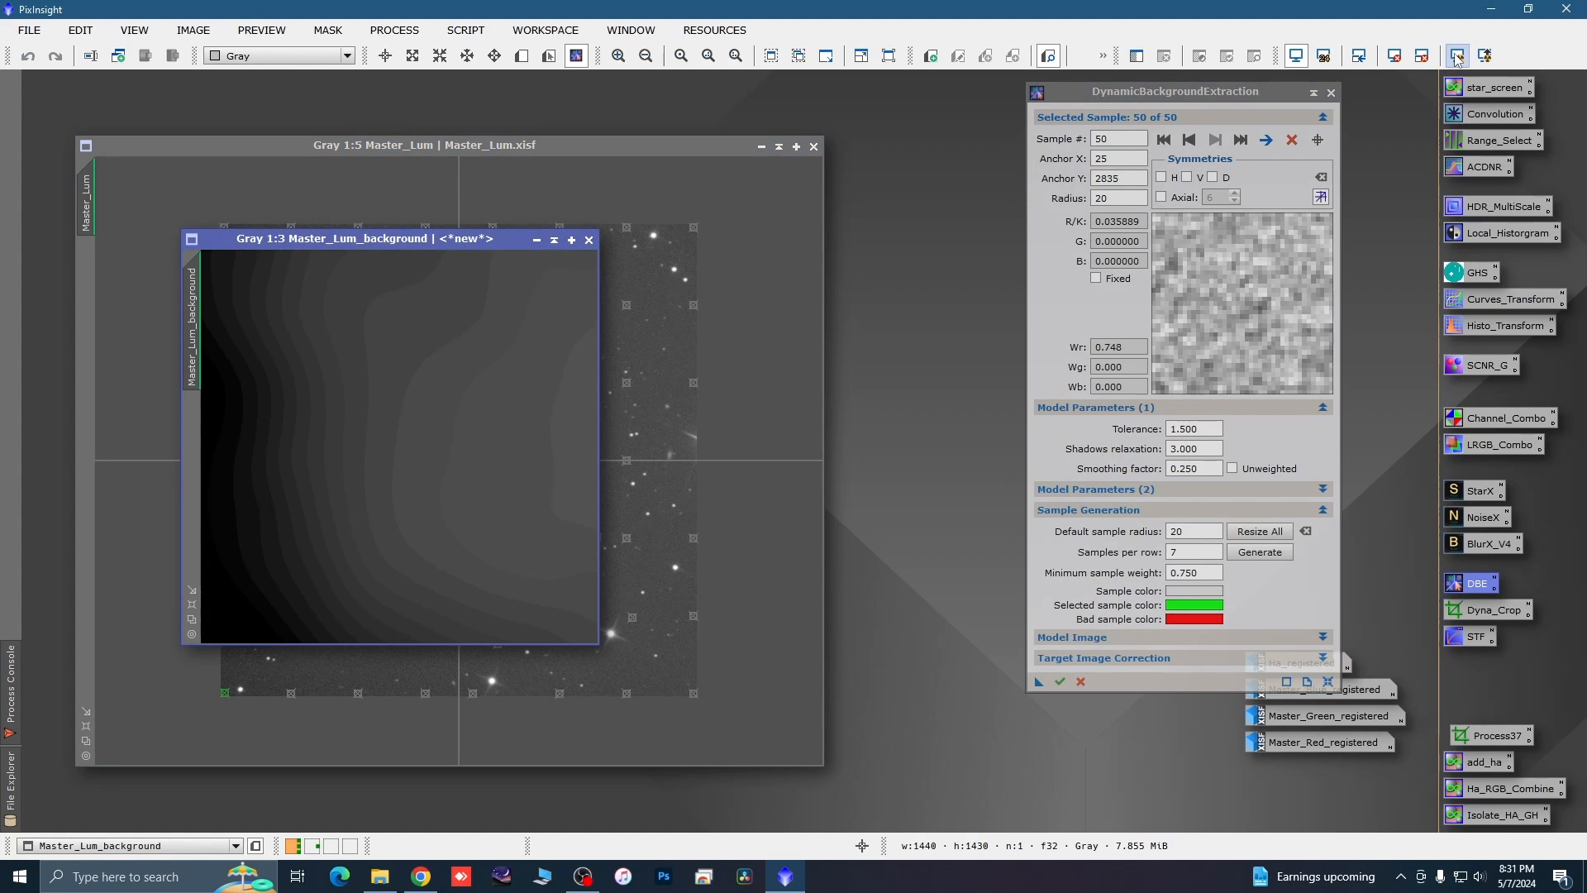
{"action": "left_click", "coordinate": [588, 240]}
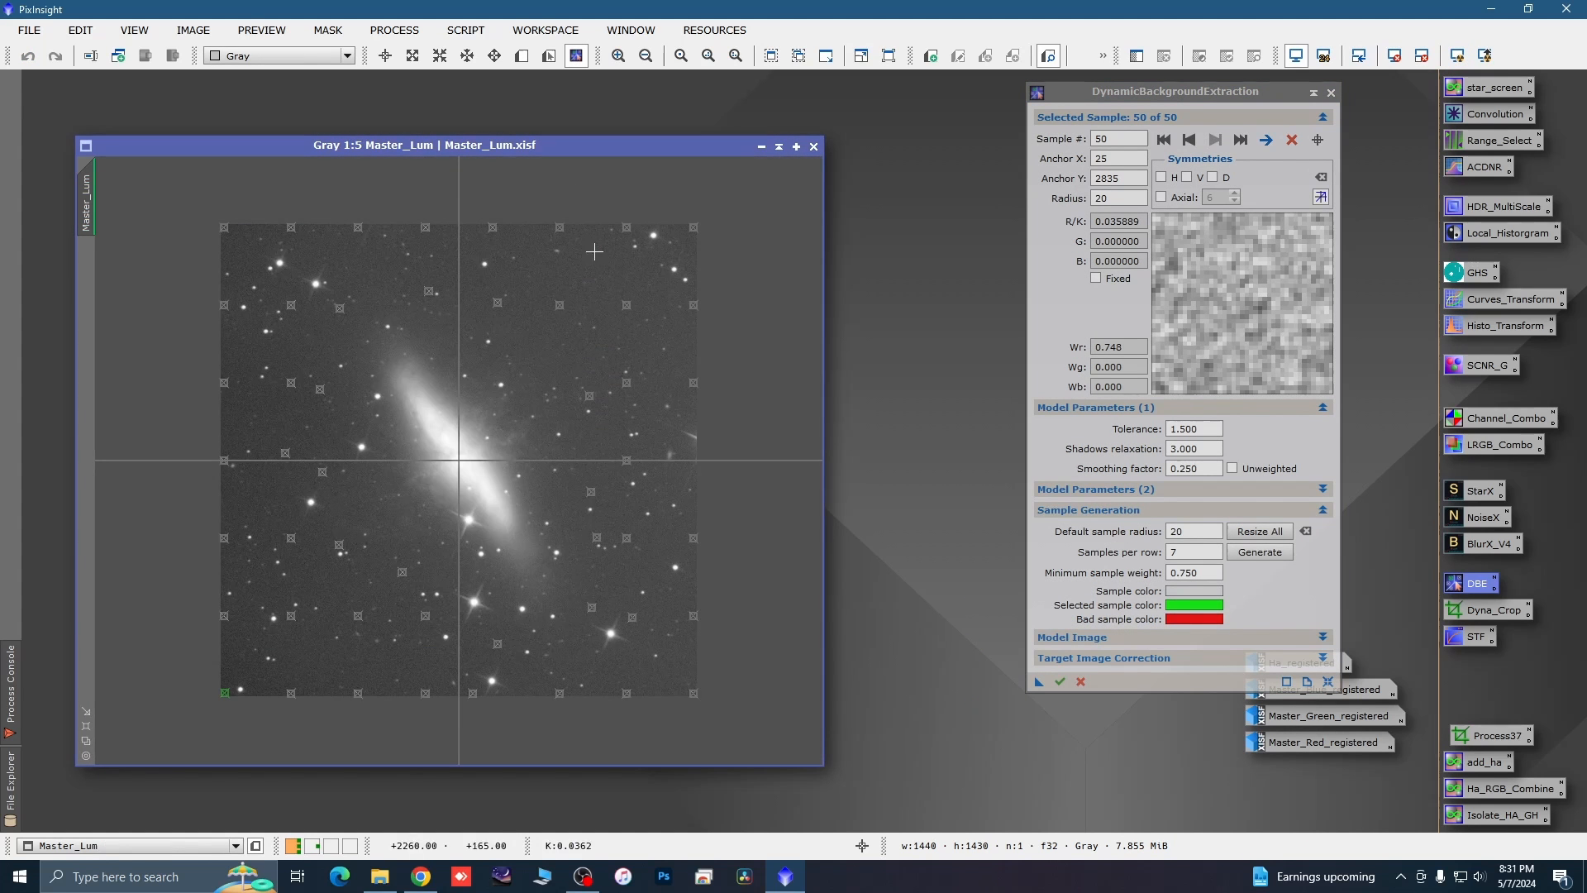
Set the target image correction to Division and apply the background extraction to Master_Lum.
{"action": "left_click", "coordinate": [1323, 658]}
{"action": "left_click", "coordinate": [1324, 678]}
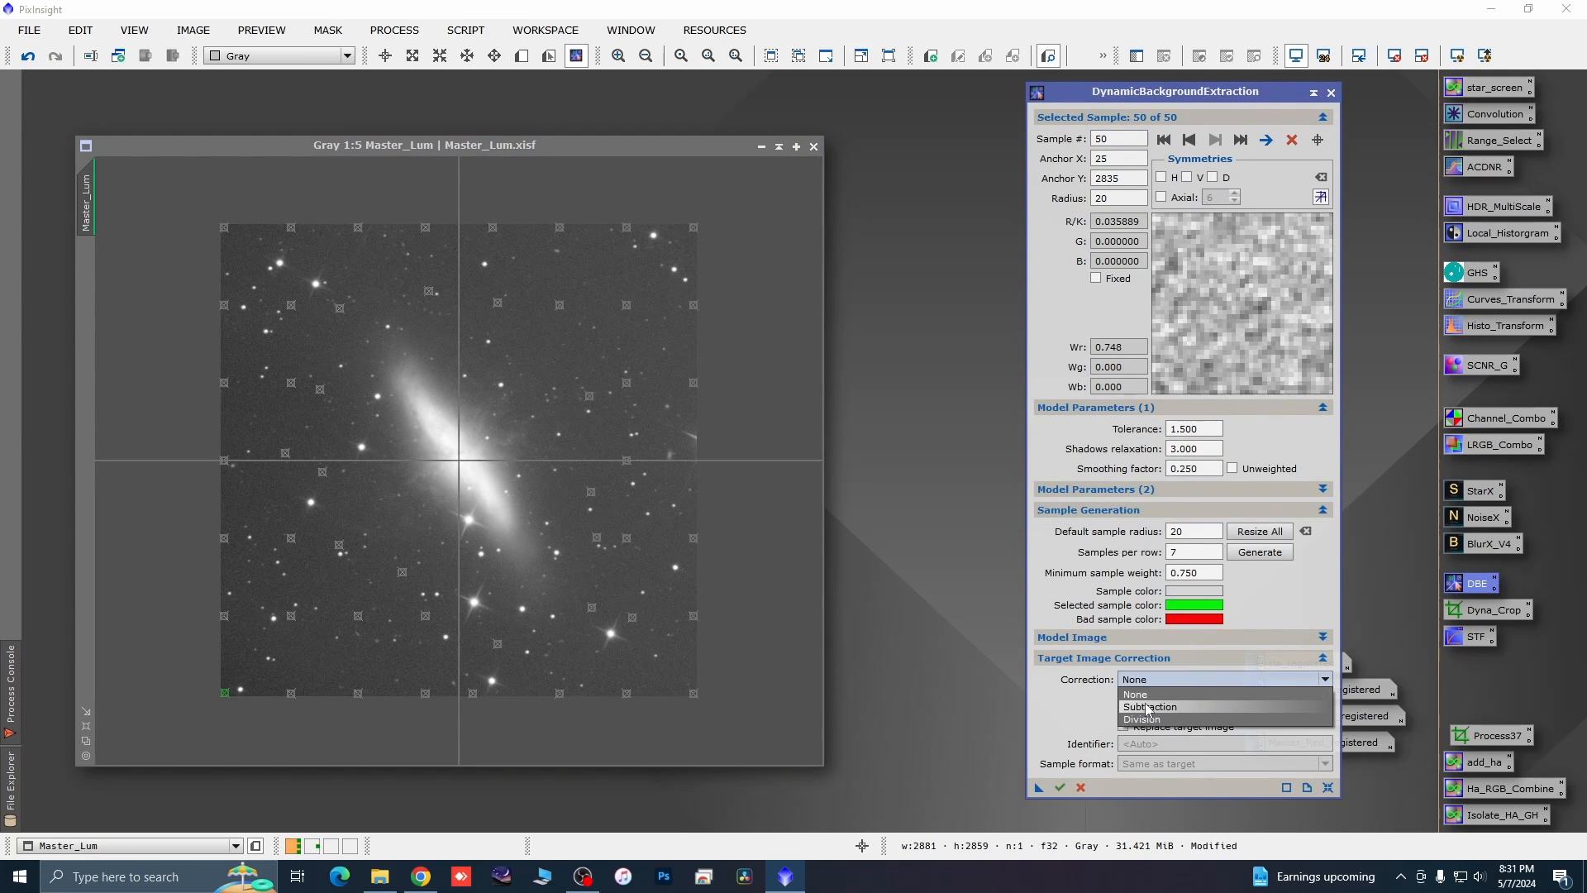
{"action": "left_click", "coordinate": [1139, 719]}
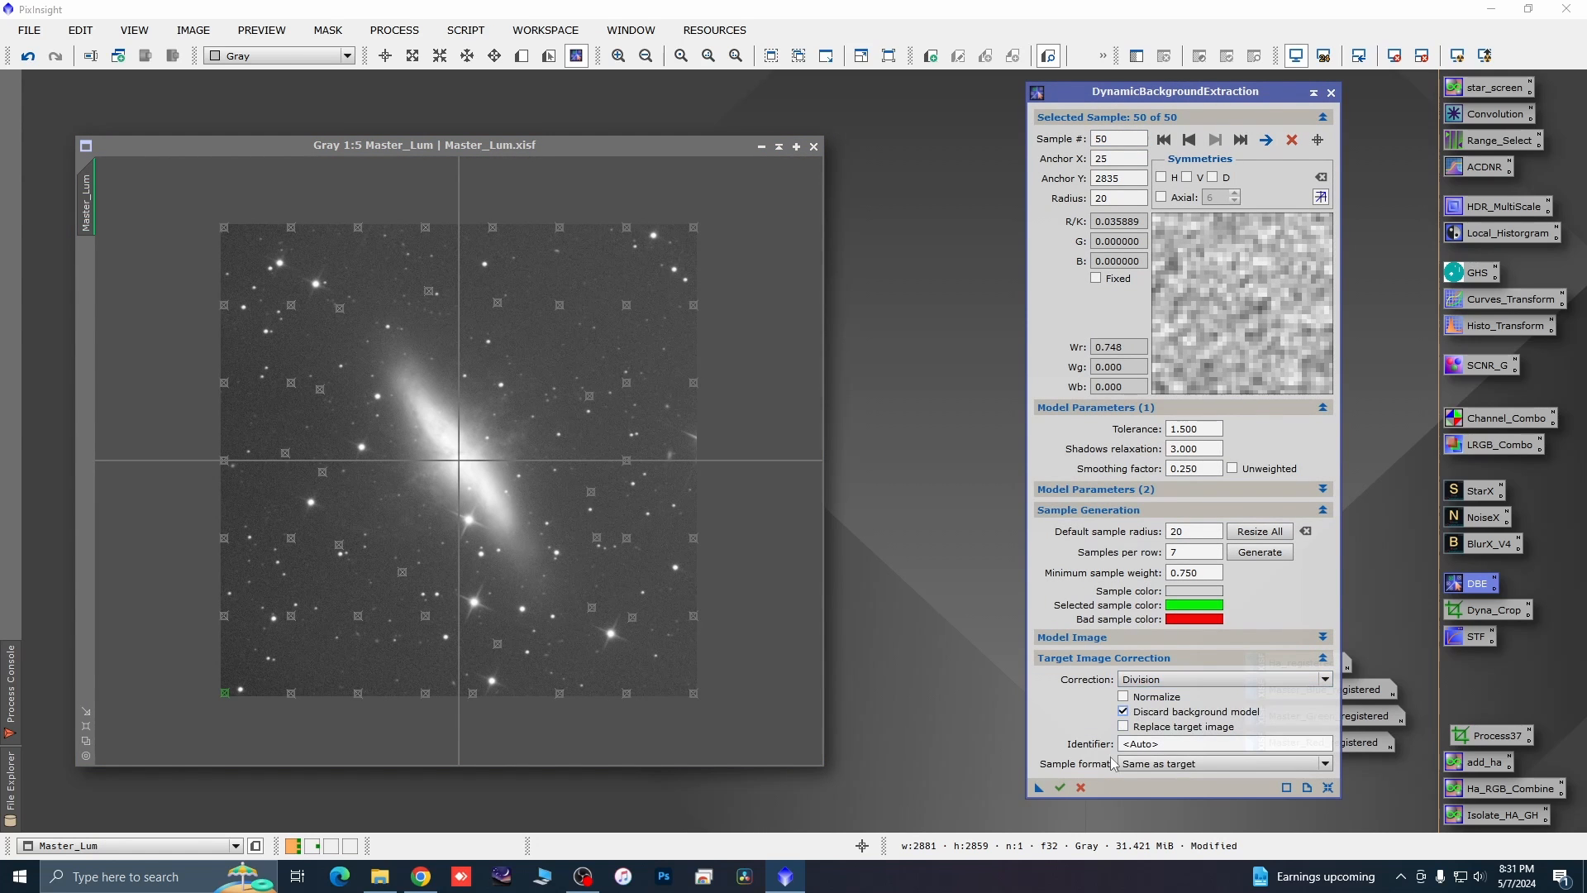
{"action": "left_click", "coordinate": [1040, 787]}
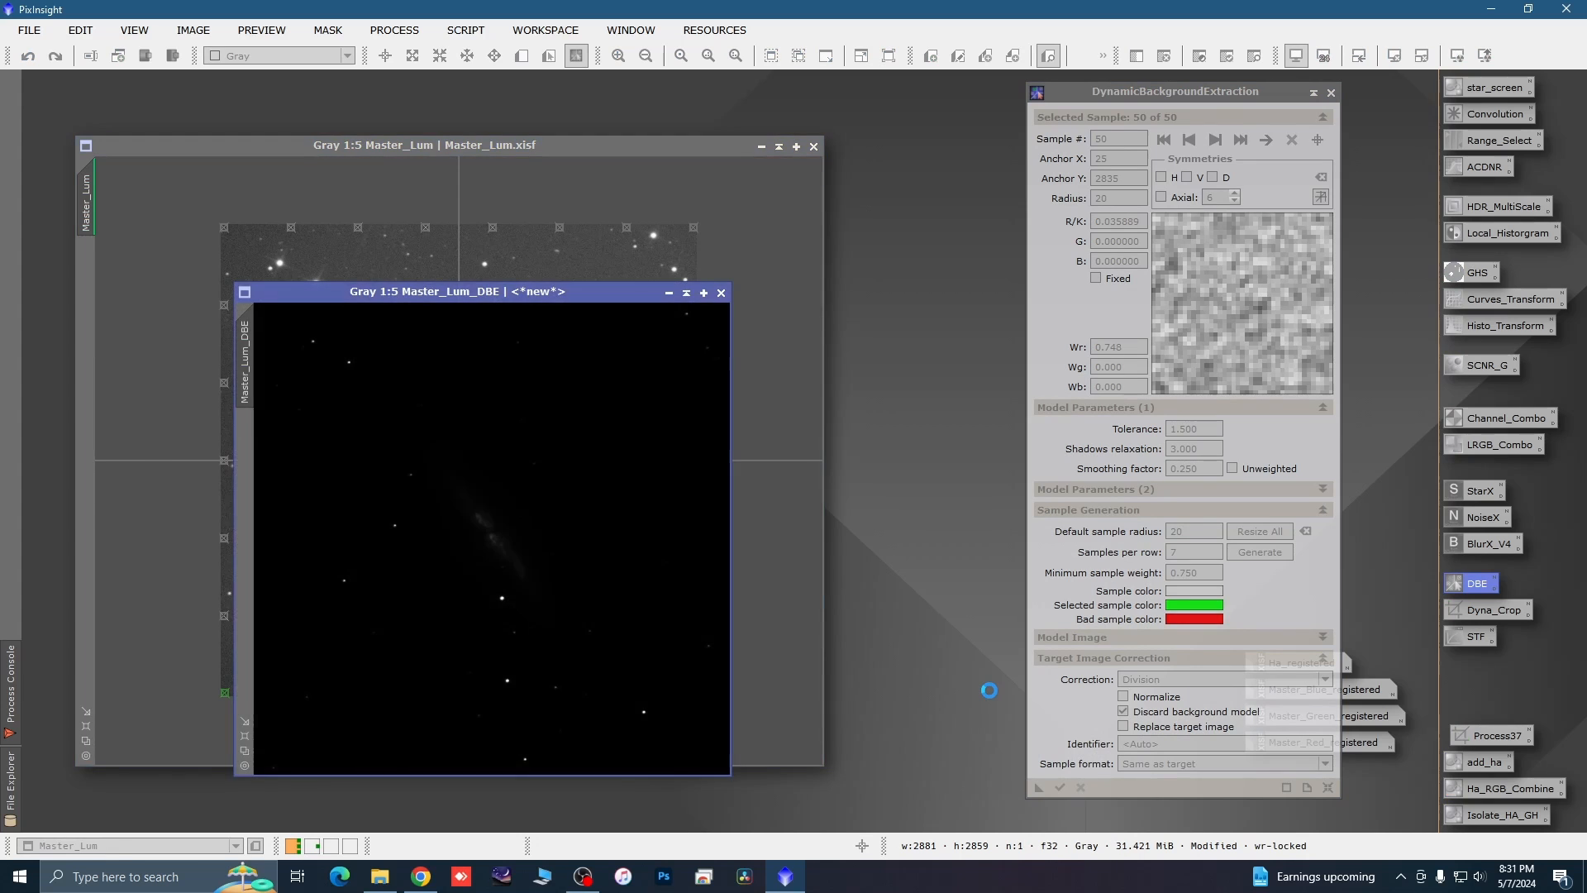
Auto-stretch the corrected Master_Lum_DBE image, minimize it and park its icon in the empty lower workspace.
{"action": "key", "text": "ctrl+a"}
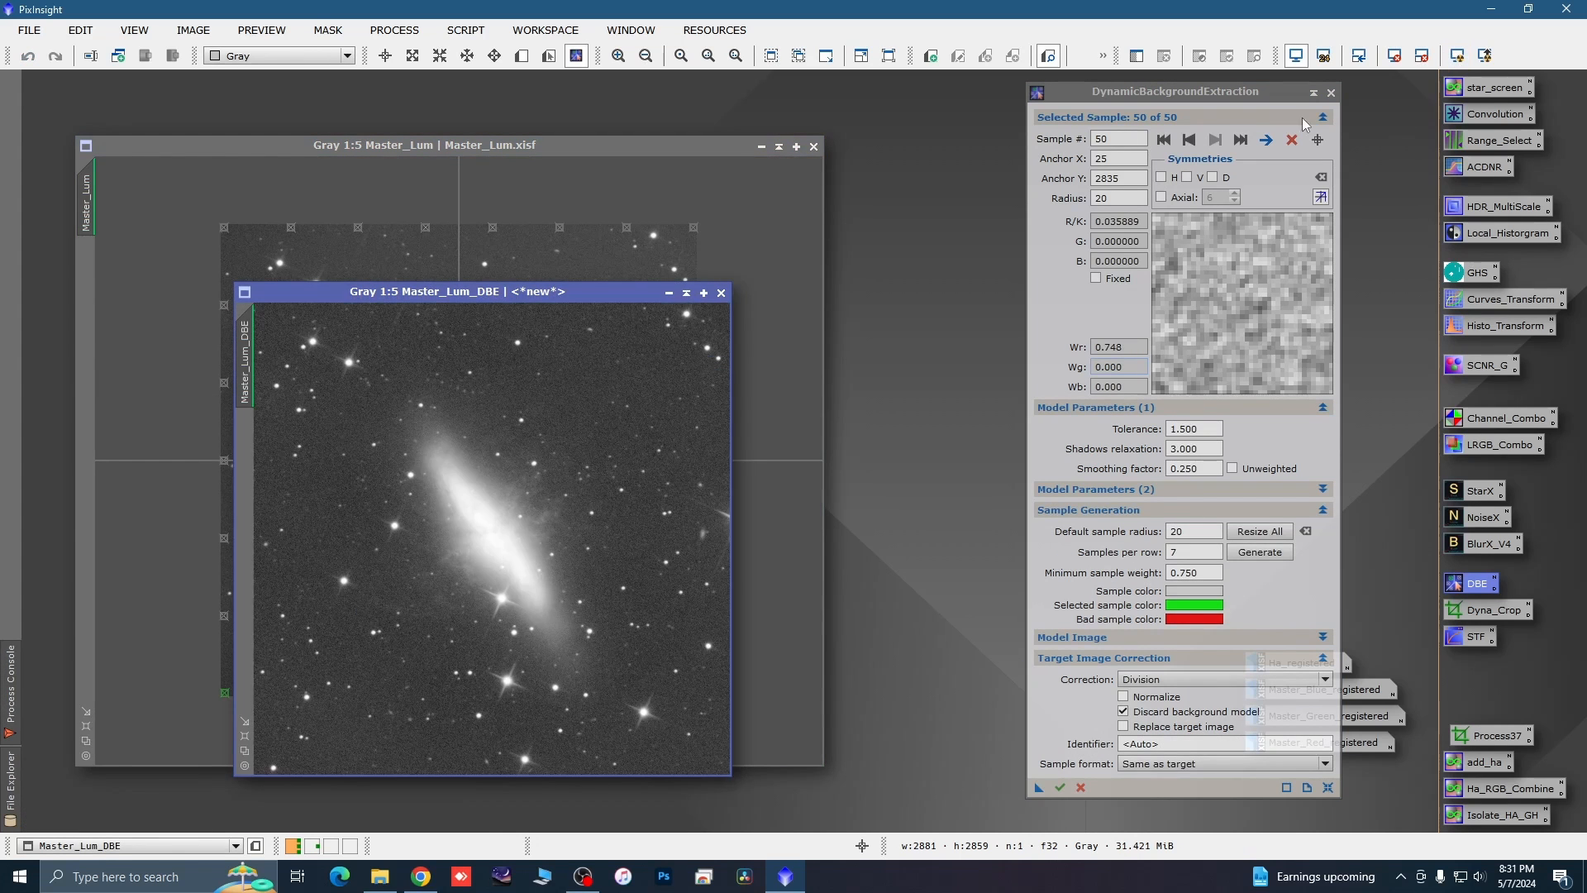
{"action": "scroll", "coordinate": [576, 507], "scroll_direction": "down", "scroll_amount": 1}
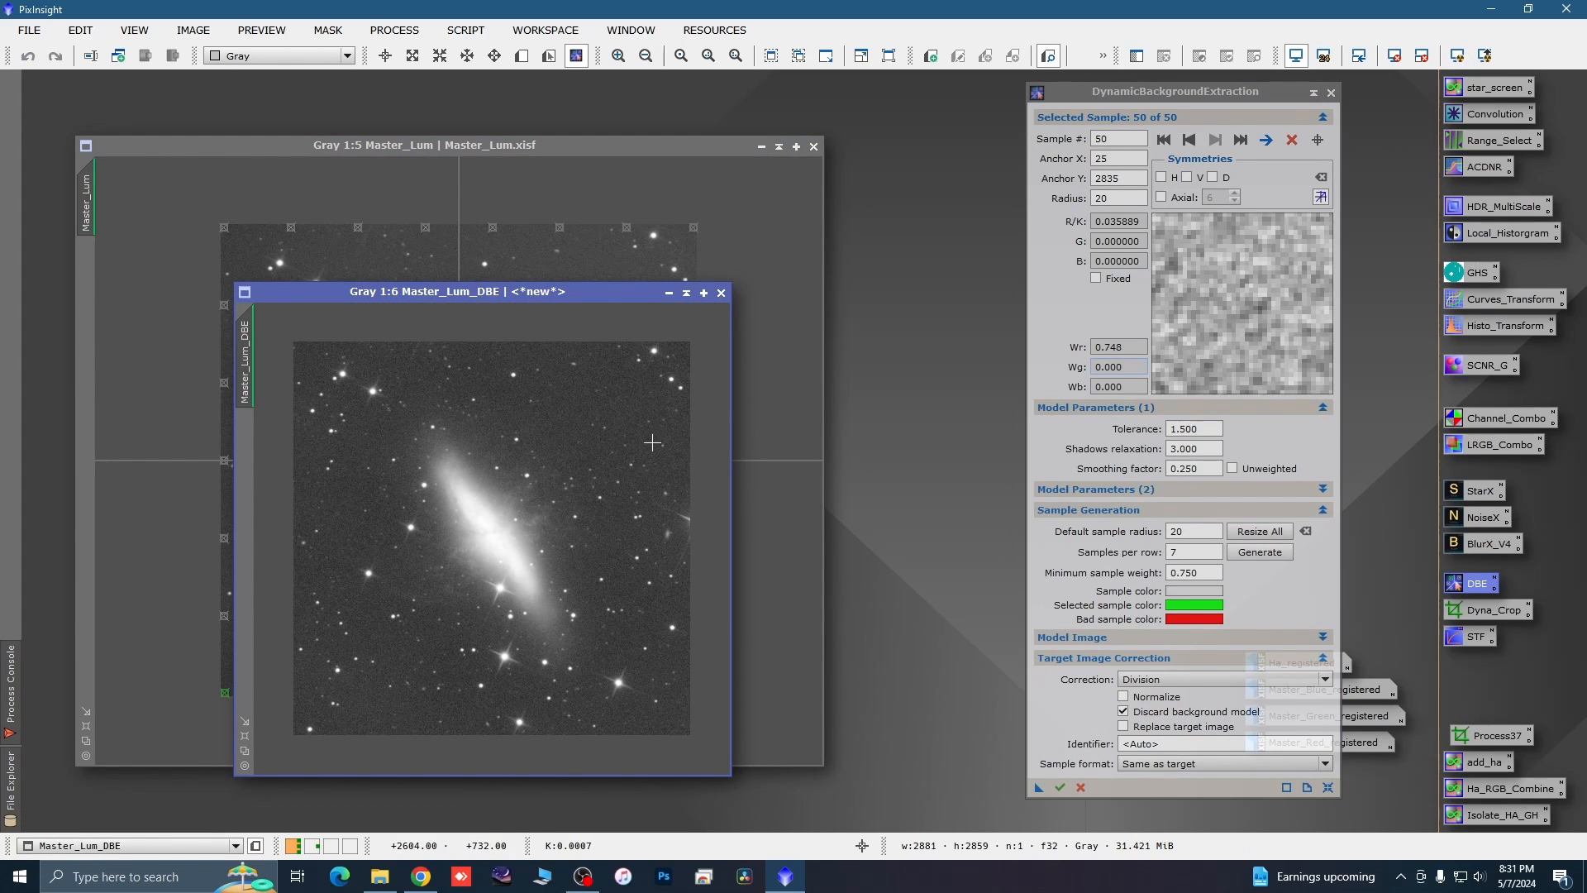
{"action": "left_click", "coordinate": [669, 292]}
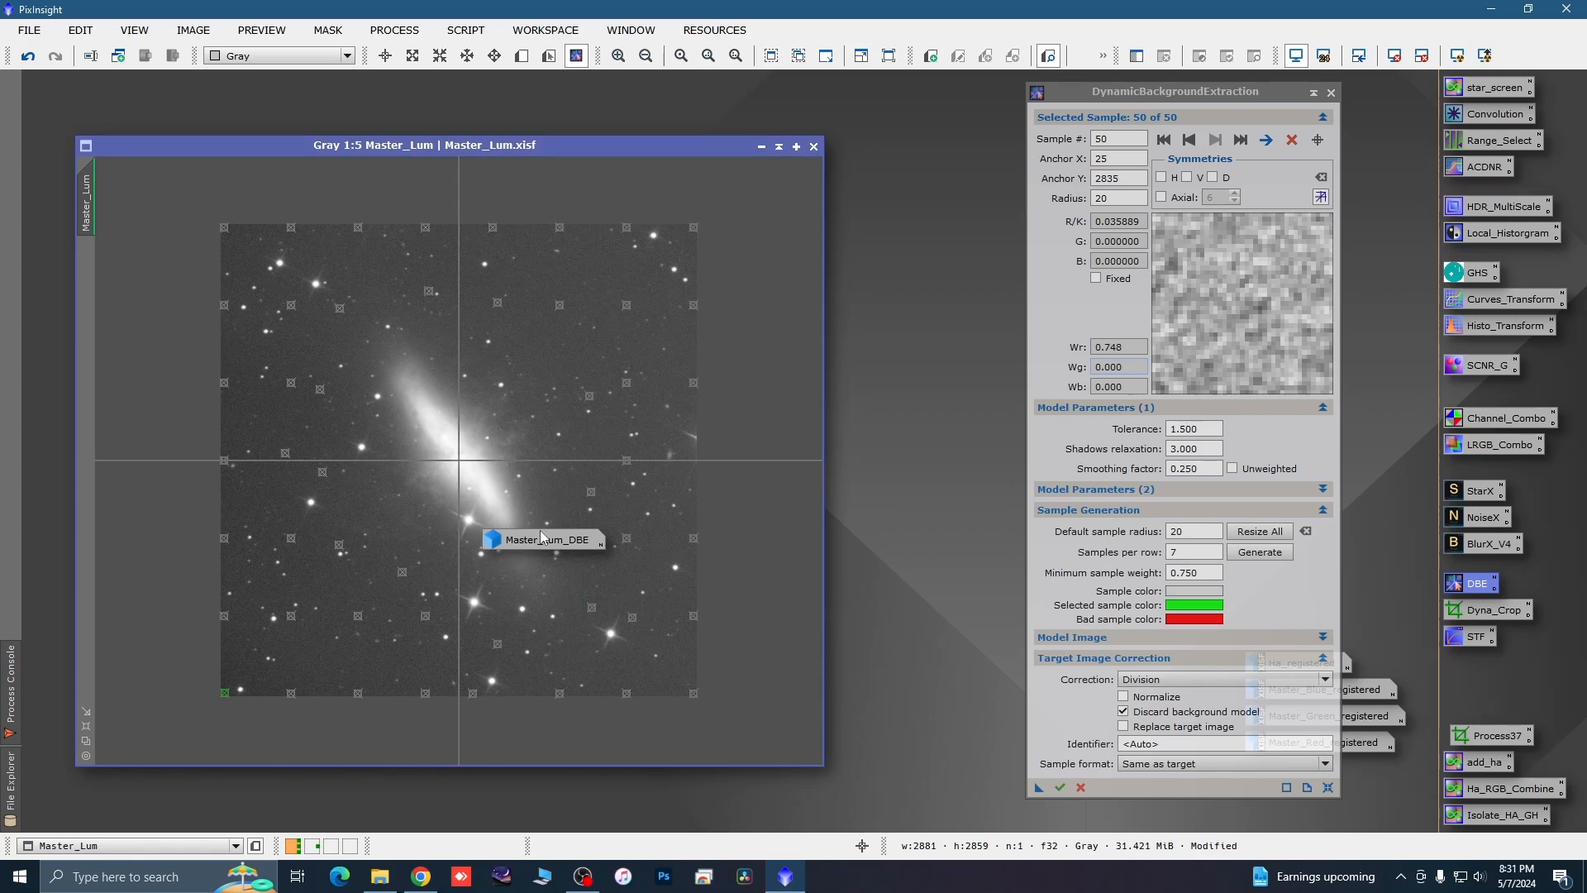
{"action": "left_click_drag", "start_coordinate": [537, 542], "coordinate": [891, 803]}
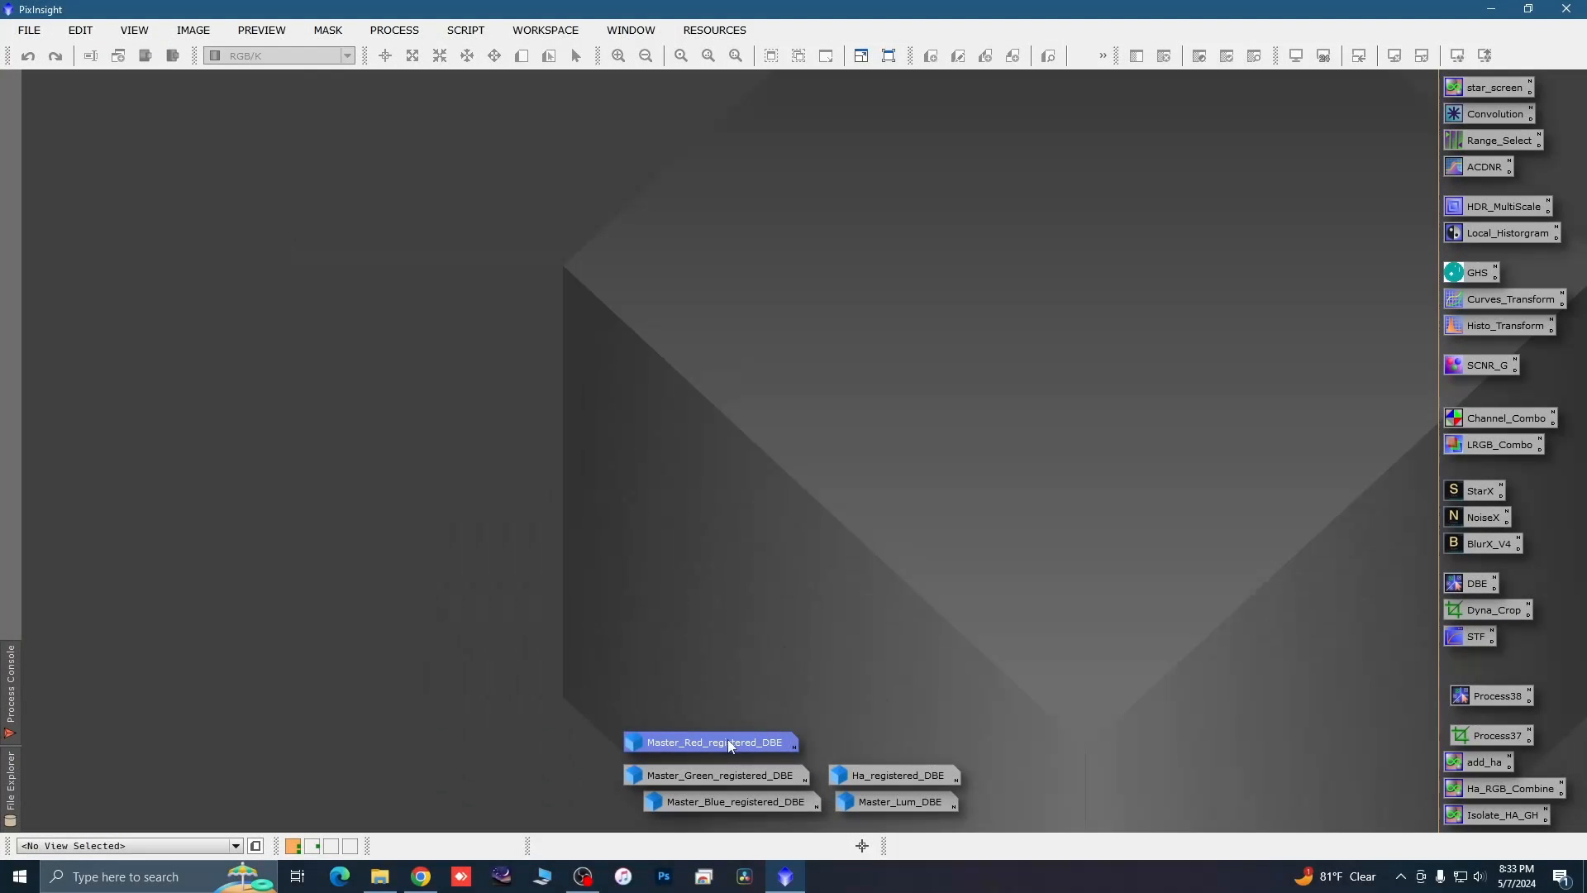
Line up the minimized Master_Green_registered_DBE and Ha_registered_DBE icons with their neighbours and open Master_Red_registered_DBE.
{"action": "left_click_drag", "start_coordinate": [727, 739], "coordinate": [717, 770]}
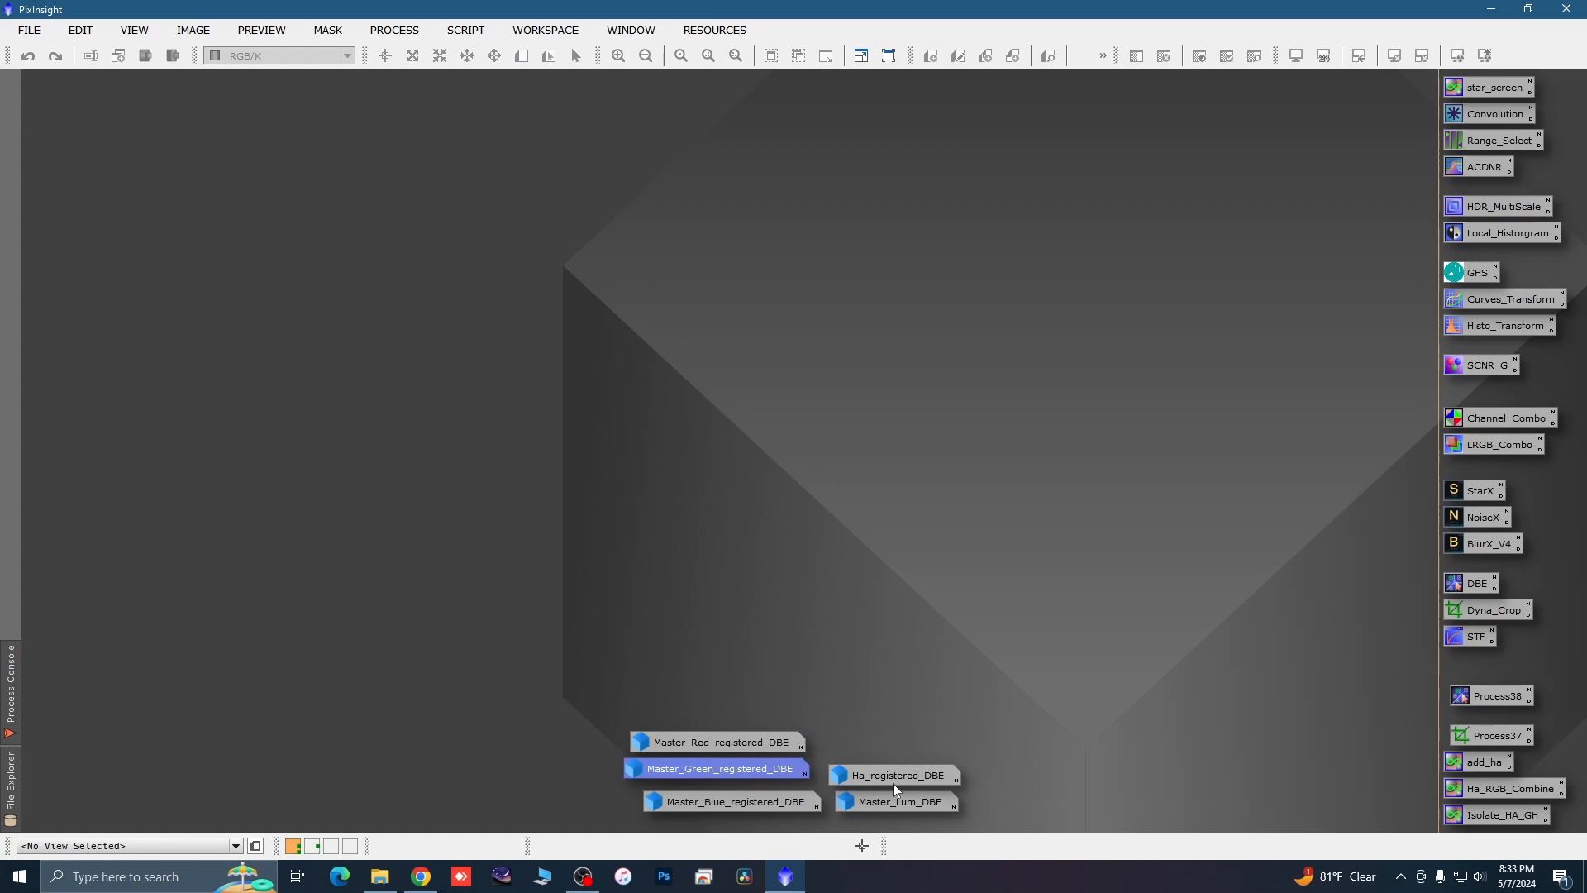
{"action": "mouse_move", "coordinate": [893, 782]}
{"action": "left_mouse_down"}
{"action": "mouse_move", "coordinate": [902, 771]}
{"action": "mouse_move", "coordinate": [861, 743]}
{"action": "mouse_move", "coordinate": [900, 779]}
{"action": "left_mouse_up"}
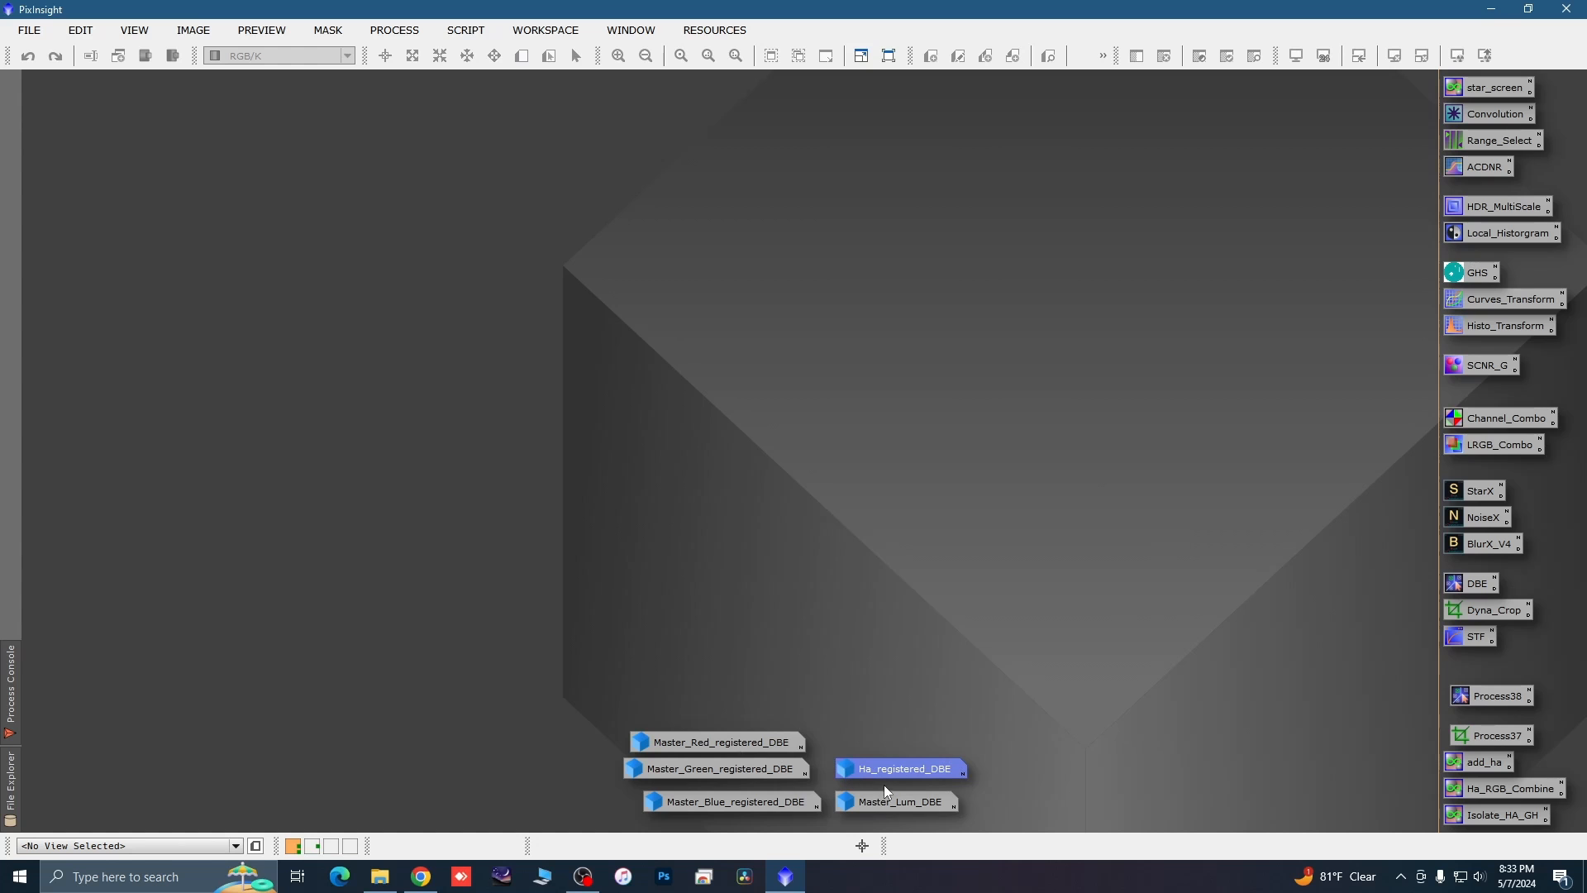
{"action": "double_click", "coordinate": [703, 750]}
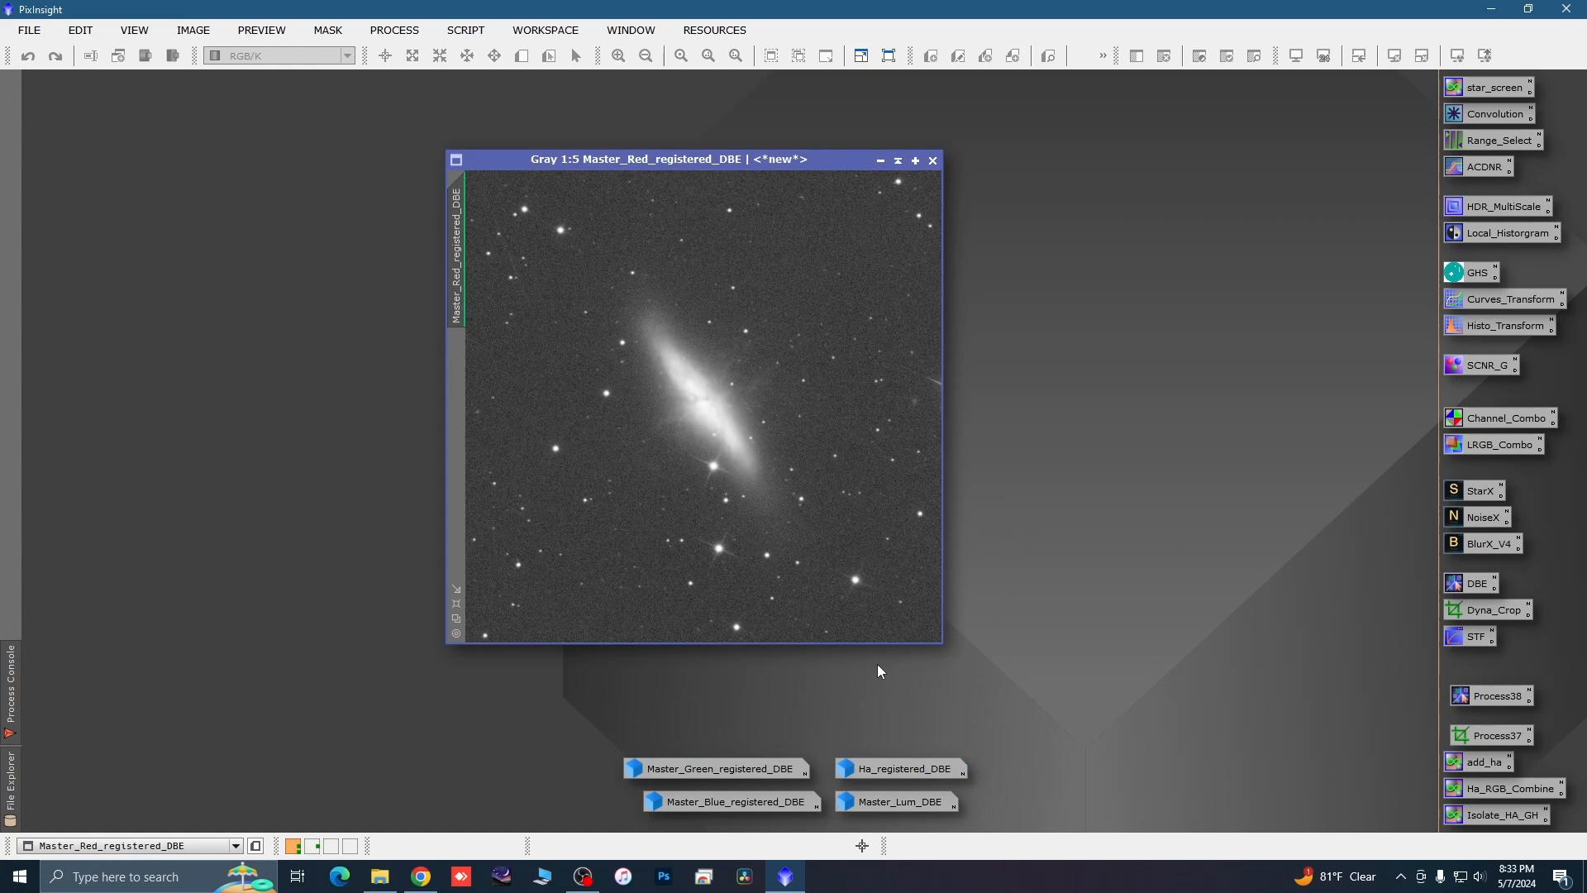
{"action": "scroll", "coordinate": [712, 399], "scroll_direction": "up", "scroll_amount": 2}
{"action": "scroll", "coordinate": [712, 398], "scroll_direction": "down", "scroll_amount": 1}
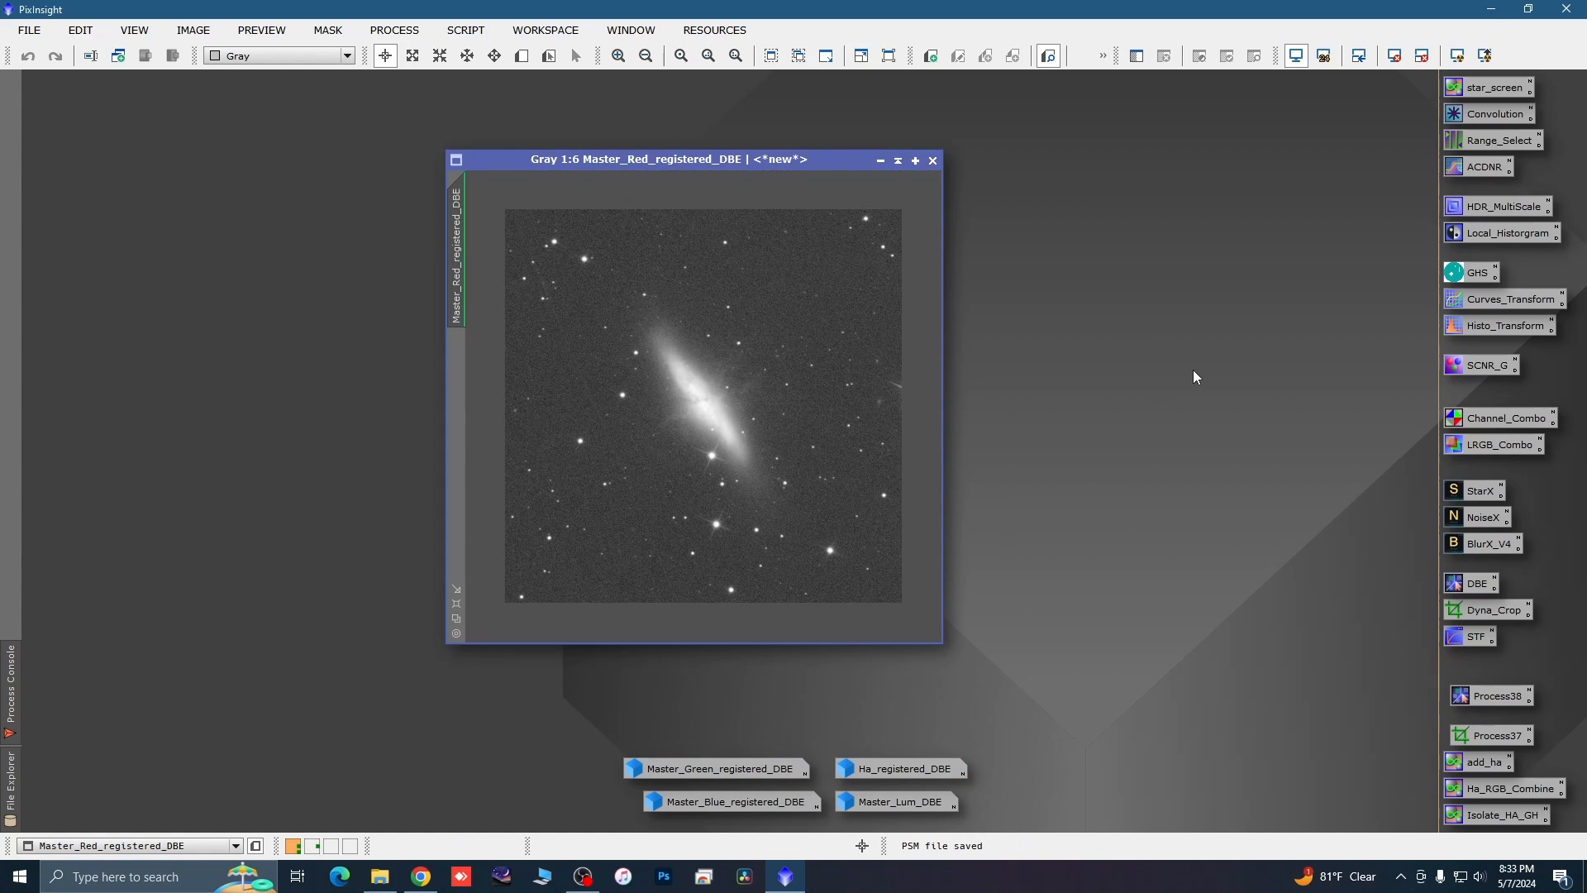
Remove the stars from Master_Red_registered_DBE using StarXTerminator with Generate Star Image enabled, and park the minimized stars image in the empty lower workspace.
{"action": "double_click", "coordinate": [1456, 490]}
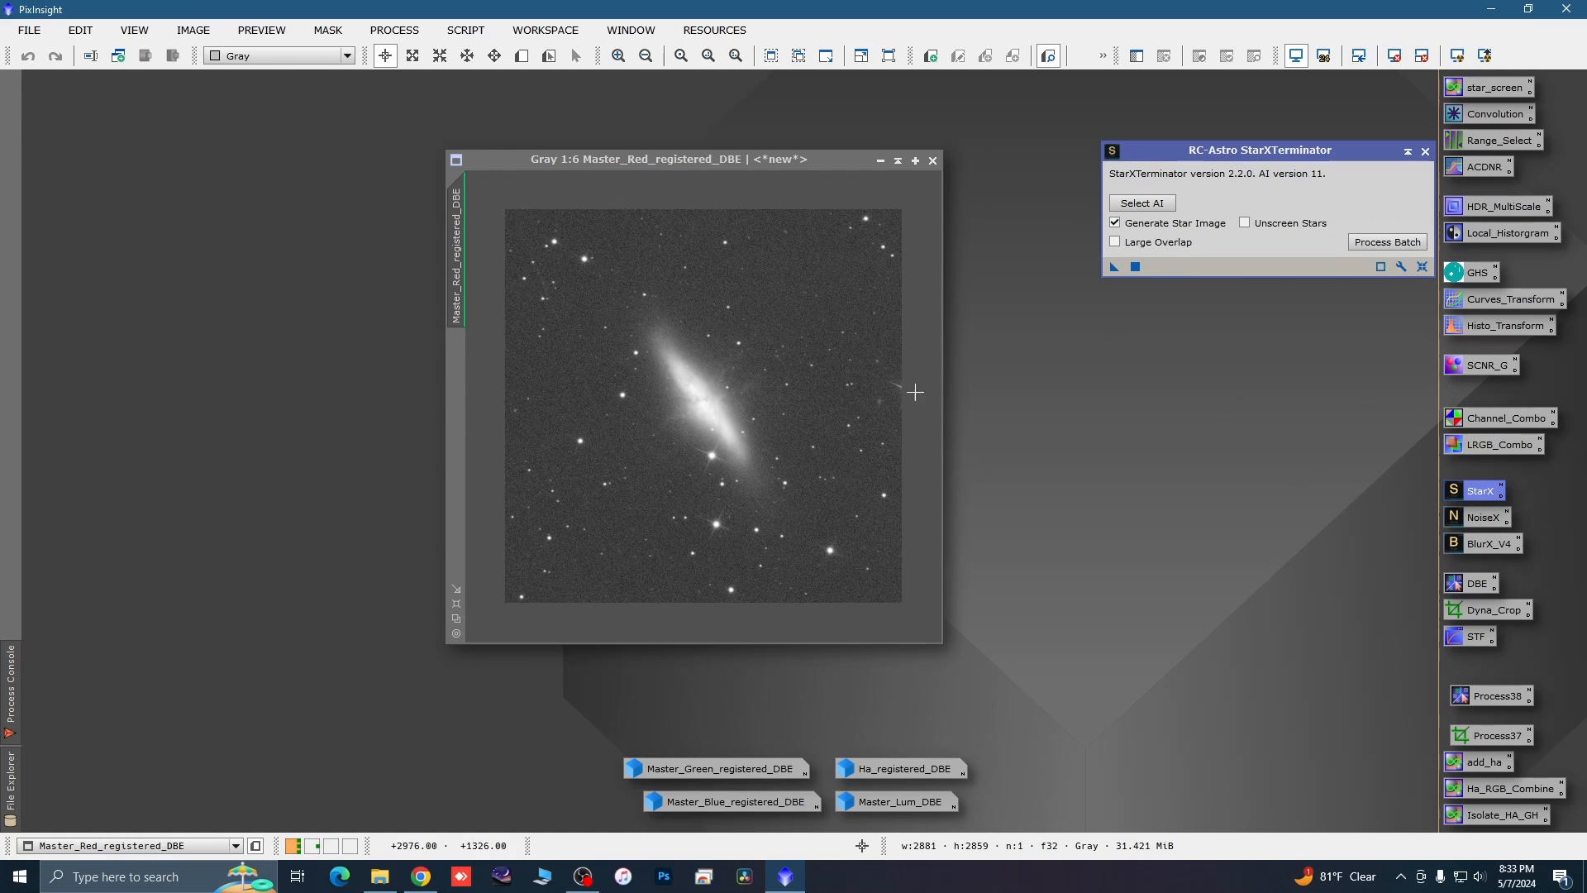
{"action": "left_click_drag", "start_coordinate": [1112, 266], "coordinate": [859, 401]}
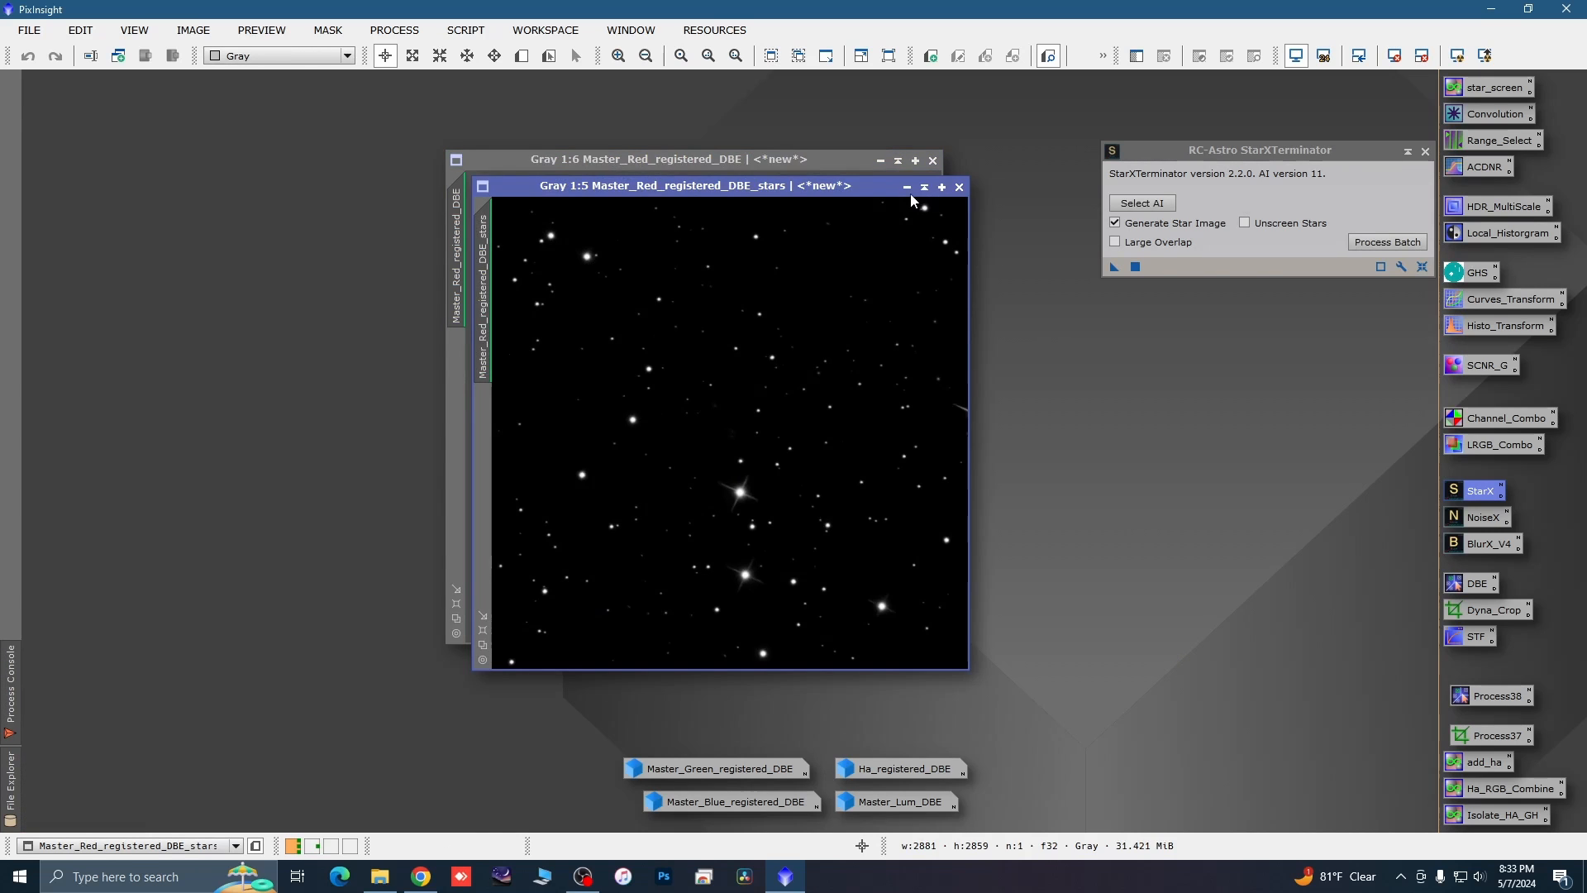
{"action": "left_click", "coordinate": [908, 187]}
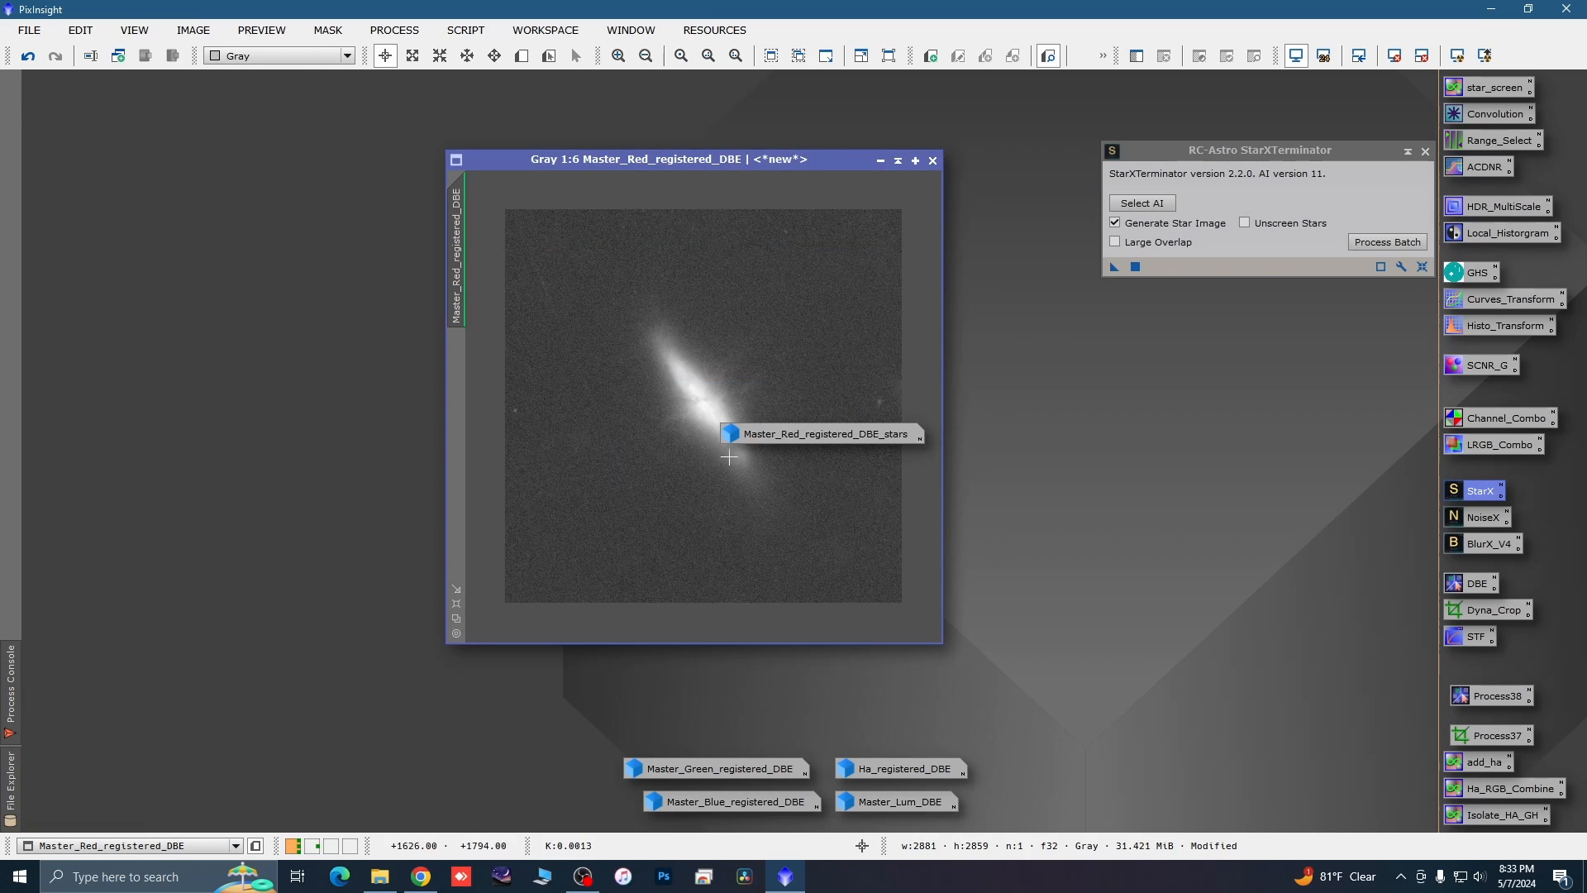
{"action": "left_click_drag", "start_coordinate": [777, 447], "coordinate": [1078, 808]}
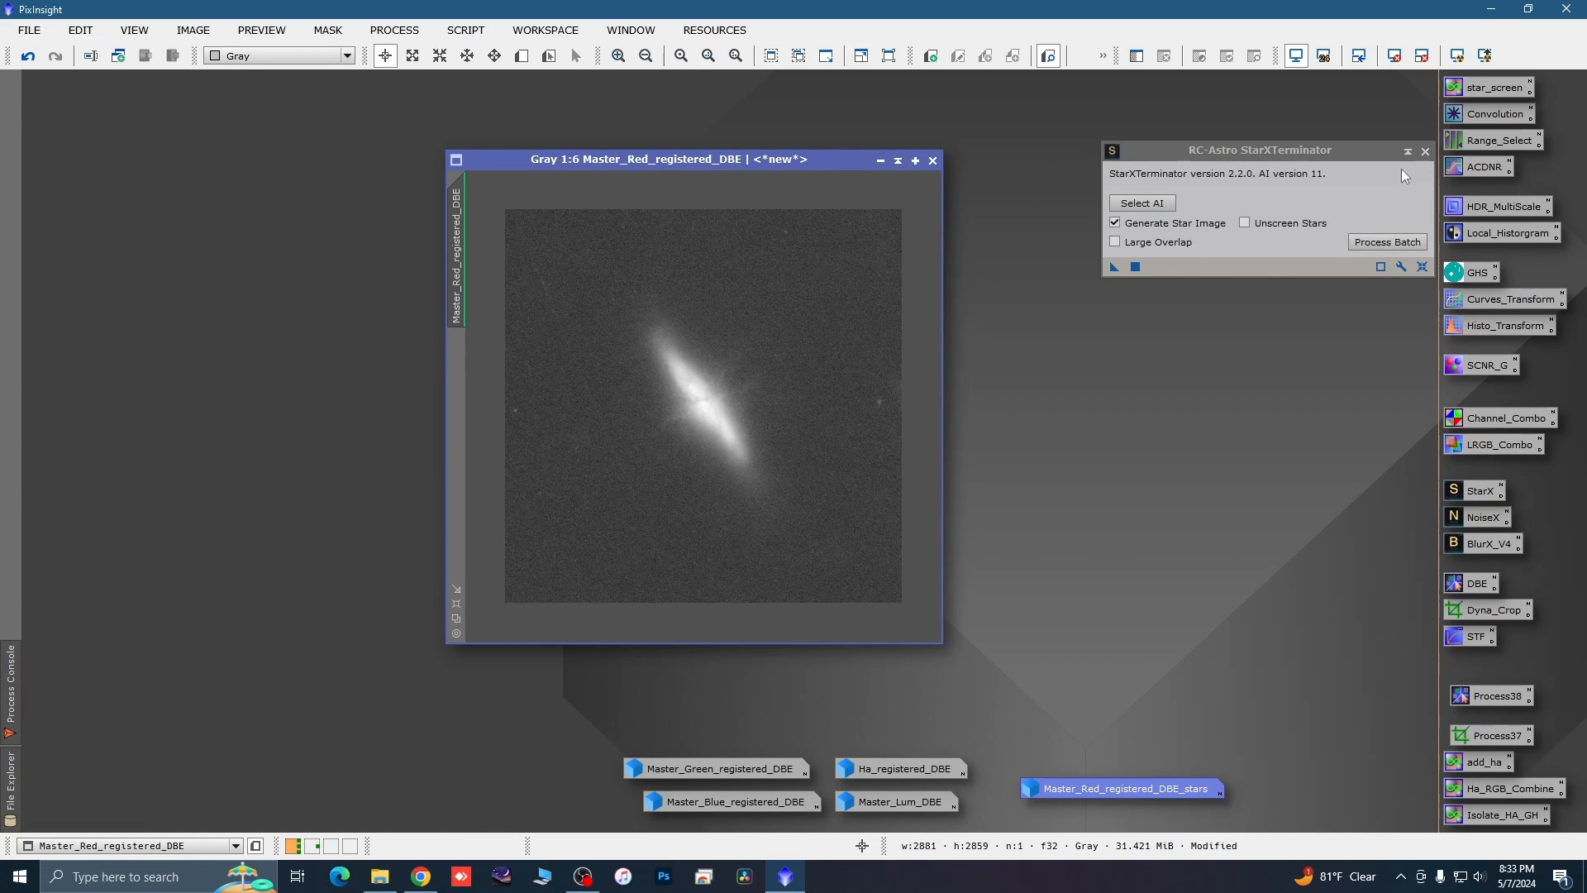
{"action": "left_click", "coordinate": [1425, 151]}
Enlarge the starless red image window and set up CloneStamp with radius 200, softness 0.66 and opacity 0.51.
{"action": "left_click_drag", "start_coordinate": [697, 157], "coordinate": [606, 138]}
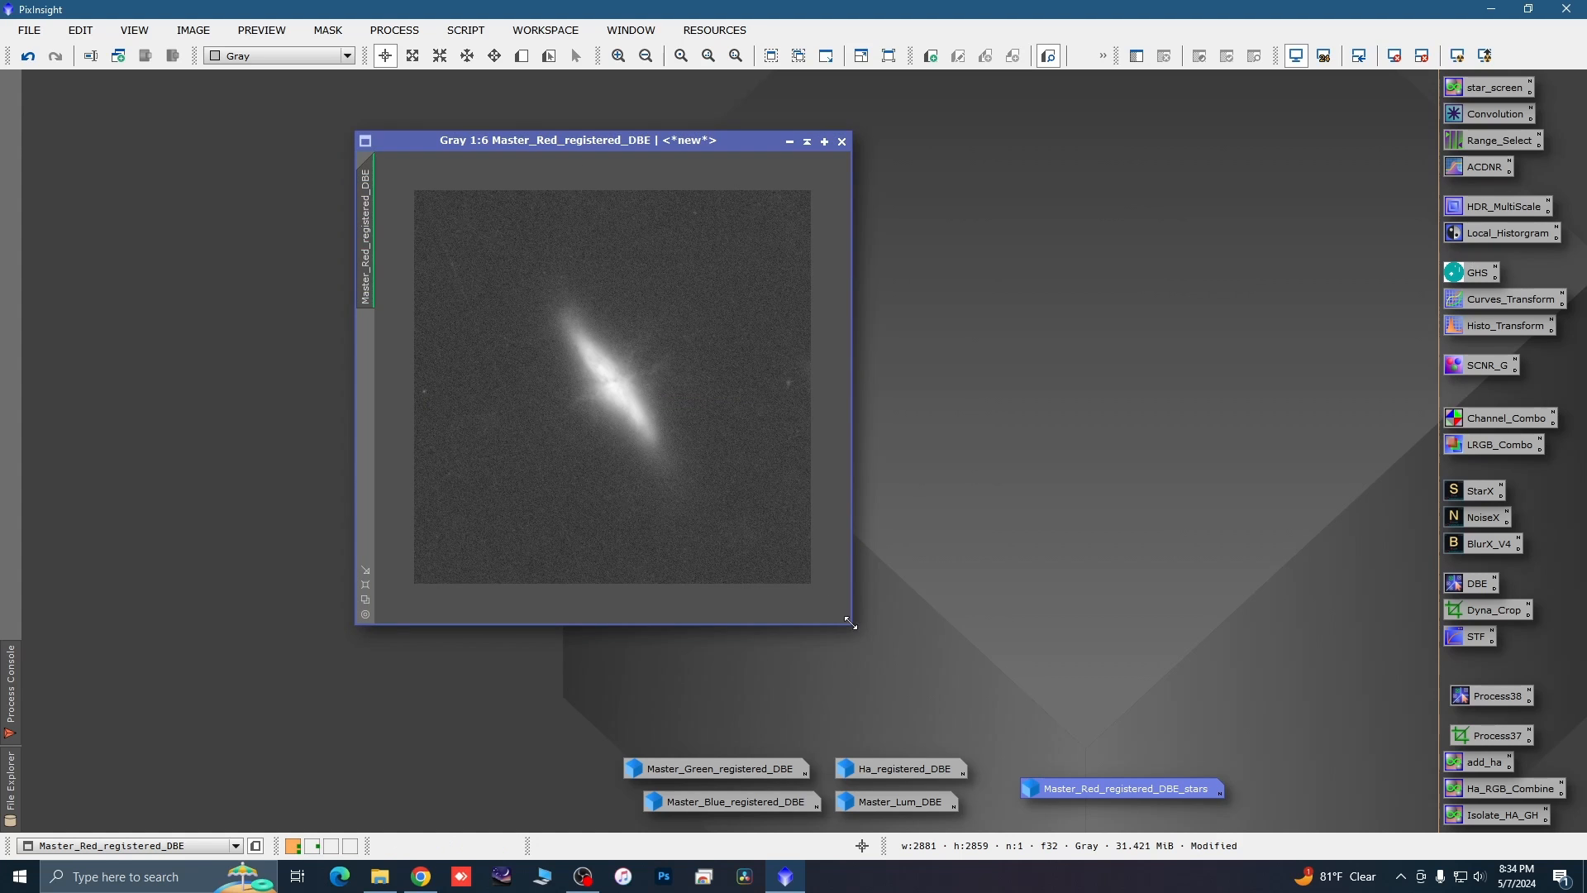
{"action": "left_click_drag", "start_coordinate": [850, 623], "coordinate": [1001, 665]}
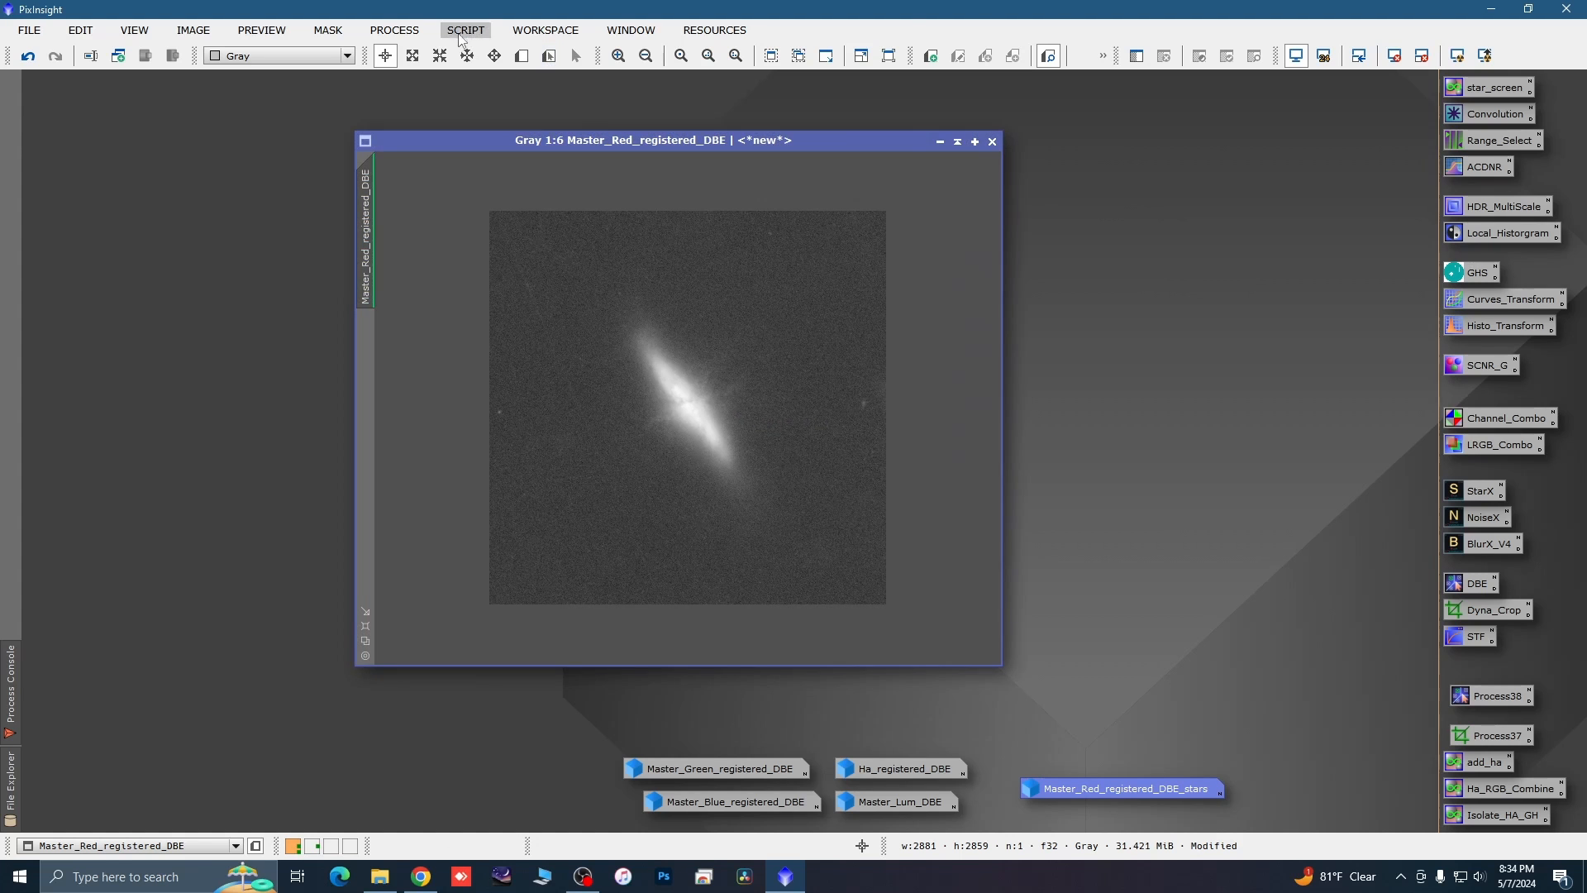
{"action": "left_click", "coordinate": [394, 30]}
{"action": "mouse_move", "coordinate": [482, 21]}
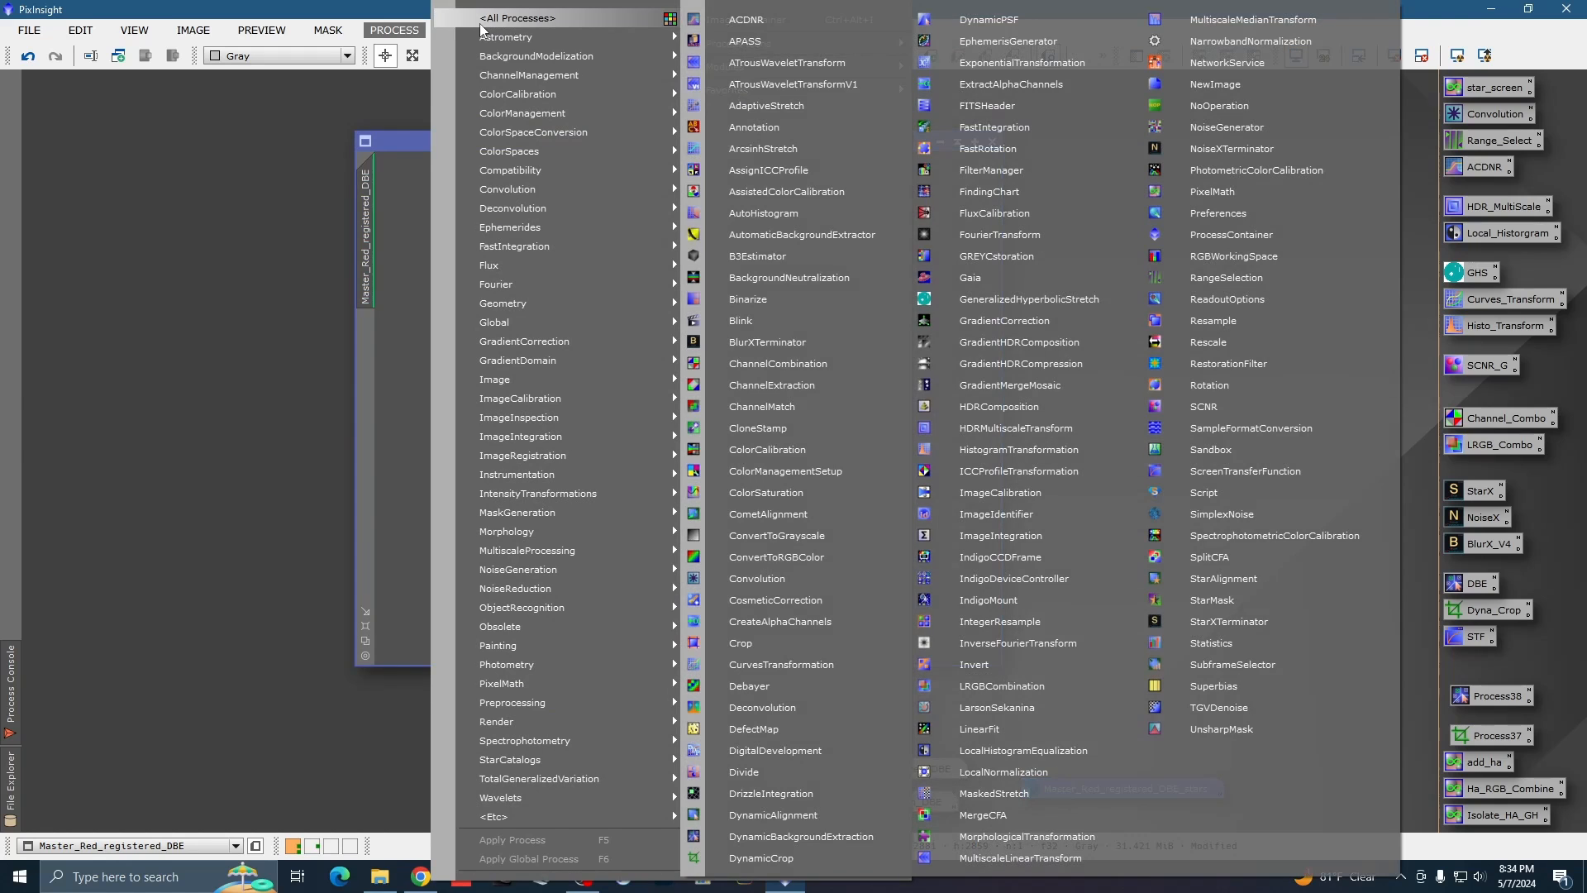
{"action": "left_click", "coordinate": [758, 427]}
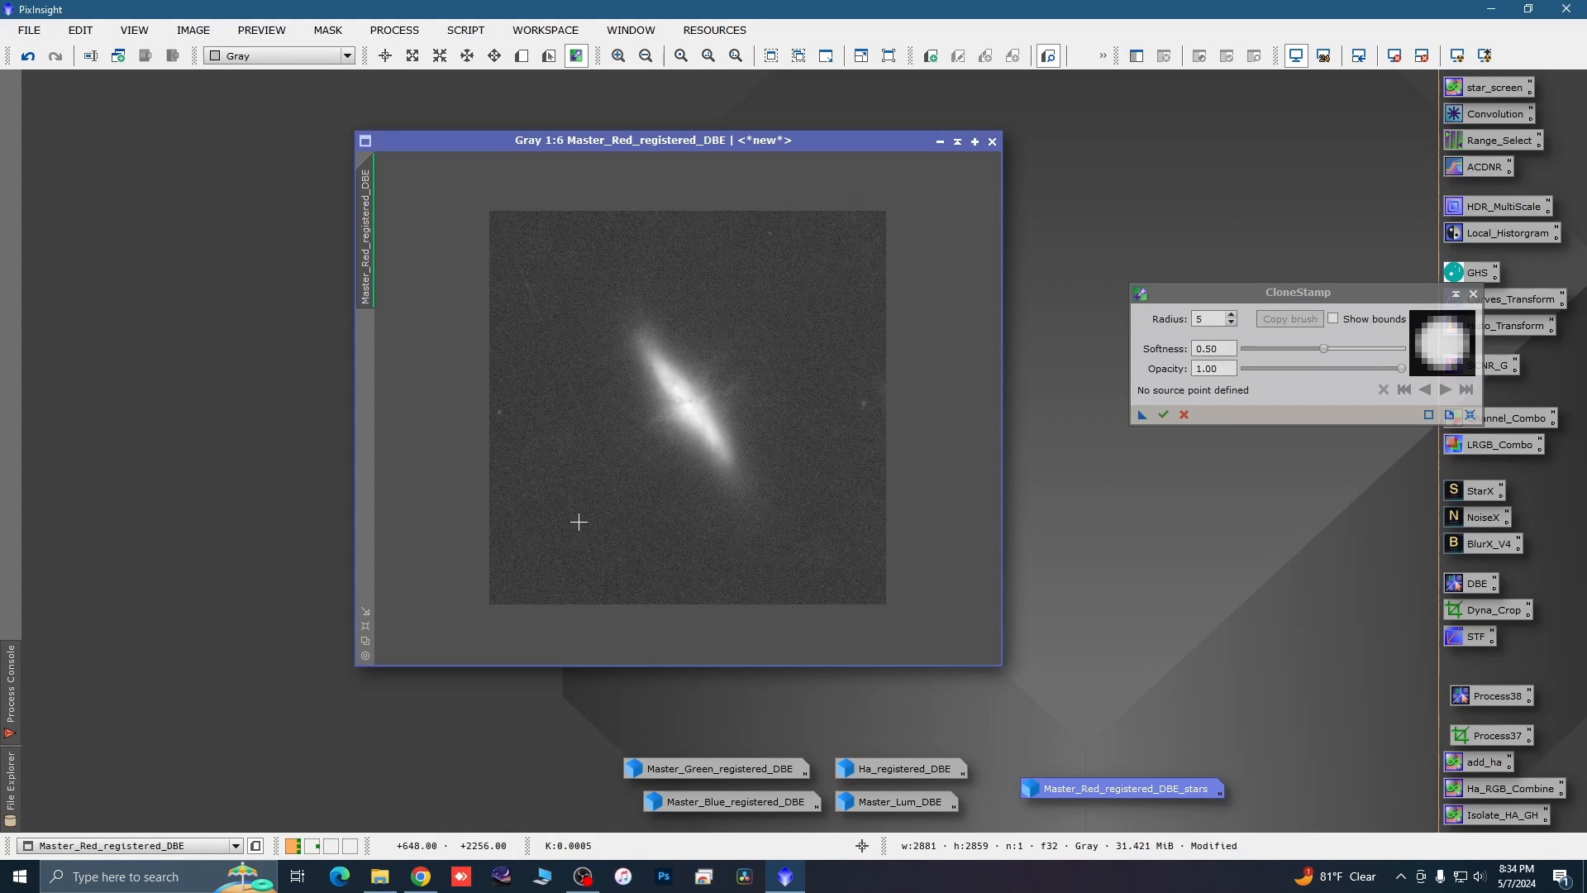
{"action": "left_click", "coordinate": [1200, 317]}
{"action": "type", "text": "5"}
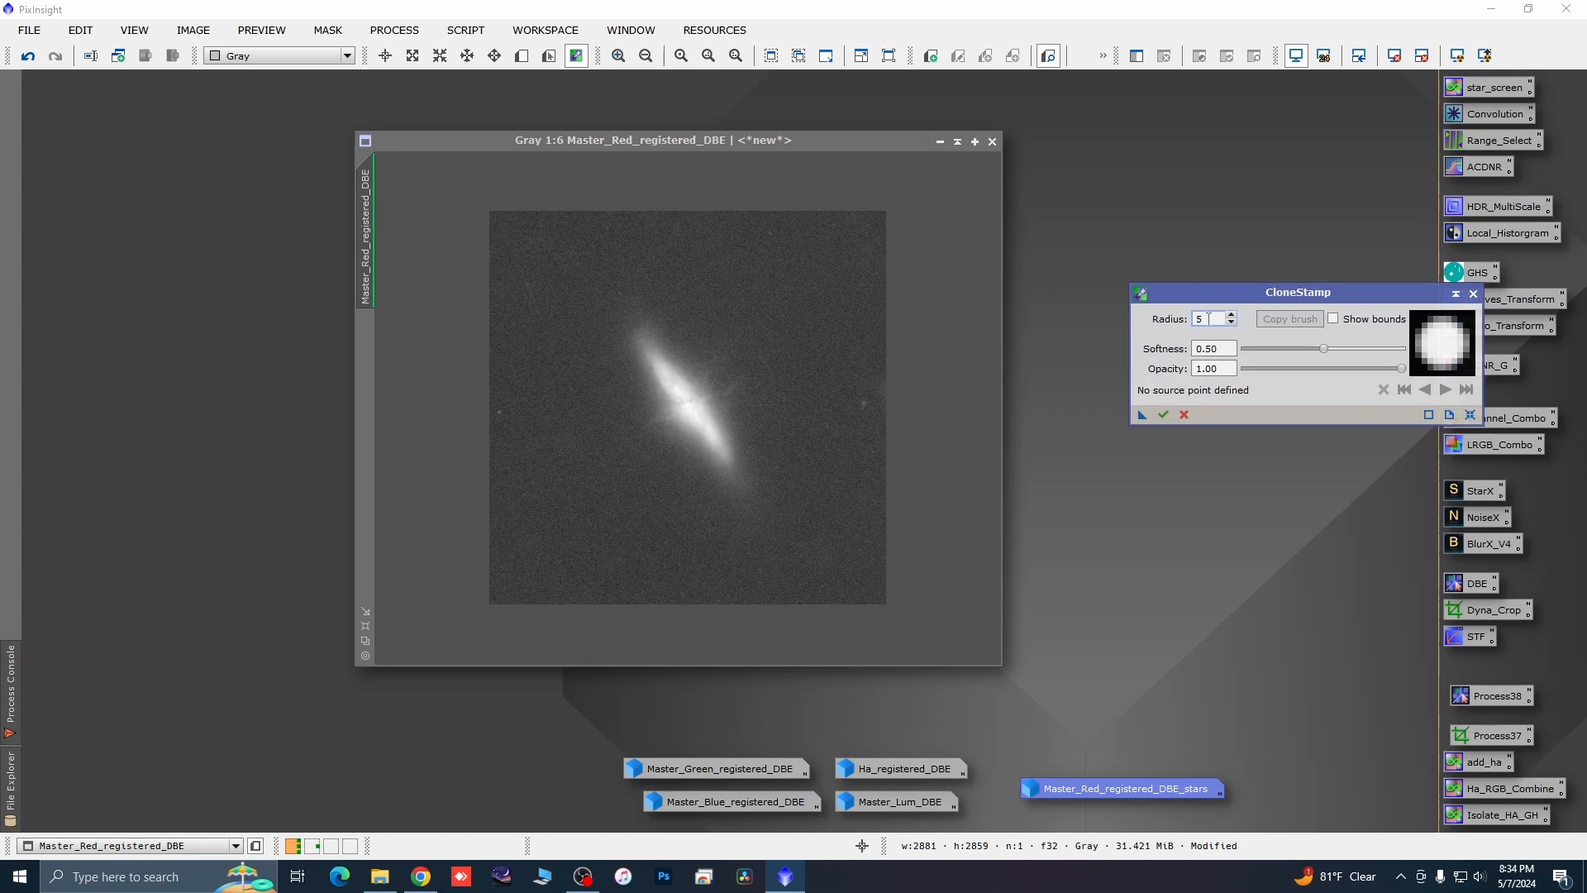
{"action": "key", "text": "BackSpace"}
{"action": "type", "text": "200"}
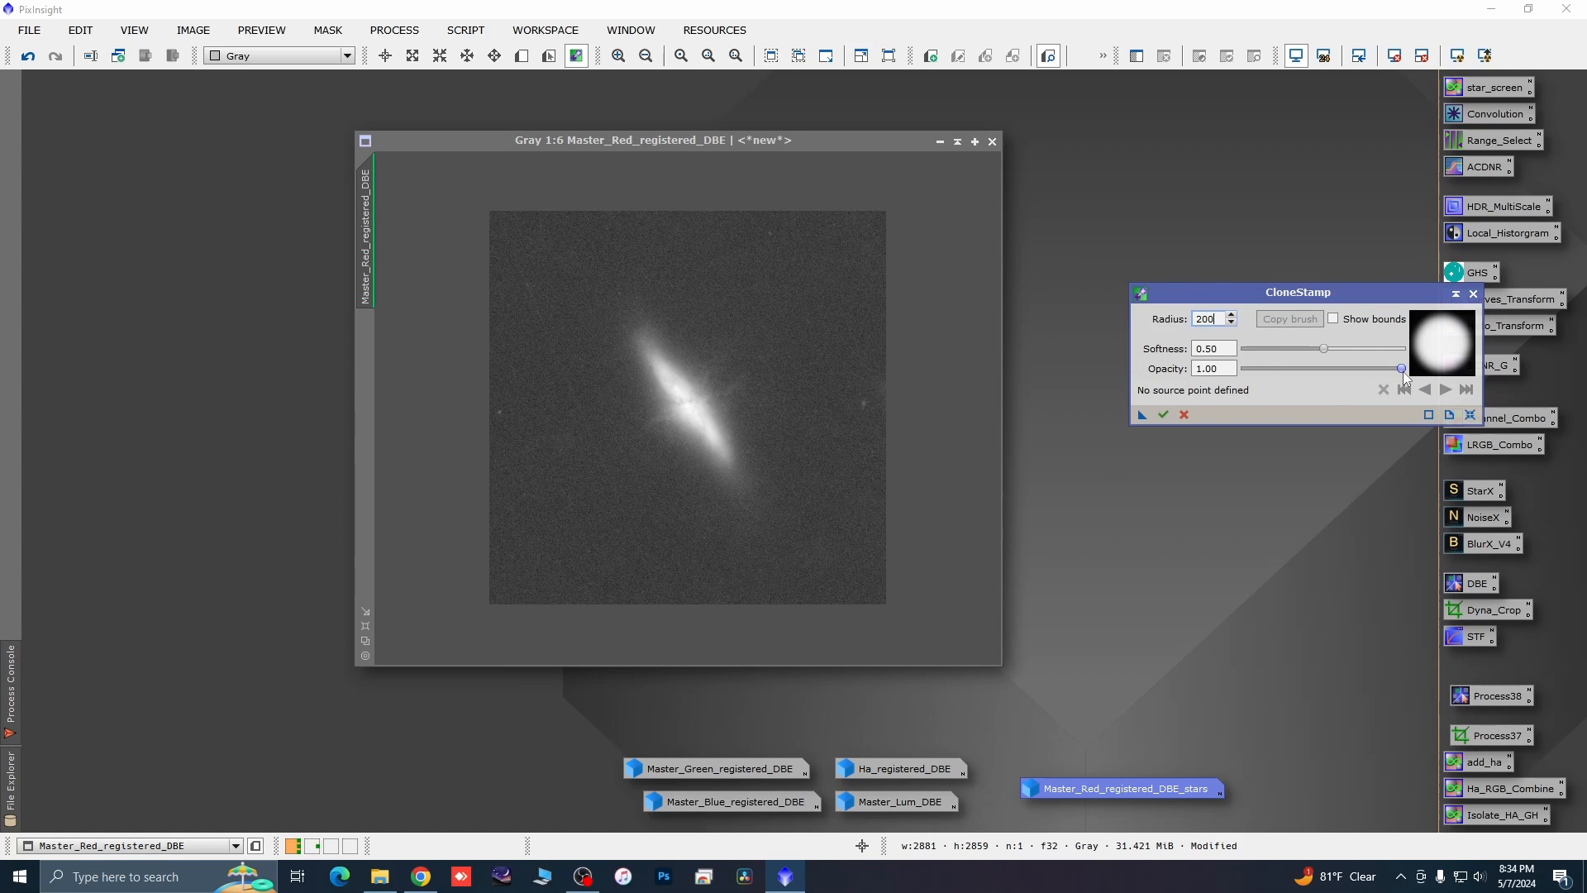
{"action": "left_click_drag", "start_coordinate": [1401, 371], "coordinate": [1326, 378]}
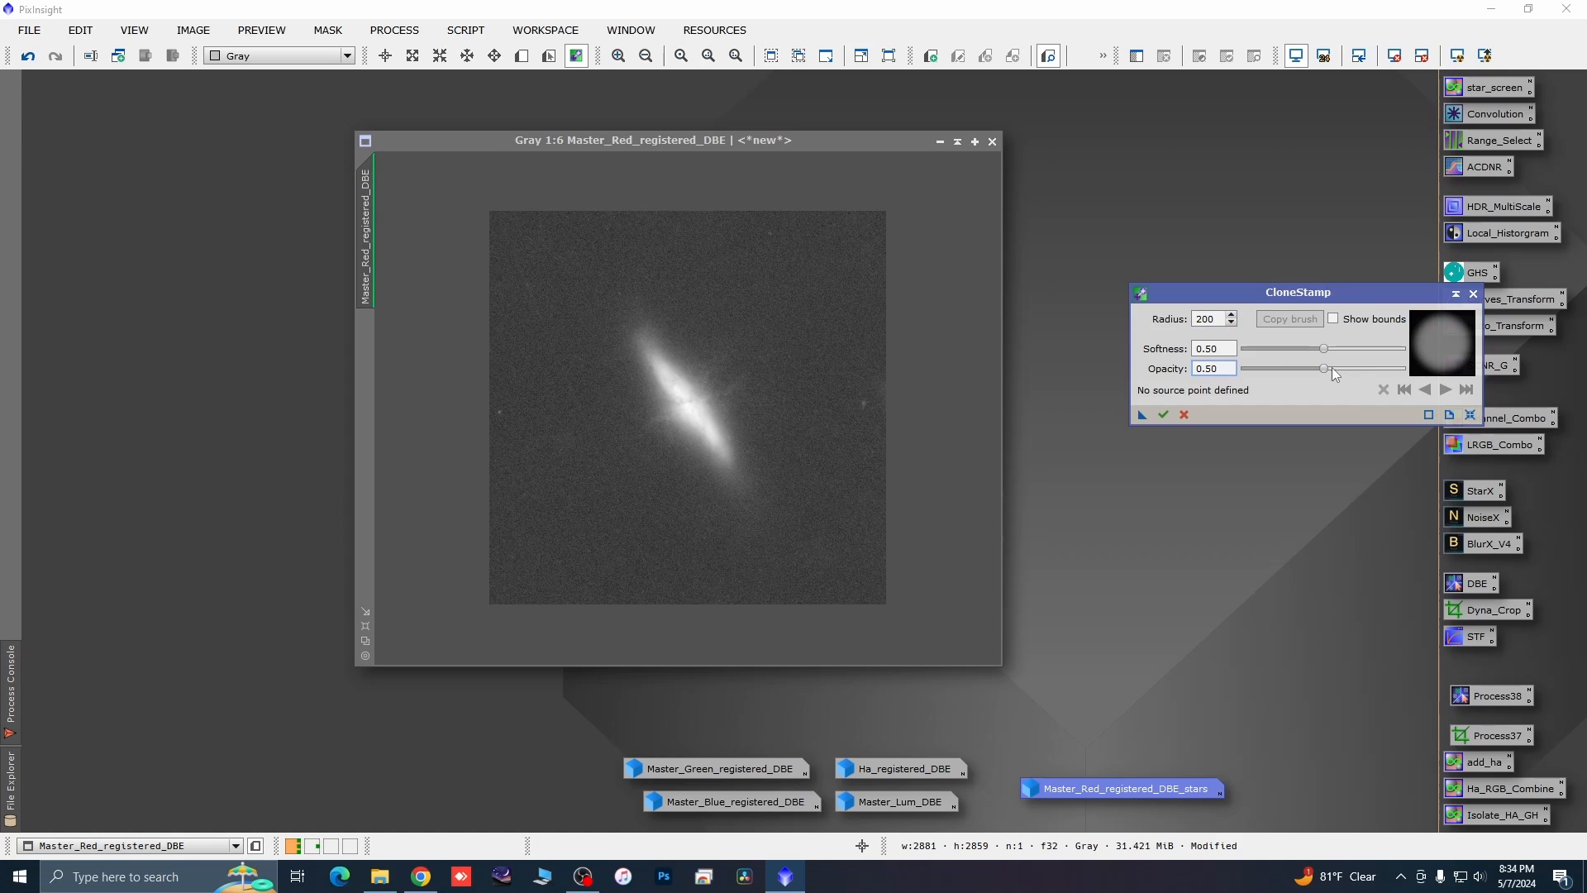
{"action": "left_click_drag", "start_coordinate": [1324, 348], "coordinate": [1349, 350]}
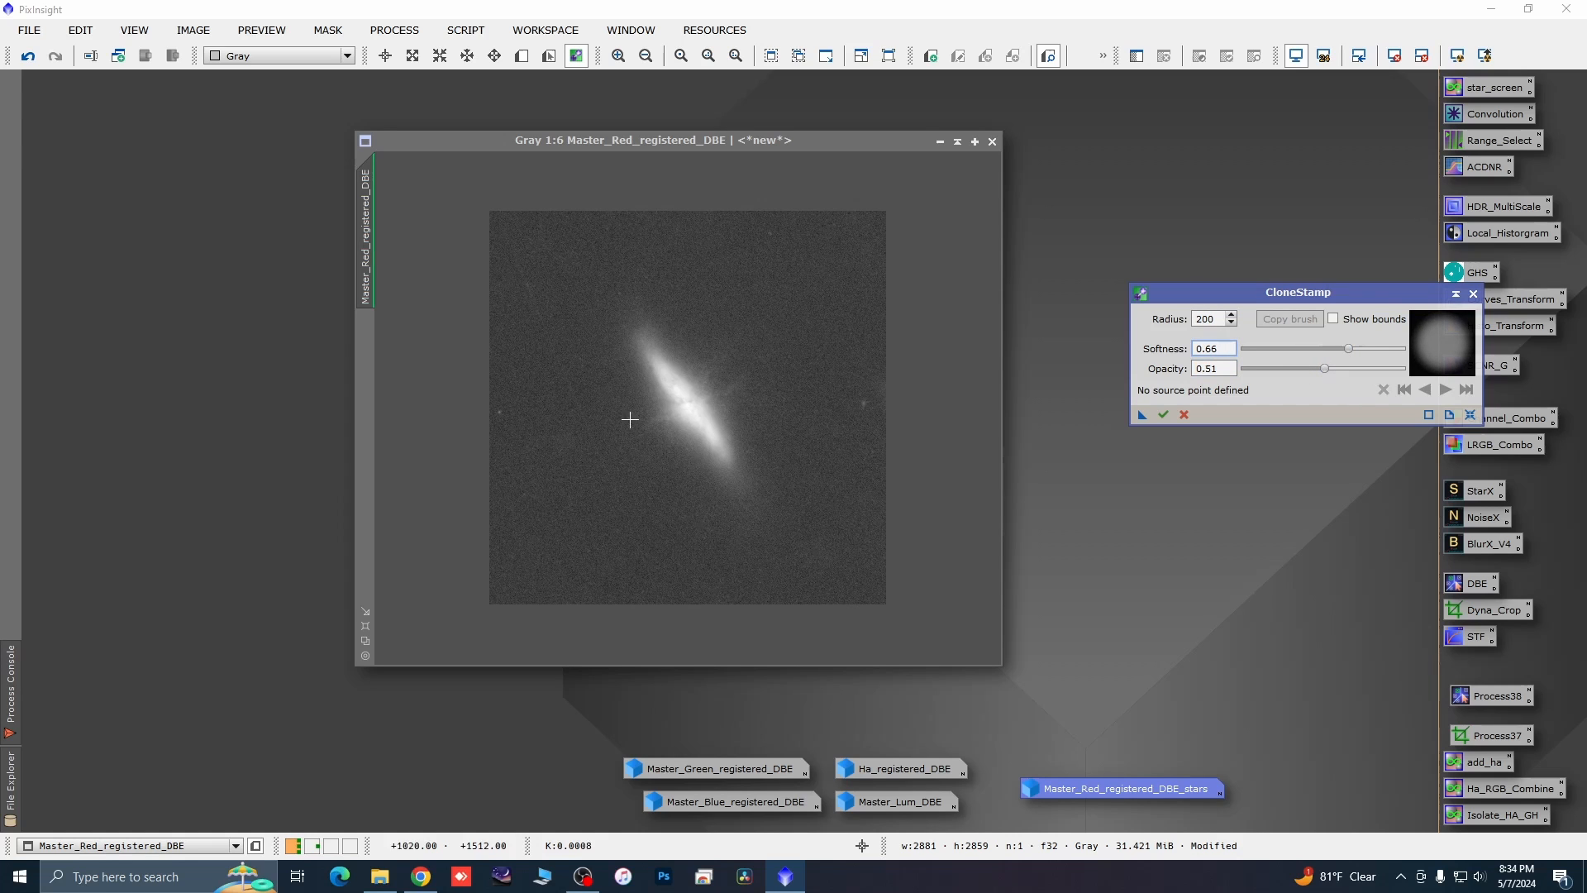
Clone background sky from the image's lower-left area over the sky below and to the left of the galaxy.
{"action": "left_click", "coordinate": [565, 564], "text": "ctrl"}
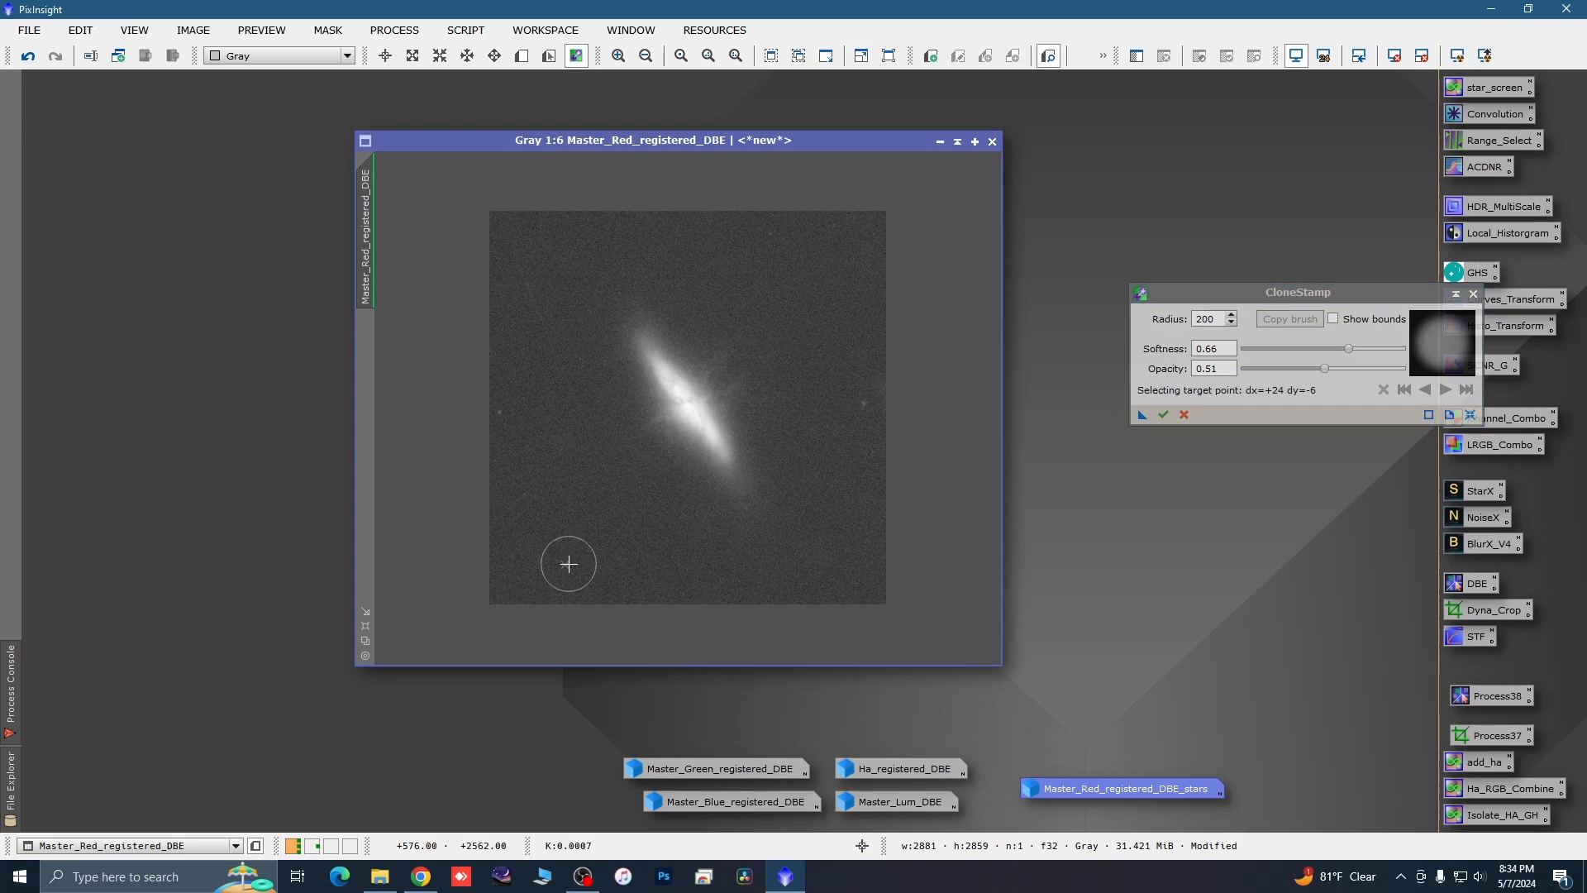
{"action": "left_click", "coordinate": [633, 560]}
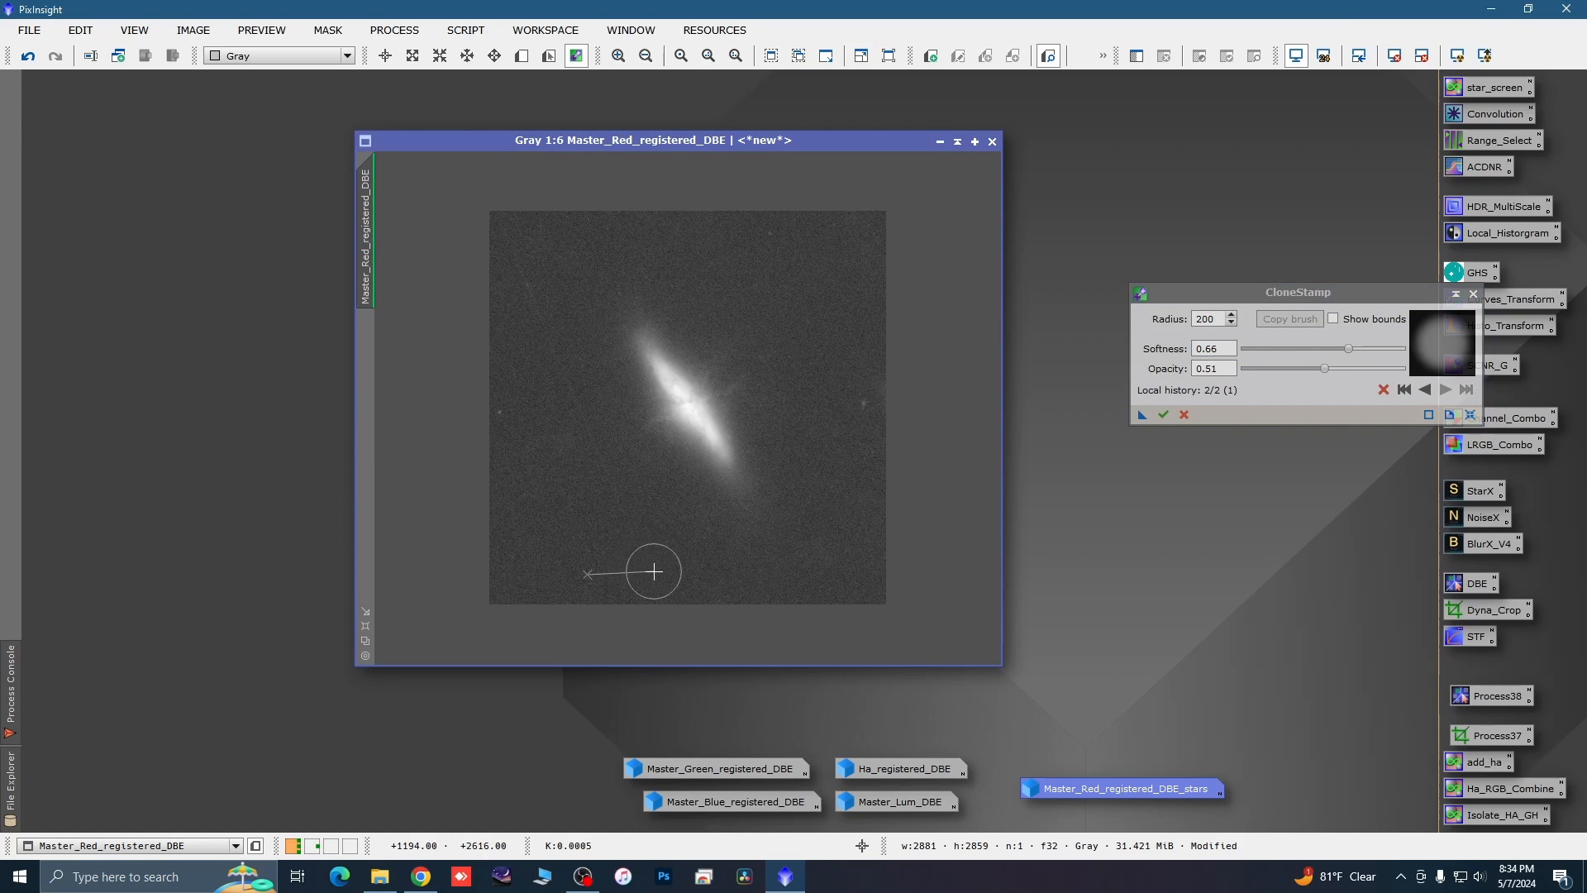
{"action": "left_click", "coordinate": [631, 544]}
{"action": "left_click", "coordinate": [648, 578]}
{"action": "left_click", "coordinate": [607, 485]}
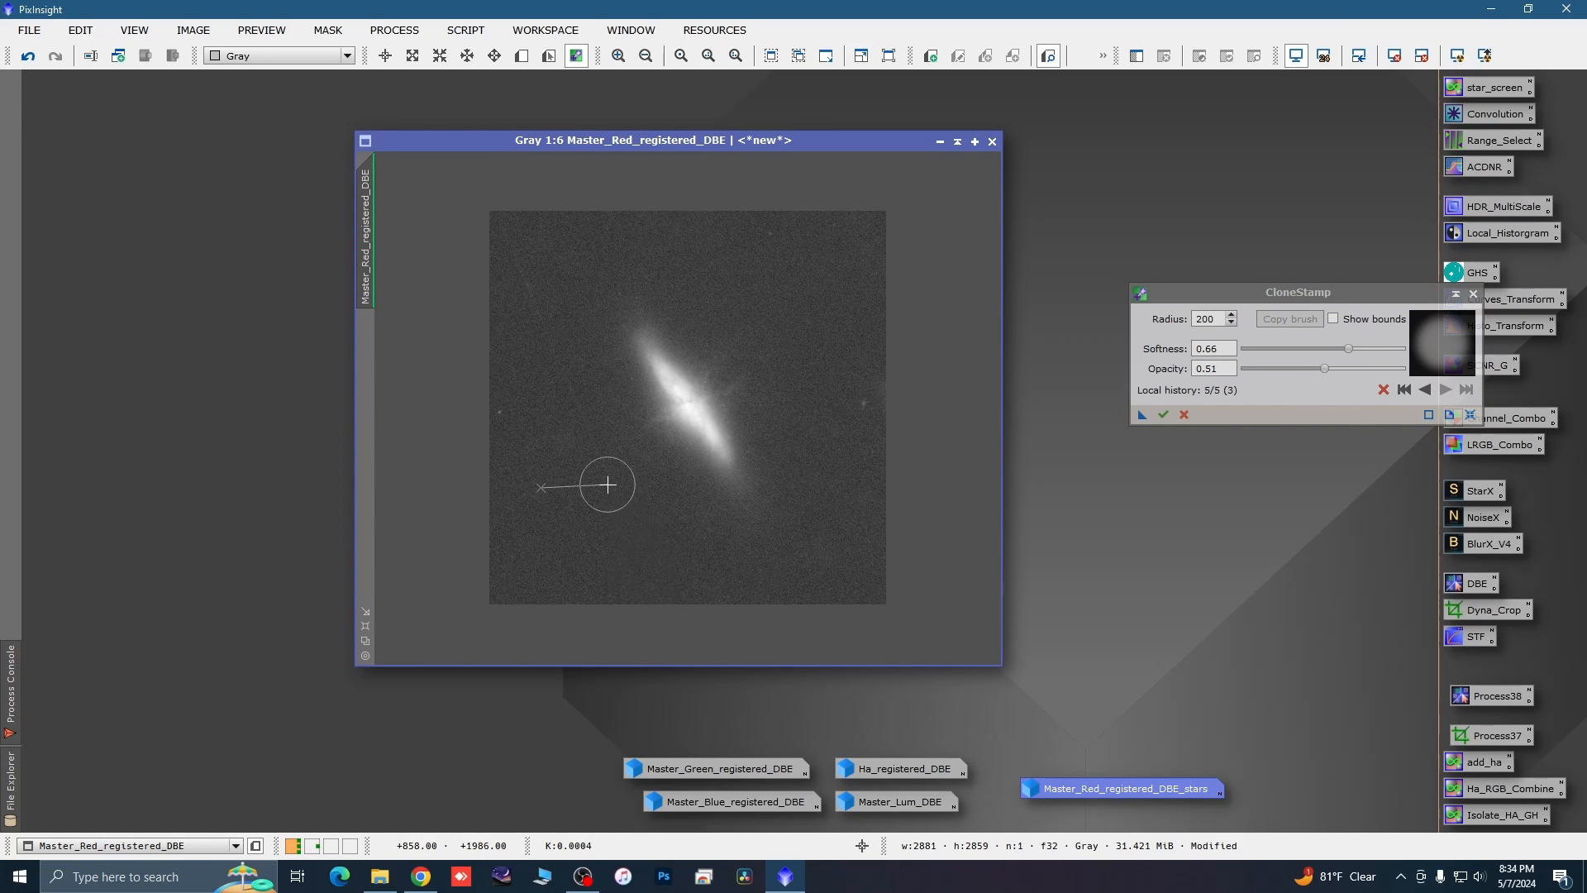
{"action": "left_click", "coordinate": [589, 442]}
{"action": "left_click", "coordinate": [579, 418]}
{"action": "left_click", "coordinate": [570, 400]}
{"action": "left_click", "coordinate": [553, 379]}
{"action": "left_click", "coordinate": [558, 357]}
Sample clean sky near the image's upper-left corner and clone it over the faint residual streaks there.
{"action": "key", "text": "ctrl"}
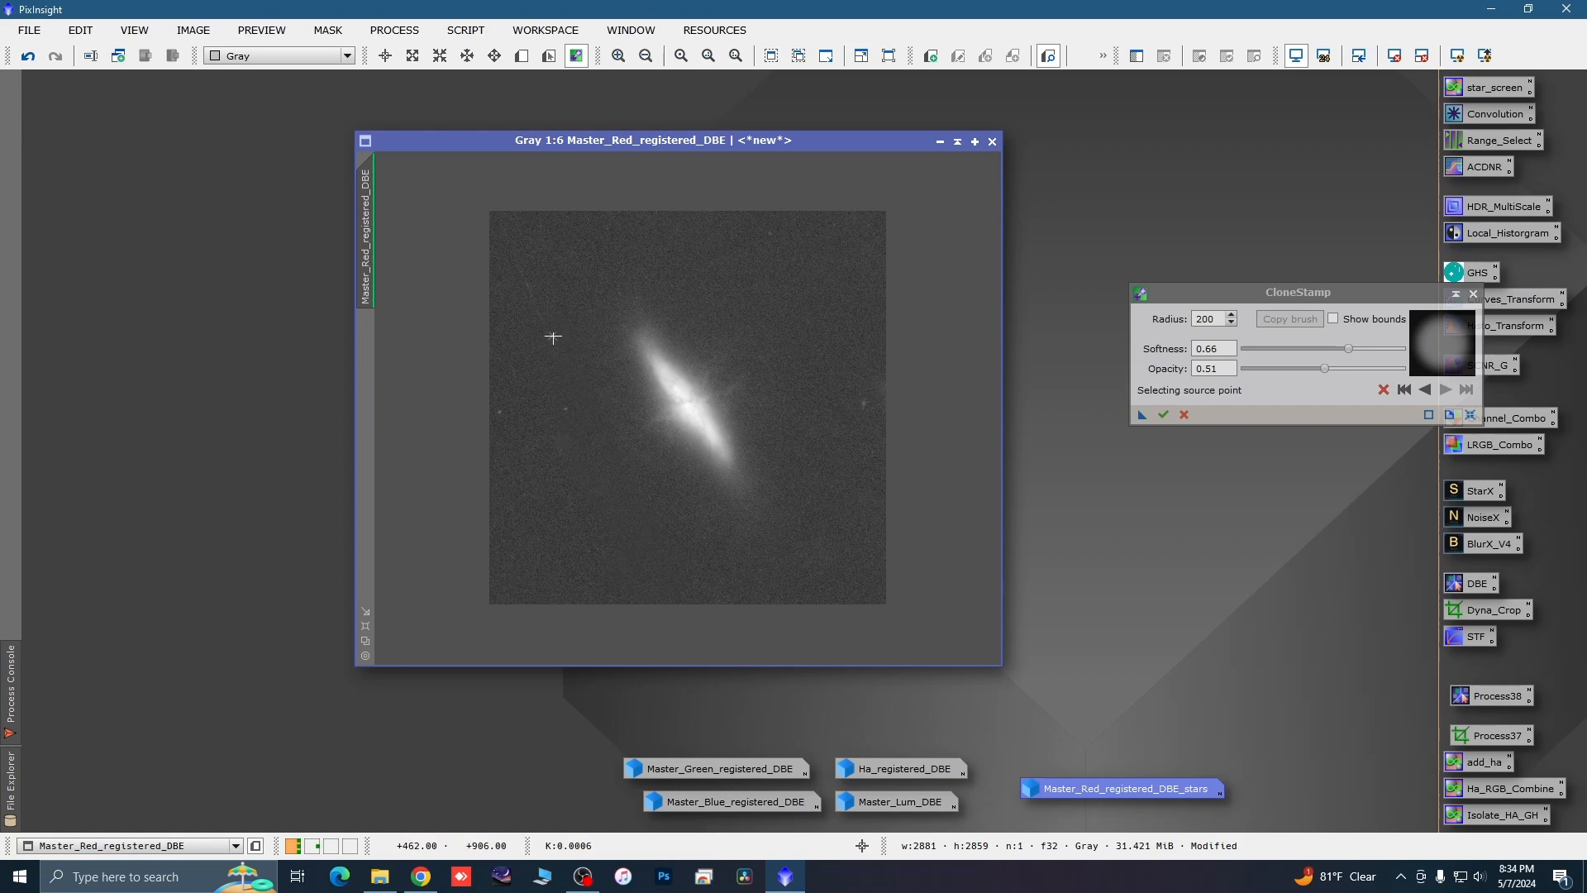
{"action": "left_click", "coordinate": [580, 249], "text": "ctrl"}
{"action": "left_click_drag", "start_coordinate": [550, 282], "coordinate": [529, 283]}
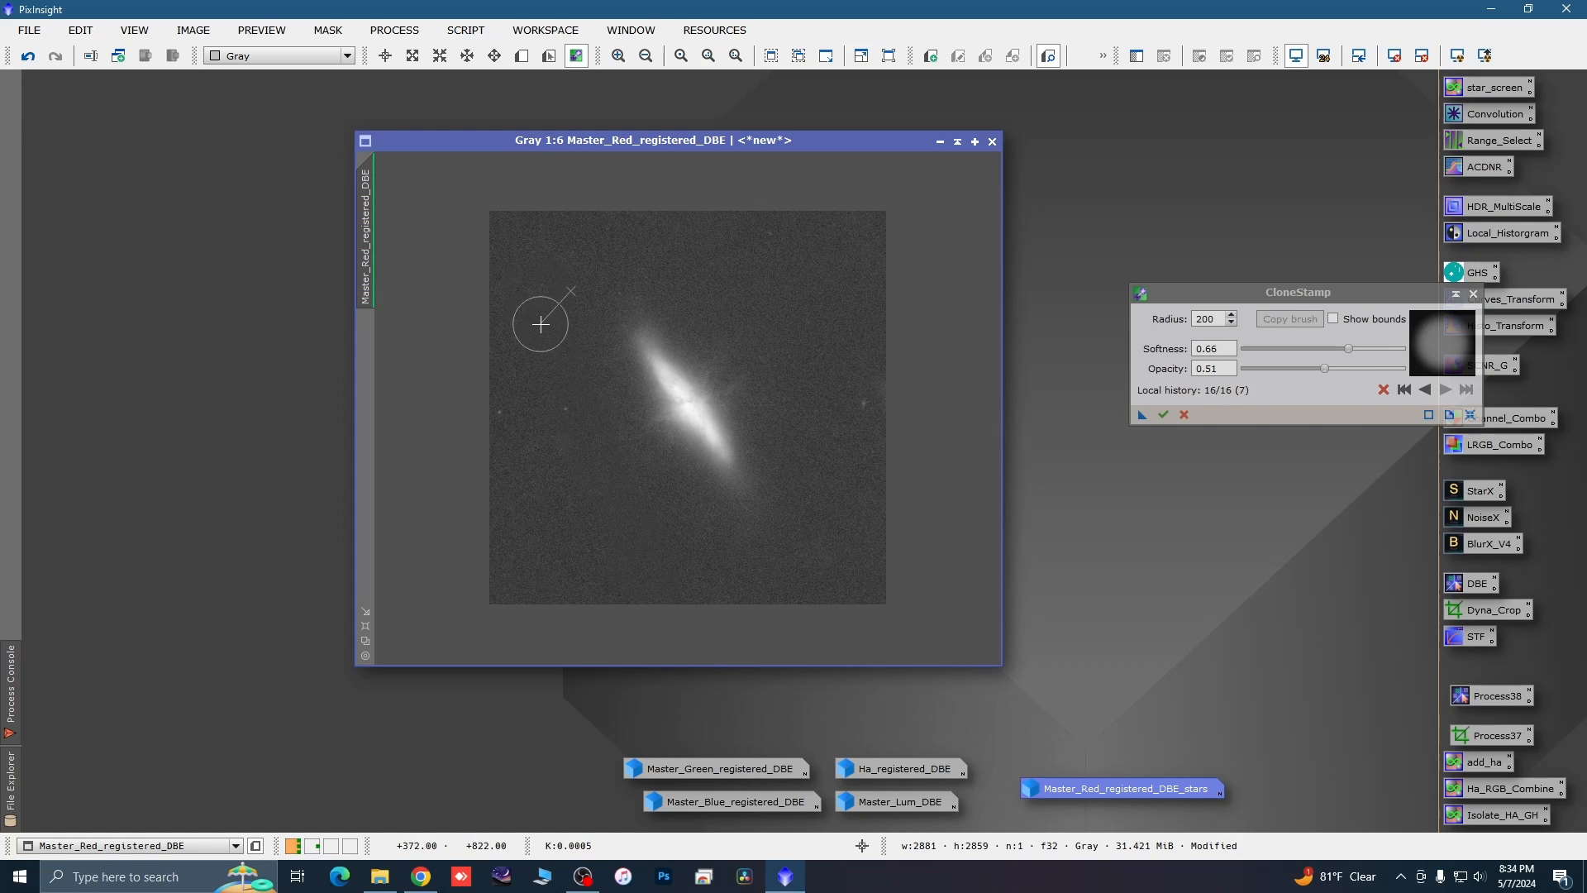
{"action": "left_click", "coordinate": [524, 266]}
{"action": "left_click", "coordinate": [538, 340]}
Commit the CloneStamp edits, close the tool and minimize the starless red image.
{"action": "left_click", "coordinate": [1162, 415]}
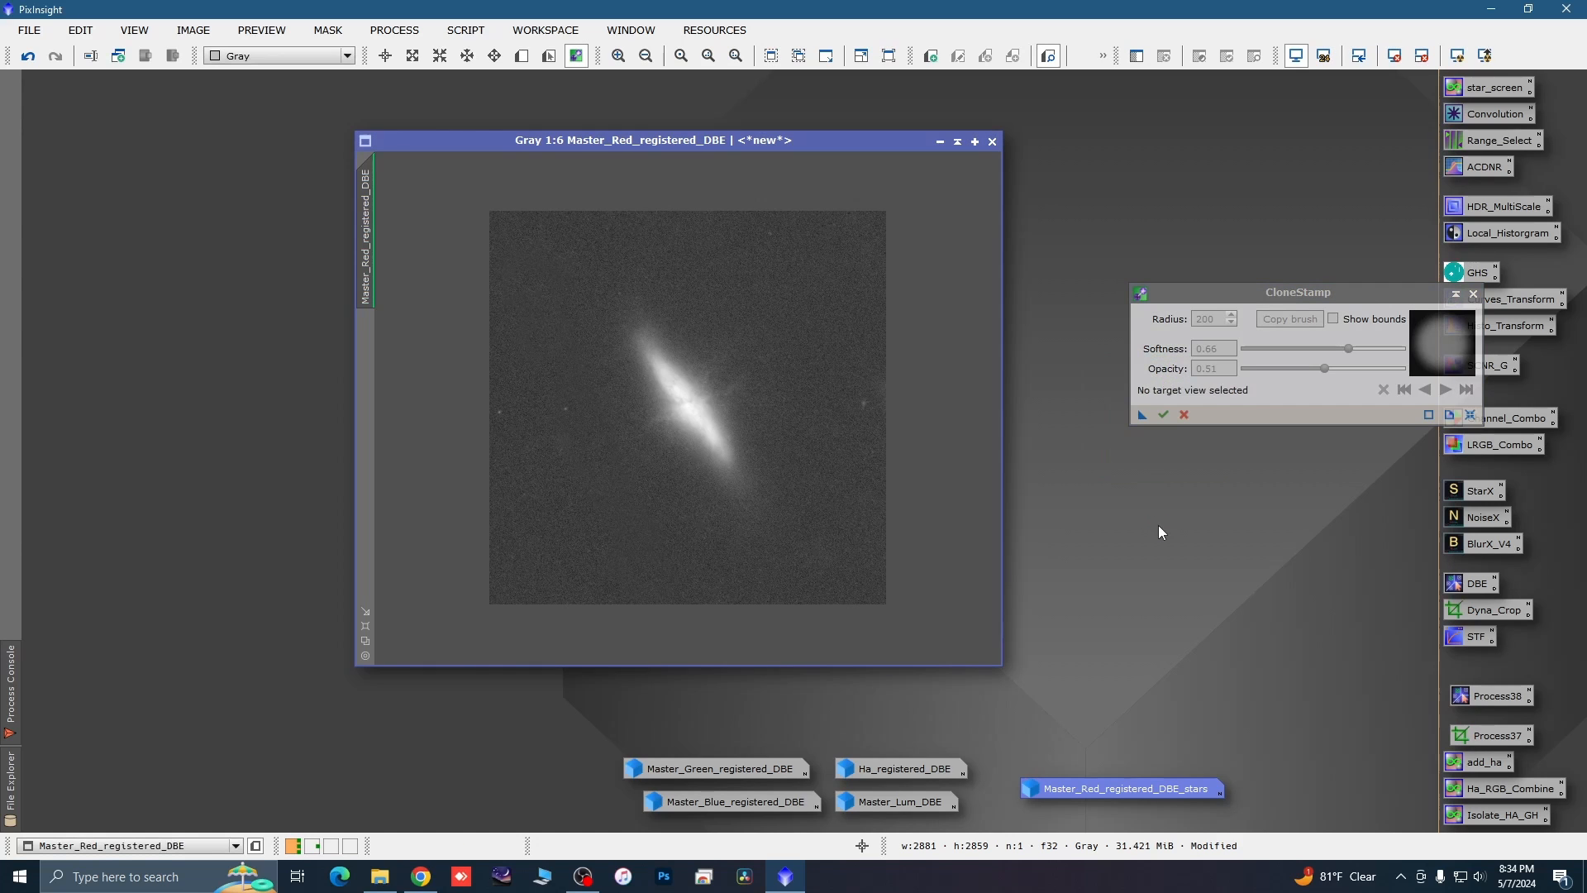
{"action": "left_click", "coordinate": [1472, 294]}
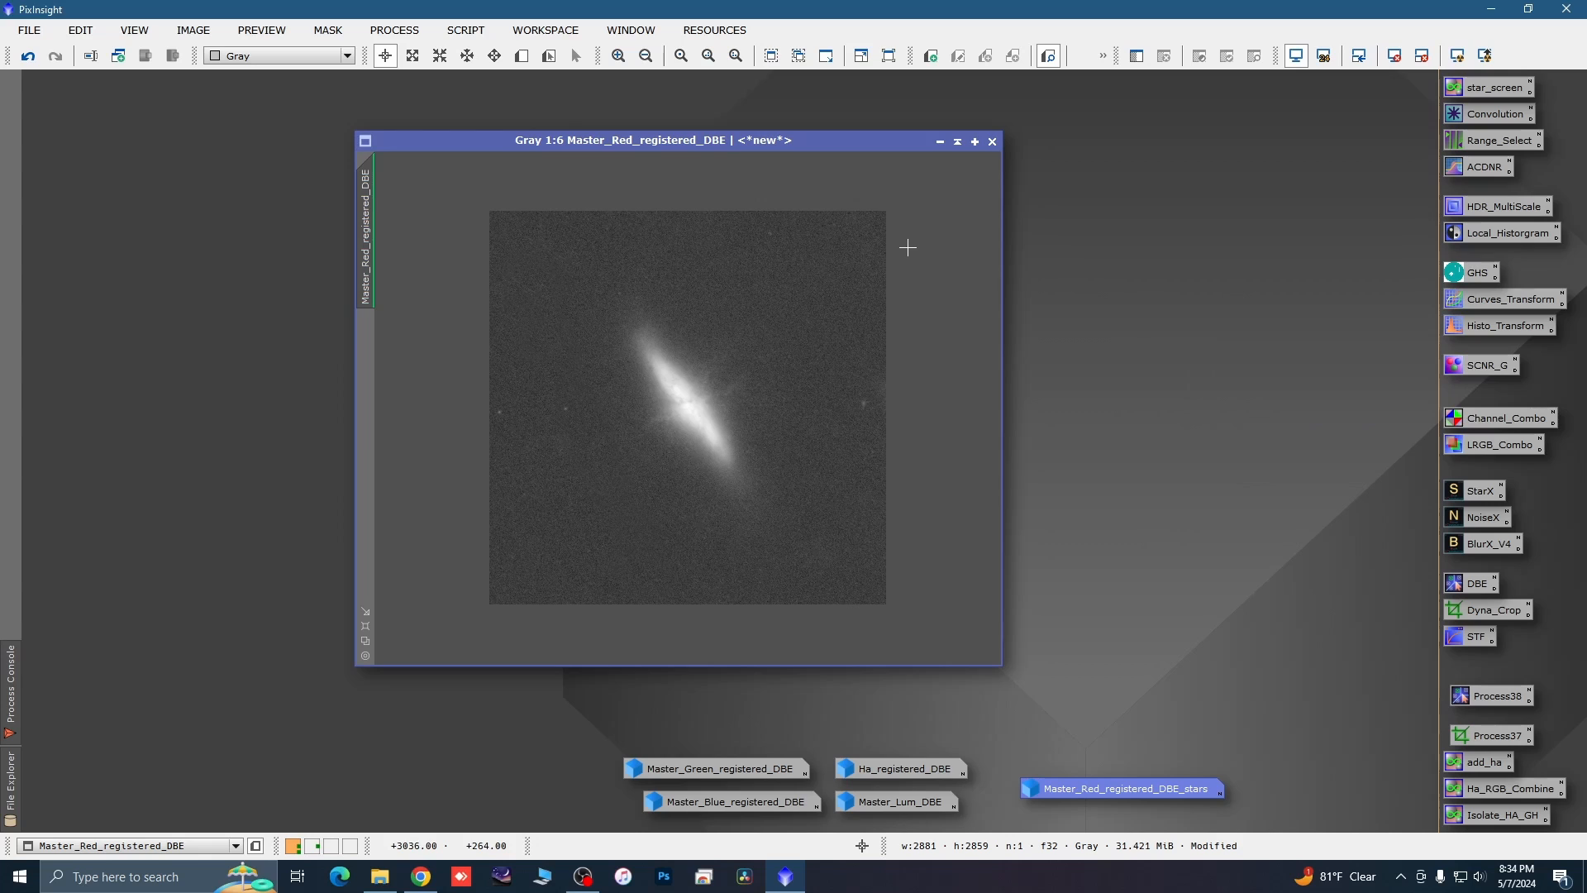
{"action": "left_click", "coordinate": [939, 147]}
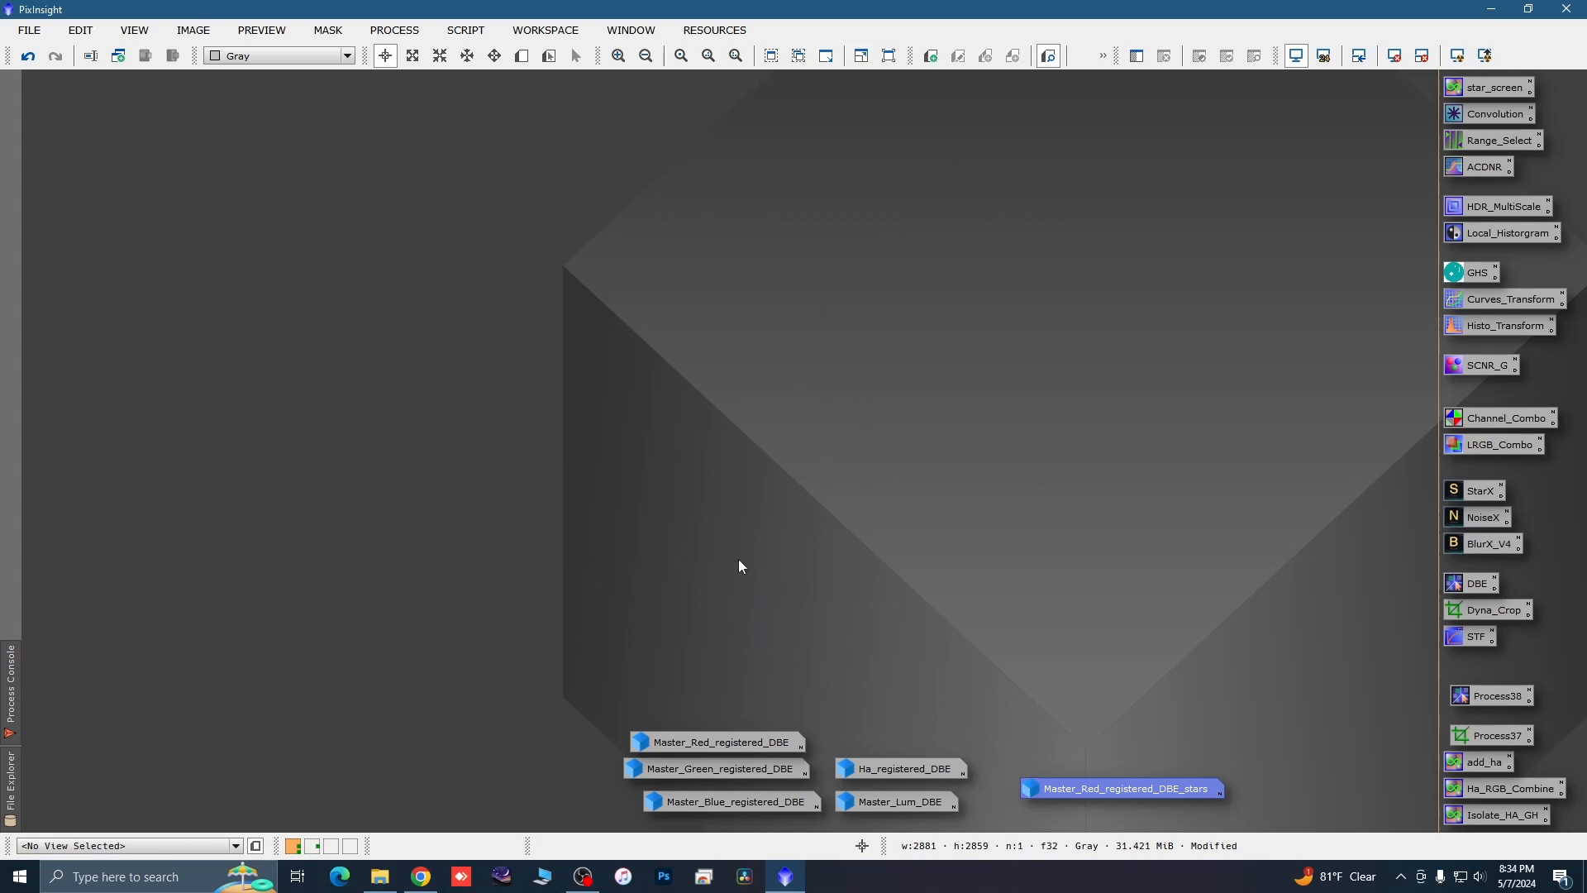
Open Ha_registered_DBE and remove its stars with StarXTerminator, leaving Generate Star Image disabled.
{"action": "double_click", "coordinate": [875, 765]}
{"action": "left_click_drag", "start_coordinate": [627, 345], "coordinate": [521, 103]}
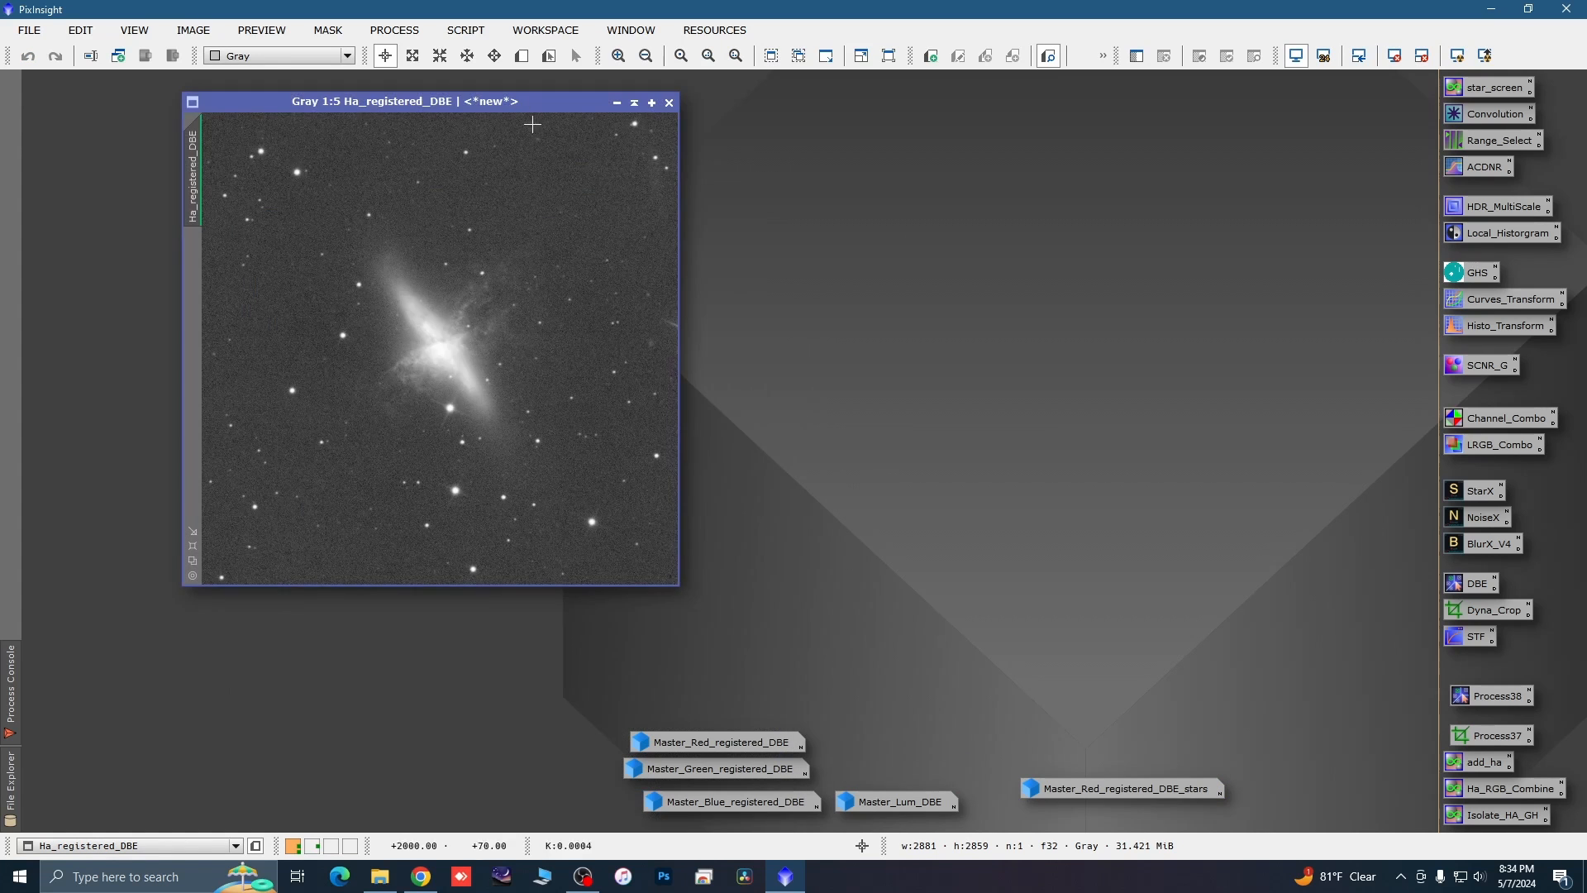
{"action": "scroll", "coordinate": [514, 354], "scroll_direction": "down", "scroll_amount": 1}
{"action": "double_click", "coordinate": [1456, 490]}
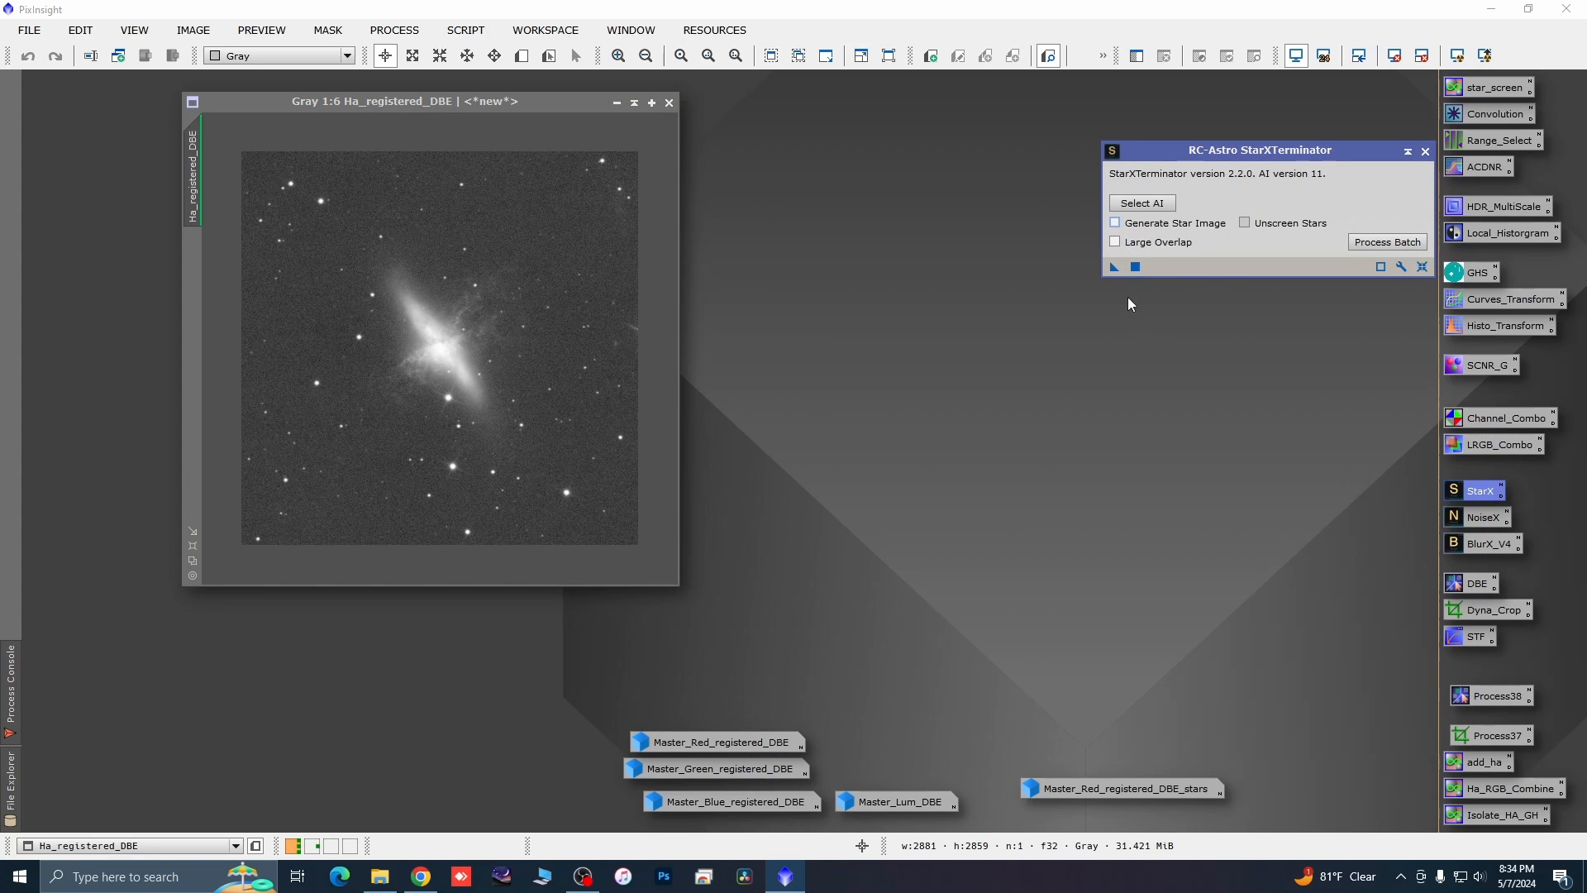
{"action": "left_click_drag", "start_coordinate": [1114, 266], "coordinate": [527, 364]}
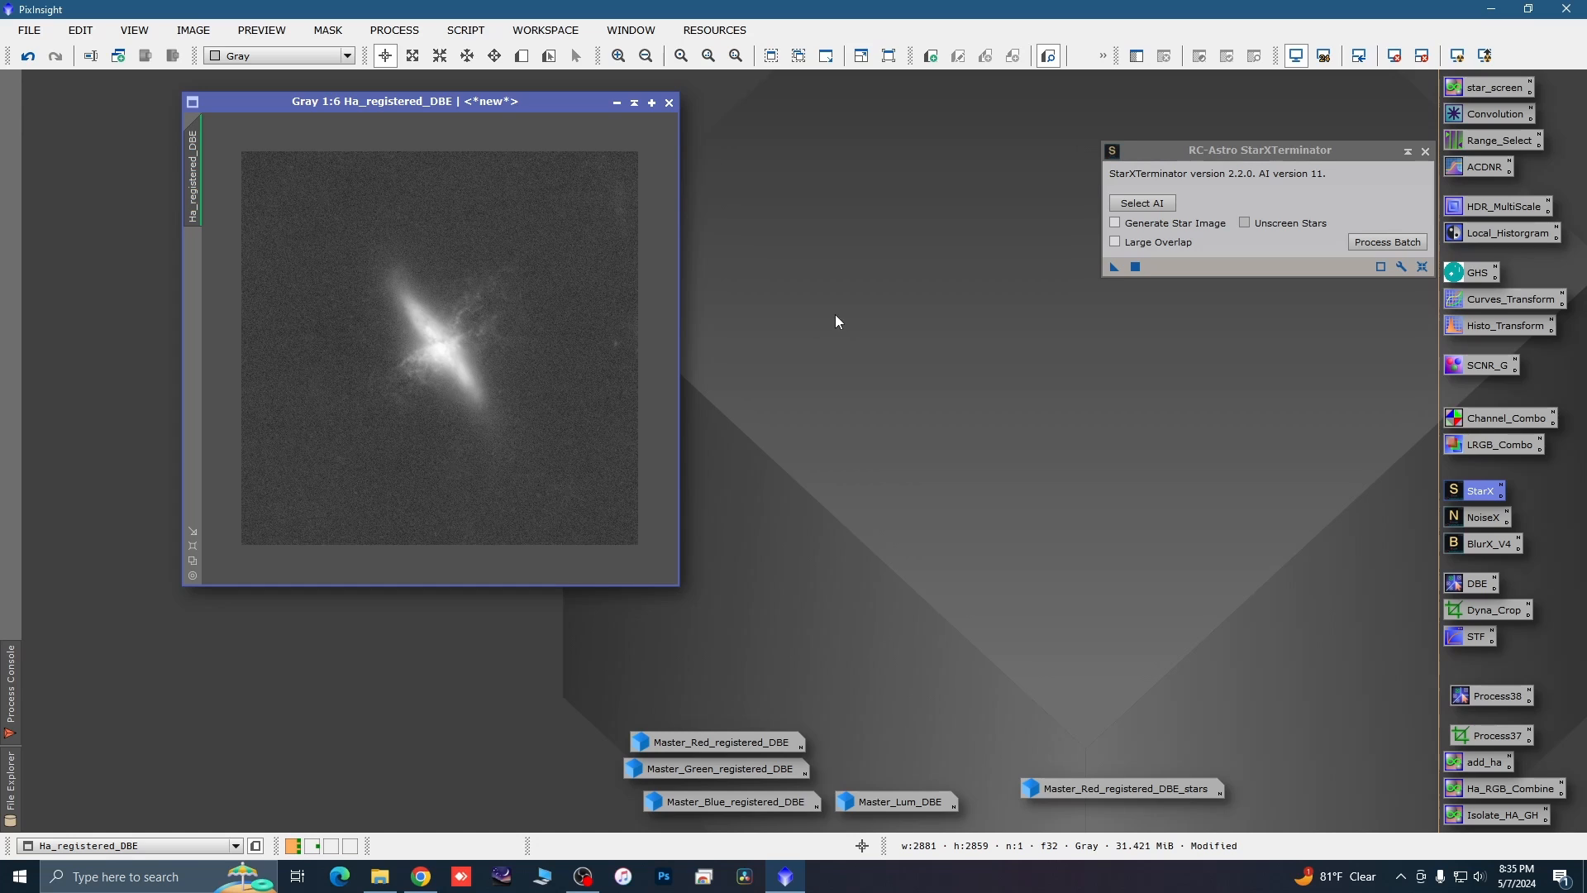
{"action": "left_click", "coordinate": [1423, 152]}
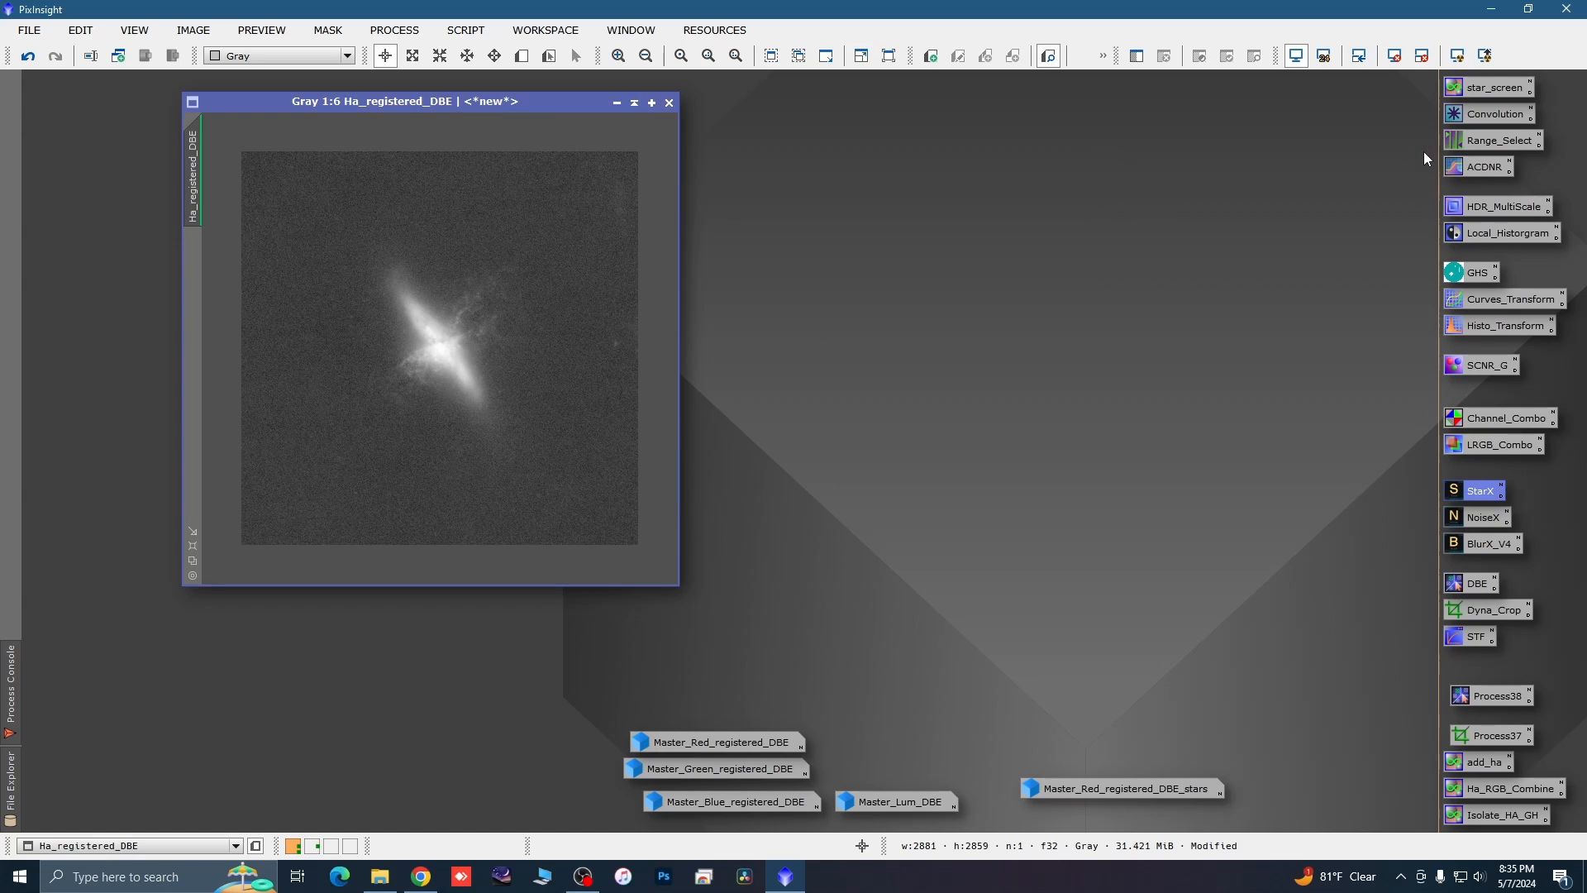
Launch the ContinuumSubtraction script and choose Master_Red_registered_DBE as the red channel view, with the galaxy centred in the preview.
{"action": "left_click_drag", "start_coordinate": [547, 109], "coordinate": [436, 134]}
{"action": "left_click", "coordinate": [465, 30]}
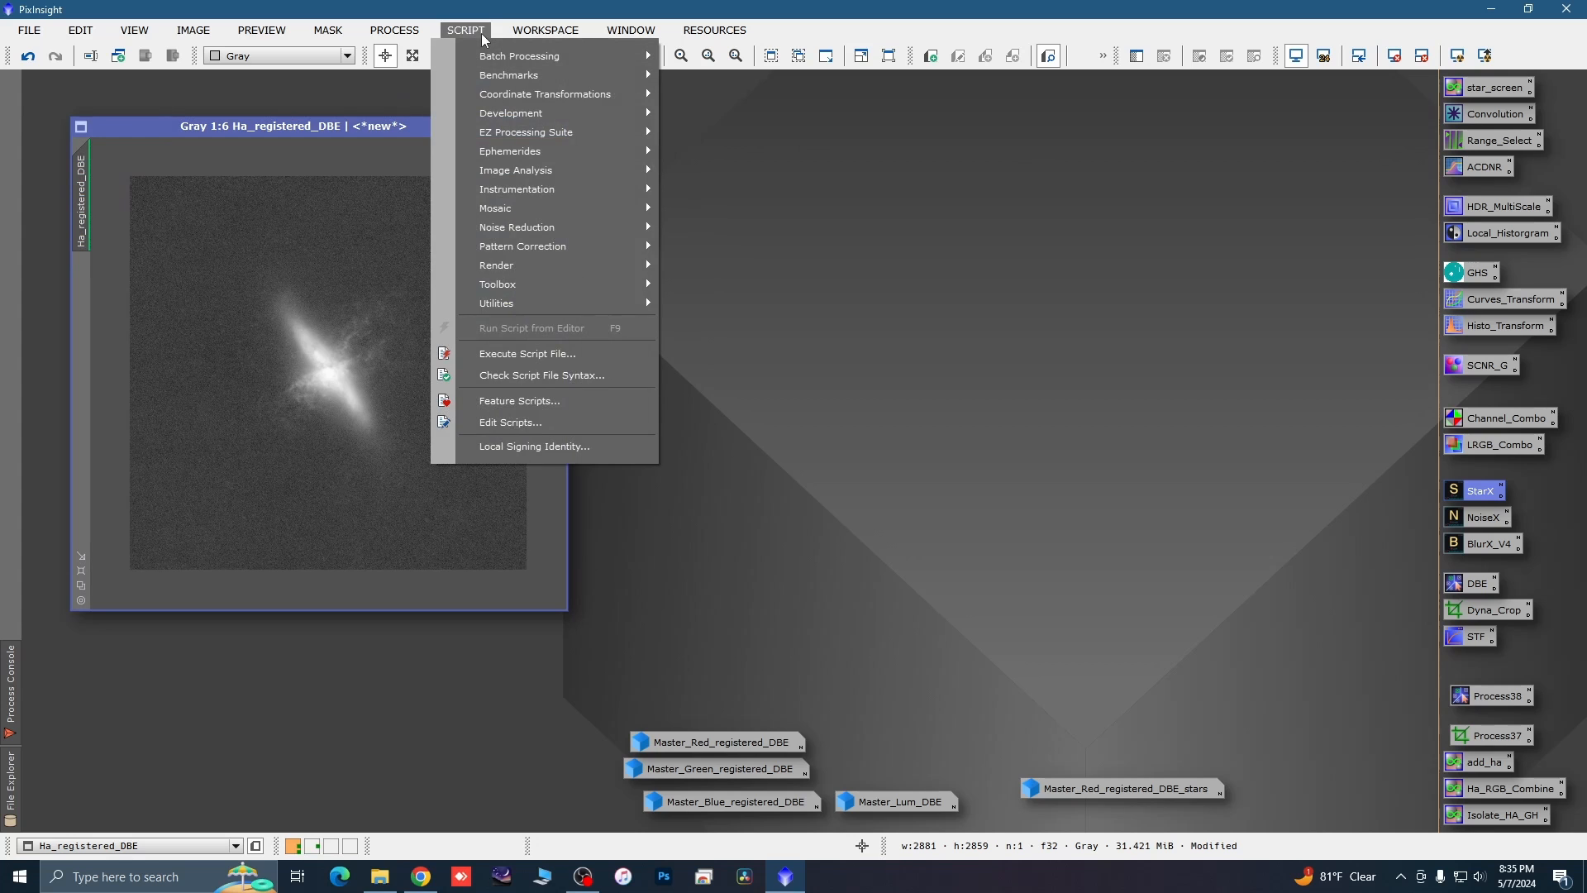
{"action": "mouse_move", "coordinate": [593, 285]}
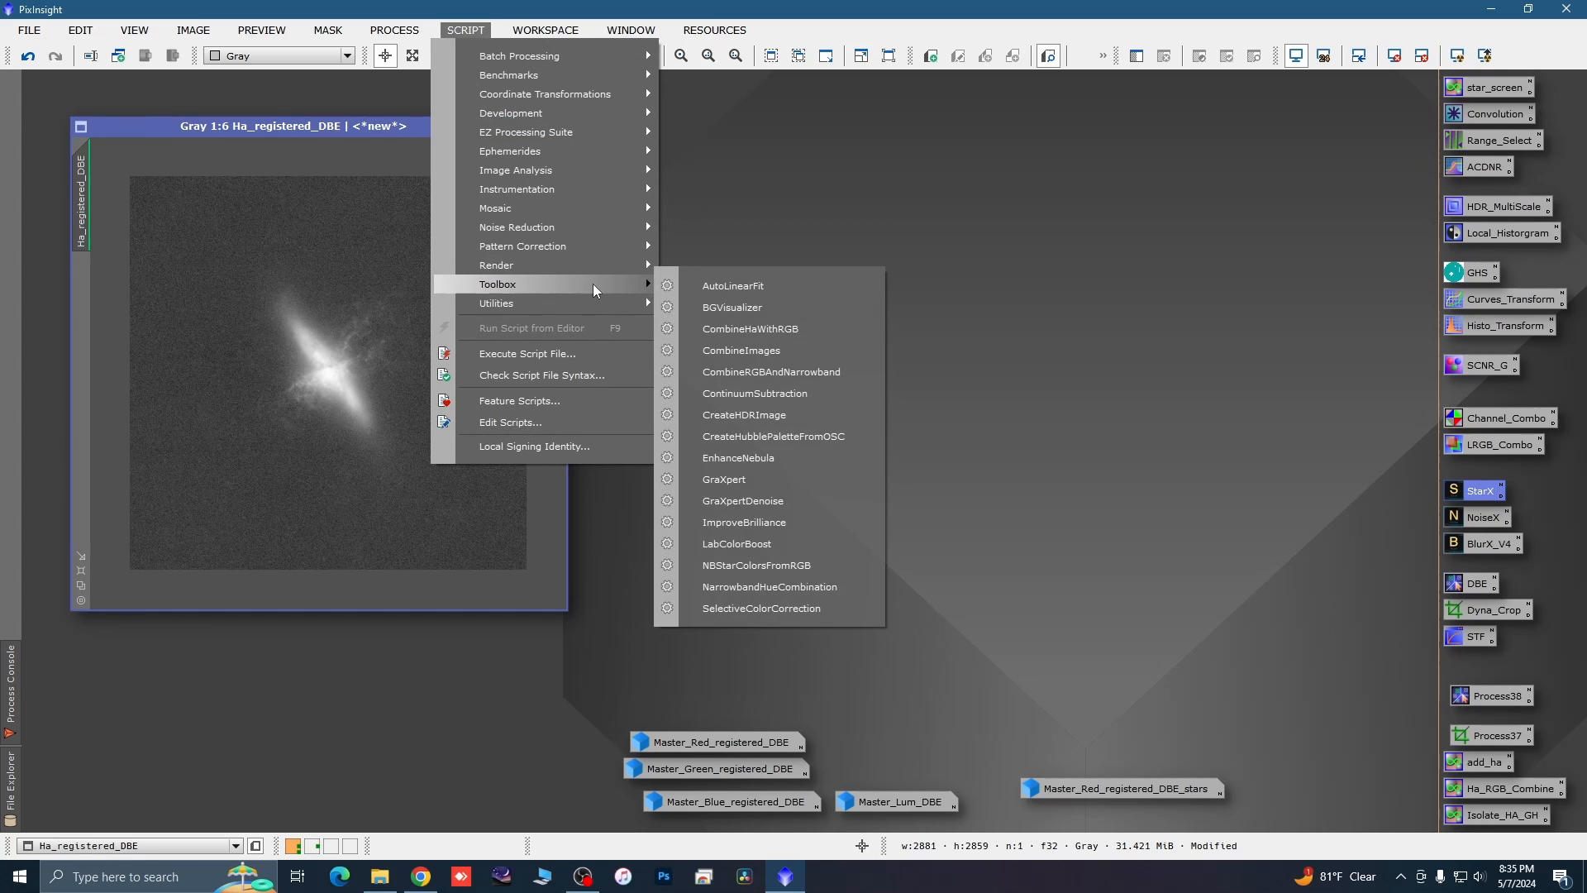
{"action": "left_click", "coordinate": [757, 401]}
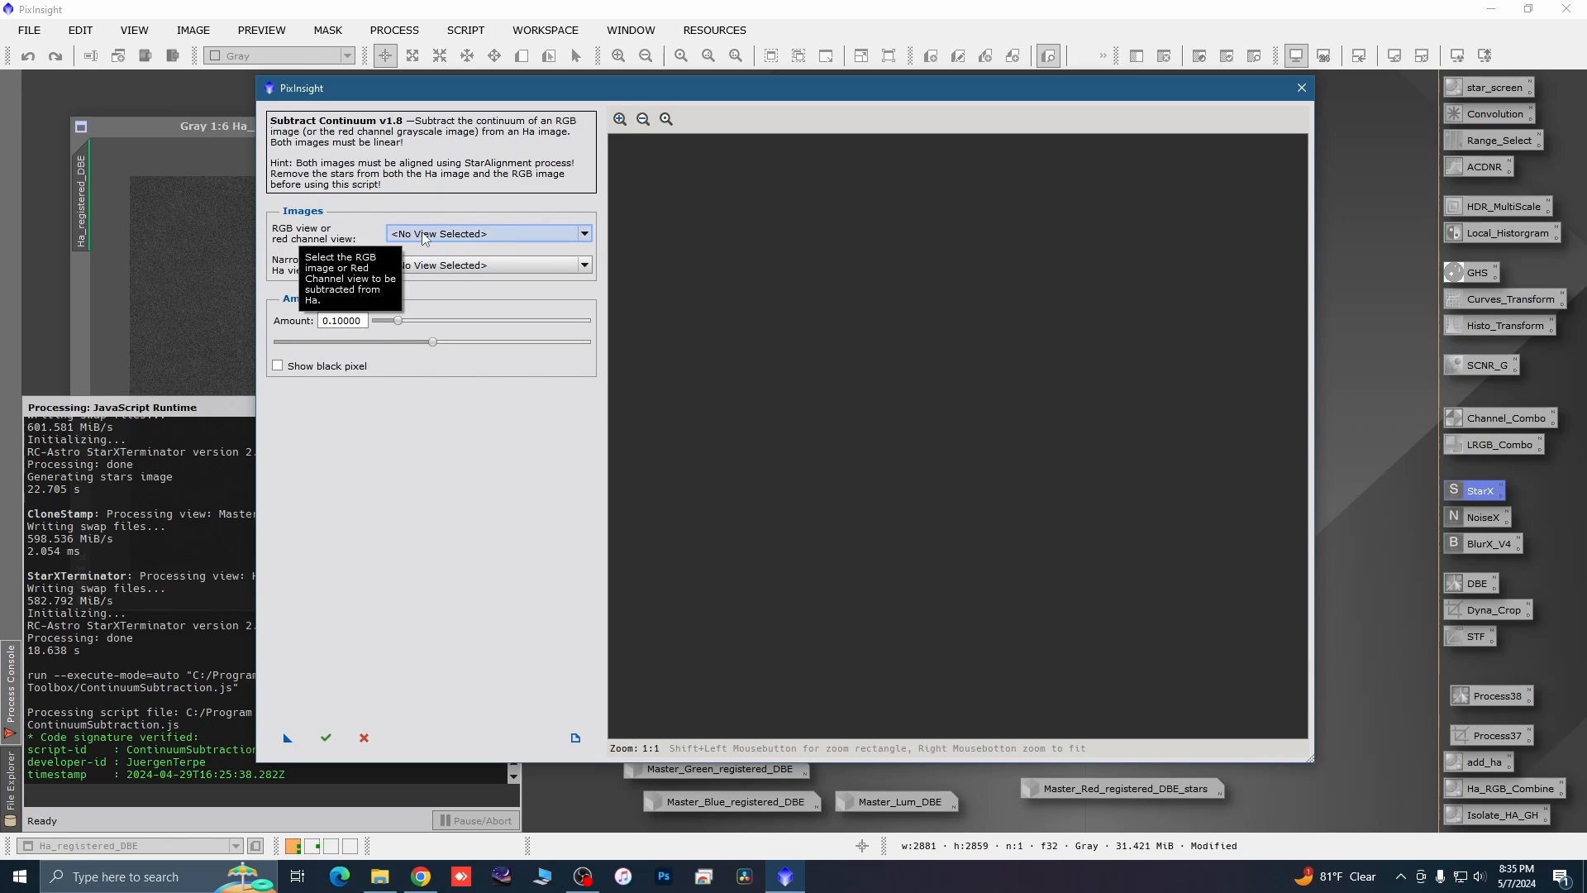
{"action": "left_click", "coordinate": [583, 233]}
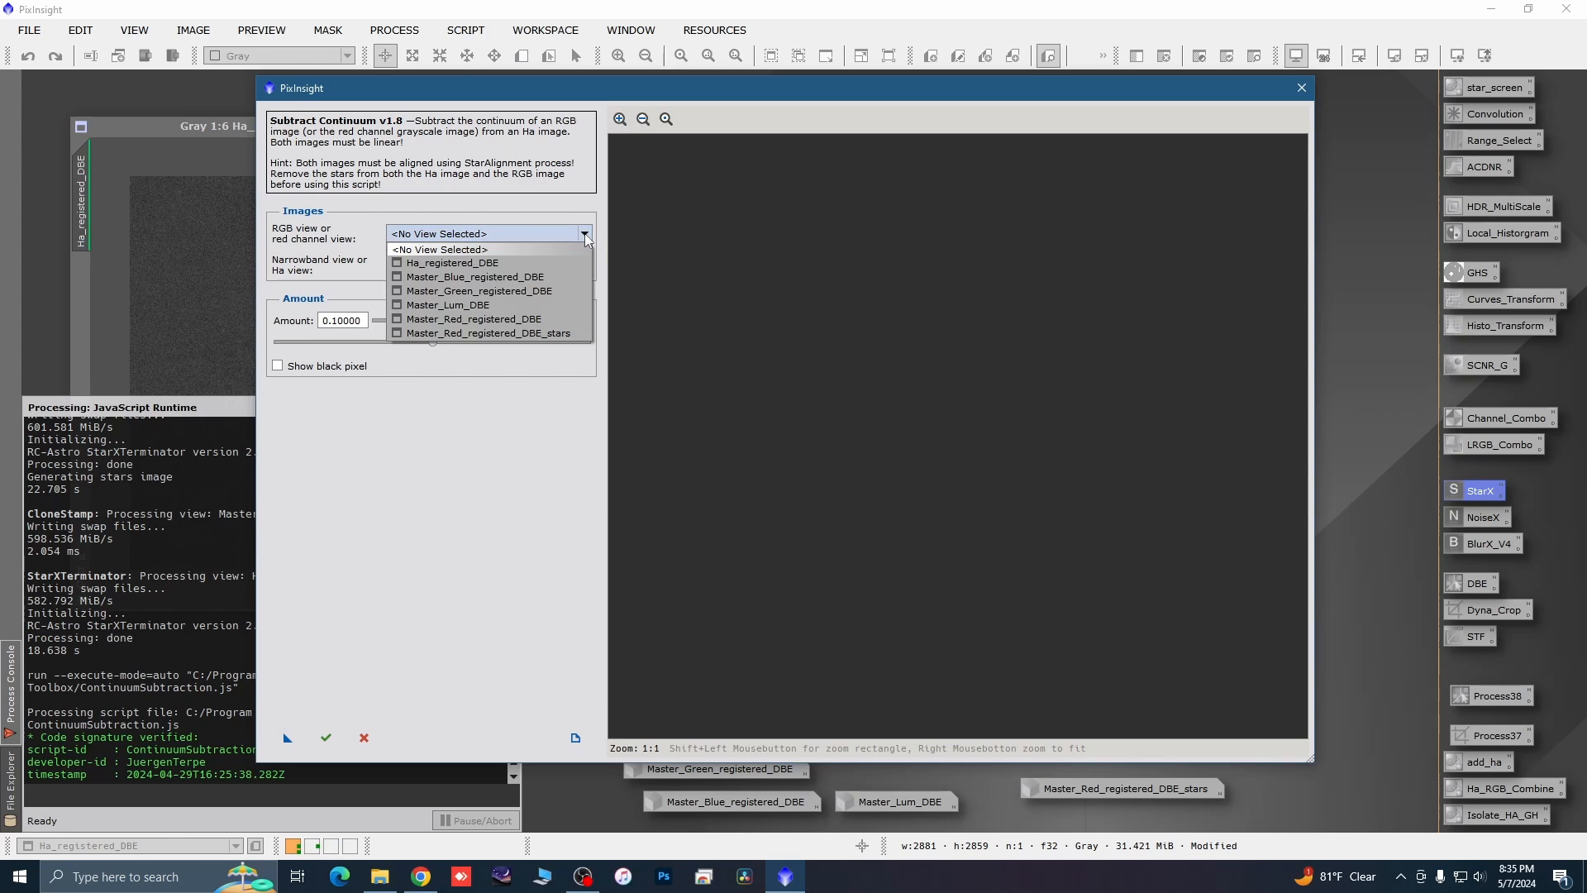
{"action": "left_click", "coordinate": [481, 319]}
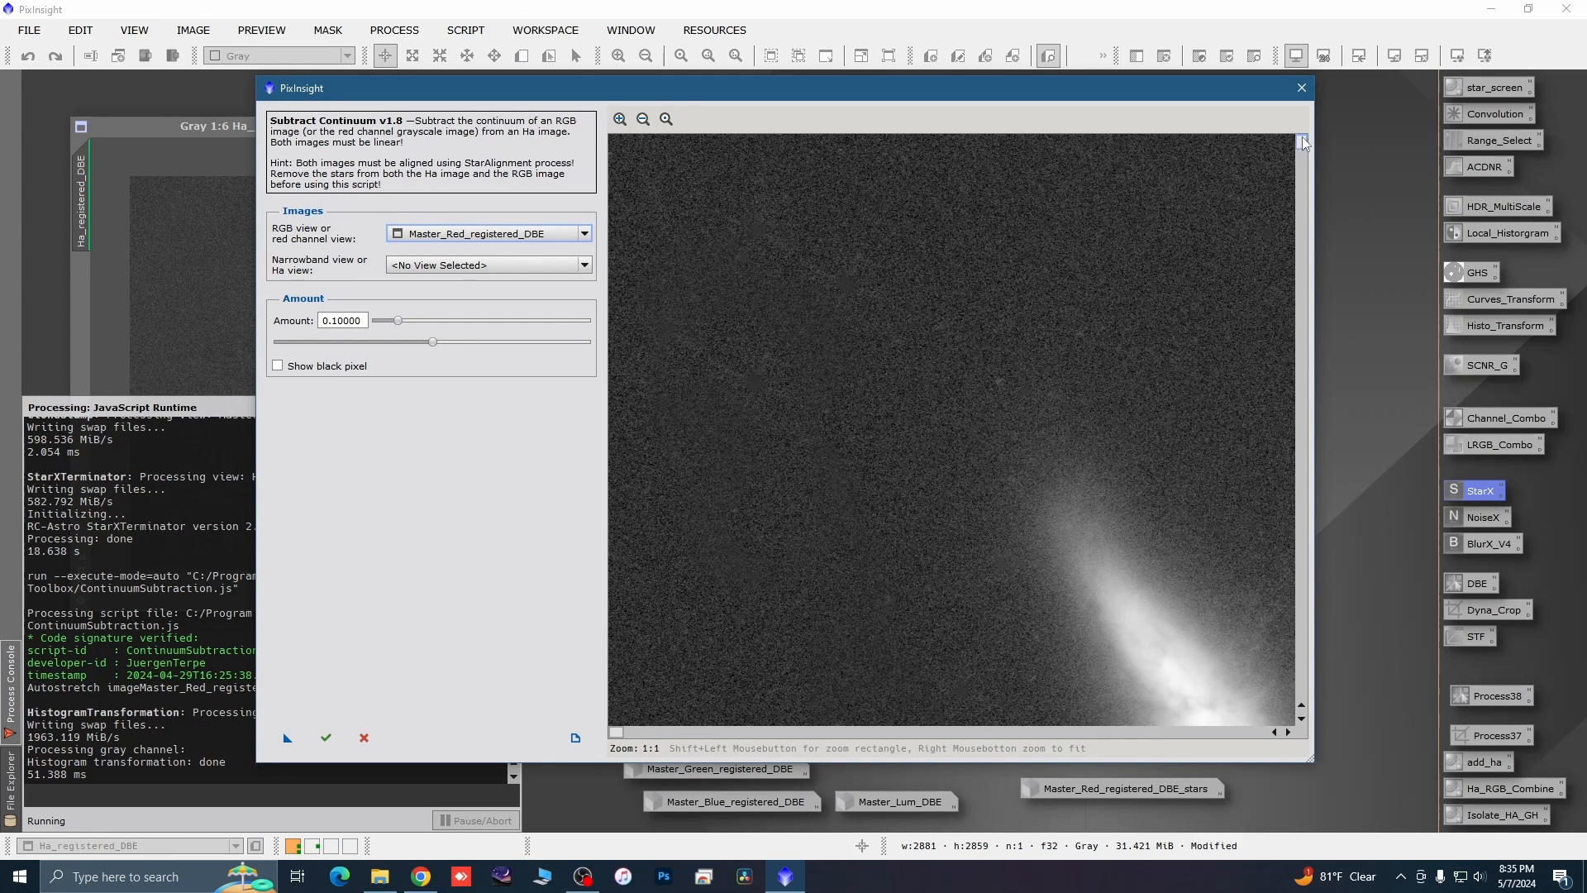
{"action": "left_click_drag", "start_coordinate": [1302, 143], "coordinate": [1302, 369]}
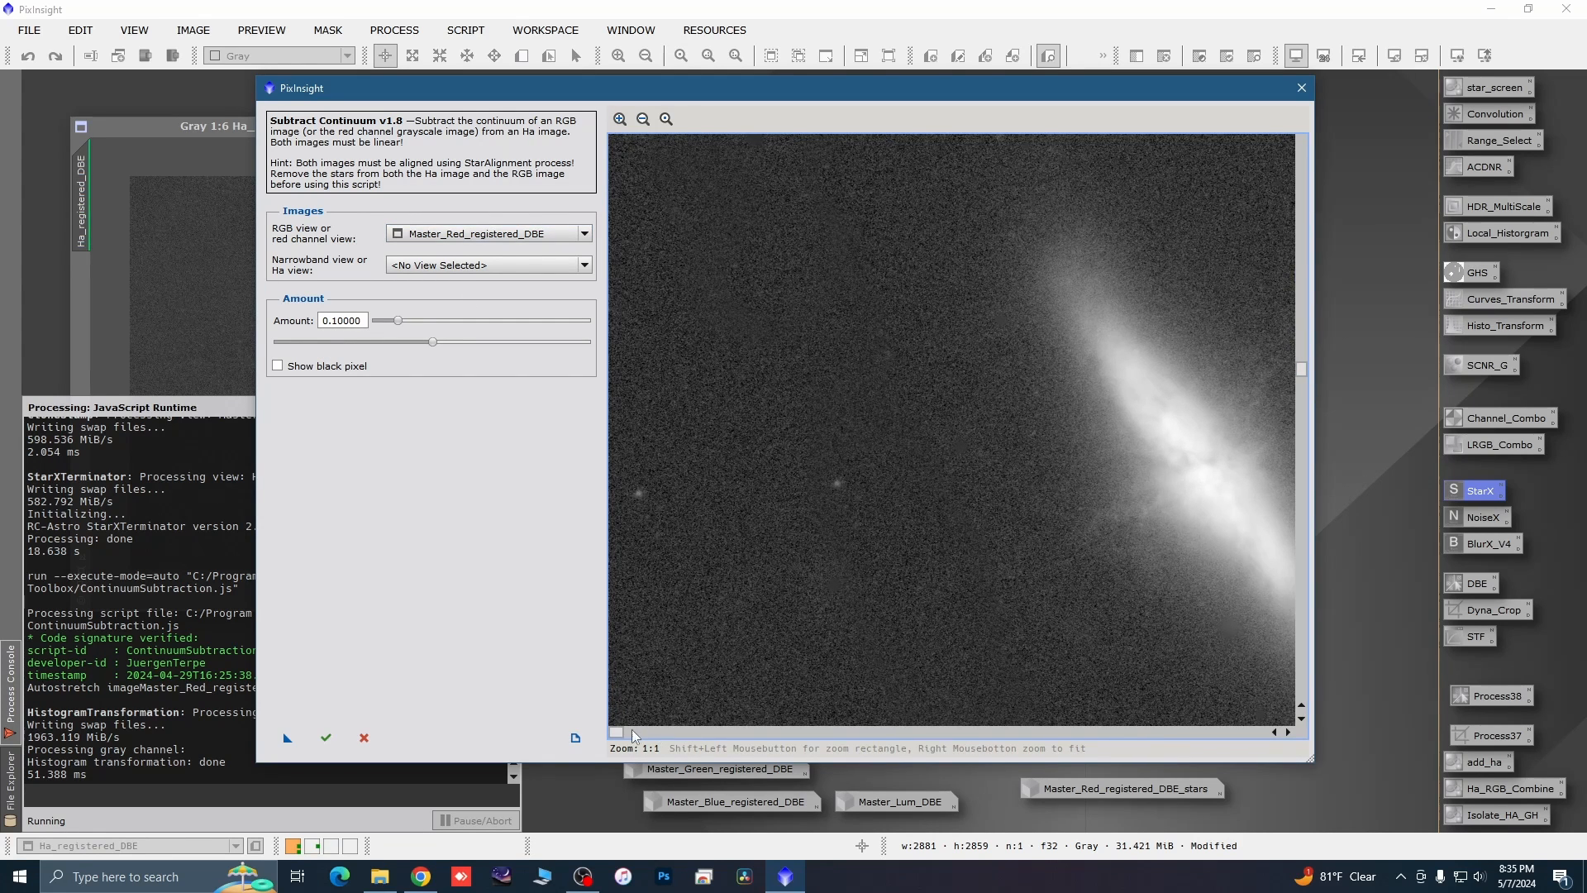
{"action": "left_click_drag", "start_coordinate": [620, 733], "coordinate": [960, 743]}
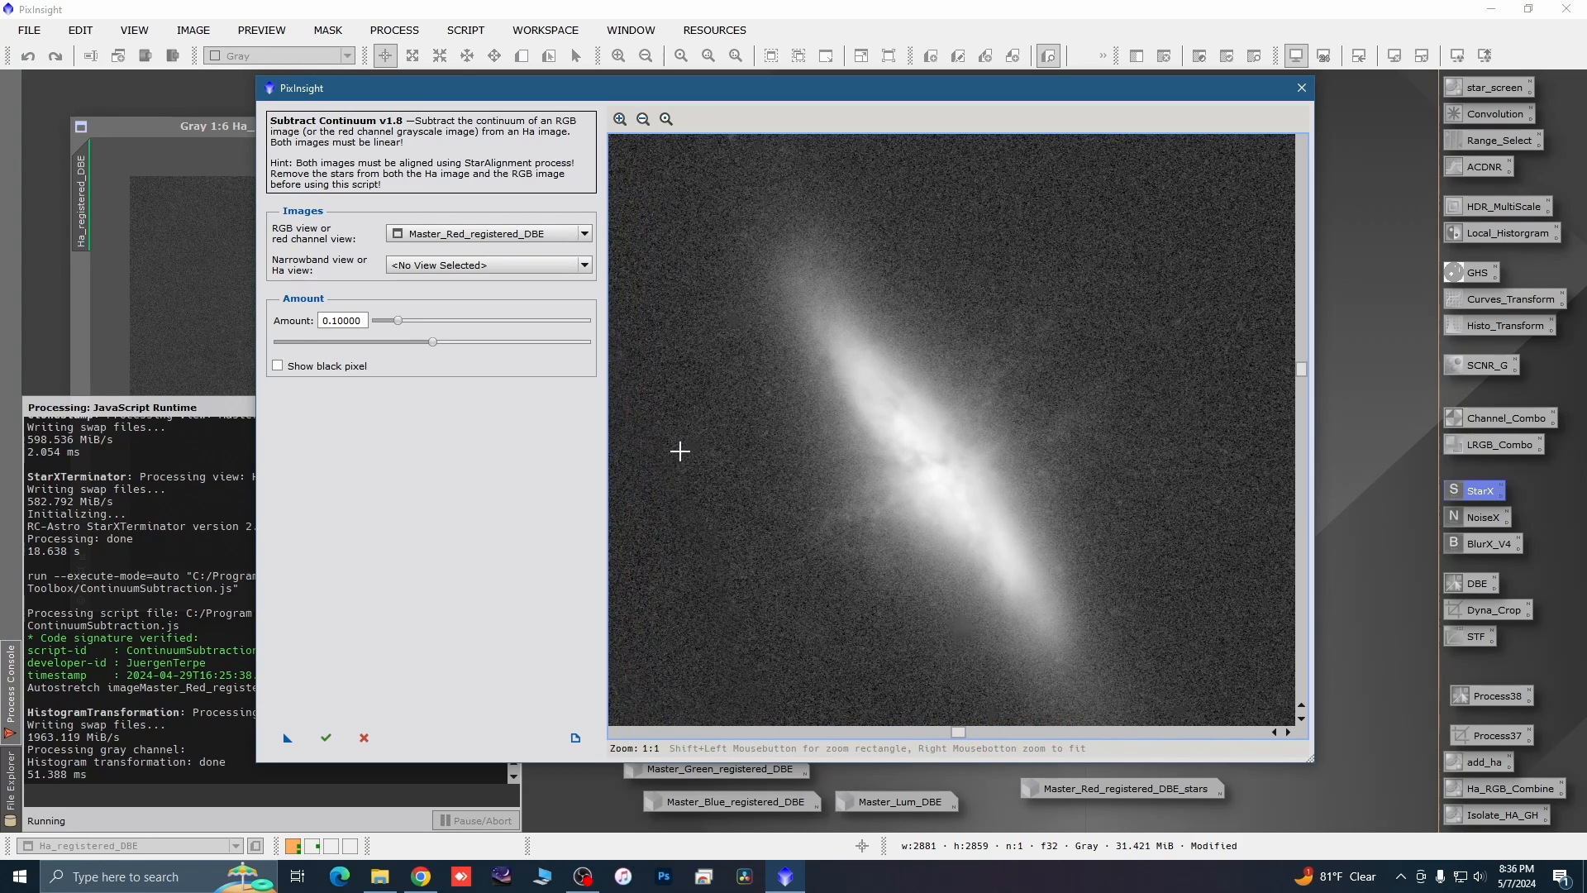
Choose Ha_registered_DBE as the narrowband view and raise the continuum subtraction amount to about 0.47.
{"action": "left_click", "coordinate": [585, 265]}
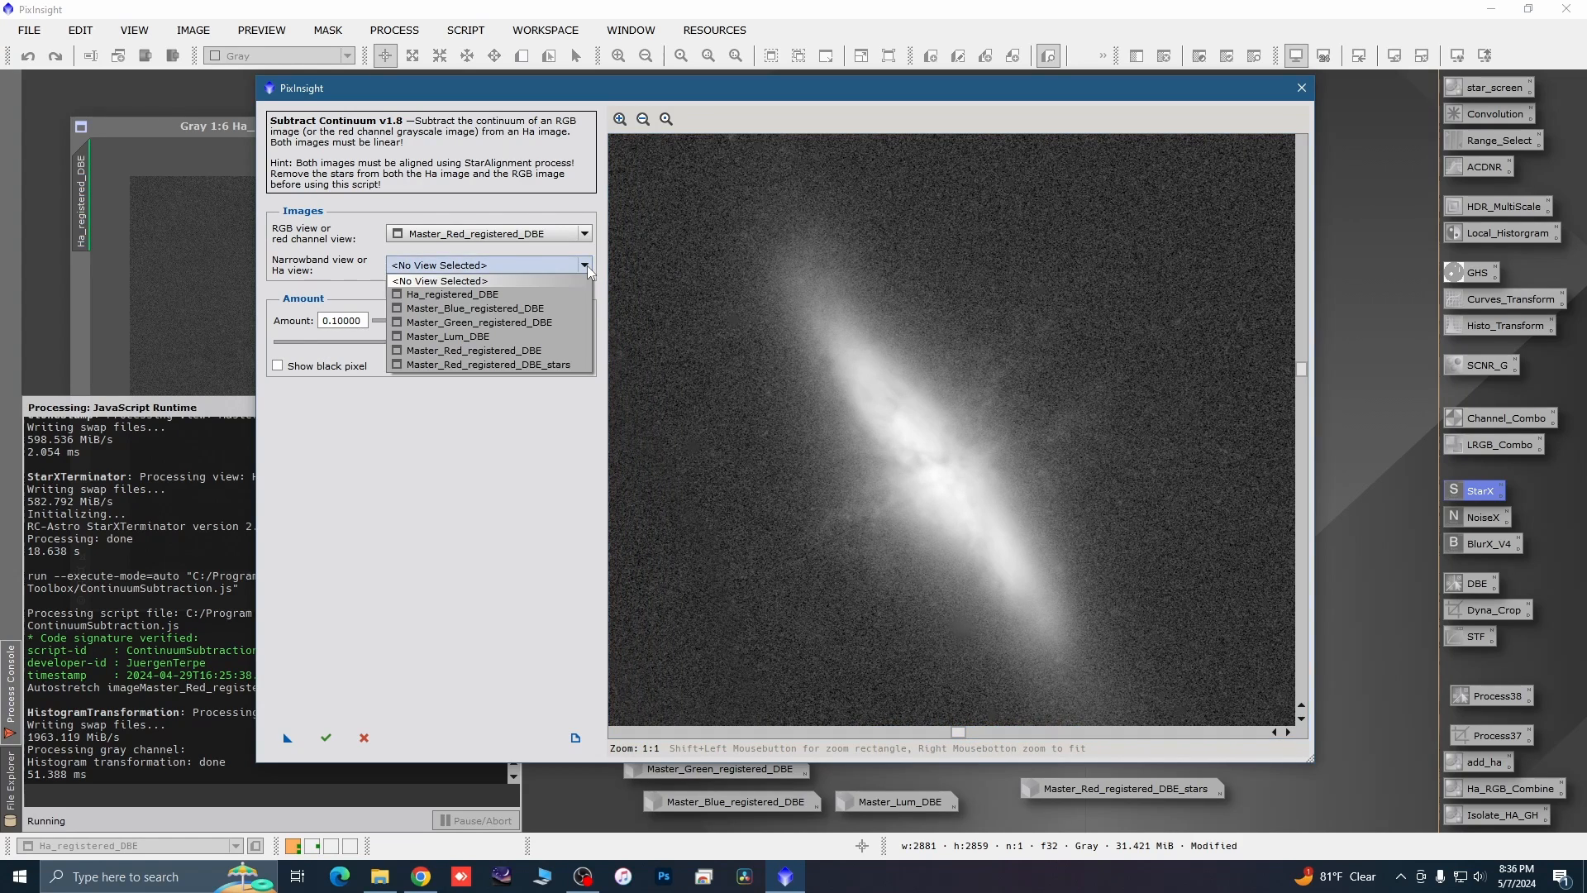
{"action": "left_click", "coordinate": [478, 296]}
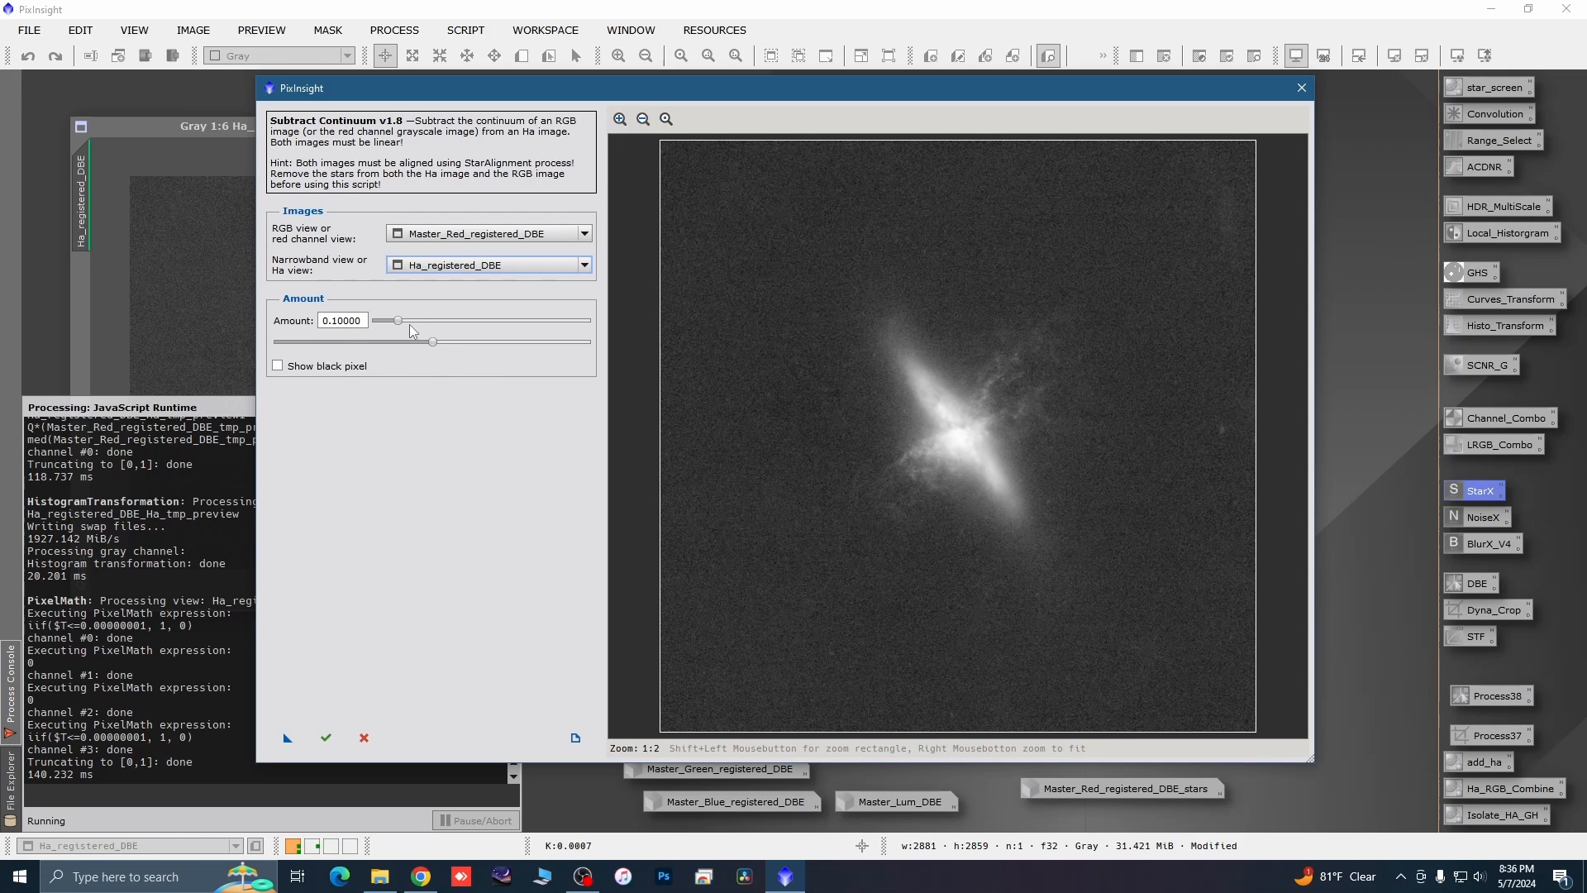
{"action": "left_click_drag", "start_coordinate": [400, 320], "coordinate": [414, 319]}
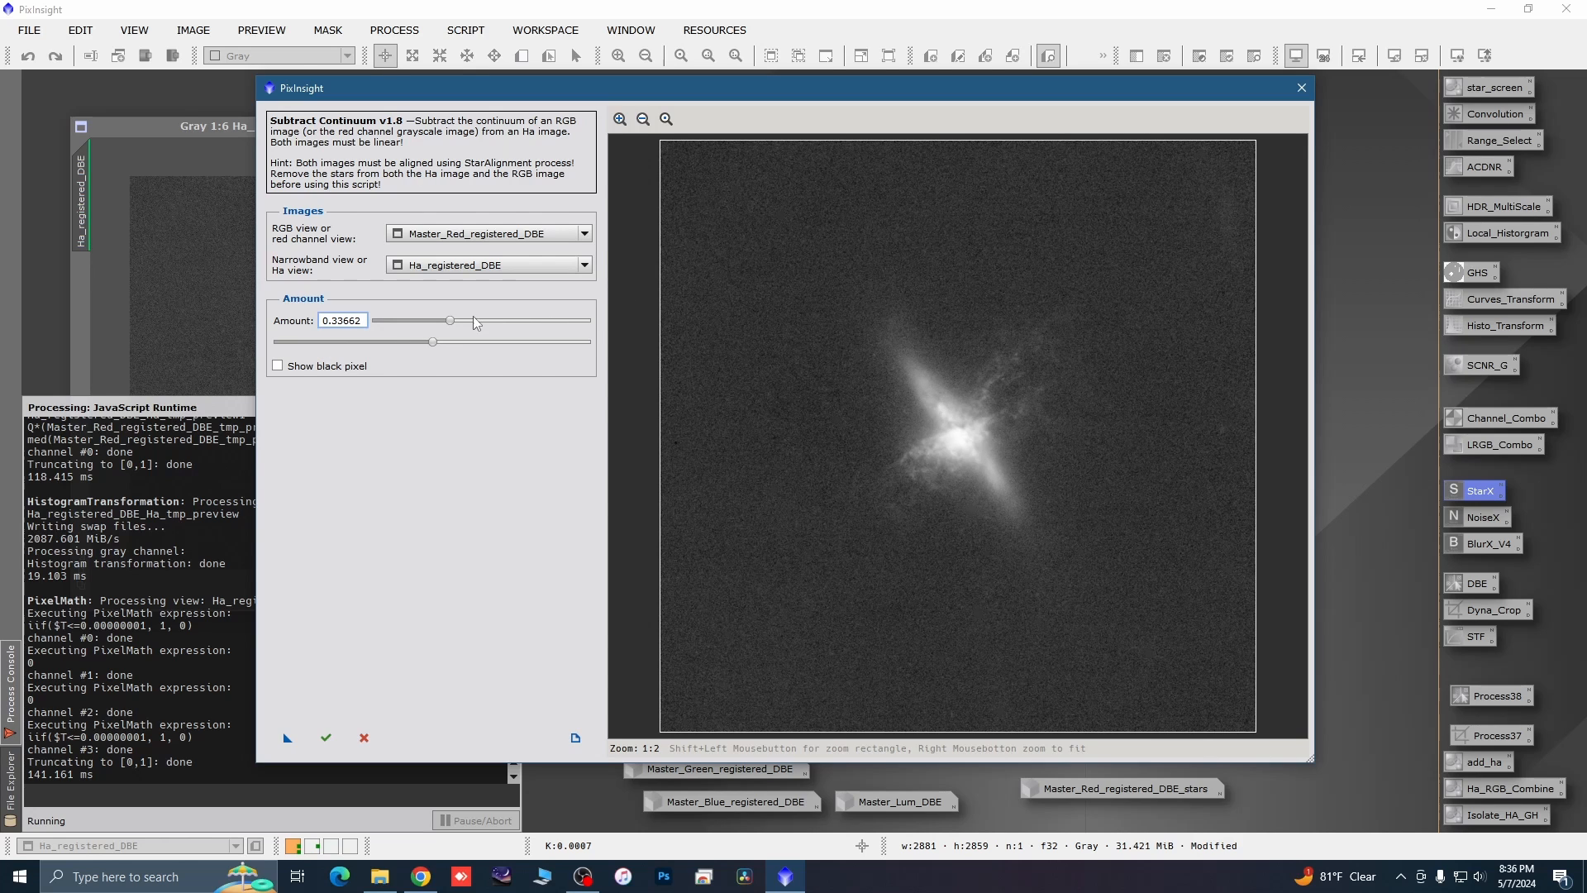
{"action": "left_click_drag", "start_coordinate": [453, 320], "coordinate": [480, 321]}
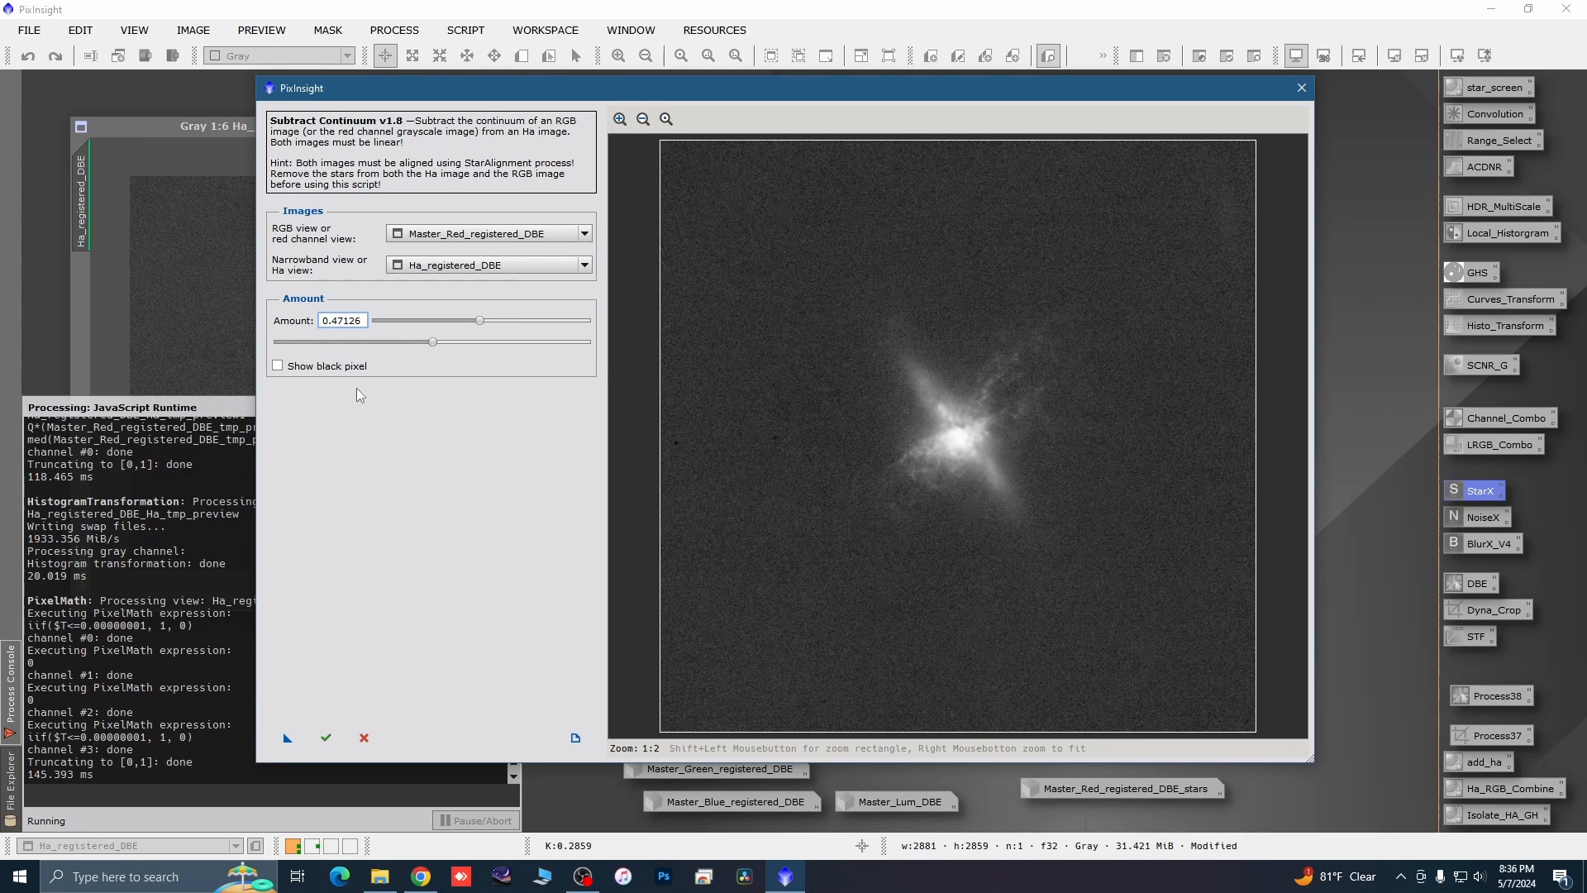
Enable Show black pixel and test higher subtraction amounts, settling at about 0.62.
{"action": "left_click", "coordinate": [279, 366]}
{"action": "left_click_drag", "start_coordinate": [480, 321], "coordinate": [505, 324]}
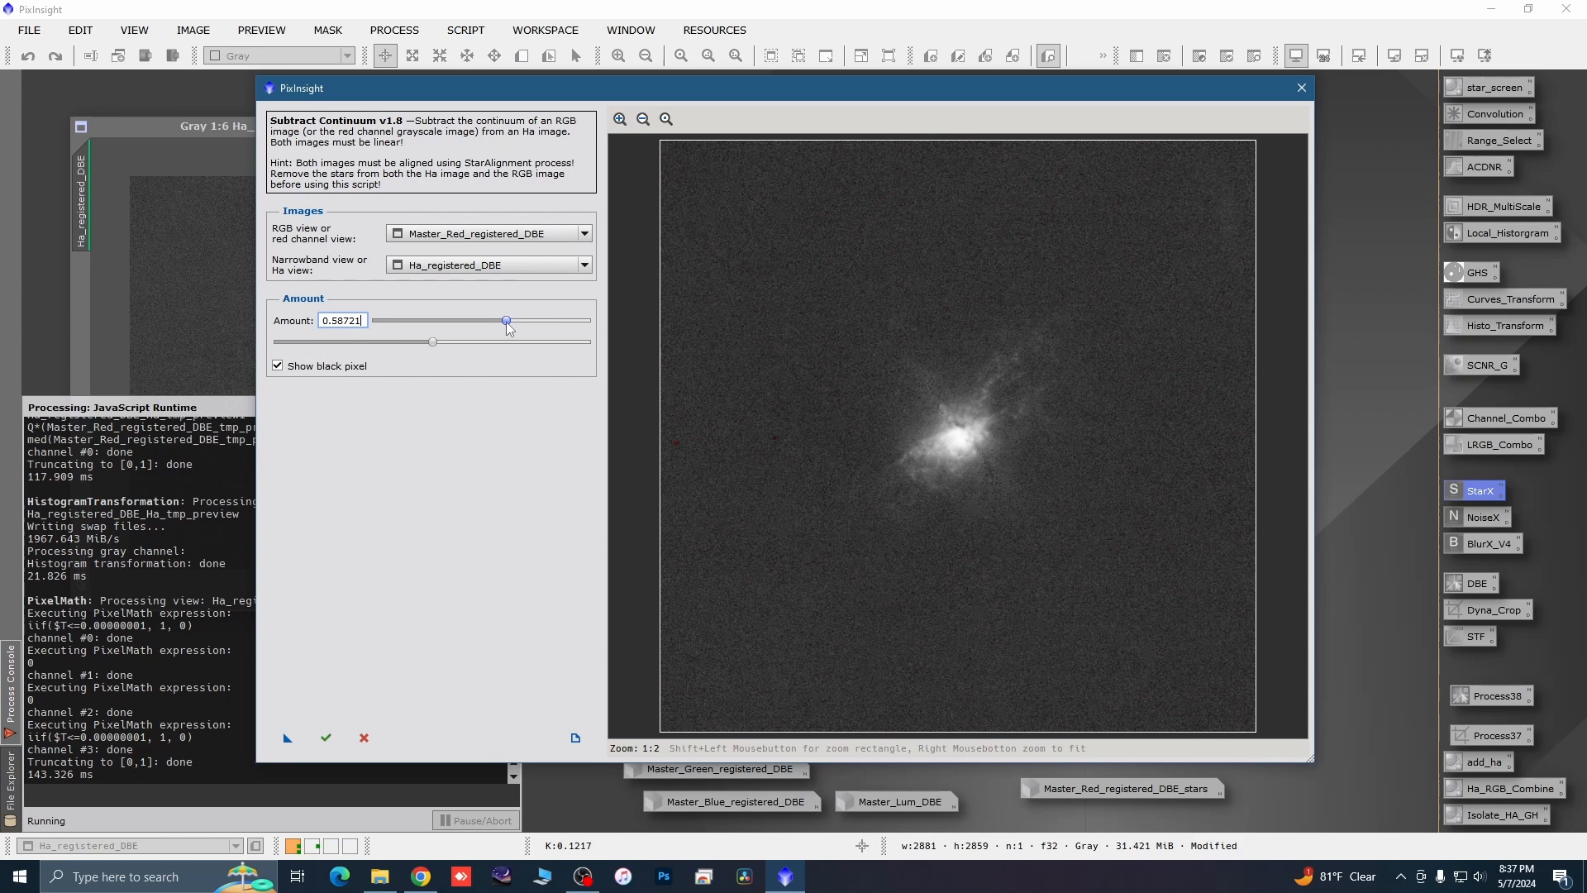
{"action": "left_click_drag", "start_coordinate": [506, 320], "coordinate": [527, 321]}
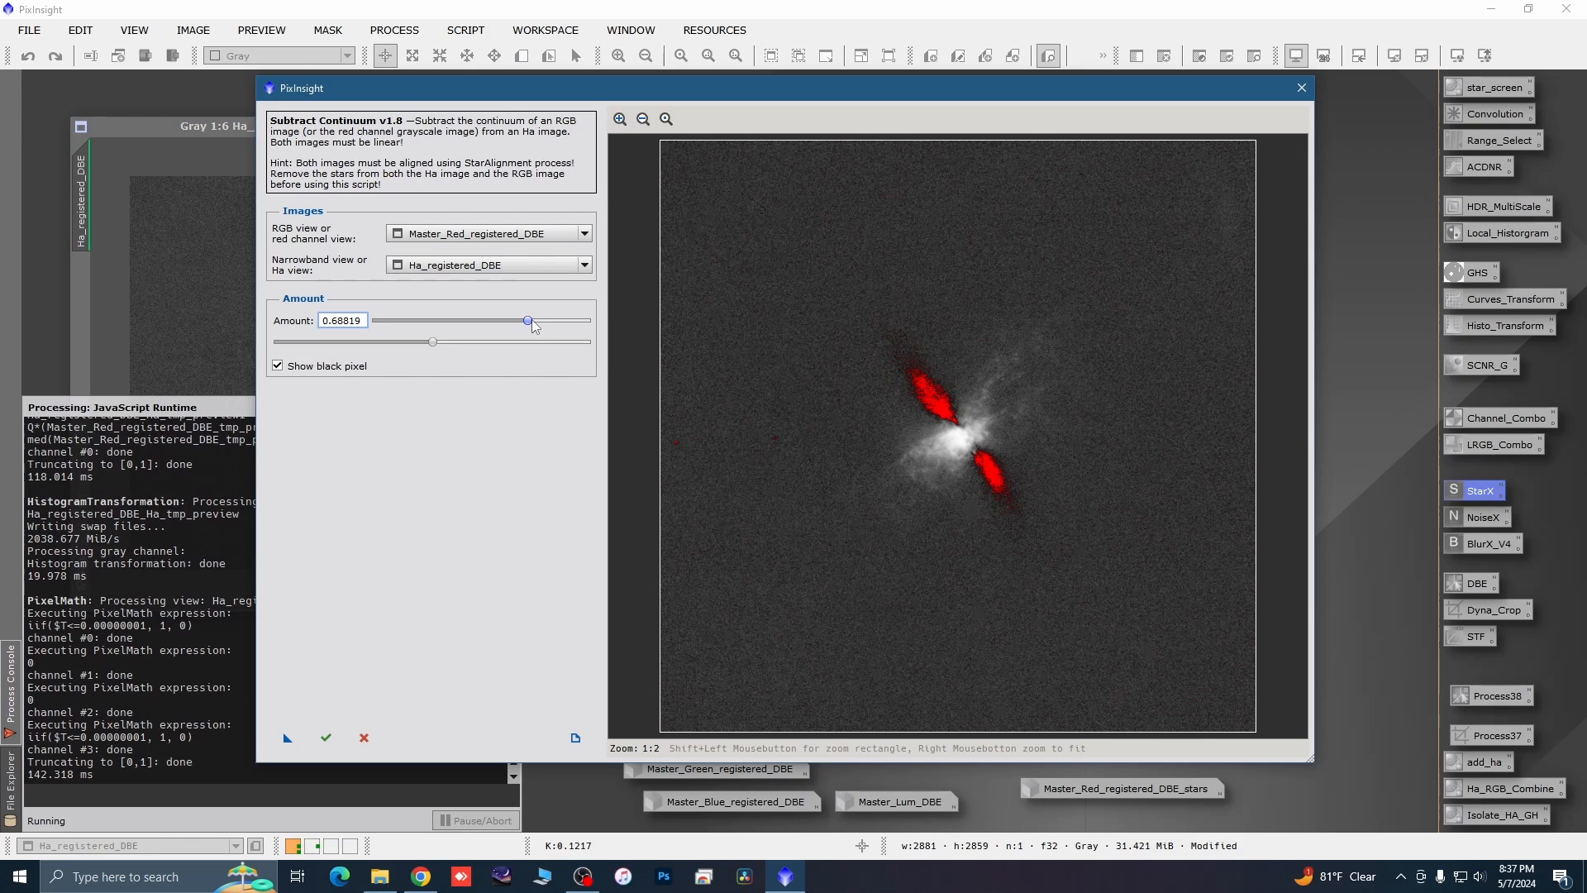
{"action": "left_click_drag", "start_coordinate": [526, 320], "coordinate": [513, 320]}
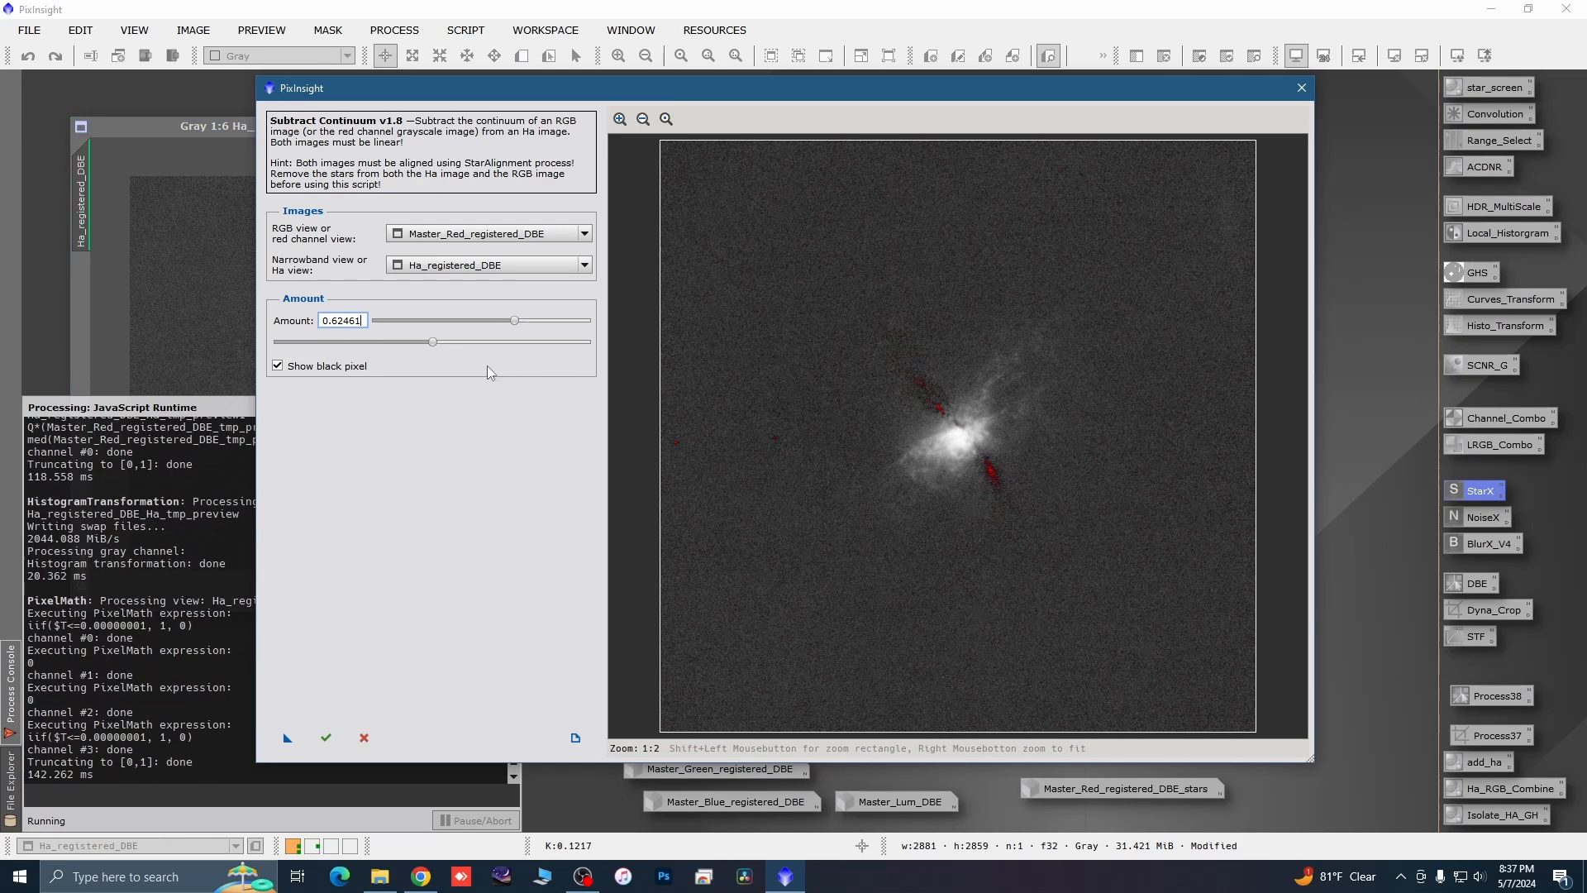
Fine-tune the subtraction amount down to about 0.60 and run the continuum subtraction.
{"action": "left_click_drag", "start_coordinate": [435, 344], "coordinate": [364, 342]}
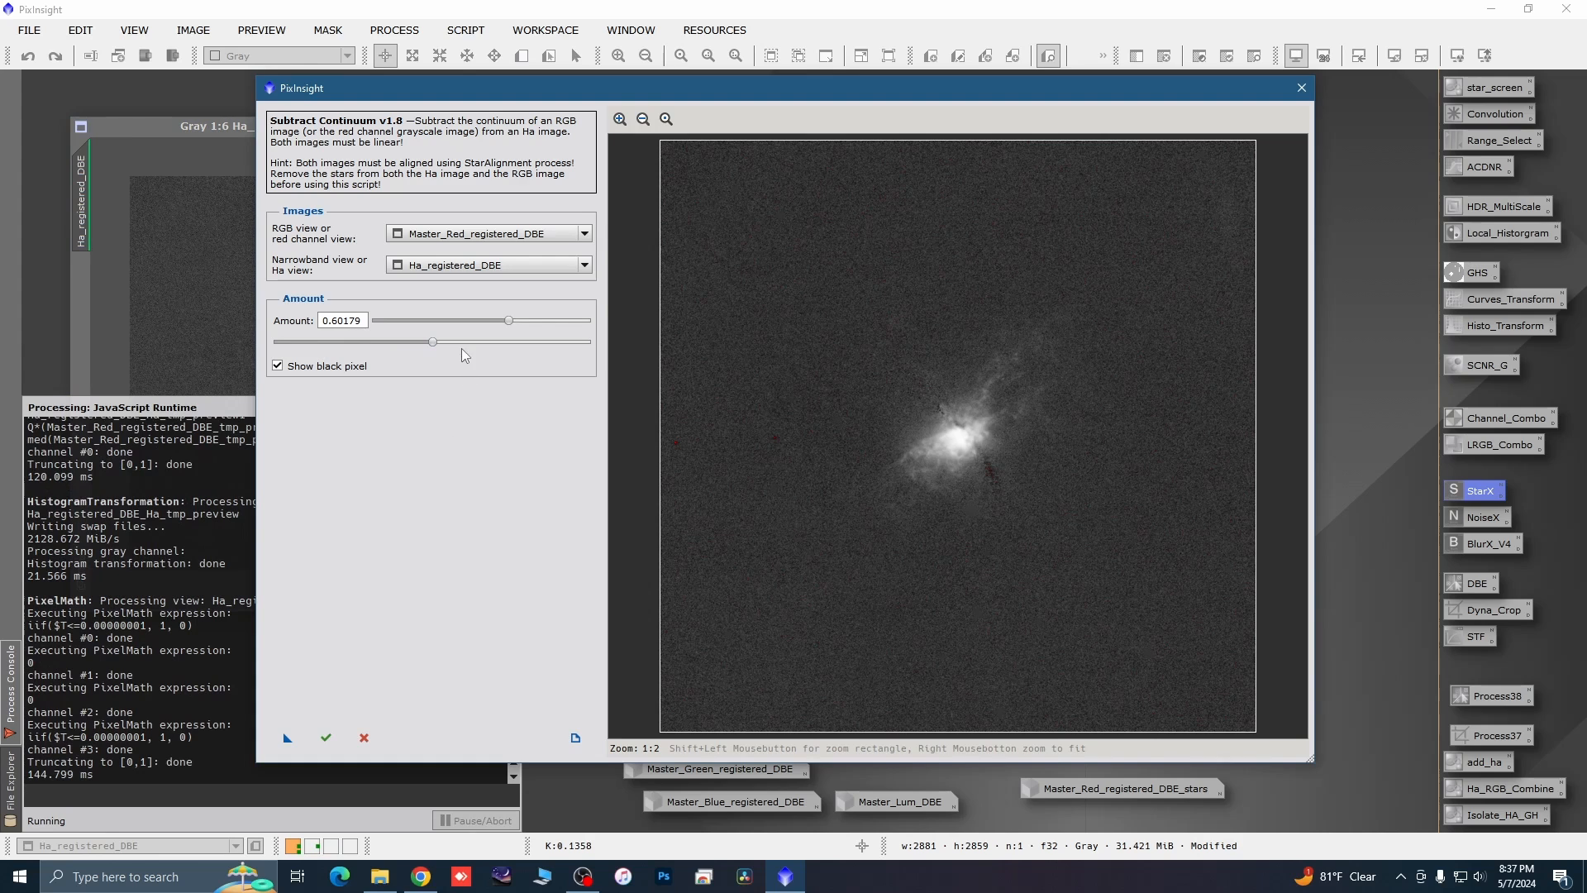
{"action": "left_click_drag", "start_coordinate": [434, 342], "coordinate": [401, 343]}
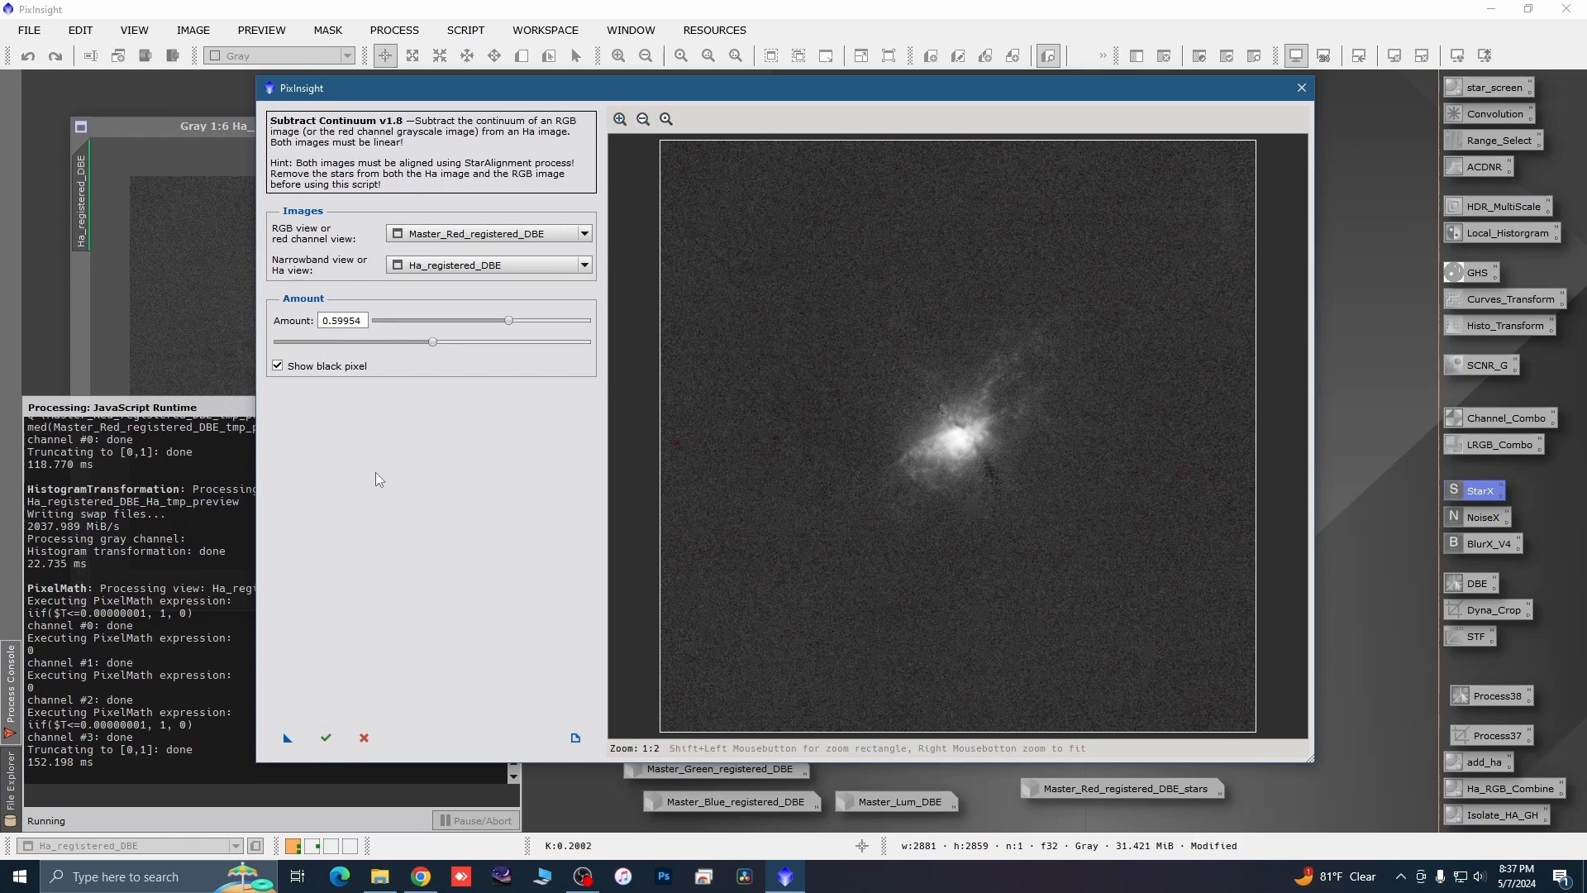
{"action": "left_click_drag", "start_coordinate": [434, 341], "coordinate": [432, 341]}
{"action": "left_click", "coordinate": [326, 738]}
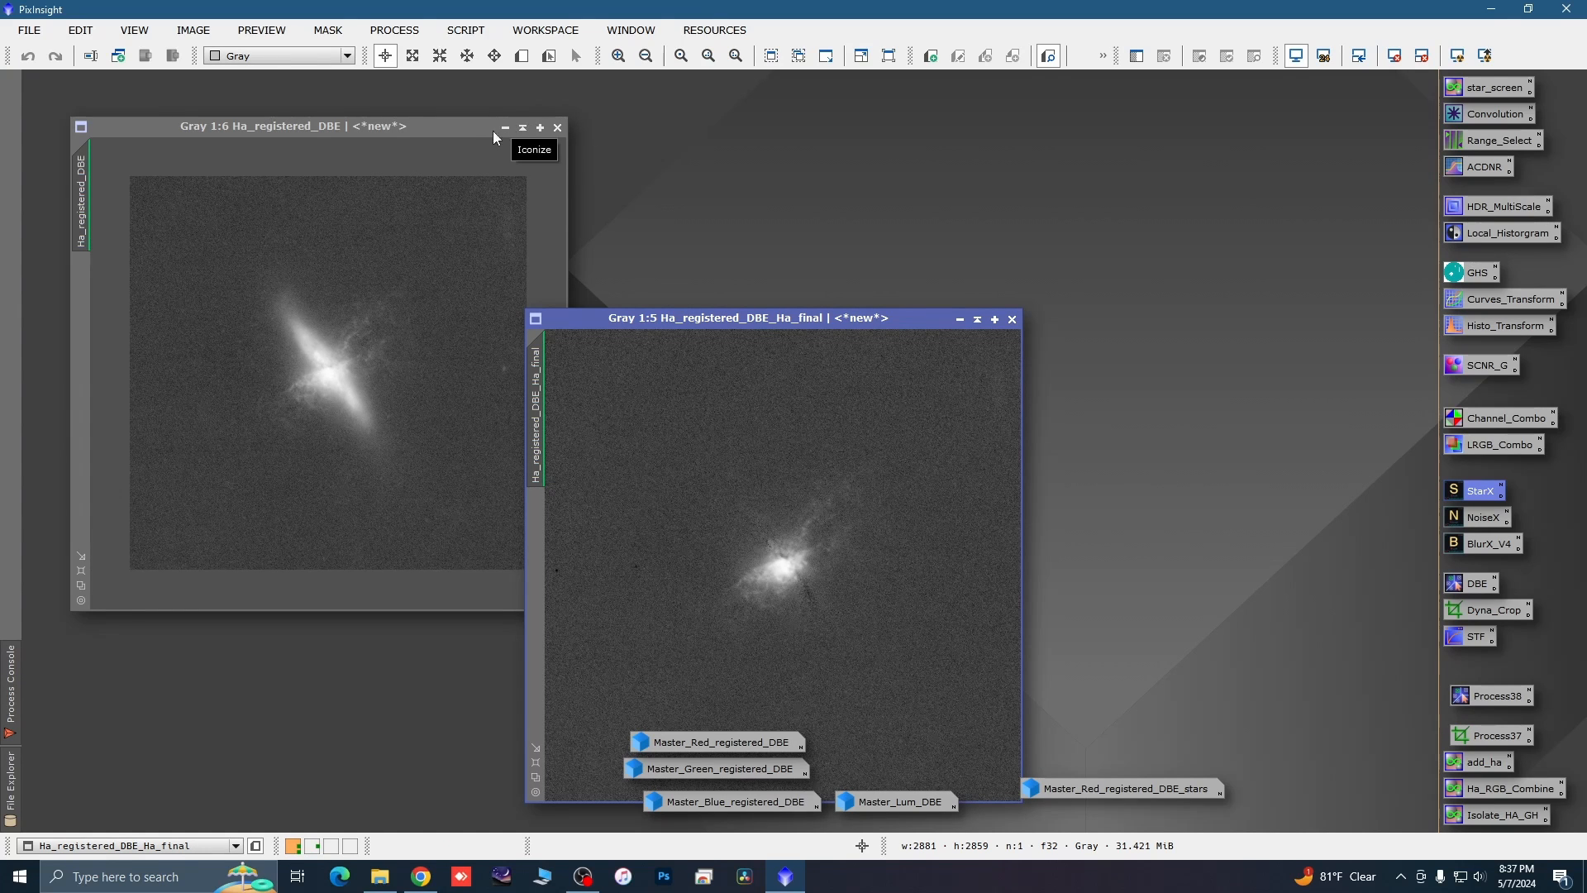
Place the subtracted and original Ha images side by side for comparison, and minimize Ha_registered_DBE.
{"action": "left_click_drag", "start_coordinate": [470, 128], "coordinate": [1093, 154]}
{"action": "left_click_drag", "start_coordinate": [624, 314], "coordinate": [269, 152]}
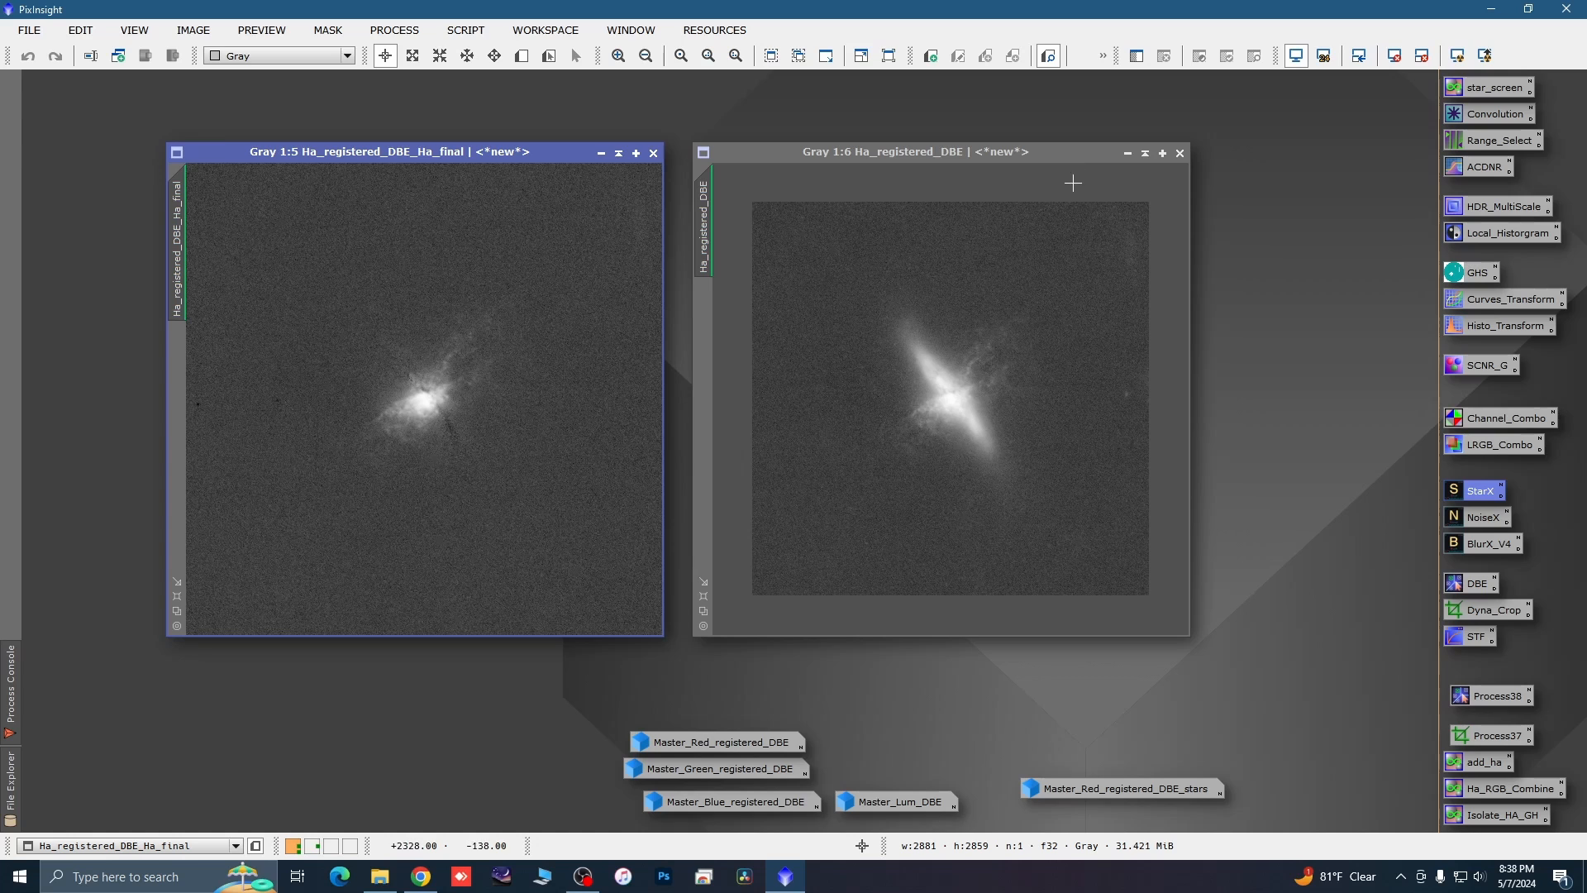
{"action": "left_click", "coordinate": [1127, 153]}
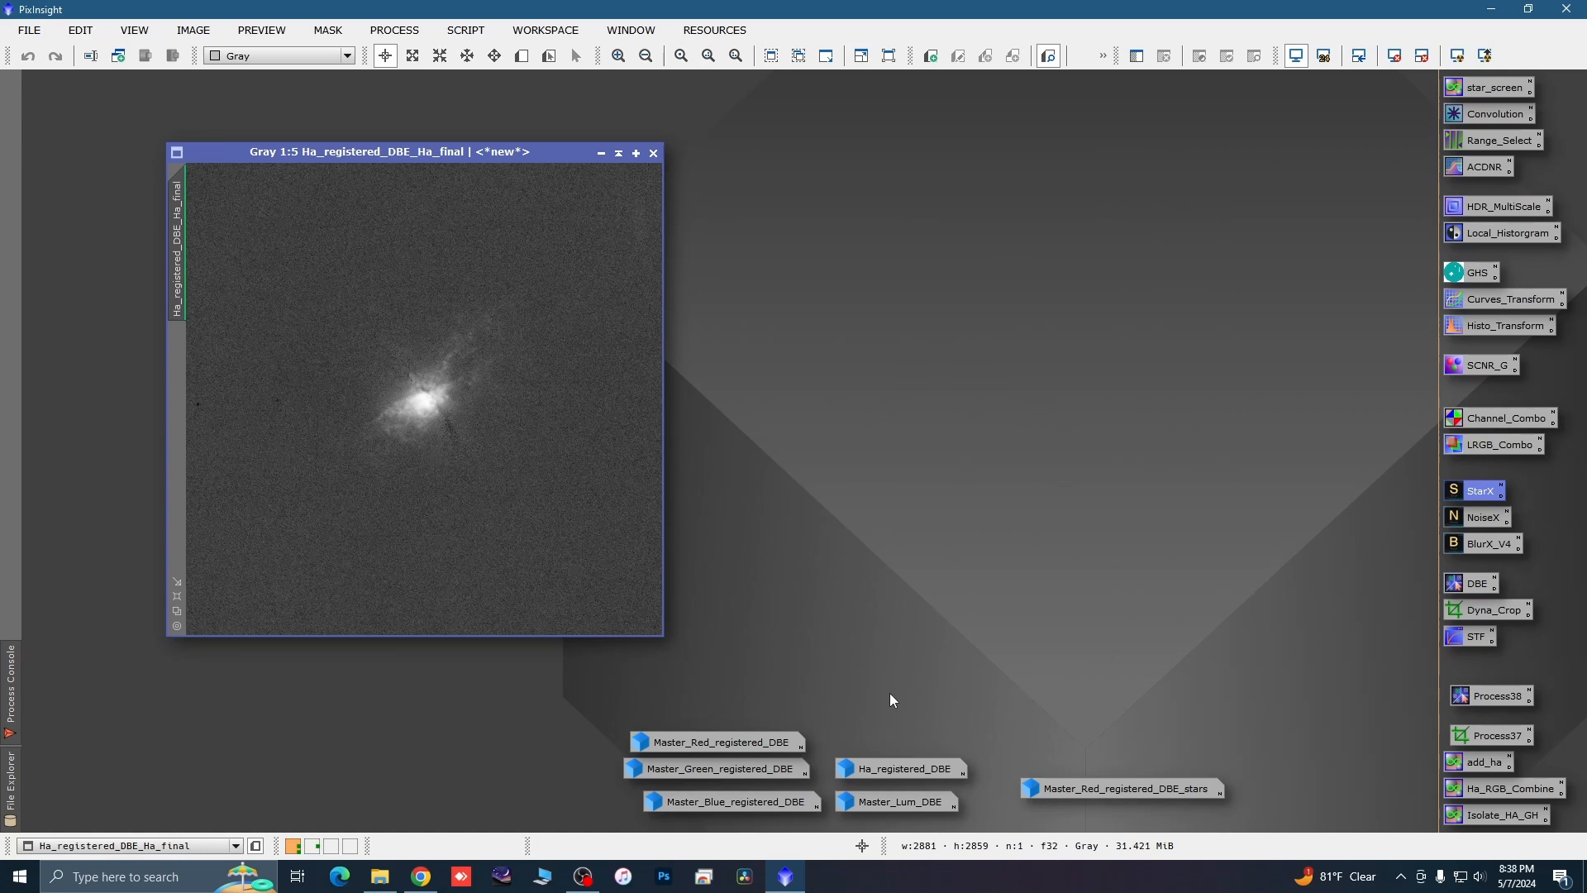
Rename the continuum-subtracted Ha image as new_ha, minimize it and park it beside the other minimized images.
{"action": "double_click", "coordinate": [176, 284]}
{"action": "type", "text": "new"}
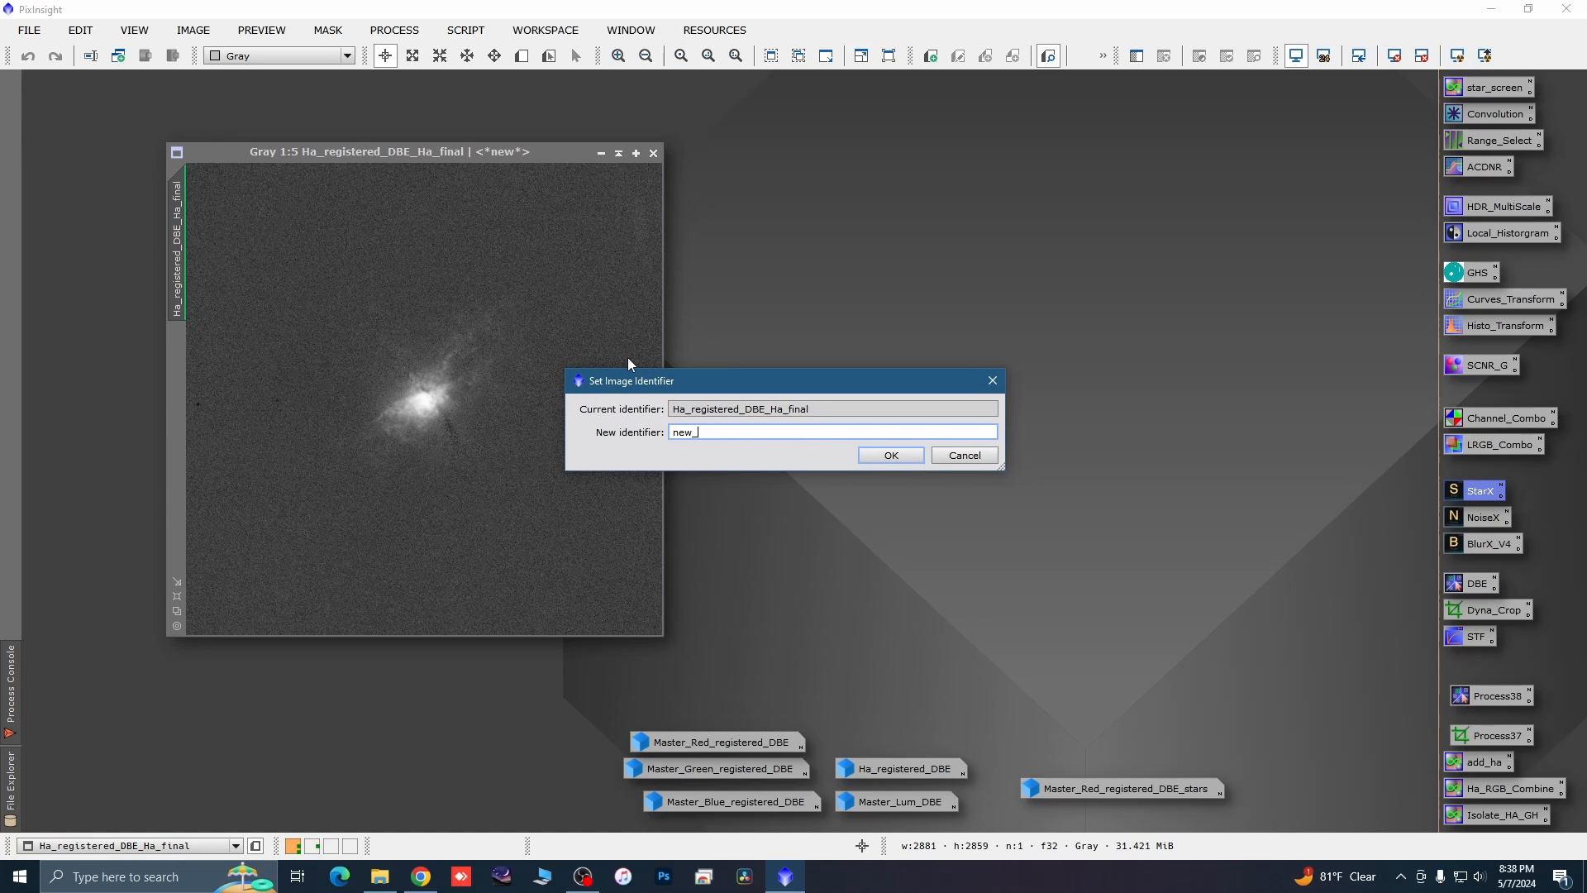
{"action": "type", "text": "_ha"}
{"action": "left_click", "coordinate": [892, 453]}
{"action": "left_click", "coordinate": [601, 153]}
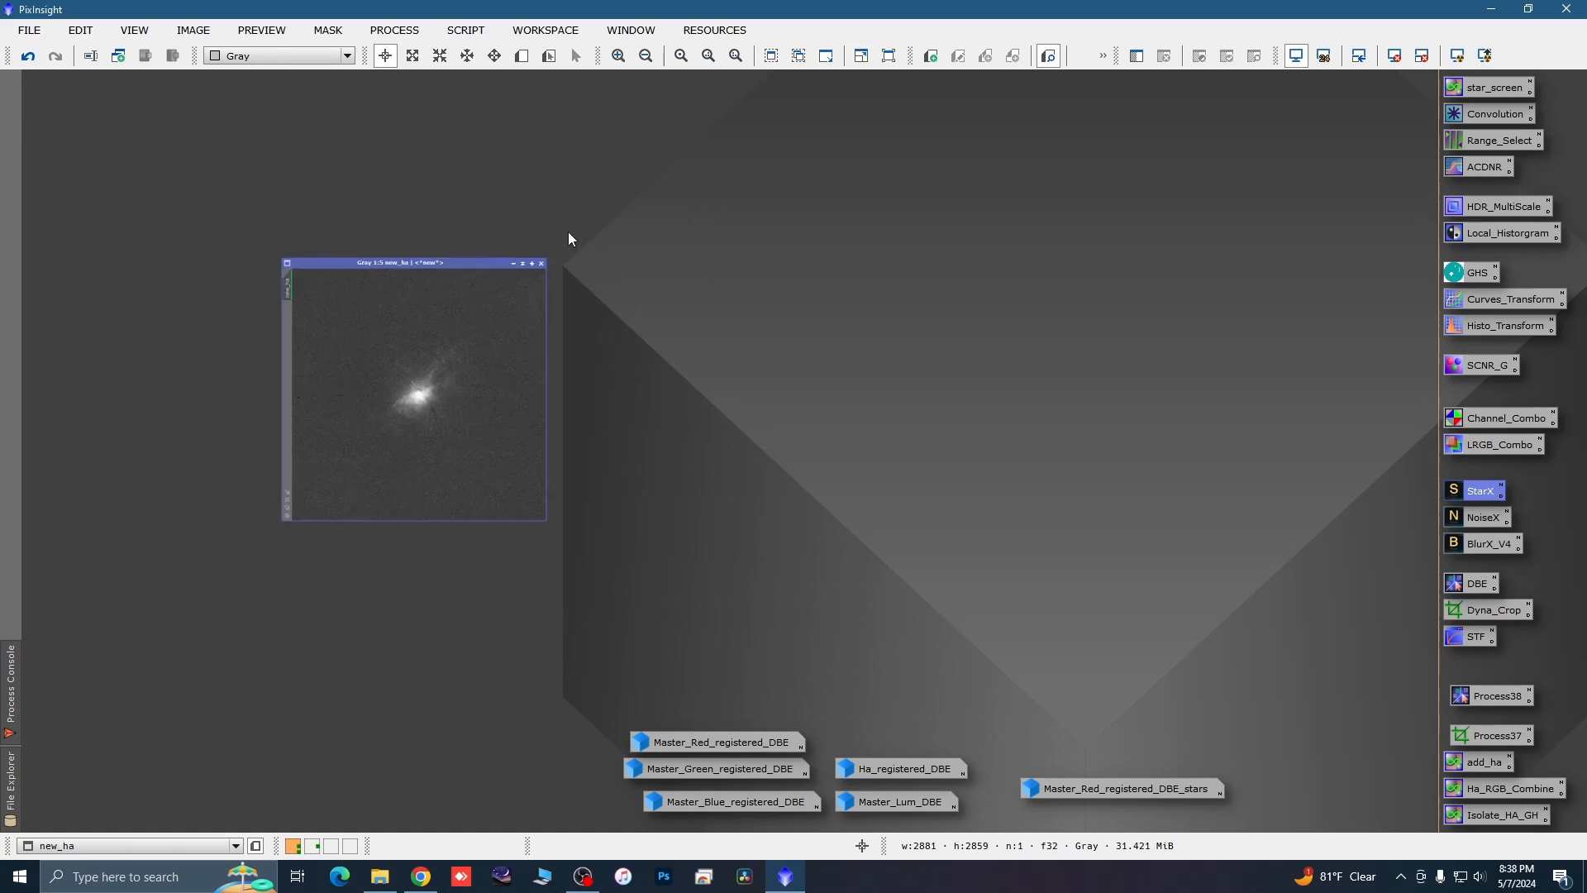
{"action": "left_click_drag", "start_coordinate": [430, 397], "coordinate": [529, 807]}
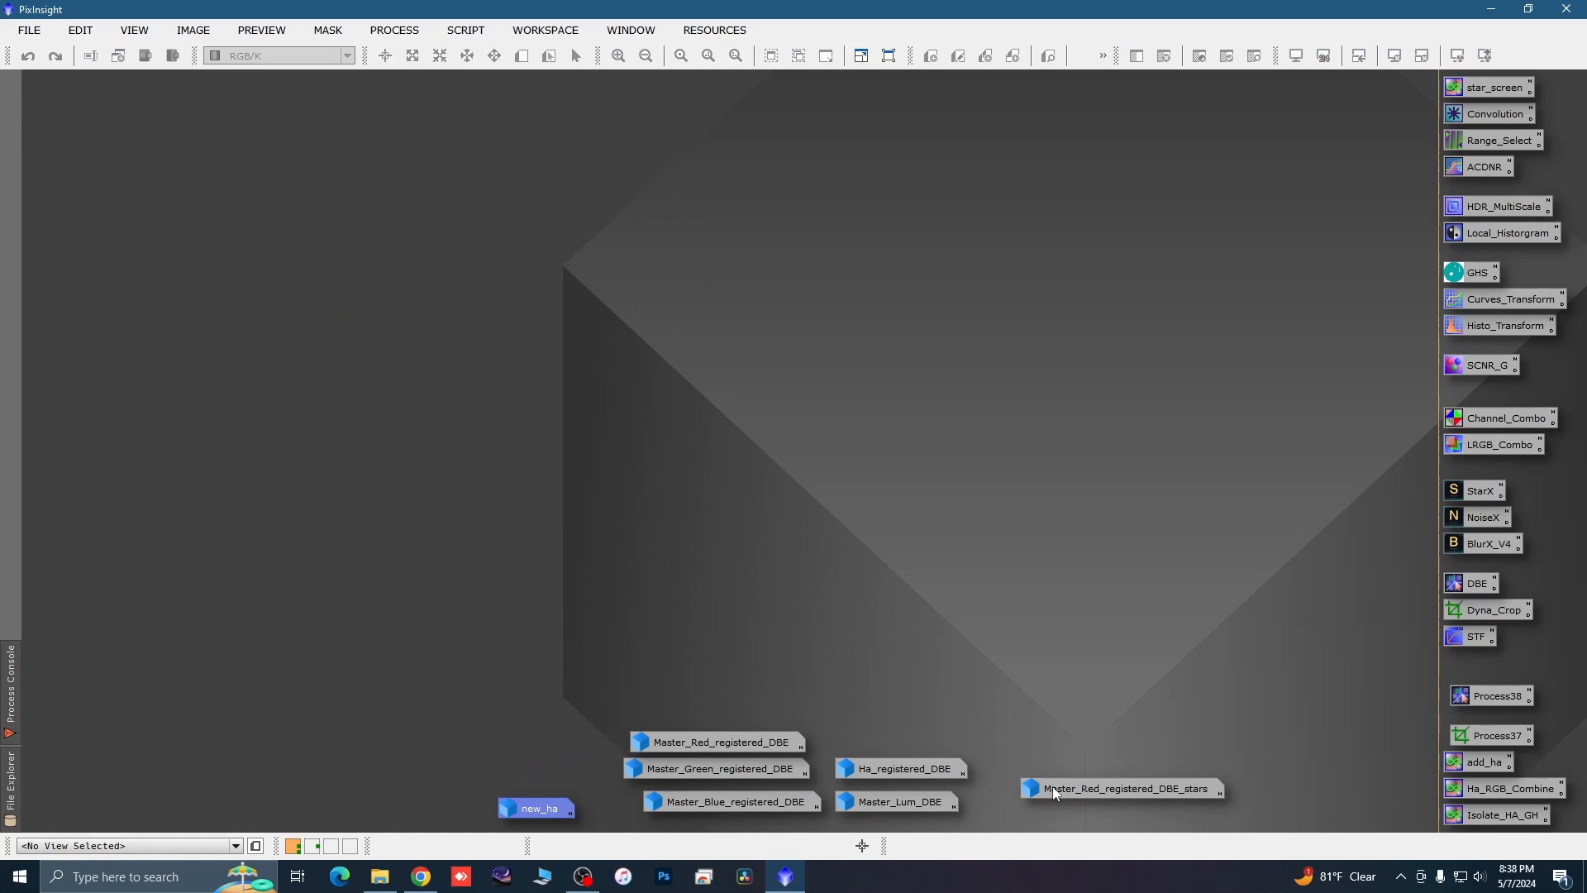
Open the saved add_ha PixelMath process, review its expression for adding new_ha to the target, and close it.
{"action": "double_click", "coordinate": [1465, 761]}
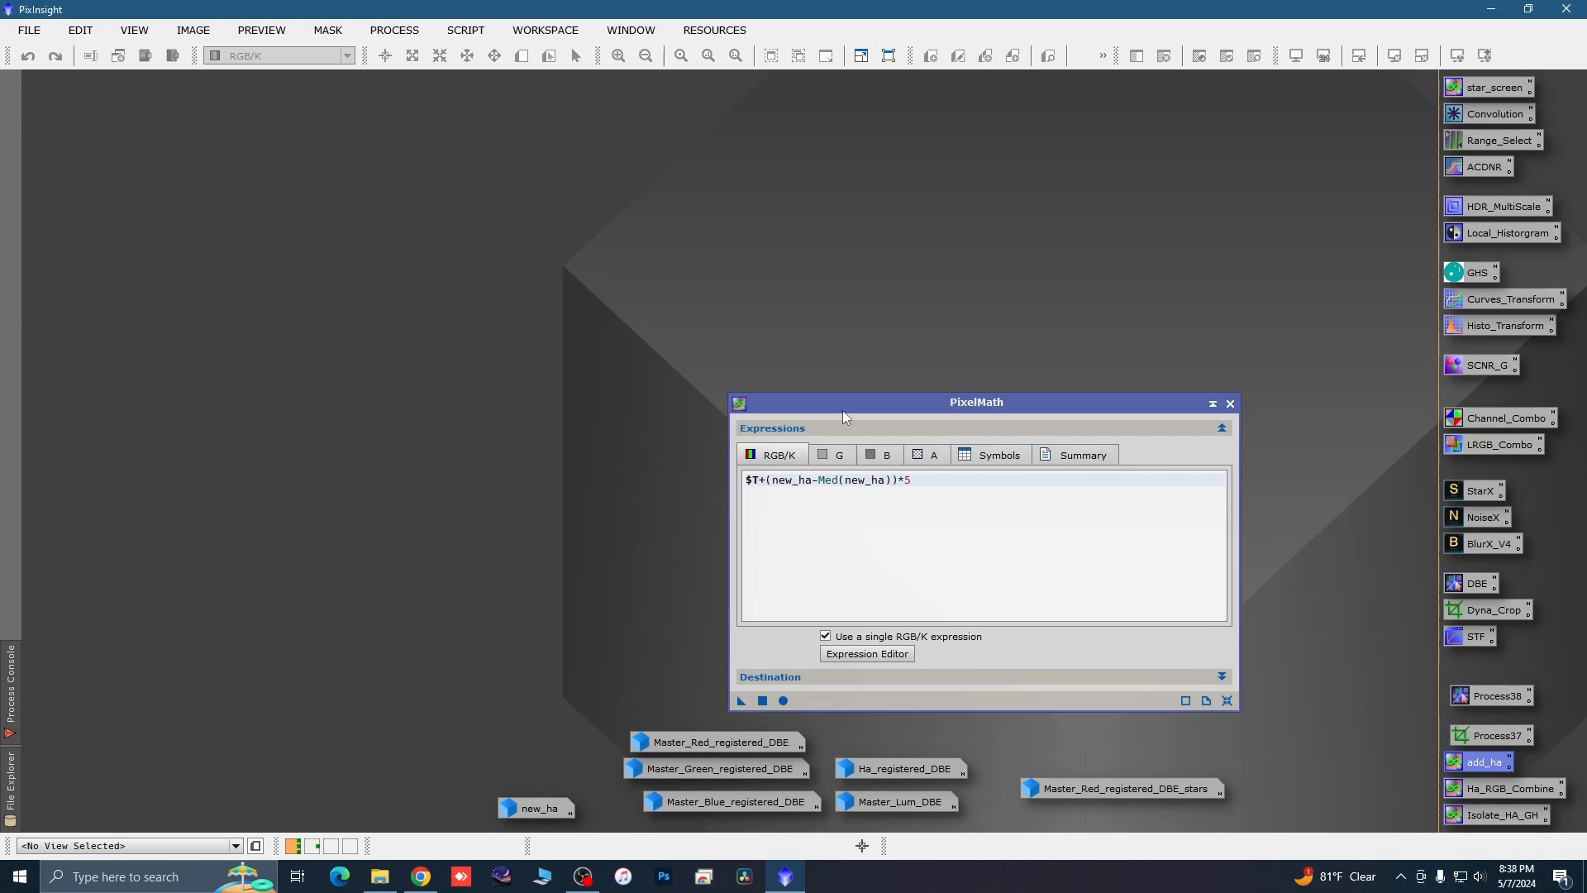
{"action": "left_click_drag", "start_coordinate": [841, 410], "coordinate": [807, 368]}
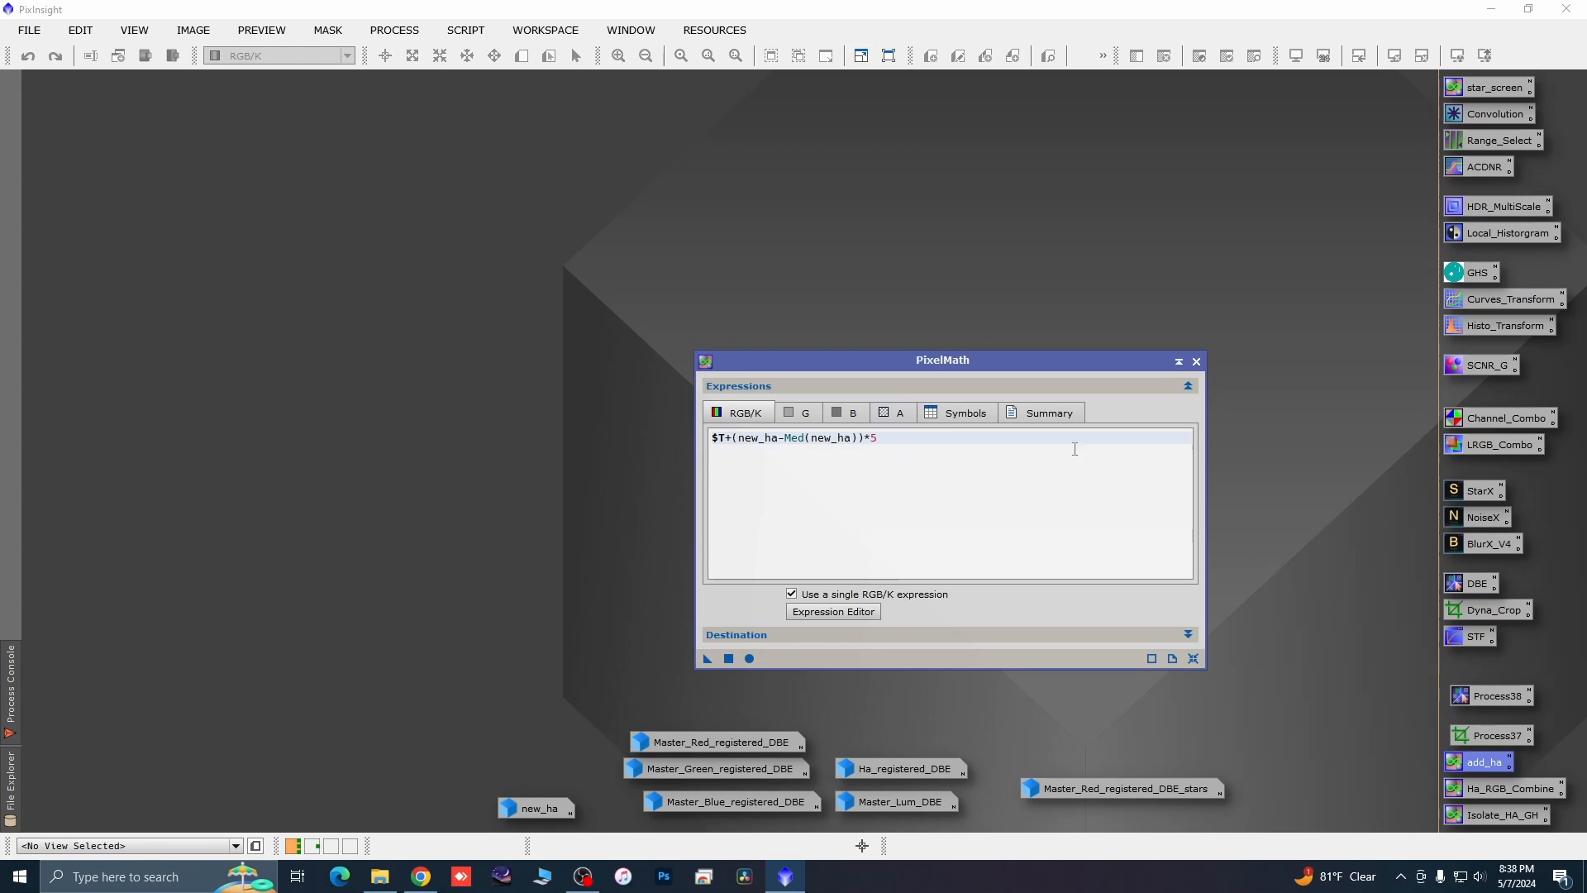
{"action": "left_click", "coordinate": [1196, 364]}
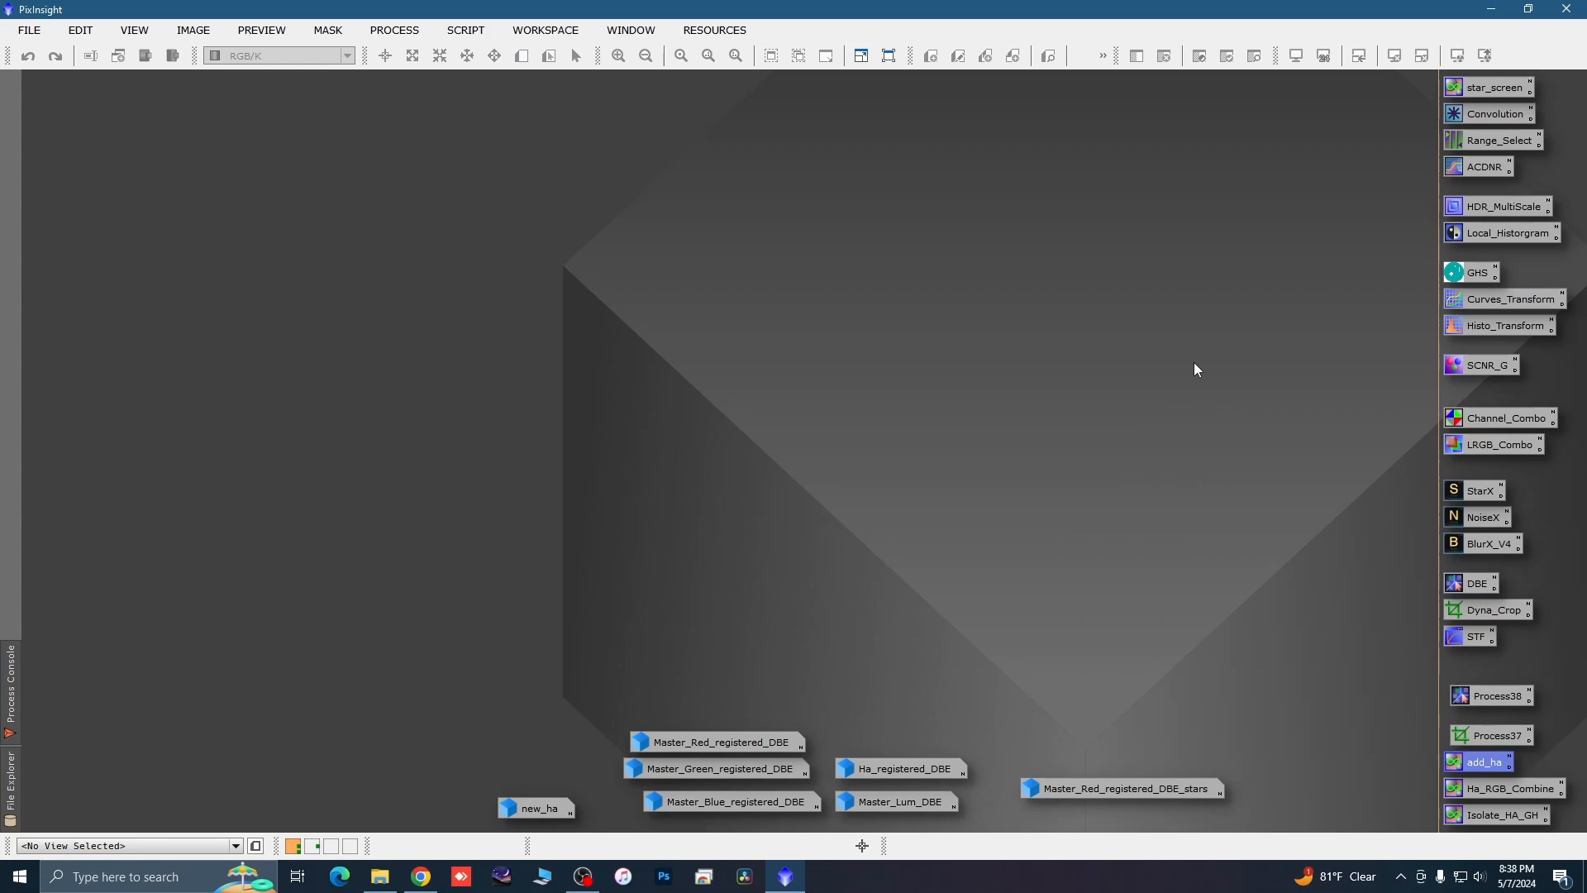
Restore new_ha, duplicate it as new_ha_clone, and minimize the original beside the other minimized images.
{"action": "double_click", "coordinate": [539, 808]}
{"action": "left_click_drag", "start_coordinate": [544, 151], "coordinate": [517, 140]}
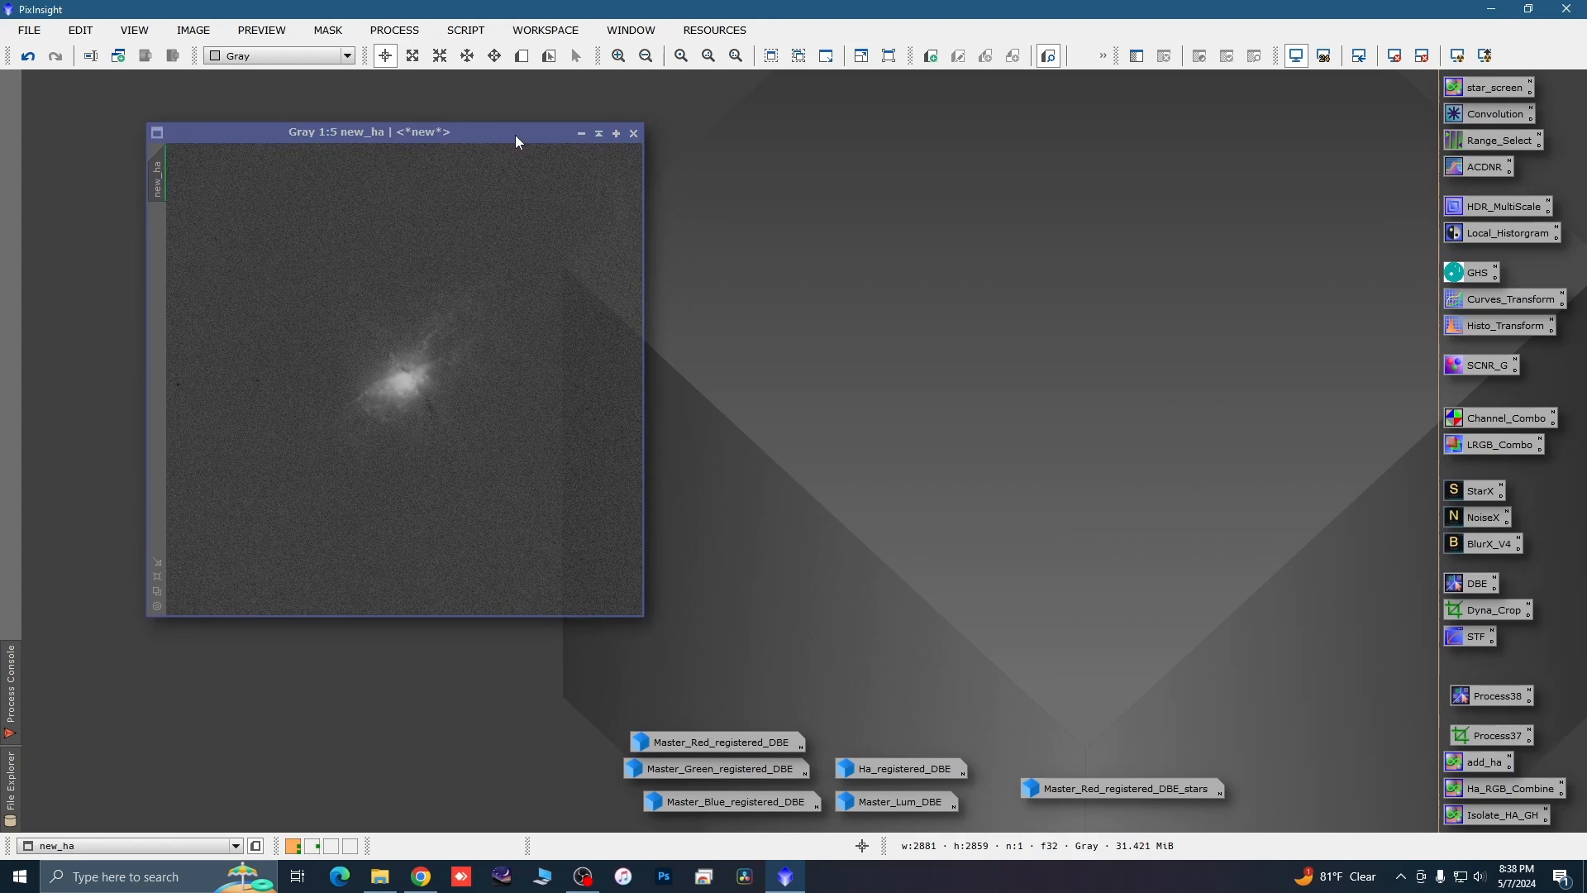
{"action": "left_click_drag", "start_coordinate": [644, 616], "coordinate": [728, 649]}
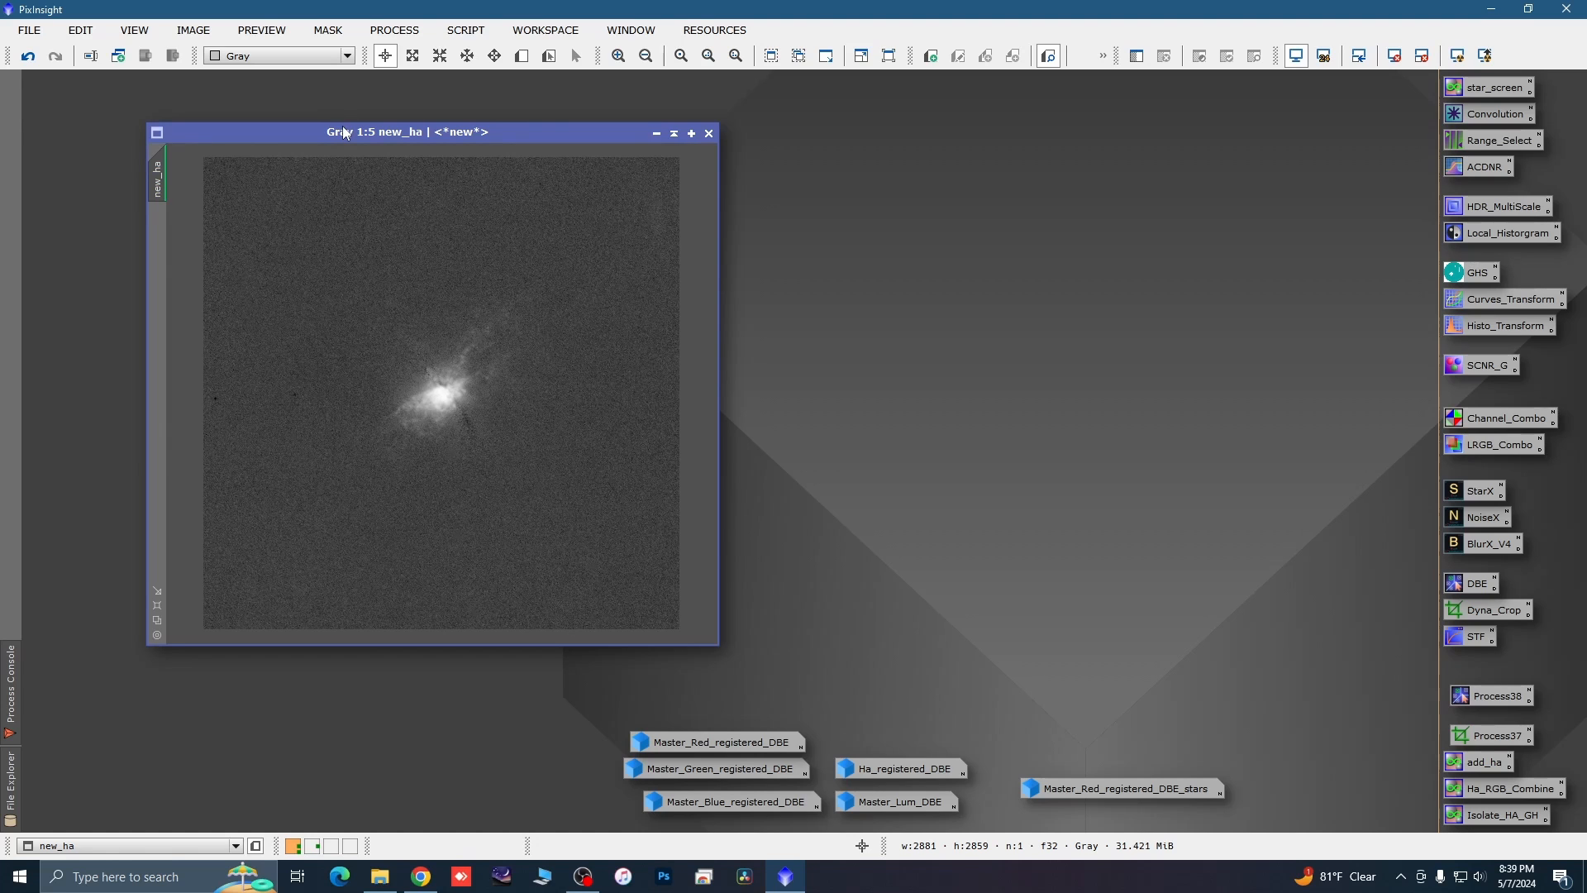
{"action": "left_click_drag", "start_coordinate": [344, 126], "coordinate": [314, 109]}
{"action": "left_click_drag", "start_coordinate": [132, 160], "coordinate": [183, 172]}
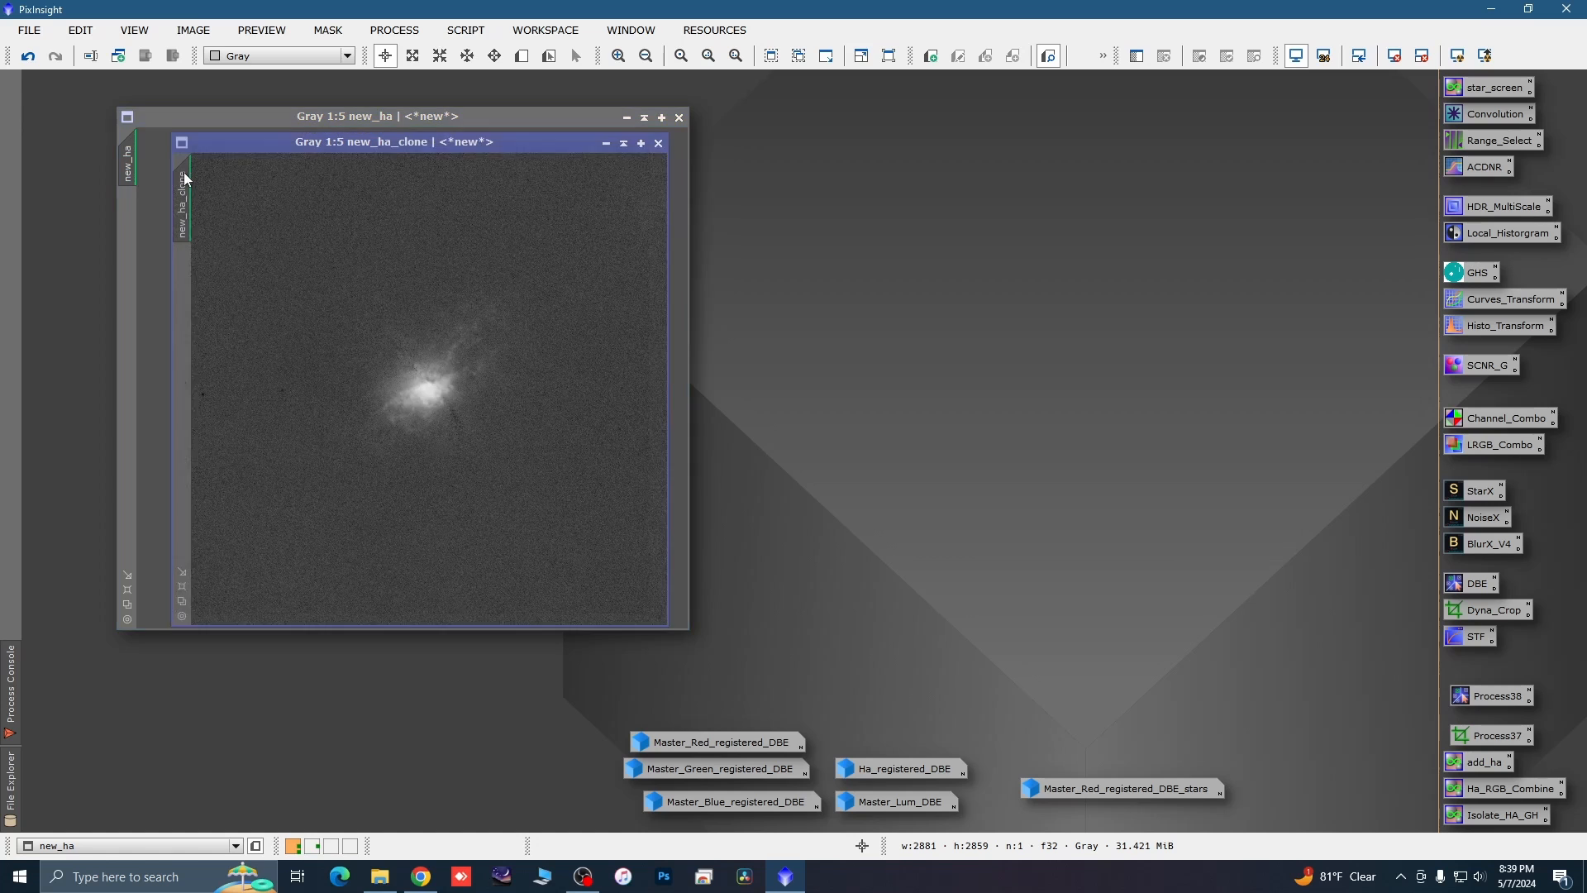
{"action": "left_click", "coordinate": [628, 117]}
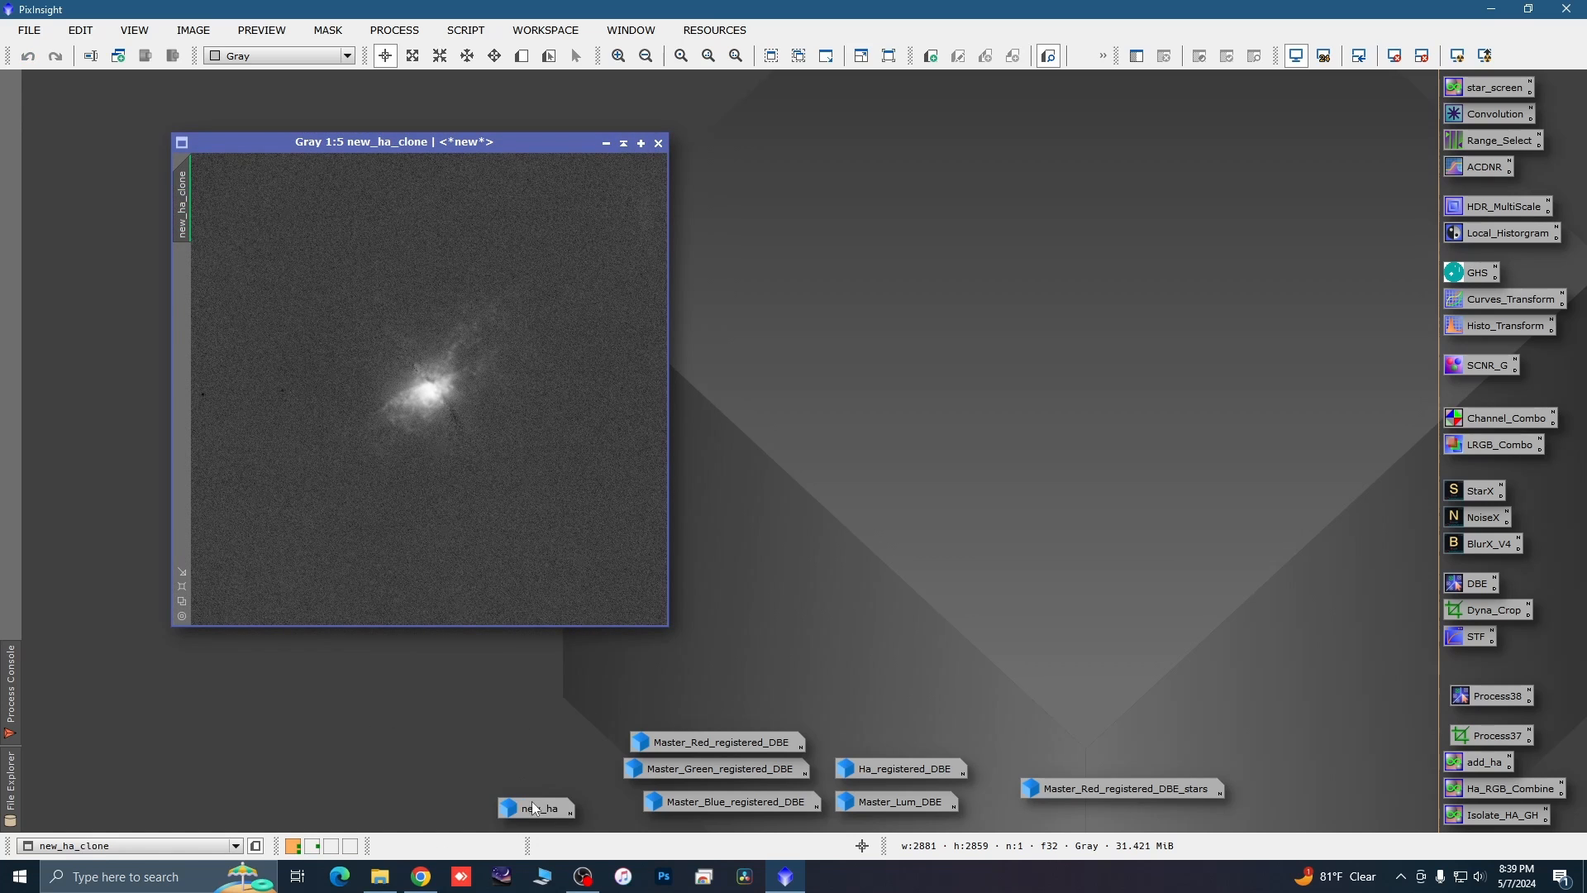
{"action": "left_click_drag", "start_coordinate": [535, 809], "coordinate": [582, 796]}
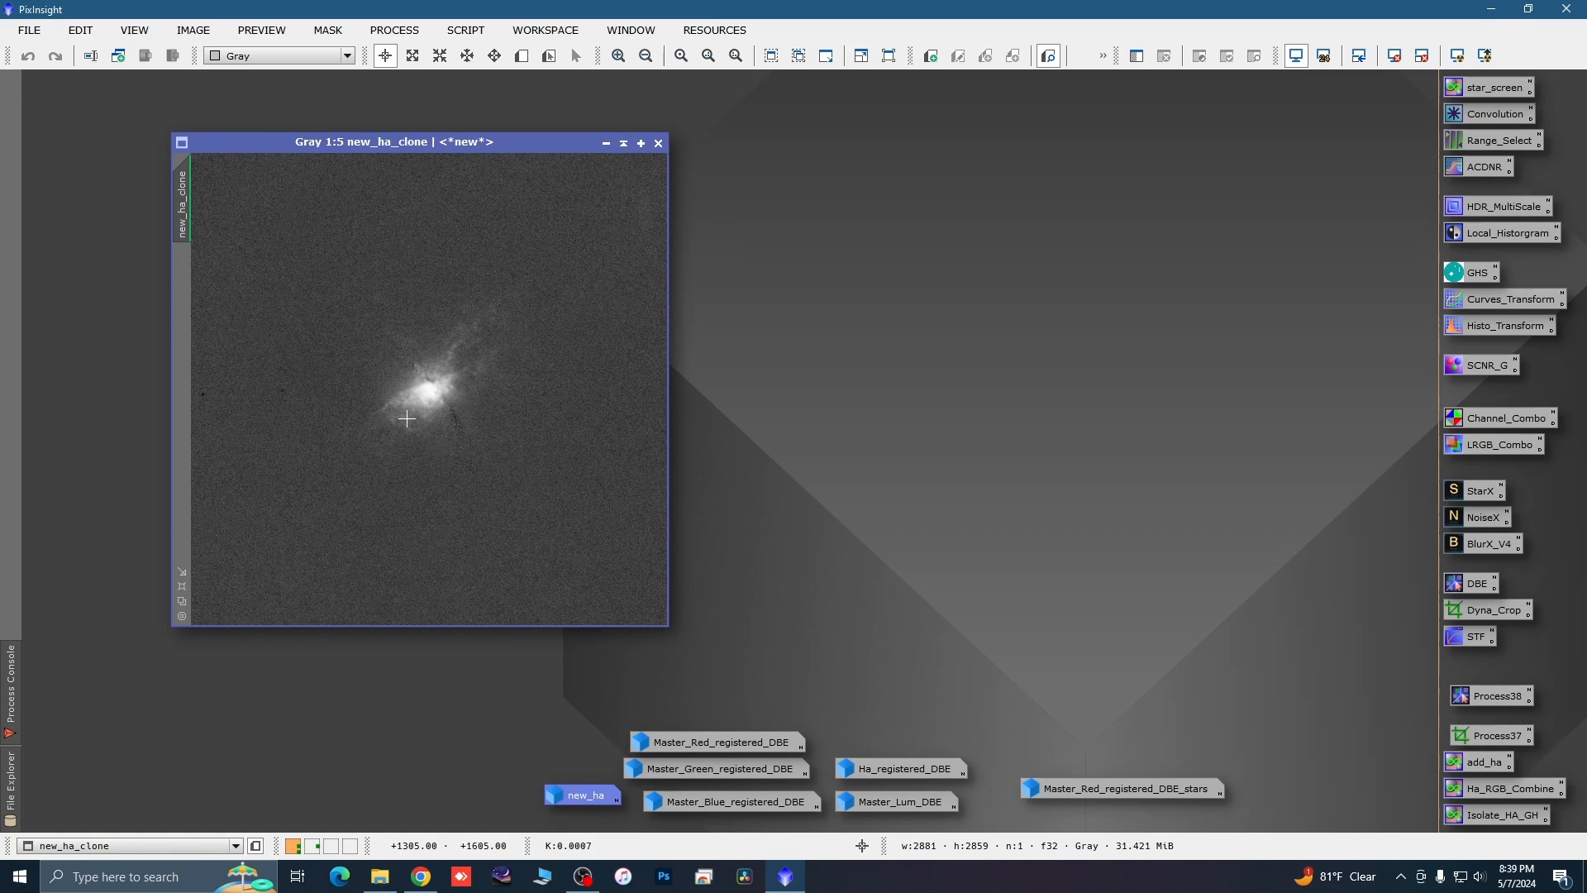
Reset the screen stretch on new_ha_clone, auto-stretch it with ScreenTransferFunction and raise the shadows point to darken the background.
{"action": "double_click", "coordinate": [1470, 637]}
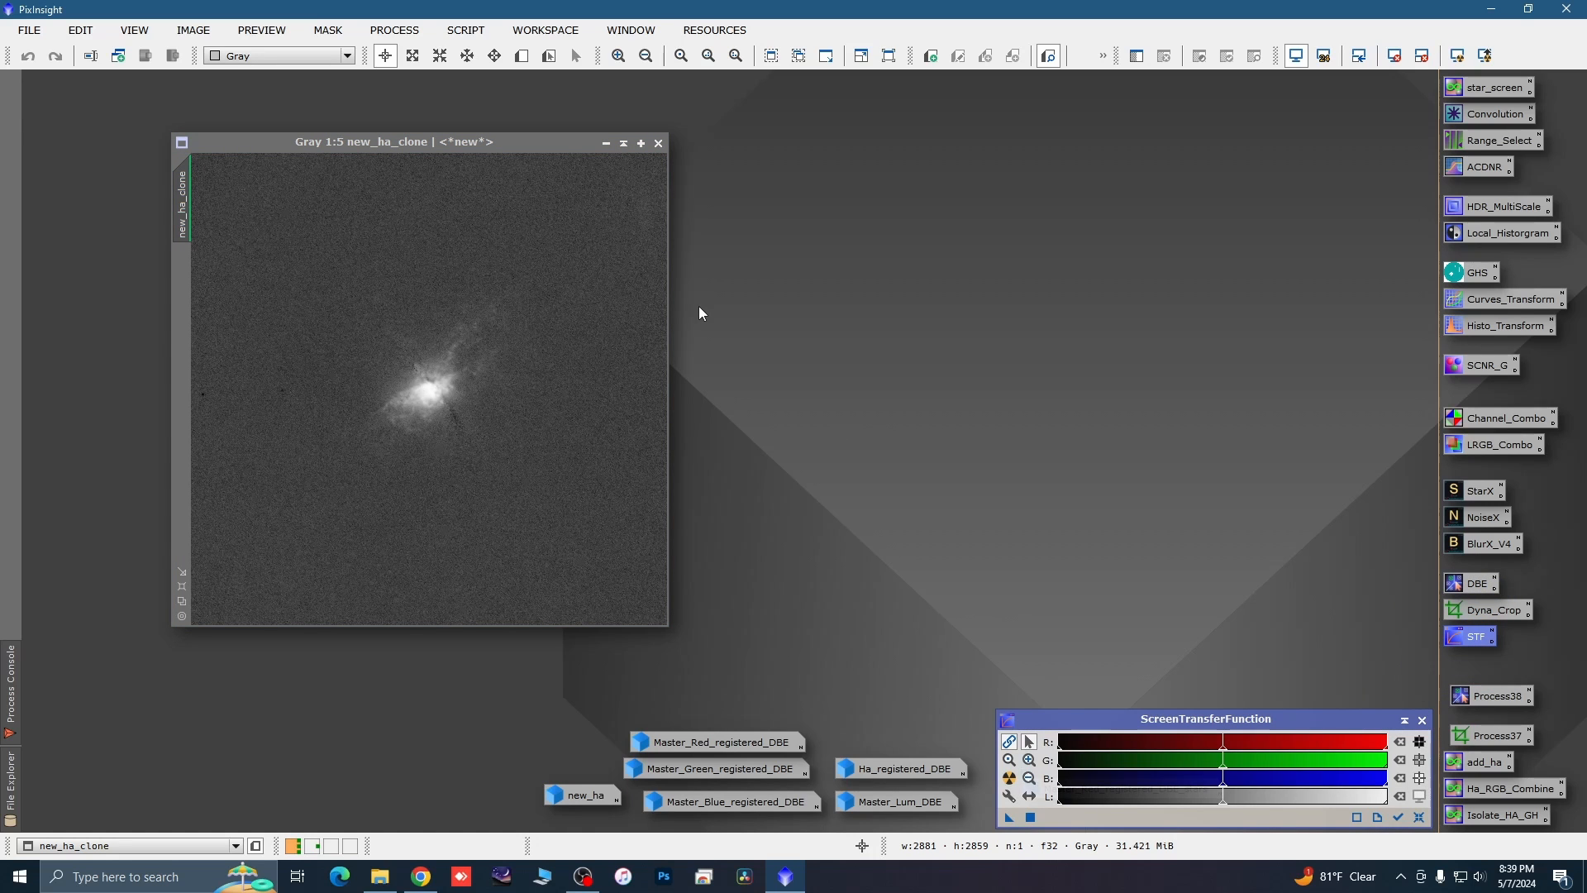
{"action": "key", "text": "ctrl+F11"}
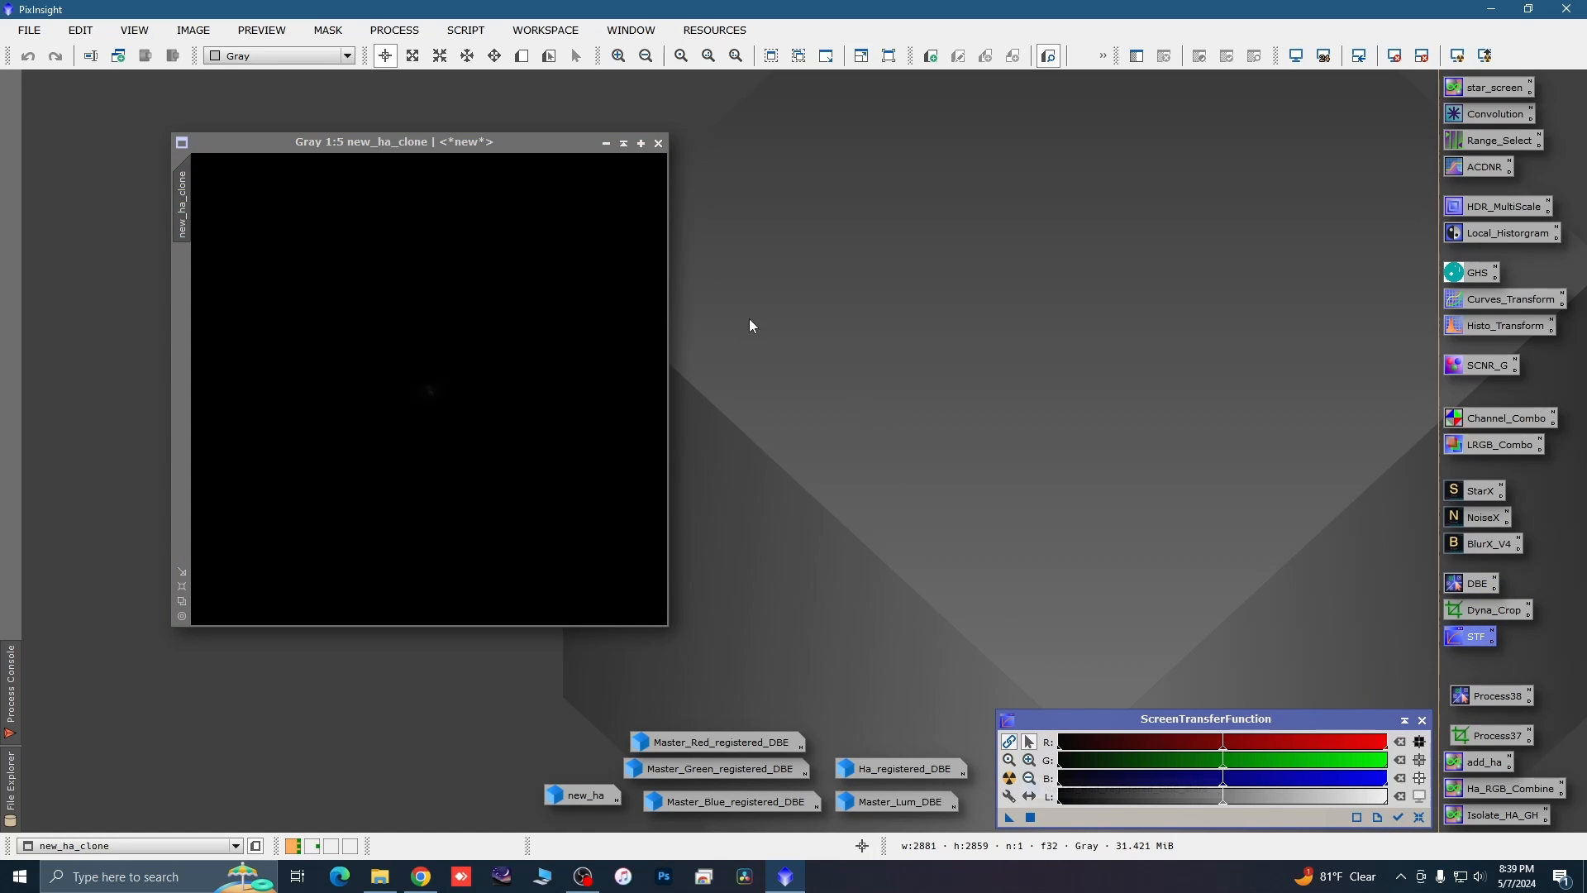
{"action": "left_click", "coordinate": [1010, 778]}
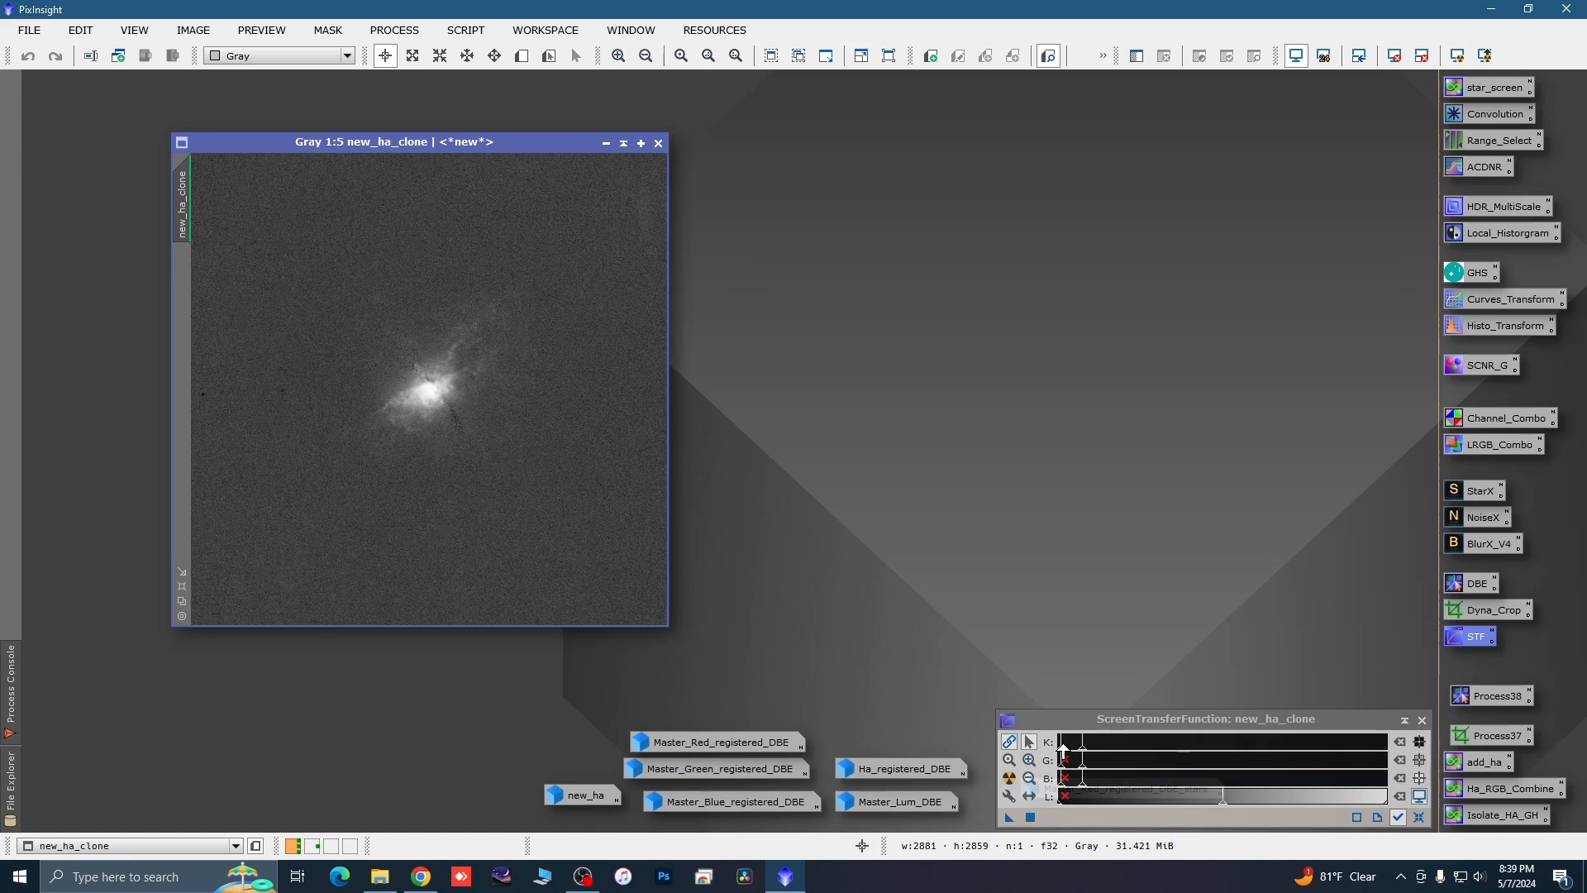
{"action": "scroll", "coordinate": [1083, 745], "scroll_direction": "down", "scroll_amount": 2}
{"action": "scroll", "coordinate": [1084, 746], "scroll_direction": "down", "scroll_amount": 2}
{"action": "left_click_drag", "start_coordinate": [1085, 747], "coordinate": [1124, 748]}
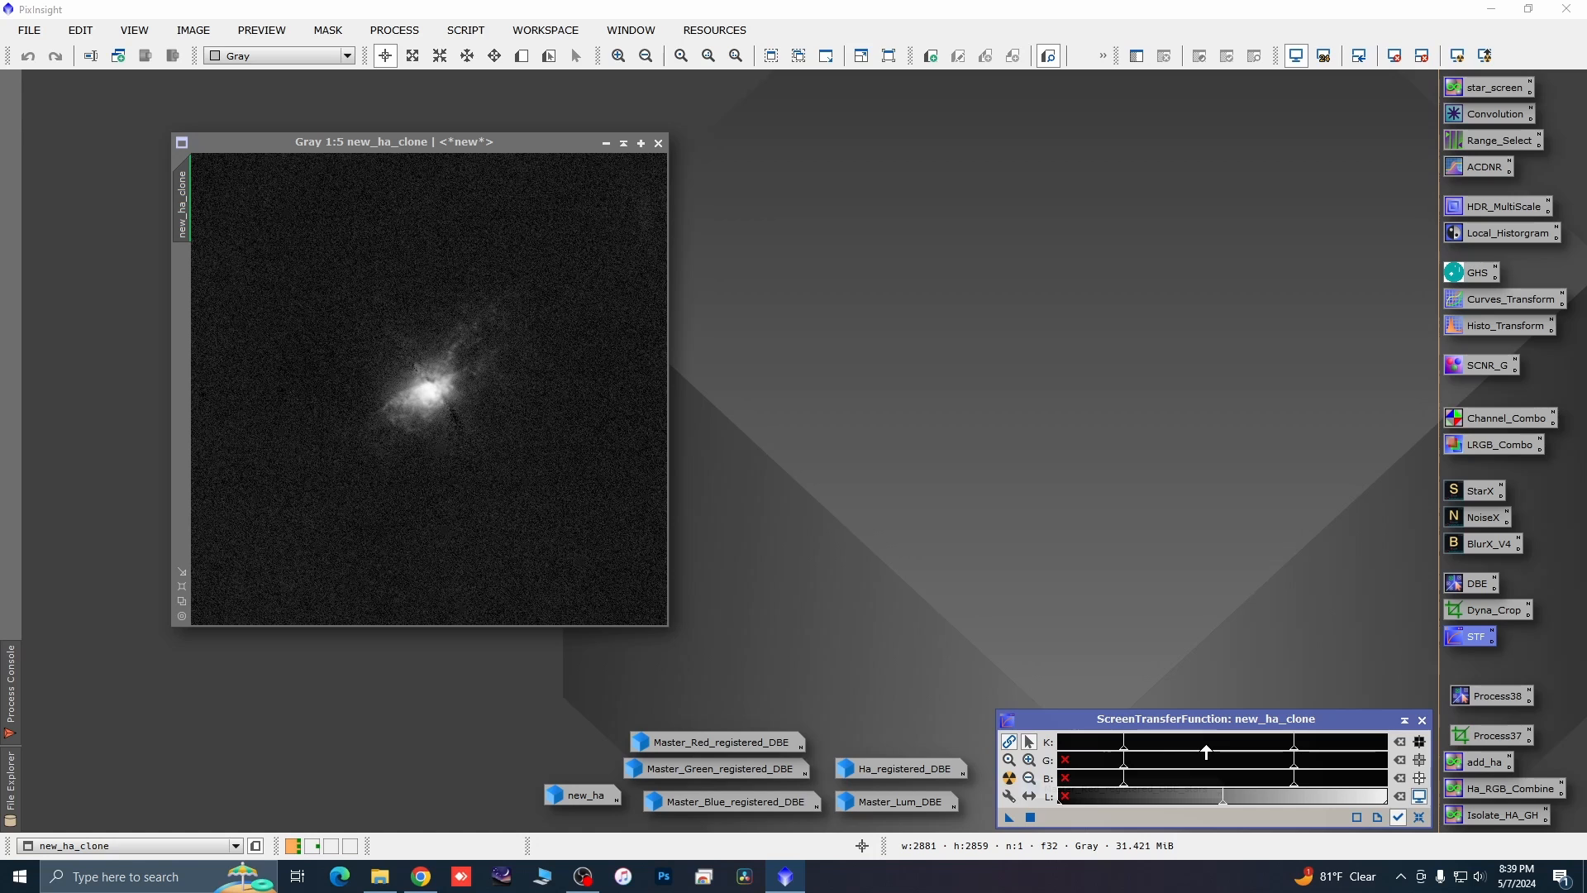
Transfer the screen stretch to HistogramTransformation, disable the screen stretch, apply the permanent stretch to new_ha_clone and close HistogramTransformation.
{"action": "double_click", "coordinate": [1494, 325]}
{"action": "left_click_drag", "start_coordinate": [1010, 816], "coordinate": [1227, 696]}
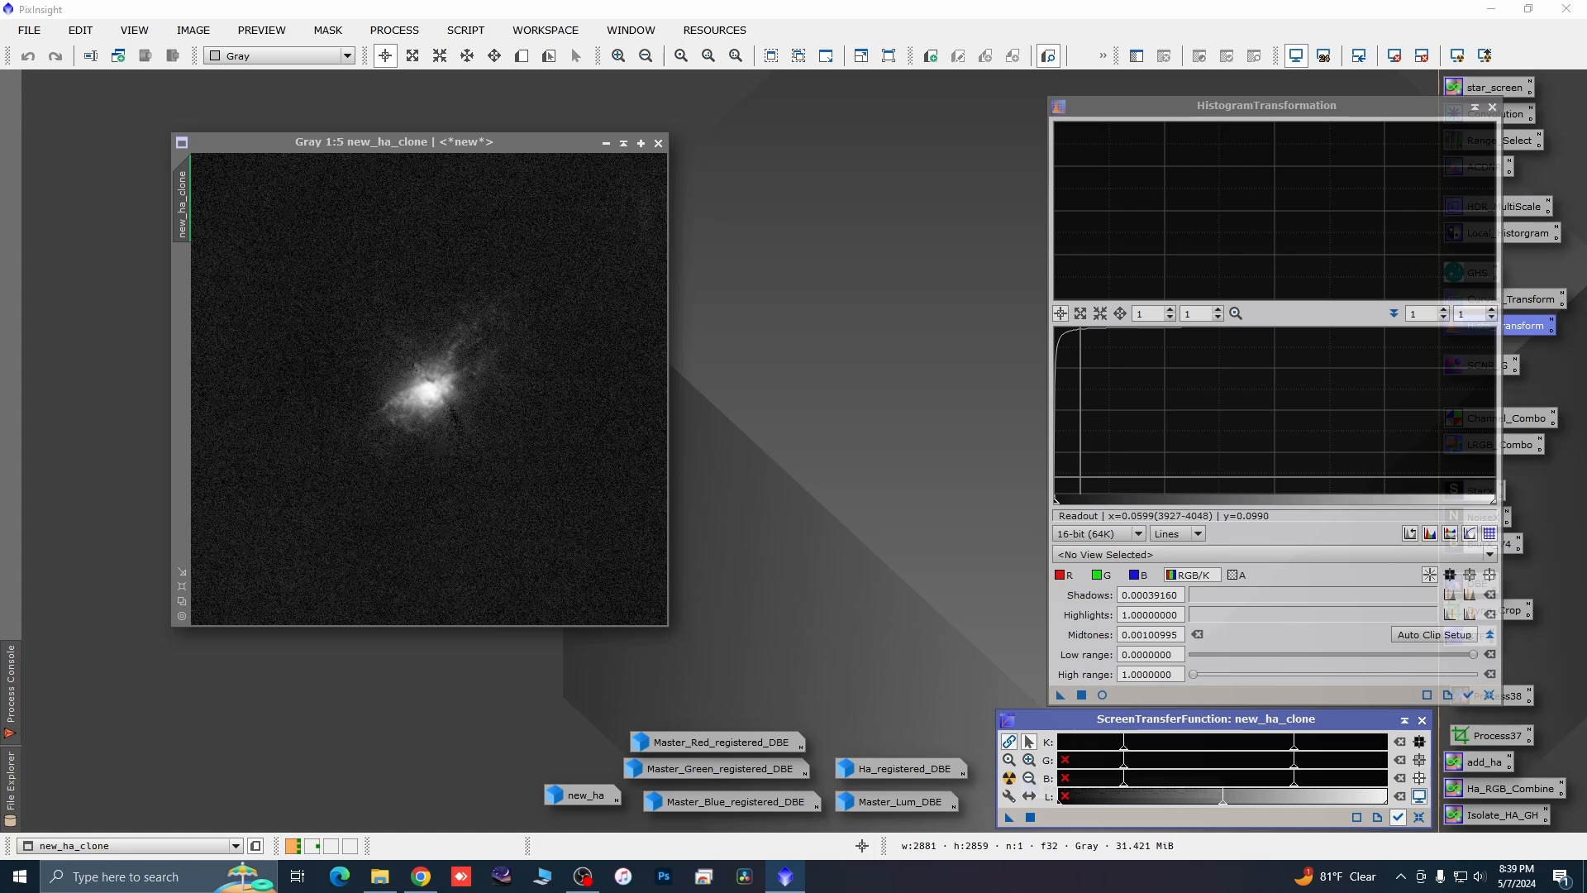
{"action": "key", "text": "F12"}
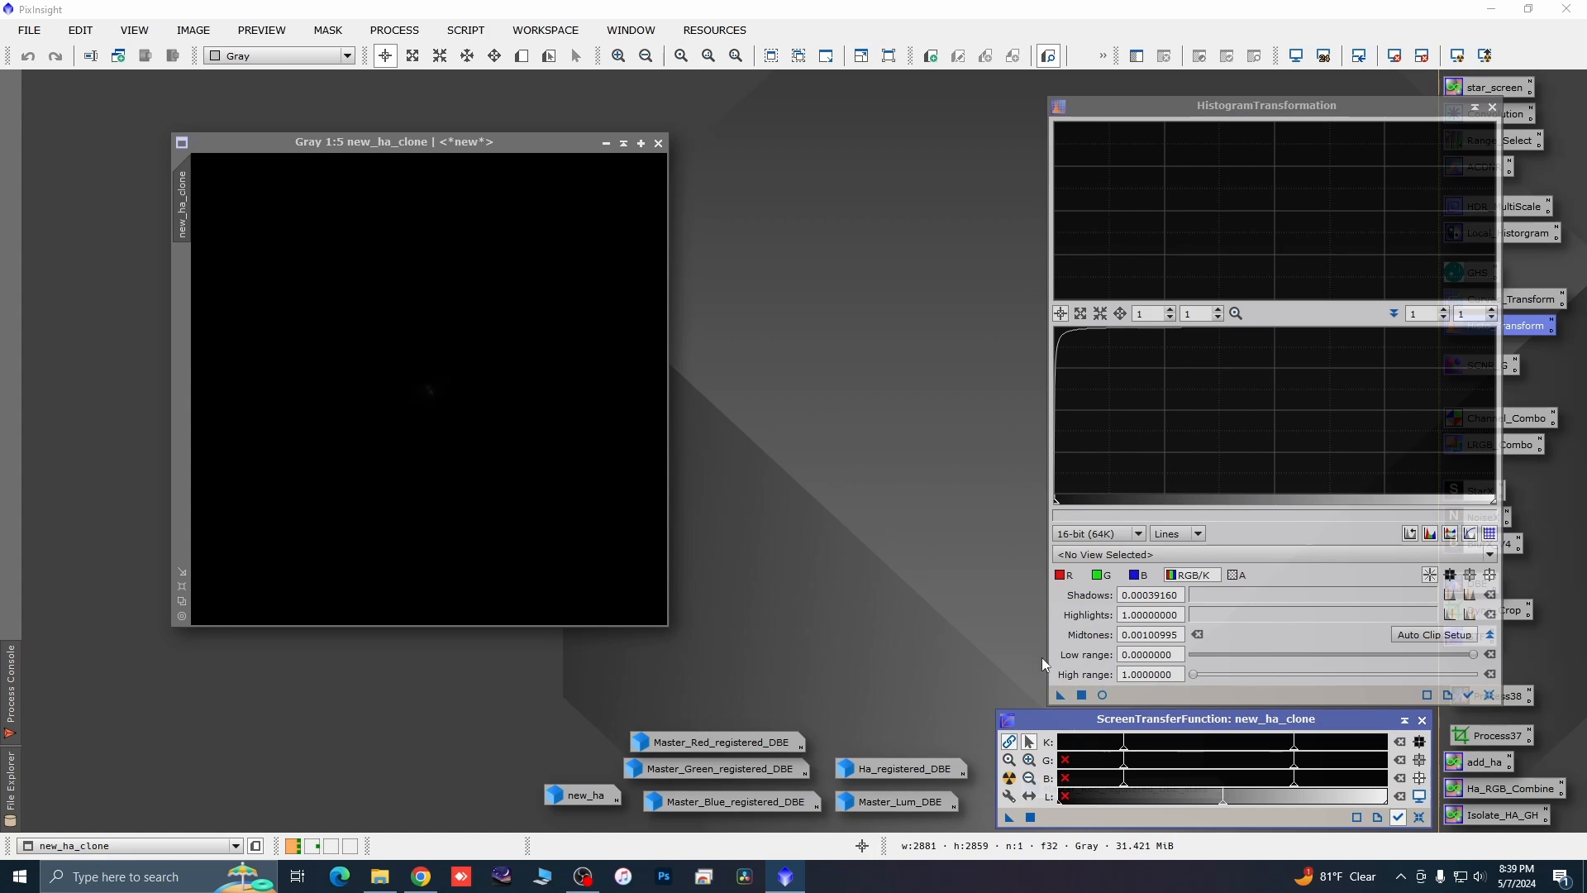
{"action": "left_click", "coordinate": [1061, 695]}
{"action": "left_click_drag", "start_coordinate": [1060, 695], "coordinate": [616, 509]}
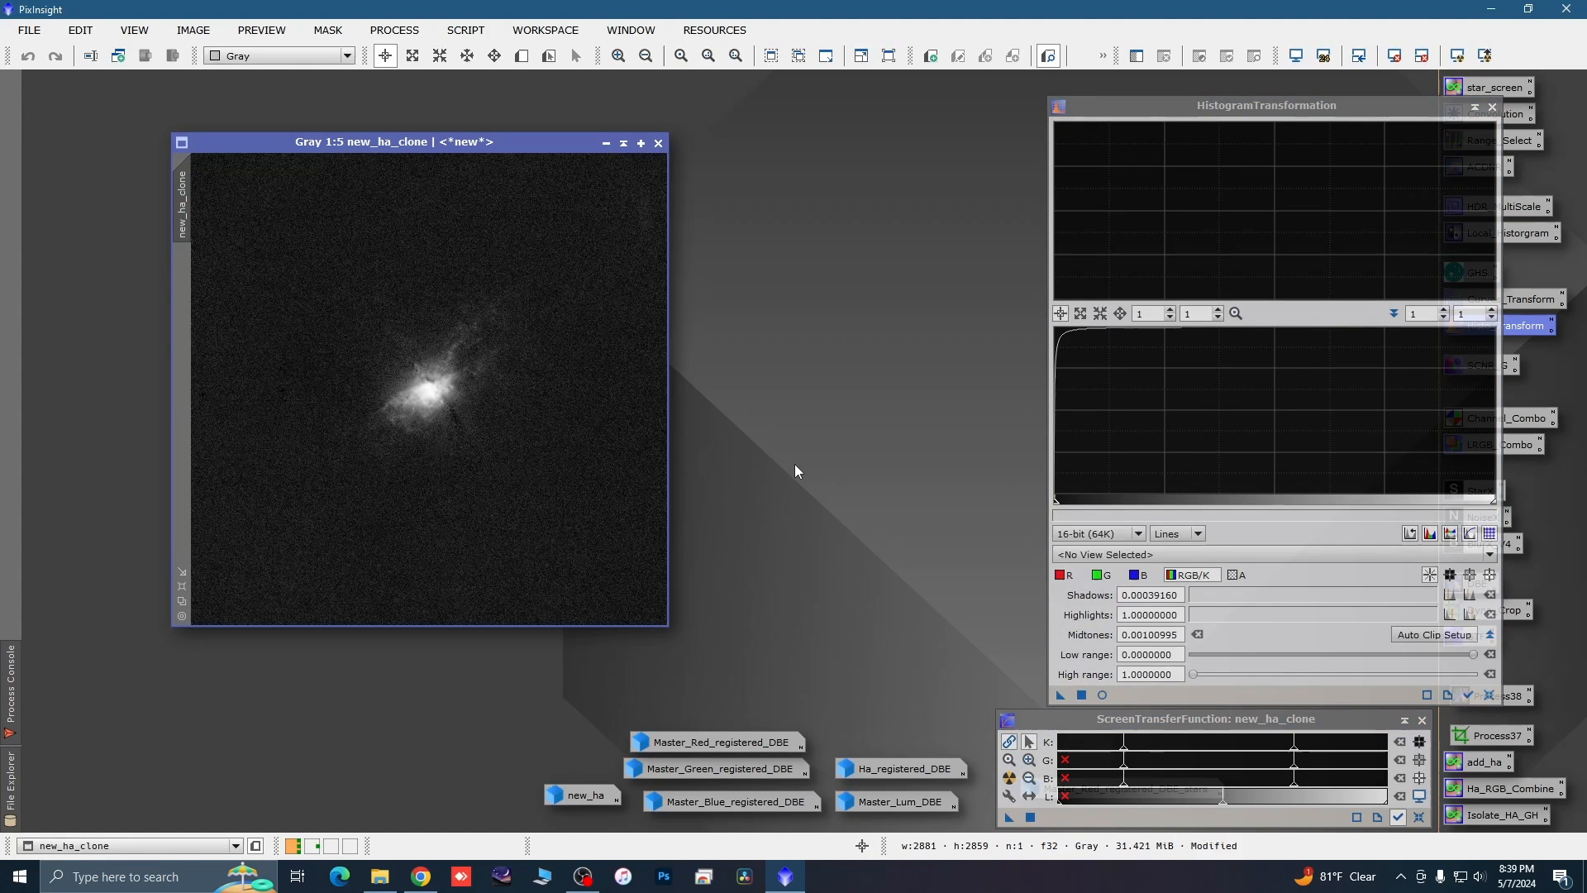
{"action": "left_click", "coordinate": [1491, 106]}
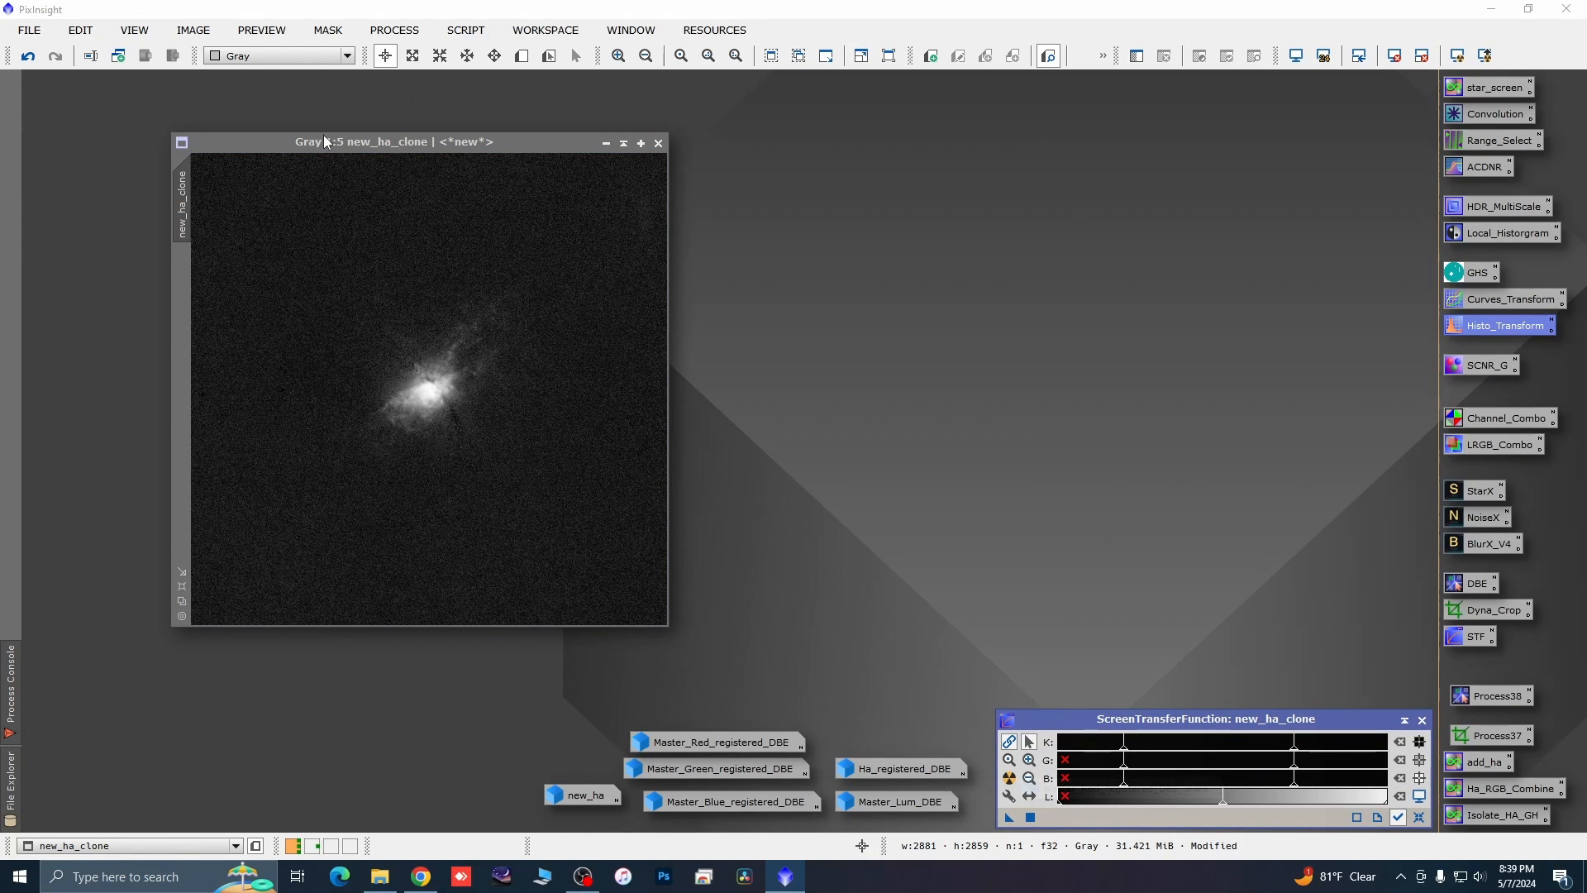
Open ACDNR for new_ha_clone, expand its lightness mask settings and turn on the mask preview in the real-time preview.
{"action": "left_click_drag", "start_coordinate": [324, 140], "coordinate": [264, 125]}
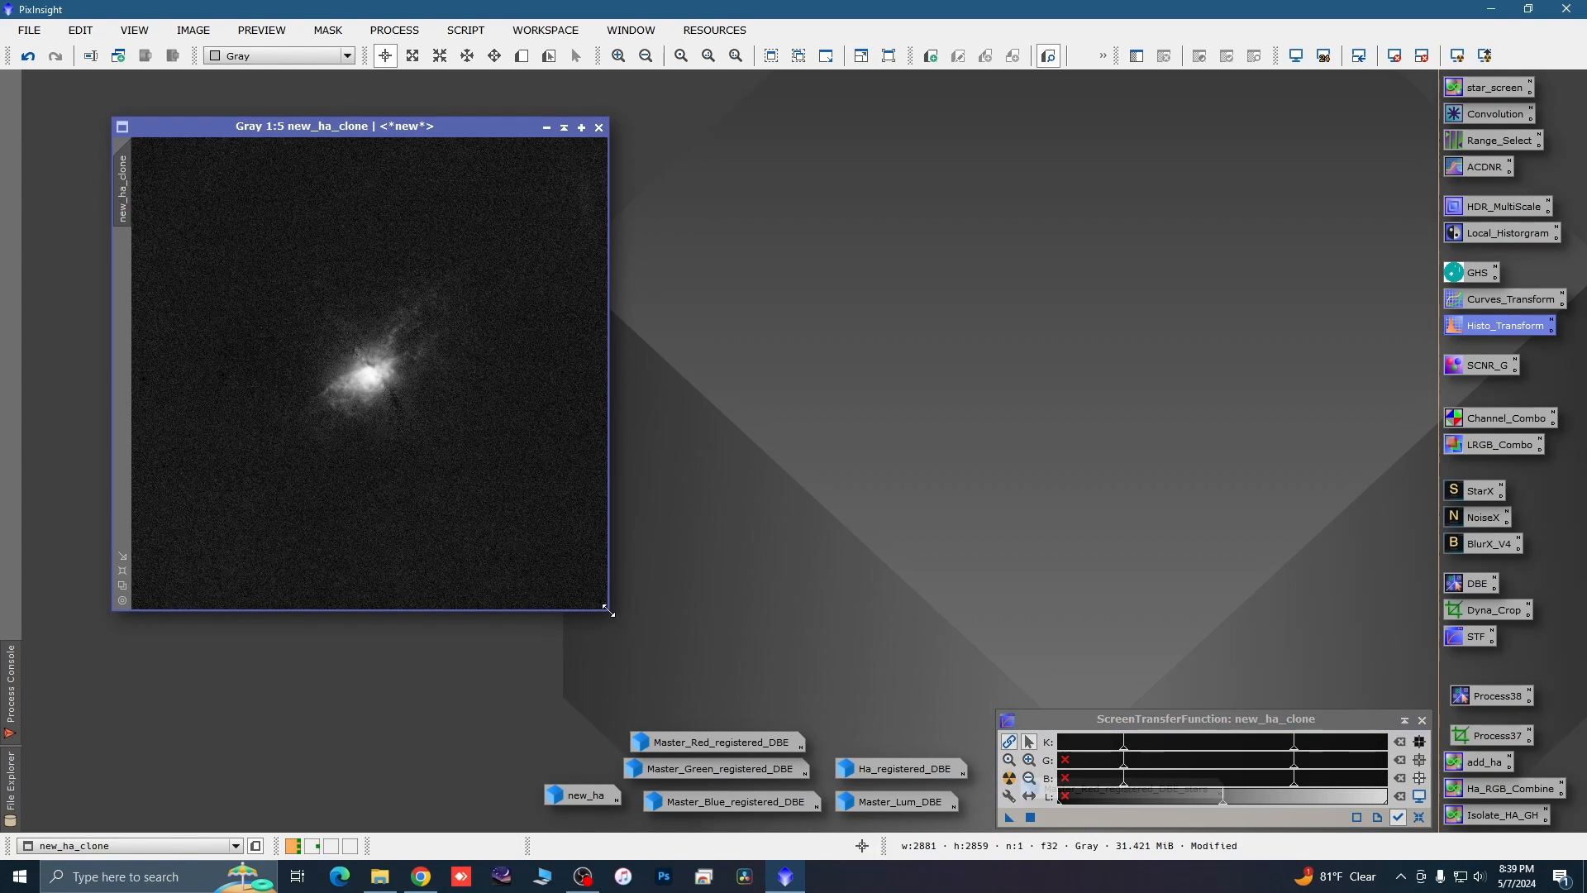
{"action": "left_click_drag", "start_coordinate": [609, 611], "coordinate": [618, 616]}
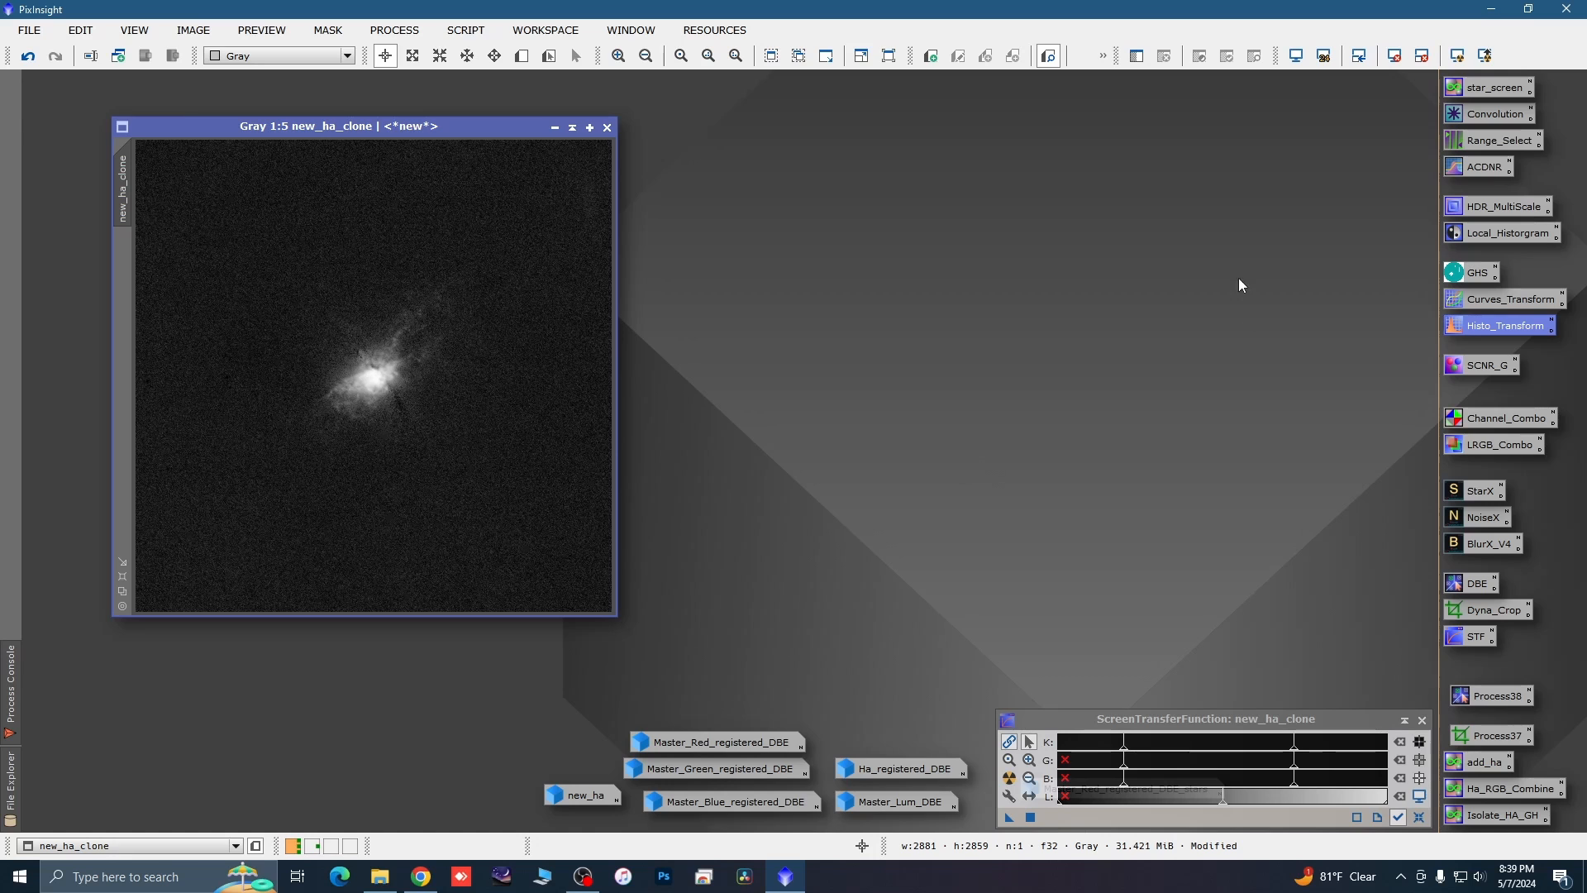
{"action": "double_click", "coordinate": [1485, 166]}
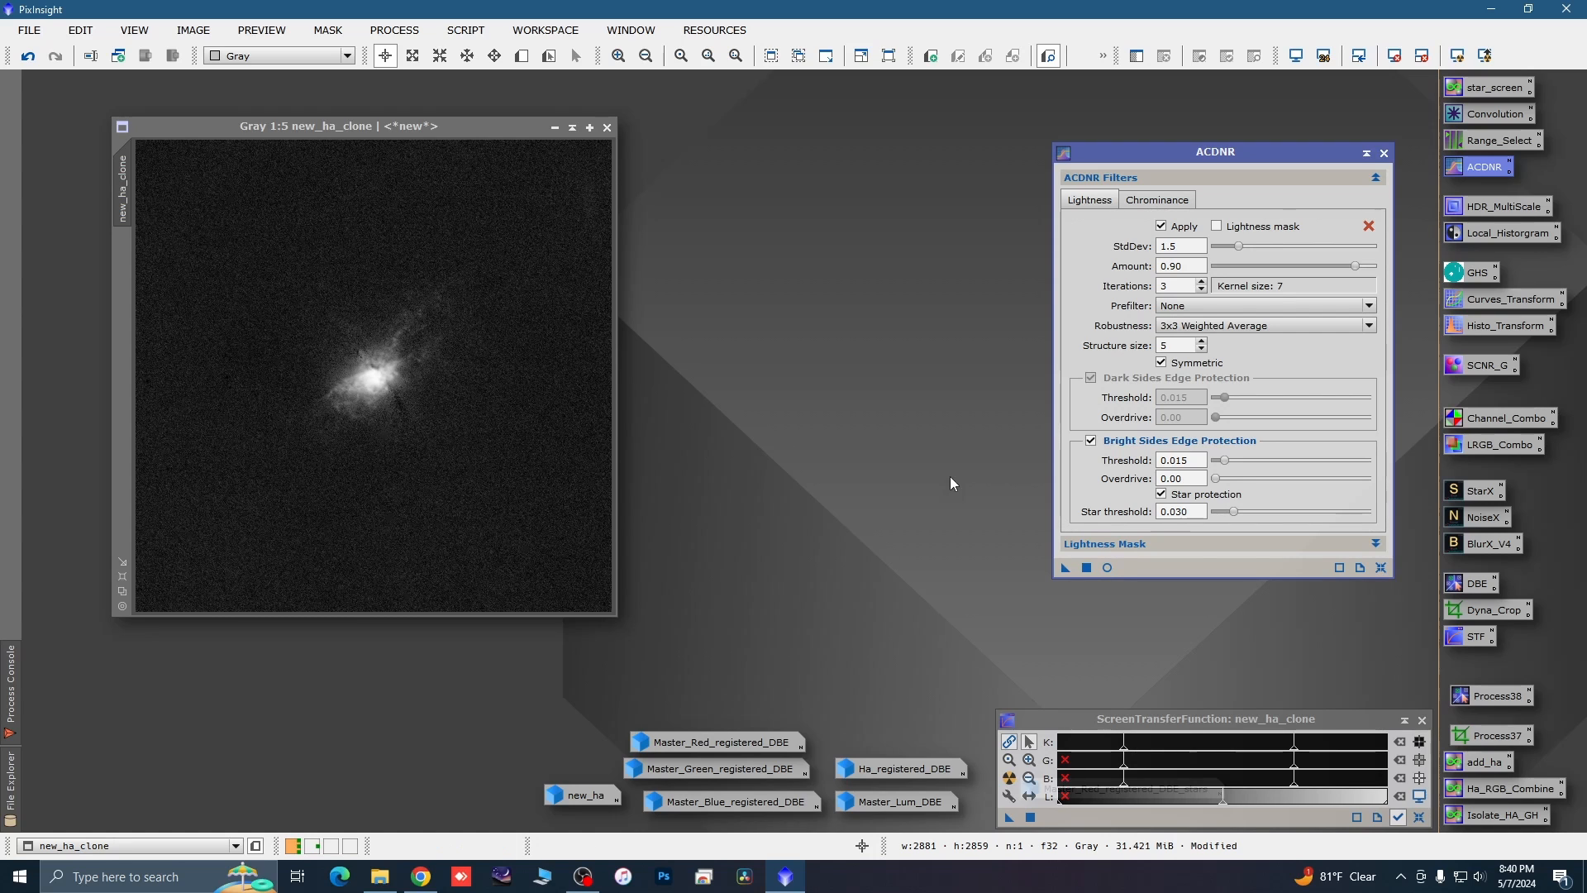
{"action": "left_click", "coordinate": [1375, 544]}
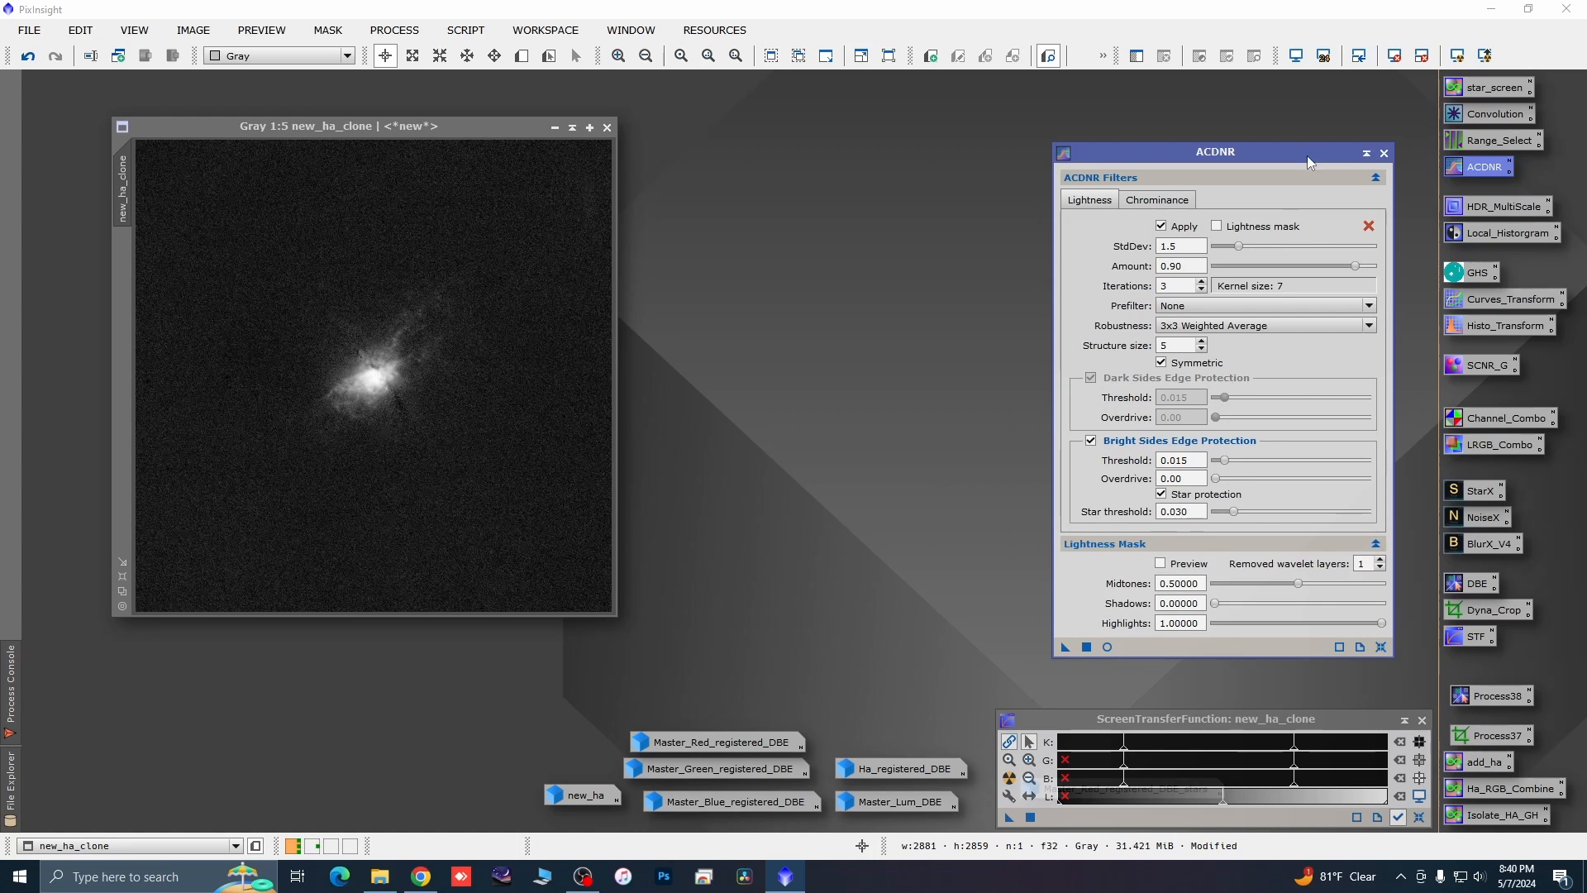
{"action": "left_click", "coordinate": [1160, 564]}
{"action": "left_click", "coordinate": [1110, 647]}
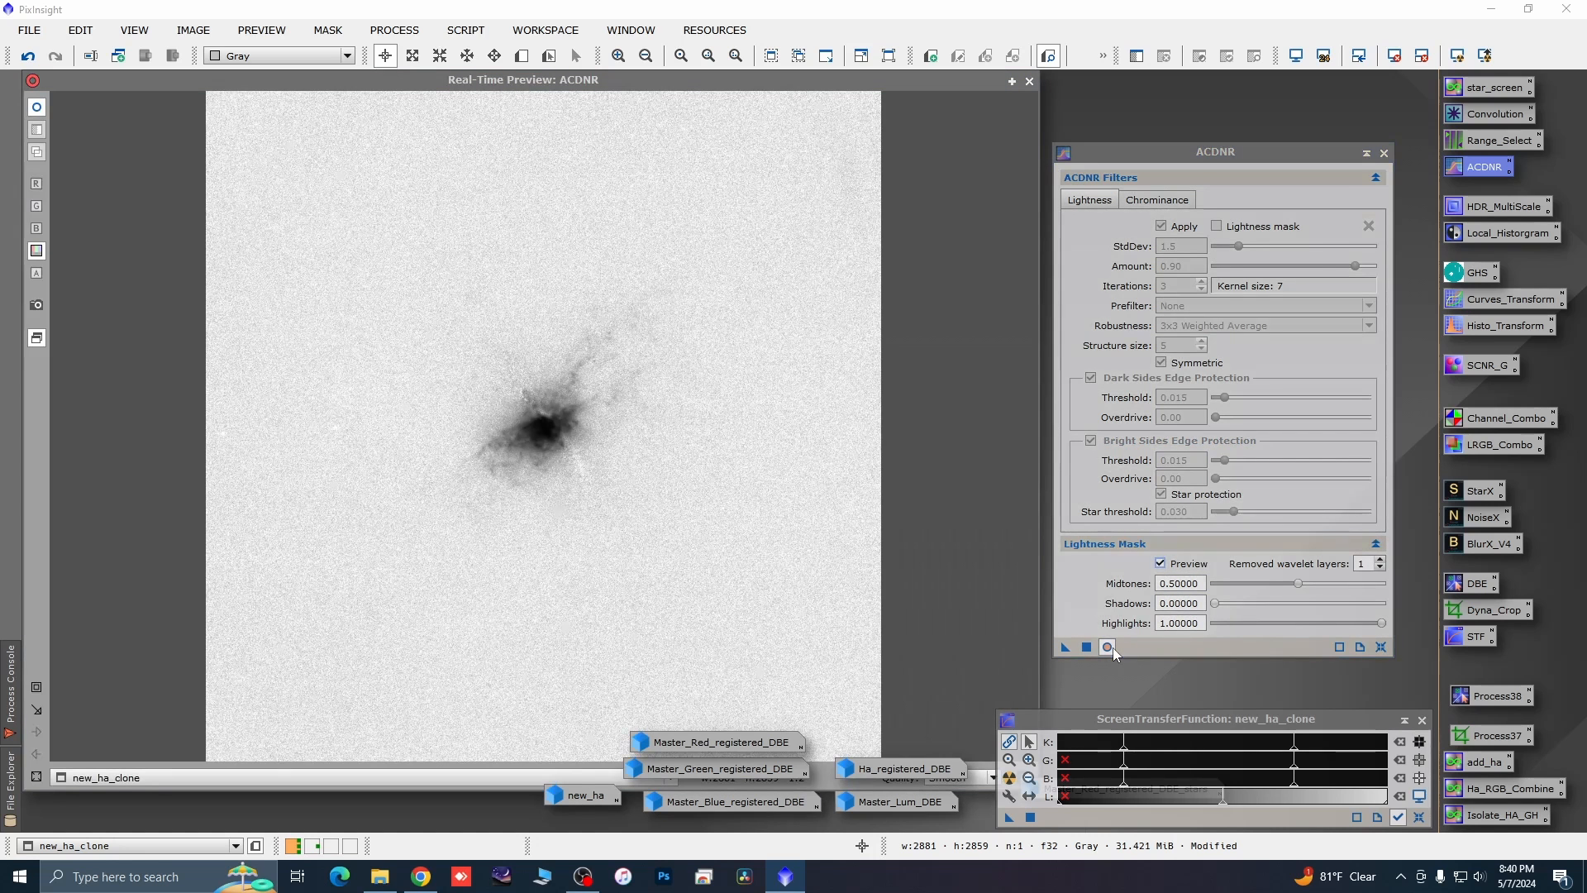
Set the ACDNR lightness mask to midtones 0.24, shadows 0.25 and highlights 0.44 to isolate the Ha core.
{"action": "left_click", "coordinate": [1382, 624]}
{"action": "left_click_drag", "start_coordinate": [1380, 626], "coordinate": [1307, 634]}
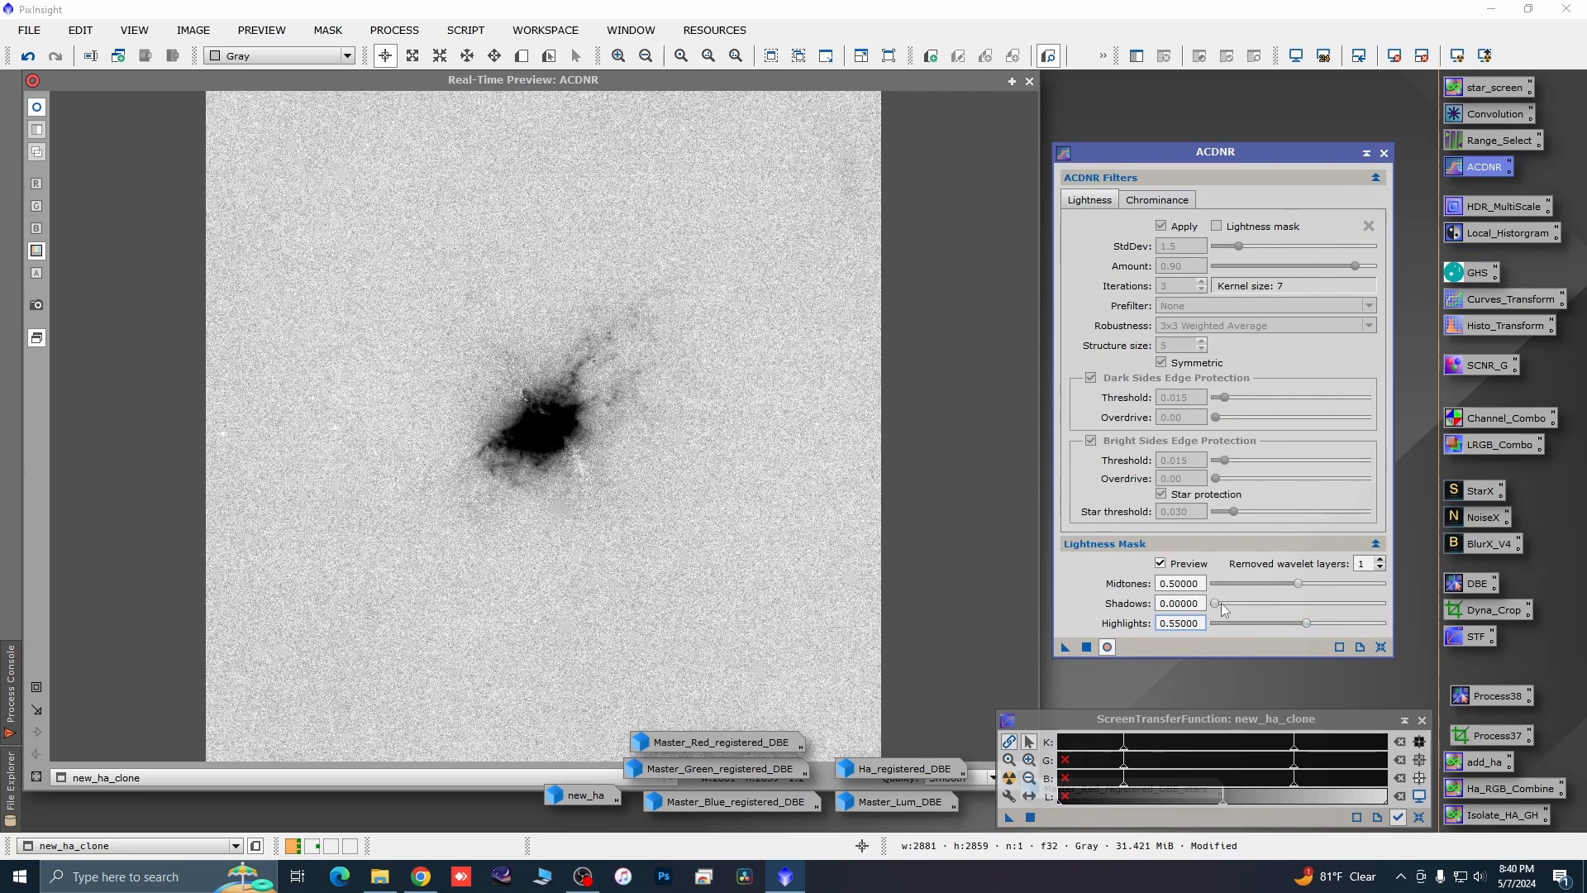
{"action": "left_click_drag", "start_coordinate": [1216, 603], "coordinate": [1259, 592]}
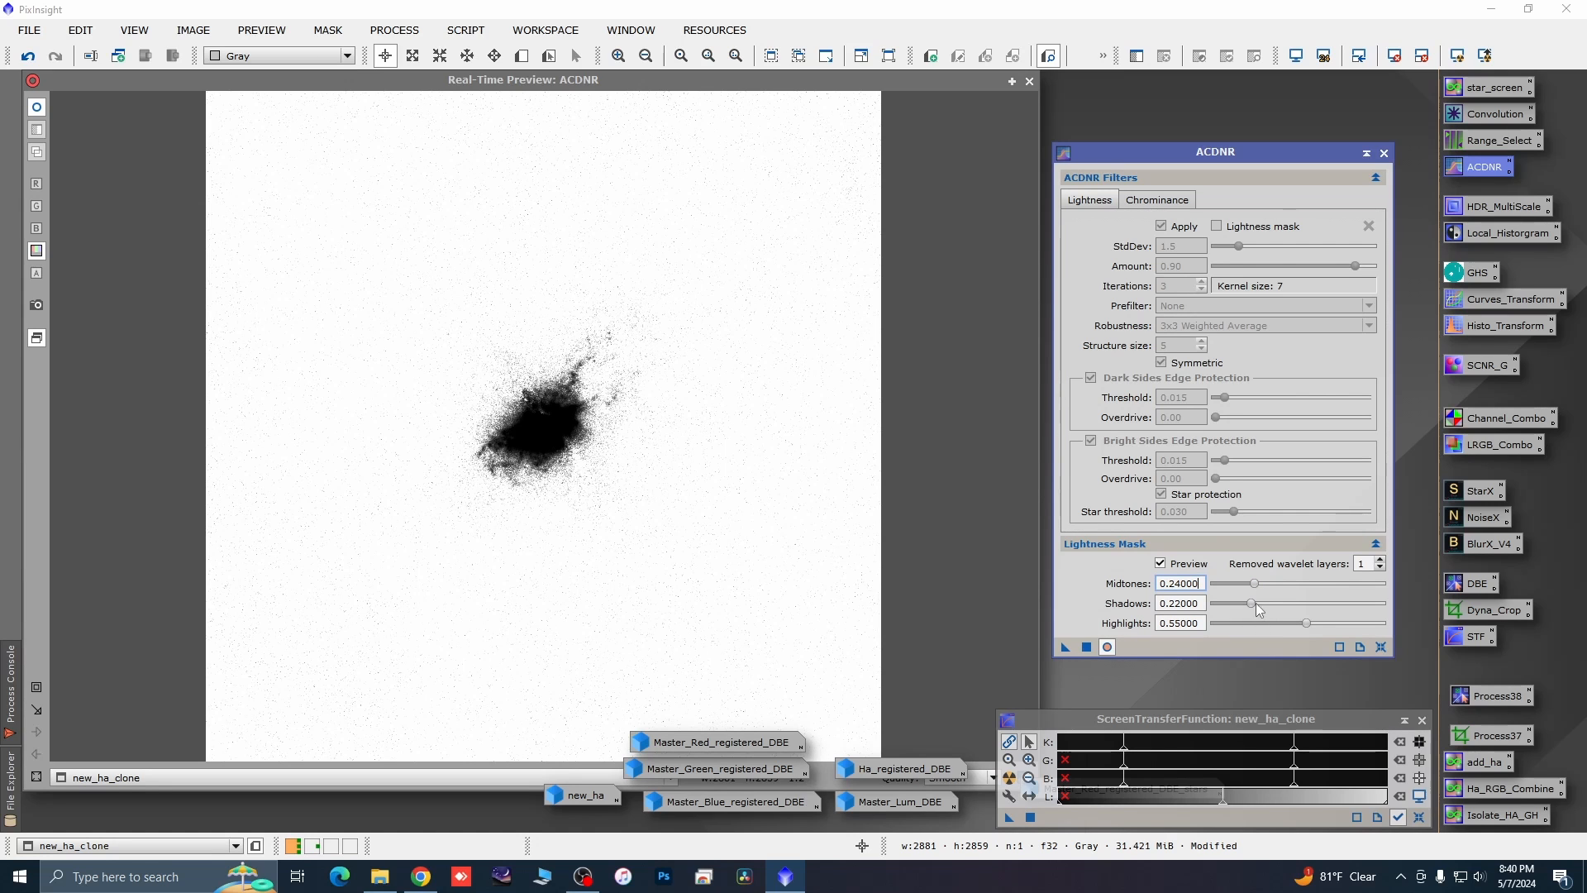
{"action": "left_click_drag", "start_coordinate": [1252, 602], "coordinate": [1256, 600]}
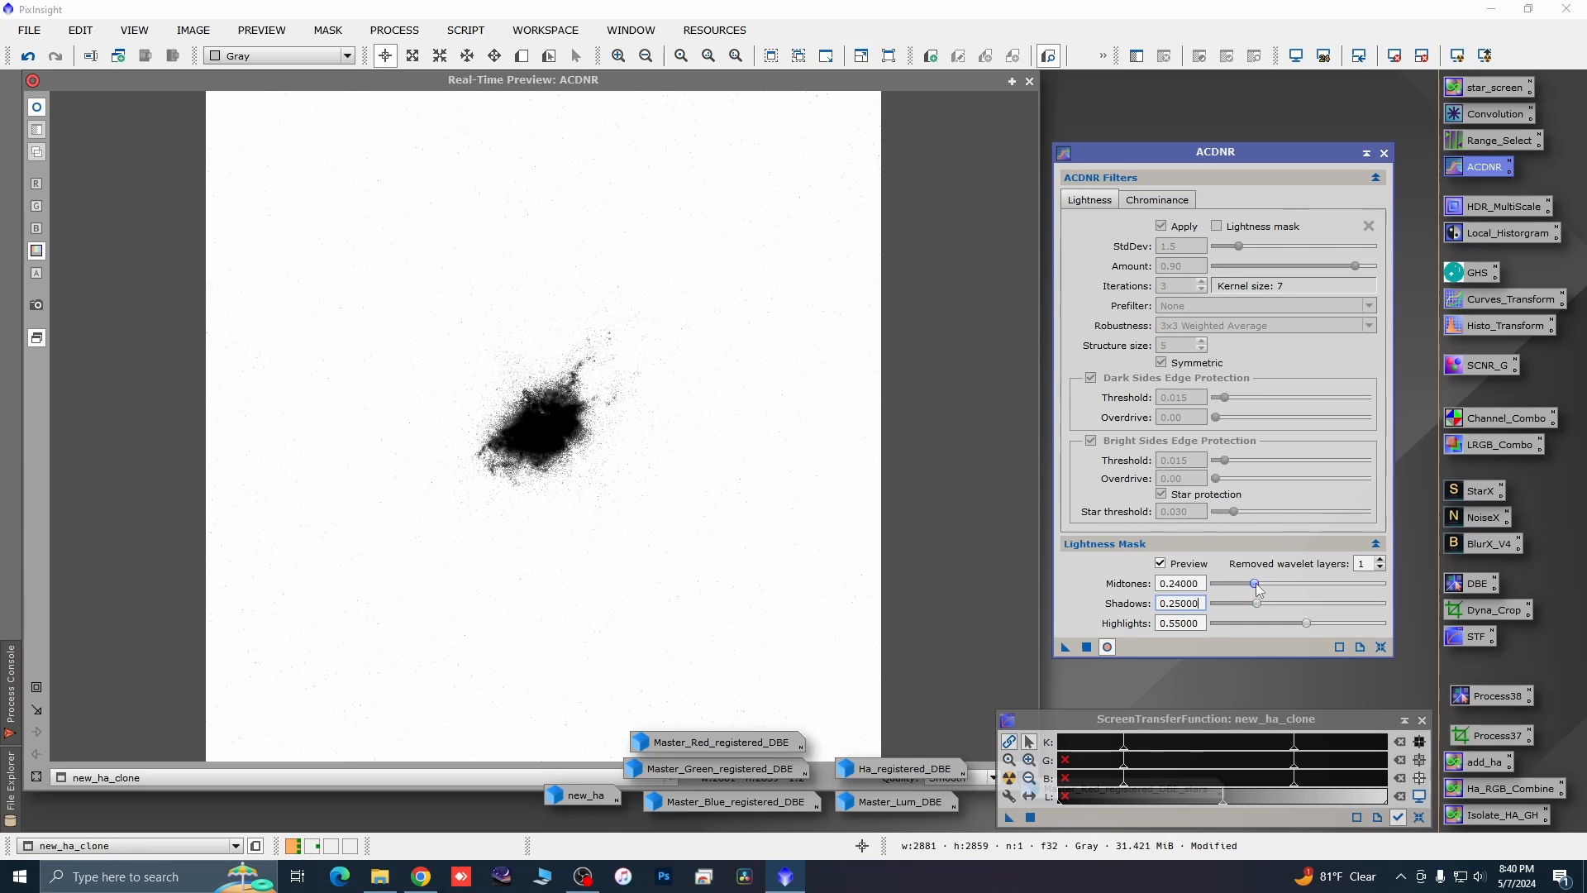
{"action": "left_click_drag", "start_coordinate": [1307, 624], "coordinate": [1258, 609]}
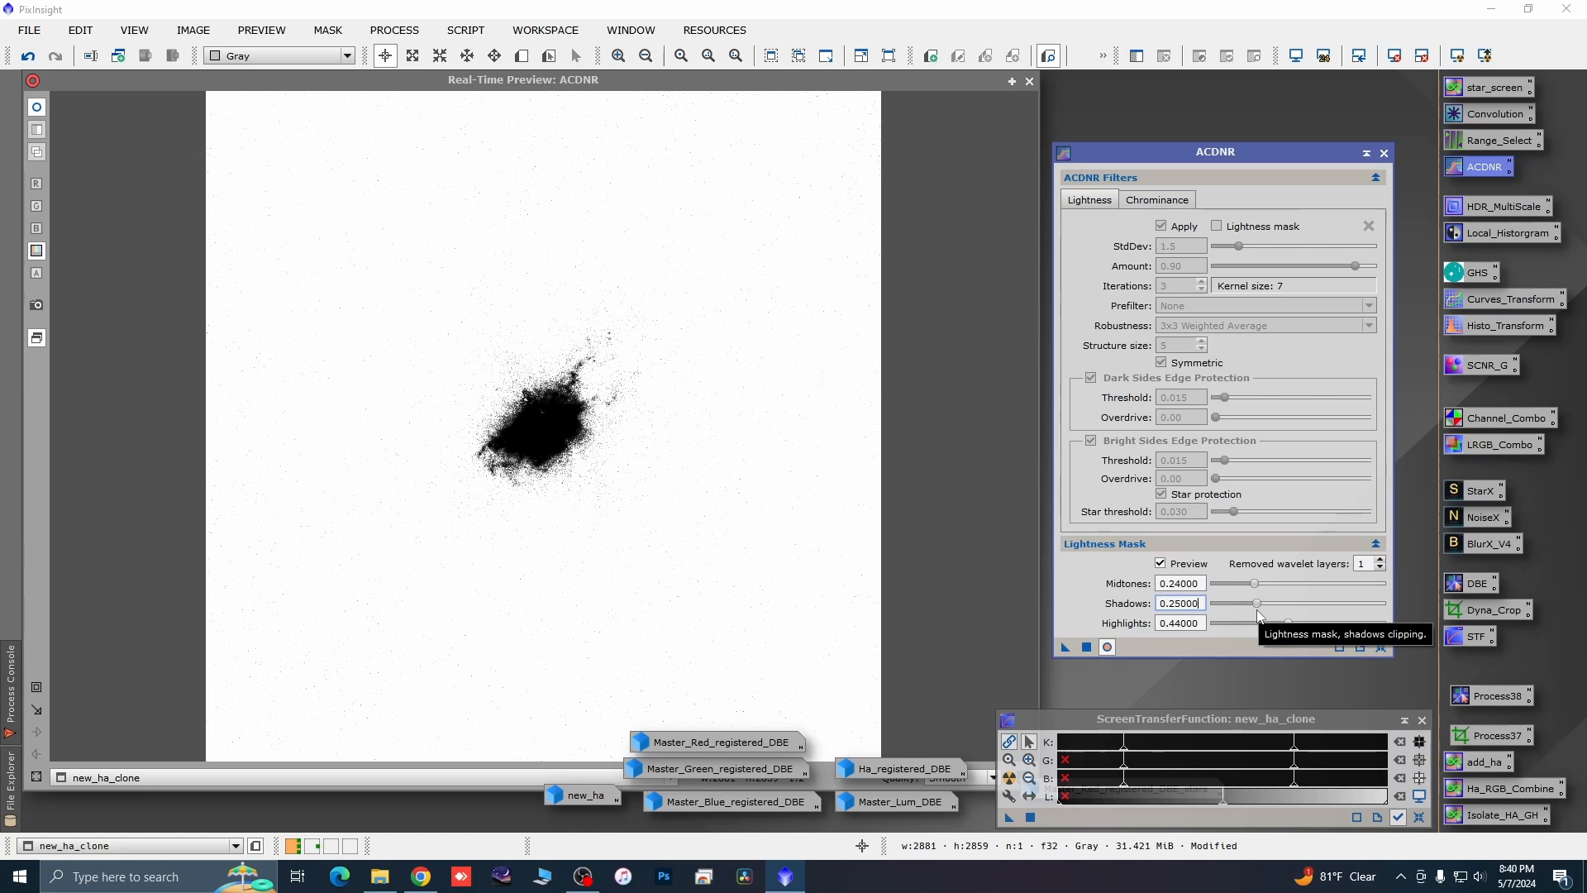
Close the real-time preview, apply the ACDNR lightness mask preview to new_ha_clone and close ACDNR.
{"action": "left_click", "coordinate": [1029, 82]}
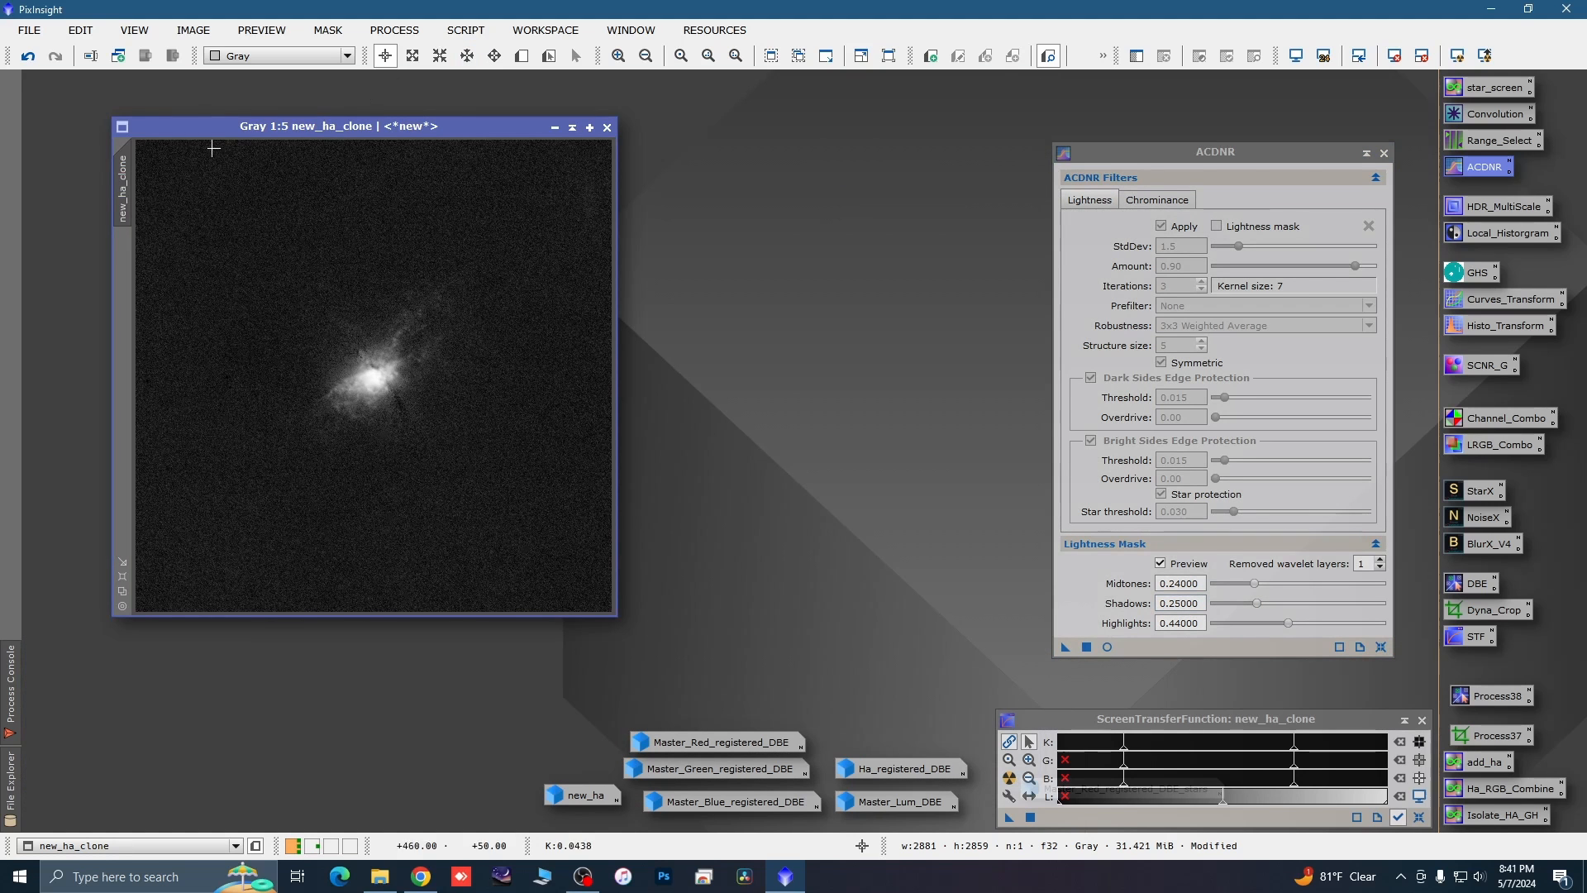
{"action": "left_click_drag", "start_coordinate": [123, 169], "coordinate": [246, 188]}
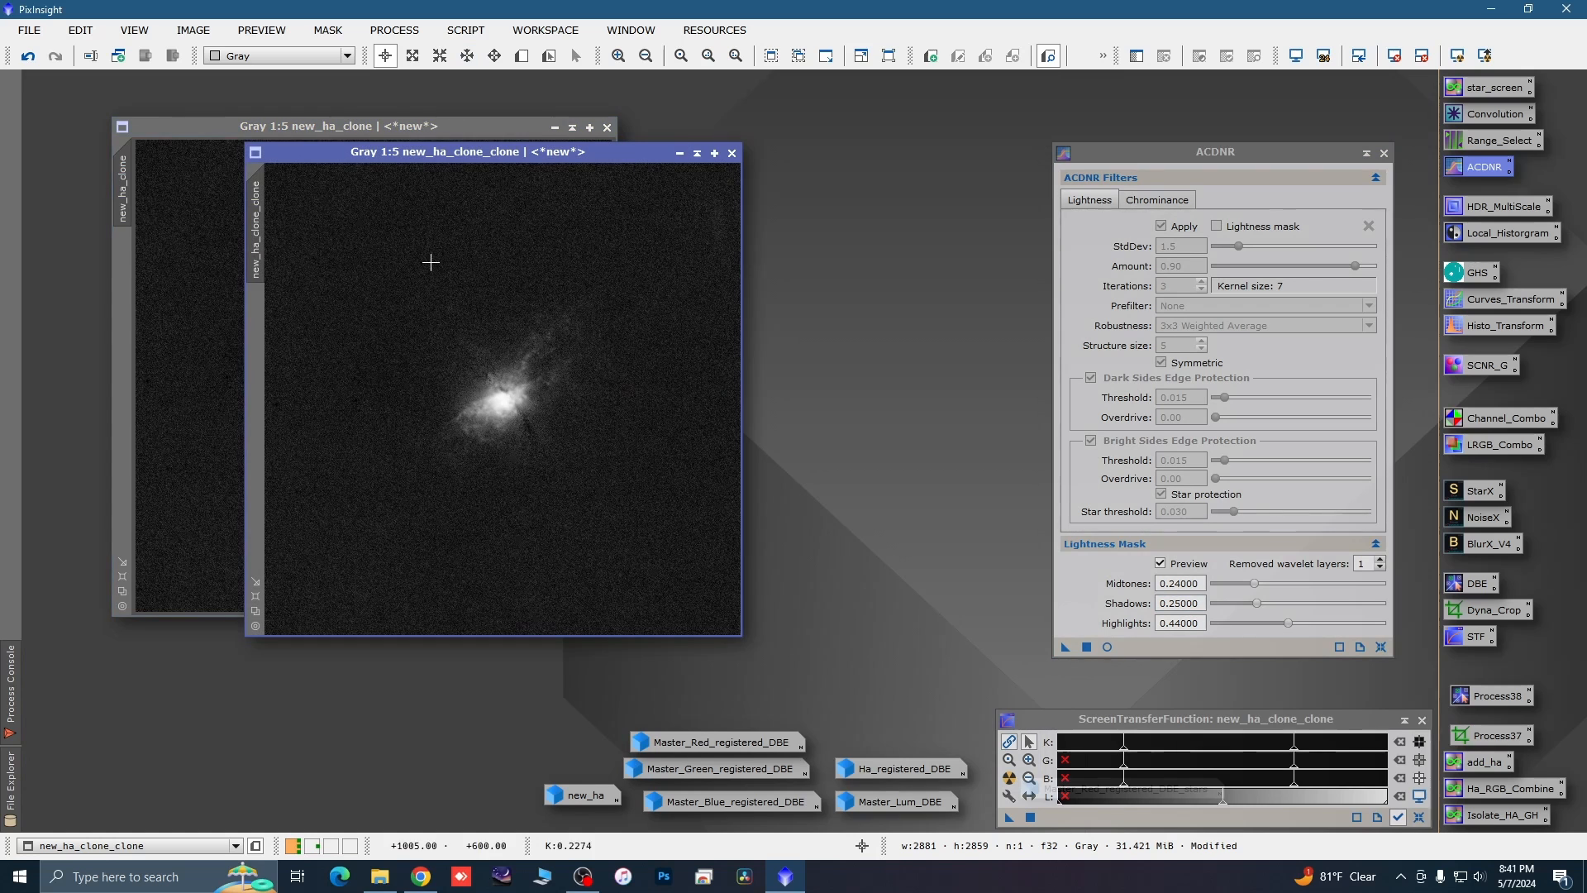
{"action": "left_click", "coordinate": [731, 153]}
{"action": "left_click_drag", "start_coordinate": [1065, 647], "coordinate": [495, 521]}
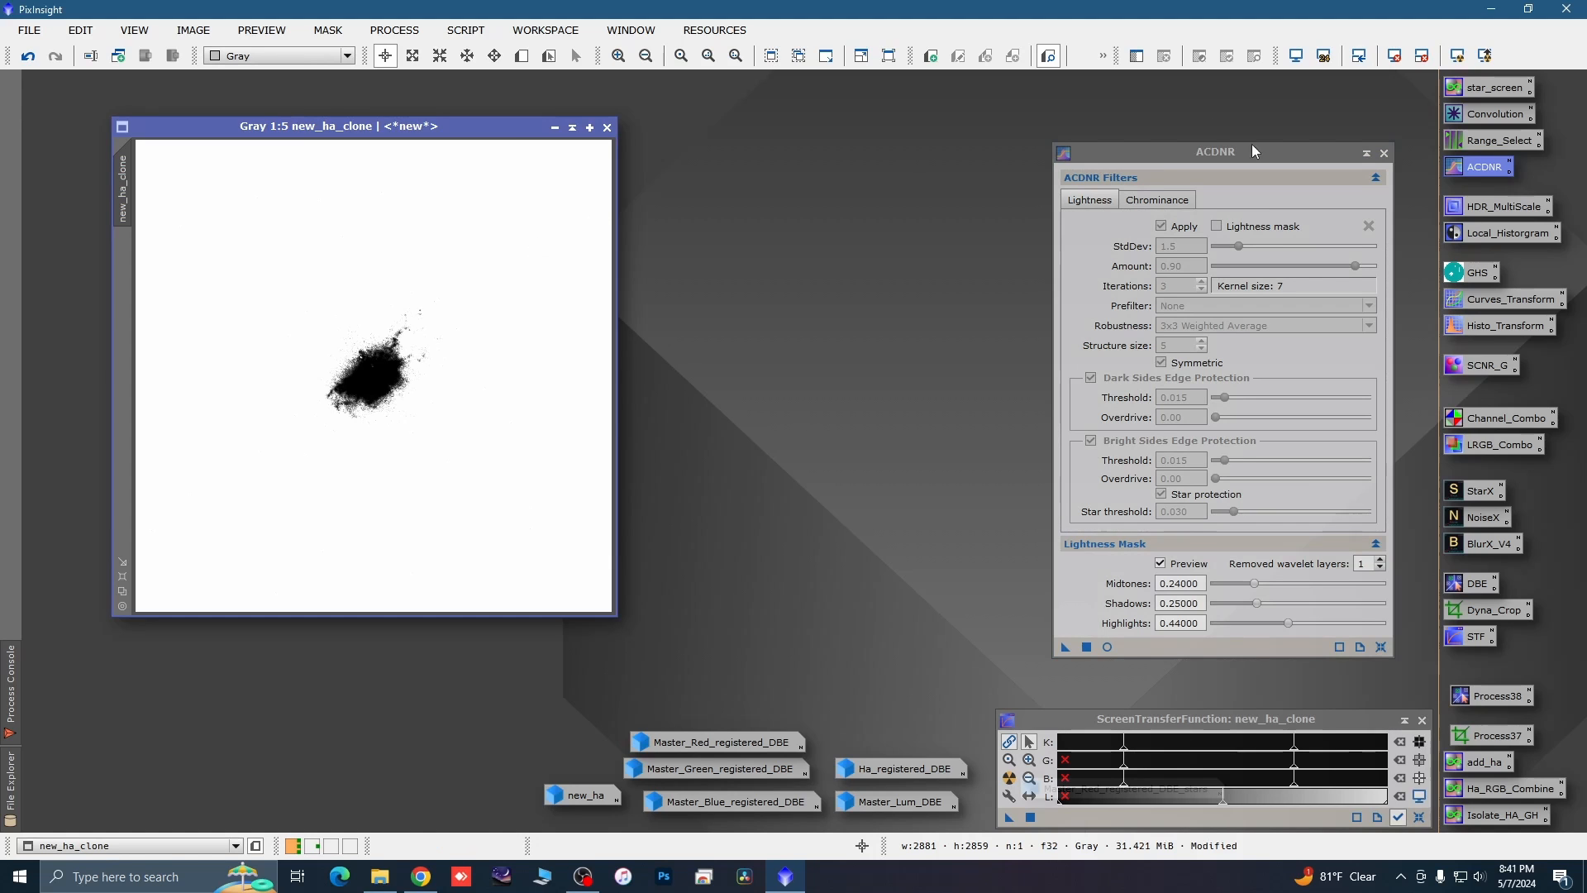
{"action": "left_click", "coordinate": [1385, 153]}
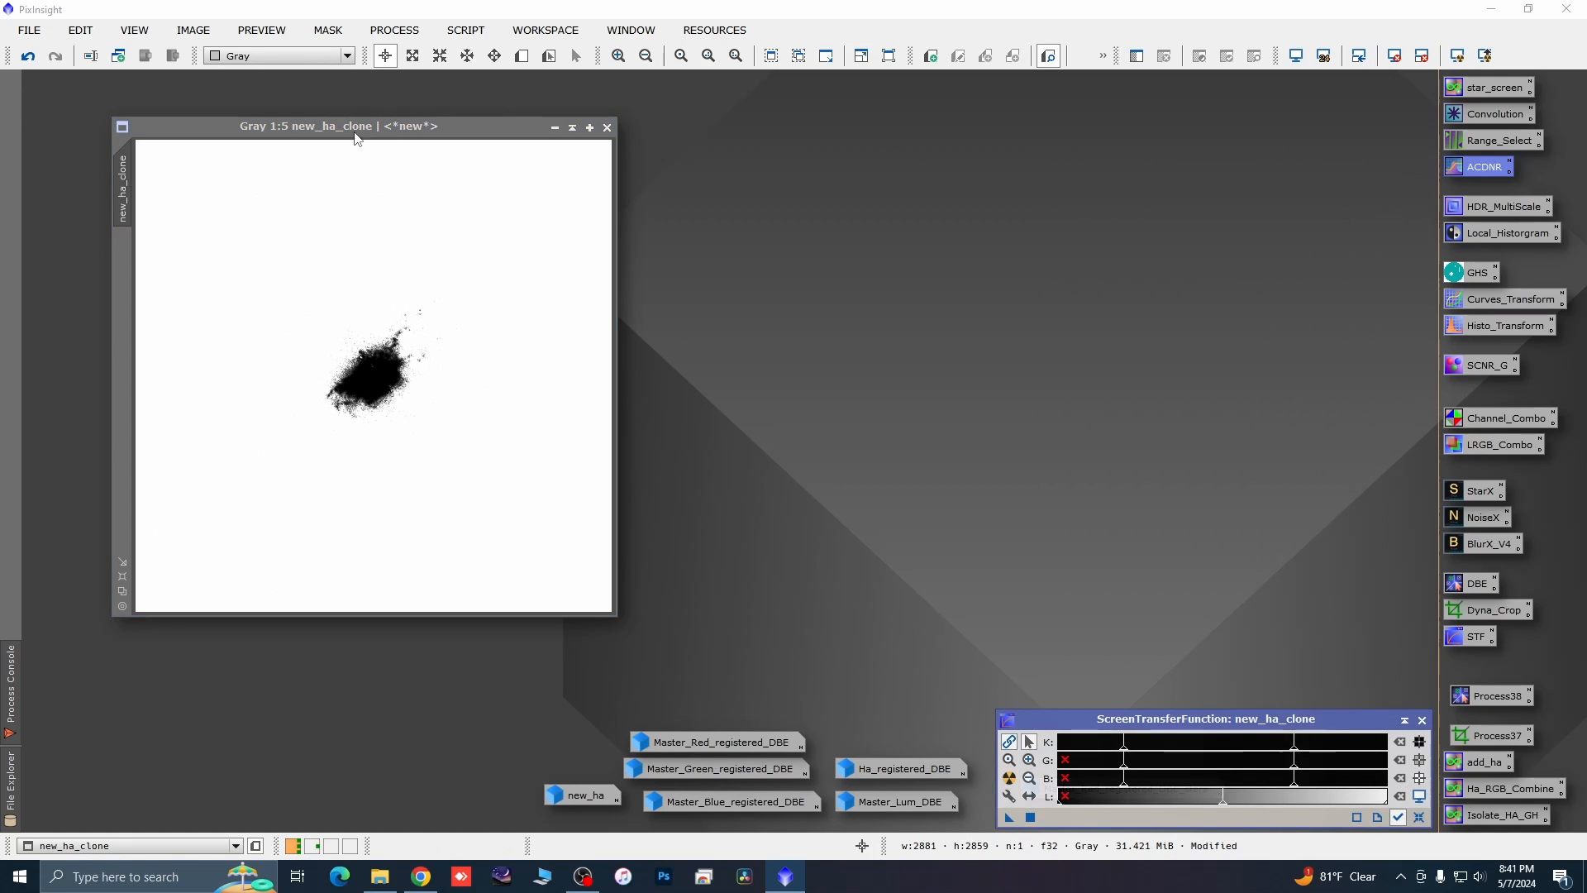
Restore Master_Red_registered_DBE beside new_ha_clone, apply new_ha_clone as its mask and inspect the masked galaxy core.
{"action": "left_click_drag", "start_coordinate": [356, 126], "coordinate": [464, 129]}
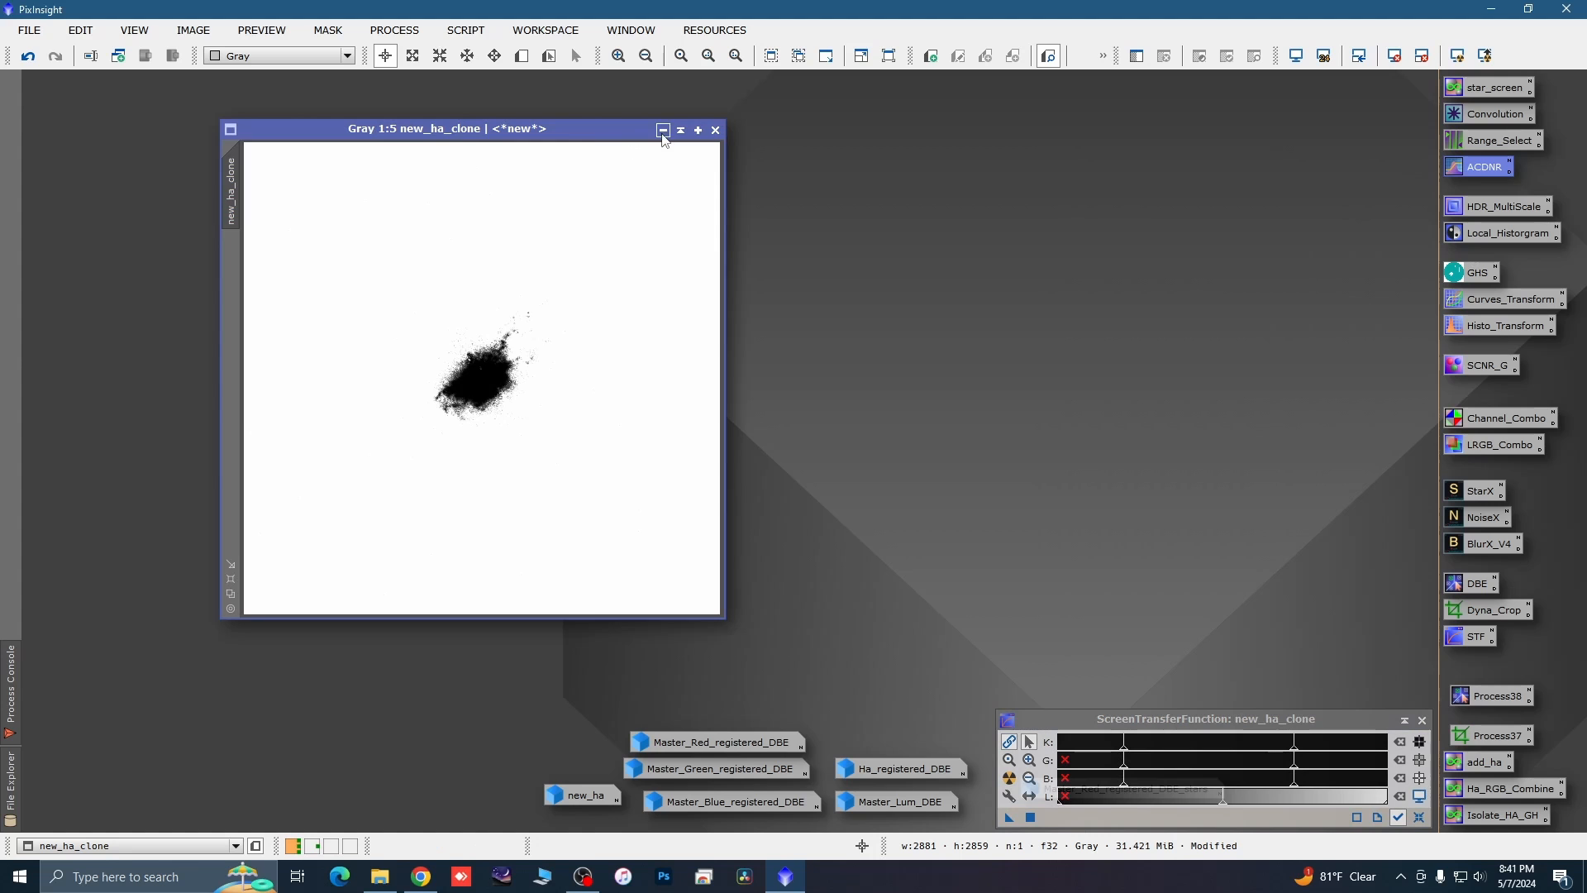
{"action": "left_click_drag", "start_coordinate": [587, 136], "coordinate": [1236, 123]}
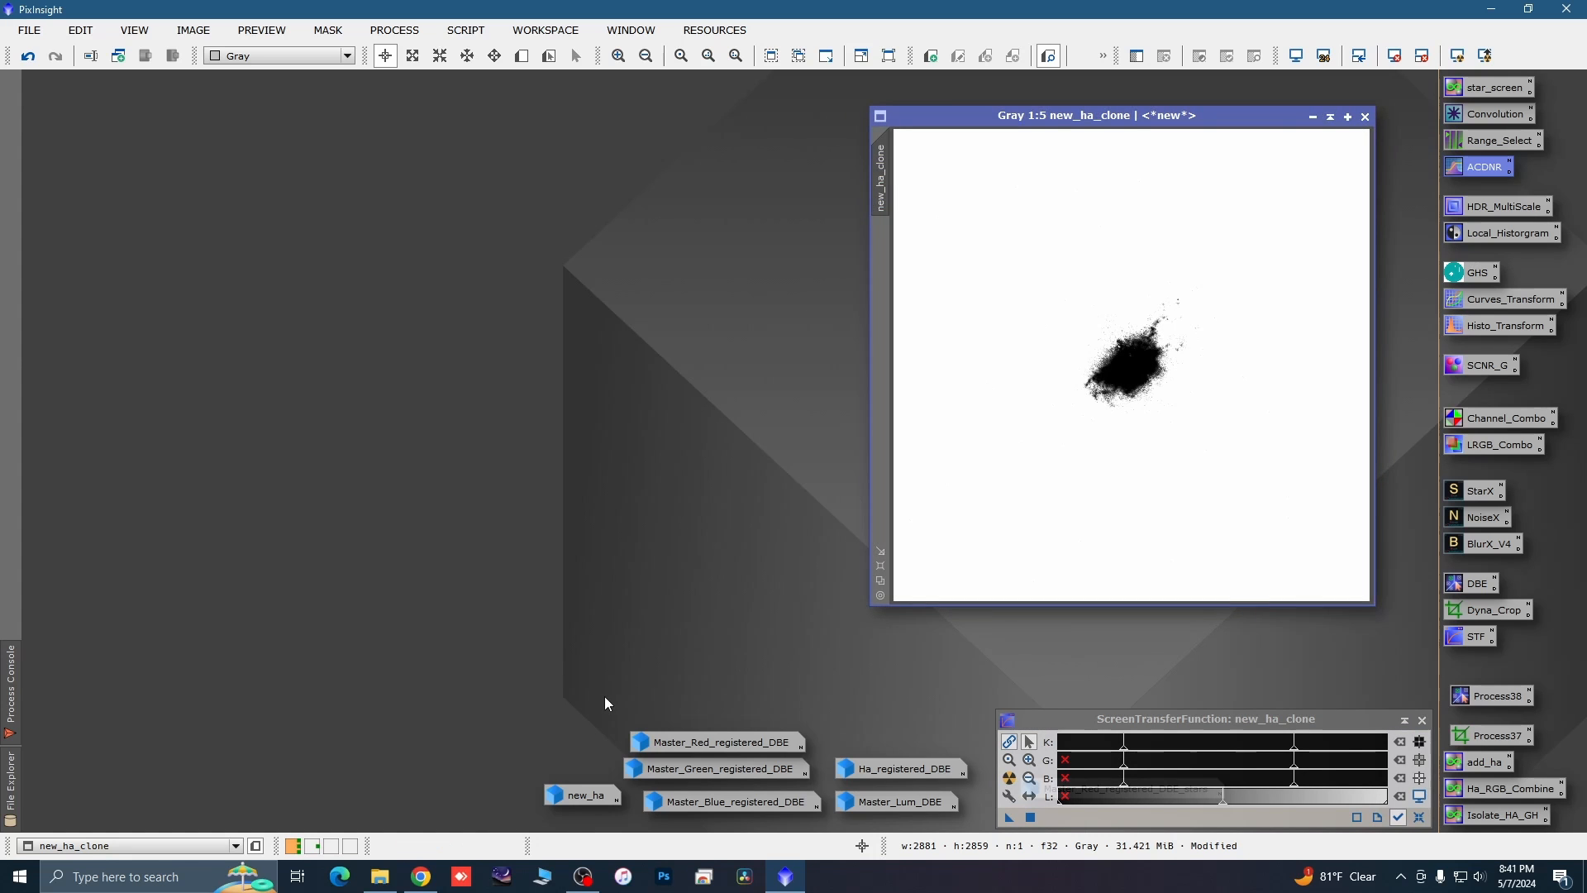
{"action": "double_click", "coordinate": [734, 743]}
{"action": "left_click_drag", "start_coordinate": [795, 146], "coordinate": [568, 121]}
{"action": "left_click_drag", "start_coordinate": [881, 178], "coordinate": [137, 340]}
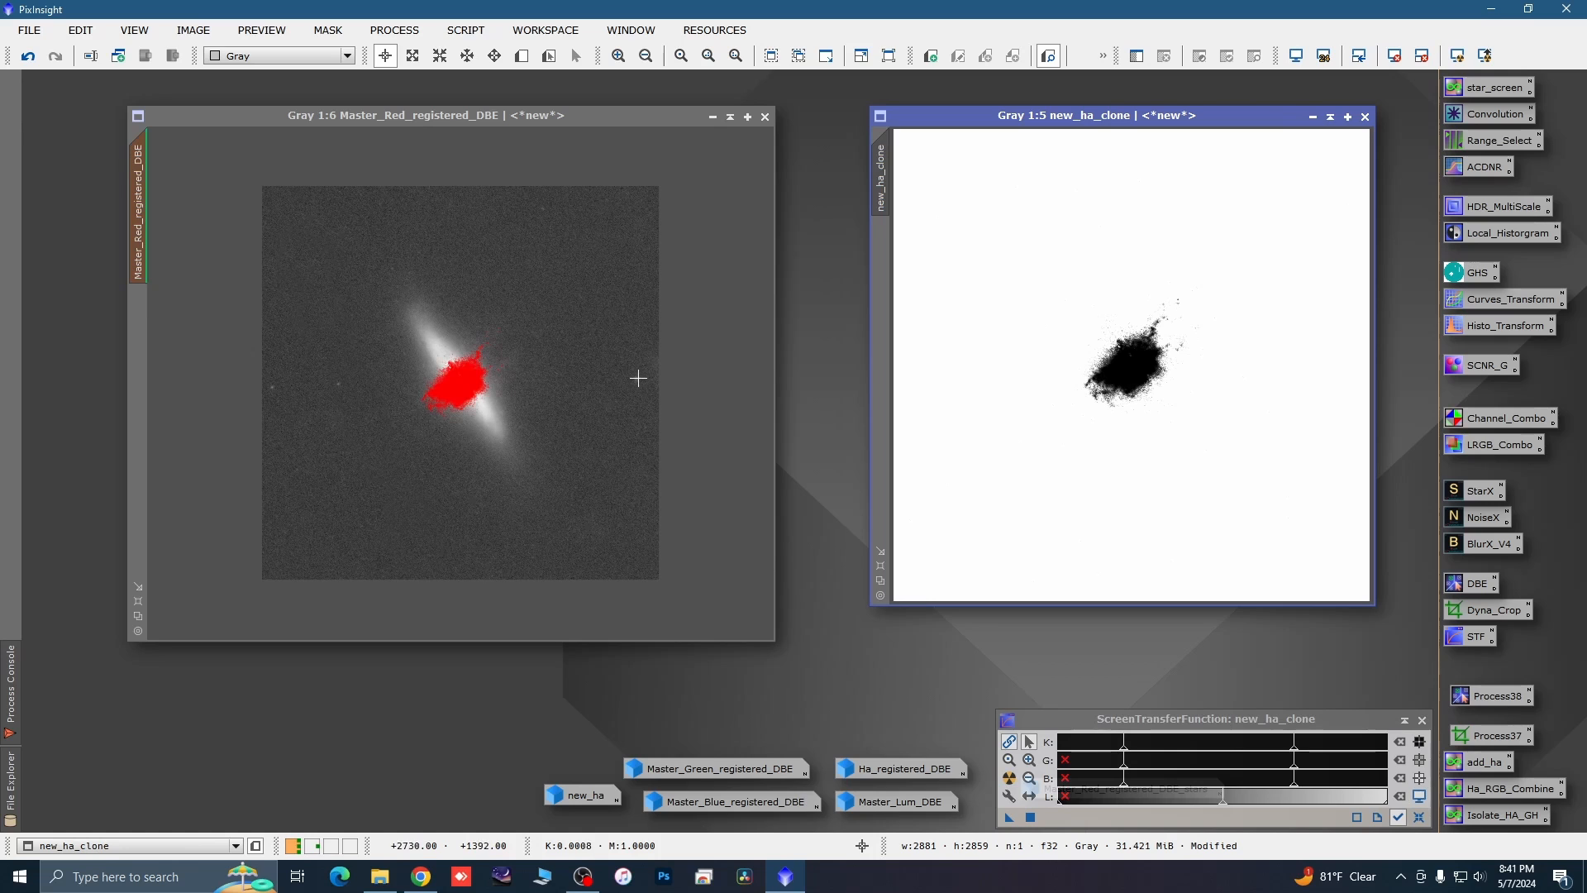
{"action": "scroll", "coordinate": [1111, 367], "scroll_direction": "up", "scroll_amount": 3}
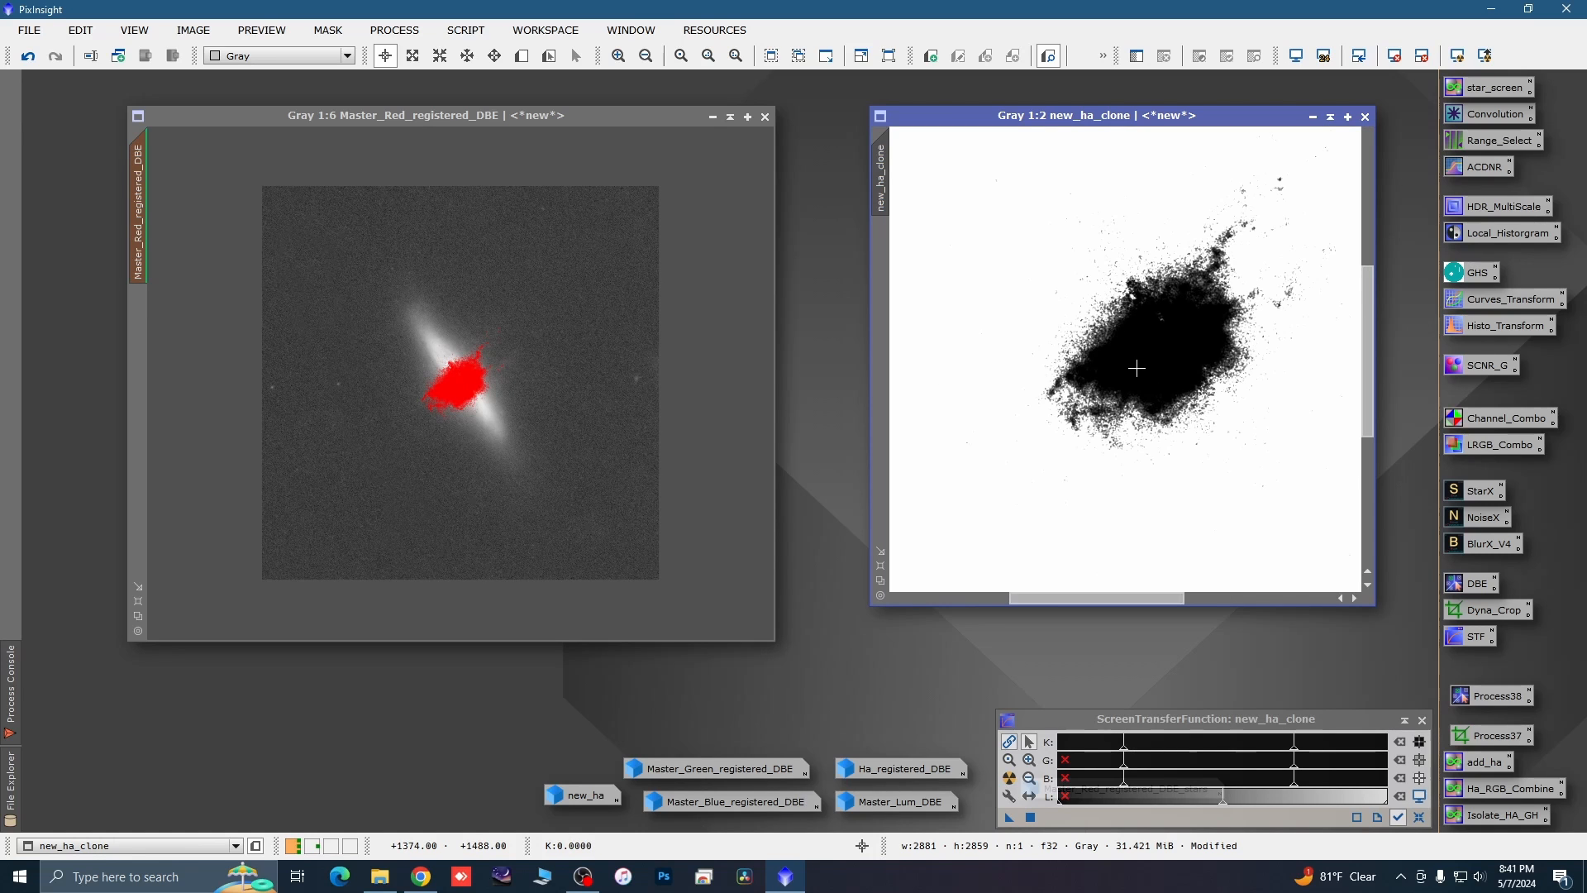
{"action": "scroll", "coordinate": [1136, 367], "scroll_direction": "down", "scroll_amount": 3}
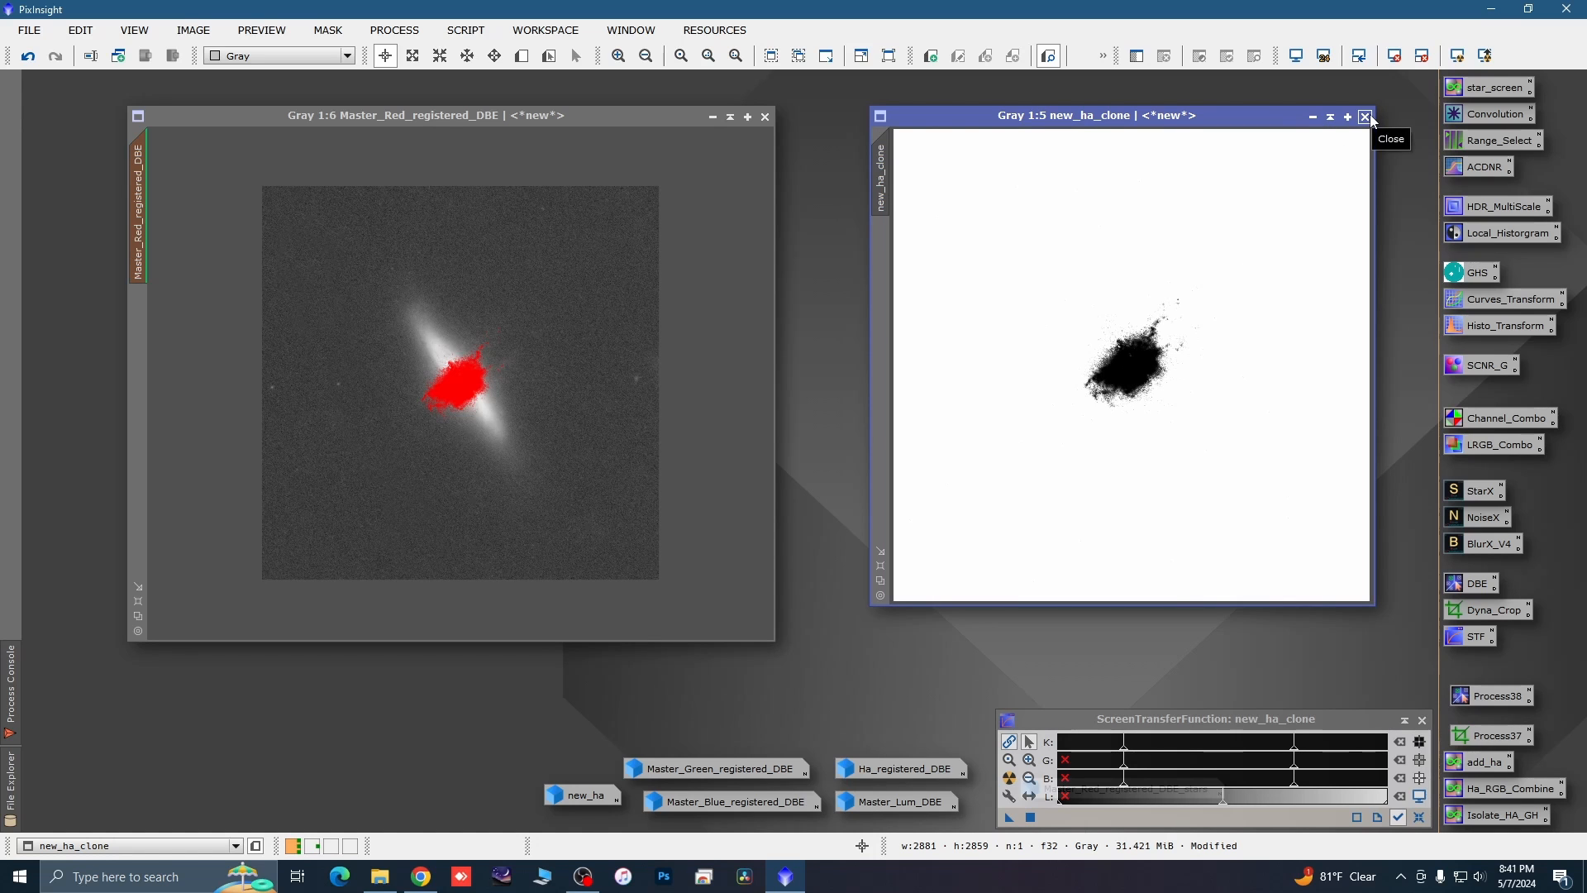
{"action": "left_click", "coordinate": [377, 363]}
{"action": "scroll", "coordinate": [377, 363], "scroll_direction": "up", "scroll_amount": 2}
{"action": "scroll", "coordinate": [377, 363], "scroll_direction": "up", "scroll_amount": 1}
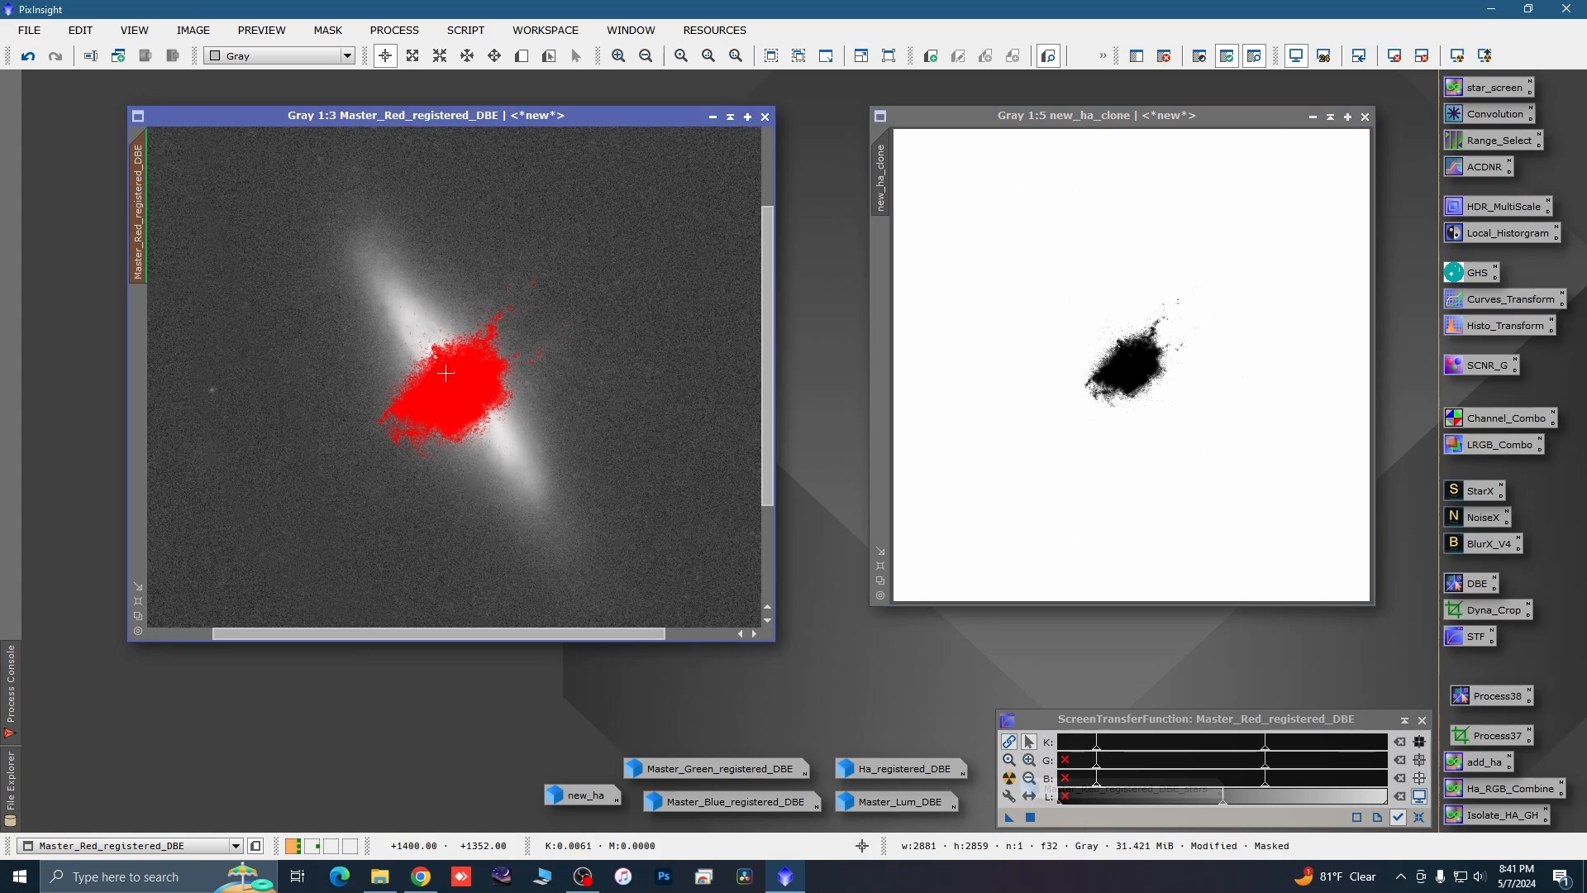
{"action": "scroll", "coordinate": [545, 314], "scroll_direction": "down", "scroll_amount": 3}
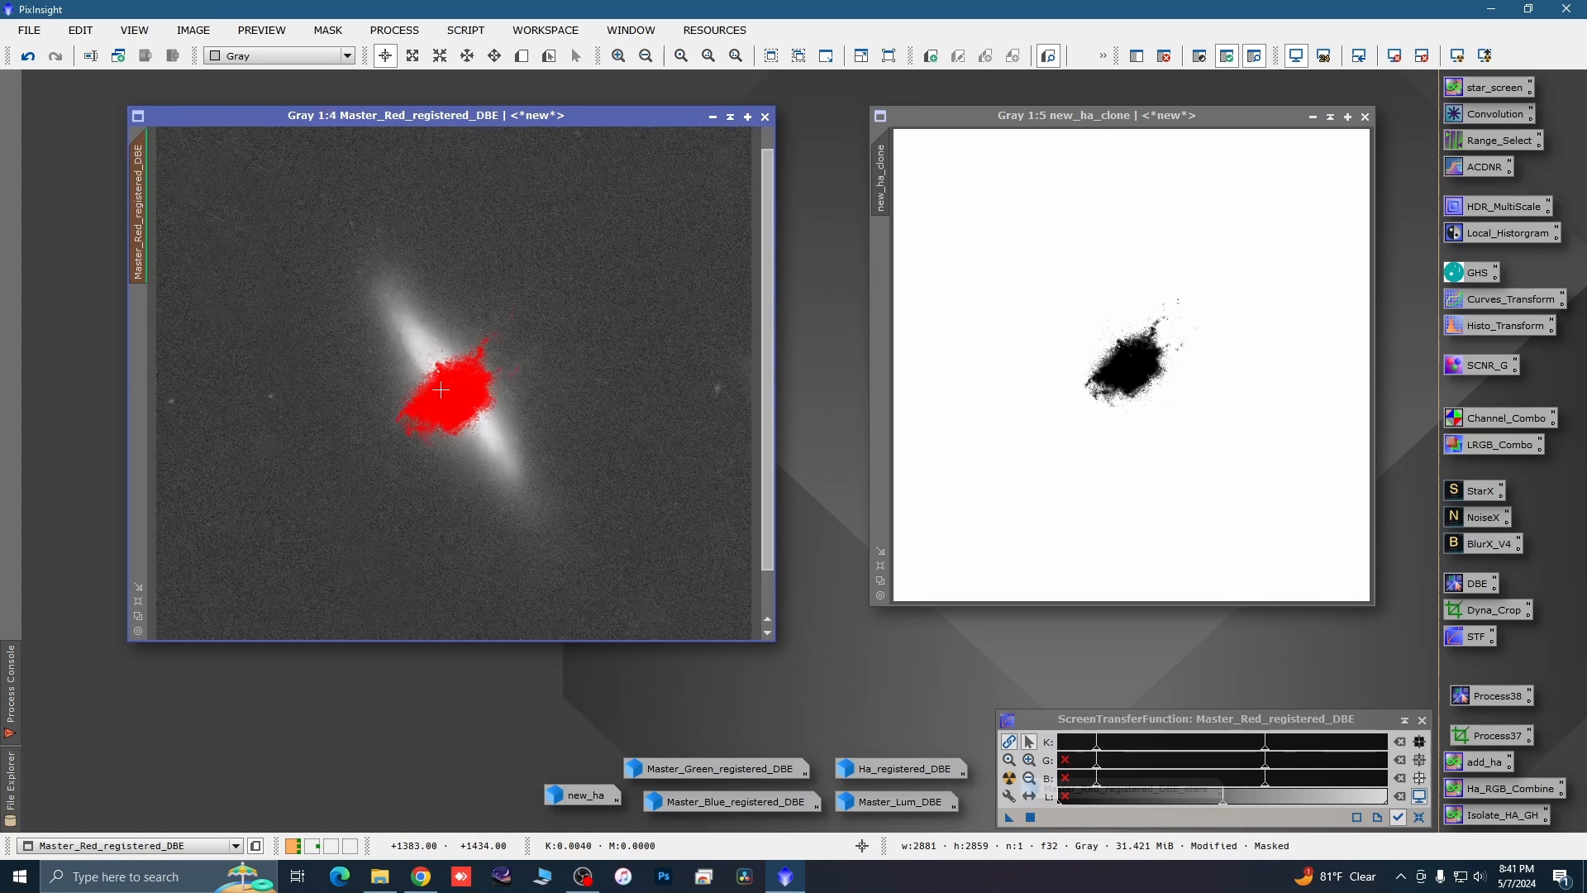
{"action": "left_click", "coordinate": [1365, 117]}
{"action": "left_click", "coordinate": [829, 483]}
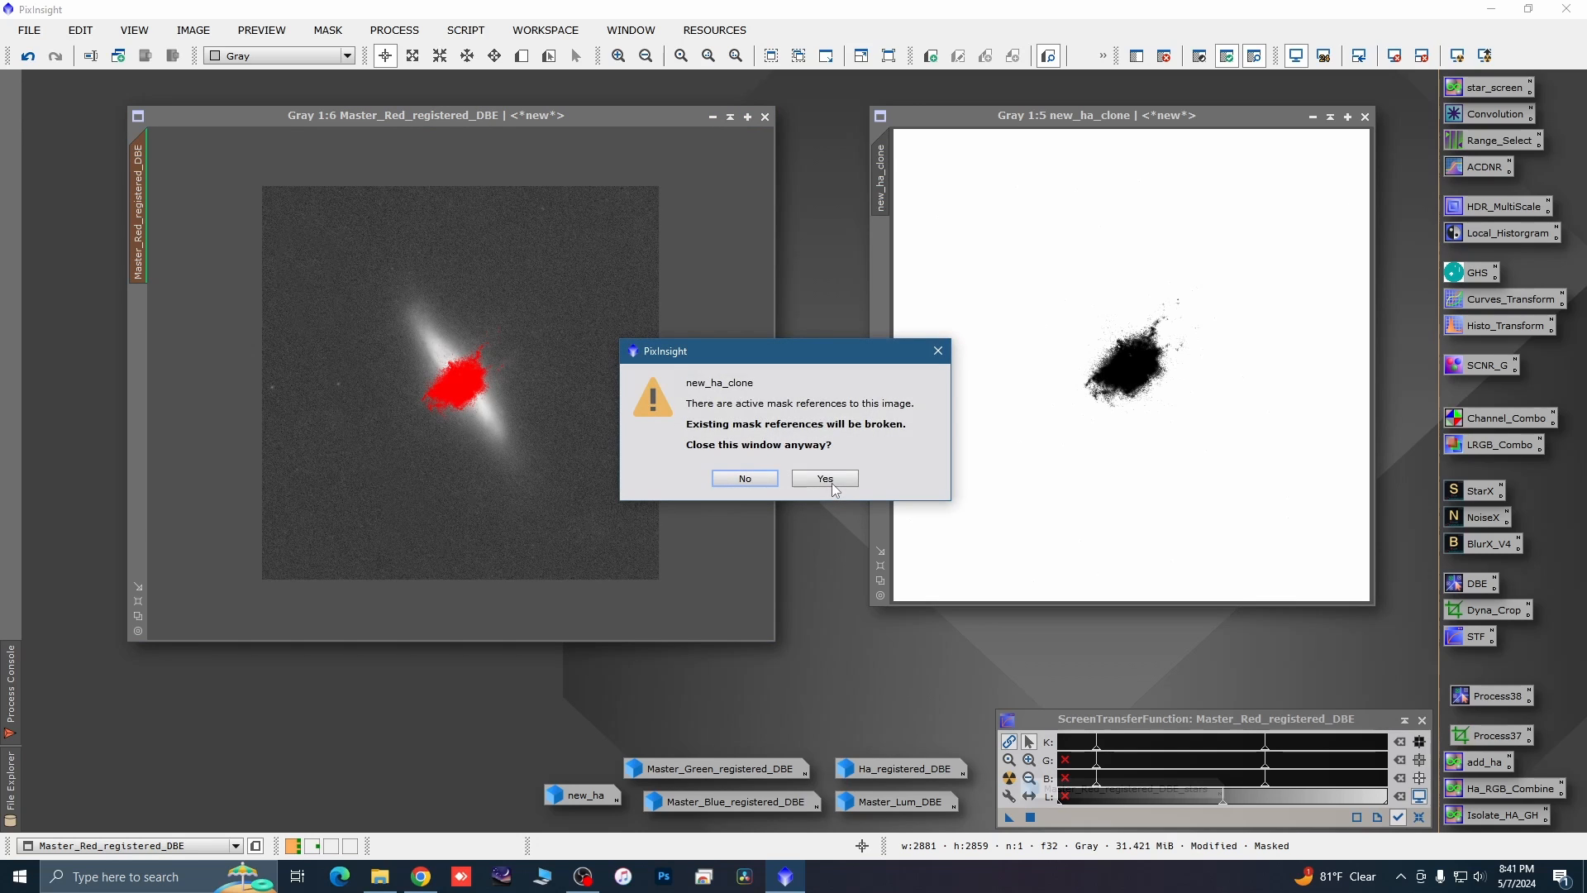
{"action": "left_click", "coordinate": [940, 347]}
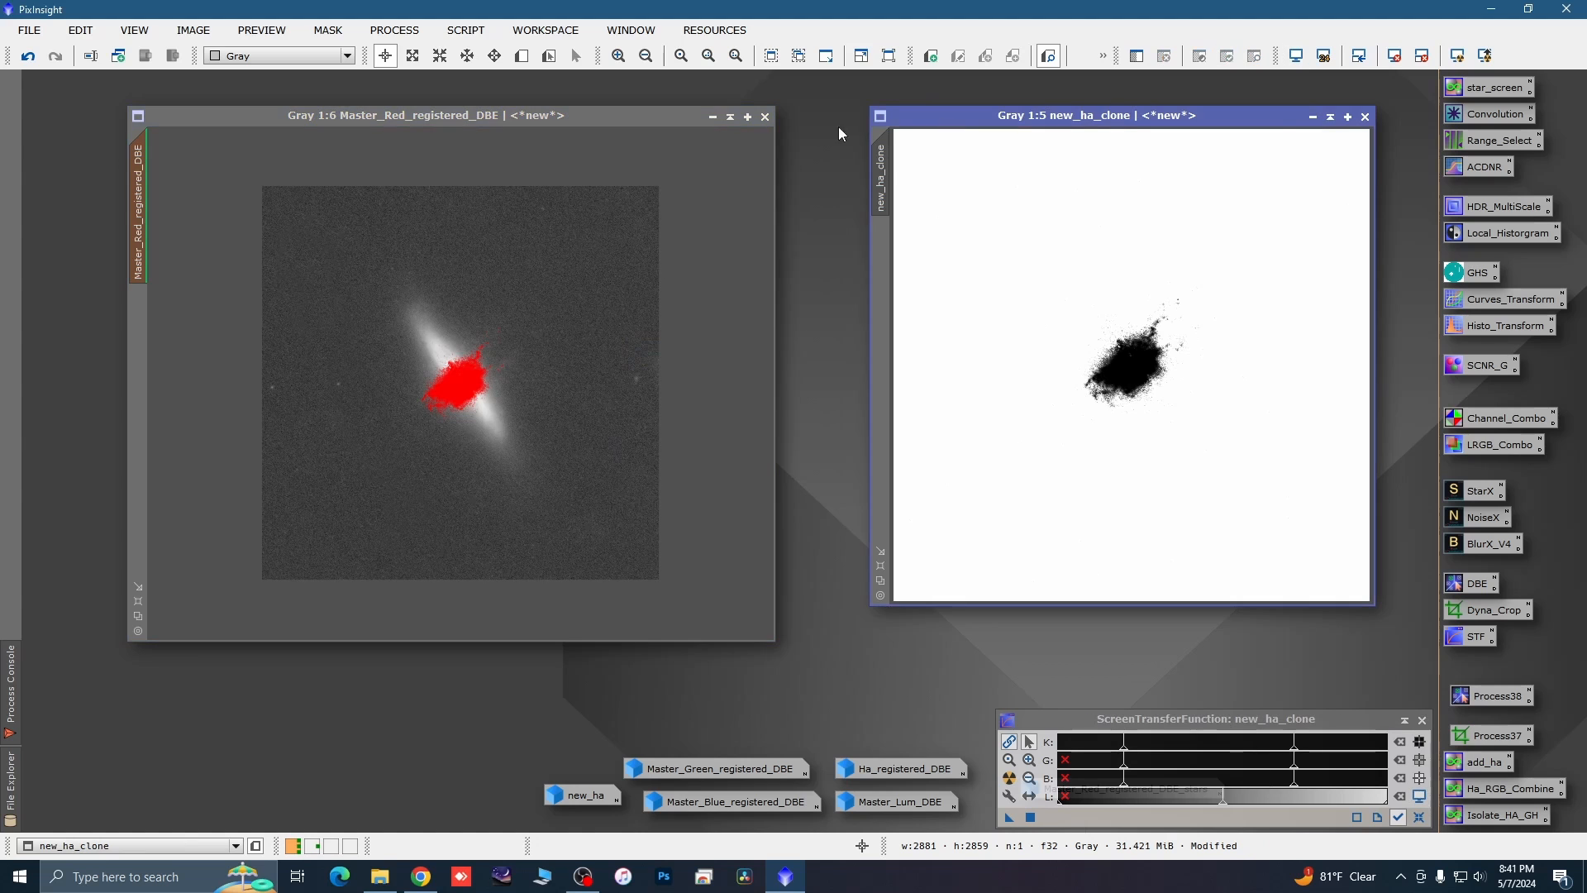
Undo the ACDNR change on new_ha_clone, remove the mask from Master_Red_registered_DBE and minimize that image.
{"action": "left_click", "coordinate": [28, 55]}
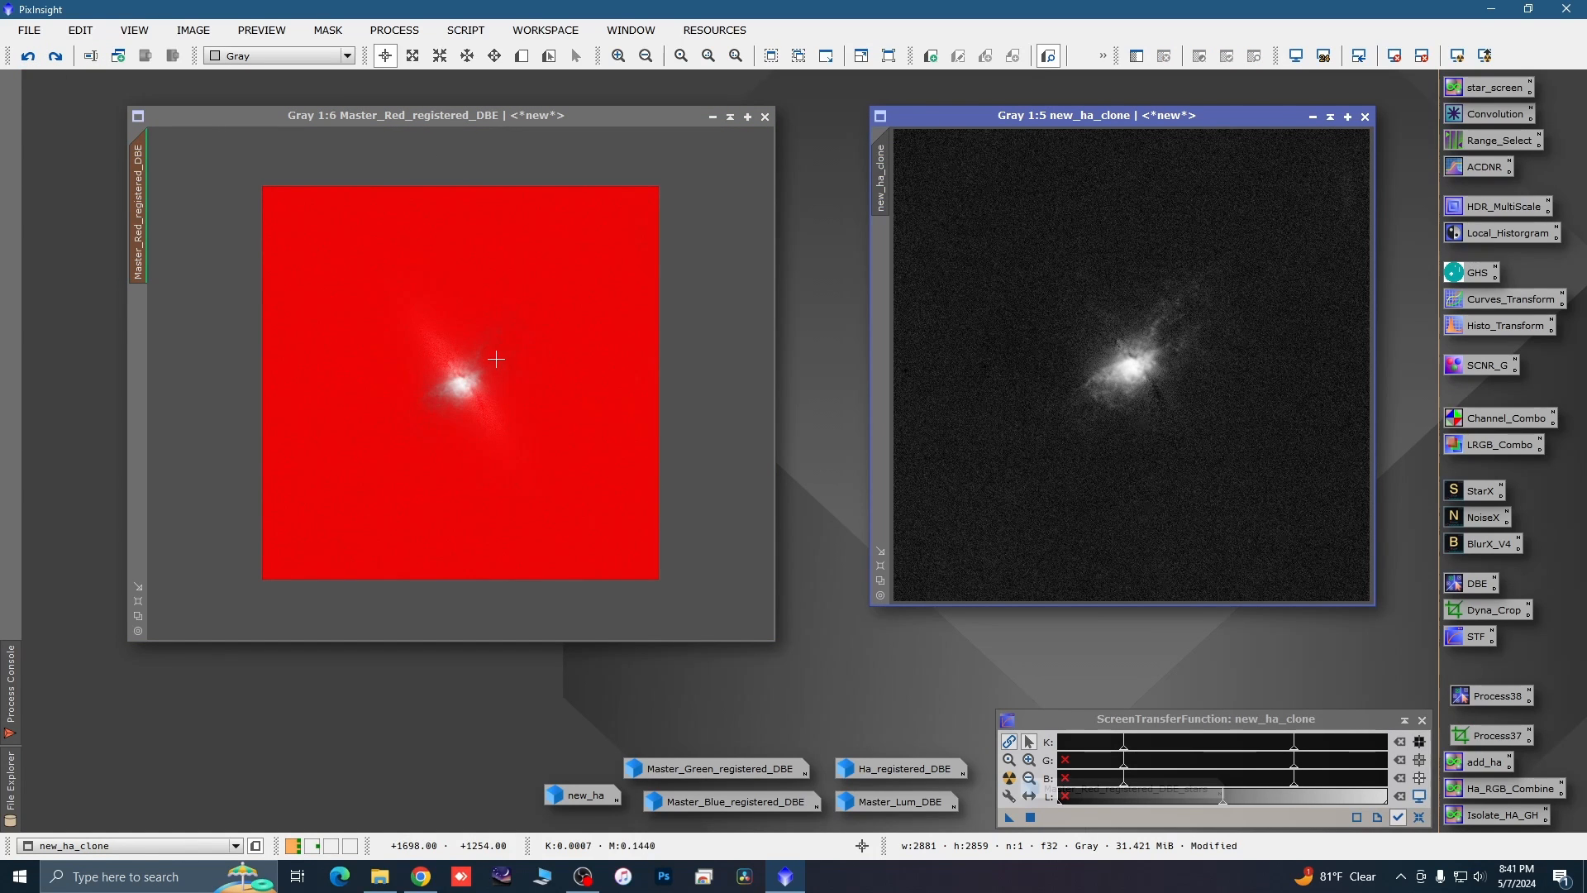
{"action": "right_click", "coordinate": [414, 270]}
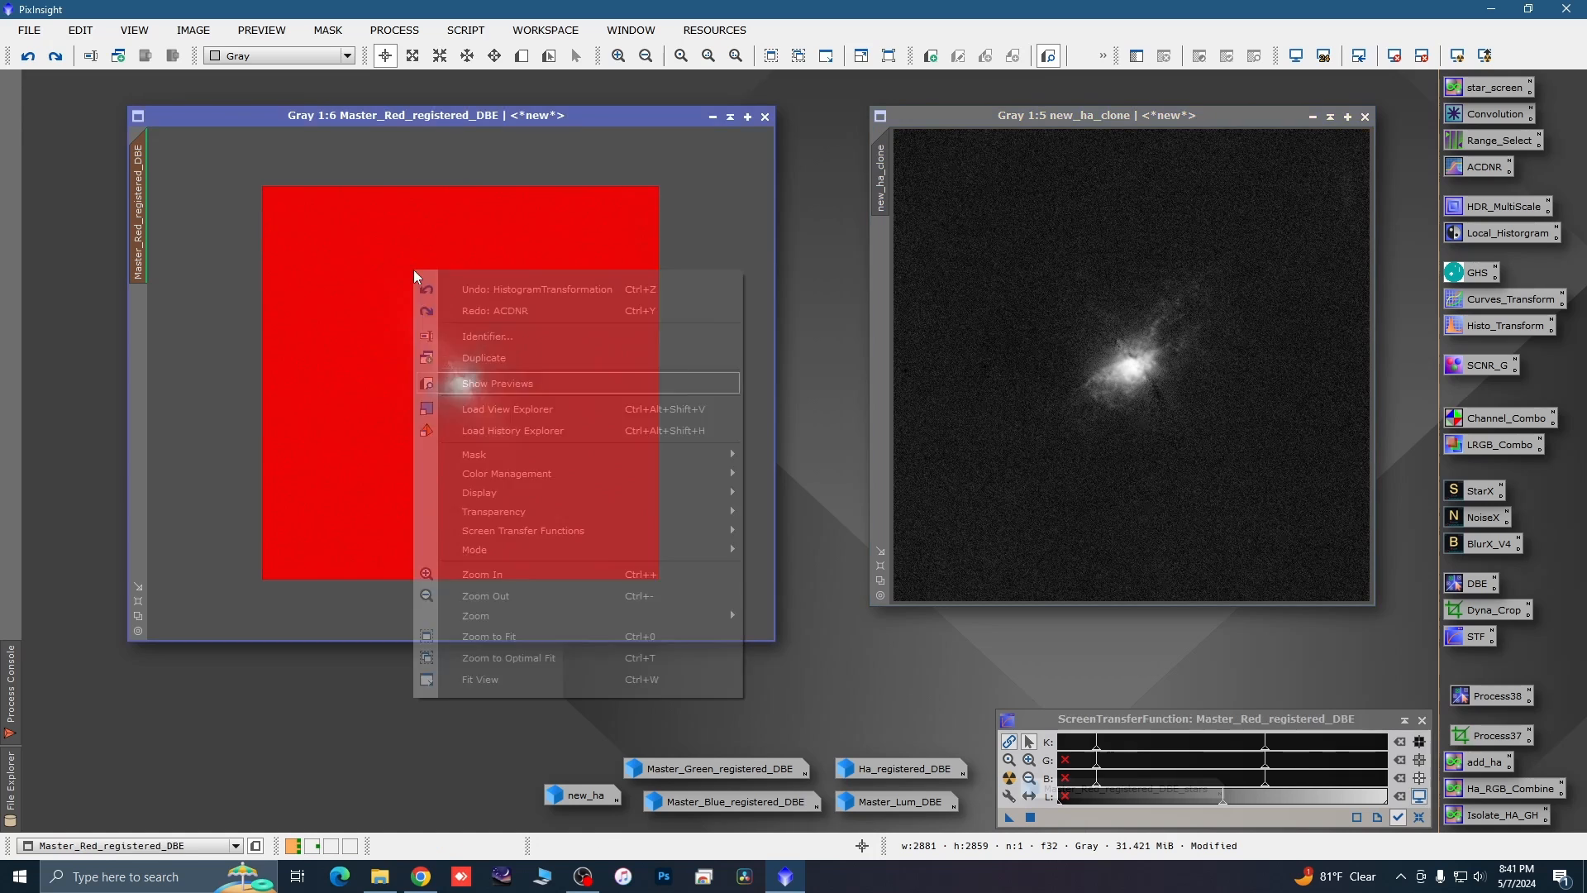
{"action": "mouse_move", "coordinate": [536, 453]}
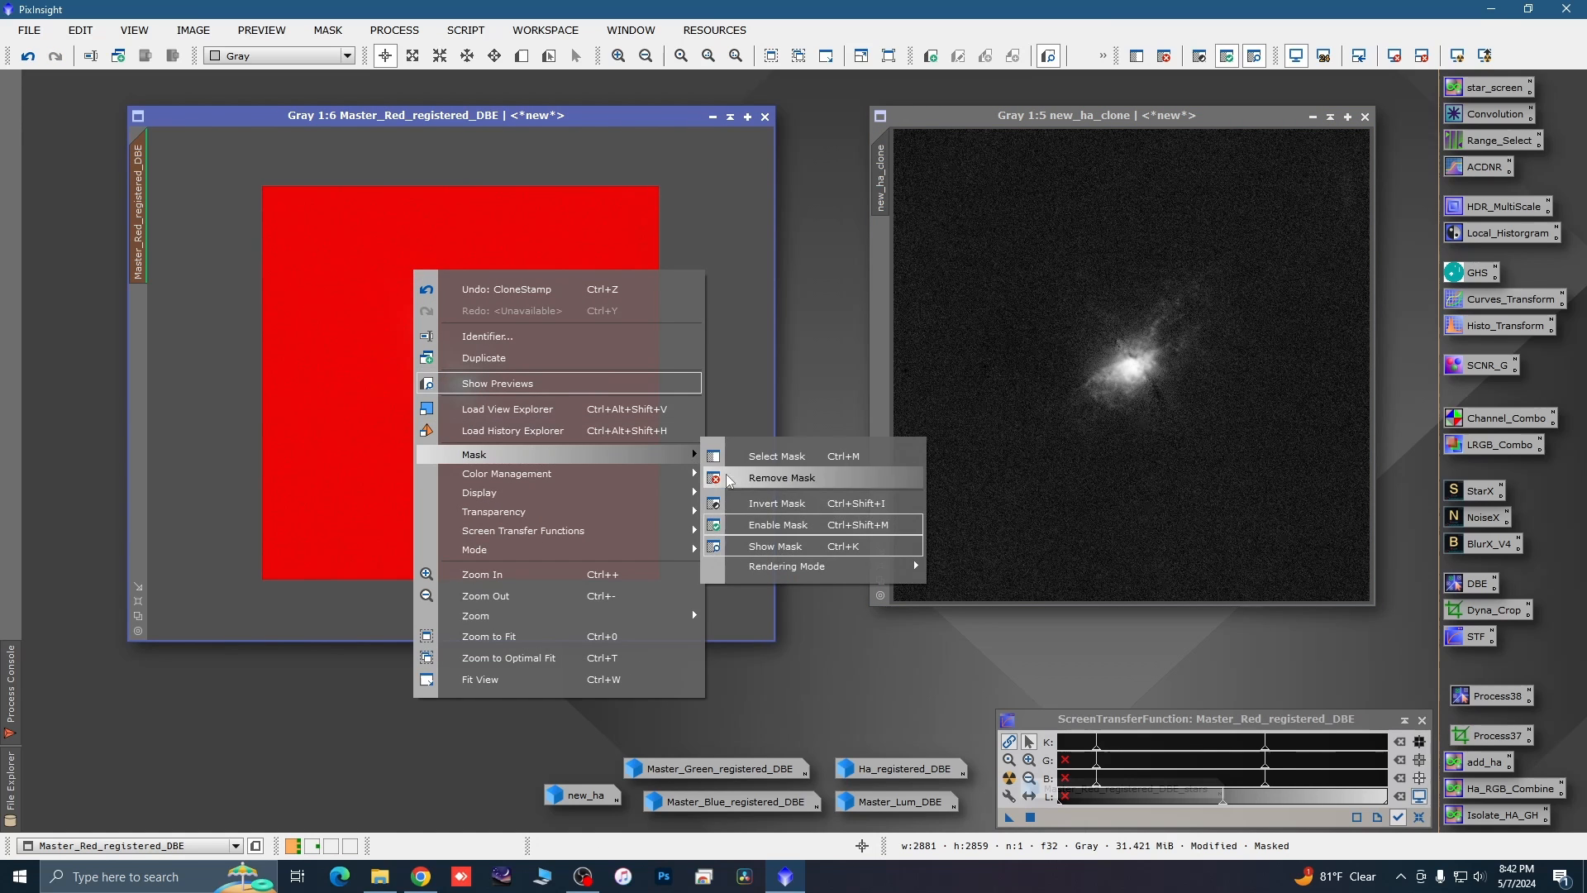
{"action": "left_click", "coordinate": [769, 478]}
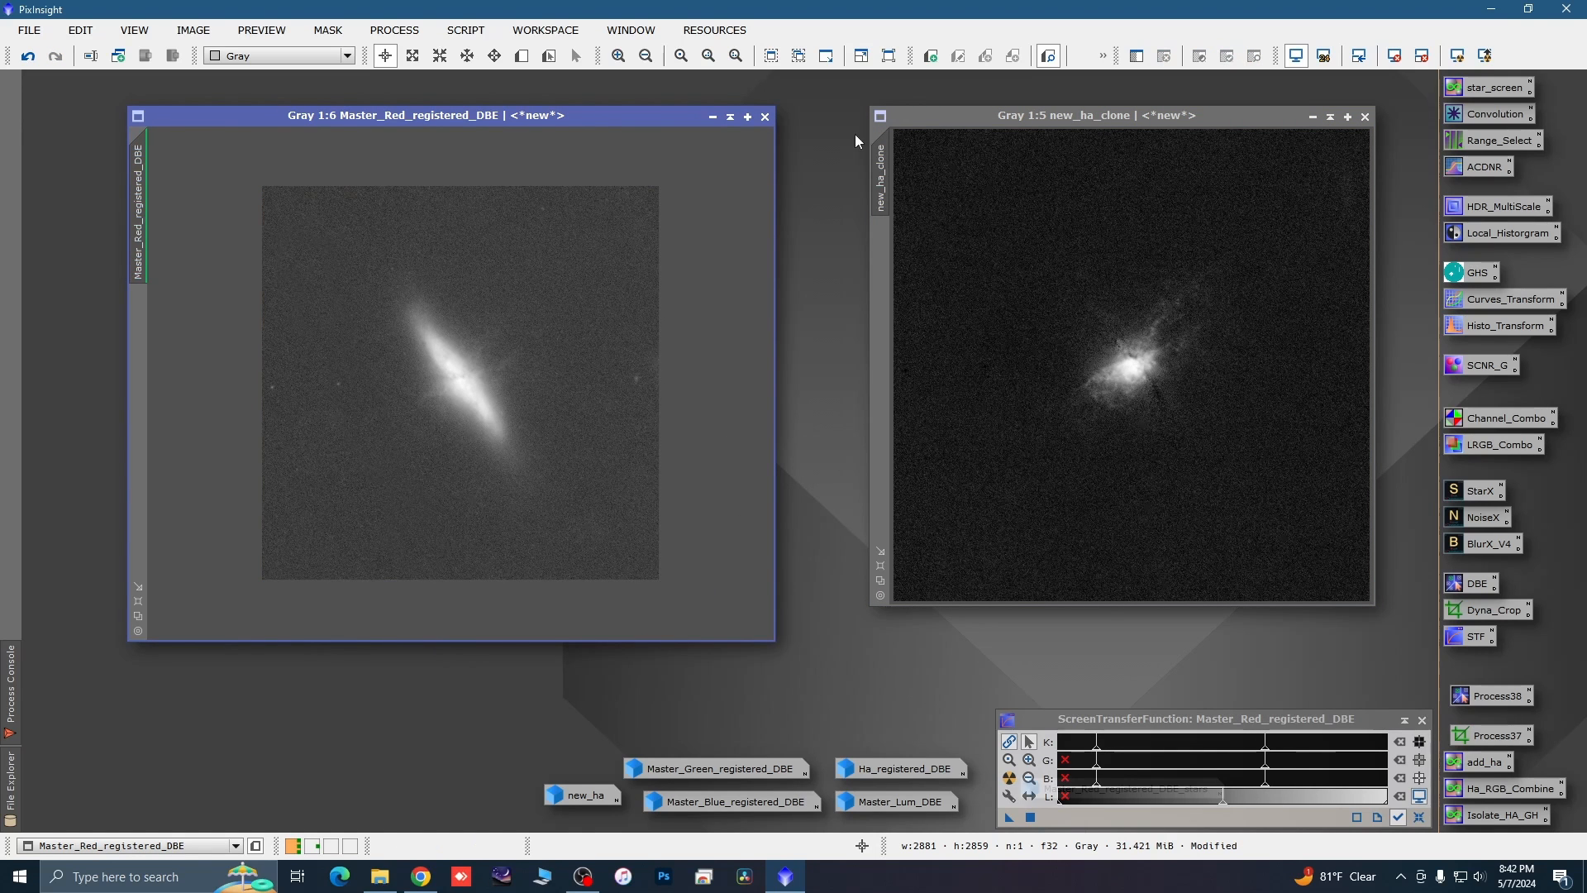
{"action": "left_click", "coordinate": [715, 118]}
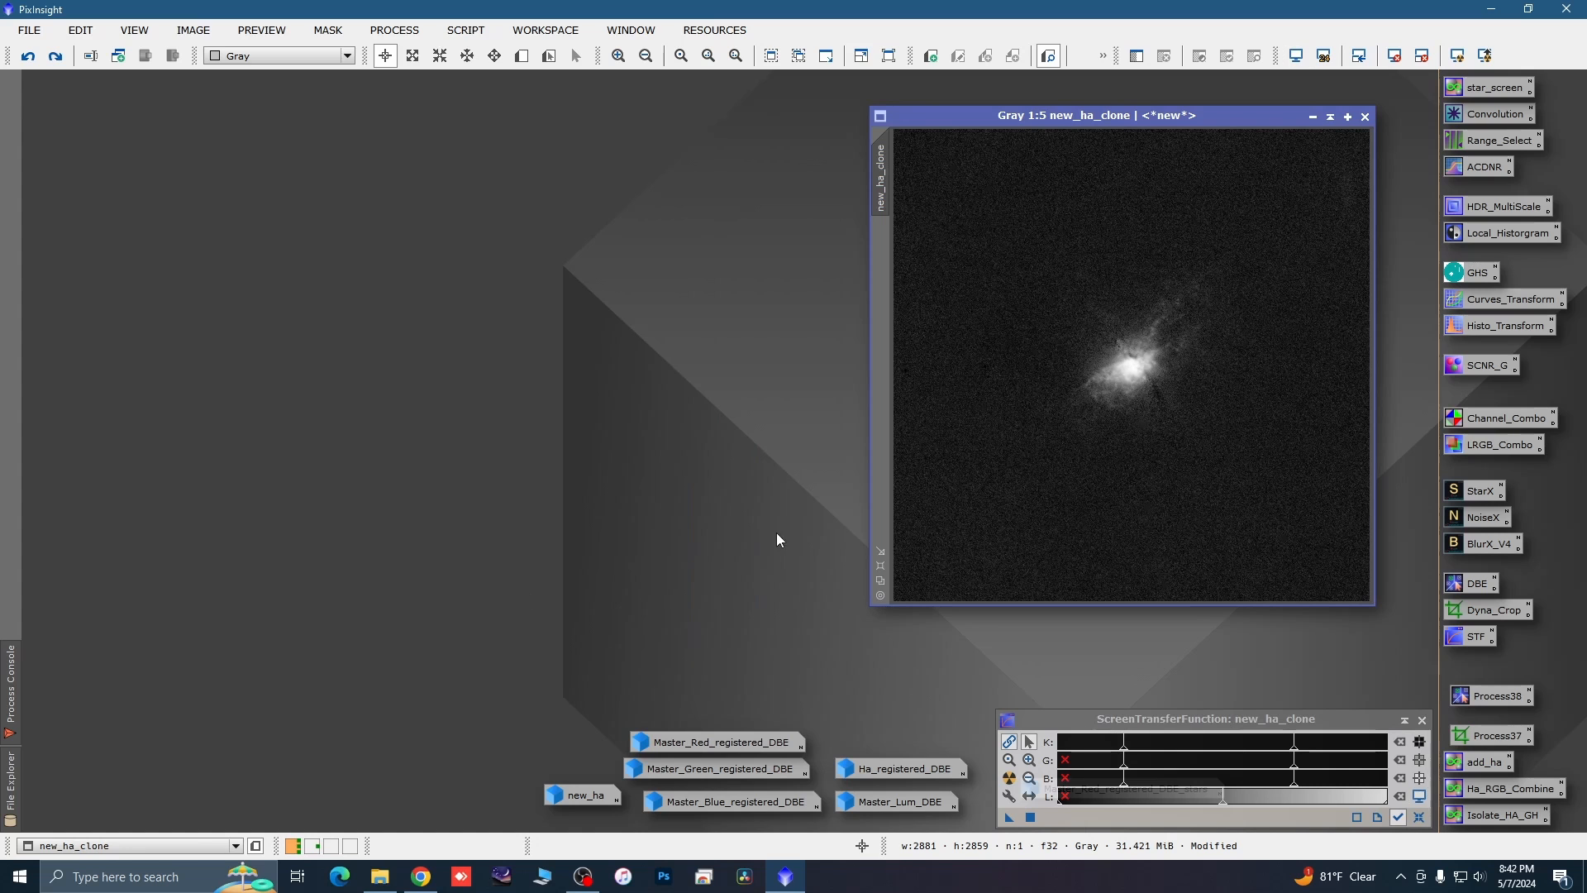
Create a range mask from new_ha_clone with RangeSelection, using lower limit 0.22 and smoothness 14, and close the tool and its preview.
{"action": "left_click_drag", "start_coordinate": [1108, 118], "coordinate": [373, 120]}
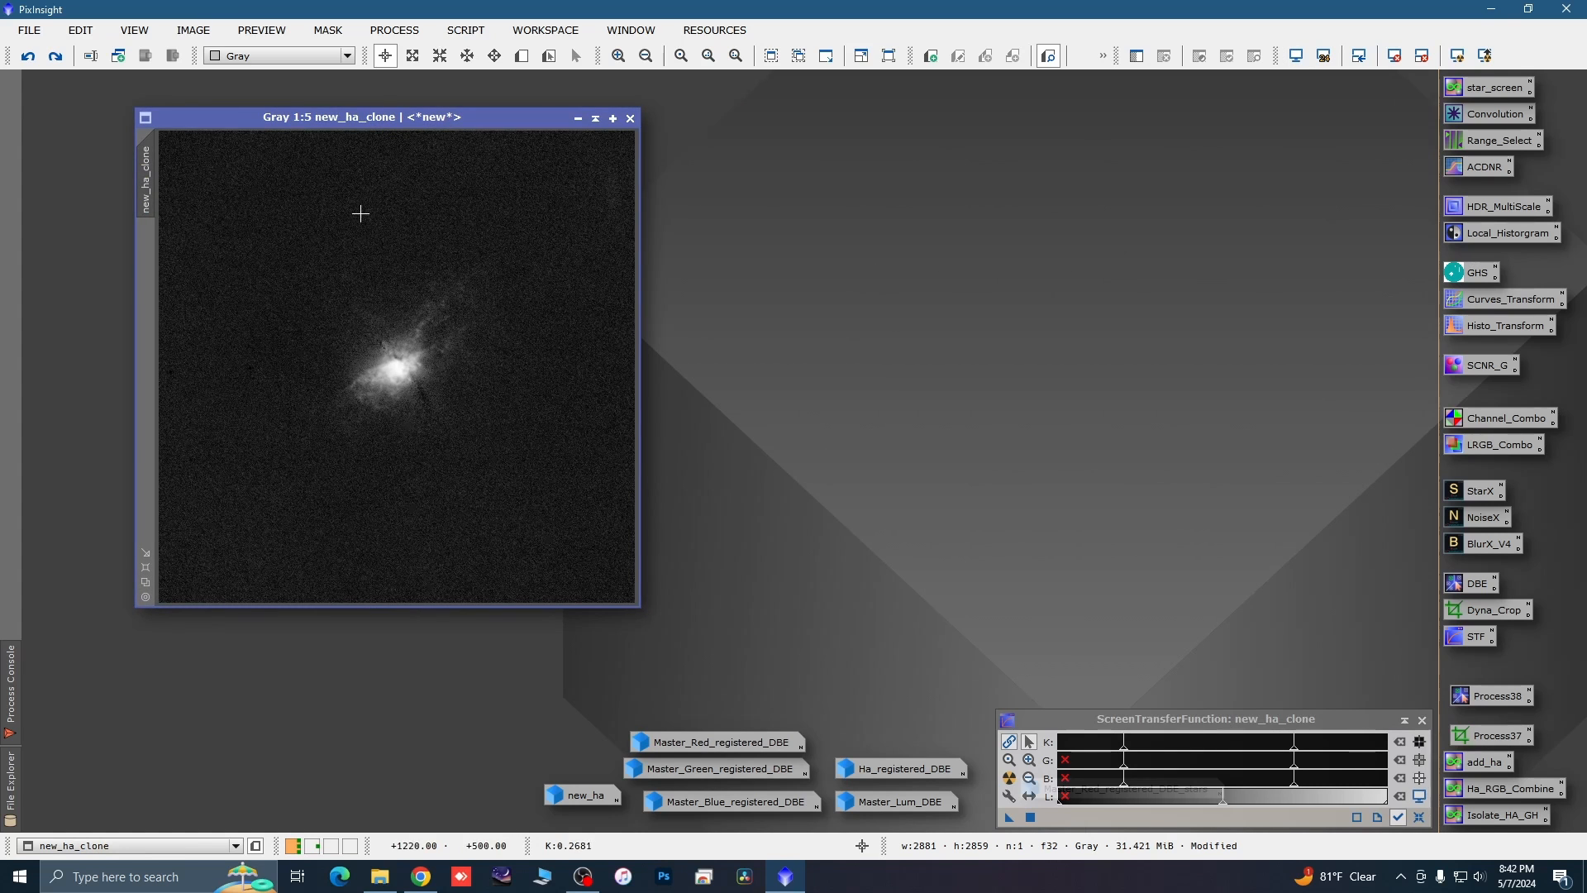
{"action": "key", "text": "F12"}
{"action": "key", "text": "F12"}
{"action": "double_click", "coordinate": [1481, 146]}
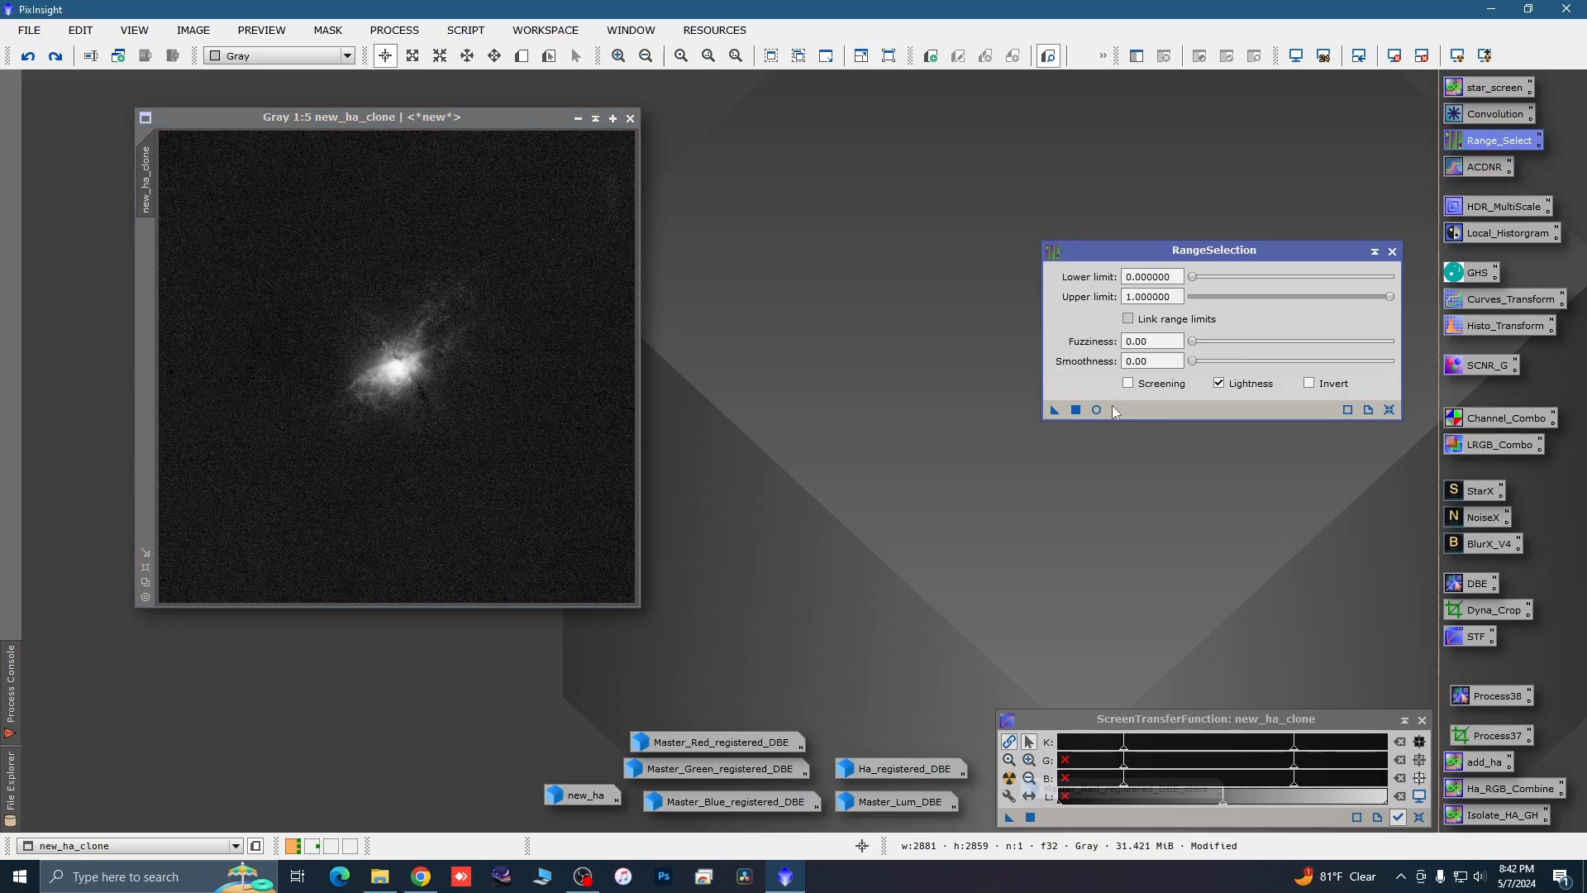
{"action": "left_click", "coordinate": [1097, 410]}
{"action": "left_click_drag", "start_coordinate": [1193, 277], "coordinate": [1239, 280]}
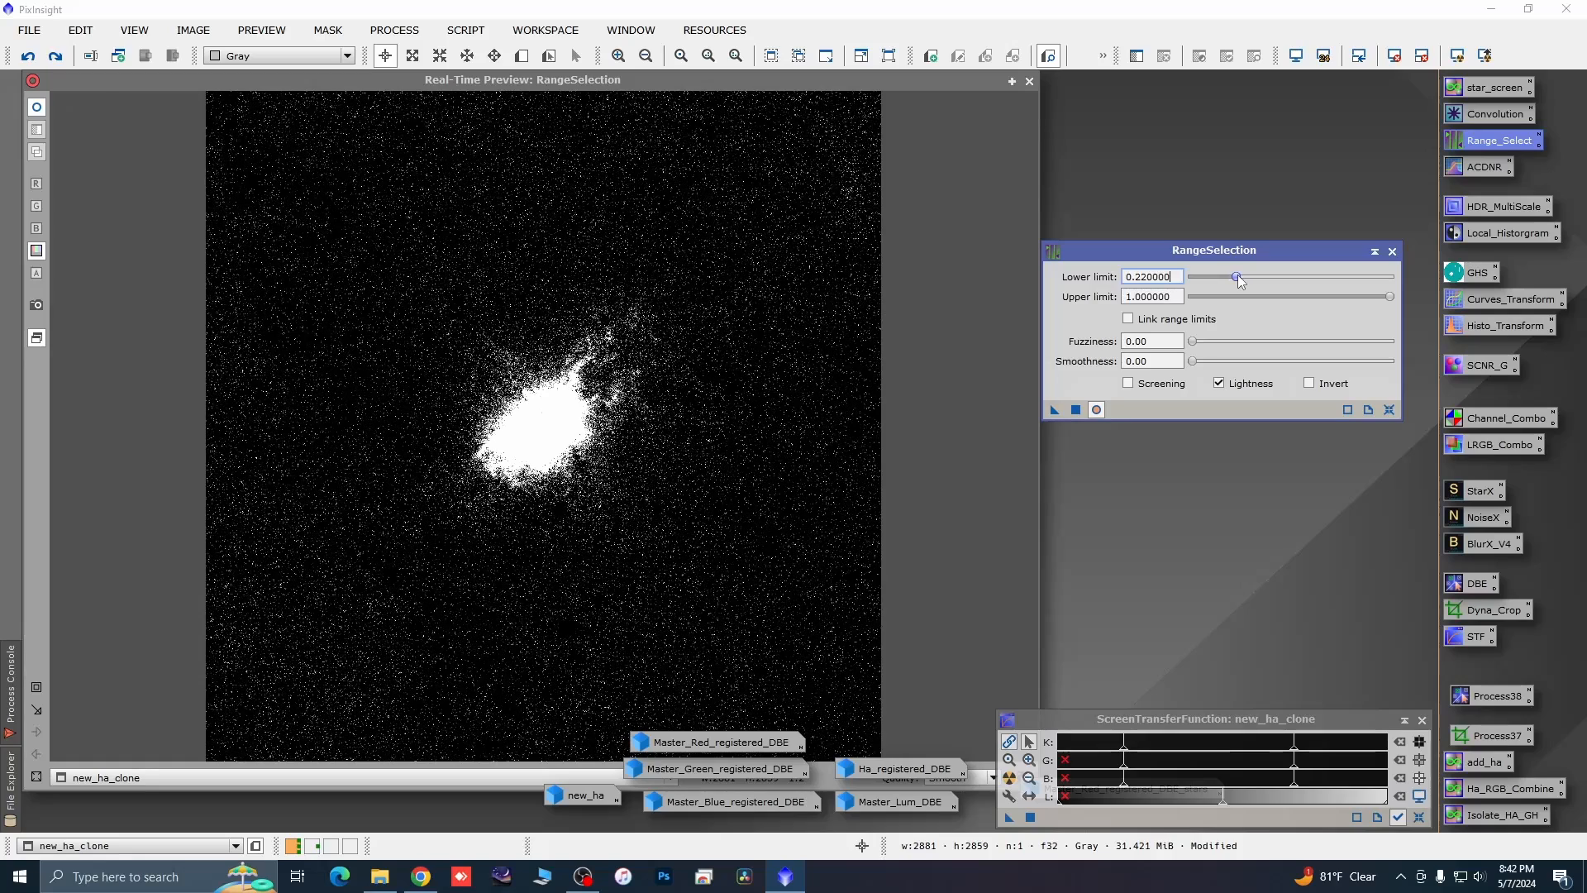
{"action": "left_click_drag", "start_coordinate": [1197, 362], "coordinate": [1224, 363]}
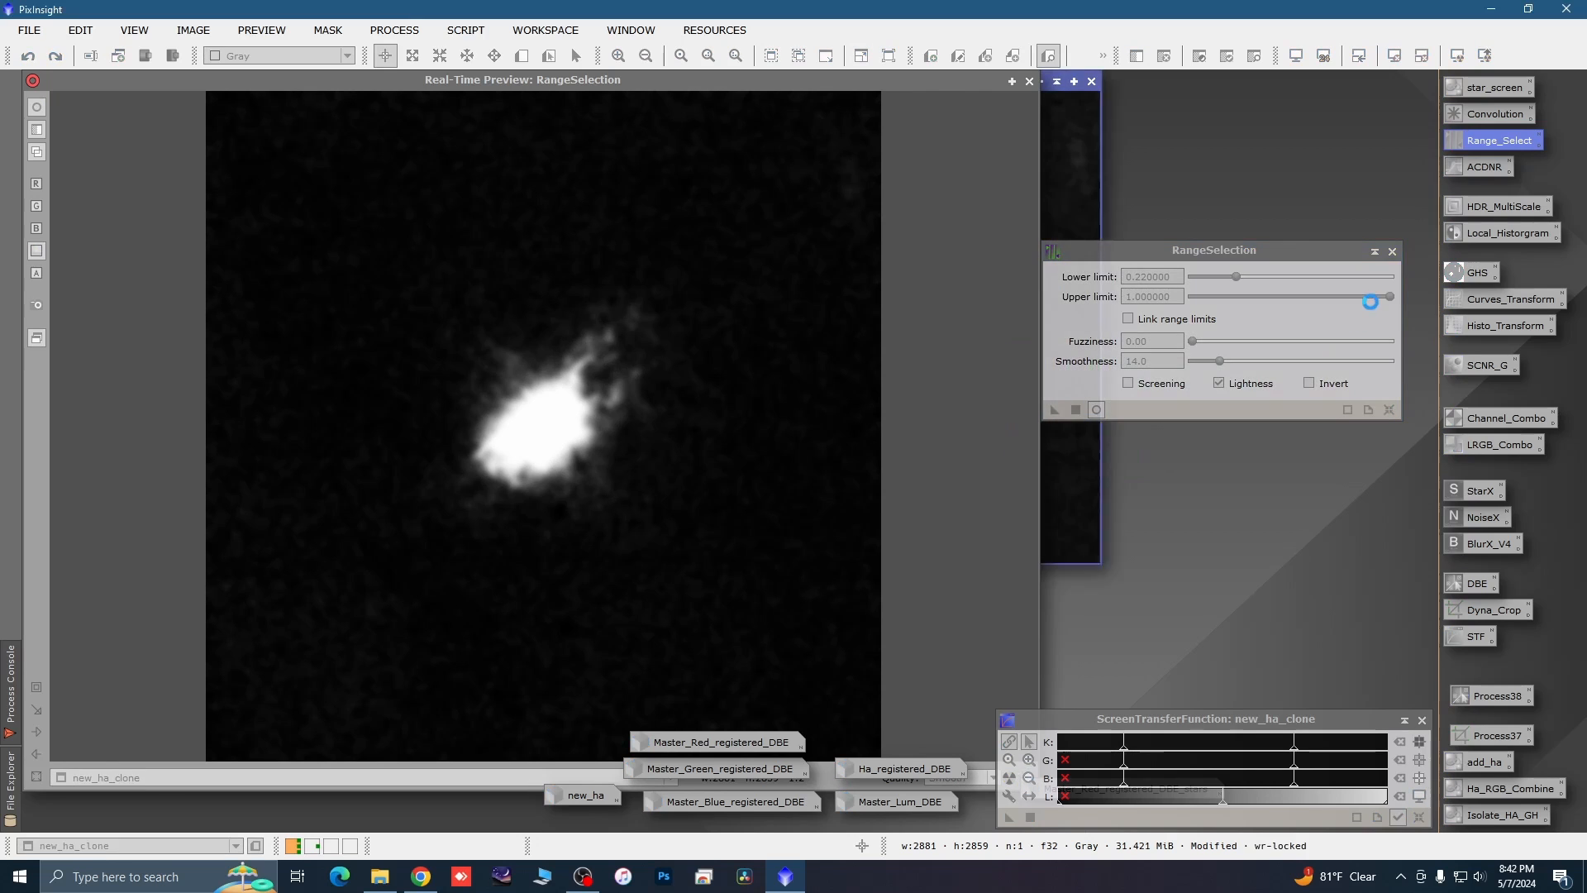
{"action": "left_click", "coordinate": [1392, 251]}
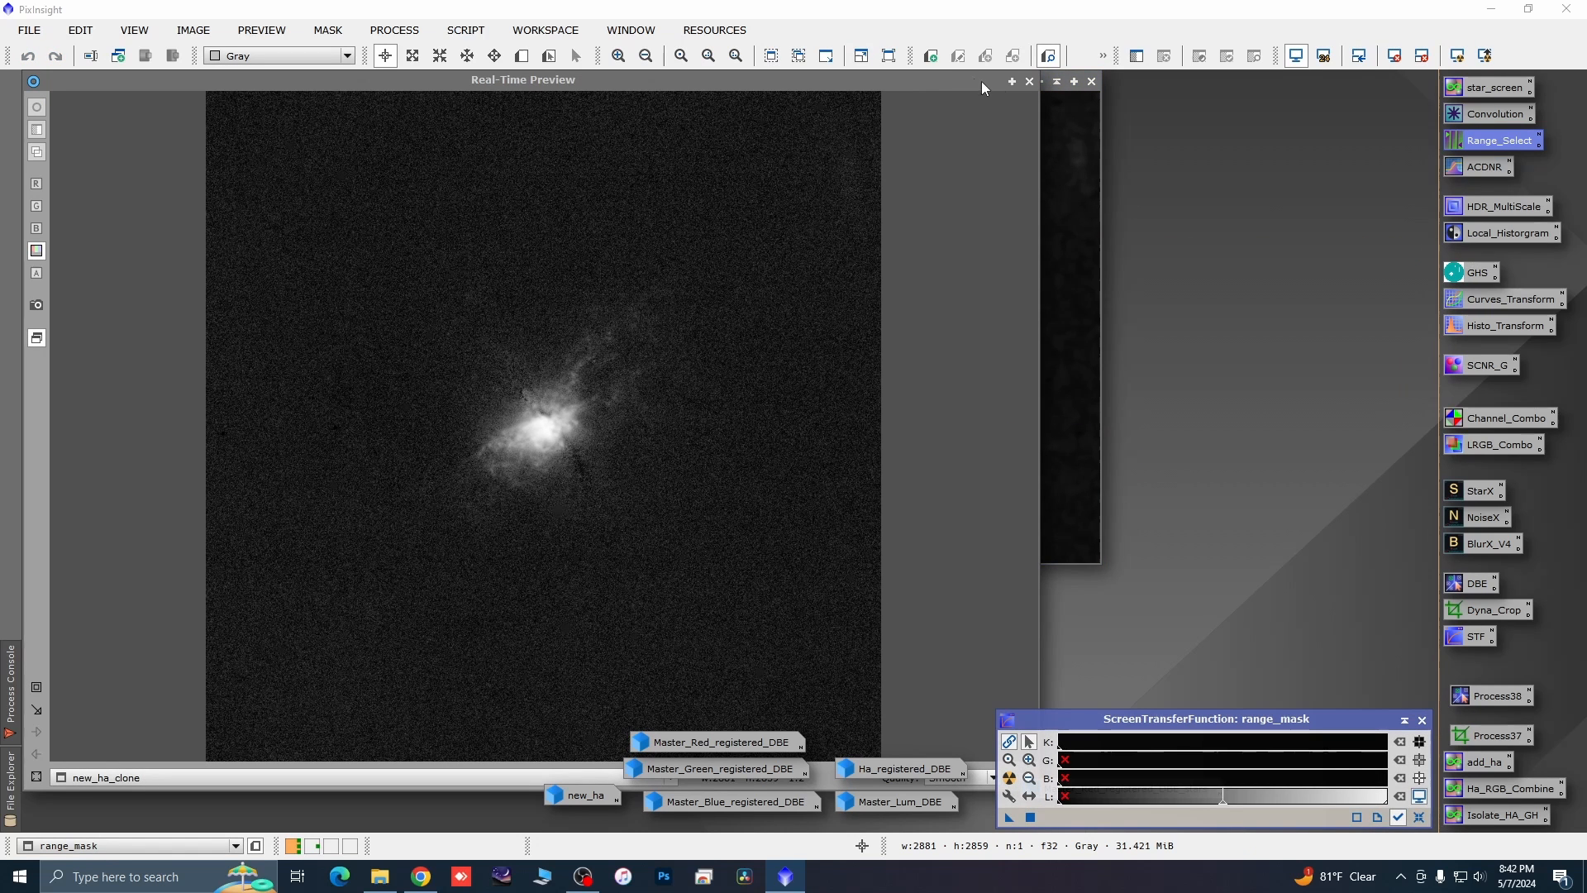
{"action": "left_click", "coordinate": [1029, 81]}
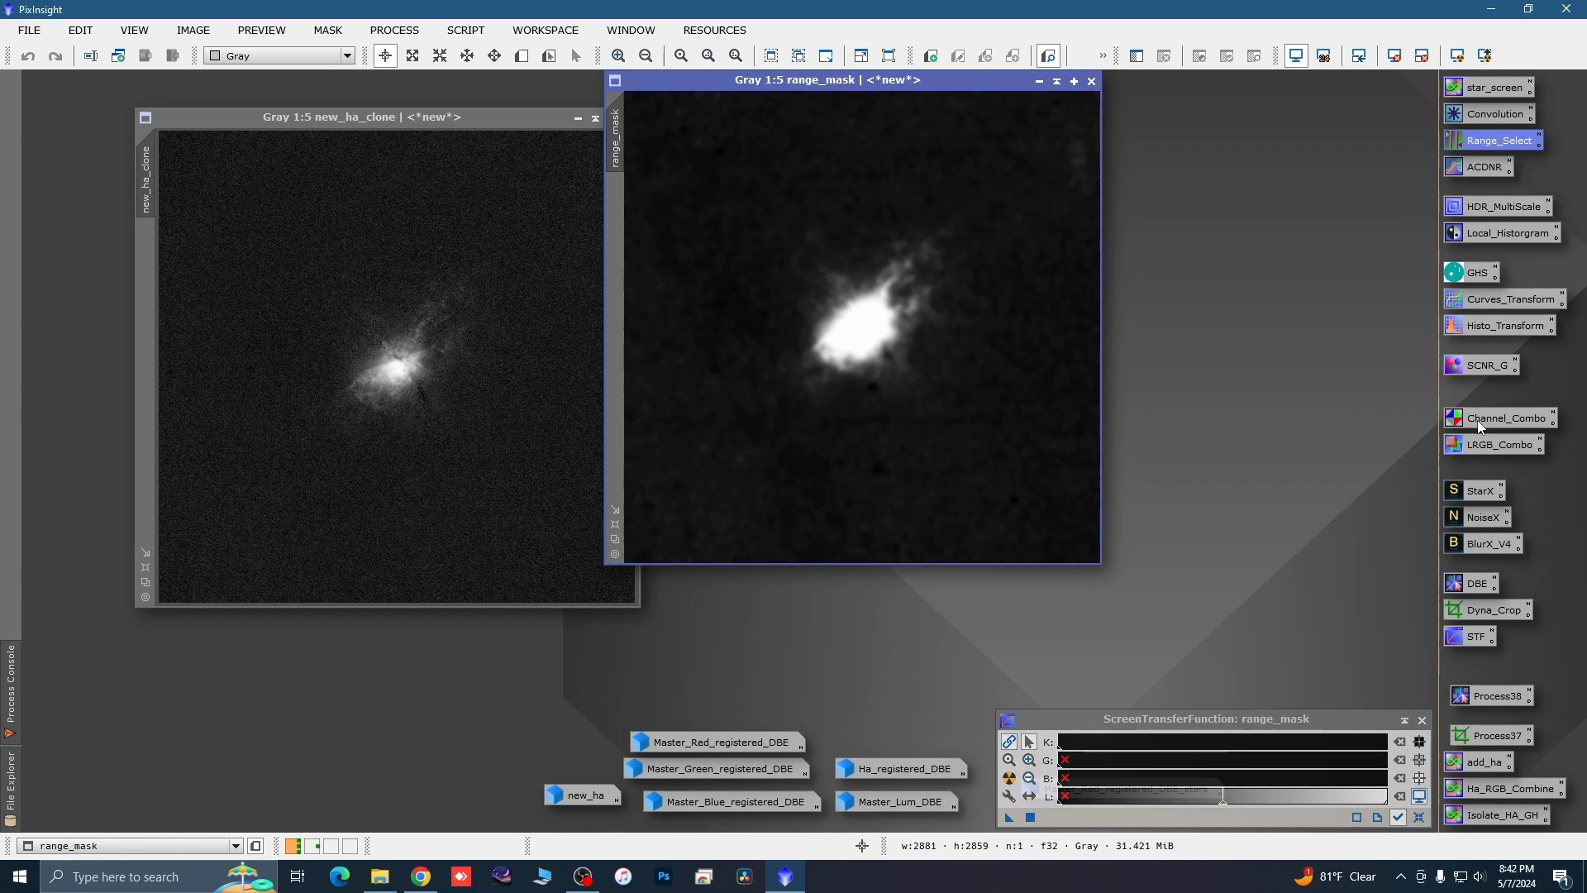
Raise range_mask's contrast with a slight S-curve in CurvesTransformation using a real-time preview, apply it, then reset and close the tool and preview.
{"action": "left_click", "coordinate": [1476, 304]}
{"action": "double_click", "coordinate": [1476, 305]}
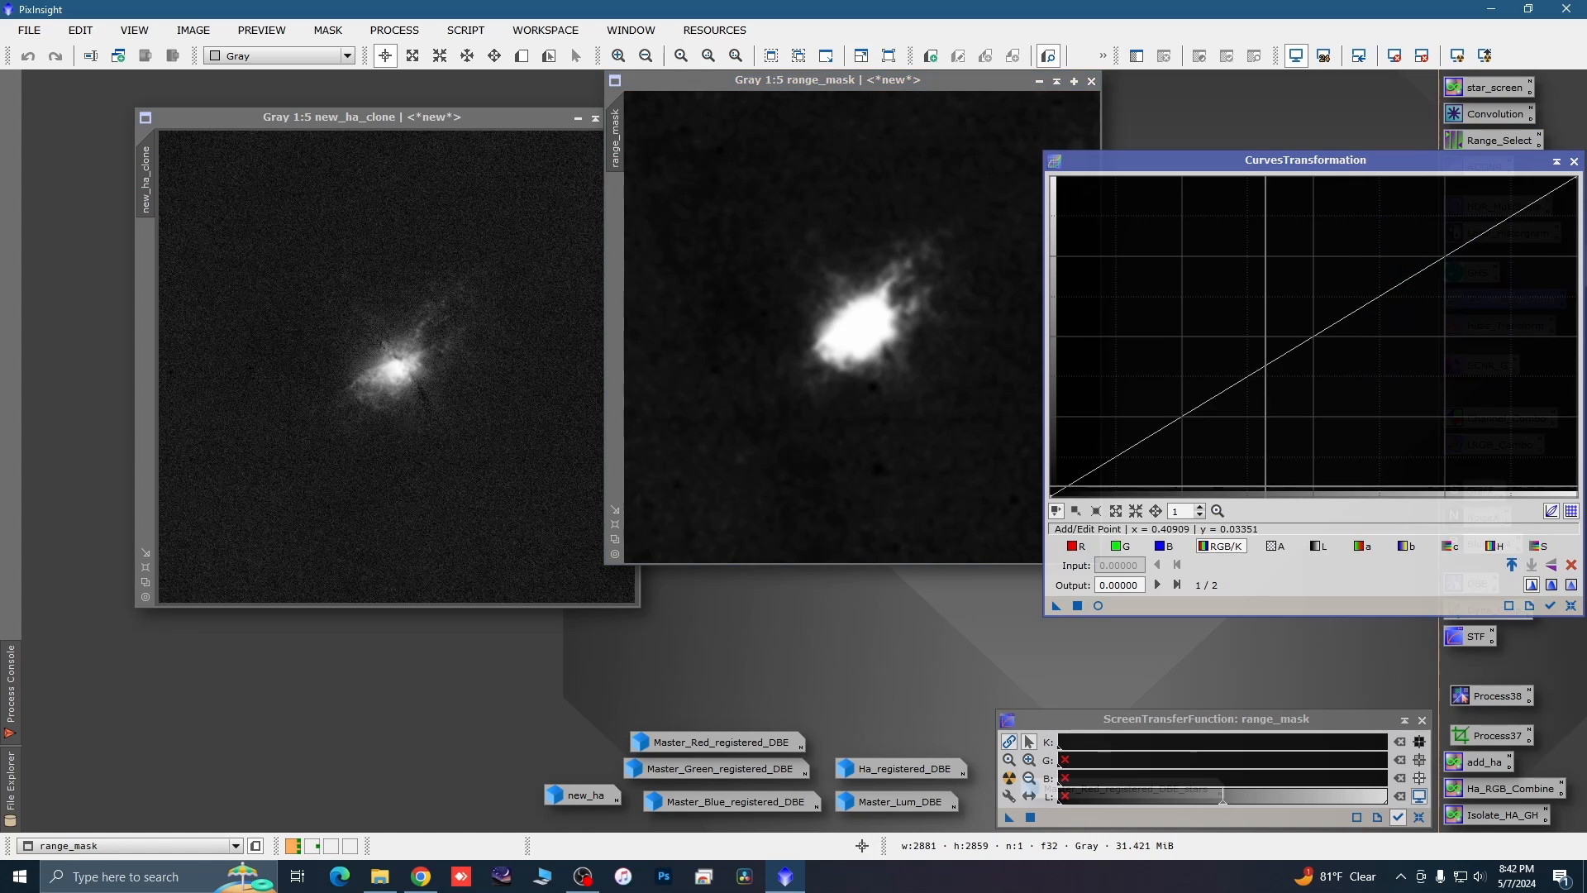
{"action": "left_click", "coordinate": [1099, 605]}
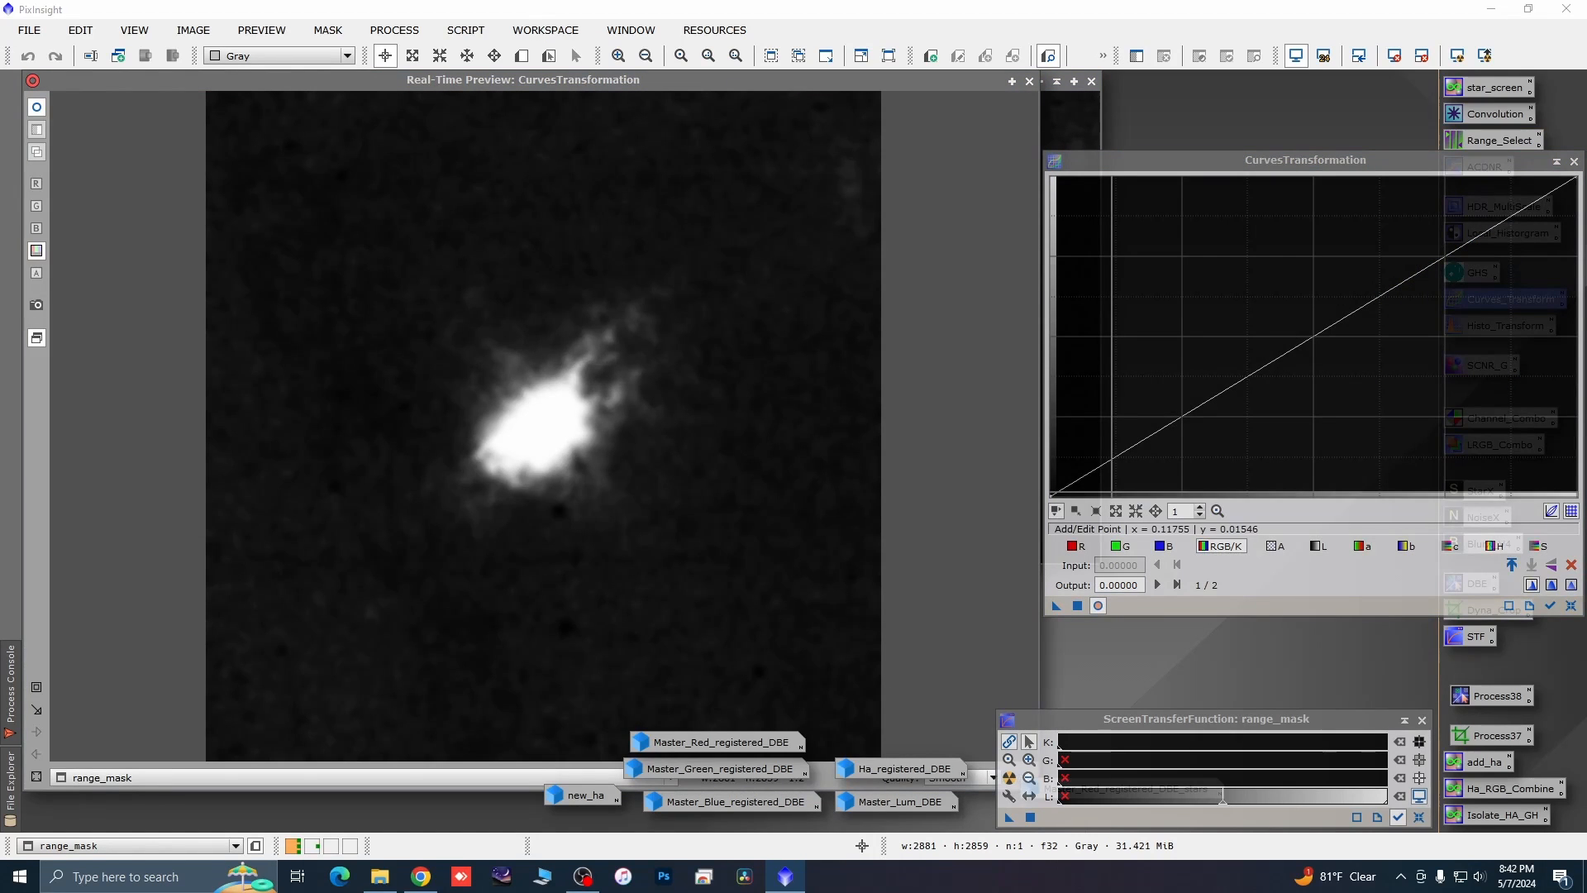
{"action": "left_click", "coordinate": [1085, 480]}
{"action": "left_click_drag", "start_coordinate": [1085, 480], "coordinate": [1090, 481]}
{"action": "left_click_drag", "start_coordinate": [1189, 438], "coordinate": [1185, 406]}
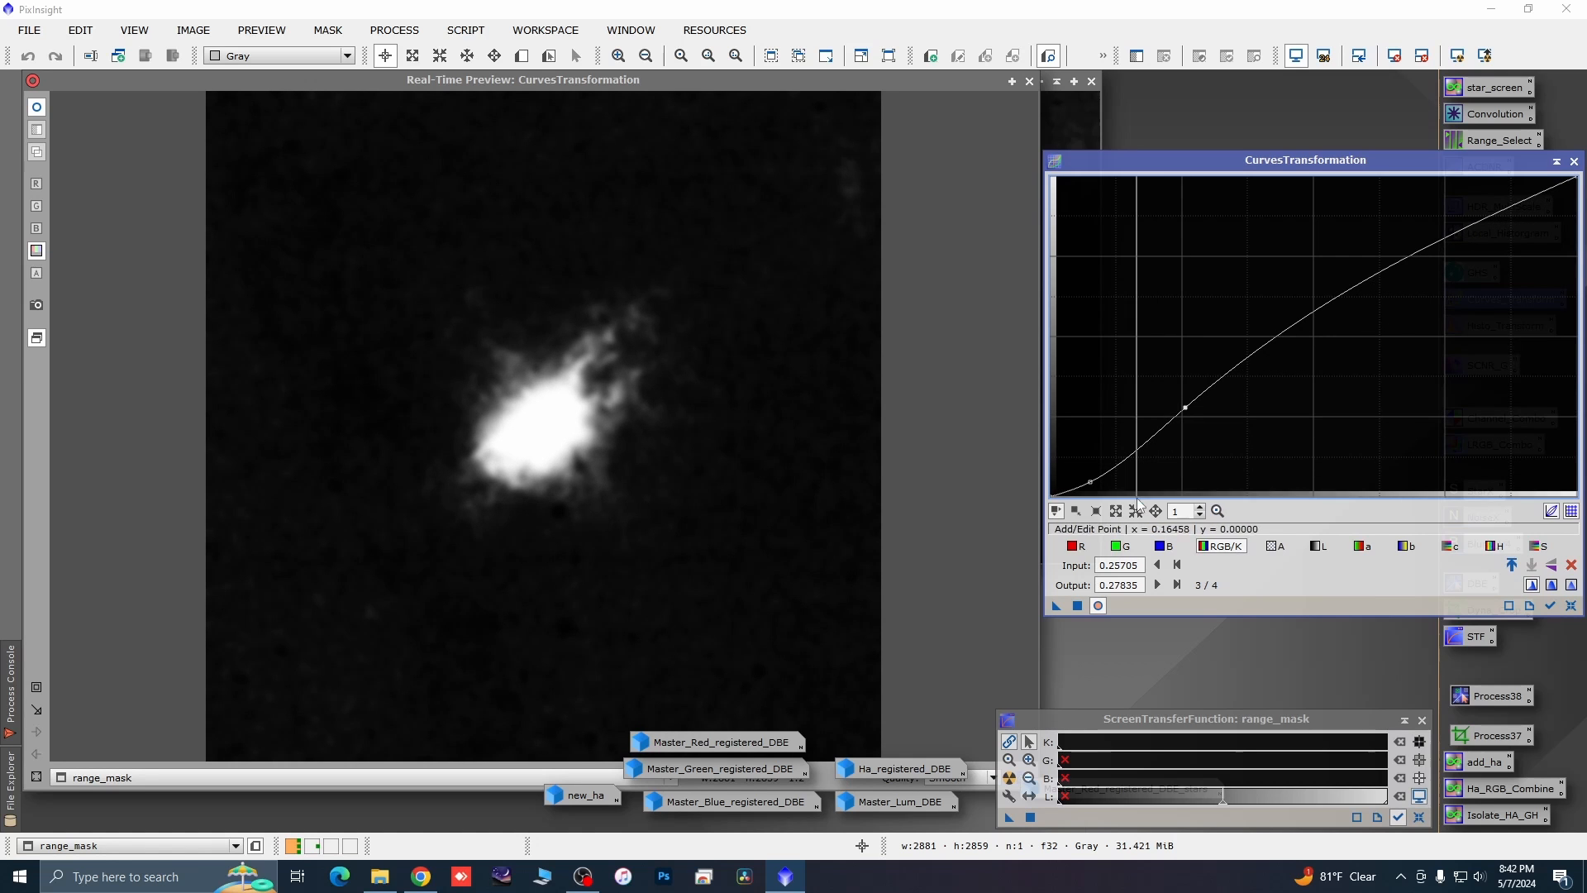
{"action": "left_click_drag", "start_coordinate": [1056, 605], "coordinate": [1025, 553]}
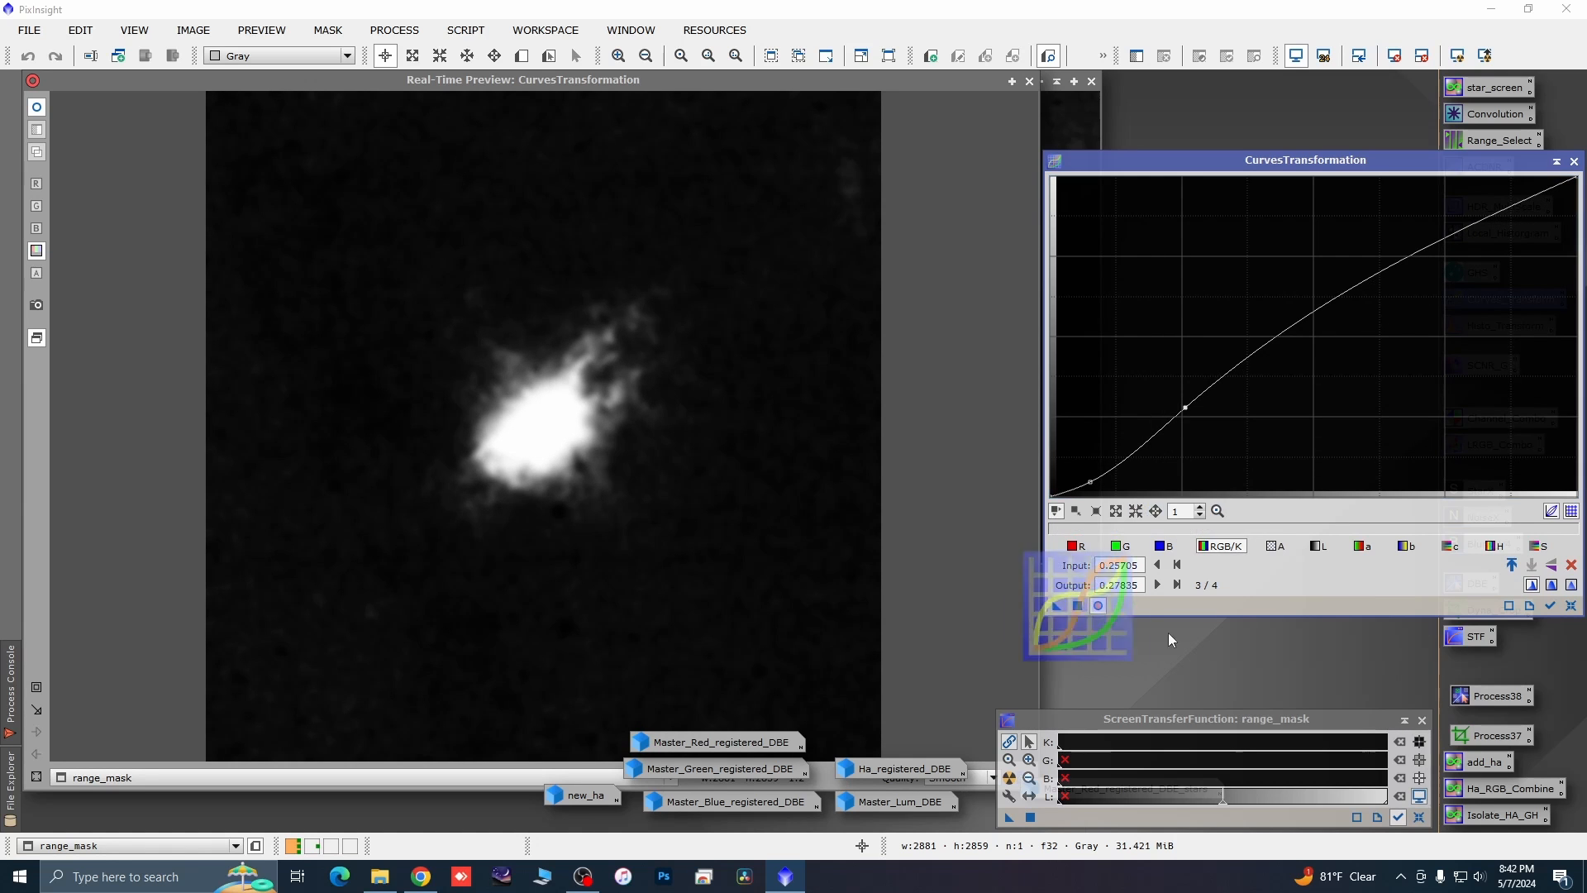
{"action": "left_click", "coordinate": [1571, 605]}
{"action": "left_click", "coordinate": [1572, 163]}
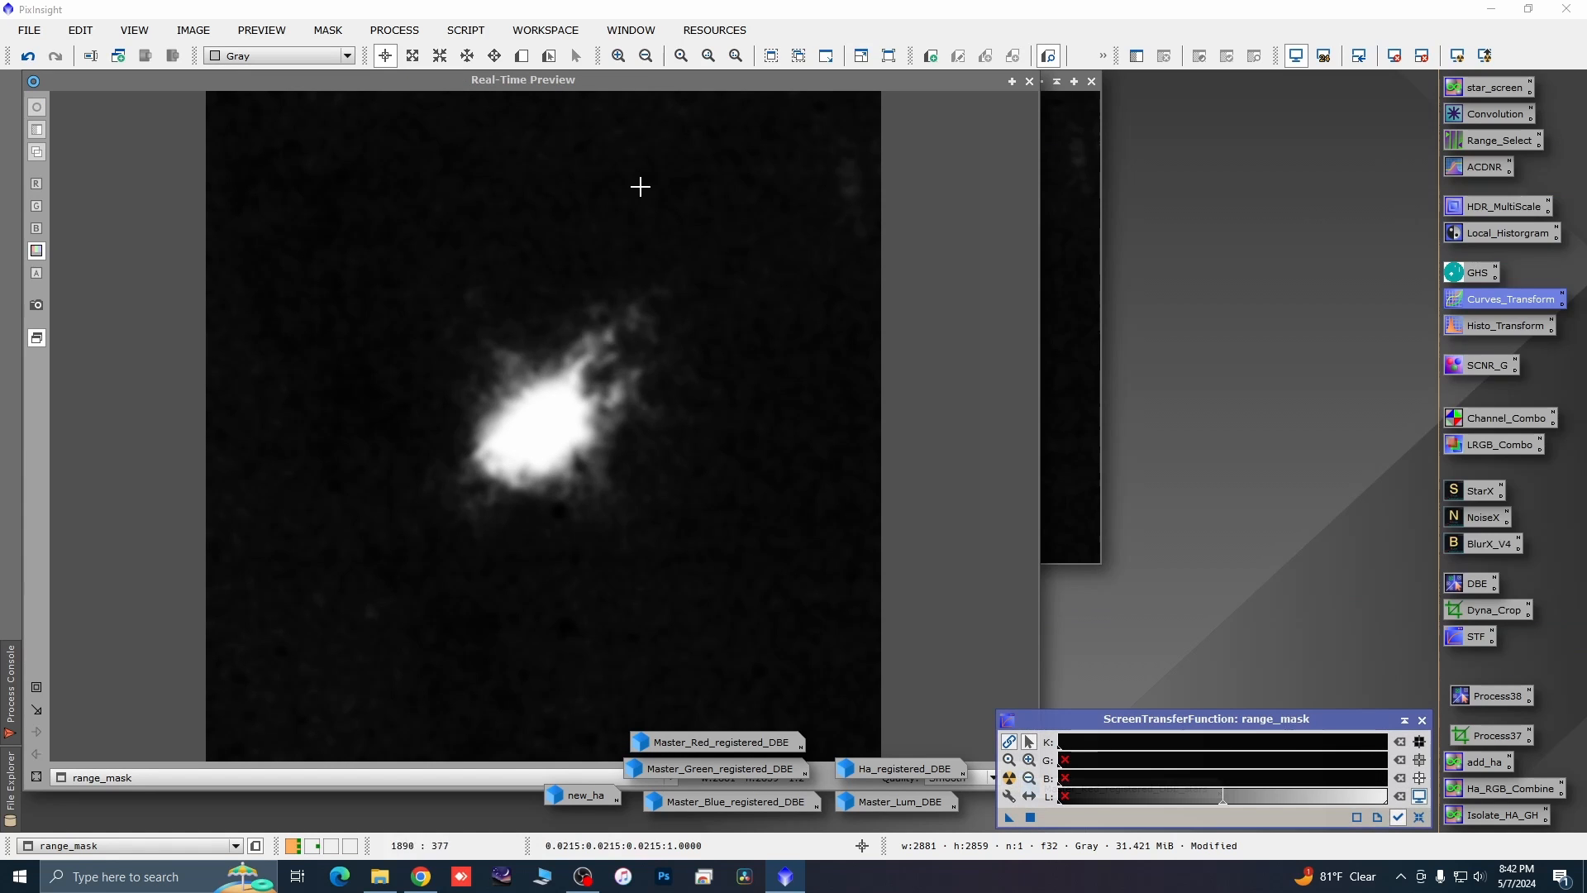
{"action": "left_click", "coordinate": [1029, 81]}
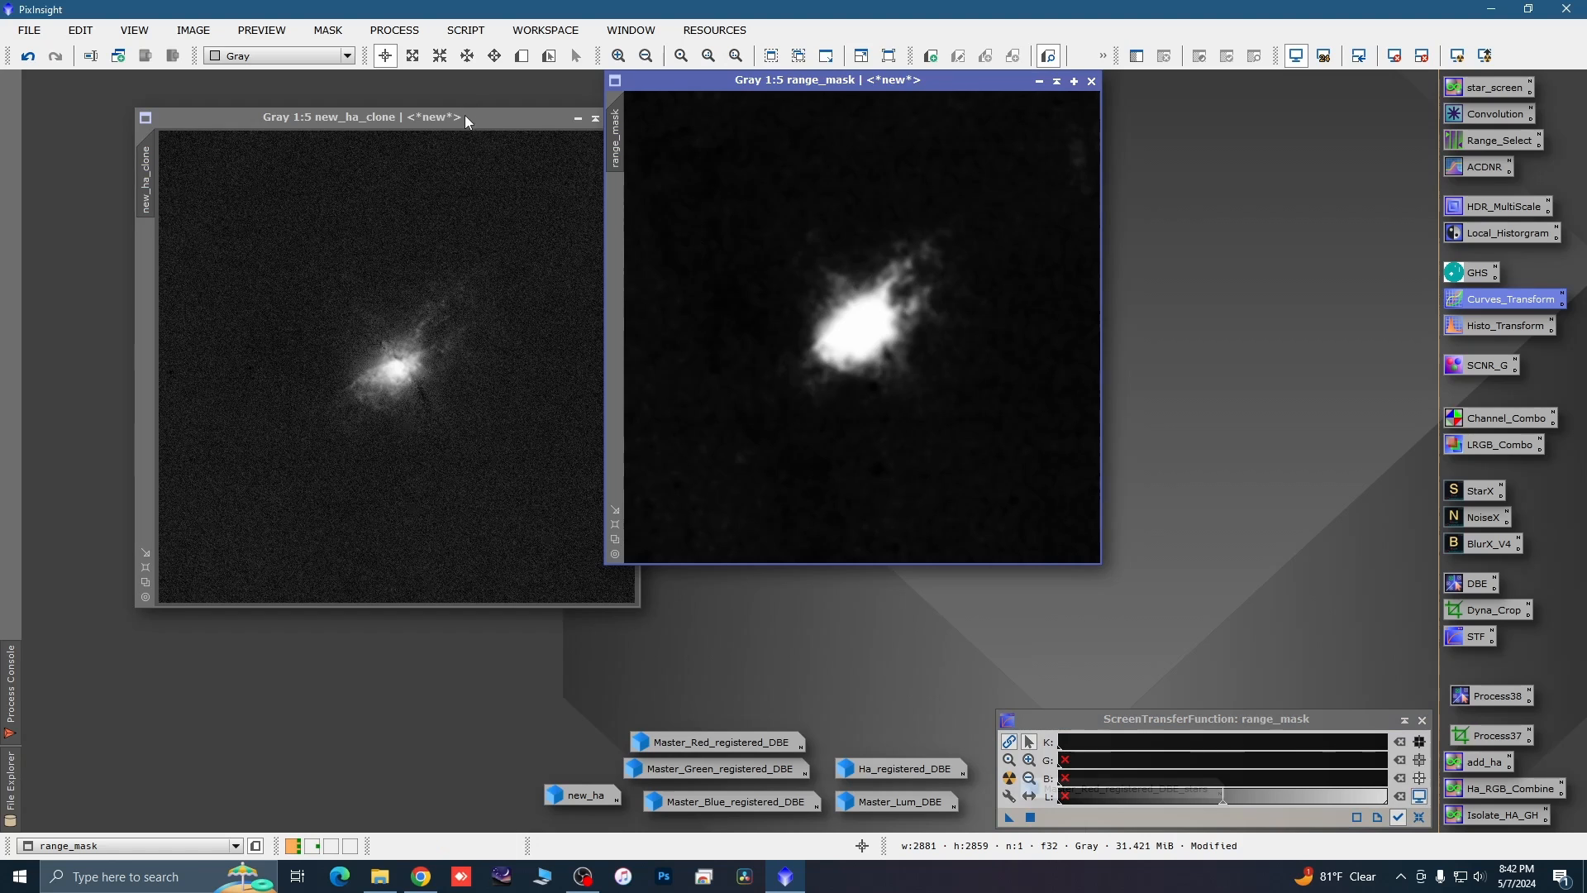
Close new_ha_clone without saving it and move the range_mask window aside to free workspace.
{"action": "left_click_drag", "start_coordinate": [465, 116], "coordinate": [401, 121]}
{"action": "left_click", "coordinate": [566, 123]}
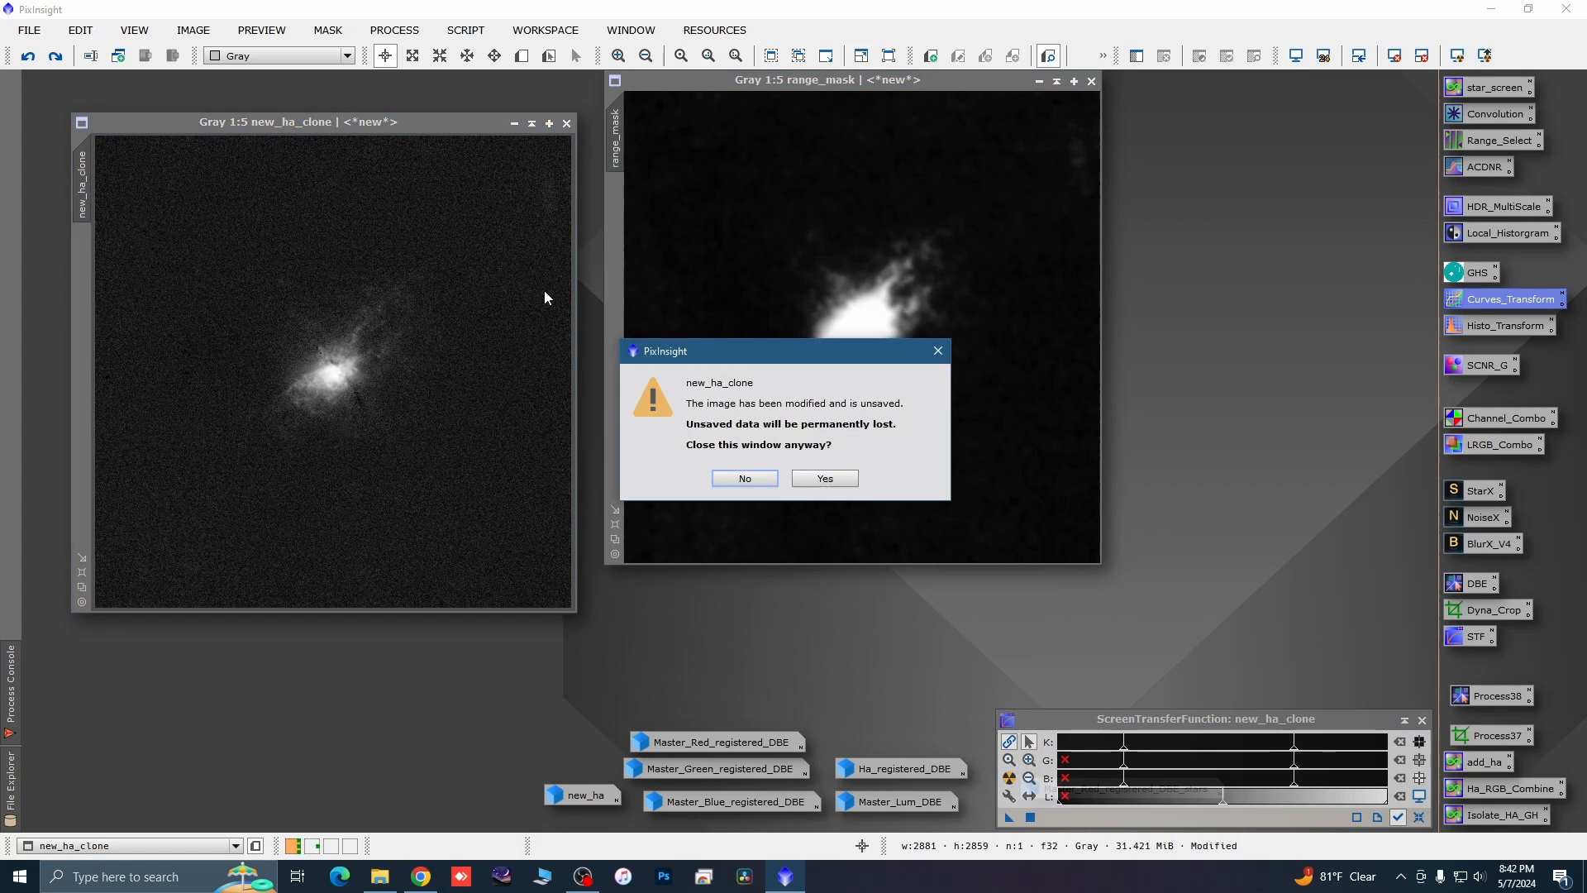
{"action": "left_click", "coordinate": [810, 479]}
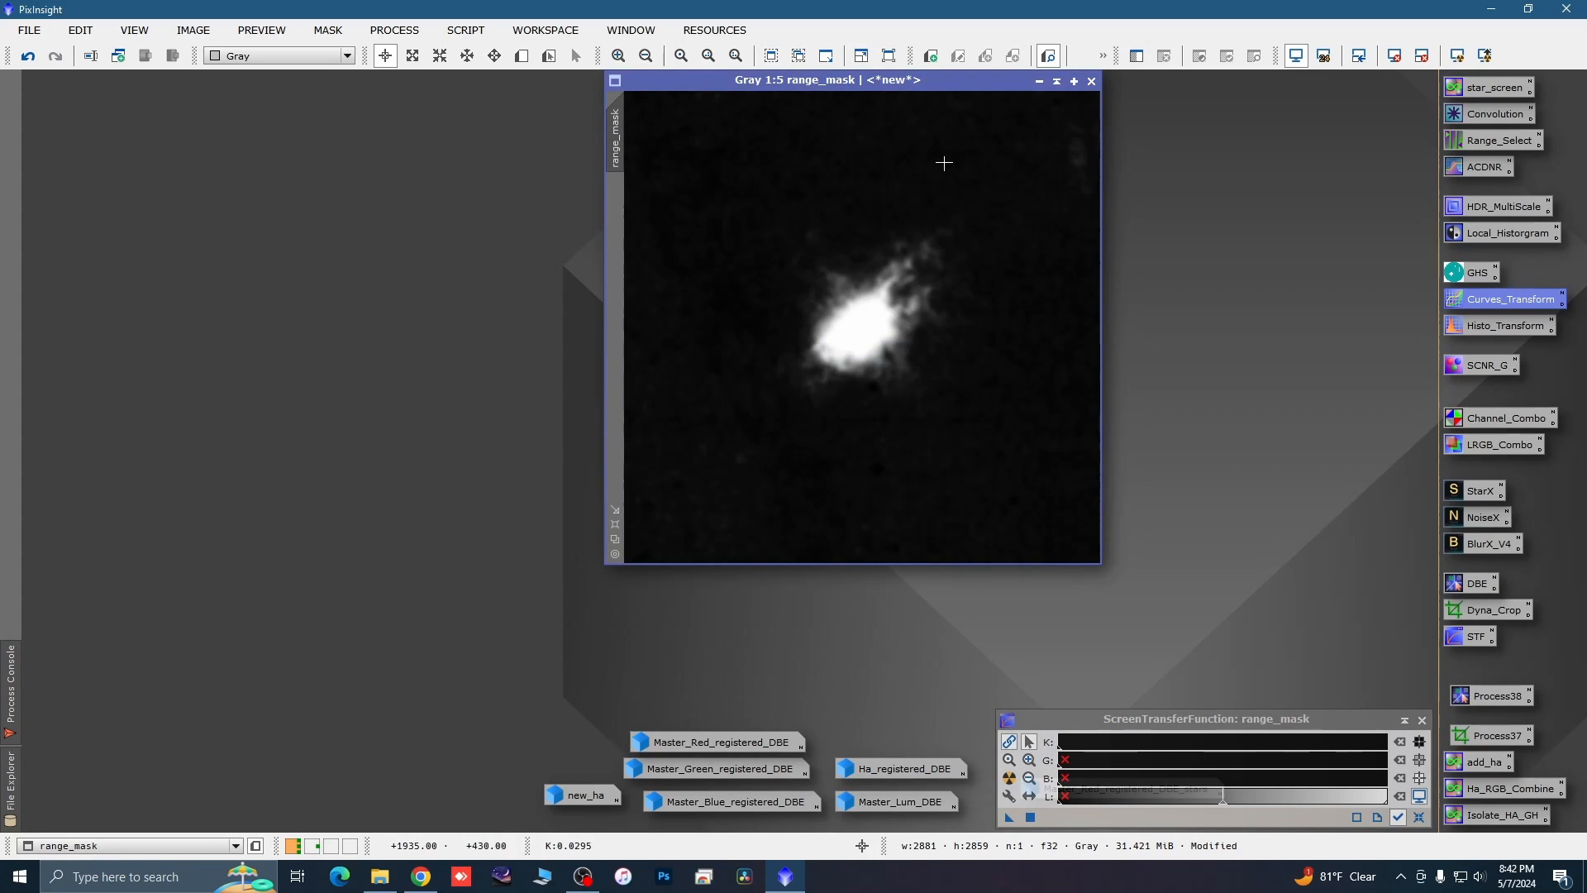
{"action": "left_click_drag", "start_coordinate": [951, 87], "coordinate": [1171, 111]}
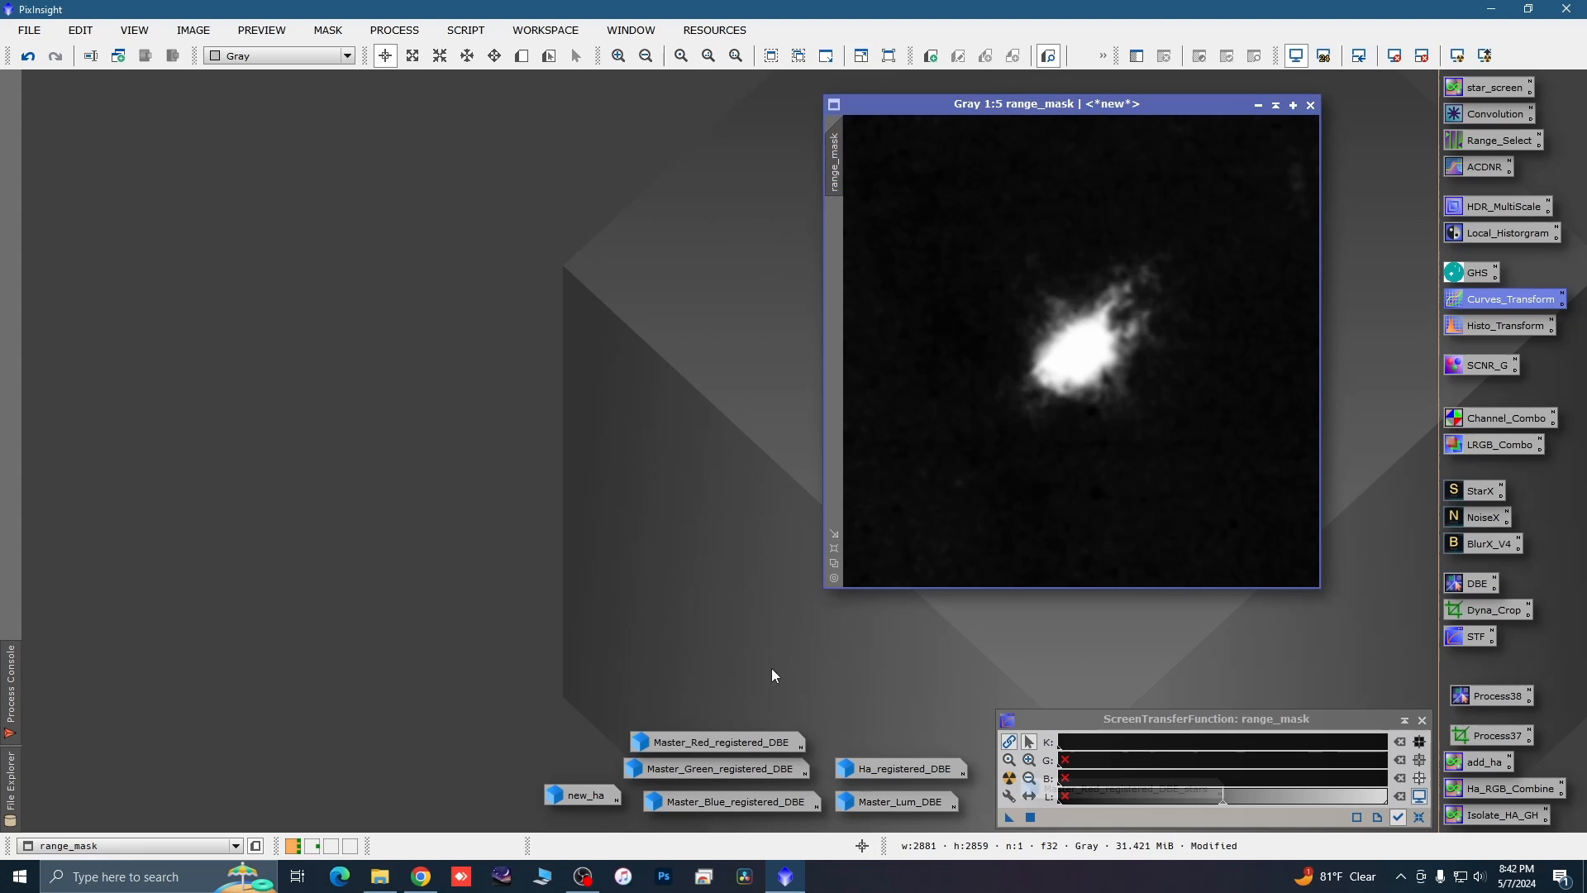
Restore Master_Red_registered_DBE, apply range_mask as its mask, and clear away the range_mask and ScreenTransferFunction windows.
{"action": "double_click", "coordinate": [730, 742]}
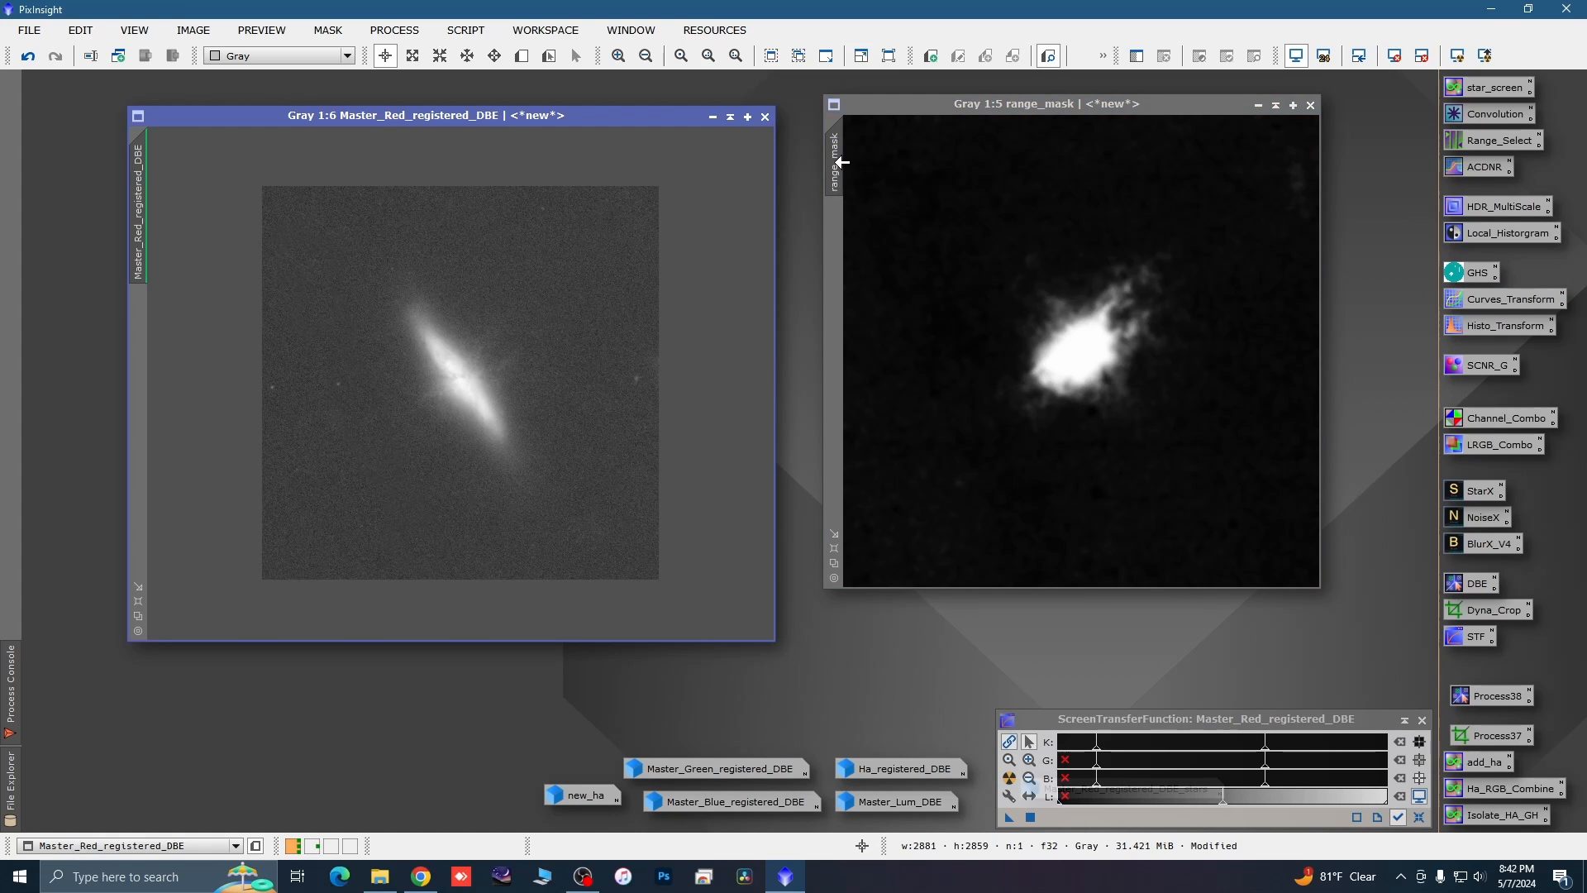
{"action": "left_click_drag", "start_coordinate": [840, 162], "coordinate": [141, 347]}
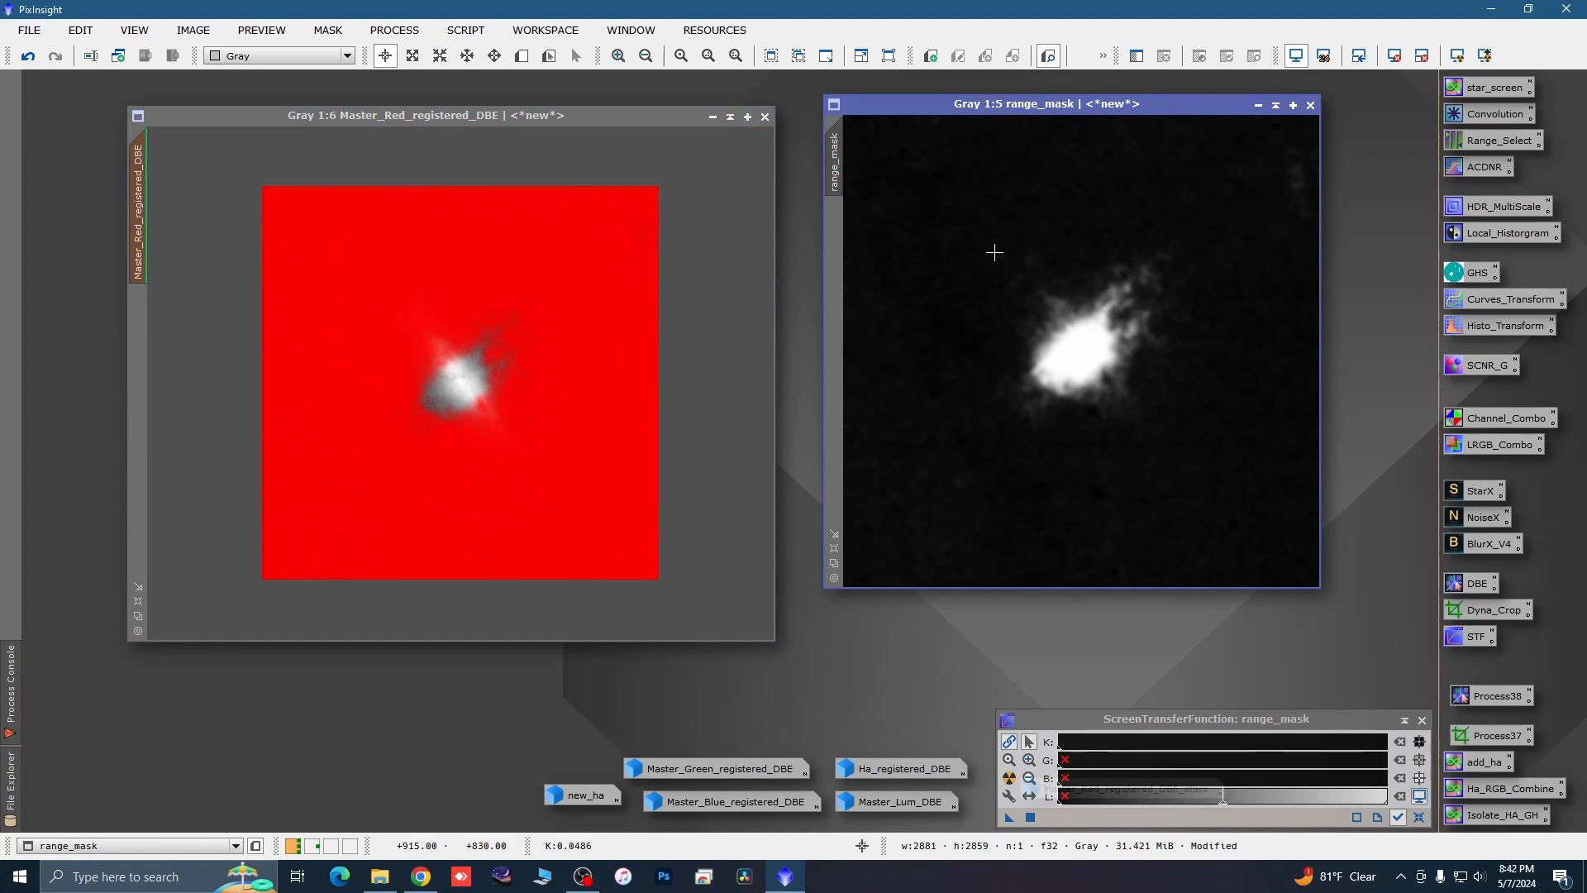
{"action": "left_click", "coordinate": [1258, 107]}
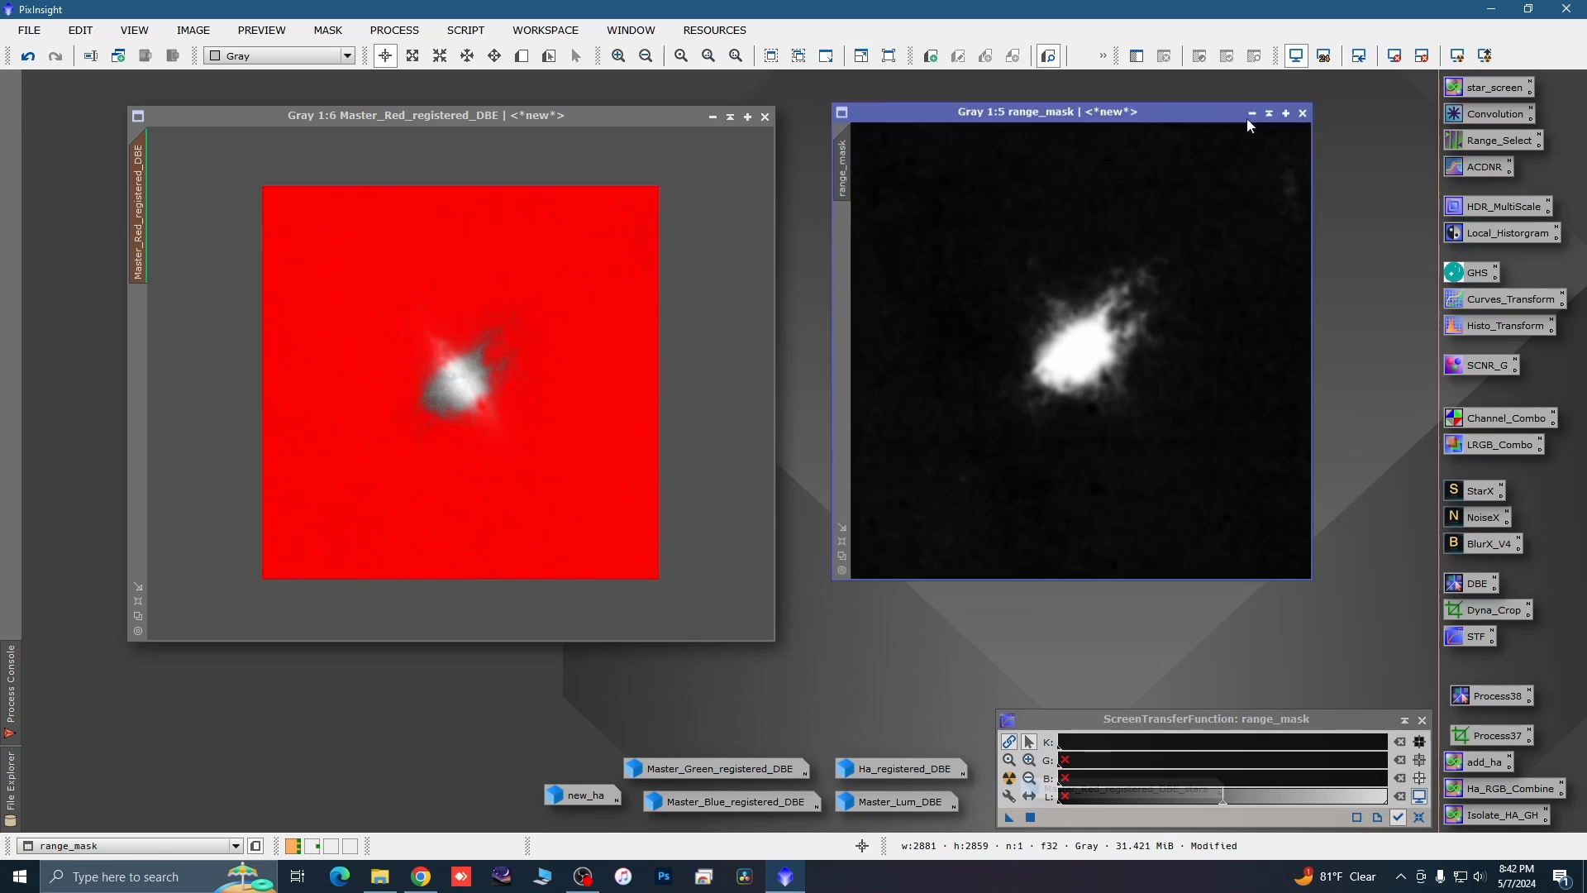
{"action": "left_click_drag", "start_coordinate": [1114, 355], "coordinate": [463, 795]}
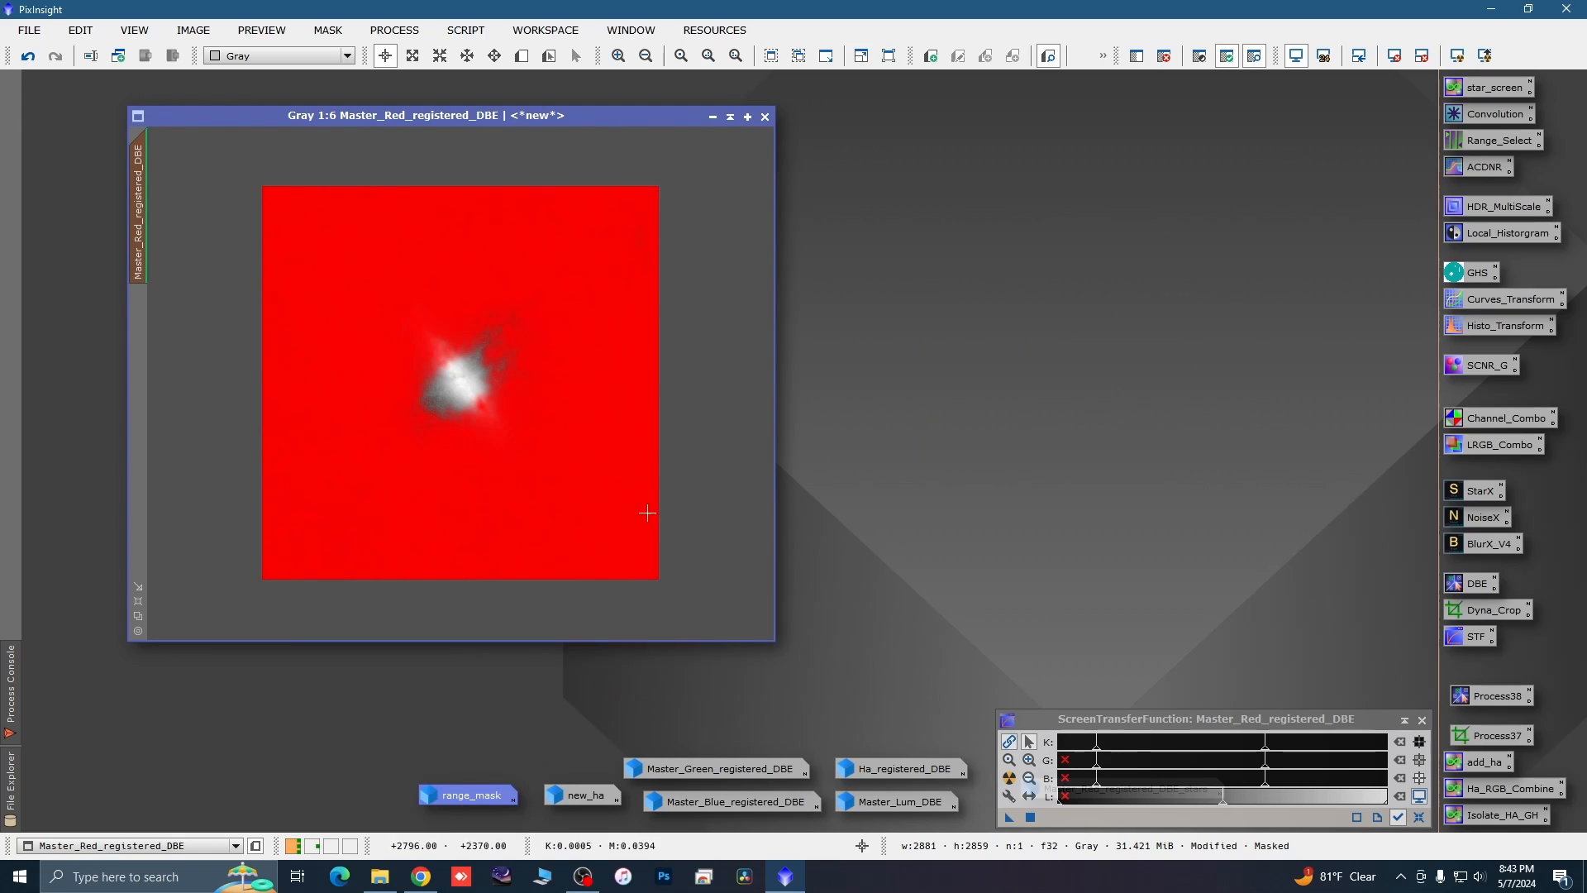
{"action": "left_click", "coordinate": [1421, 720]}
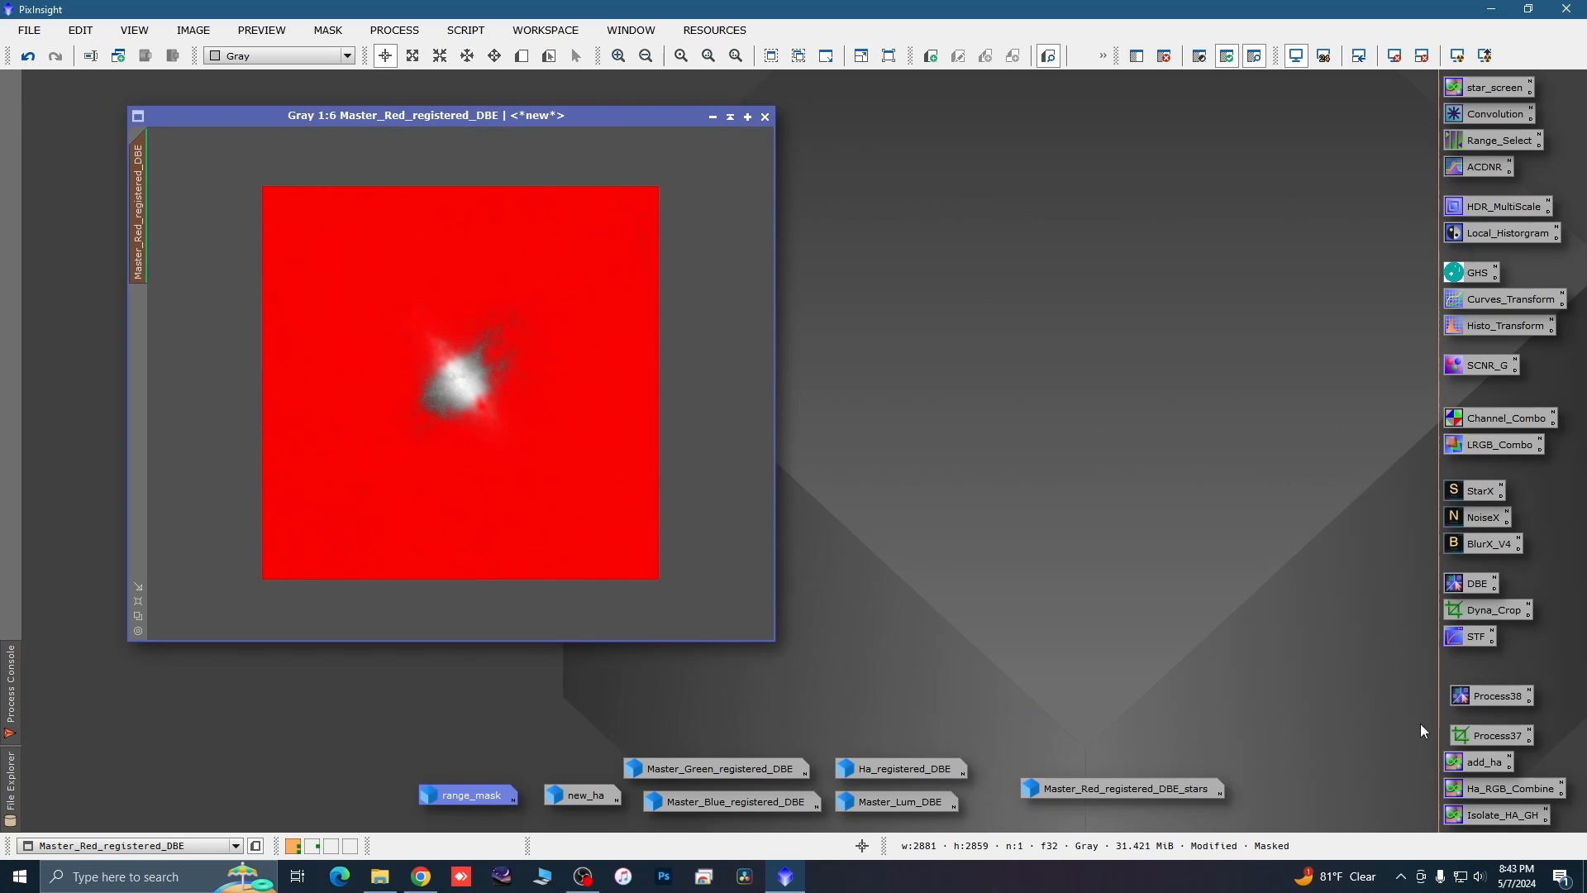
Open the saved add_ha PixelMath process and hide the mask overlay on Master_Red_registered_DBE.
{"action": "double_click", "coordinate": [1470, 767]}
{"action": "left_click_drag", "start_coordinate": [1099, 367], "coordinate": [1277, 359]}
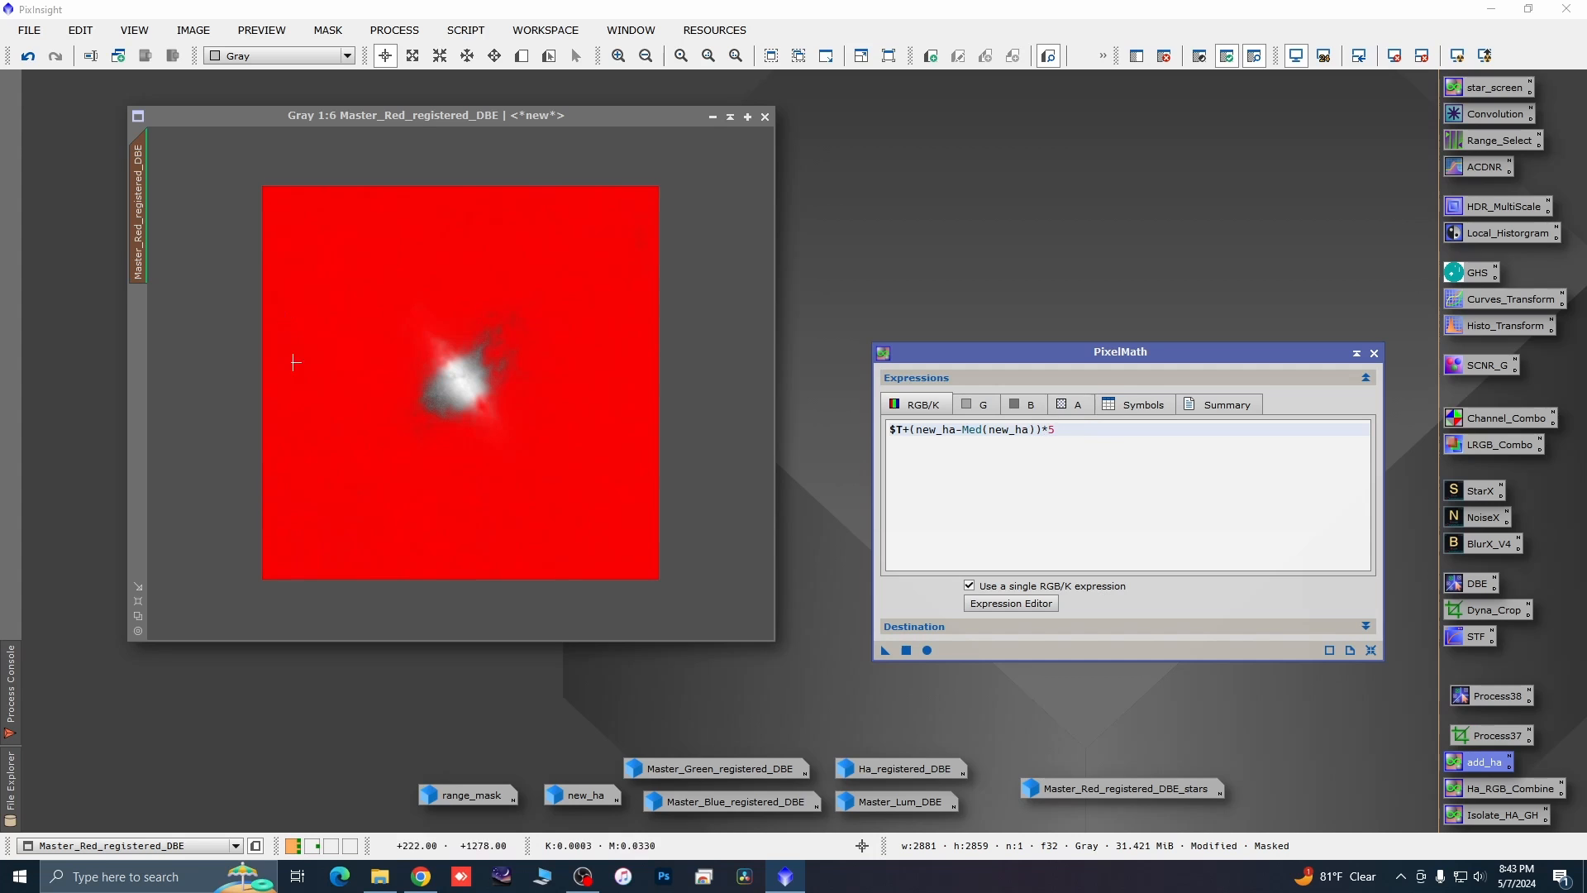
{"action": "right_click", "coordinate": [533, 329]}
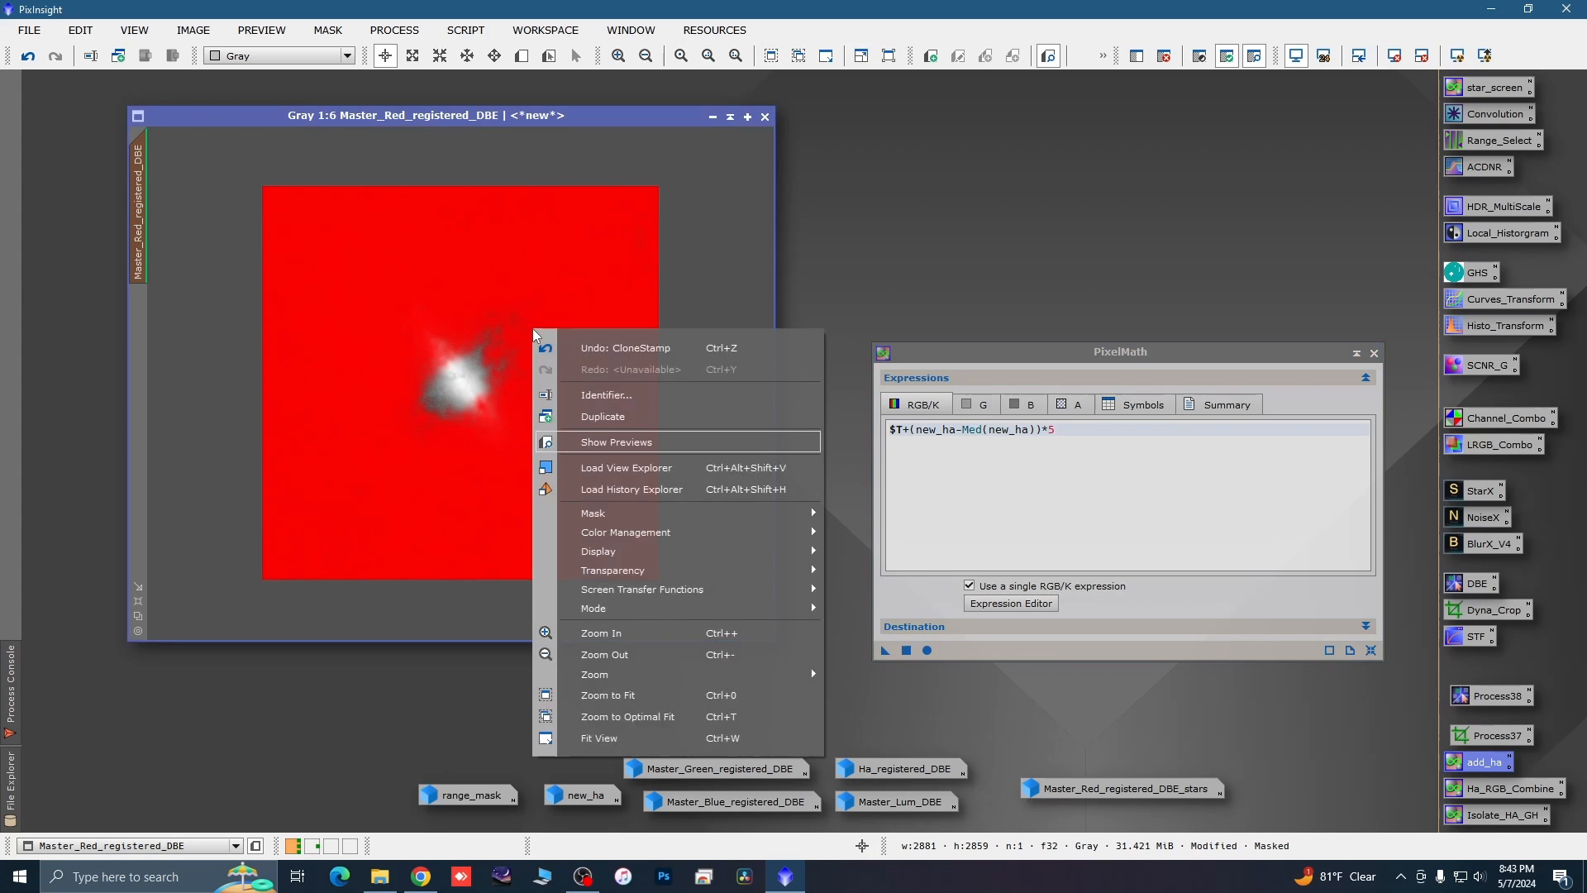
{"action": "mouse_move", "coordinate": [643, 523]}
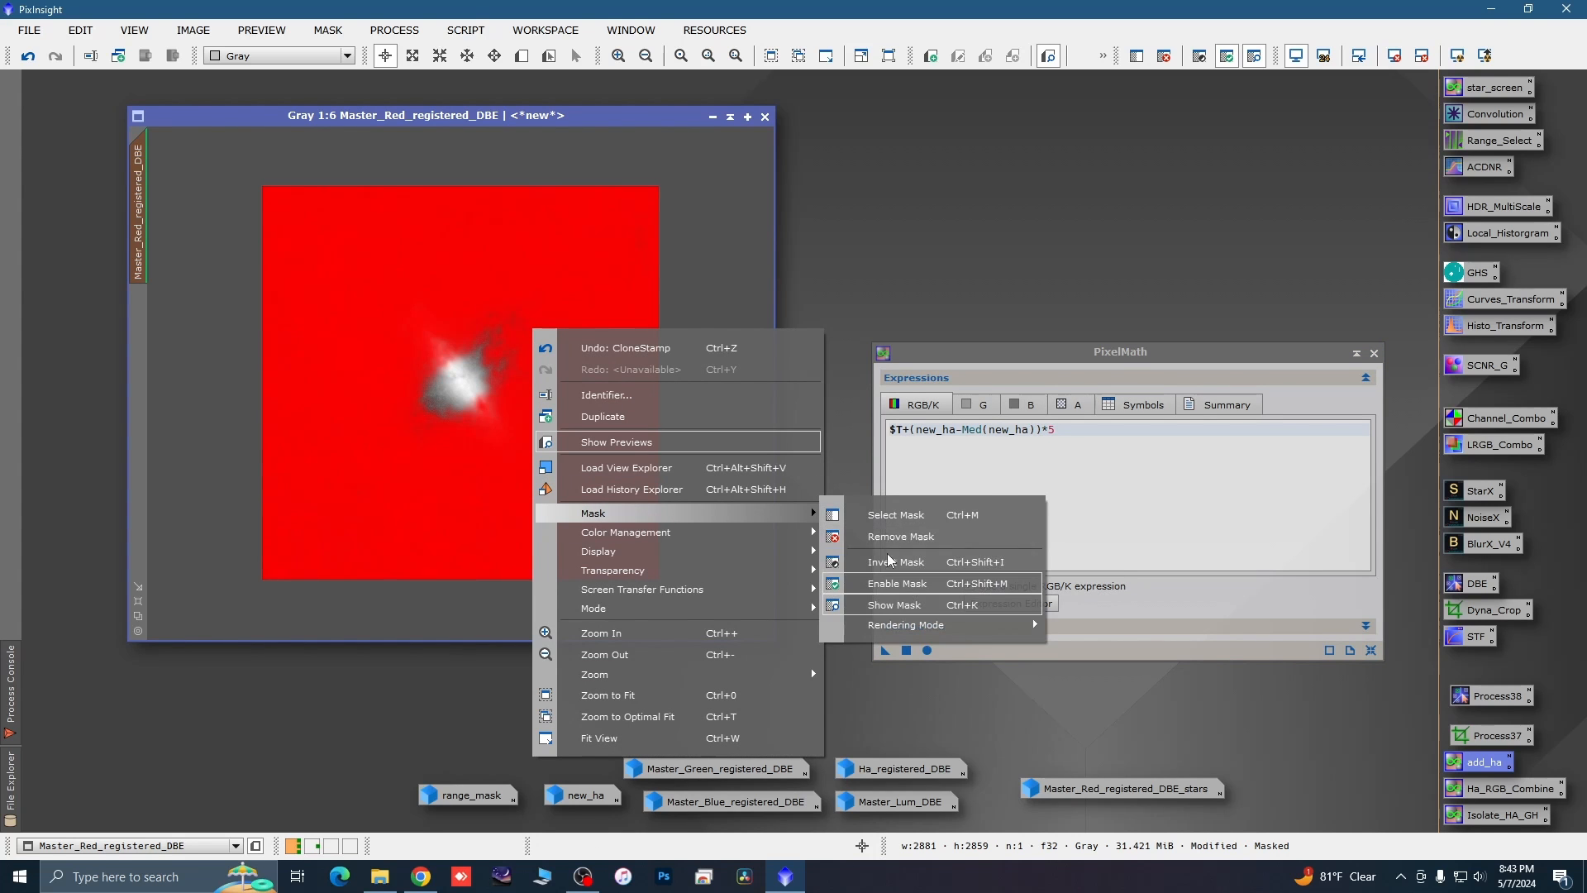
{"action": "left_click", "coordinate": [888, 605]}
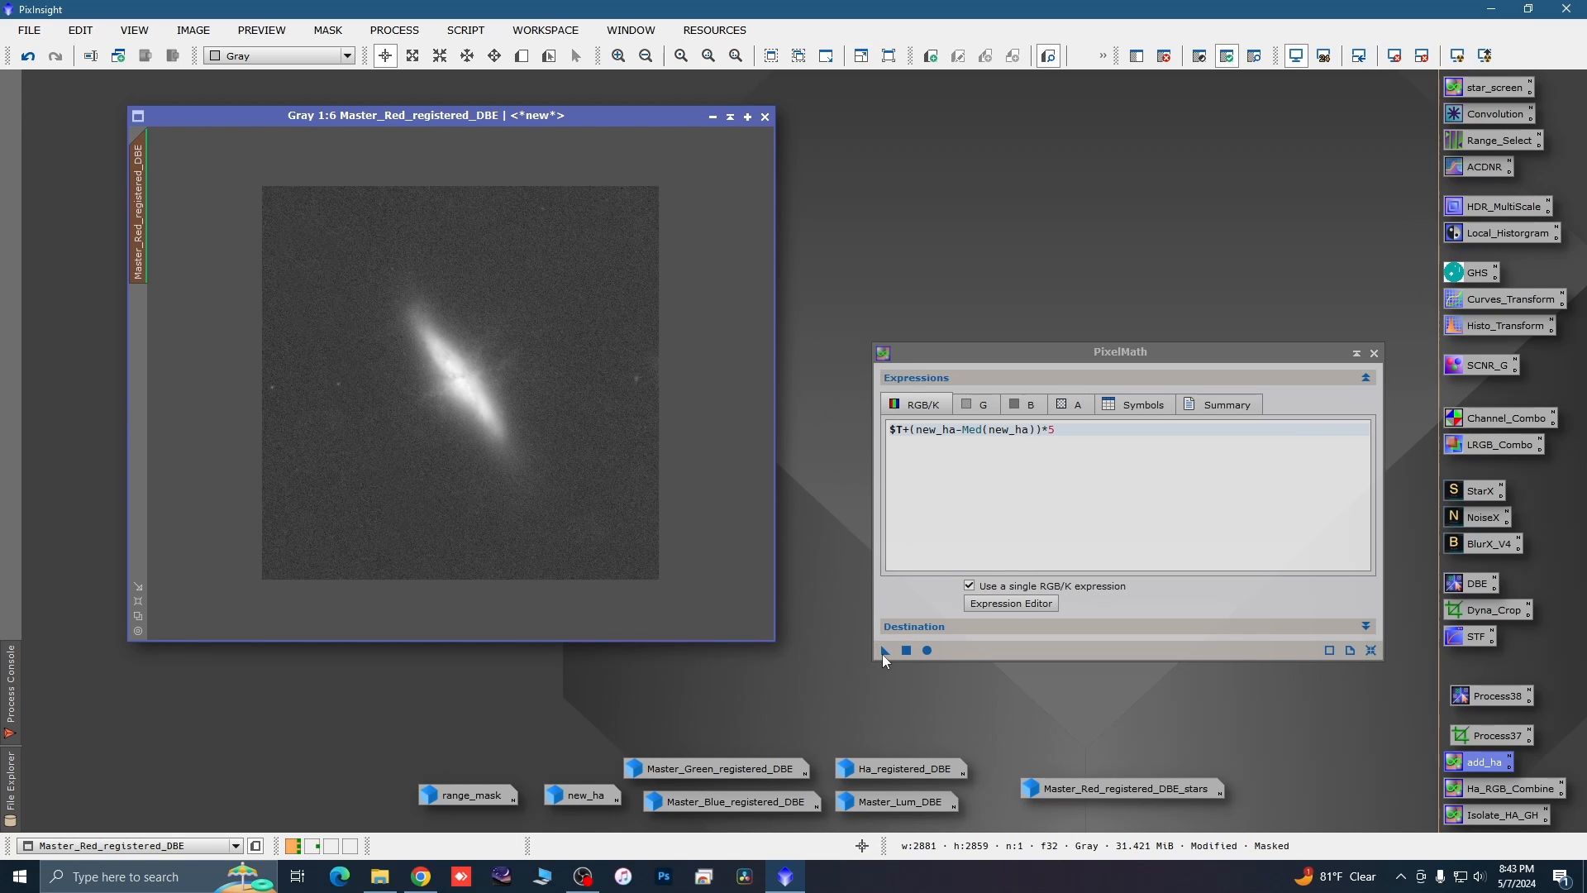
Try $T+(new_ha-Med(new_ha))*5 on the masked Master_Red_registered_DBE, inspect the galaxy core and undo the PixelMath change.
{"action": "left_click_drag", "start_coordinate": [884, 650], "coordinate": [647, 525]}
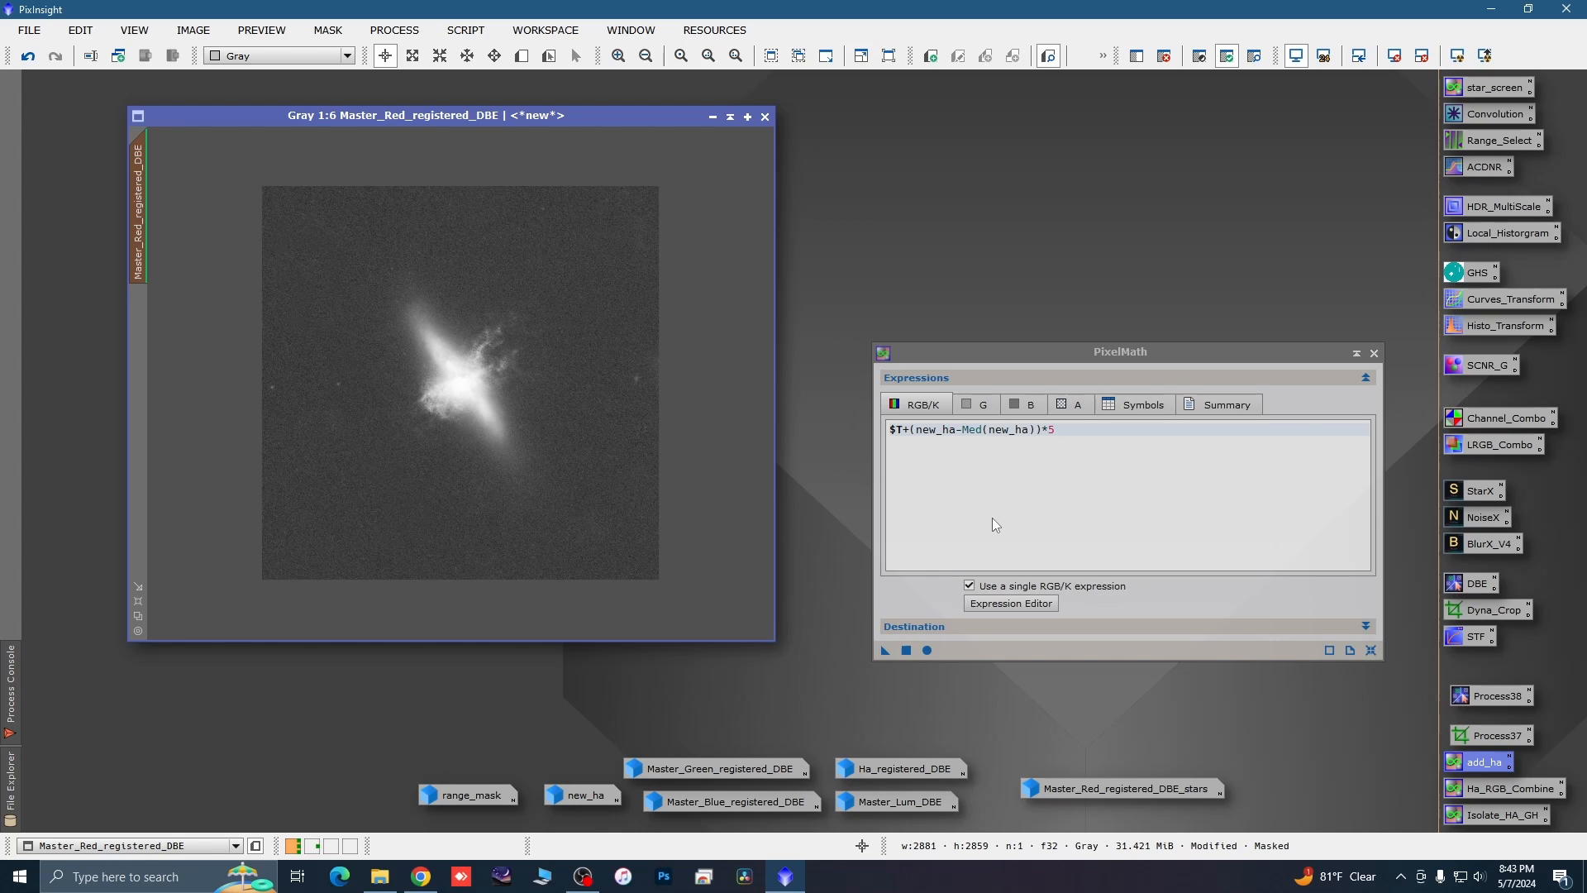
{"action": "scroll", "coordinate": [457, 387], "scroll_direction": "up", "scroll_amount": 3}
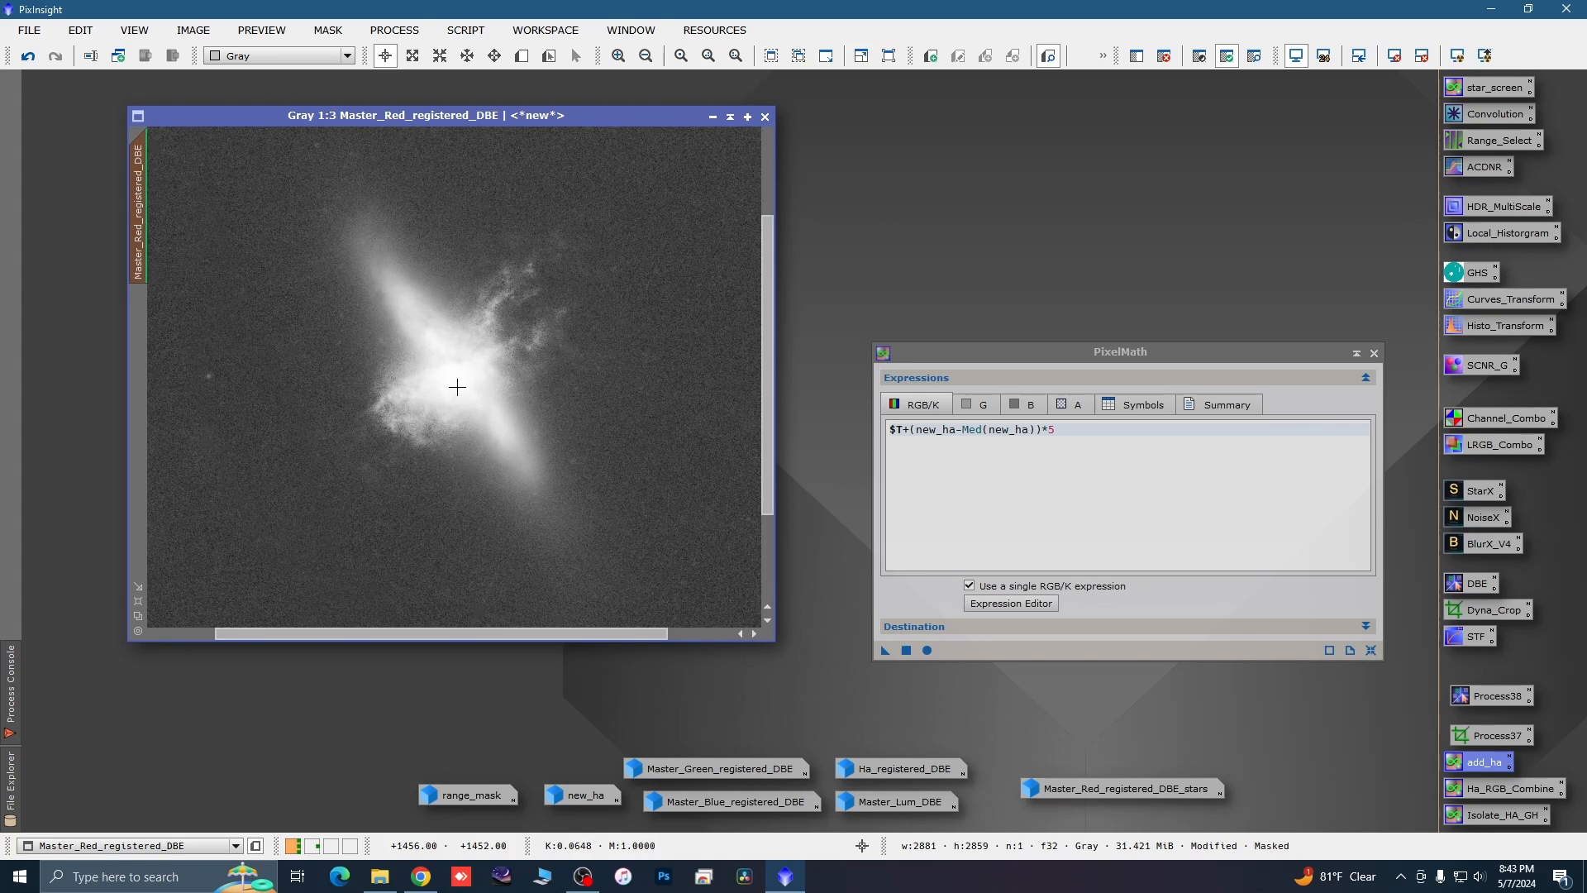
{"action": "scroll", "coordinate": [457, 387], "scroll_direction": "down", "scroll_amount": 2}
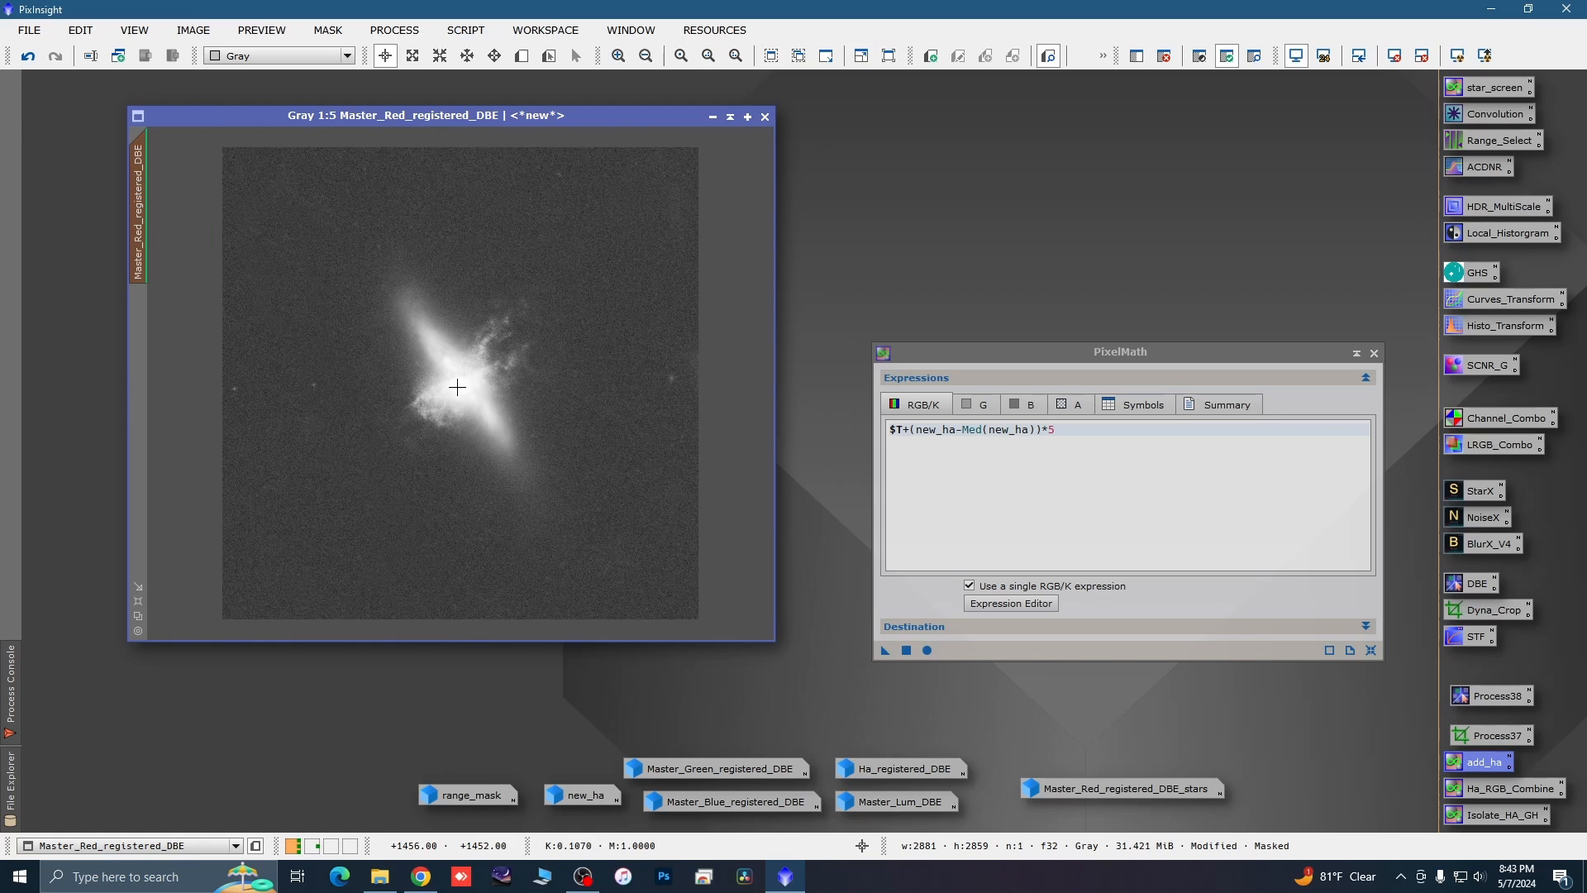
{"action": "key", "text": "ctrl+z"}
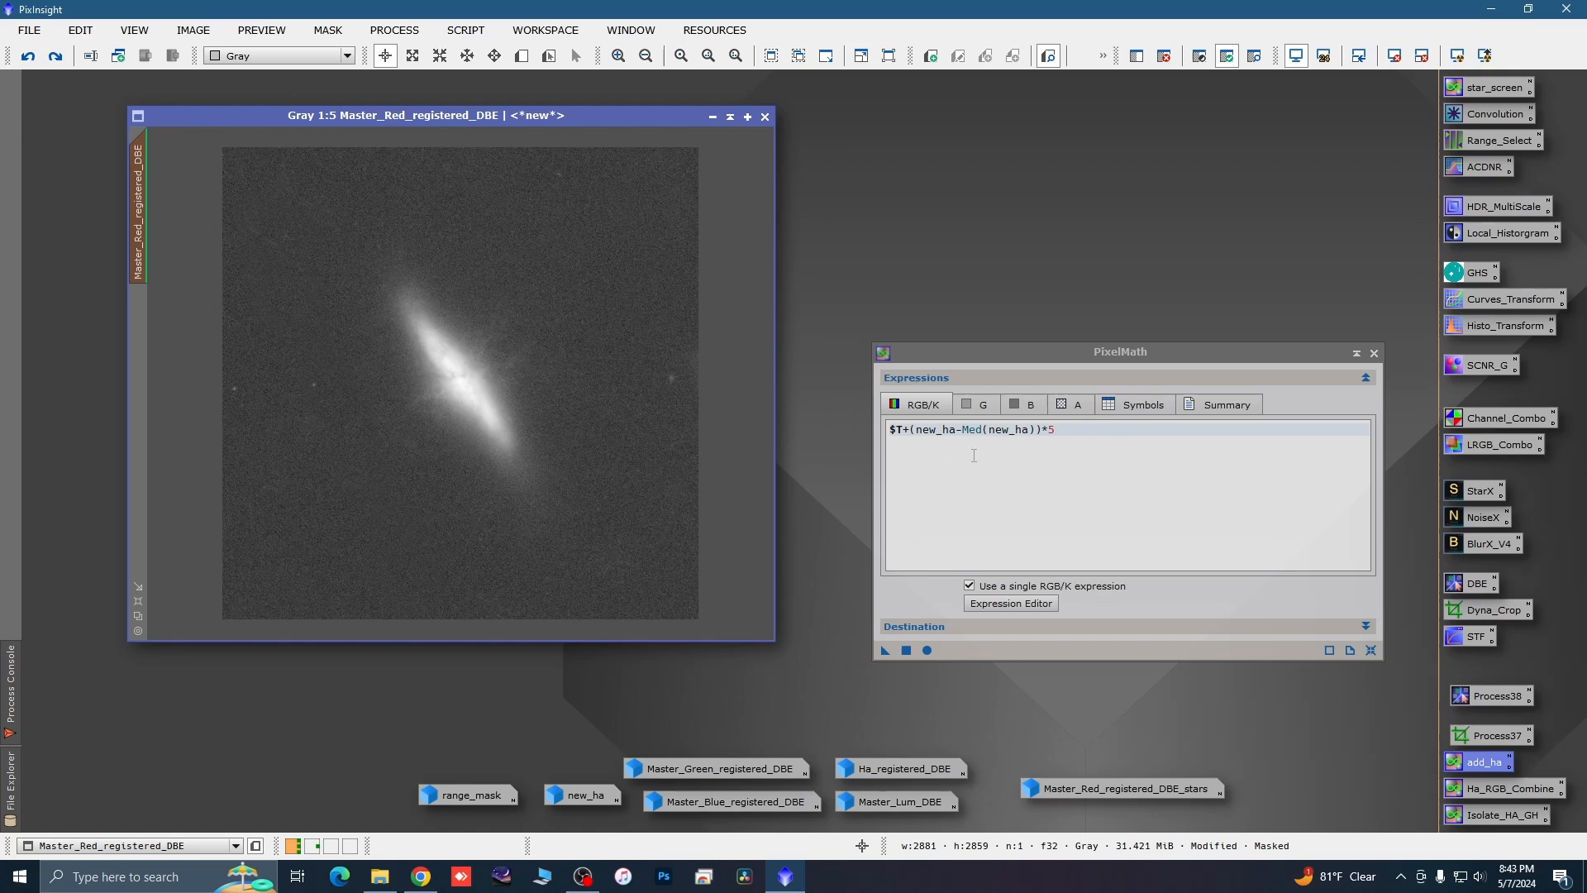
Apply $T+(new_ha-Med(new_ha))*3 to the masked Master_Red_registered_DBE, then remove its mask and minimize the image.
{"action": "left_click", "coordinate": [1064, 434]}
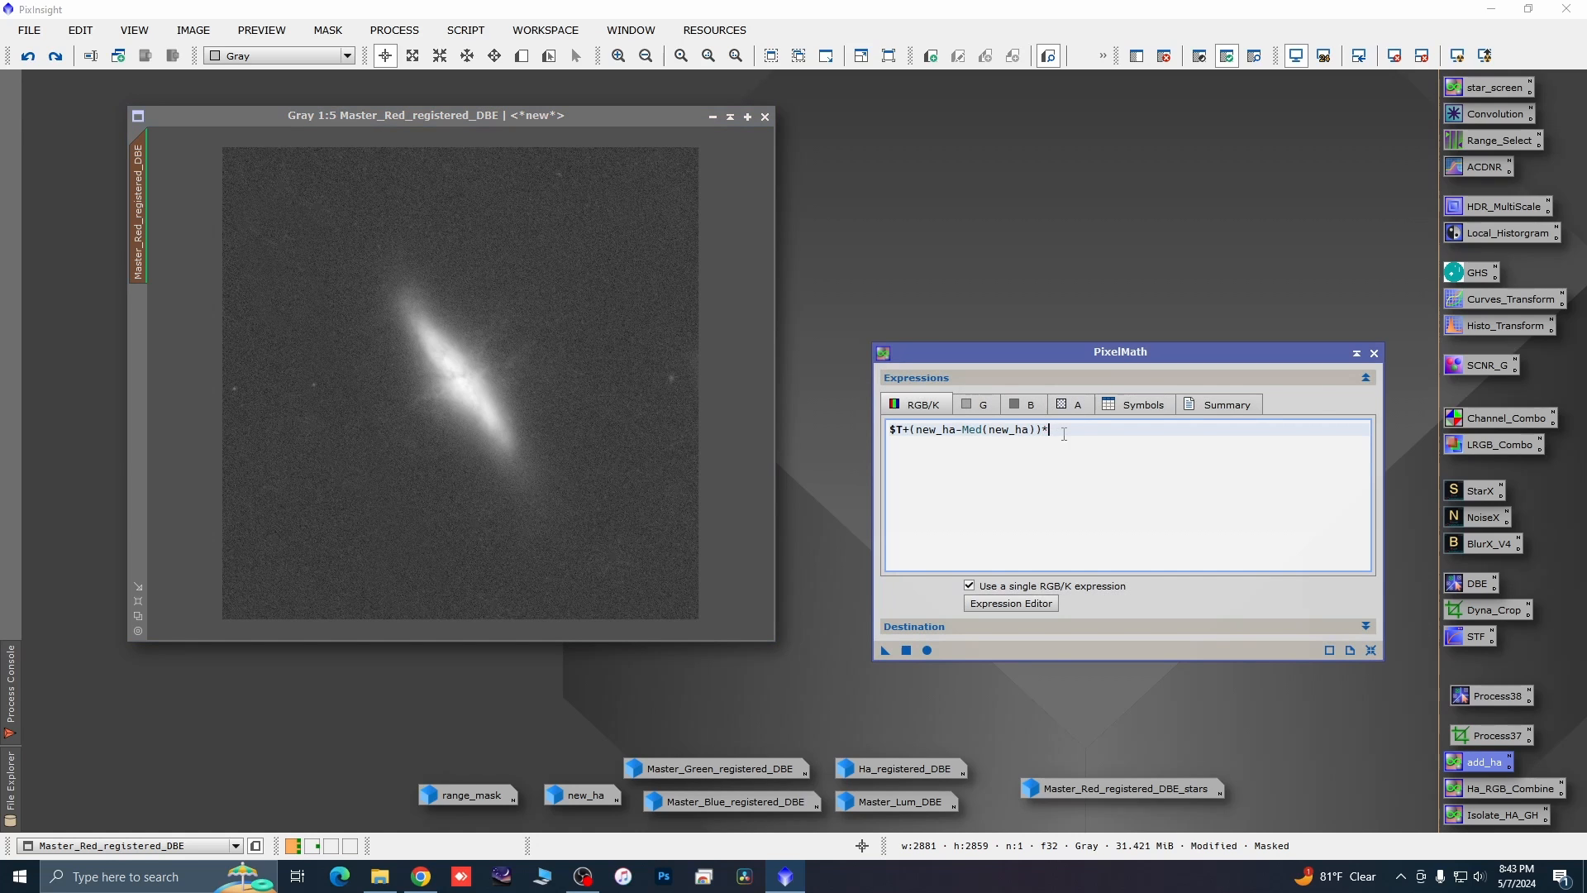
{"action": "left_click_drag", "start_coordinate": [886, 653], "coordinate": [683, 562]}
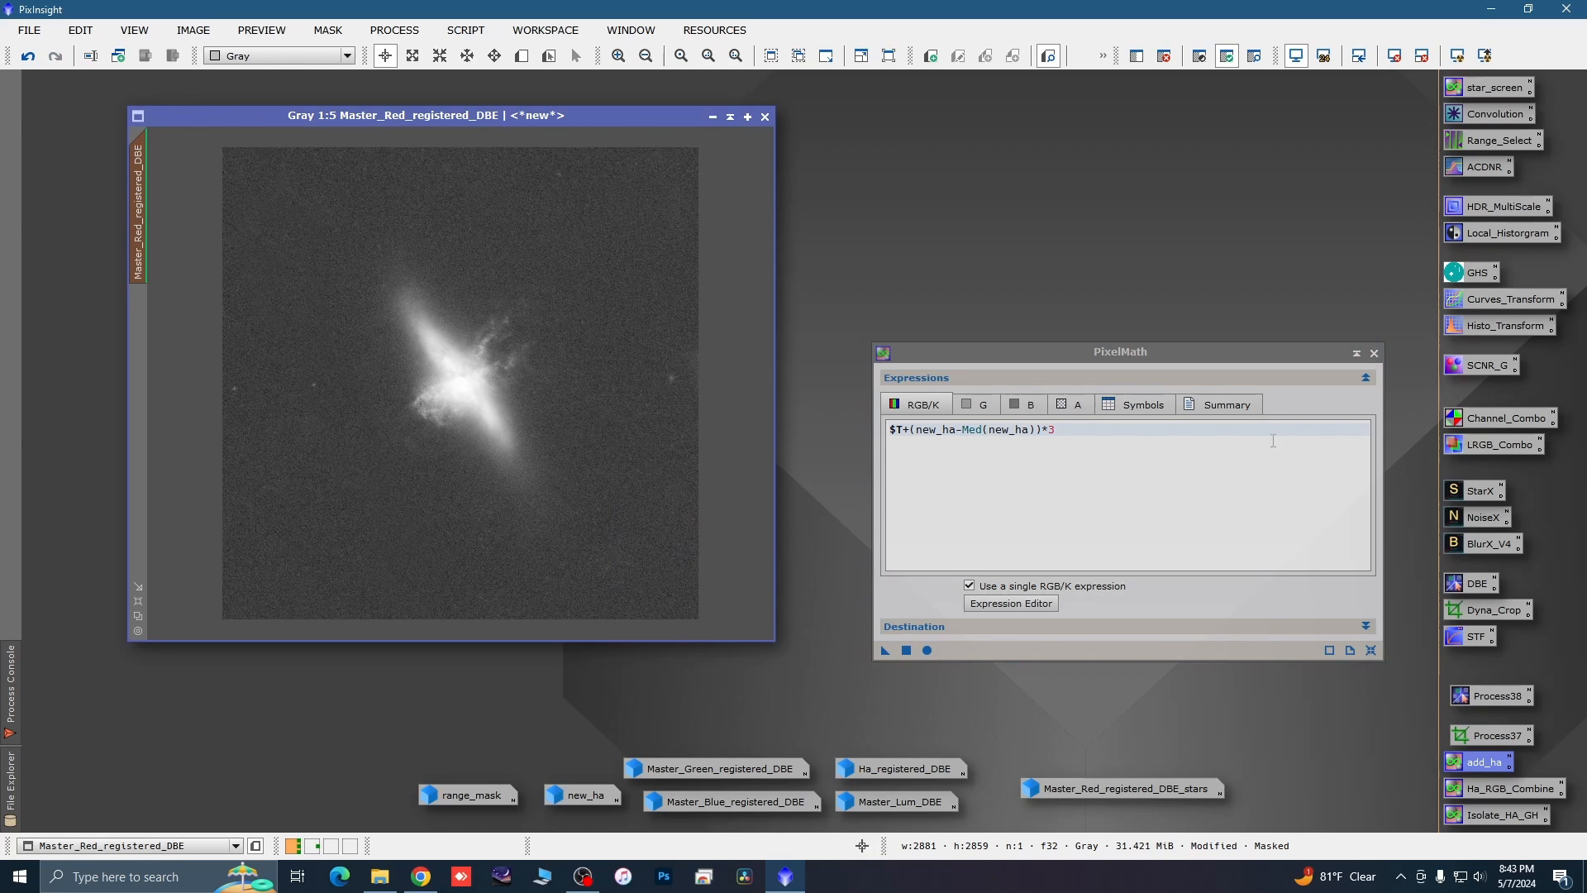
{"action": "right_click", "coordinate": [420, 305]}
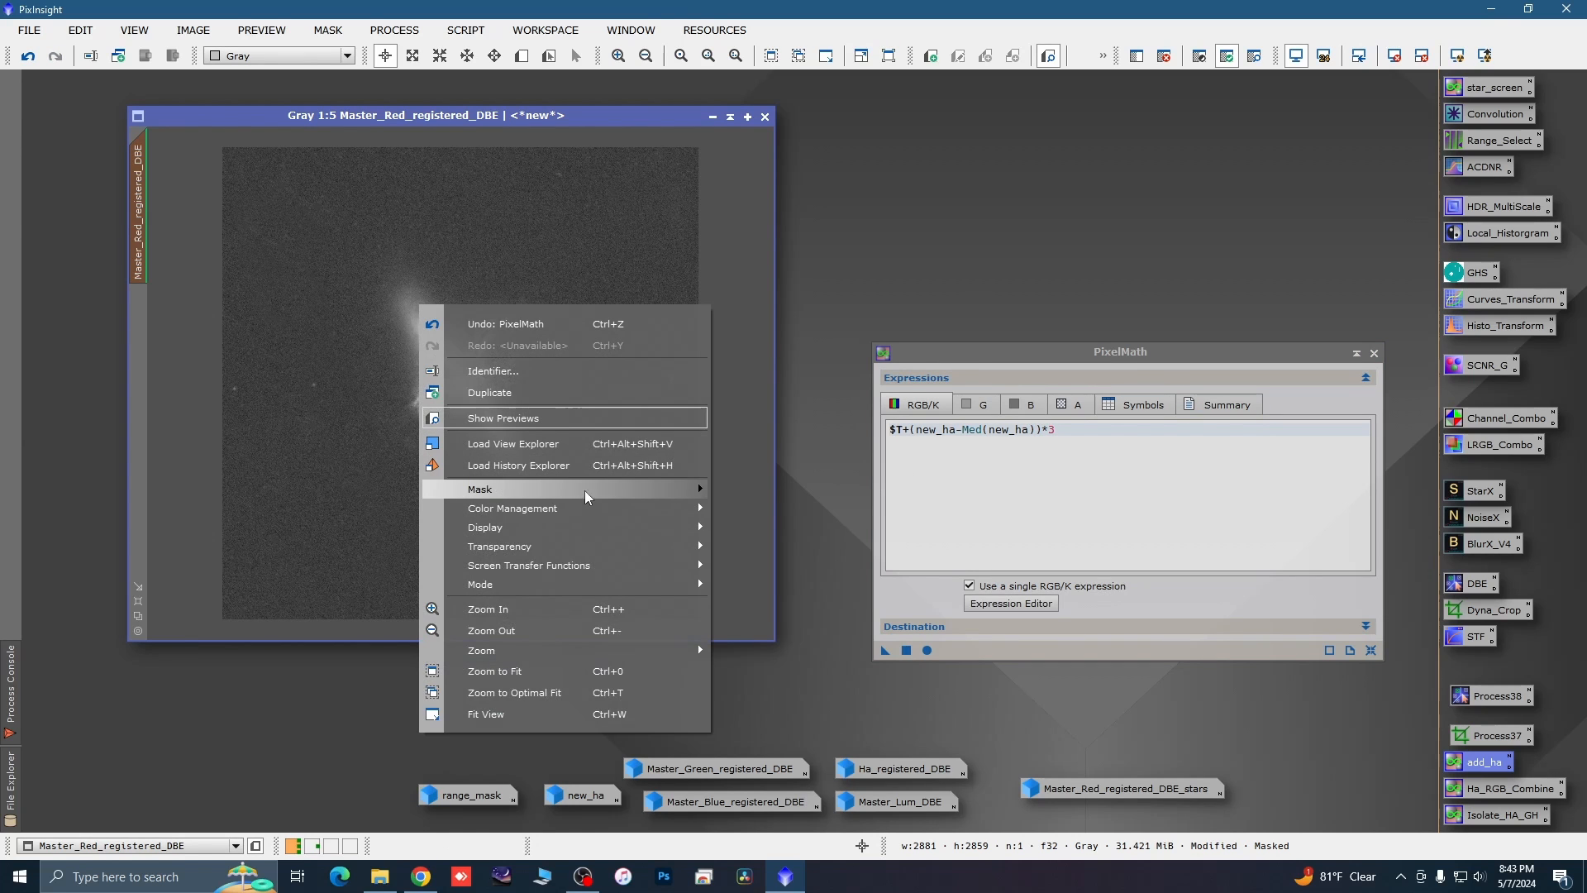
{"action": "mouse_move", "coordinate": [579, 489]}
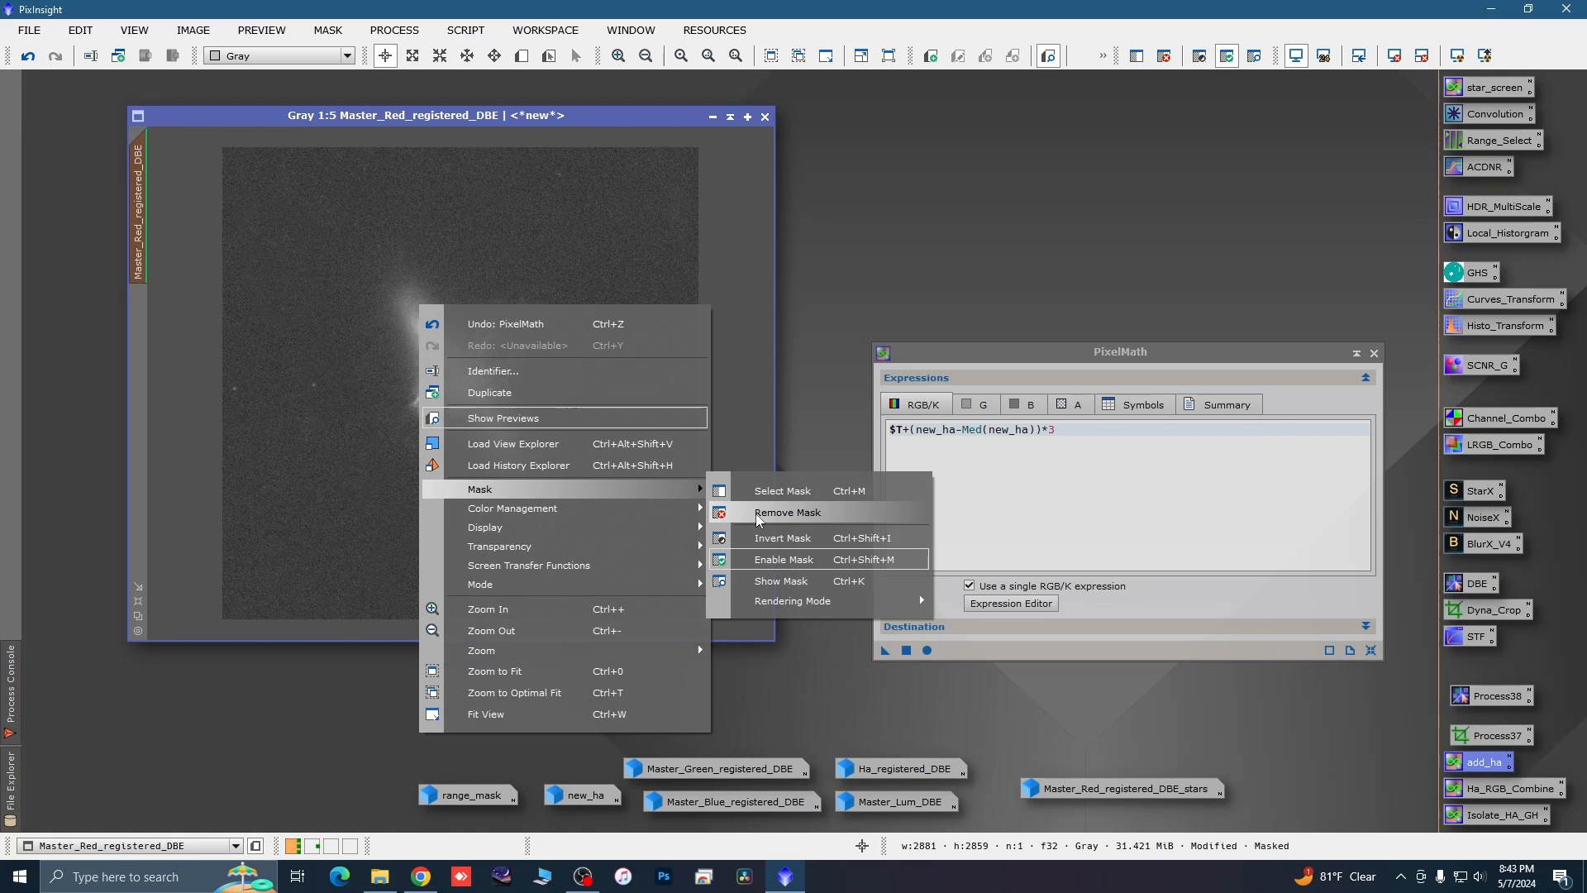
{"action": "left_click", "coordinate": [759, 515]}
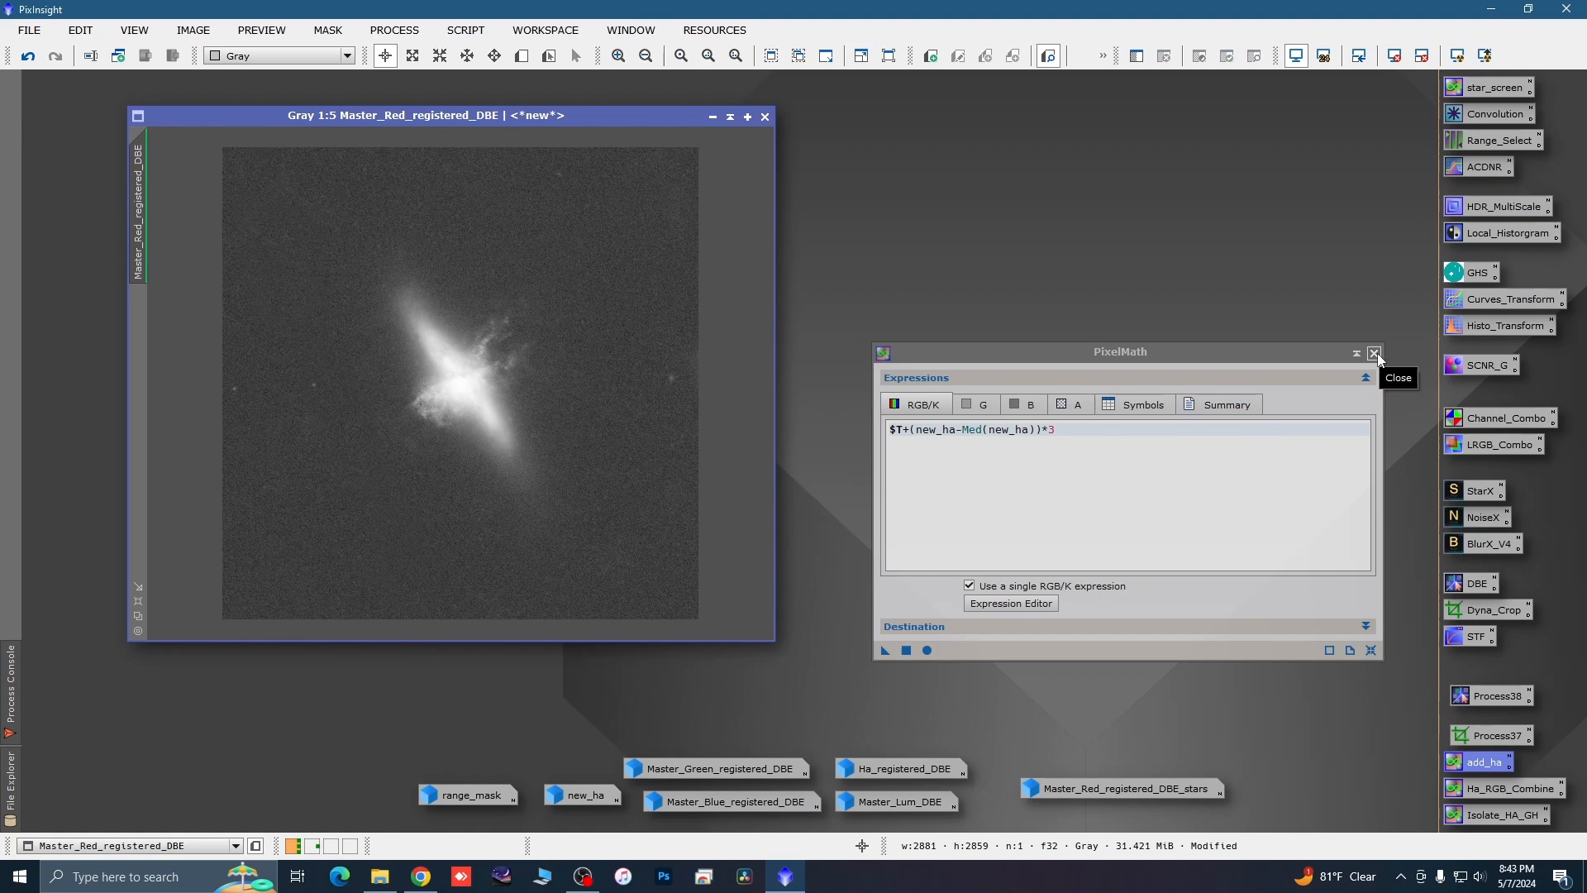
{"action": "left_click", "coordinate": [712, 118]}
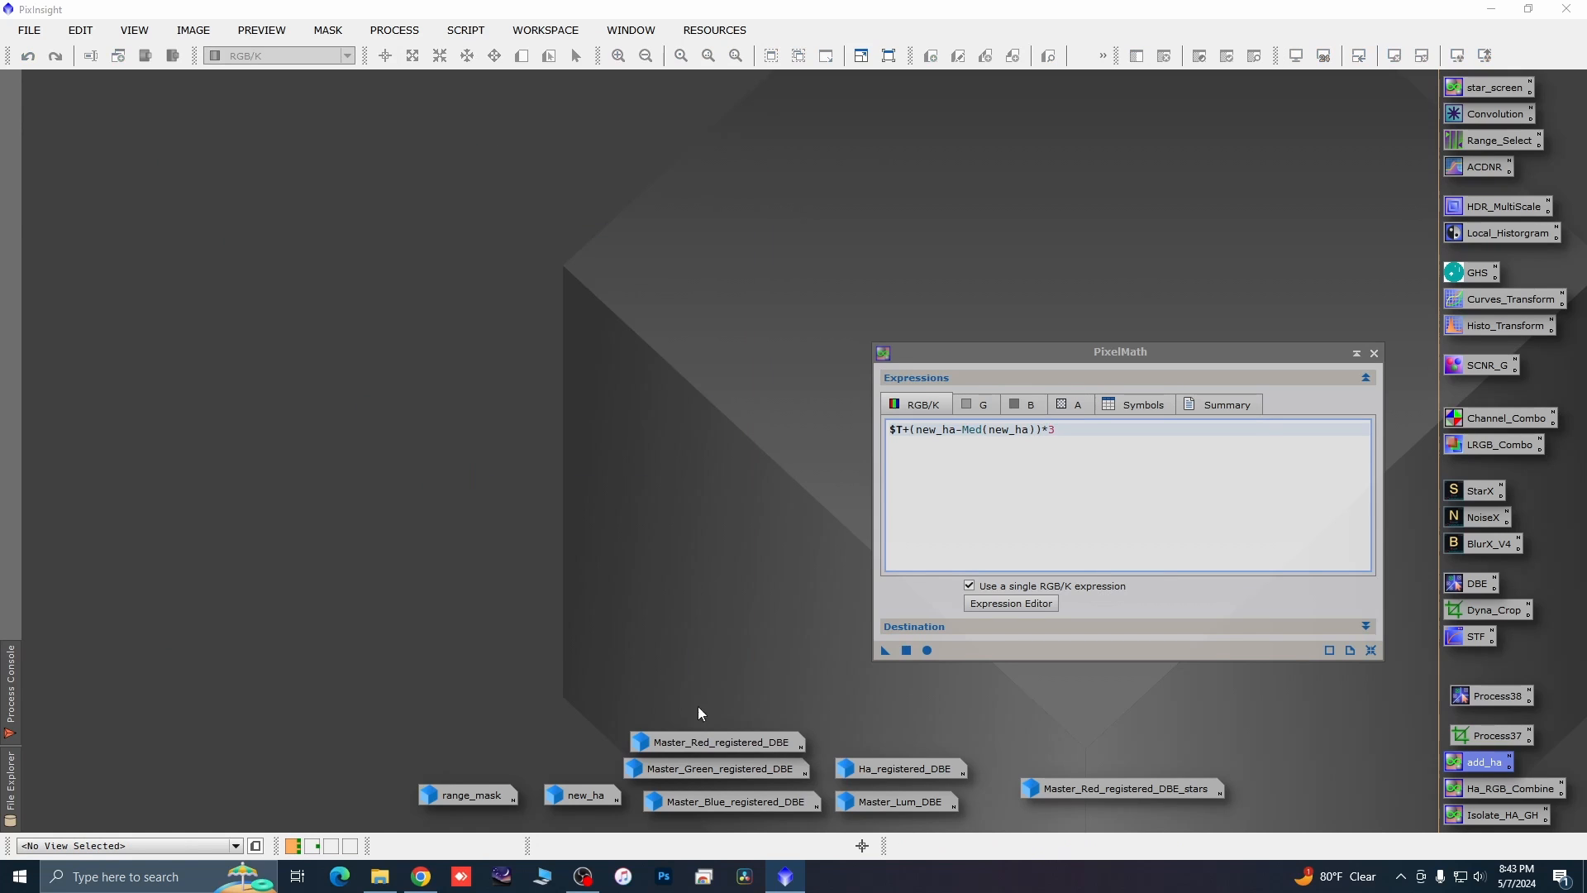
Restore Master_Lum_DBE, apply range_mask as its mask and minimize range_mask again.
{"action": "double_click", "coordinate": [870, 806]}
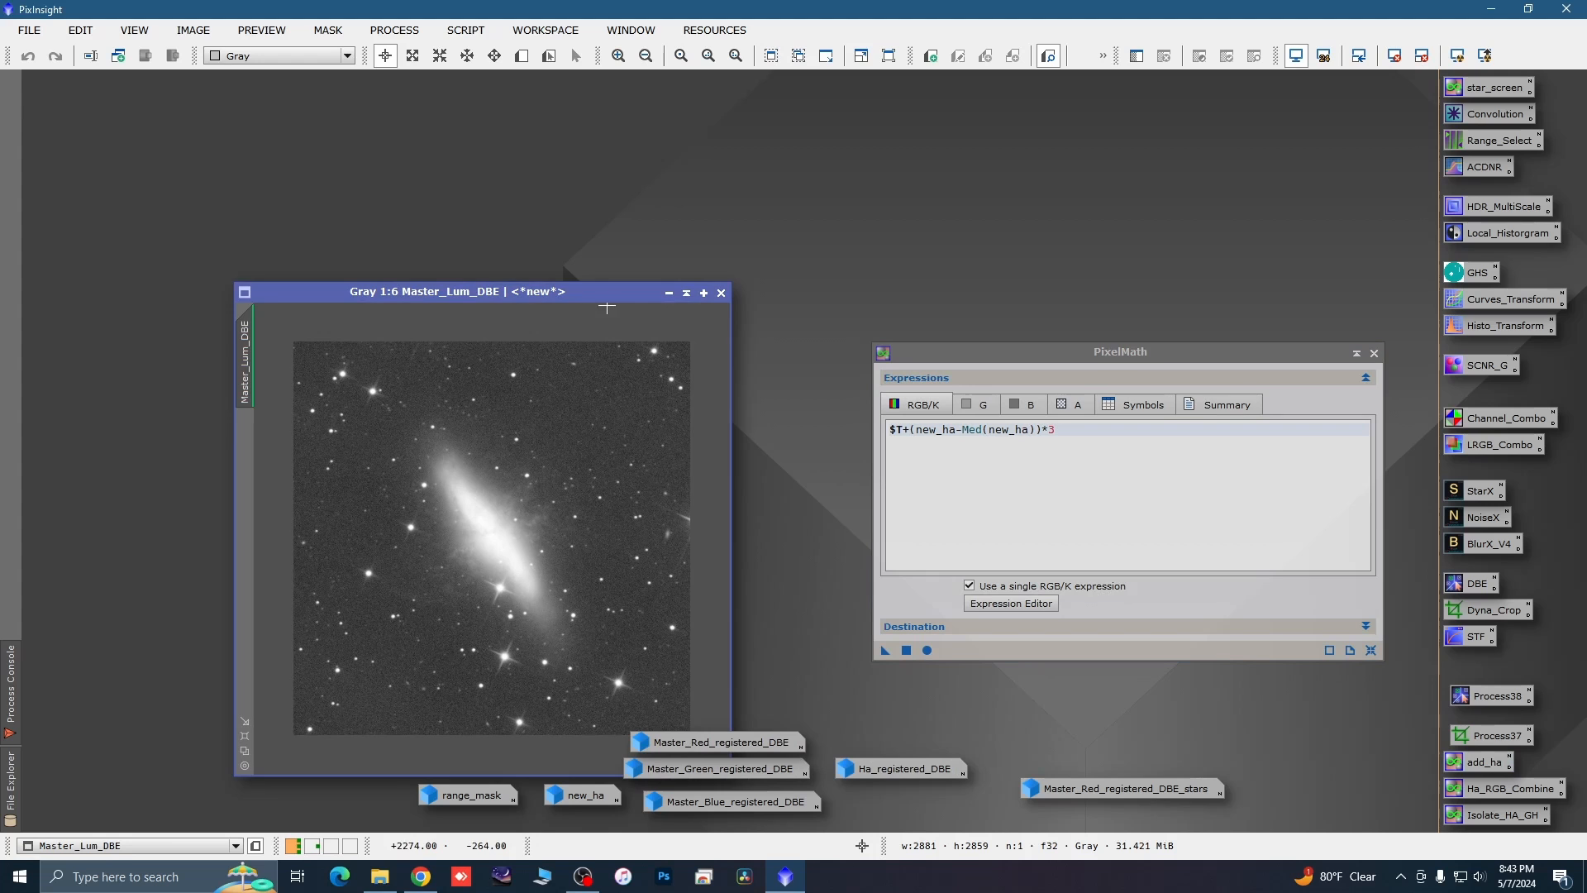
{"action": "left_click_drag", "start_coordinate": [602, 291], "coordinate": [482, 138]}
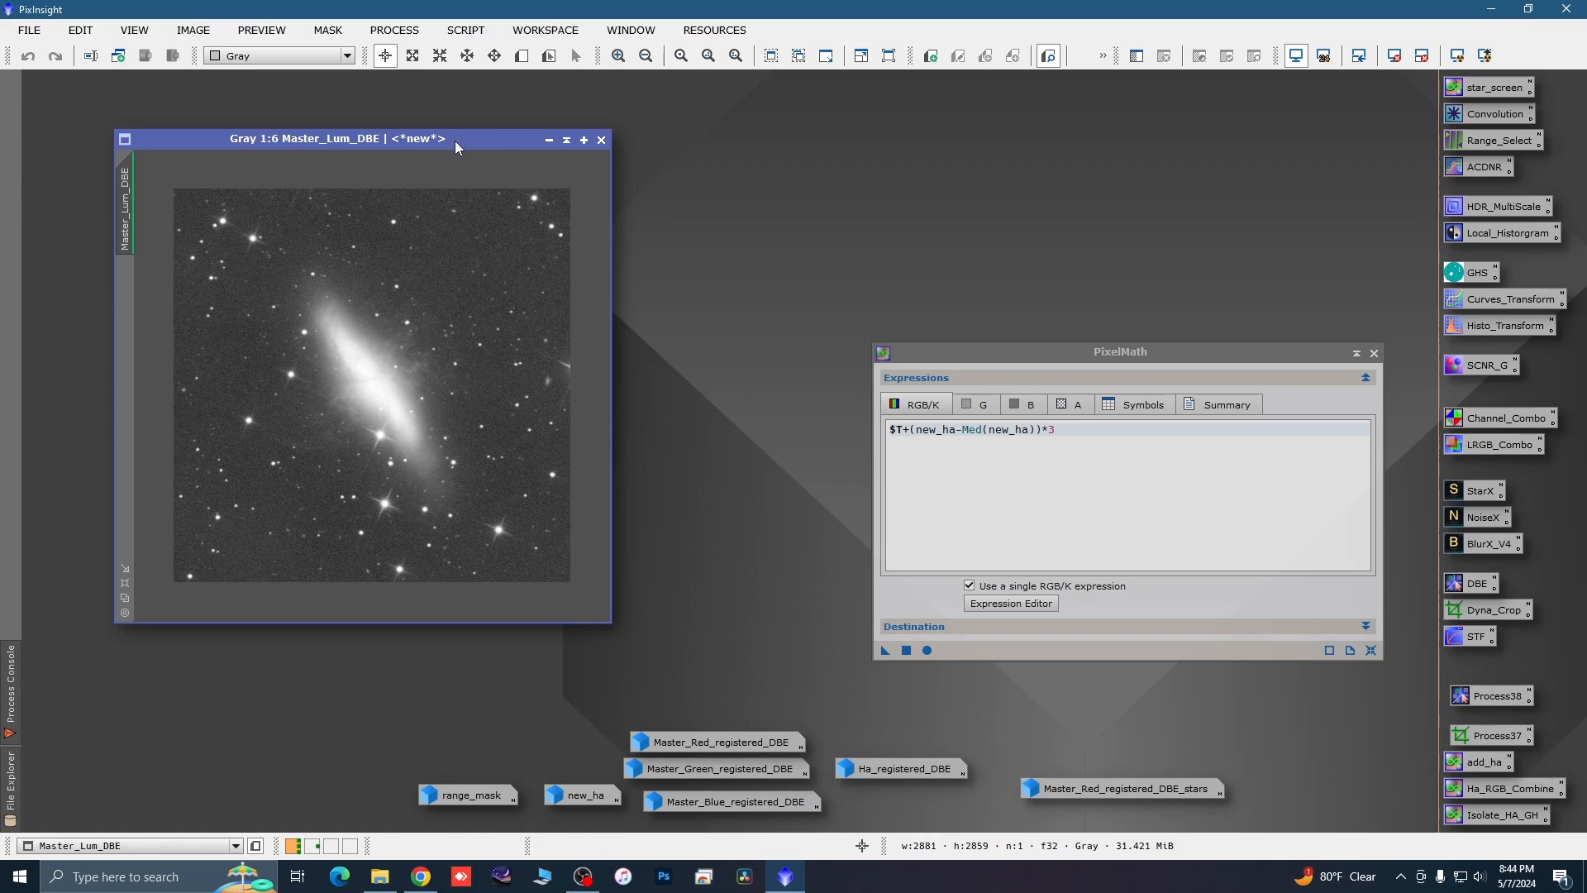
{"action": "double_click", "coordinate": [475, 794]}
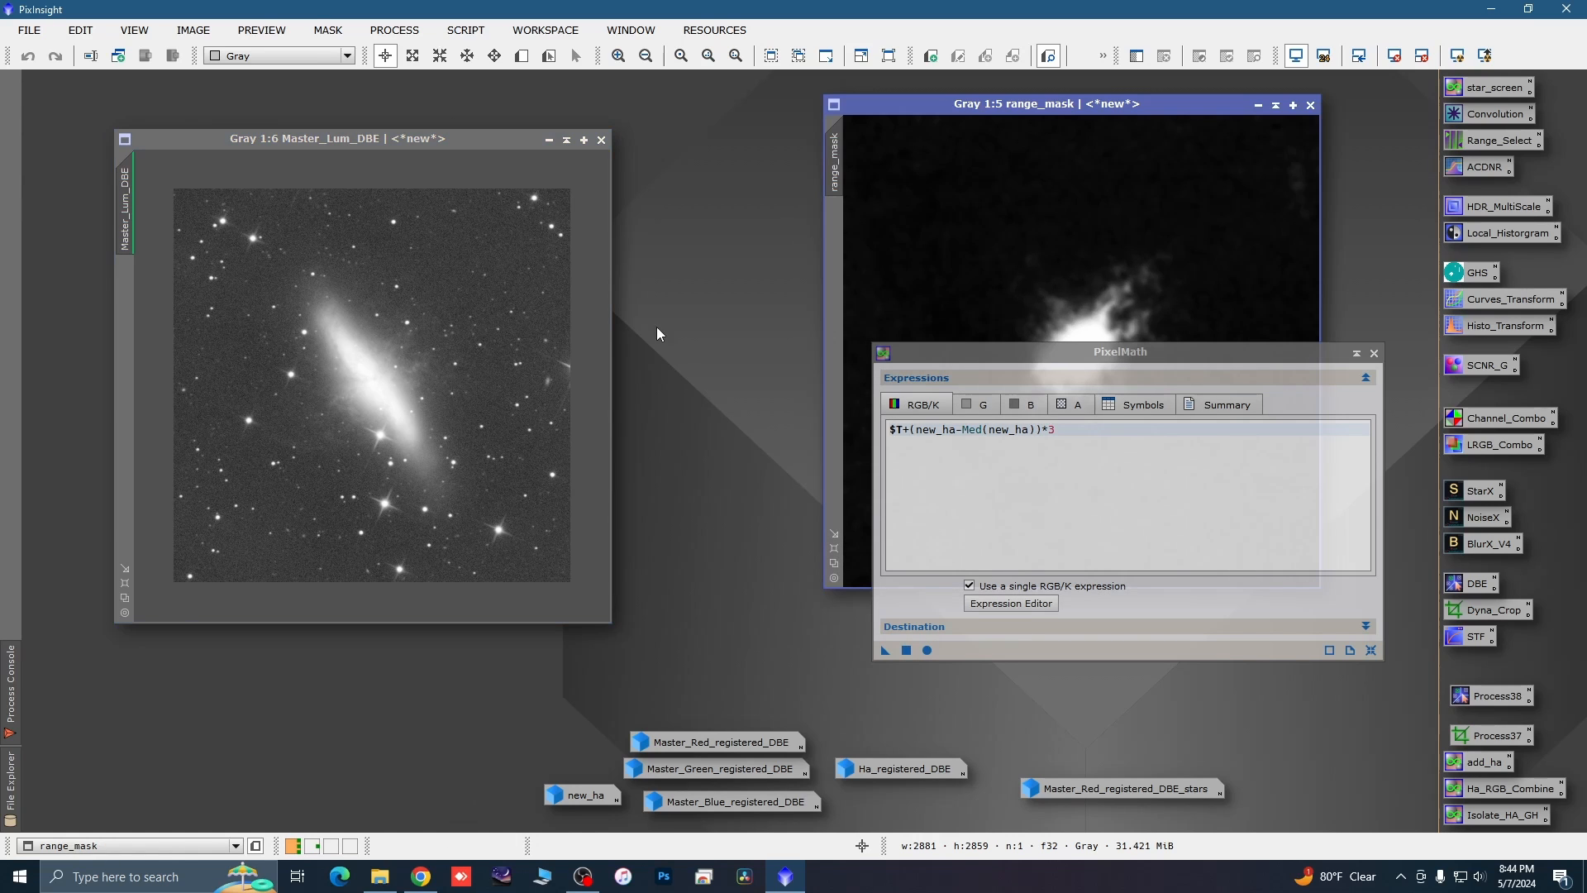
{"action": "left_click_drag", "start_coordinate": [834, 157], "coordinate": [131, 289]}
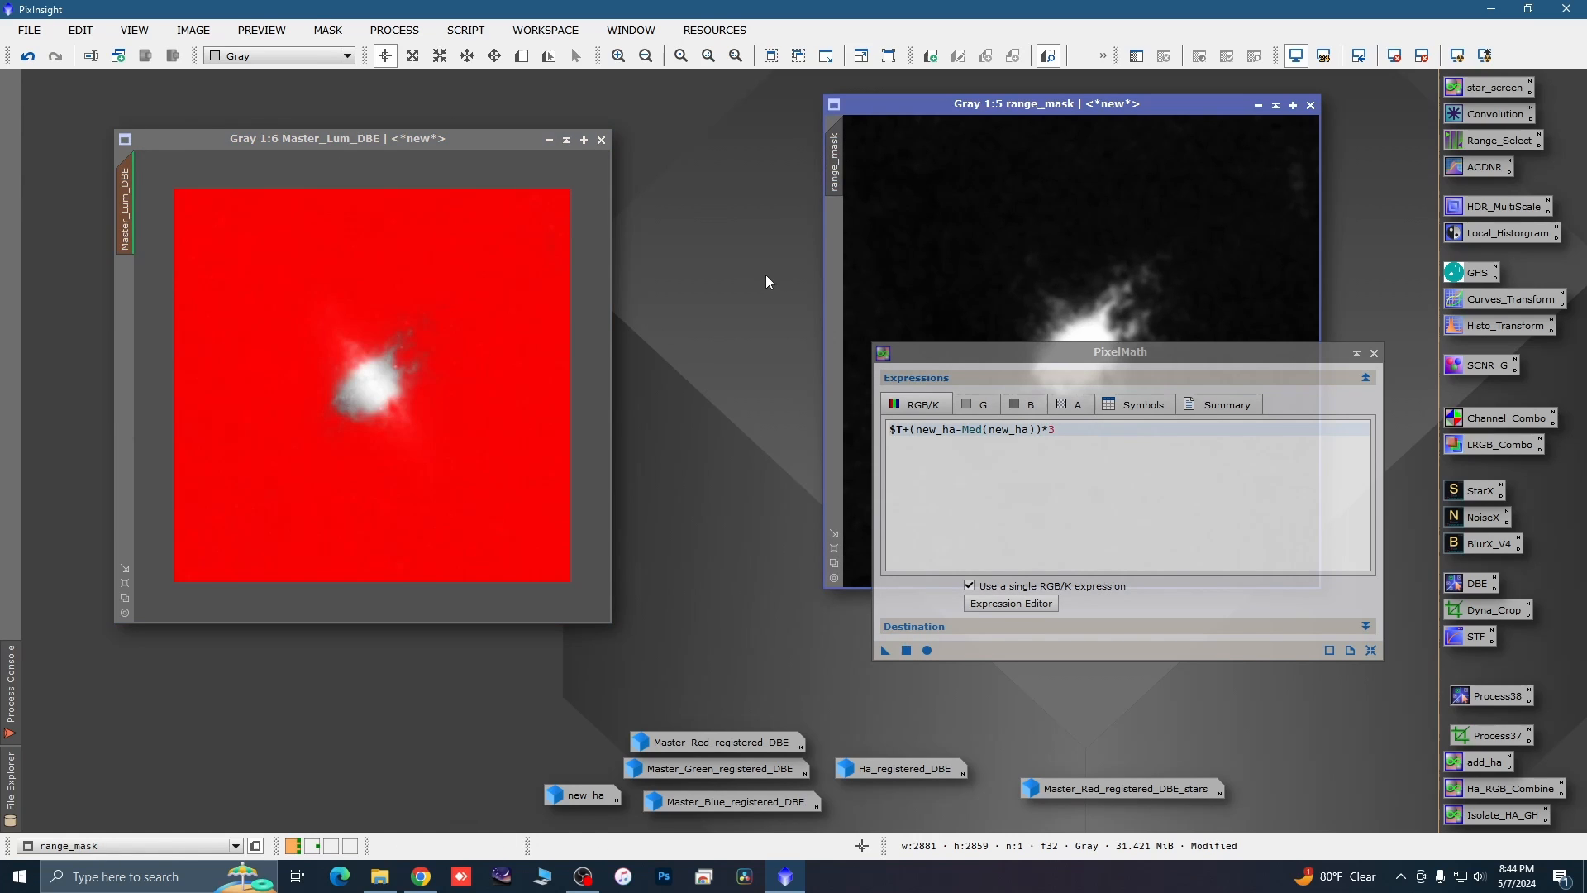
{"action": "left_click", "coordinate": [1256, 104]}
Hide the mask overlay on Master_Lum_DBE and apply the PixelMath expression $T+(new_ha-Med(new_ha))*2 to it.
{"action": "right_click", "coordinate": [287, 436]}
{"action": "mouse_move", "coordinate": [544, 621]}
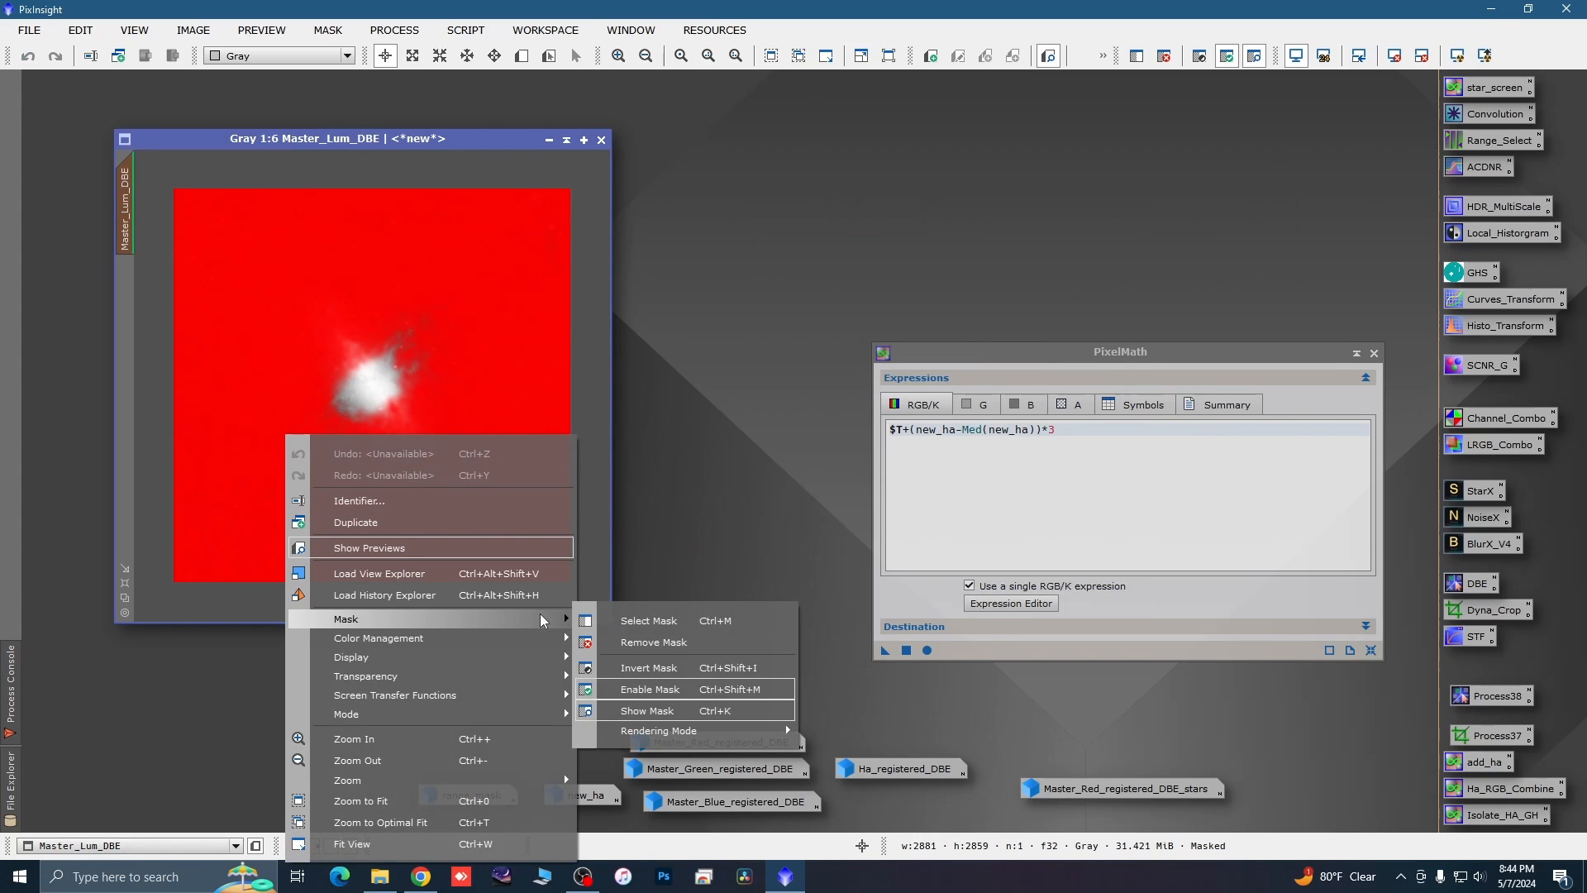
{"action": "left_click", "coordinate": [652, 711]}
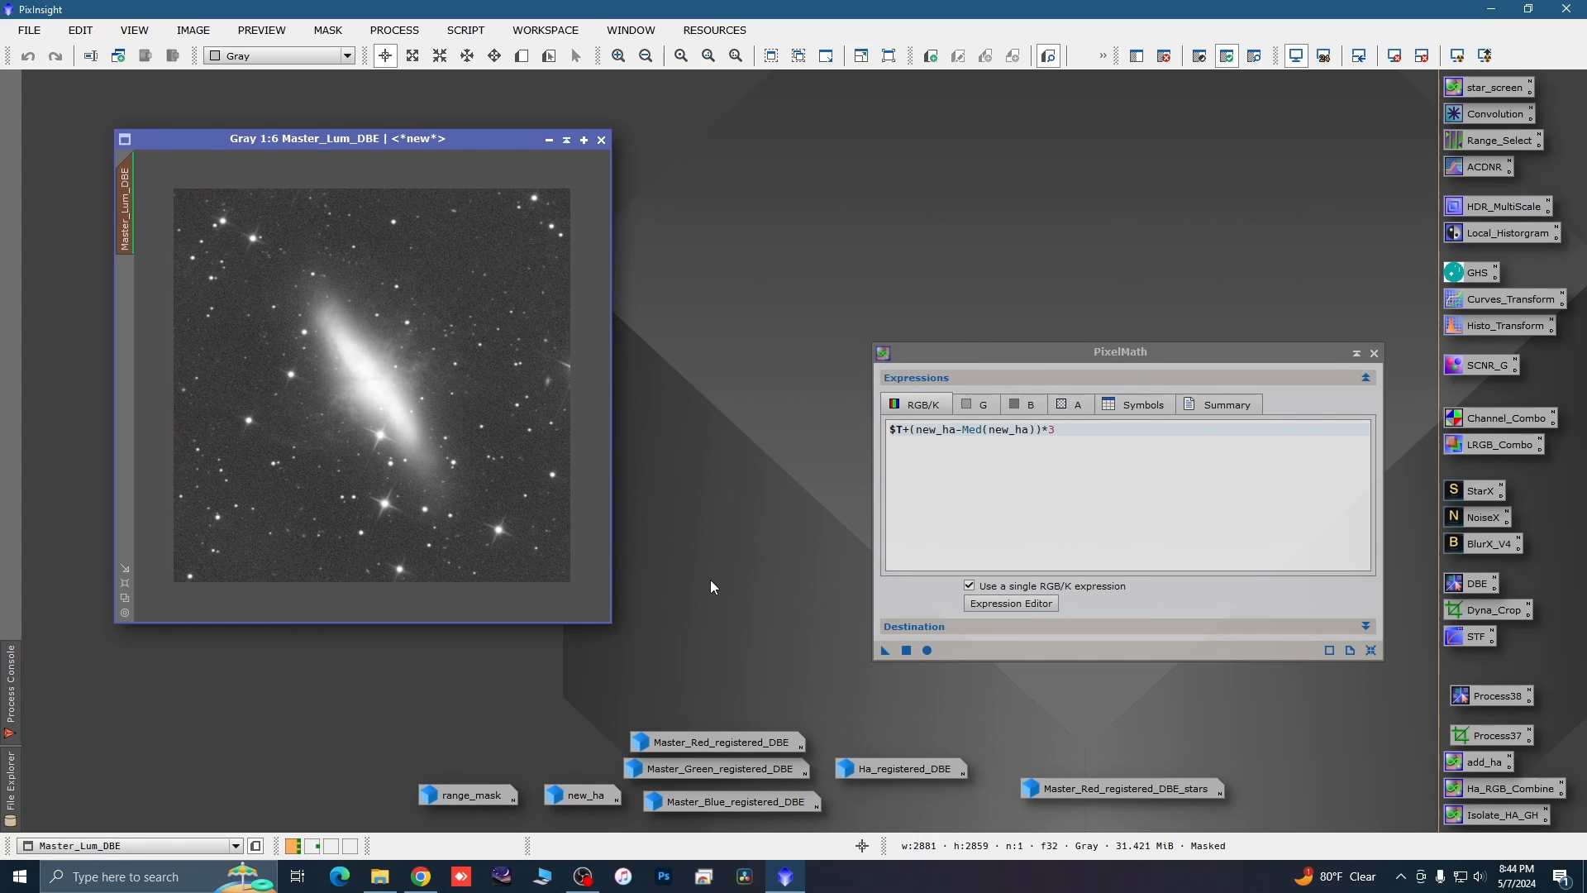
{"action": "left_click", "coordinate": [1062, 431]}
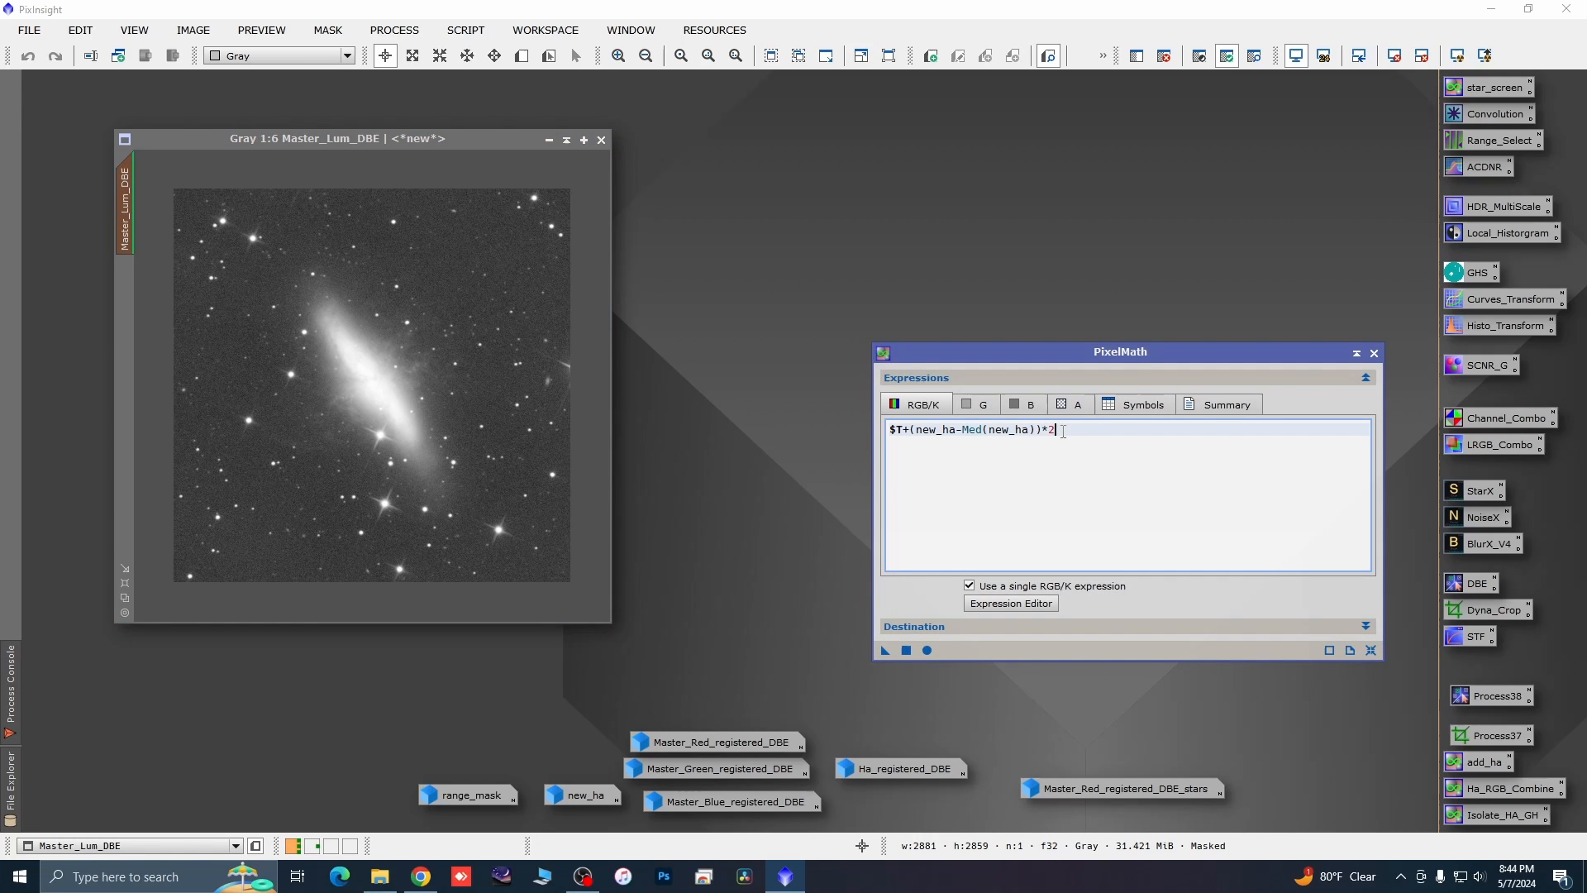
{"action": "left_click_drag", "start_coordinate": [885, 650], "coordinate": [542, 546]}
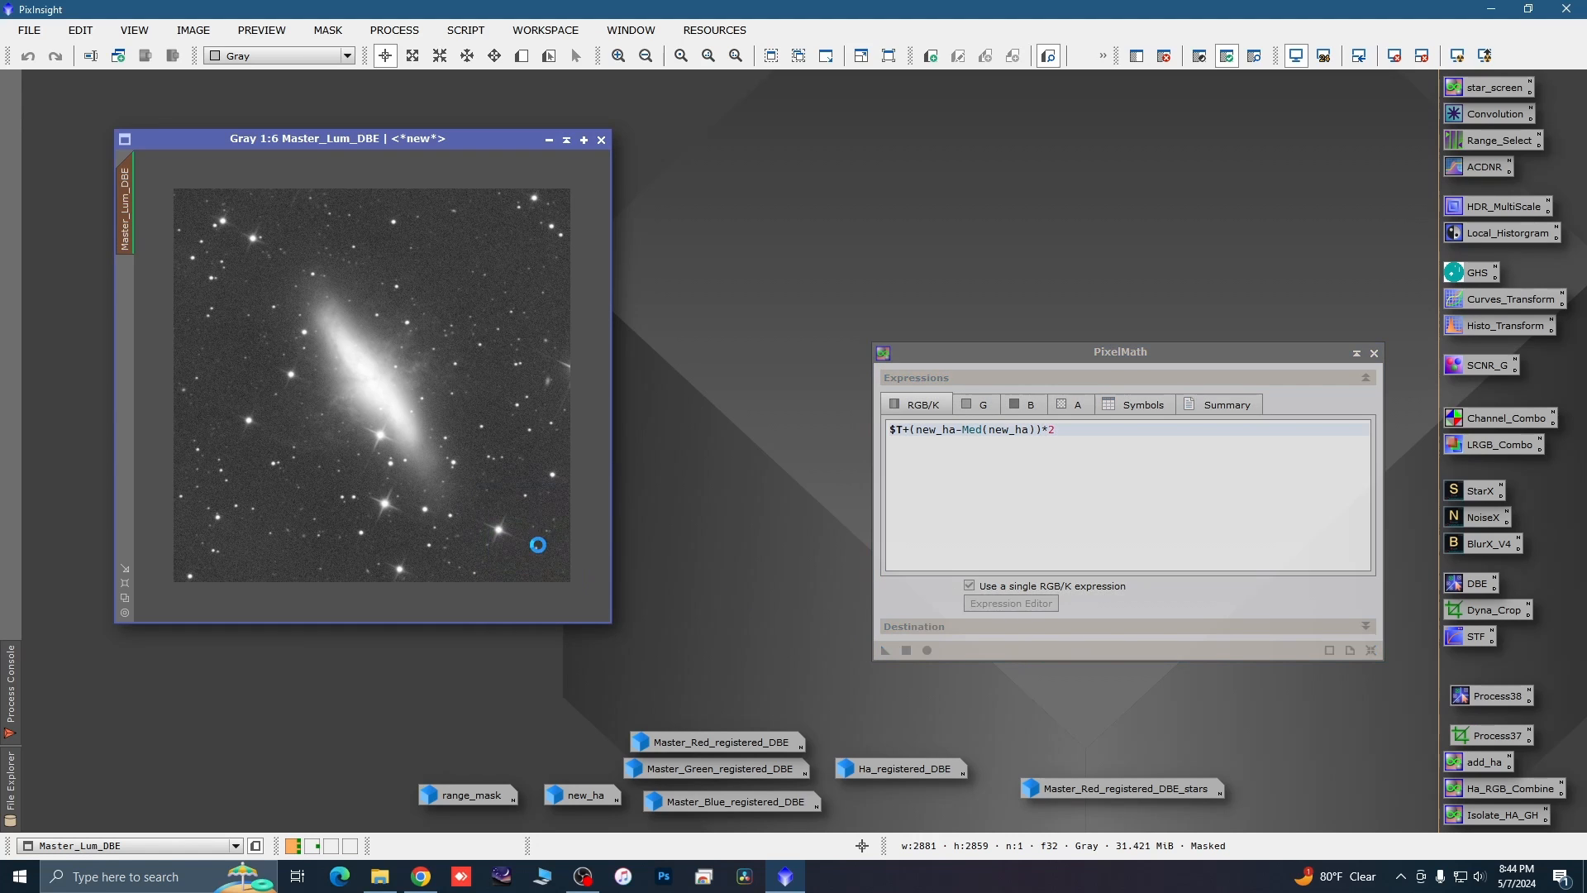
Compare Master_Lum_DBE before and after the PixelMath Ha addition, and undo that addition.
{"action": "scroll", "coordinate": [436, 336], "scroll_direction": "up", "scroll_amount": 3}
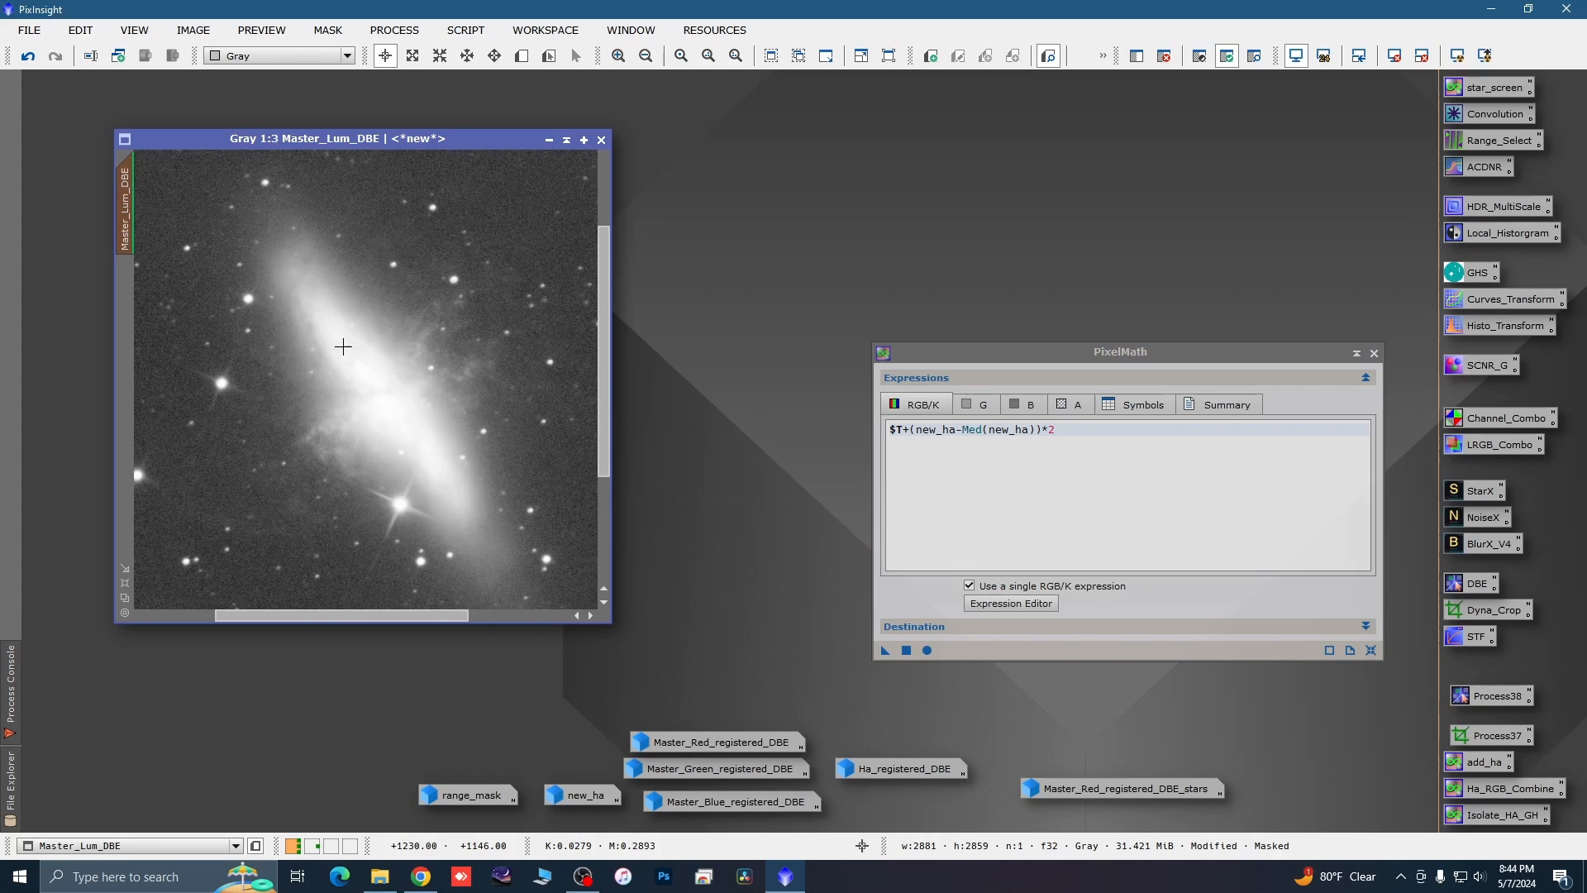
{"action": "left_click", "coordinate": [29, 56]}
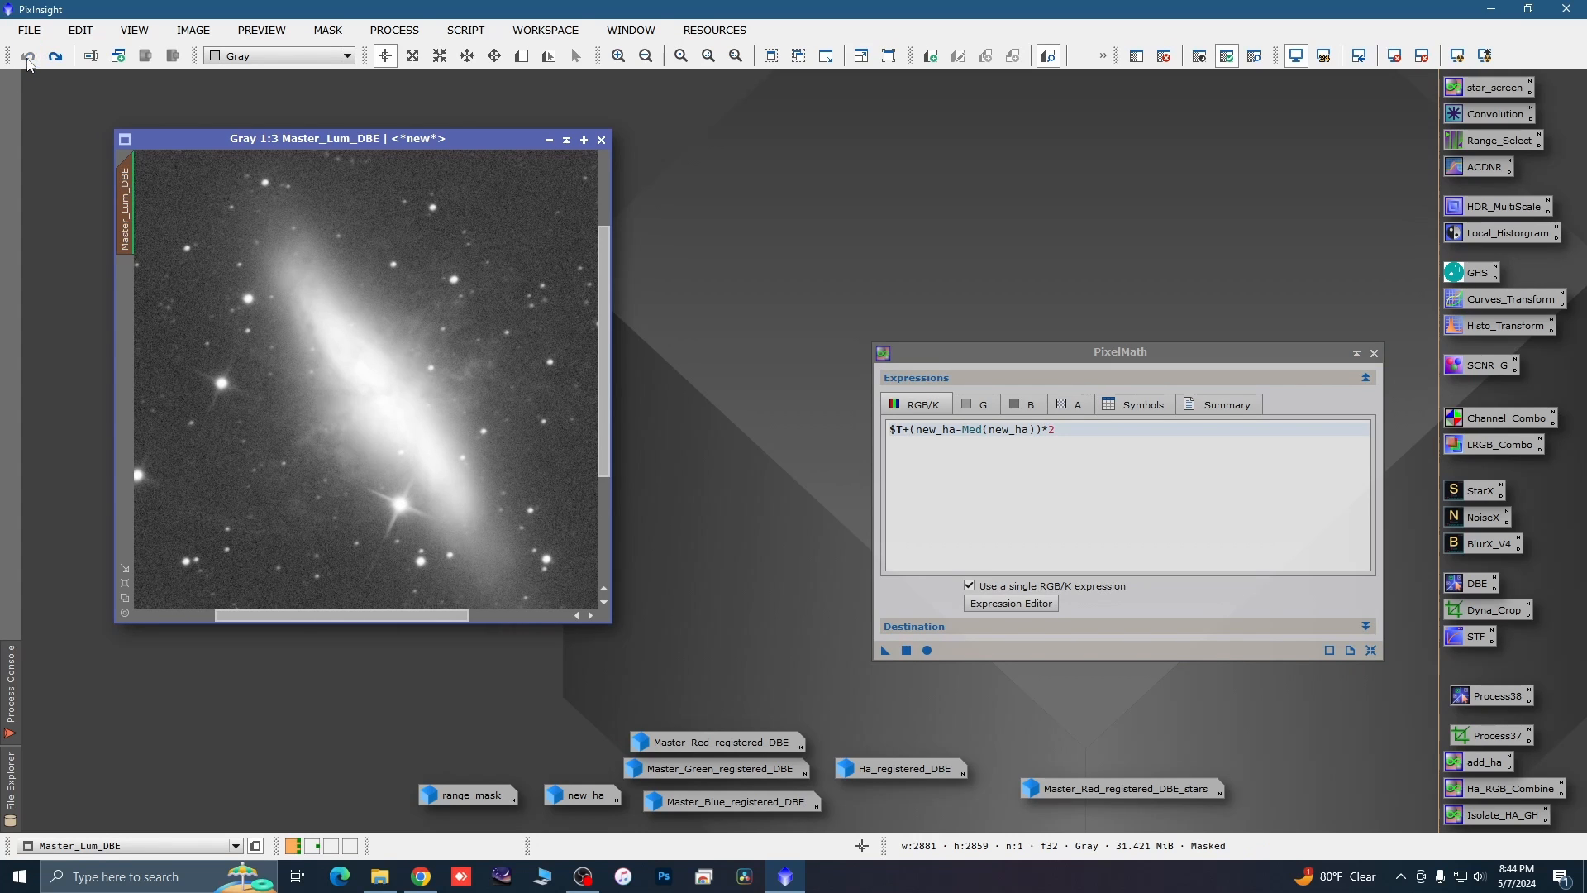
{"action": "left_click", "coordinate": [56, 57]}
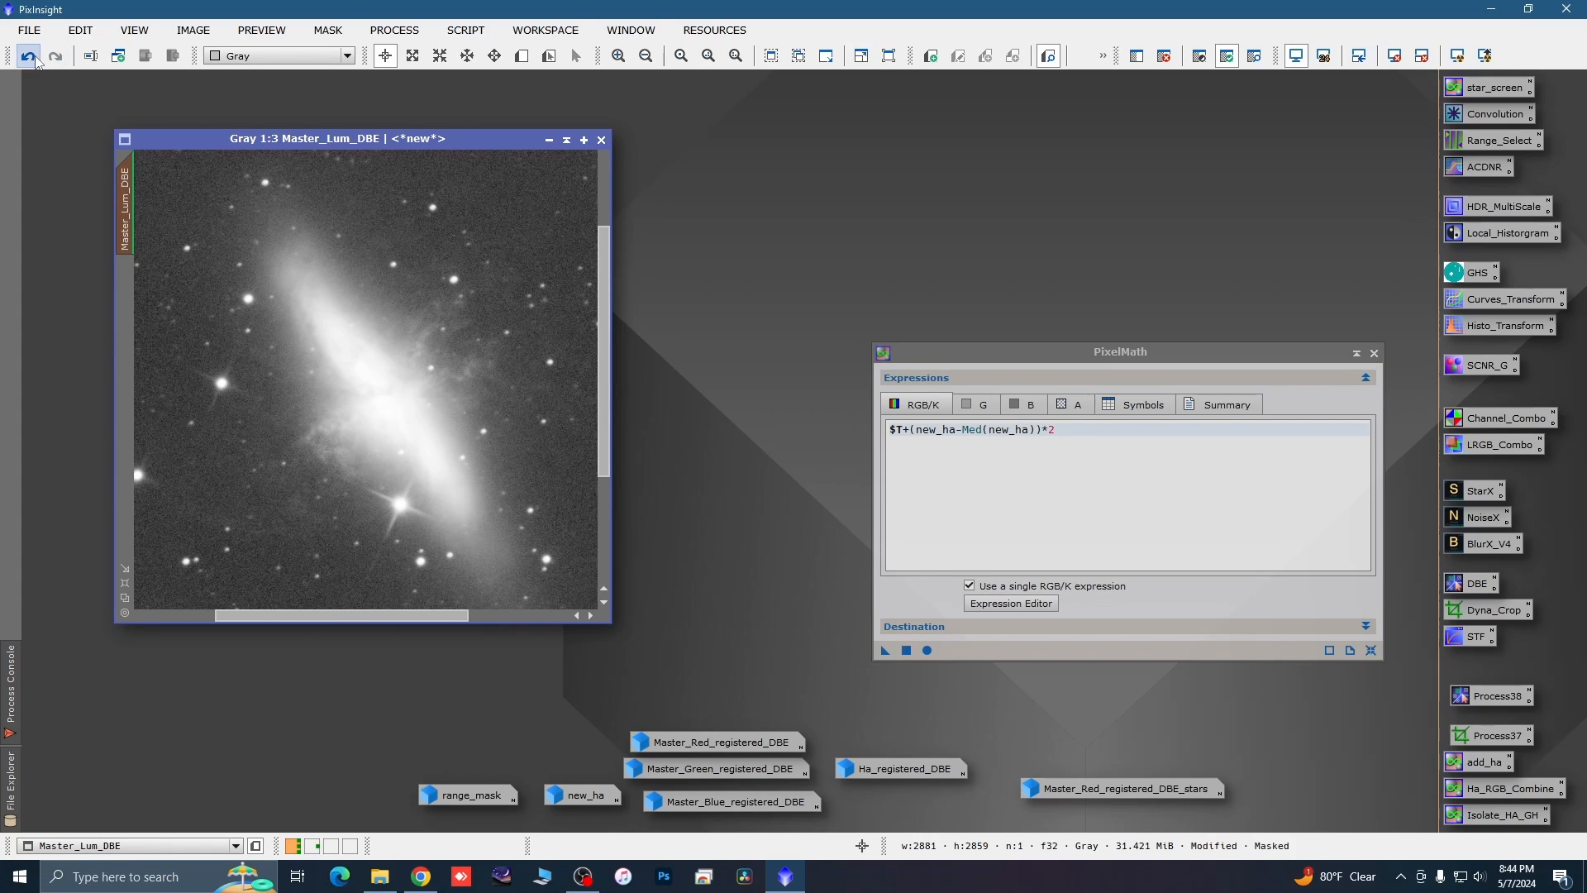
{"action": "left_click", "coordinate": [28, 57]}
Change the PixelMath multiplier to 4, apply $T+(new_ha-Med(new_ha))*4 to Master_Lum_DBE, and close PixelMath.
{"action": "left_click", "coordinate": [1064, 433]}
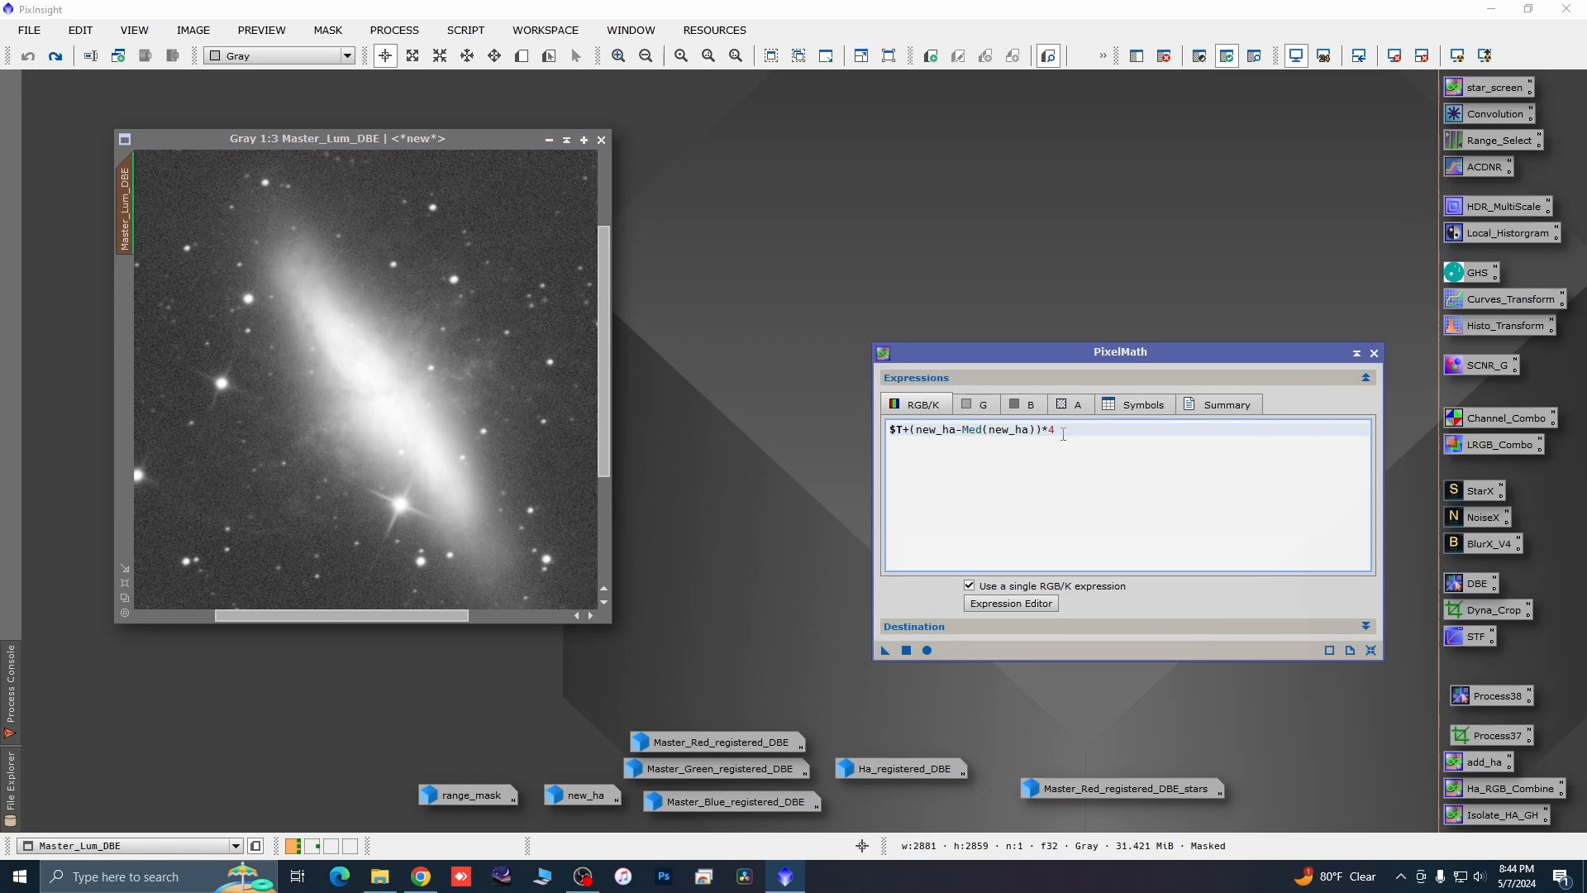
{"action": "left_click_drag", "start_coordinate": [885, 649], "coordinate": [579, 558]}
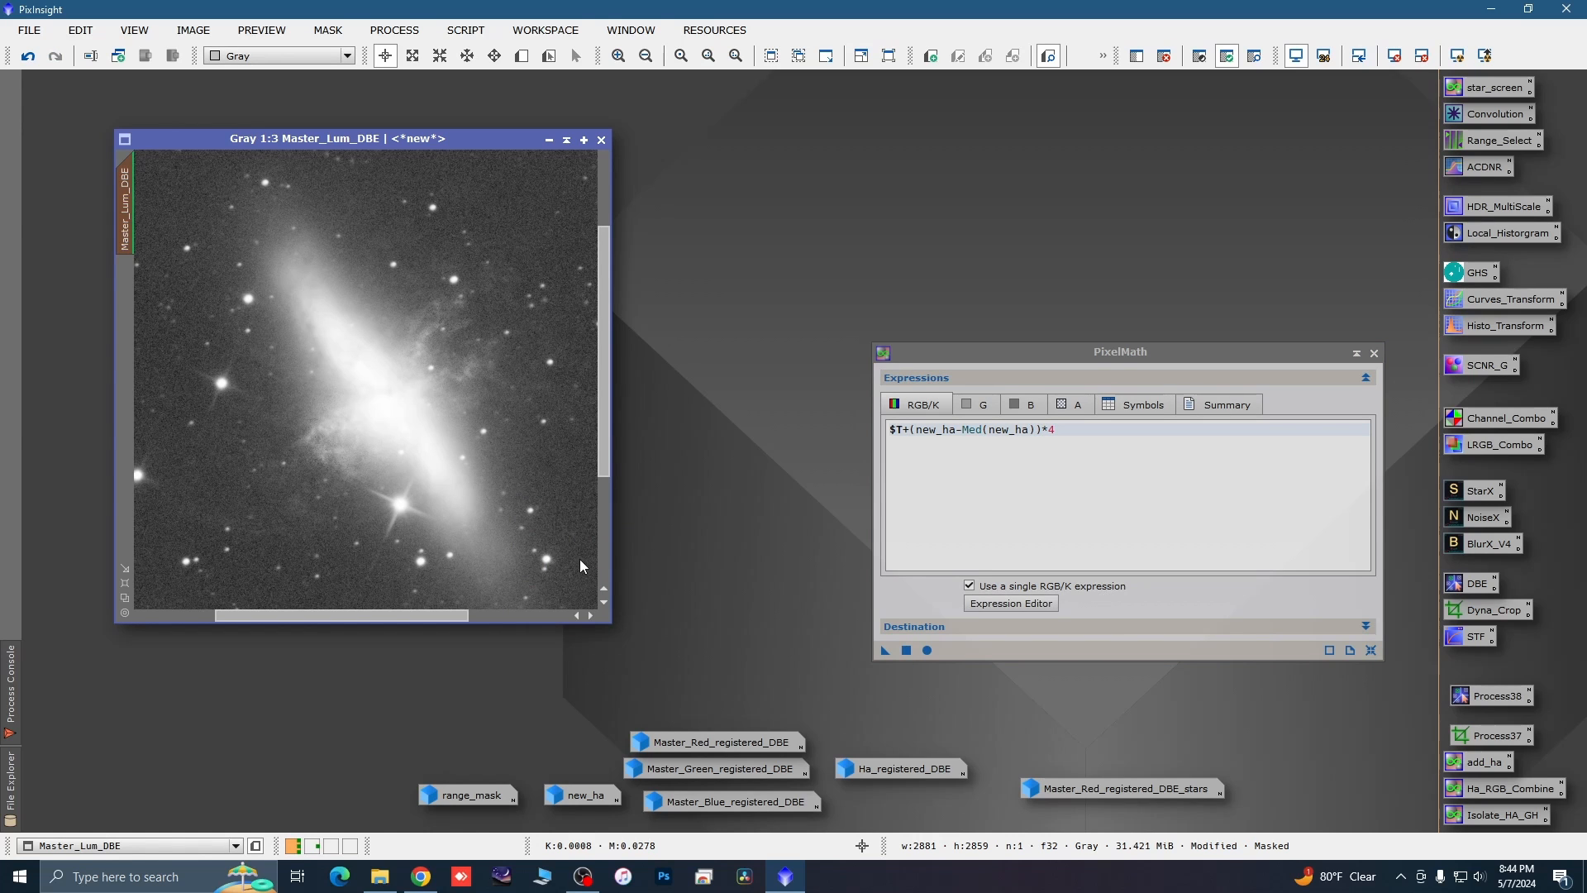
{"action": "left_click", "coordinate": [1374, 353]}
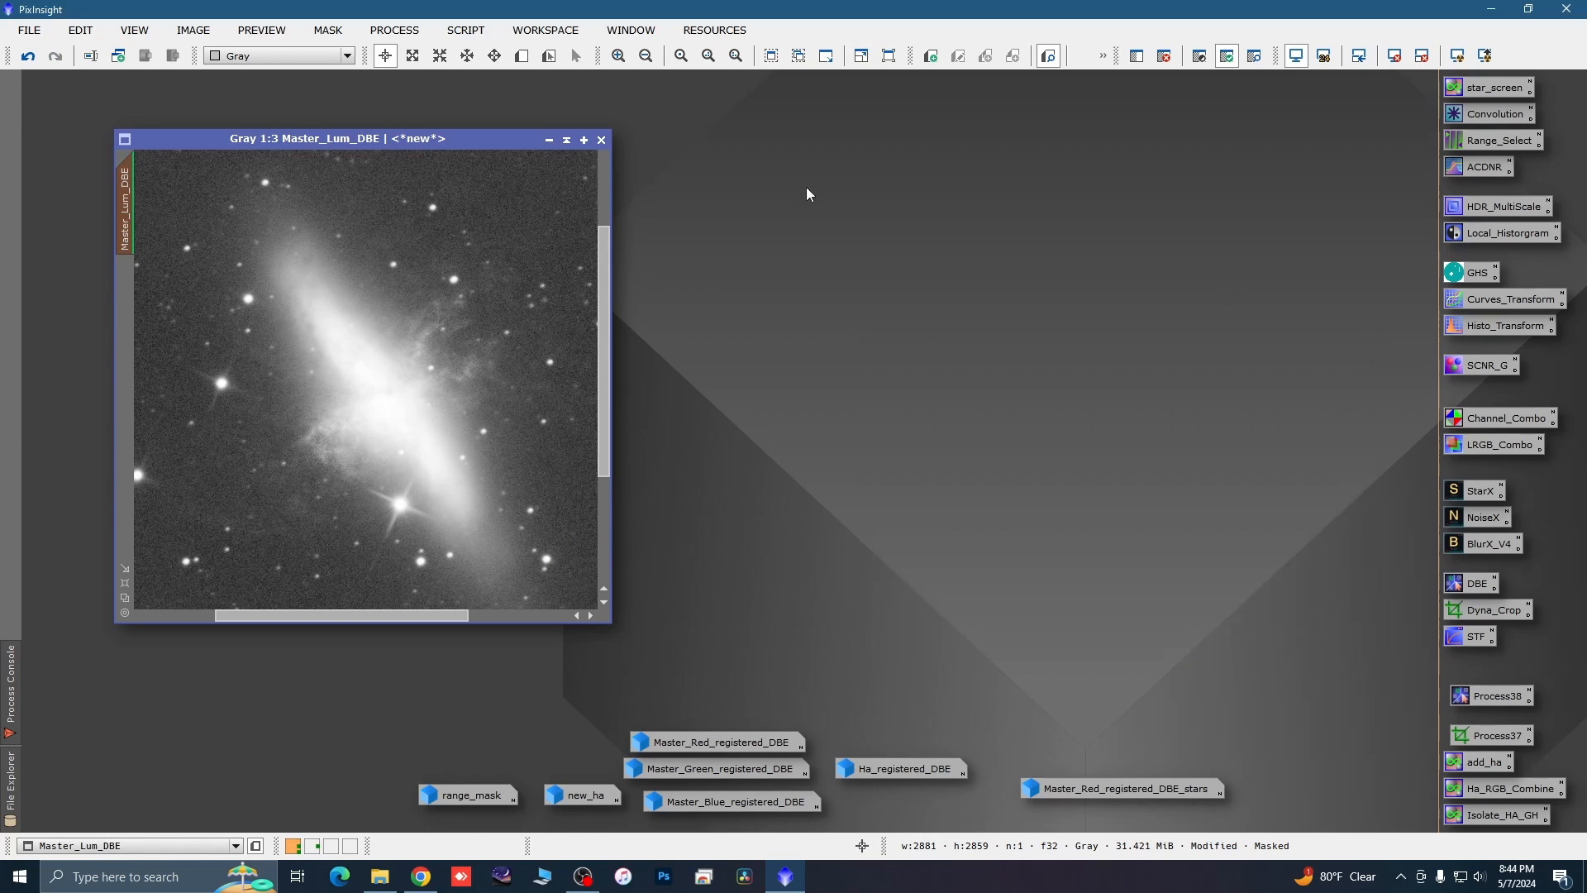
Remove the mask from Master_Lum_DBE and minimize the image.
{"action": "right_click", "coordinate": [298, 266]}
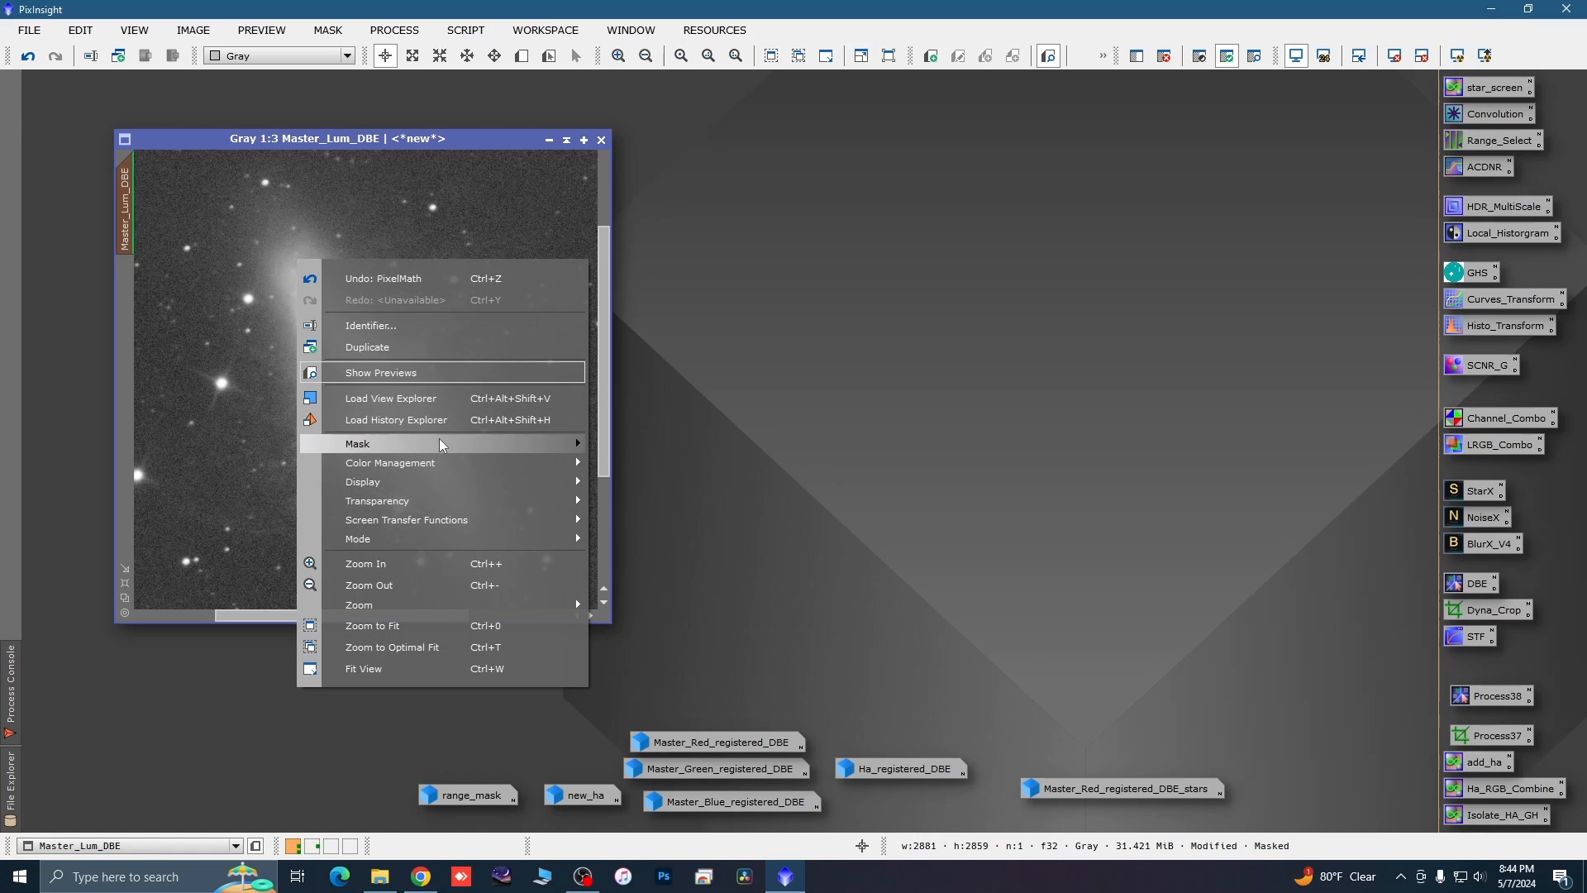
{"action": "mouse_move", "coordinate": [441, 444]}
{"action": "left_click", "coordinate": [682, 468]}
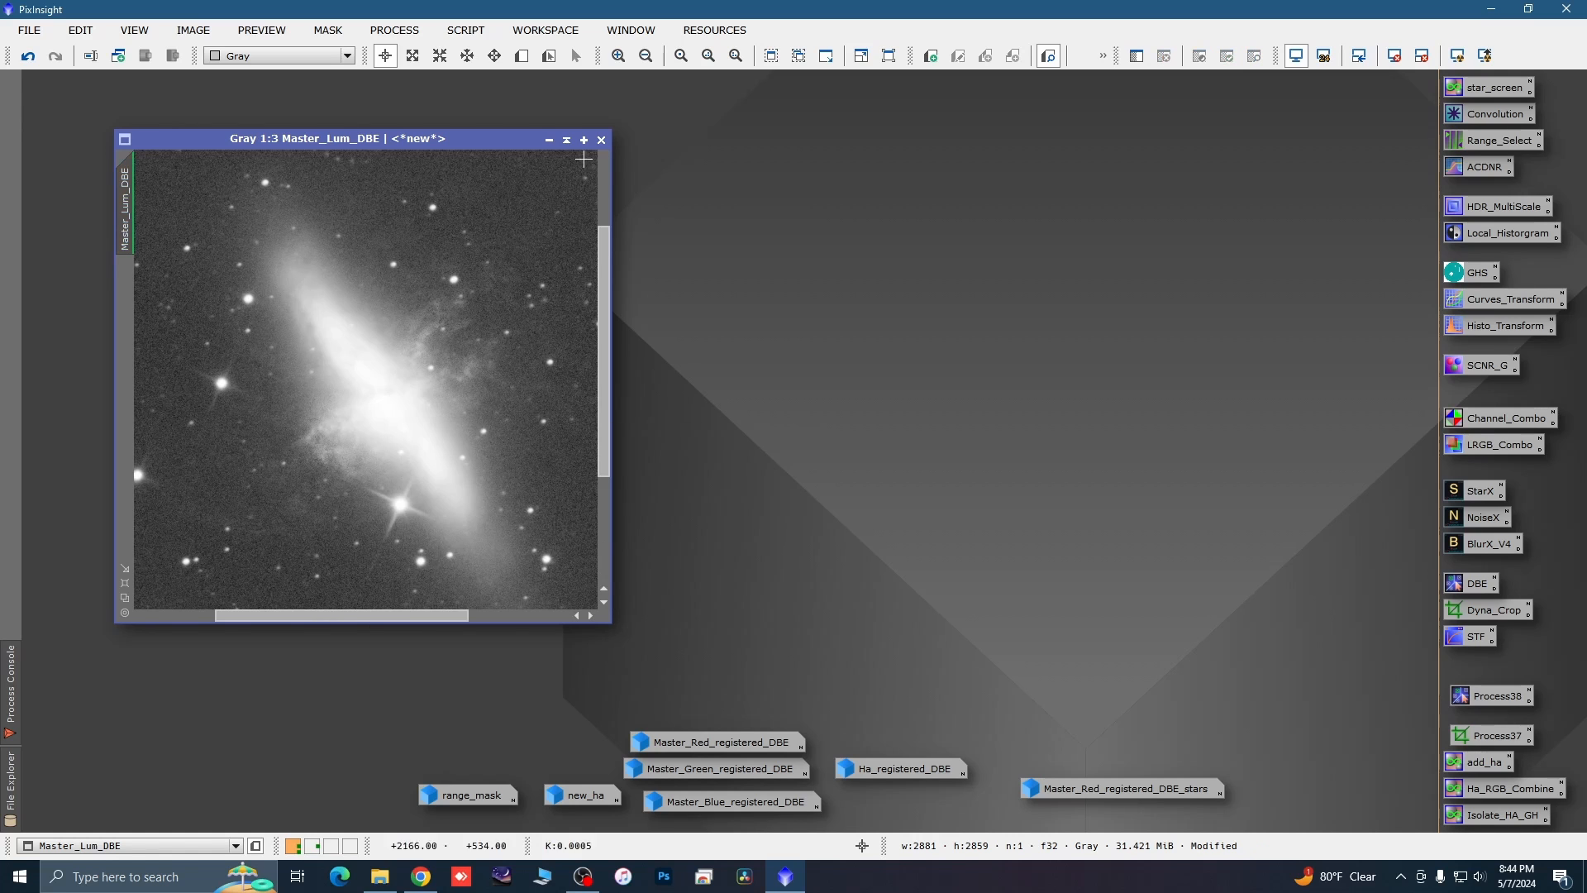
{"action": "left_click", "coordinate": [549, 139]}
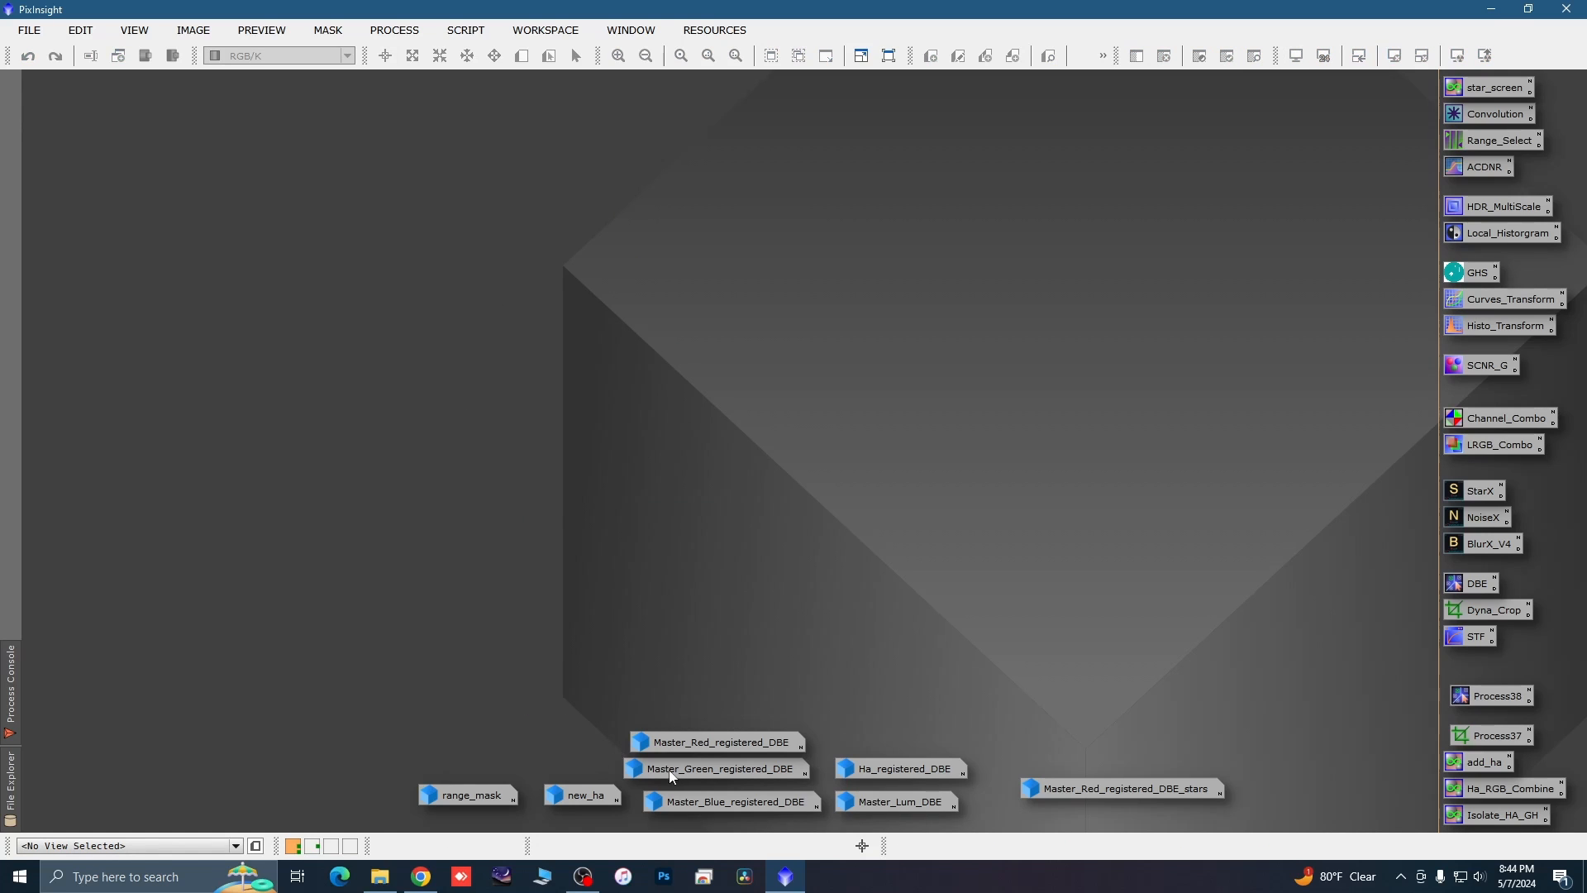
Restore the Master_Red_registered_DBE image and open the saved add_ha PixelMath process beside it.
{"action": "double_click", "coordinate": [727, 743]}
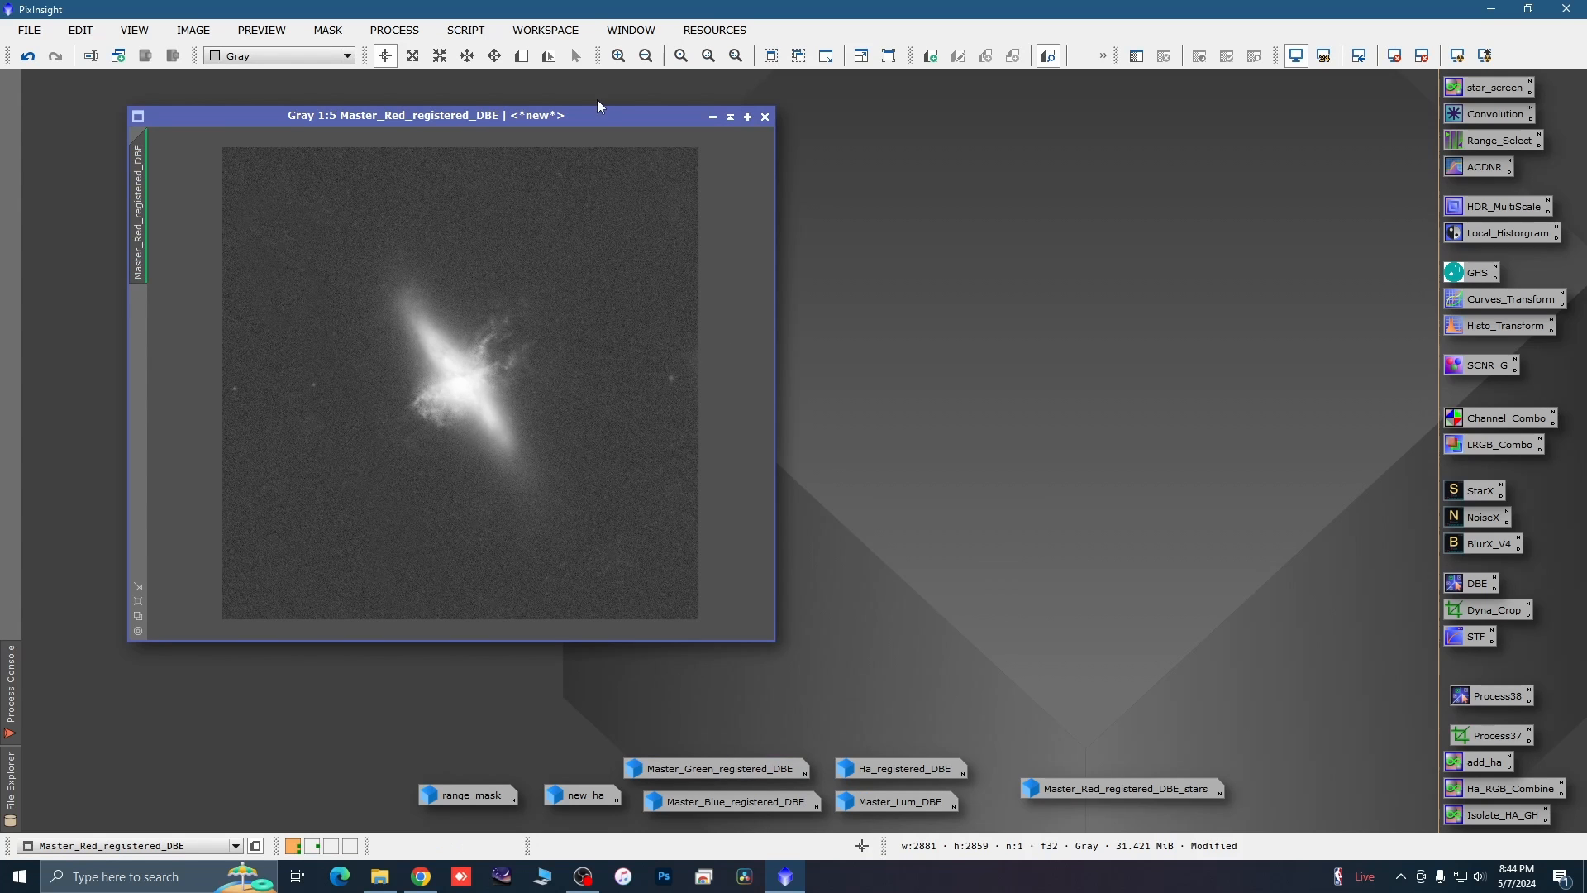
{"action": "left_click_drag", "start_coordinate": [595, 117], "coordinate": [561, 111]}
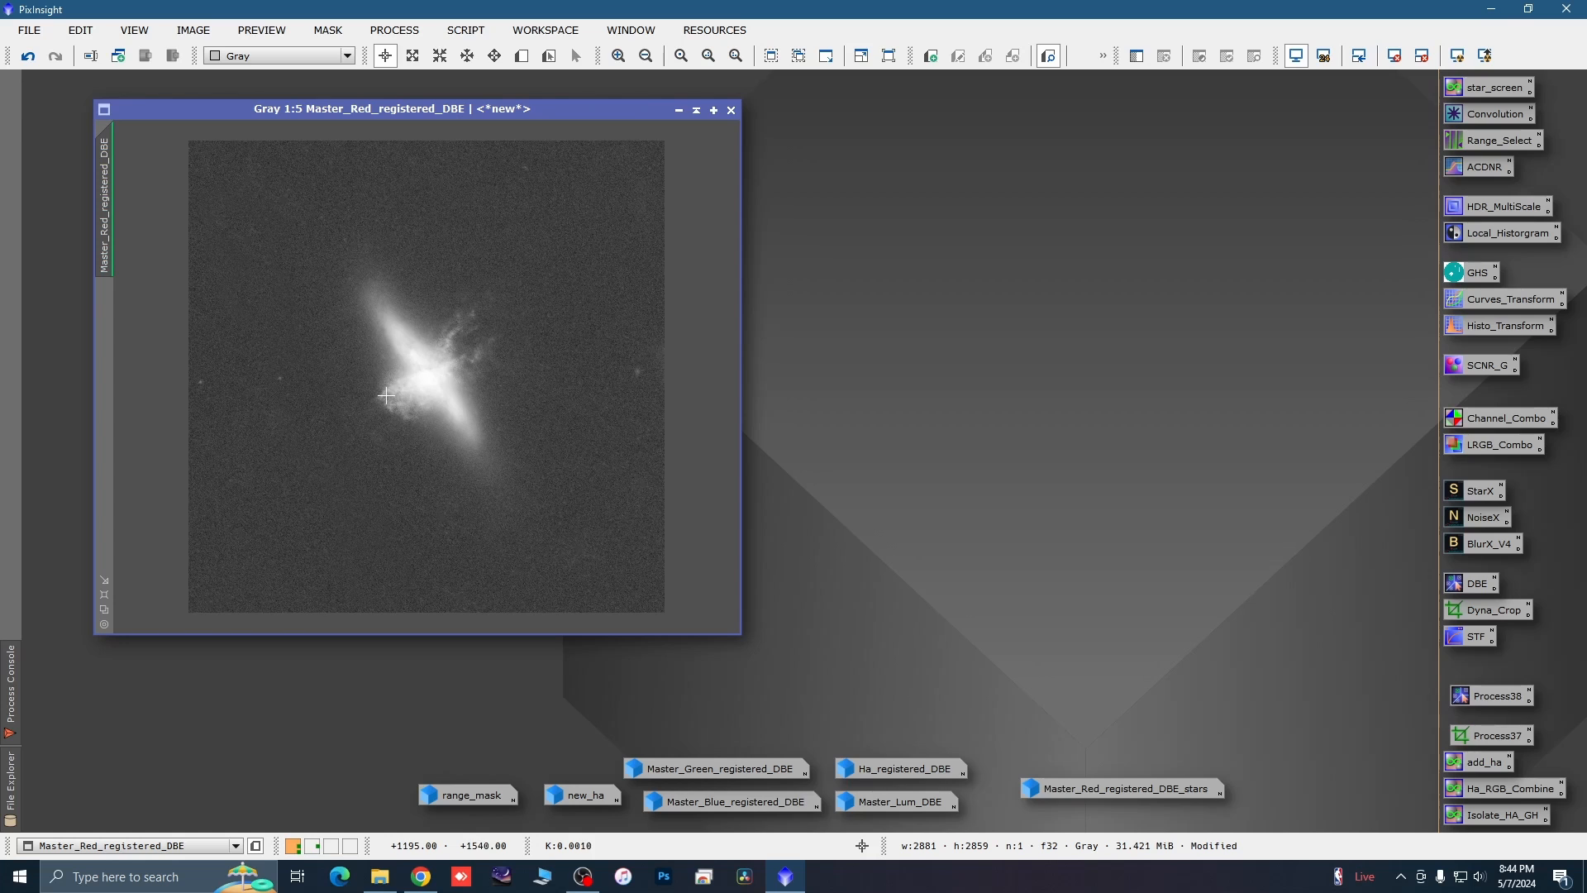
{"action": "left_click_drag", "start_coordinate": [378, 112], "coordinate": [363, 110]}
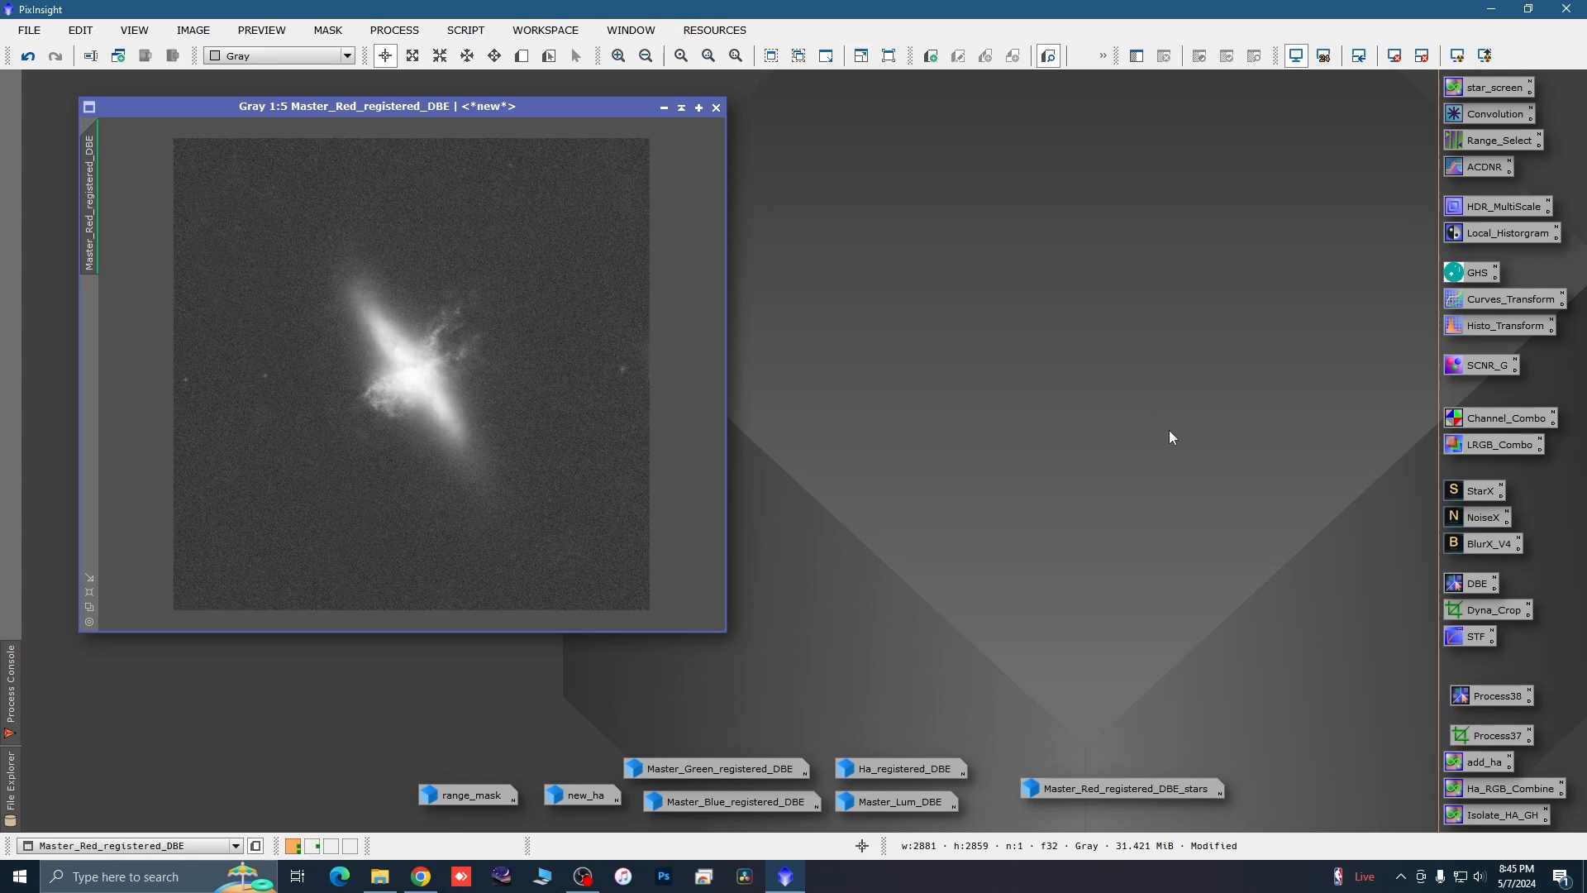
{"action": "double_click", "coordinate": [1477, 761]}
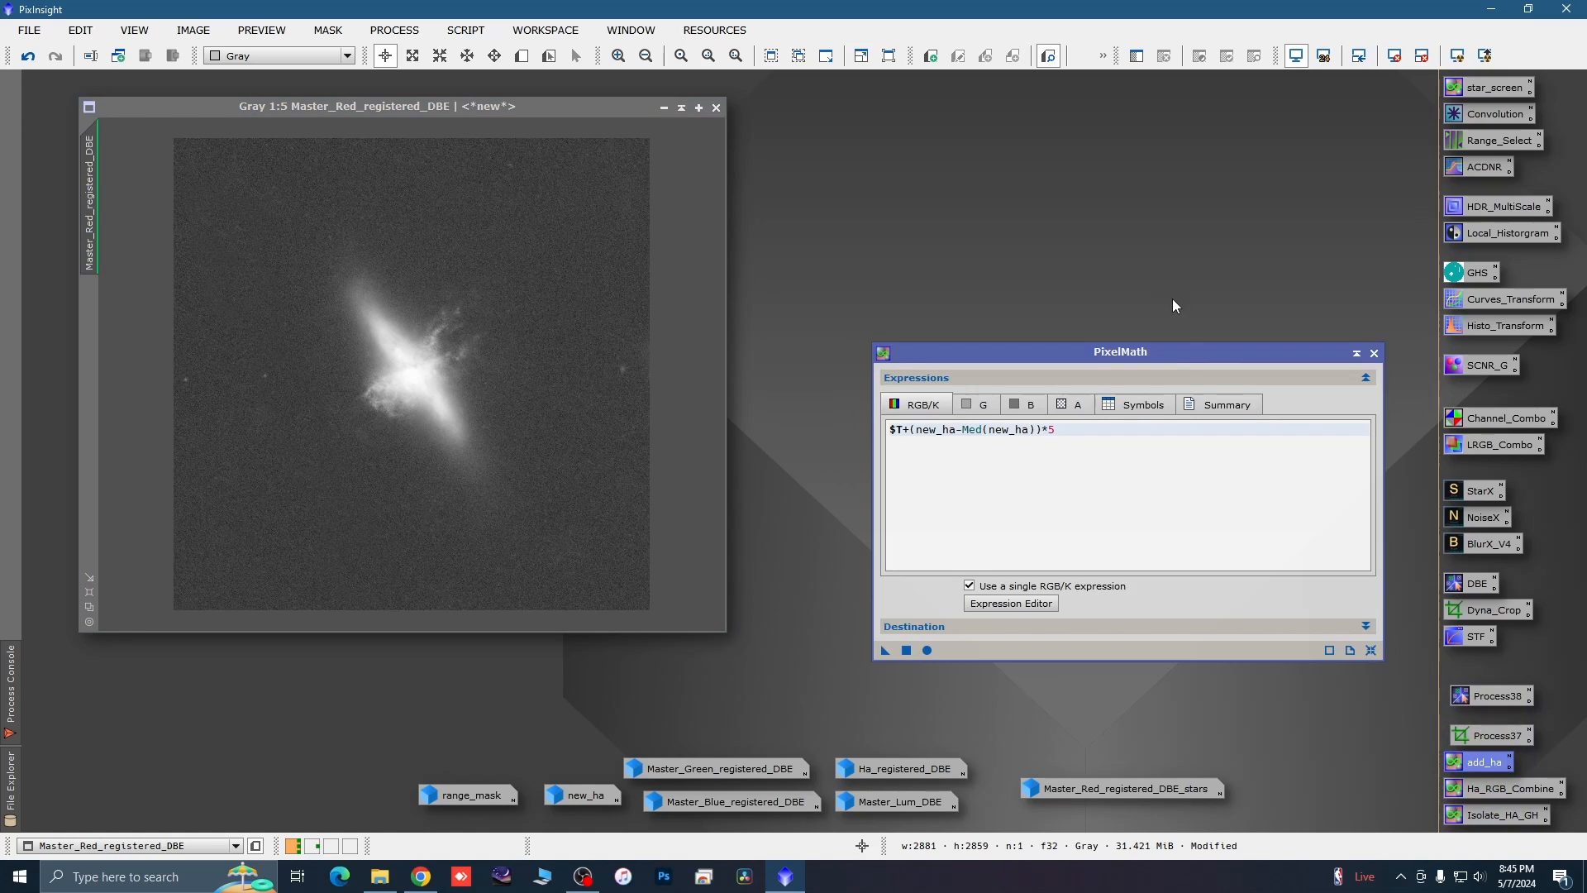
{"action": "left_click_drag", "start_coordinate": [1172, 347], "coordinate": [1206, 157]}
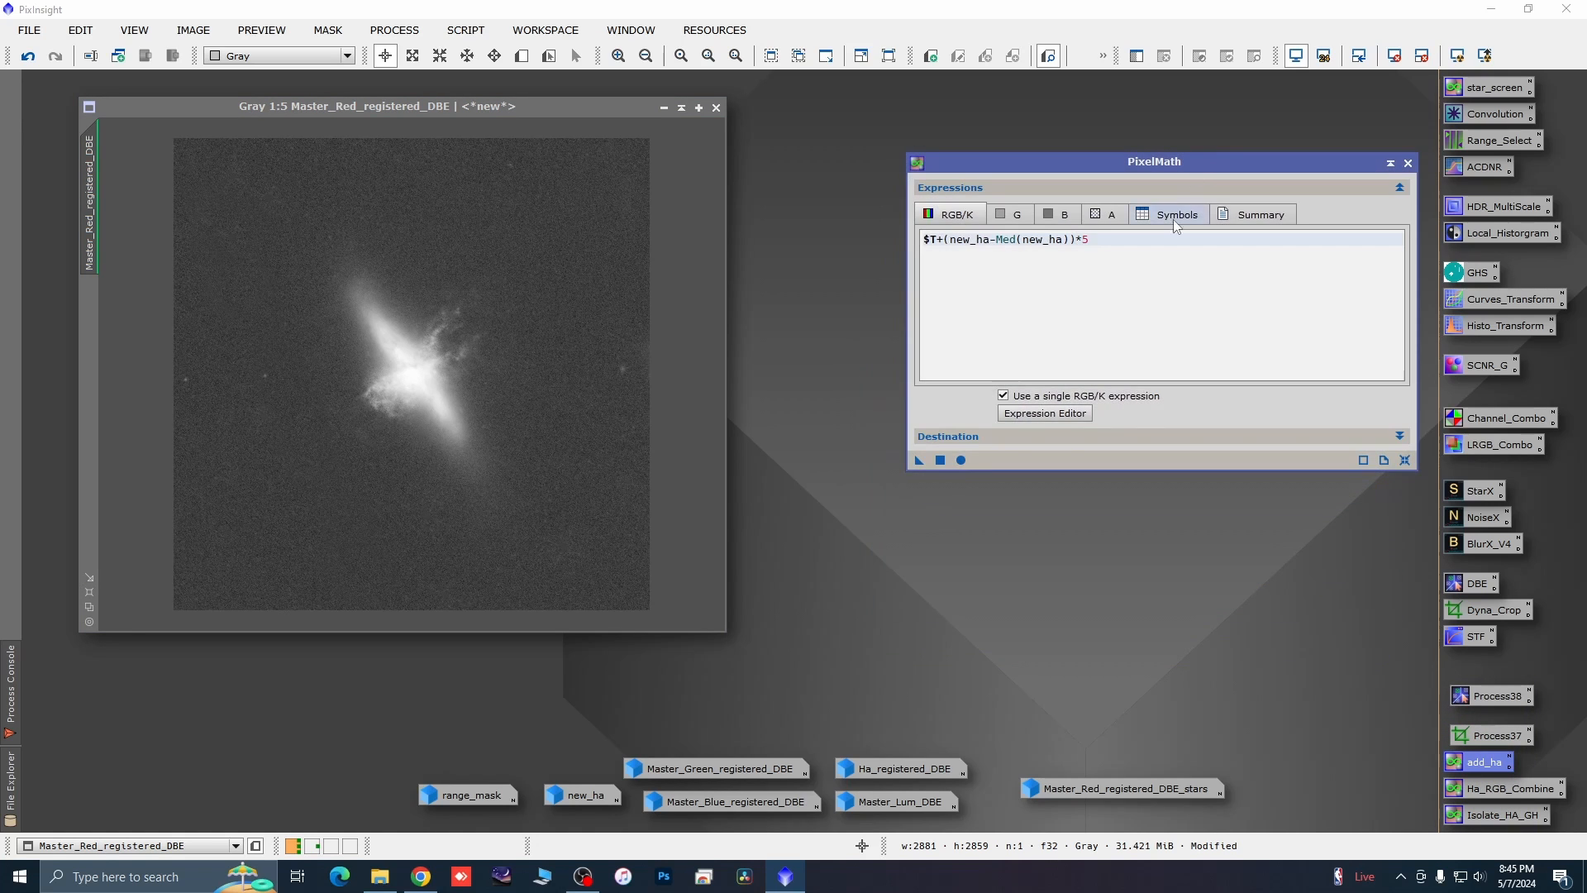
Replace the PixelMath expression with Master_Red_registered_DBE+Master_Red_registered_DBE_stars in the Expression Editor.
{"action": "left_click", "coordinate": [1042, 414]}
{"action": "left_click", "coordinate": [618, 185]}
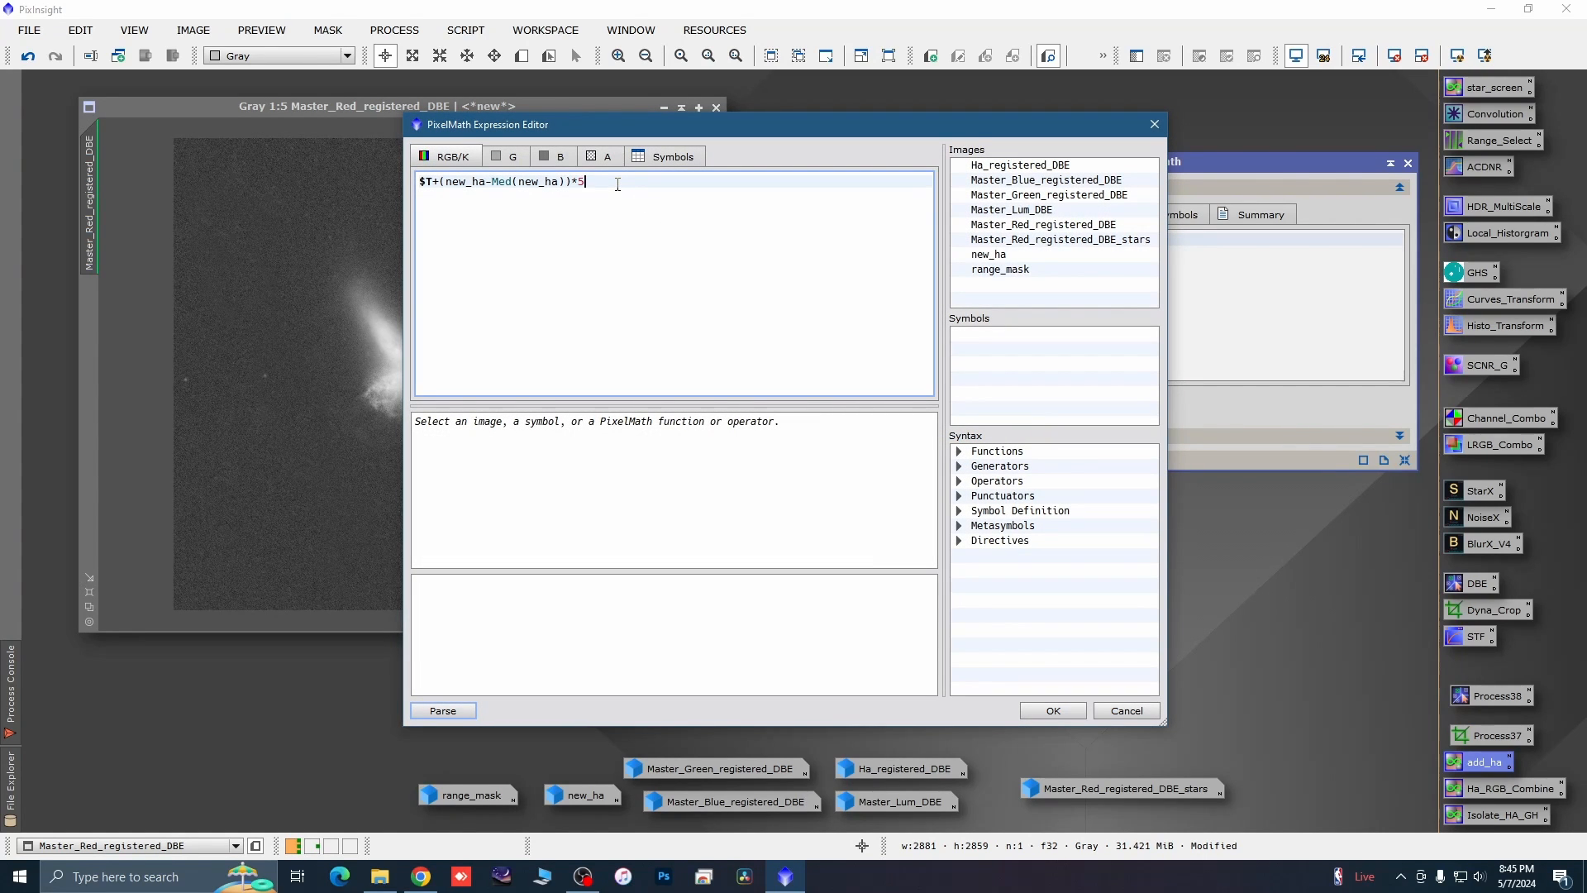
{"action": "key", "text": "BackSpace"}
{"action": "key", "text": "BackSpace"}
{"action": "key", "text": "BackSpace"}
{"action": "key", "text": "BackSpace"}
{"action": "key", "text": "BackSpace"}
{"action": "key", "text": "BackSpace"}
{"action": "key", "text": "BackSpace"}
{"action": "key", "text": "BackSpace"}
{"action": "key", "text": "BackSpace"}
{"action": "key", "text": "BackSpace"}
{"action": "key", "text": "BackSpace"}
{"action": "key", "text": "BackSpace"}
{"action": "key", "text": "BackSpace"}
{"action": "key", "text": "BackSpace"}
{"action": "key", "text": "BackSpace"}
{"action": "key", "text": "BackSpace"}
{"action": "key", "text": "BackSpace"}
{"action": "key", "text": "BackSpace"}
{"action": "key", "text": "BackSpace"}
{"action": "key", "text": "BackSpace"}
{"action": "key", "text": "BackSpace"}
{"action": "double_click", "coordinate": [1043, 225]}
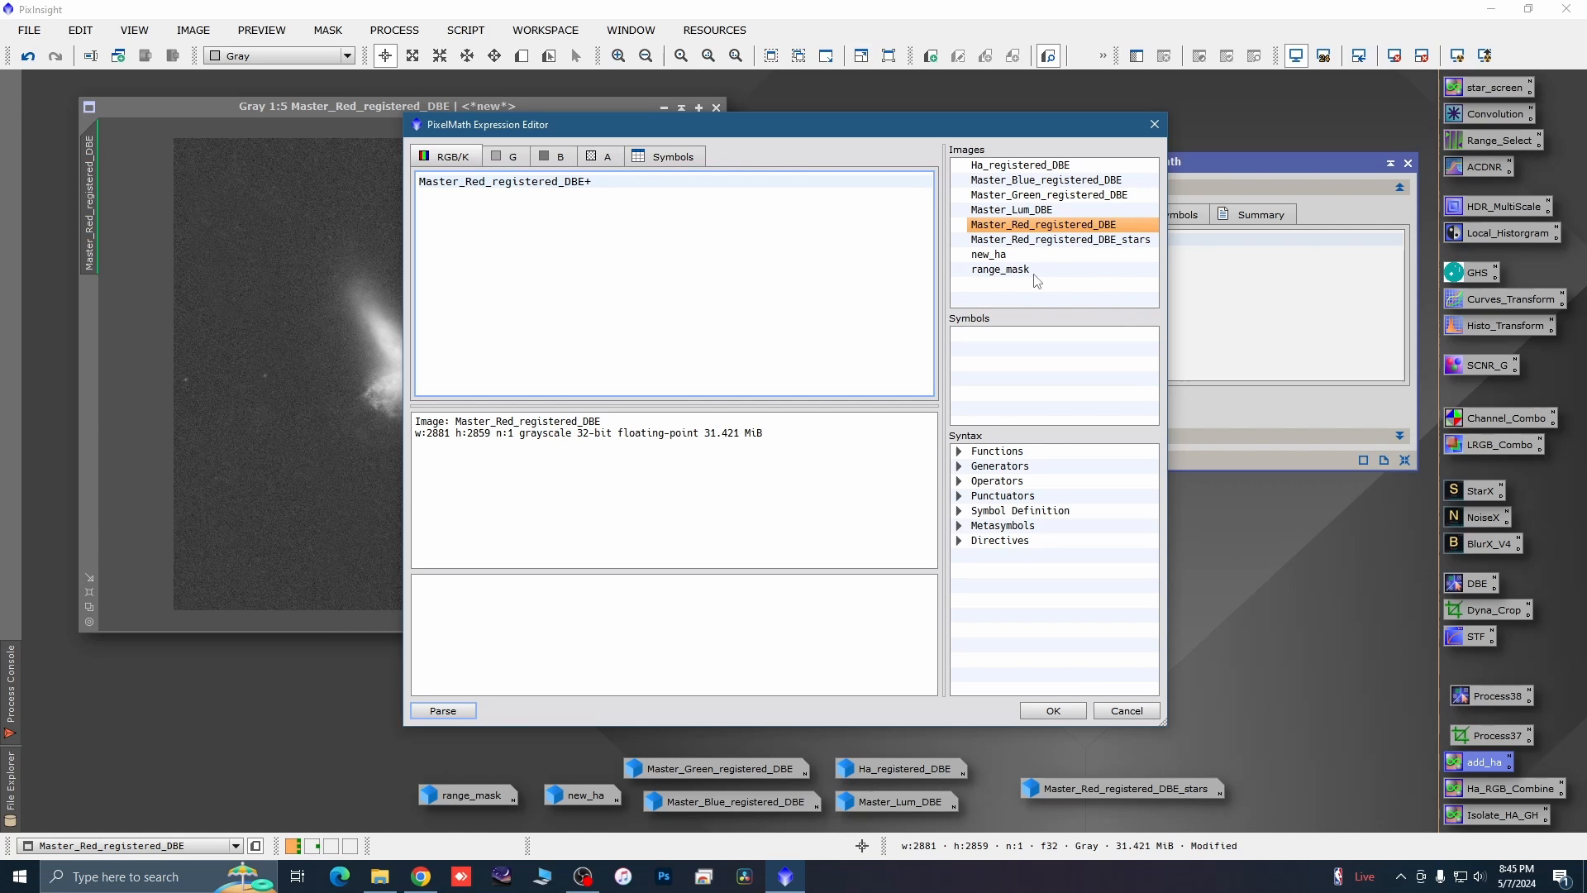
{"action": "double_click", "coordinate": [1061, 239]}
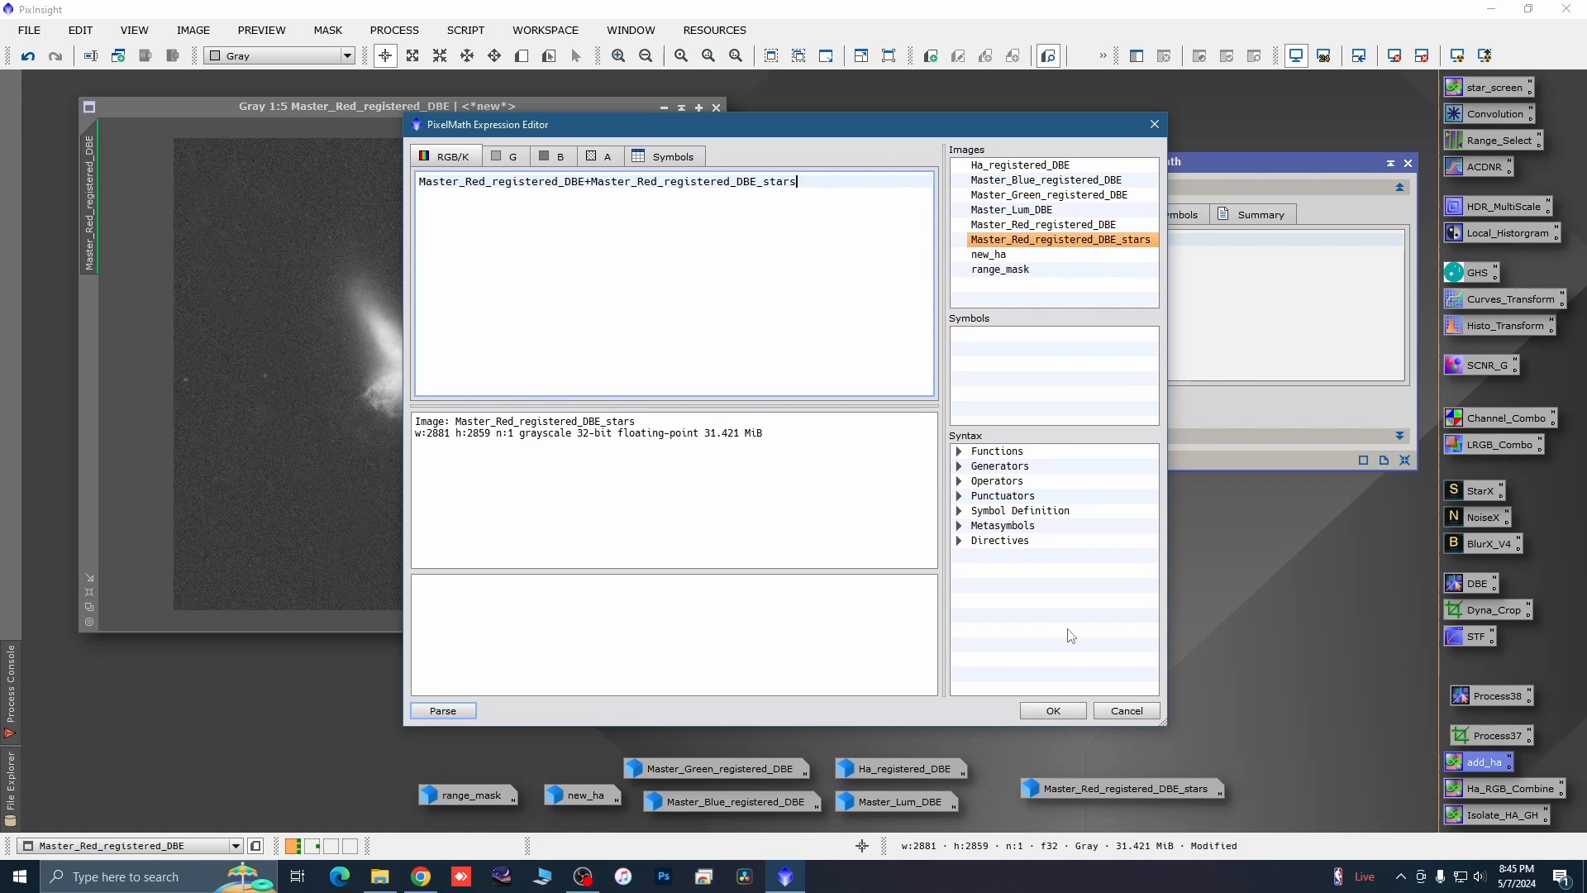
{"action": "left_click", "coordinate": [1053, 710]}
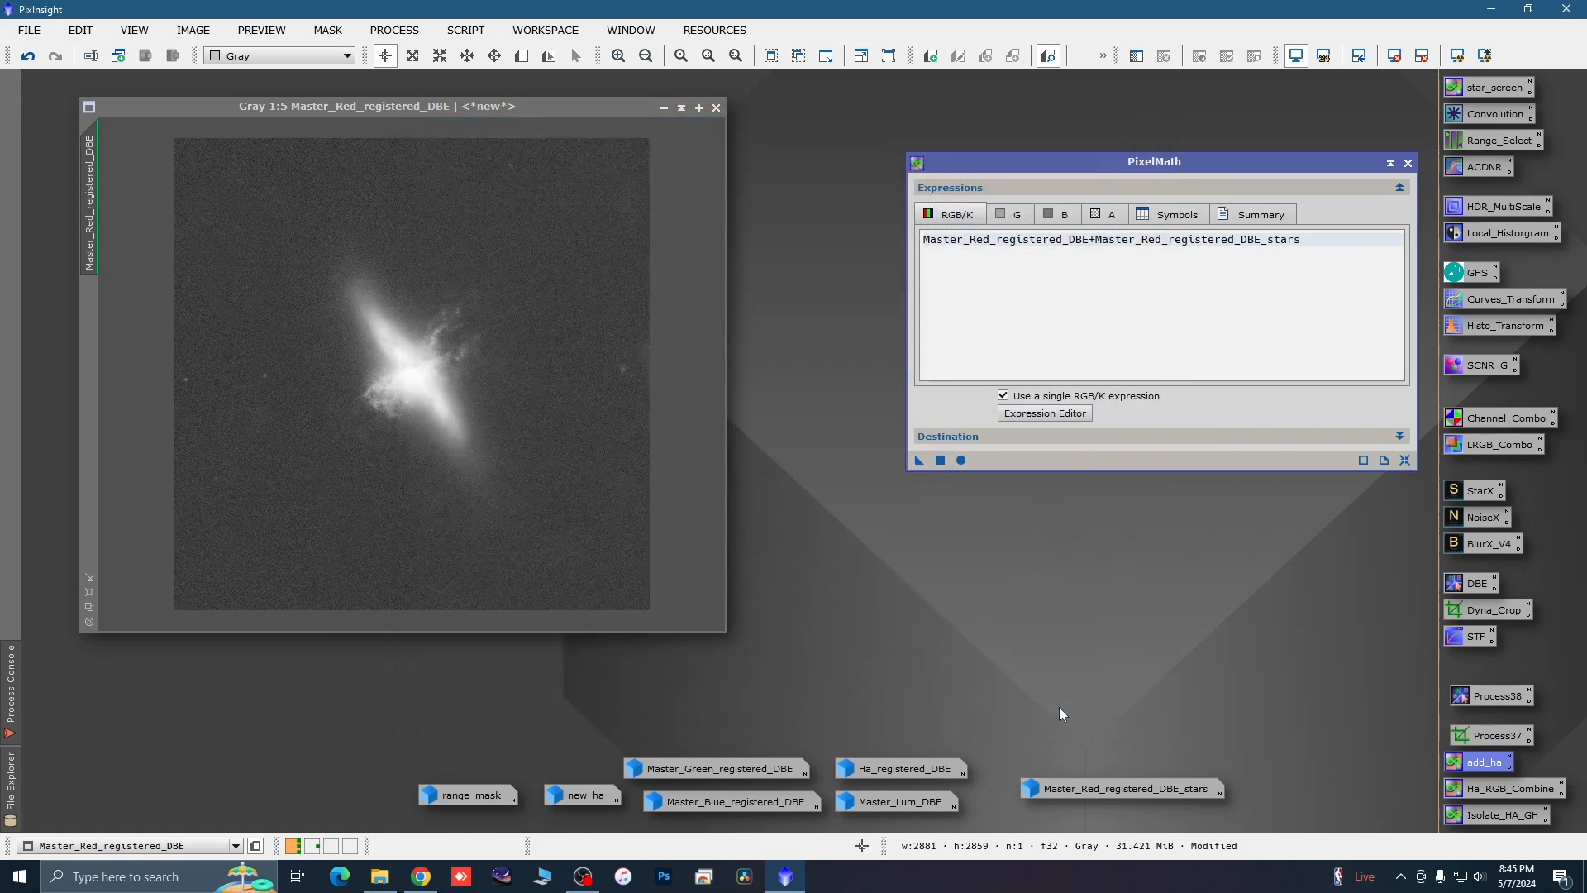
Apply the star-adding expression to Master_Red_registered_DBE as a replacement of the target, then close PixelMath and minimize the image.
{"action": "left_click", "coordinate": [1379, 438]}
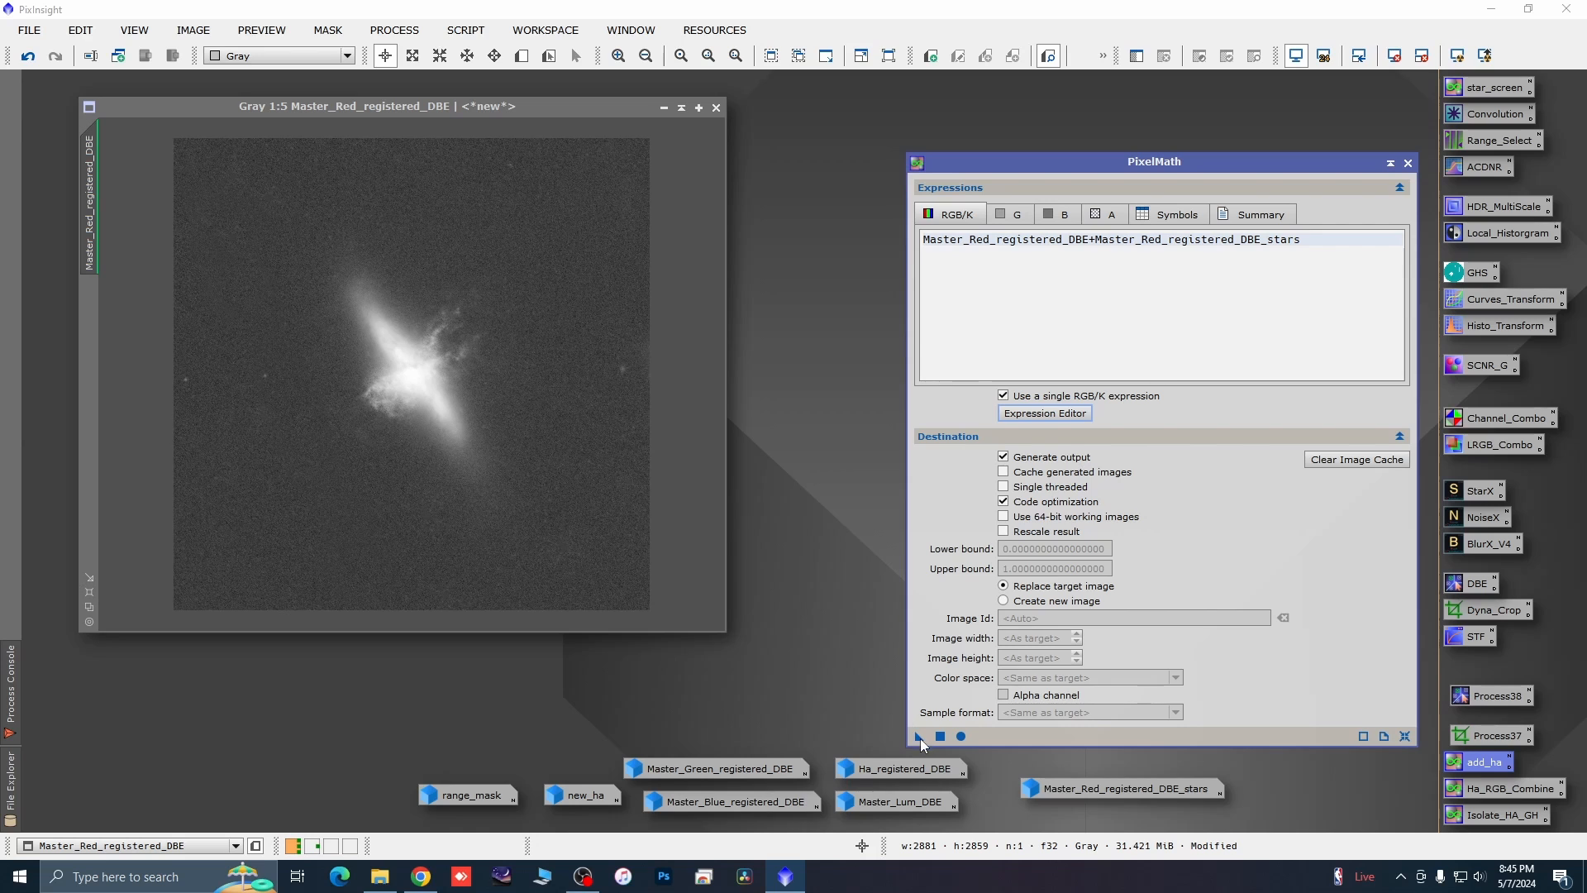
{"action": "left_click_drag", "start_coordinate": [919, 737], "coordinate": [637, 572]}
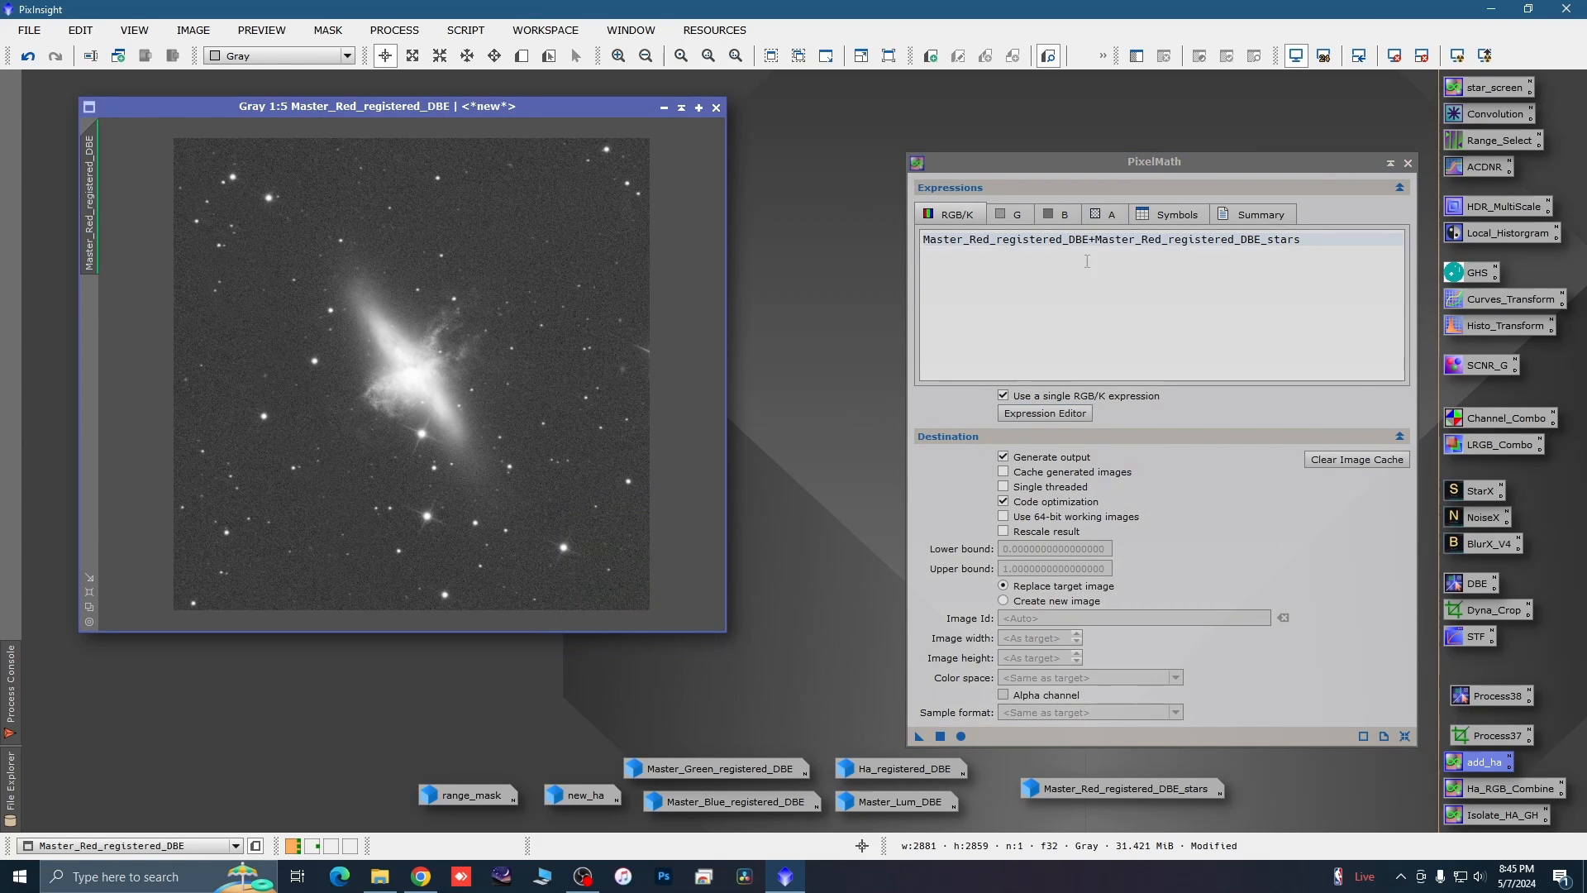
{"action": "left_click", "coordinate": [1407, 163]}
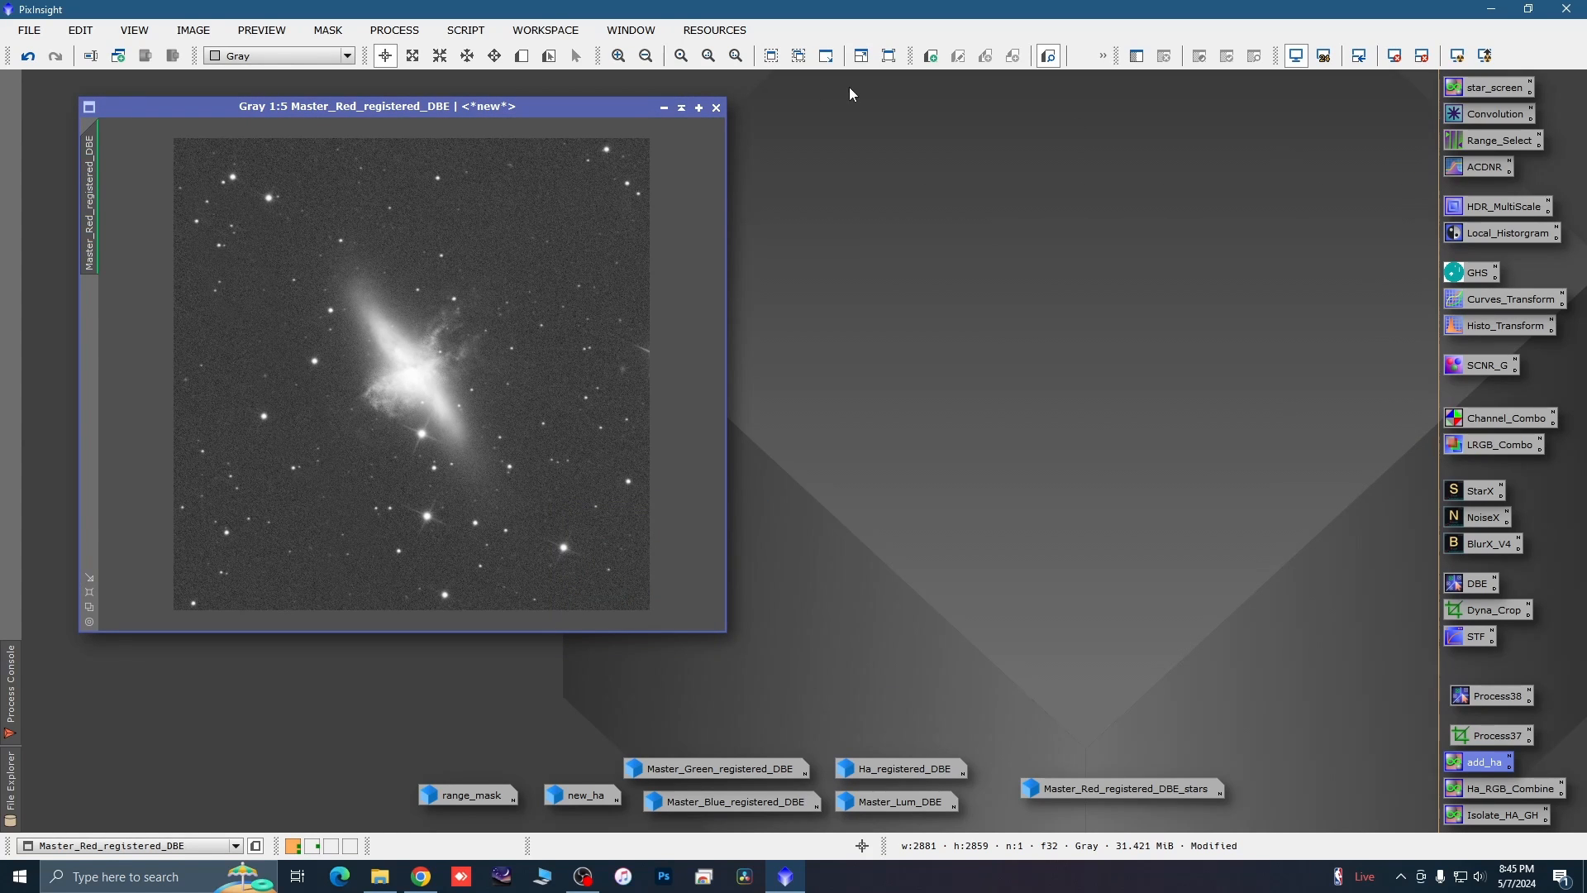
{"action": "left_click", "coordinate": [666, 110]}
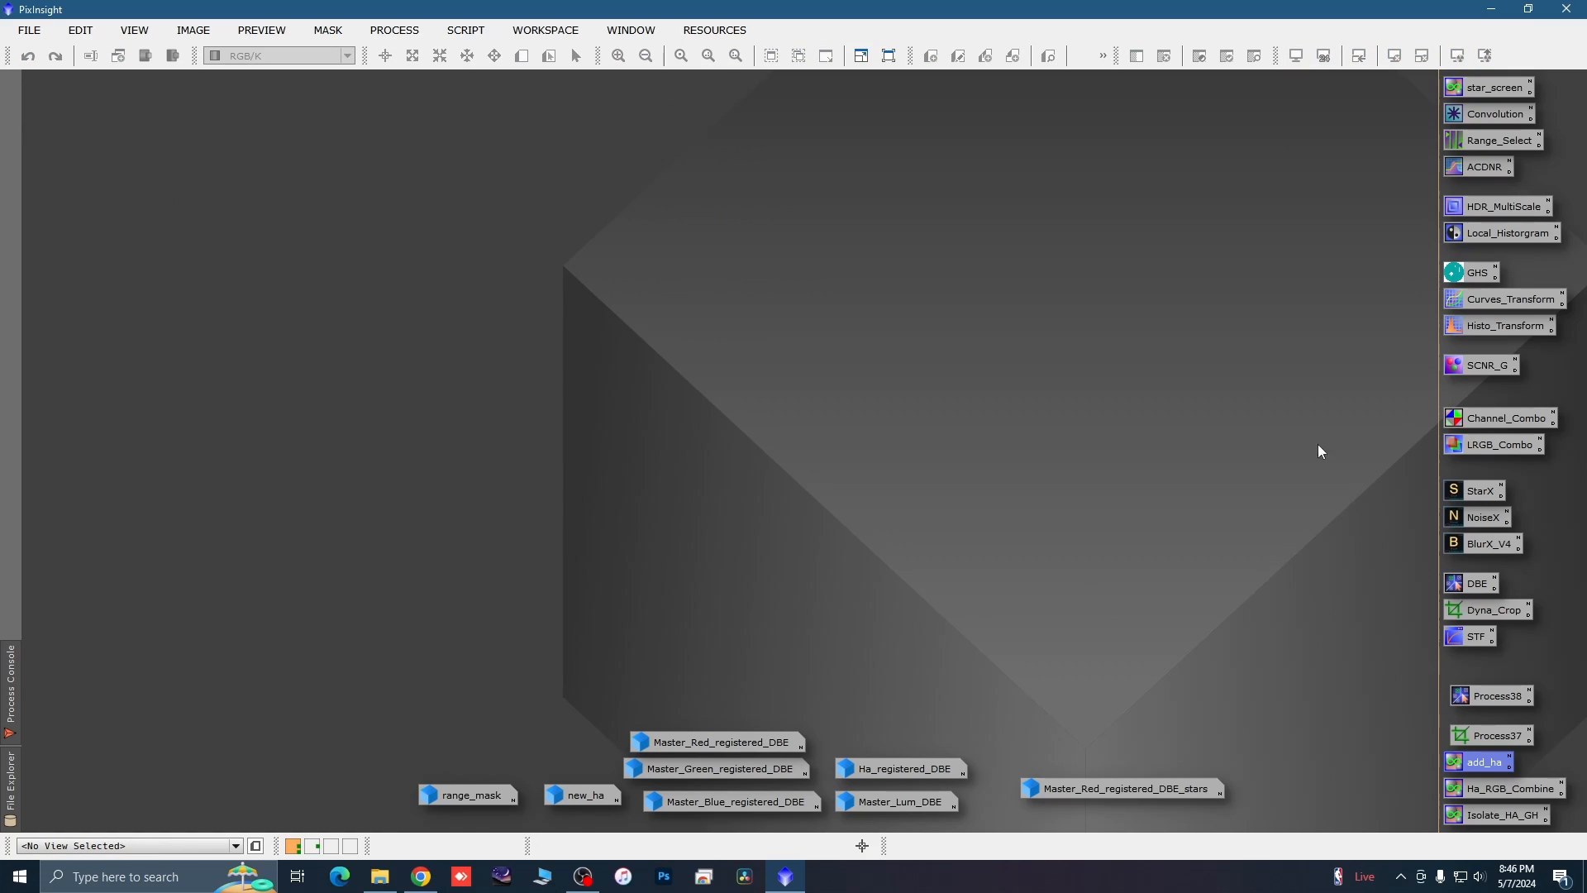
Combine Master_Red_registered_DBE, Master_Green_registered_DBE and Master_Blue_registered_DBE as R, G and B into a new image with LRGBCombination.
{"action": "double_click", "coordinate": [1491, 450]}
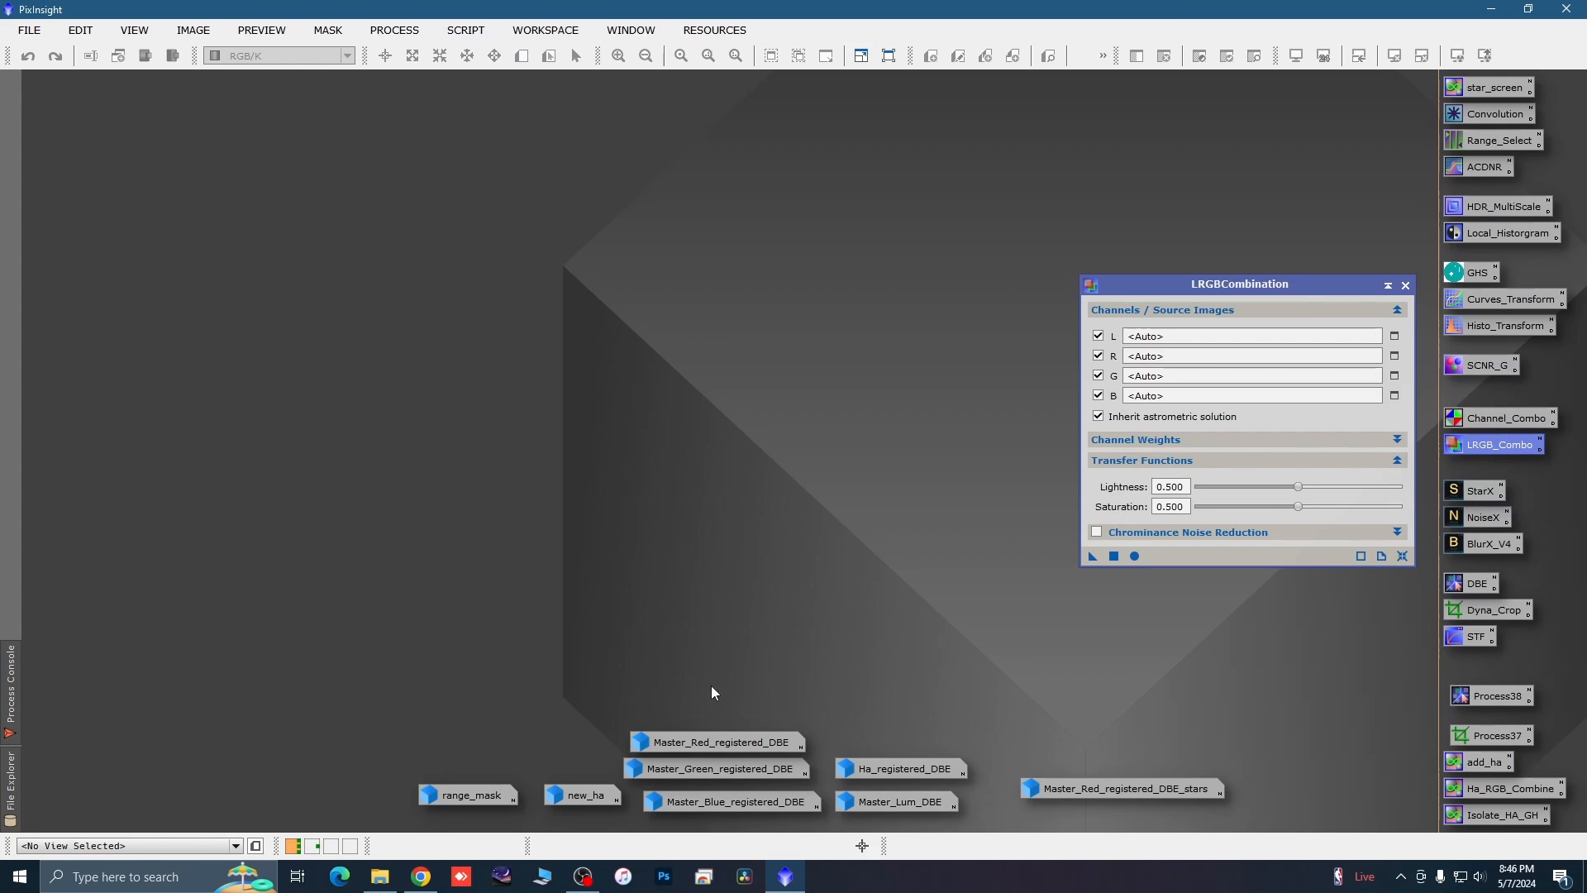
{"action": "left_click_drag", "start_coordinate": [712, 741], "coordinate": [1149, 356]}
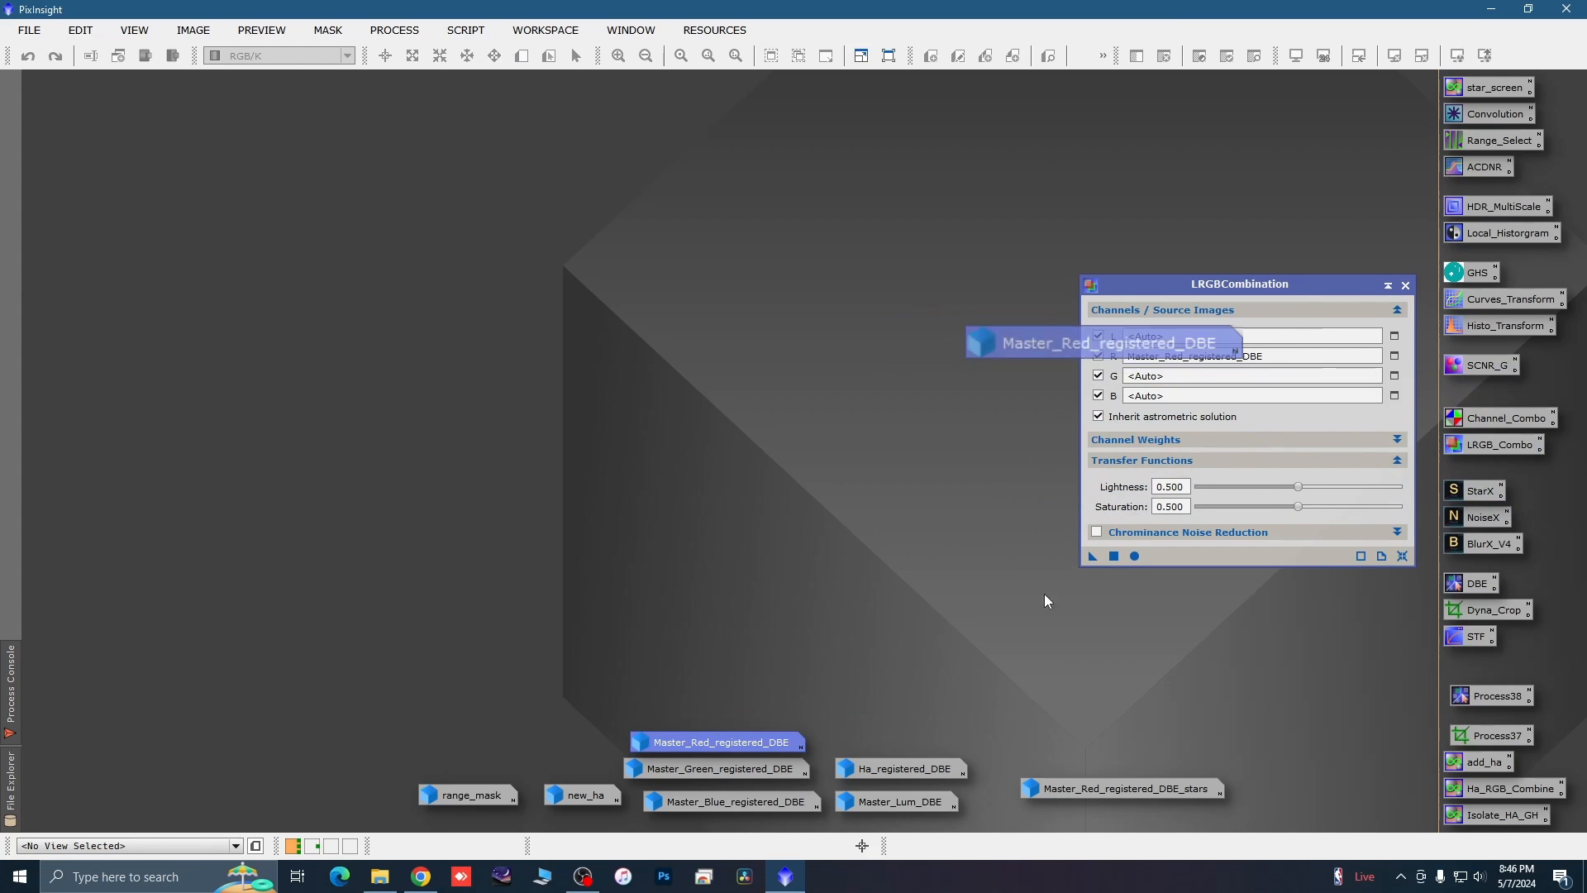
{"action": "left_click_drag", "start_coordinate": [696, 771], "coordinate": [1215, 376]}
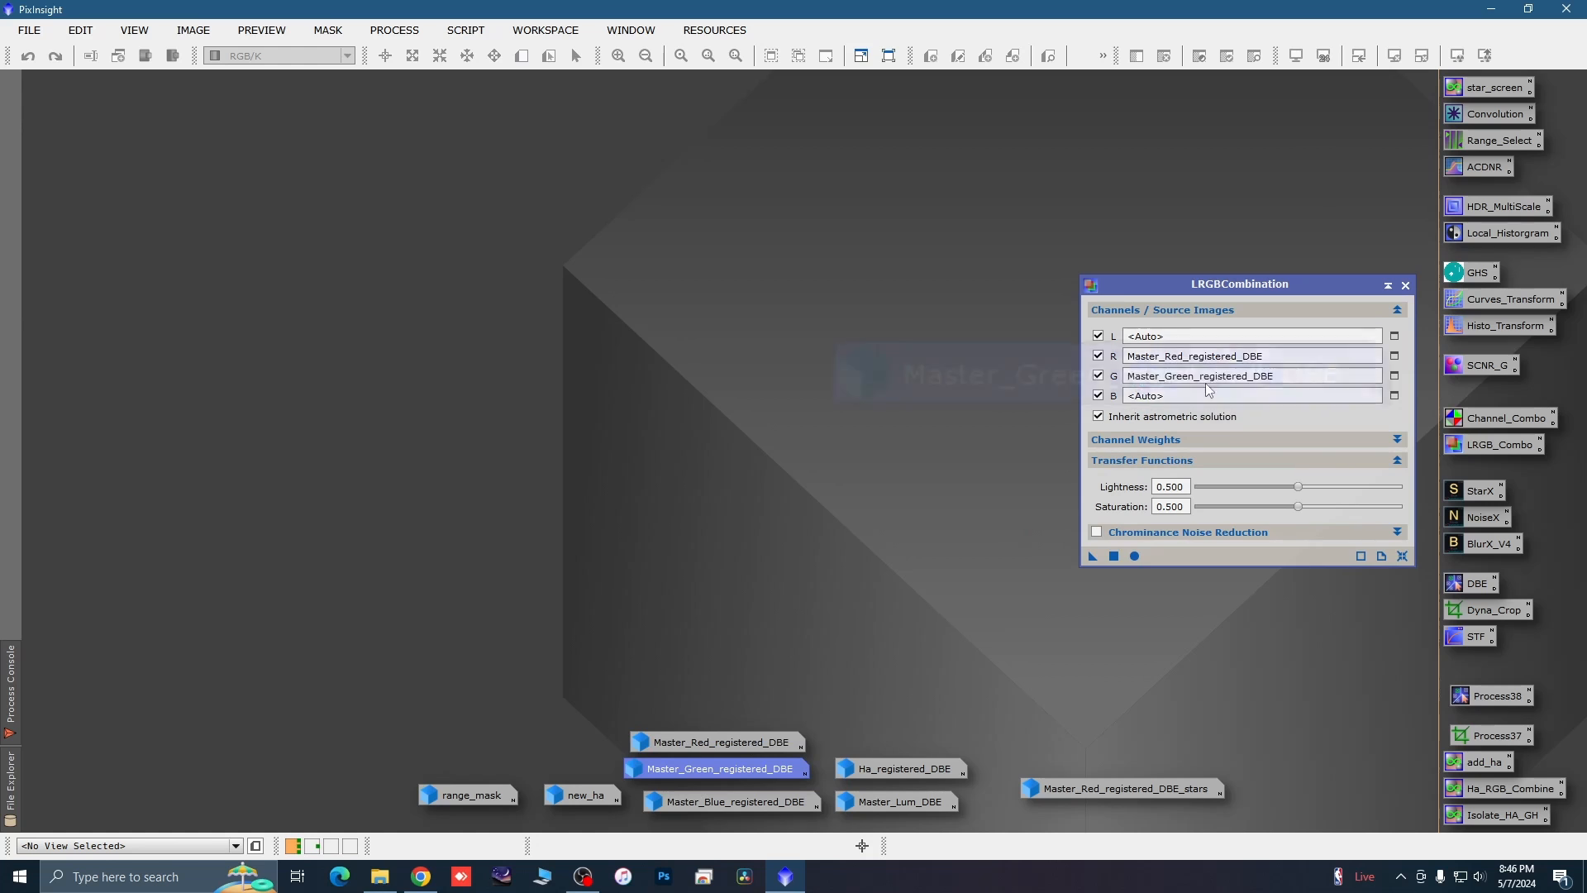
{"action": "left_click_drag", "start_coordinate": [748, 800], "coordinate": [1231, 397]}
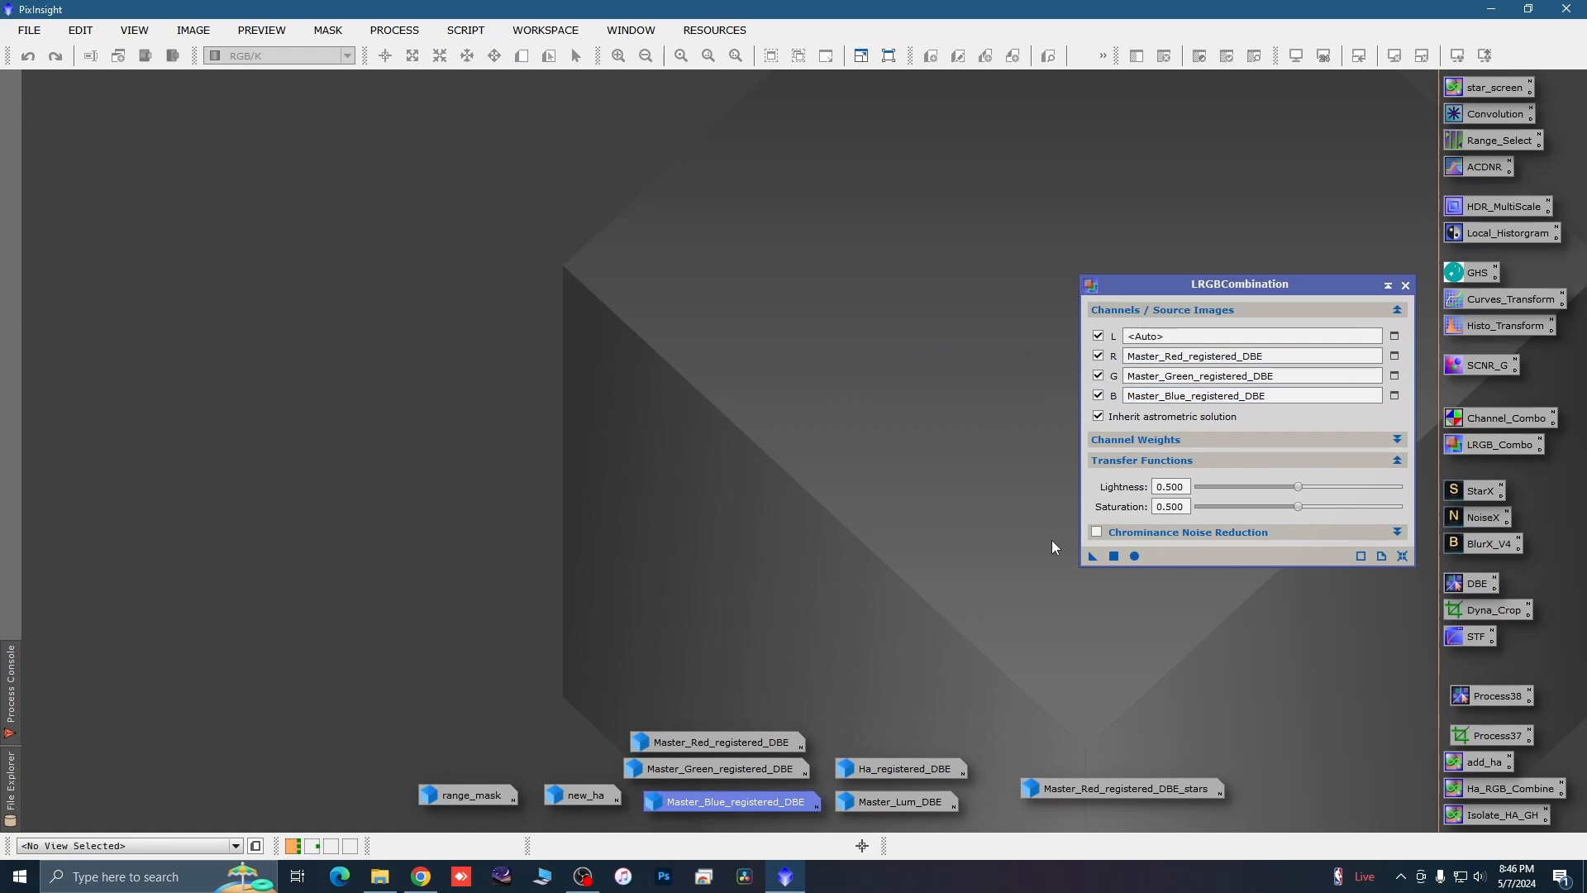
{"action": "left_click", "coordinate": [1136, 555]}
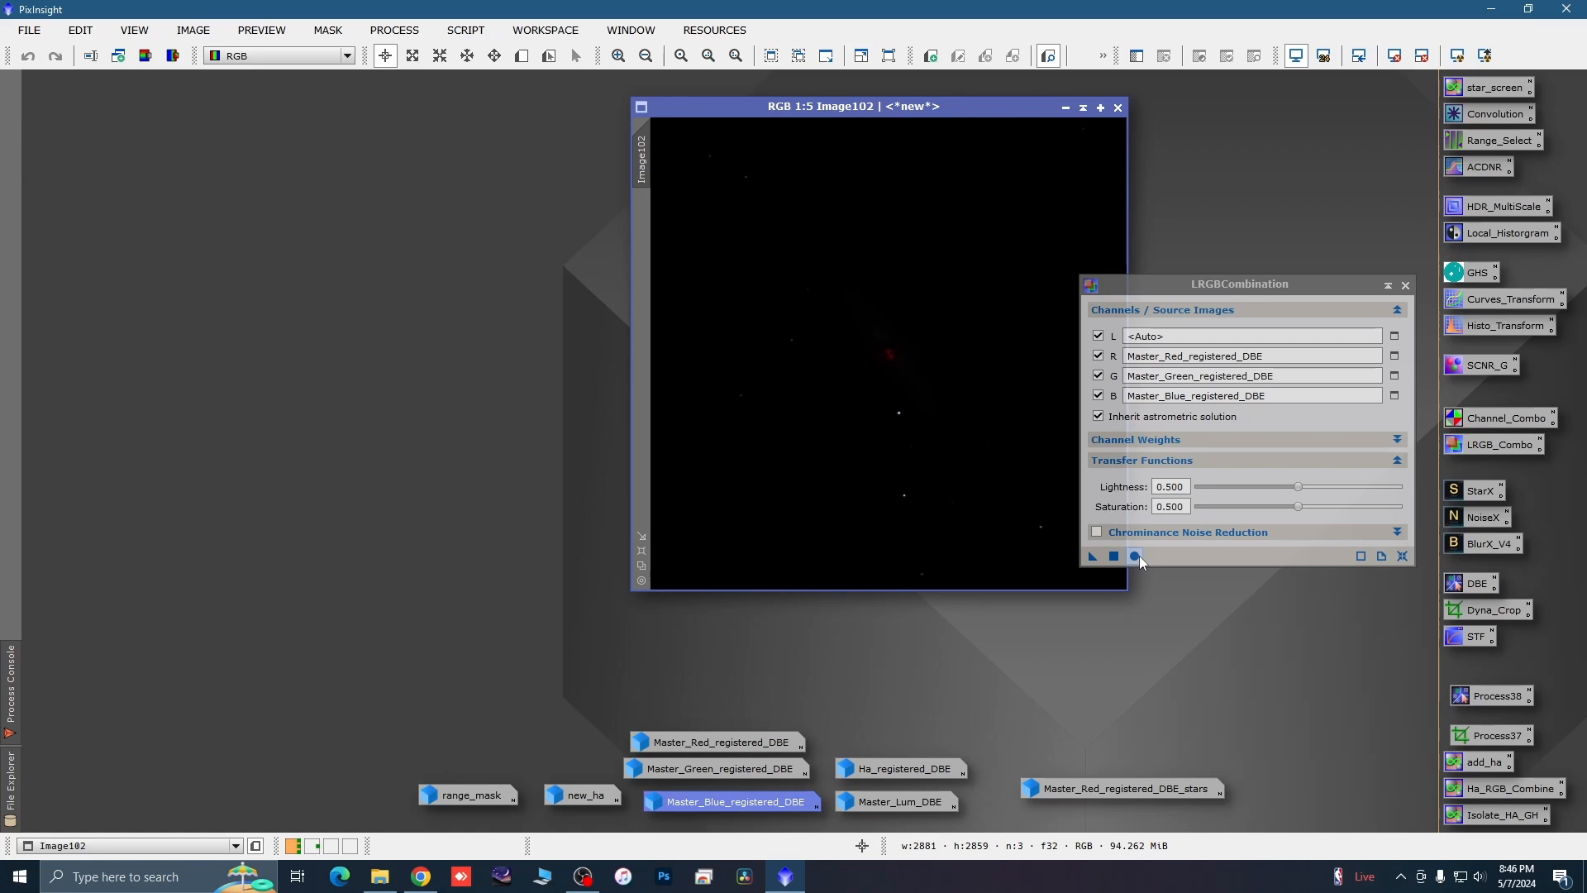
{"action": "left_click", "coordinate": [1406, 286]}
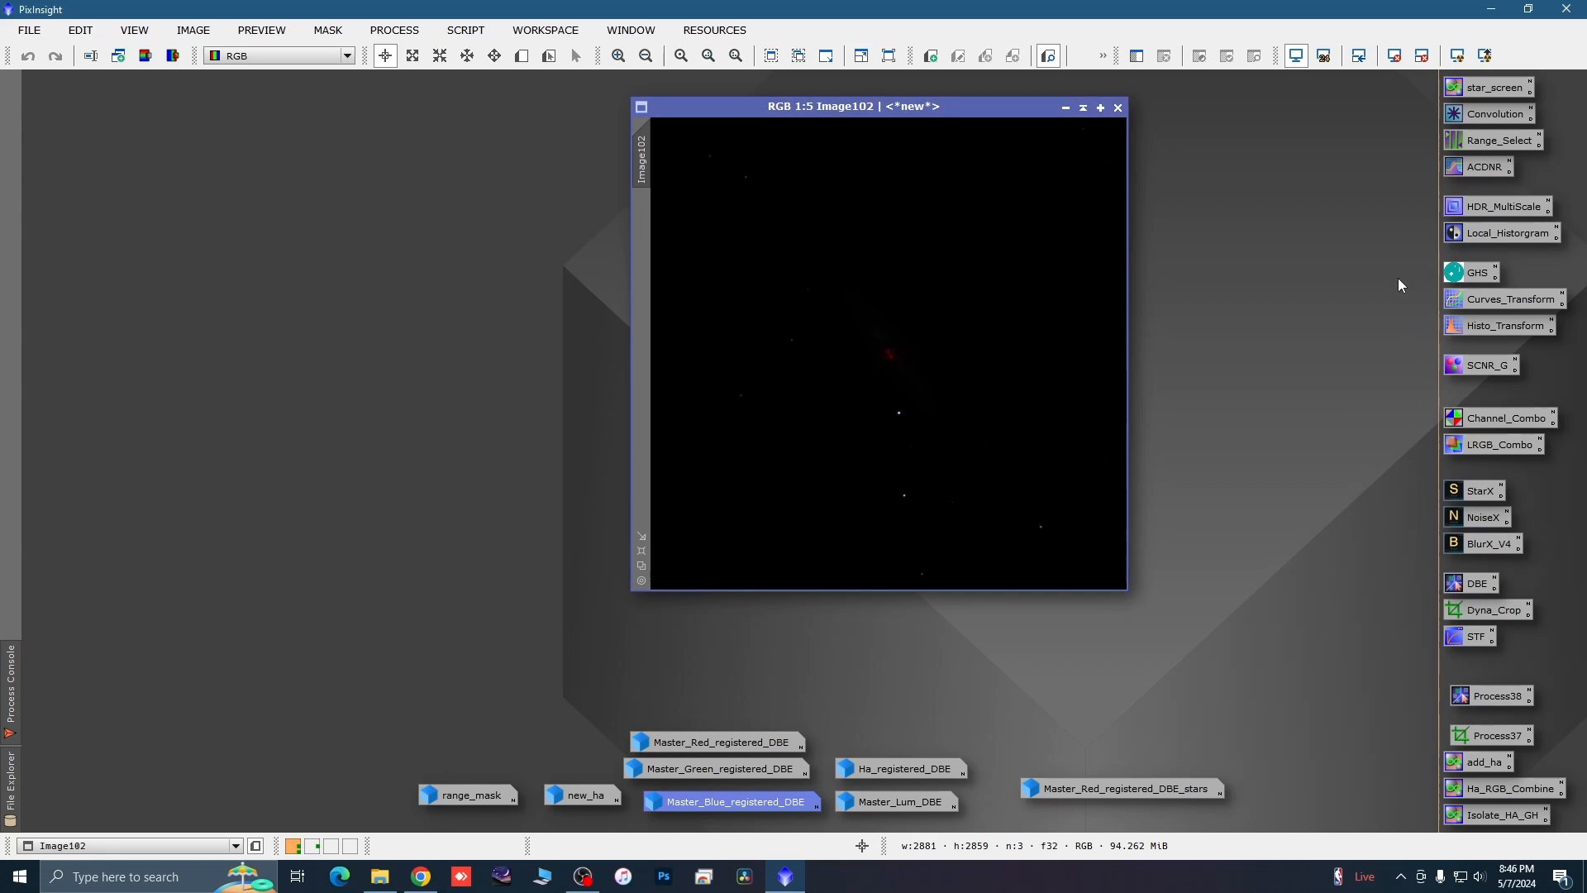
Auto-stretch the display of the combined RGB image and define a small preview on empty sky to the galaxy's upper right.
{"action": "left_click_drag", "start_coordinate": [883, 108], "coordinate": [520, 132]}
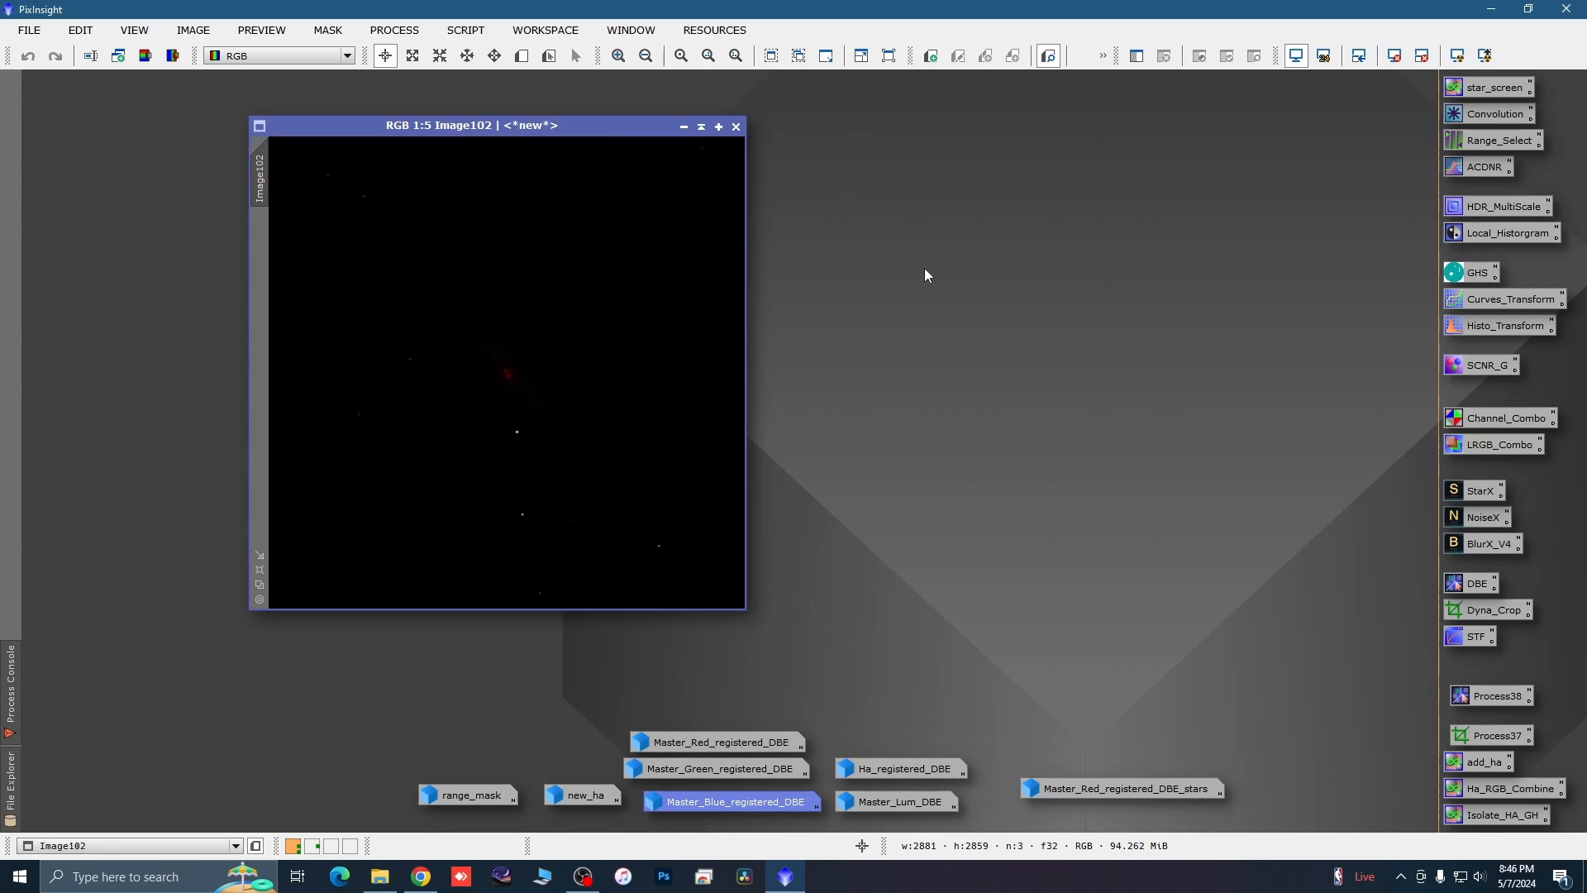
{"action": "left_click", "coordinate": [1457, 58]}
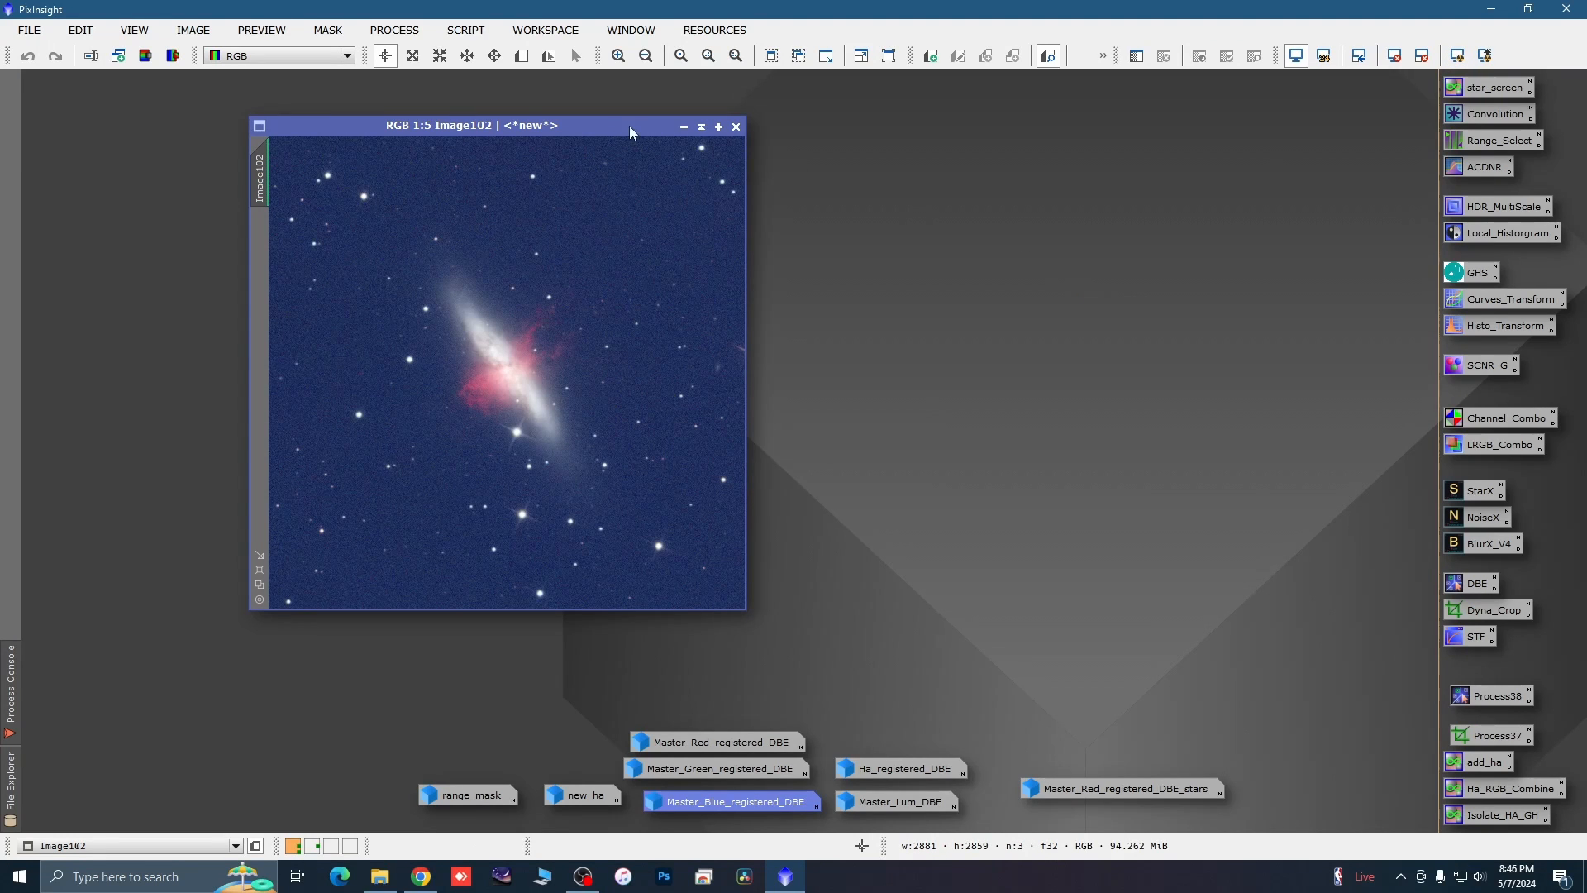
{"action": "left_click", "coordinate": [523, 58]}
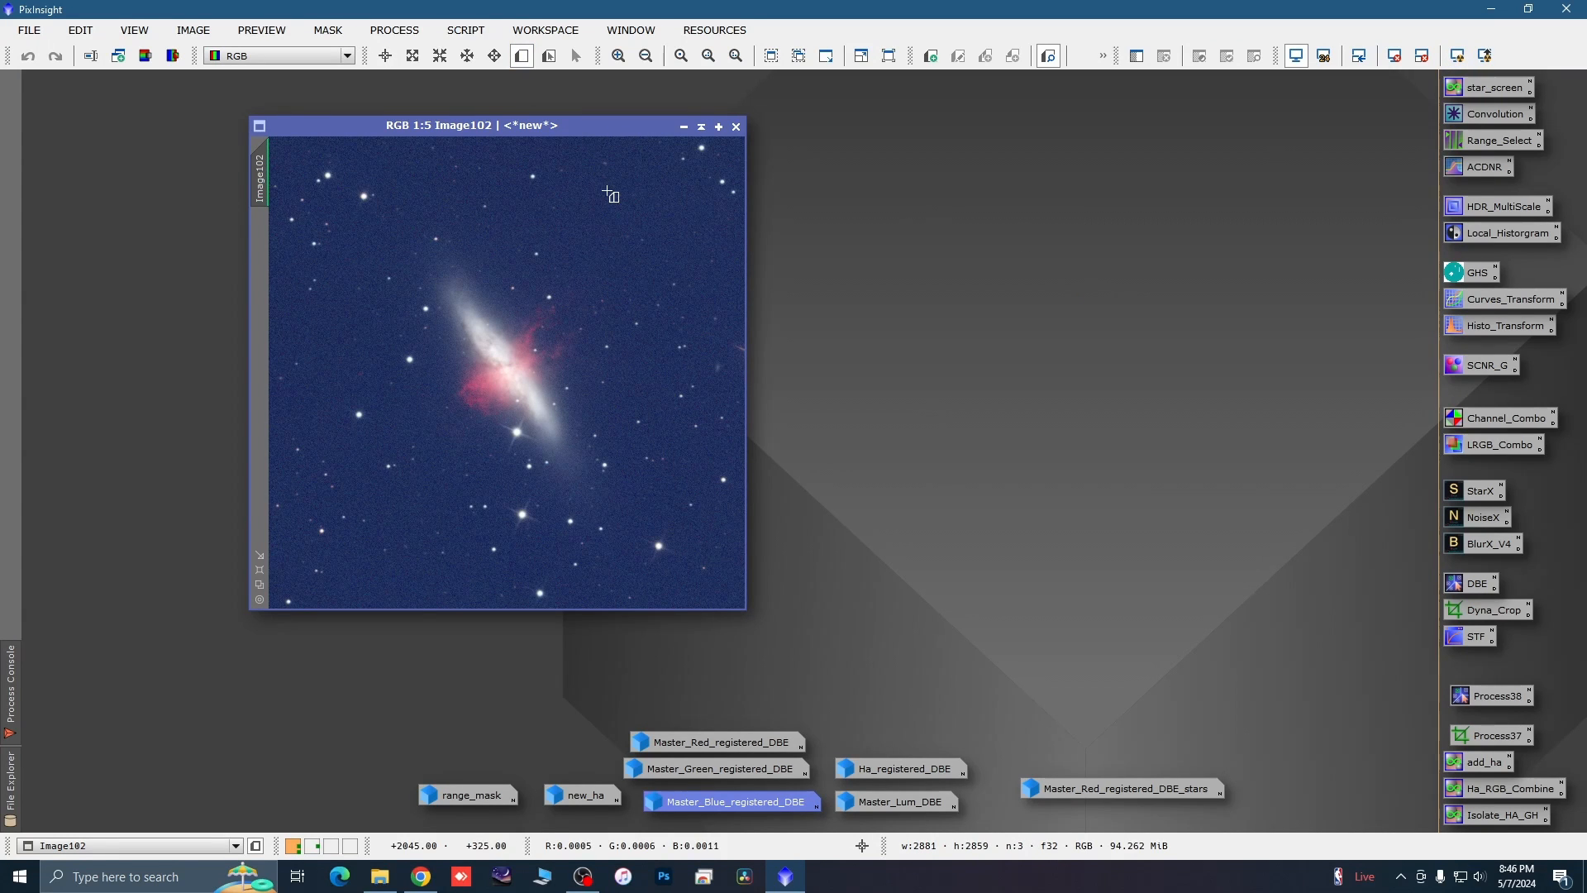
{"action": "left_click_drag", "start_coordinate": [610, 190], "coordinate": [641, 209]}
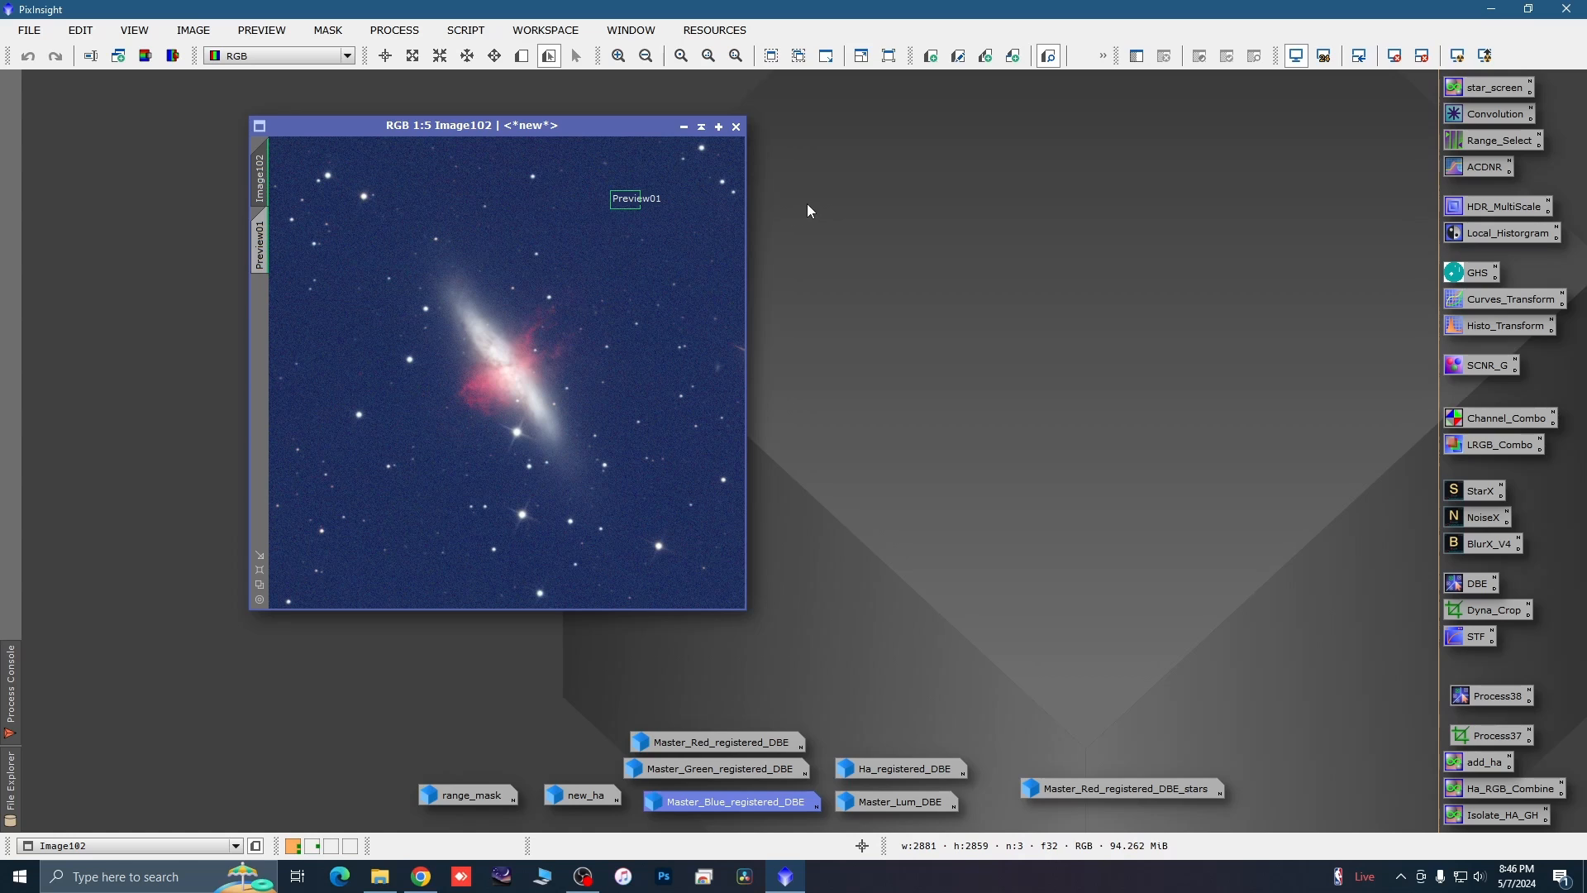
Try BackgroundNeutralization on the combined RGB image without a region of interest, and undo it.
{"action": "left_click", "coordinate": [373, 32]}
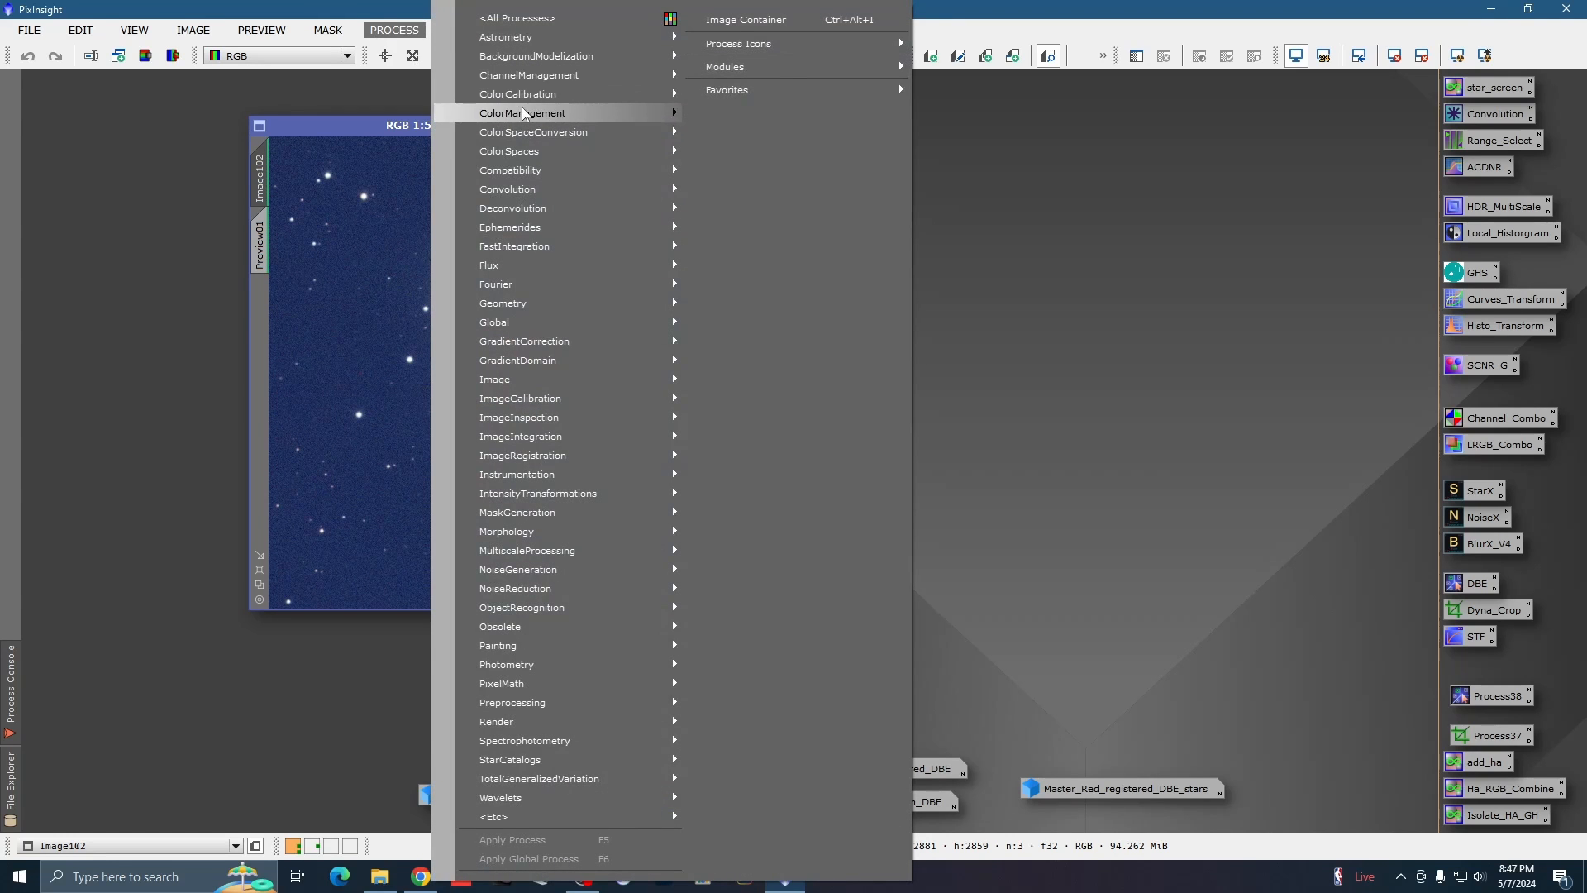
{"action": "mouse_move", "coordinate": [628, 94]}
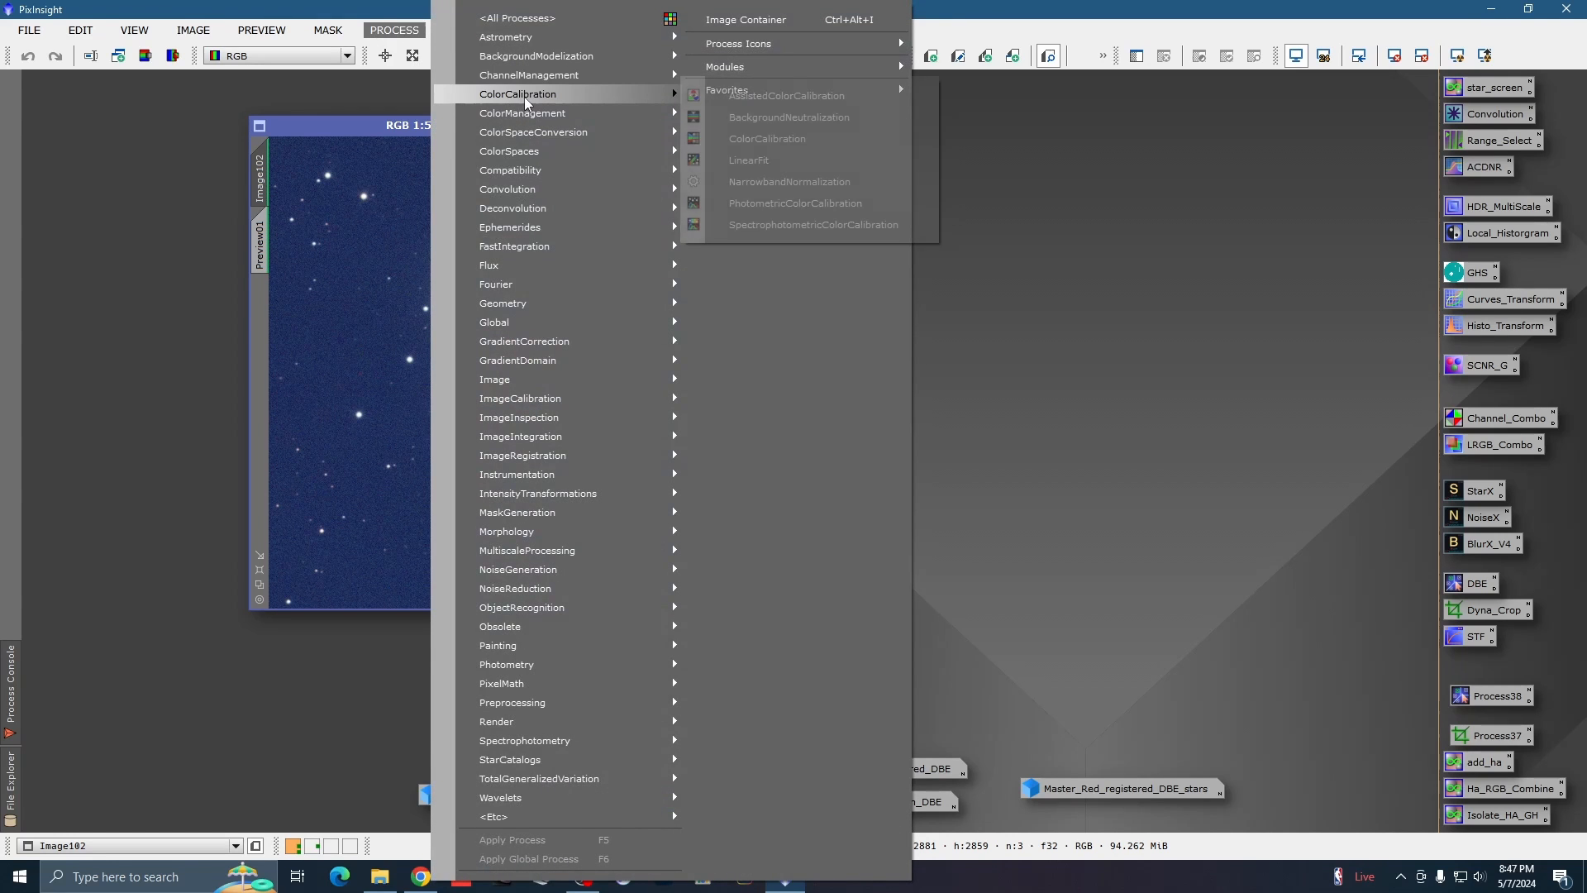
{"action": "left_click", "coordinate": [787, 122]}
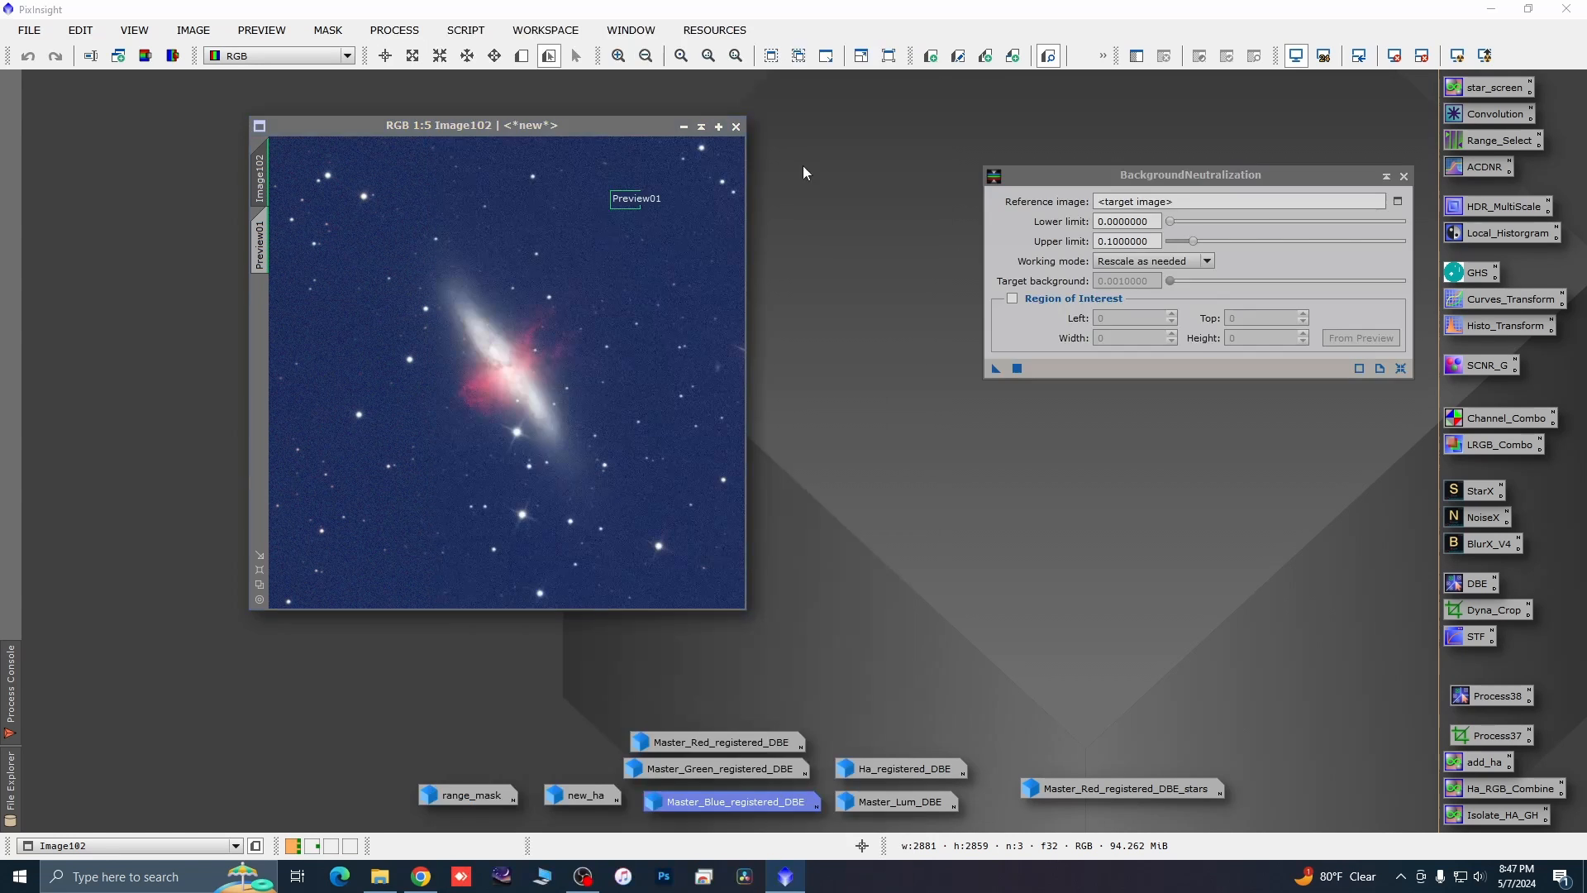
{"action": "left_click", "coordinate": [996, 369]}
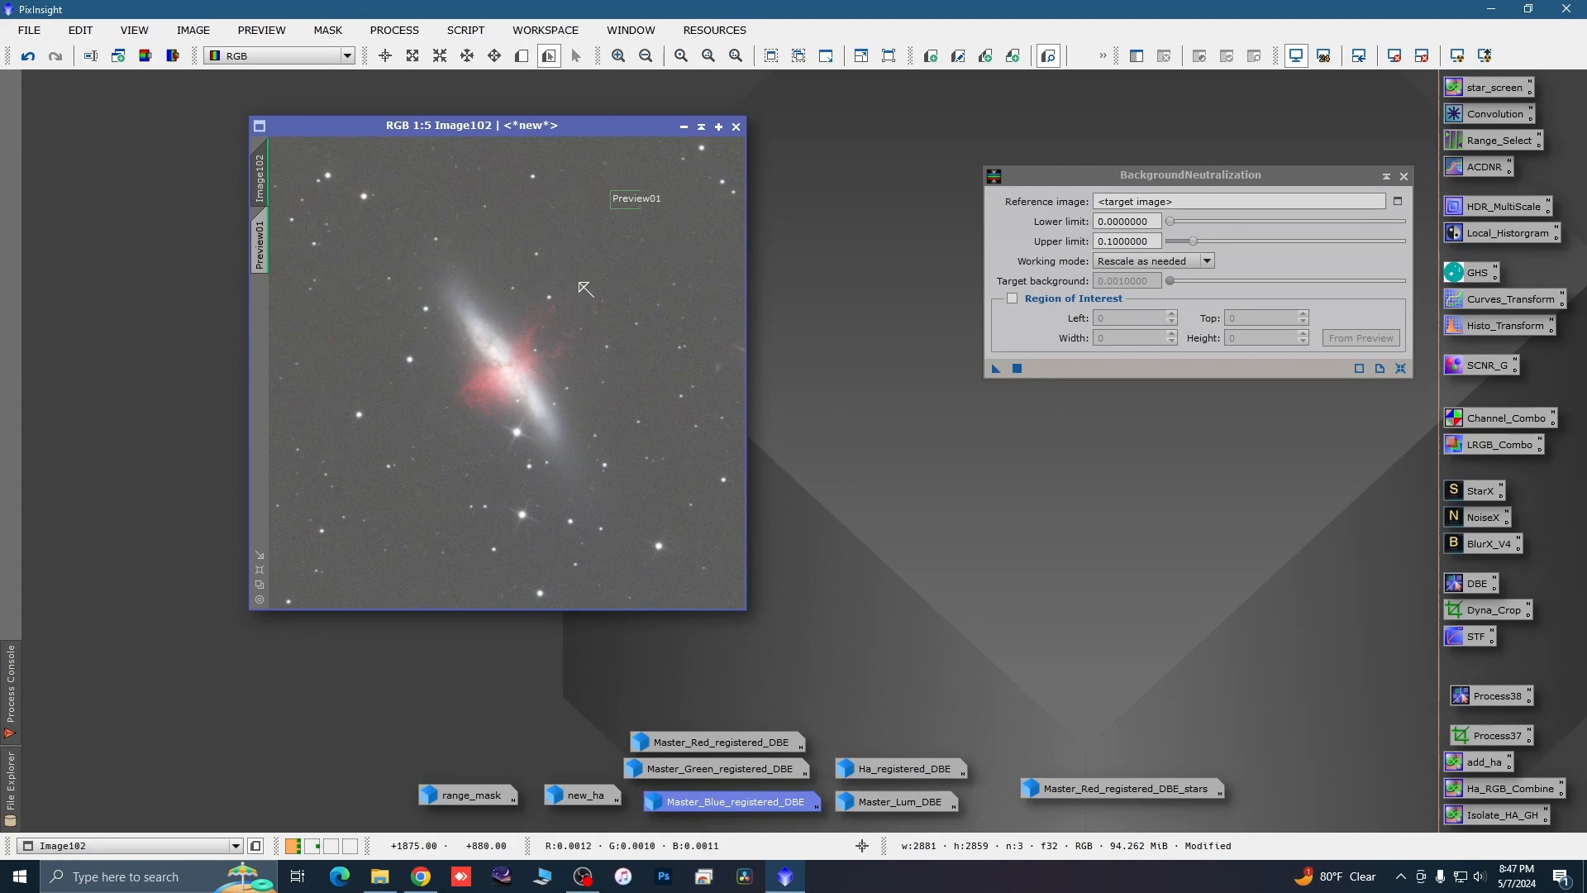
{"action": "left_click", "coordinate": [29, 56]}
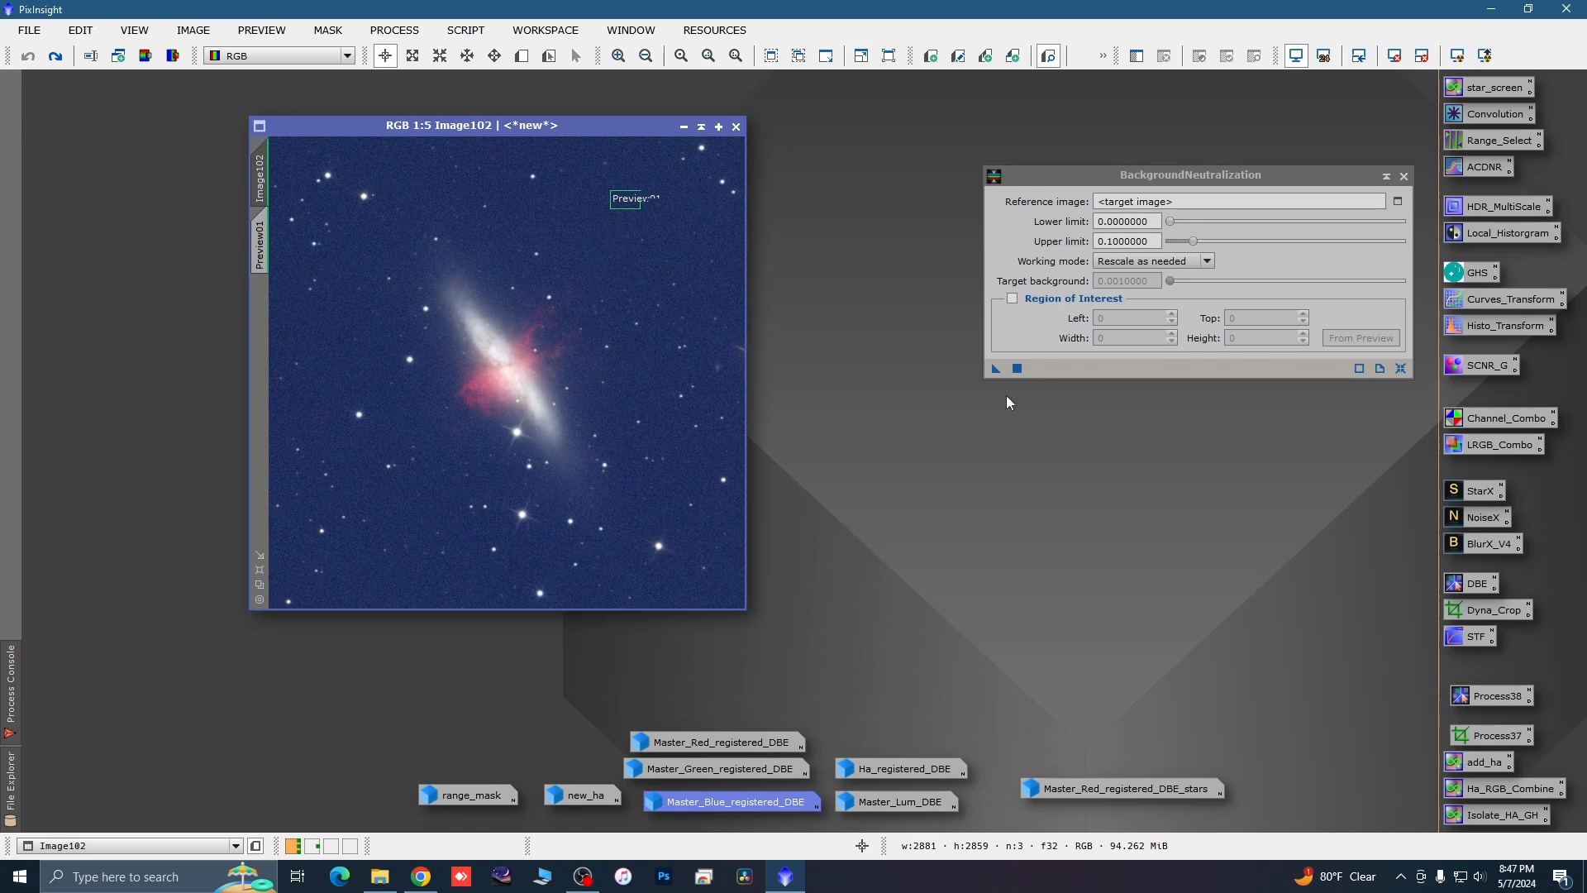
Enable BackgroundNeutralization's region of interest, take its bounds from Preview01, and apply the process to the combined RGB image.
{"action": "left_click", "coordinate": [1012, 297]}
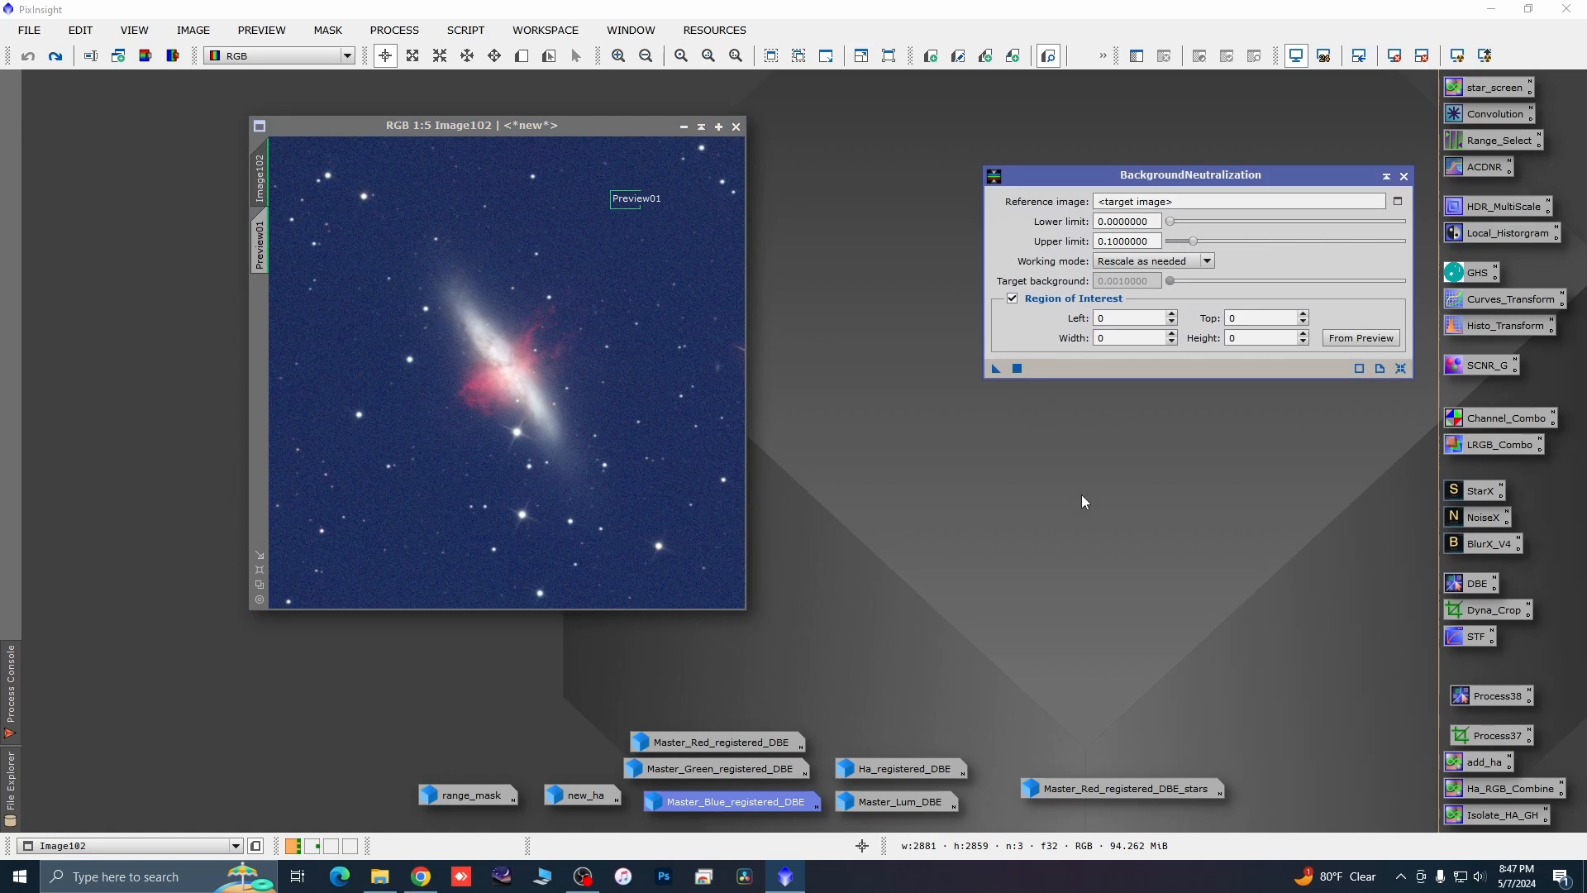
{"action": "left_click", "coordinate": [1364, 344]}
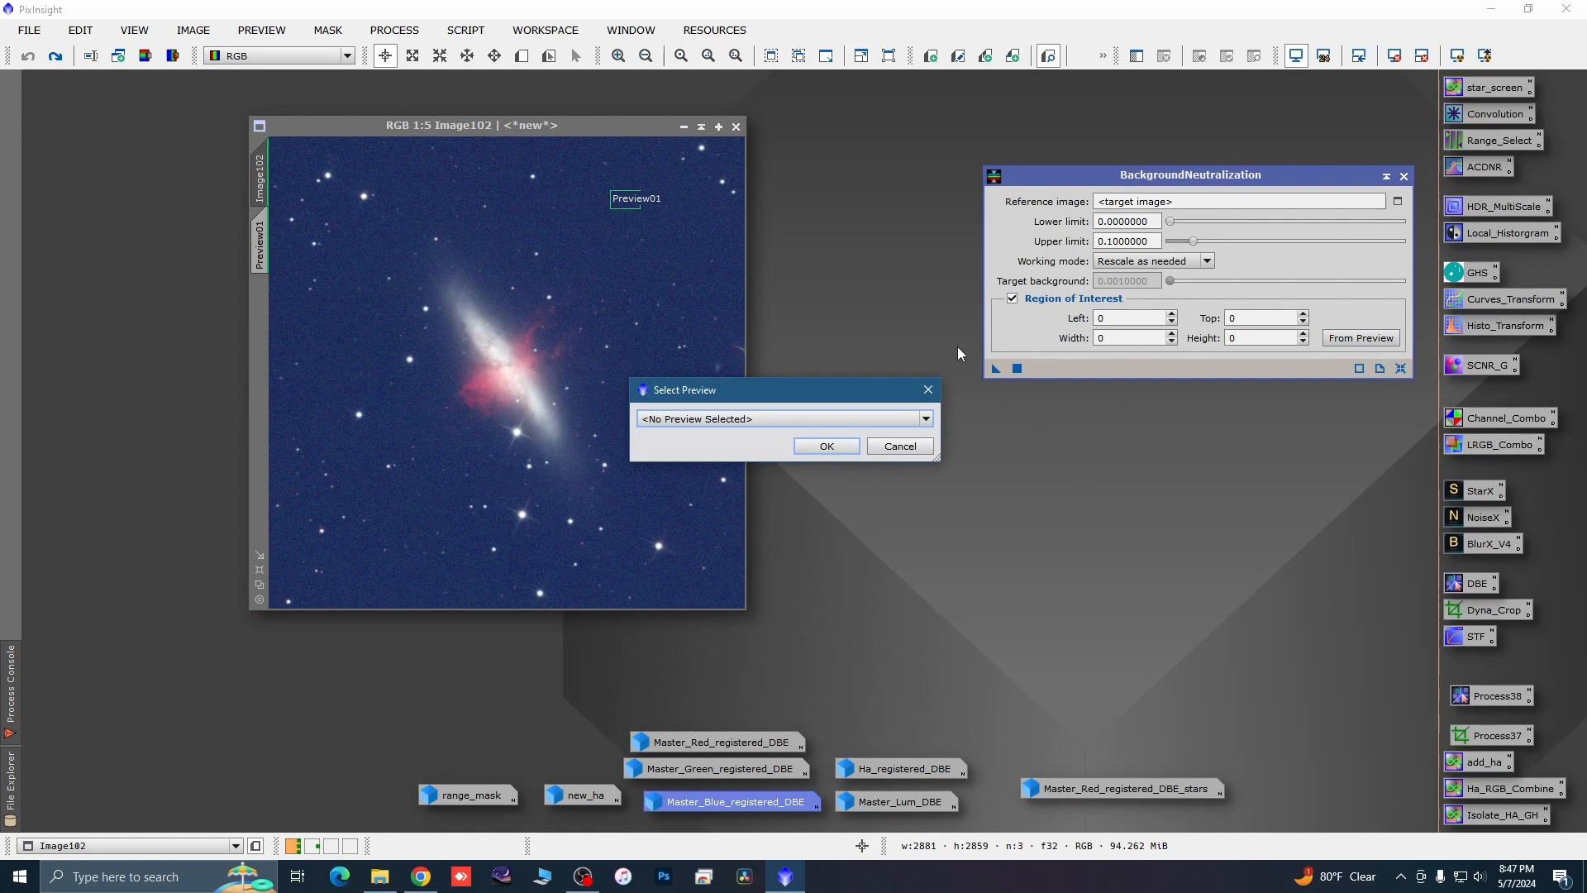
{"action": "left_click", "coordinate": [926, 419]}
{"action": "left_click", "coordinate": [770, 448]}
{"action": "left_click", "coordinate": [827, 449]}
{"action": "left_click_drag", "start_coordinate": [995, 369], "coordinate": [683, 470]}
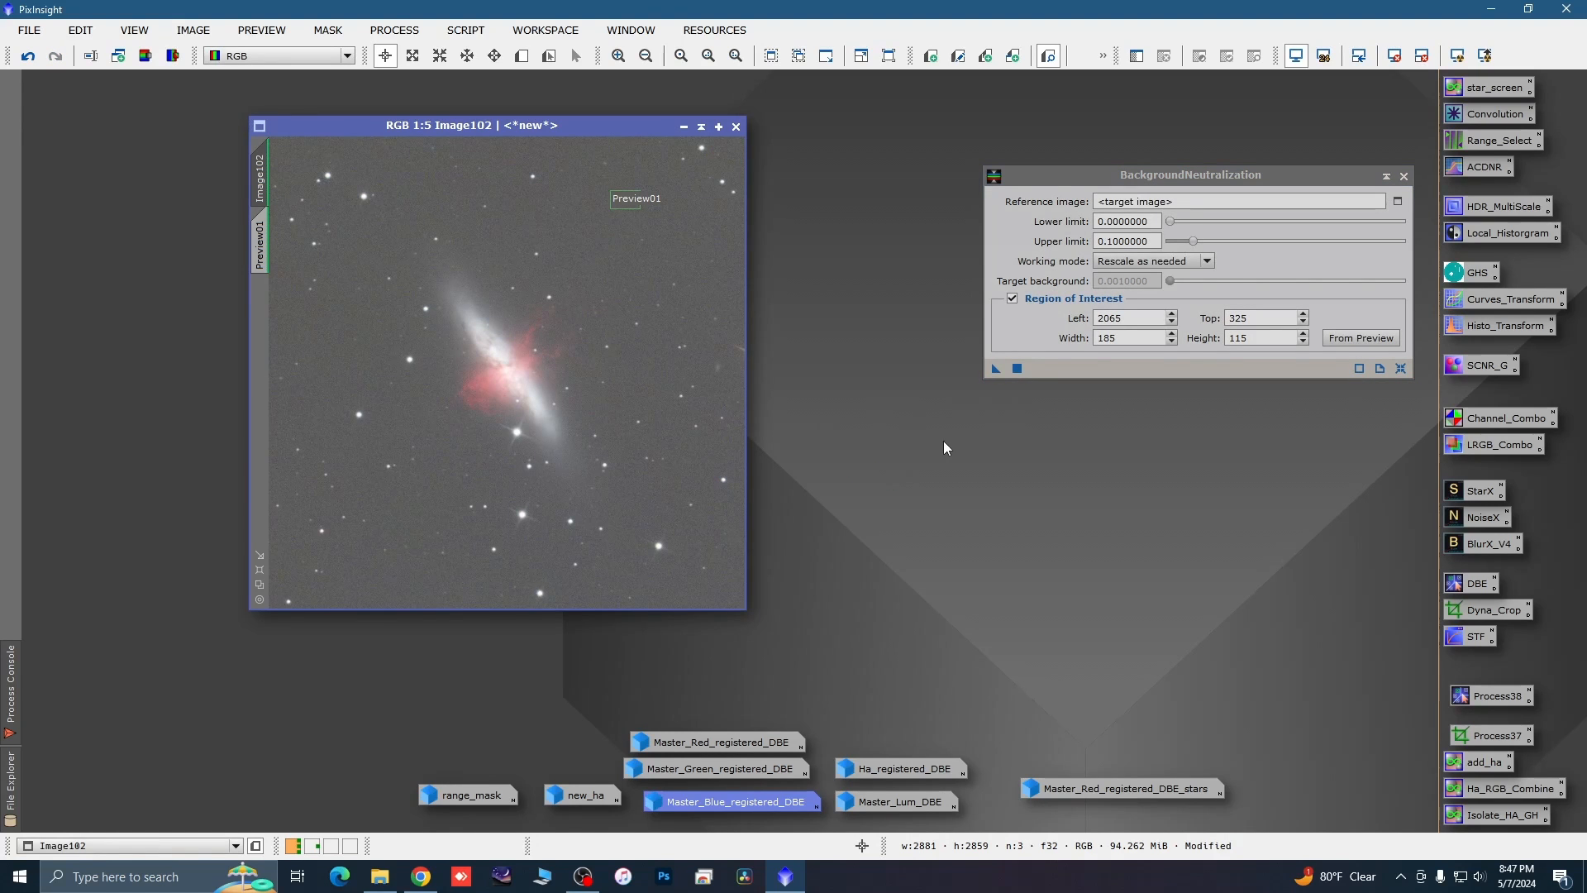
Reset and recompute the display auto-stretch of the neutralized image, and close BackgroundNeutralization.
{"action": "key", "text": "F12"}
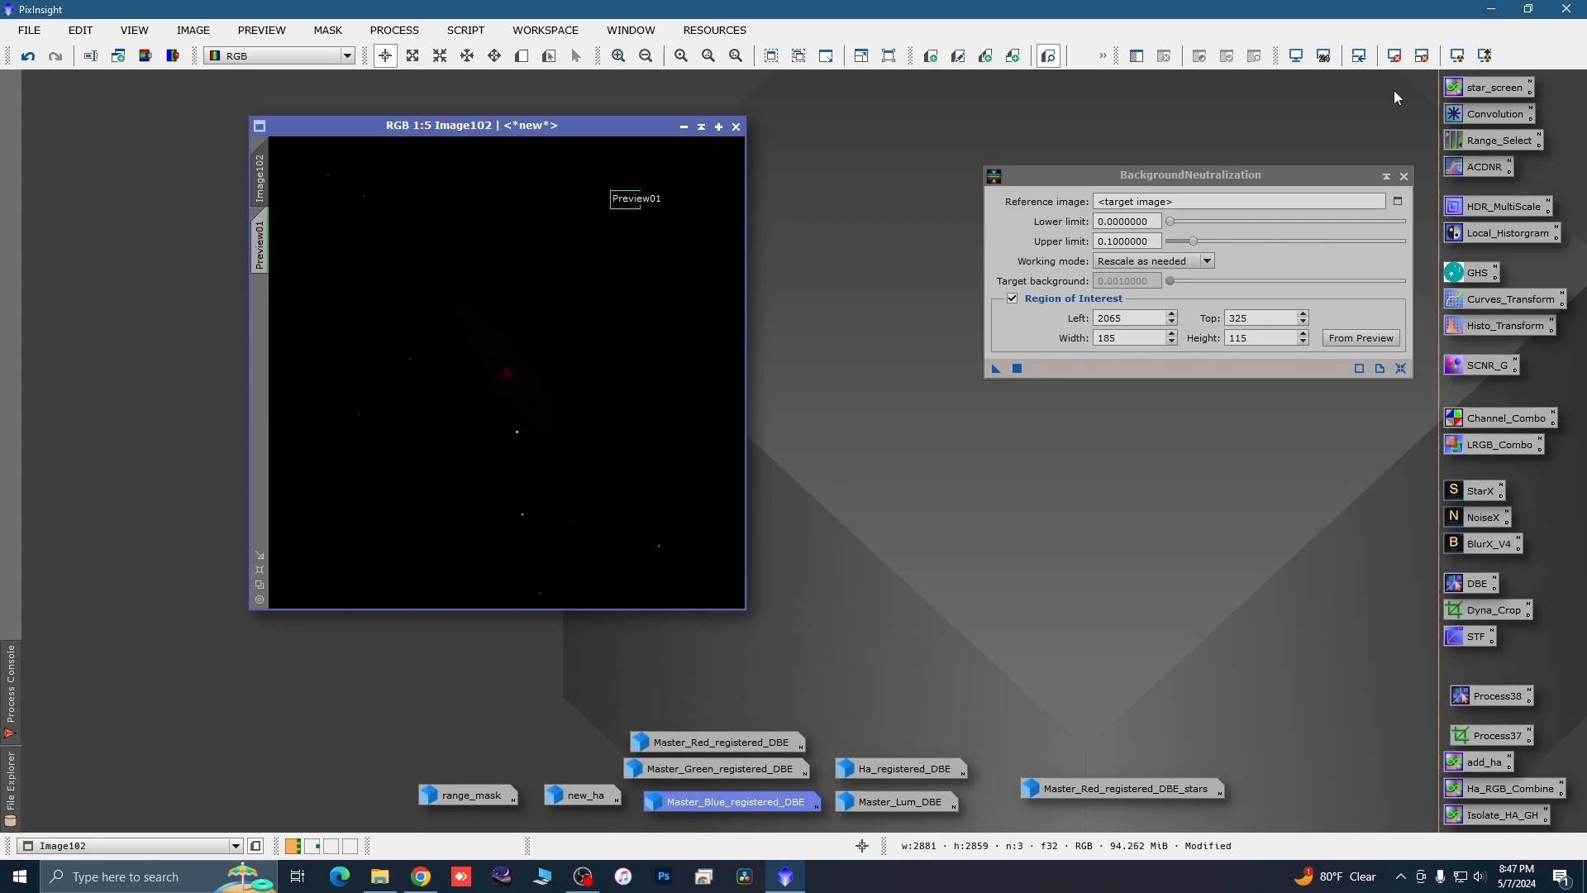
{"action": "left_click", "coordinate": [1457, 53]}
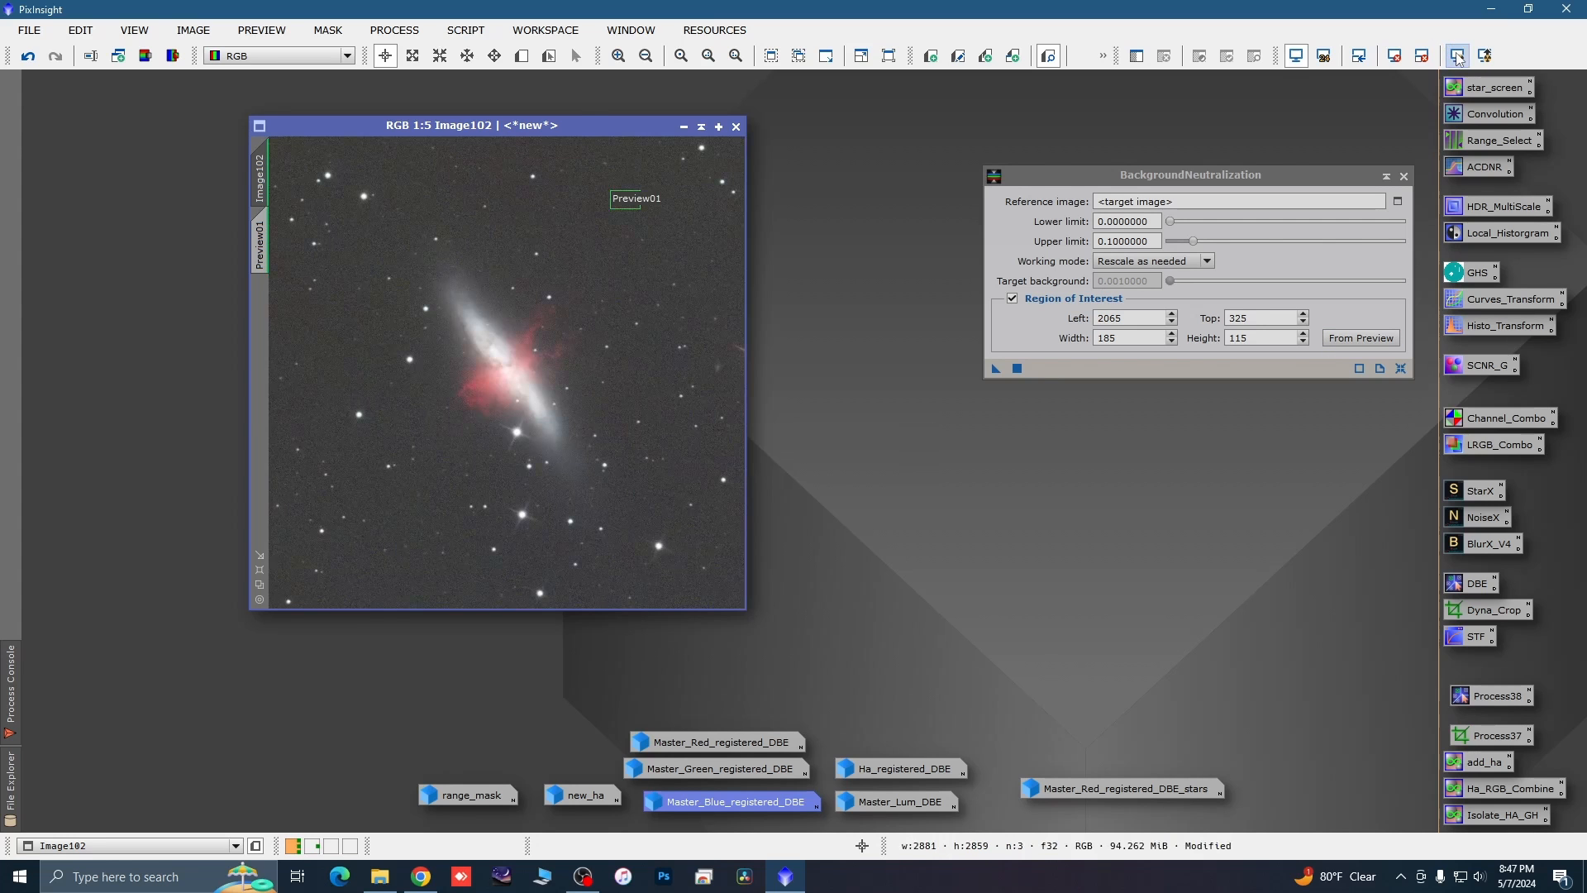
{"action": "left_click", "coordinate": [1404, 176]}
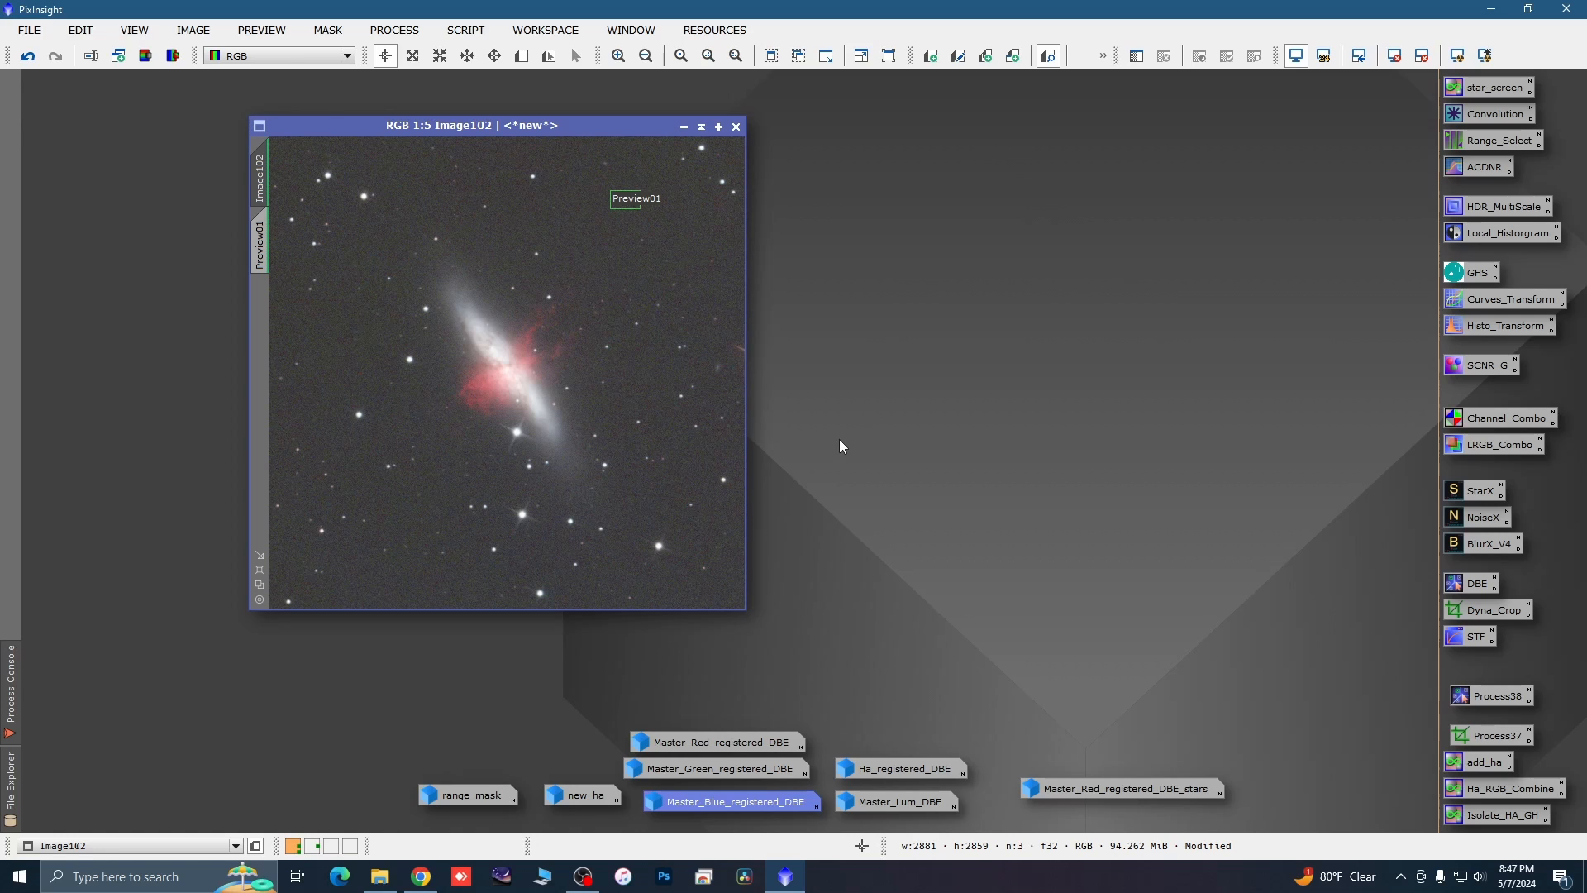
Open ColorCalibration, turn off Structure Detection, and choose Image102->Preview01 as the background reference image.
{"action": "scroll", "coordinate": [682, 300], "scroll_direction": "down", "scroll_amount": 1}
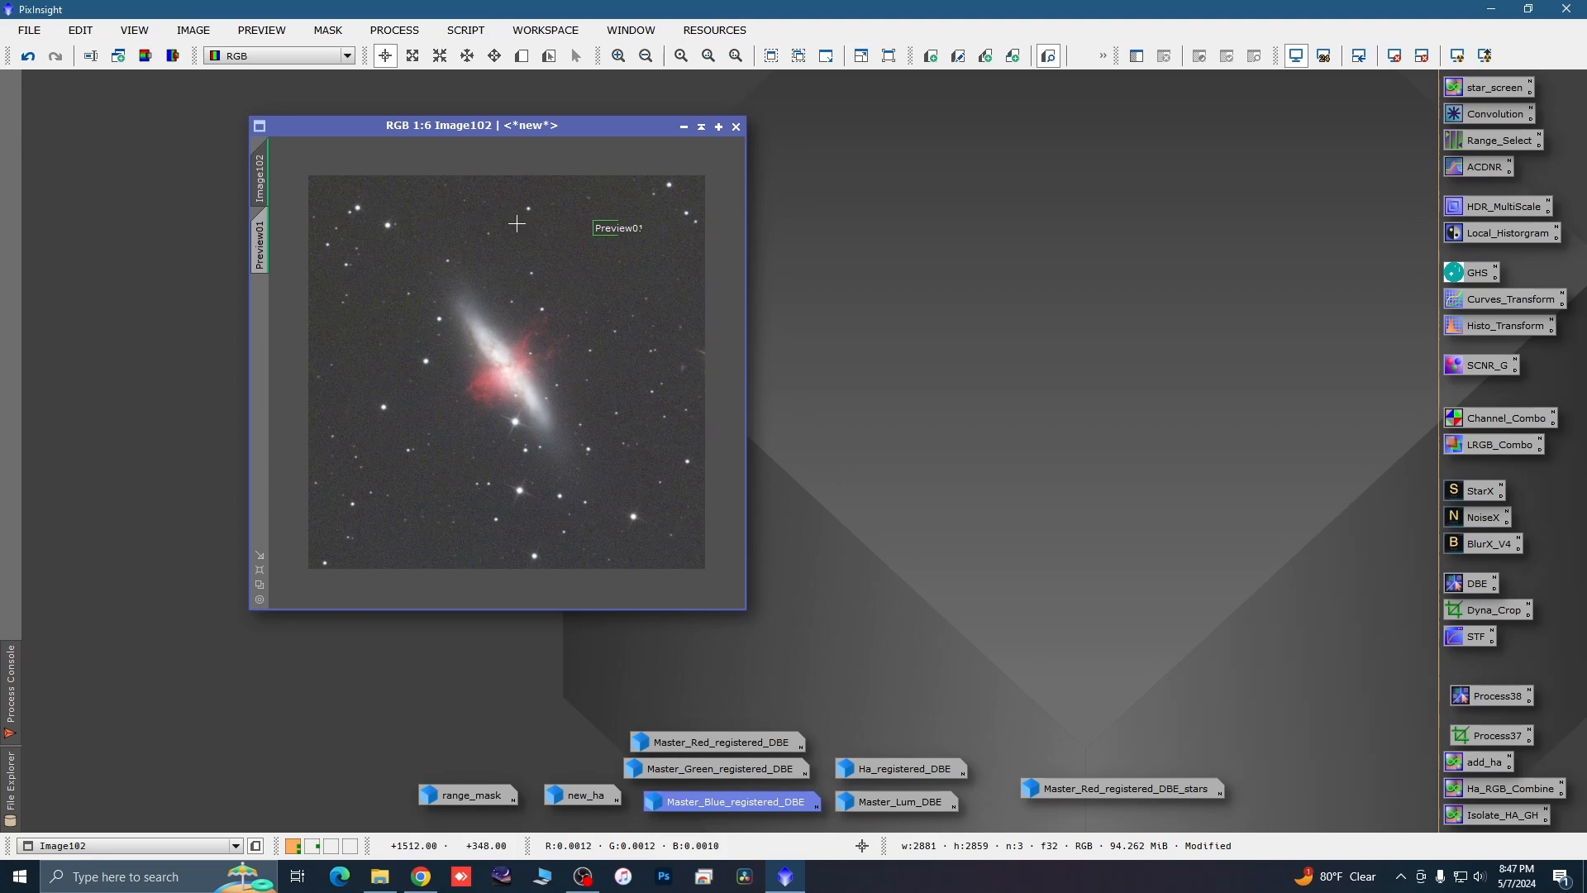
{"action": "left_click", "coordinate": [465, 30]}
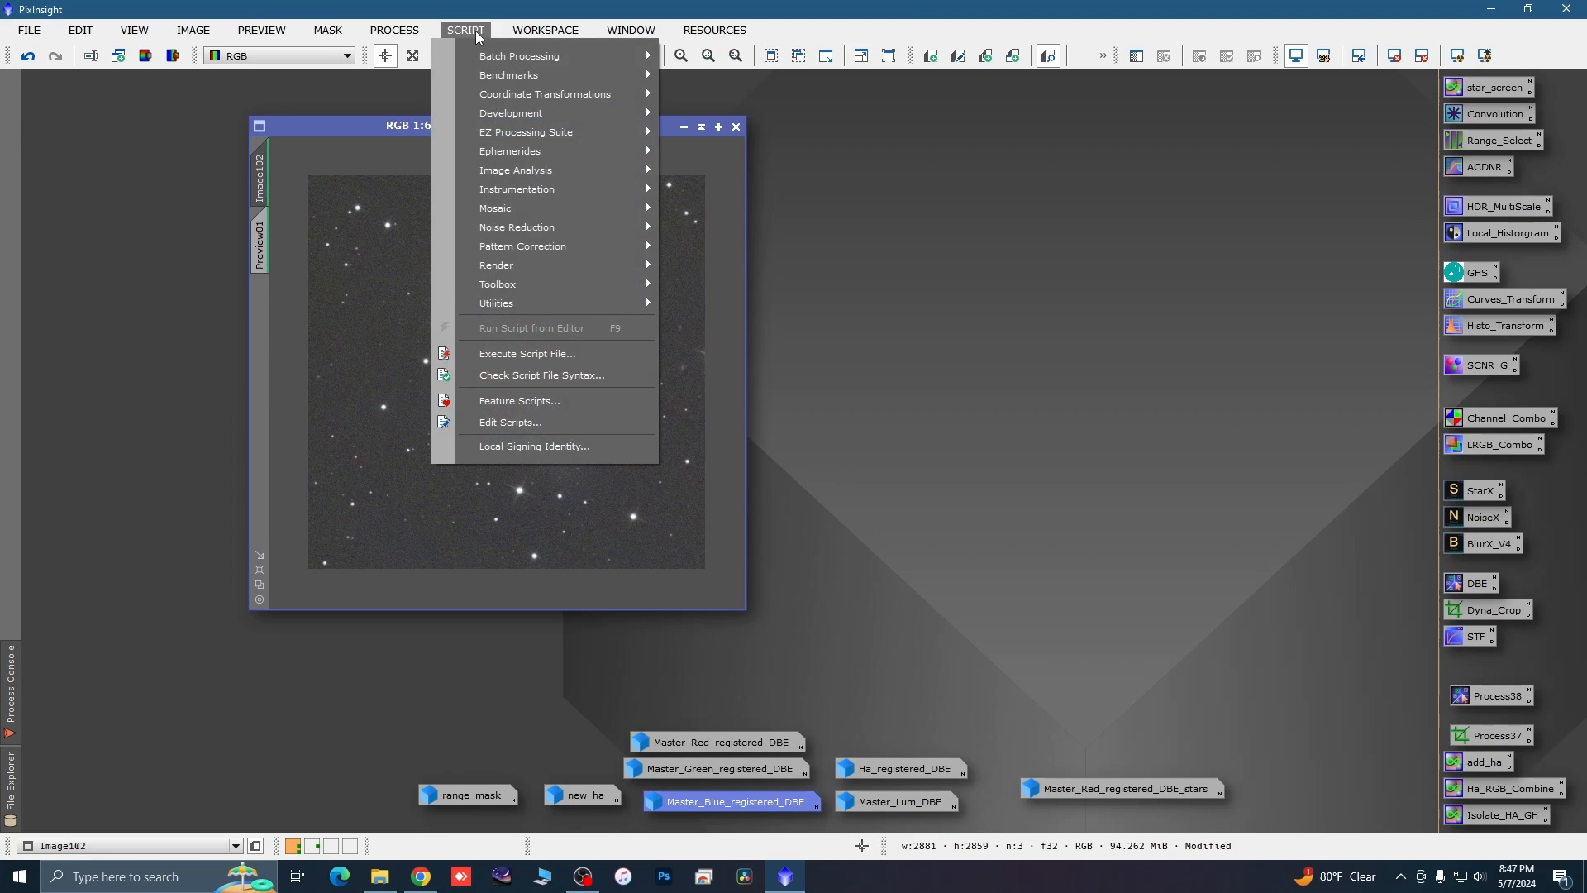
{"action": "mouse_move", "coordinate": [500, 96]}
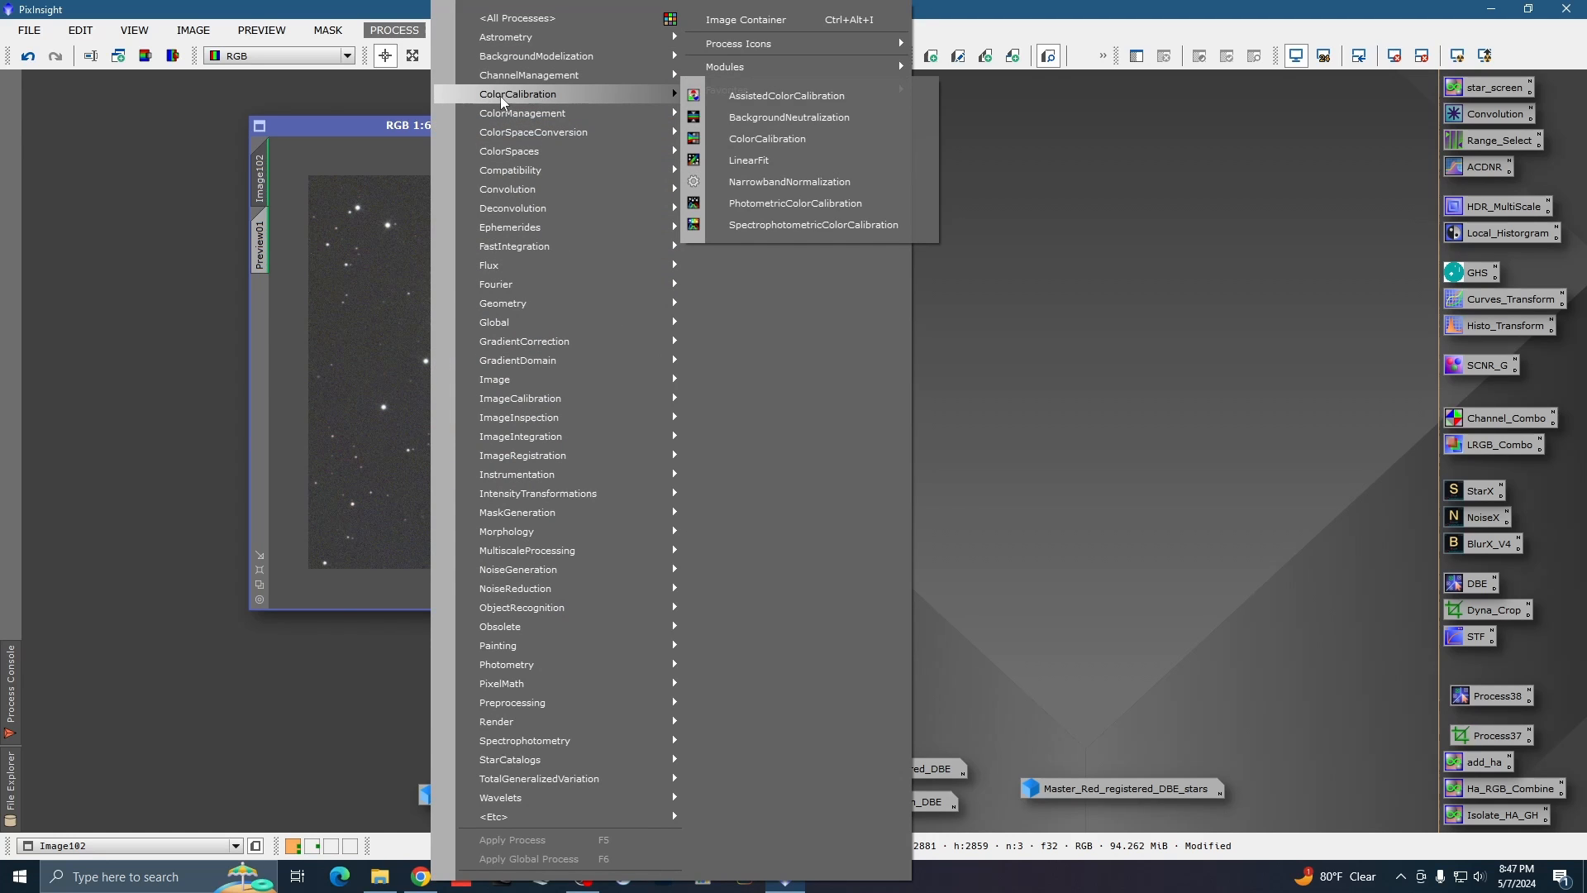
{"action": "left_click", "coordinate": [757, 137]}
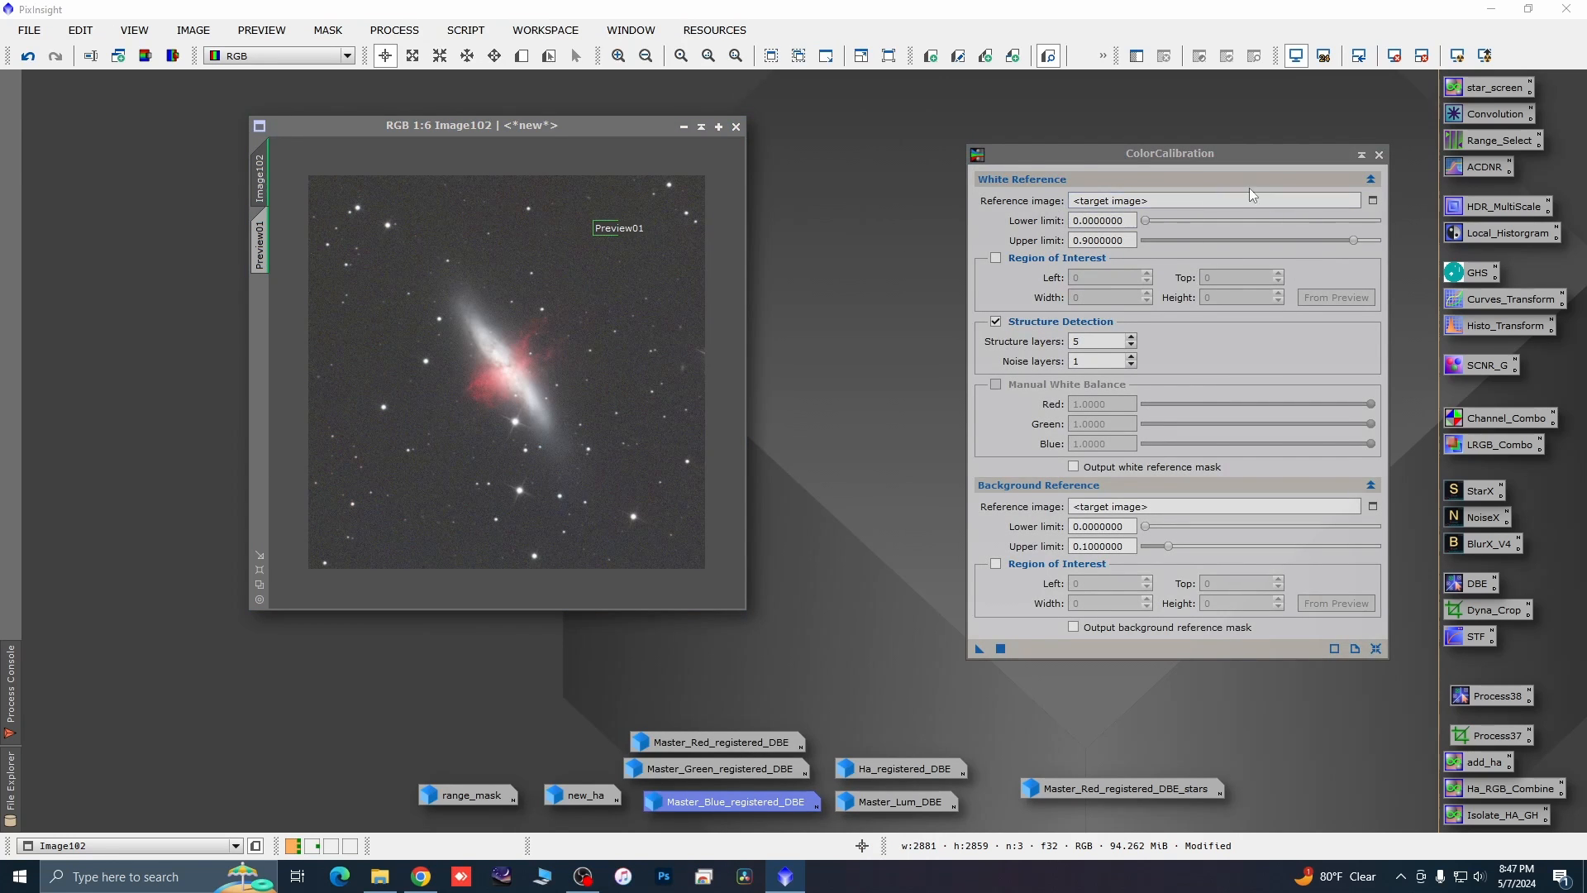
{"action": "left_click", "coordinate": [996, 320]}
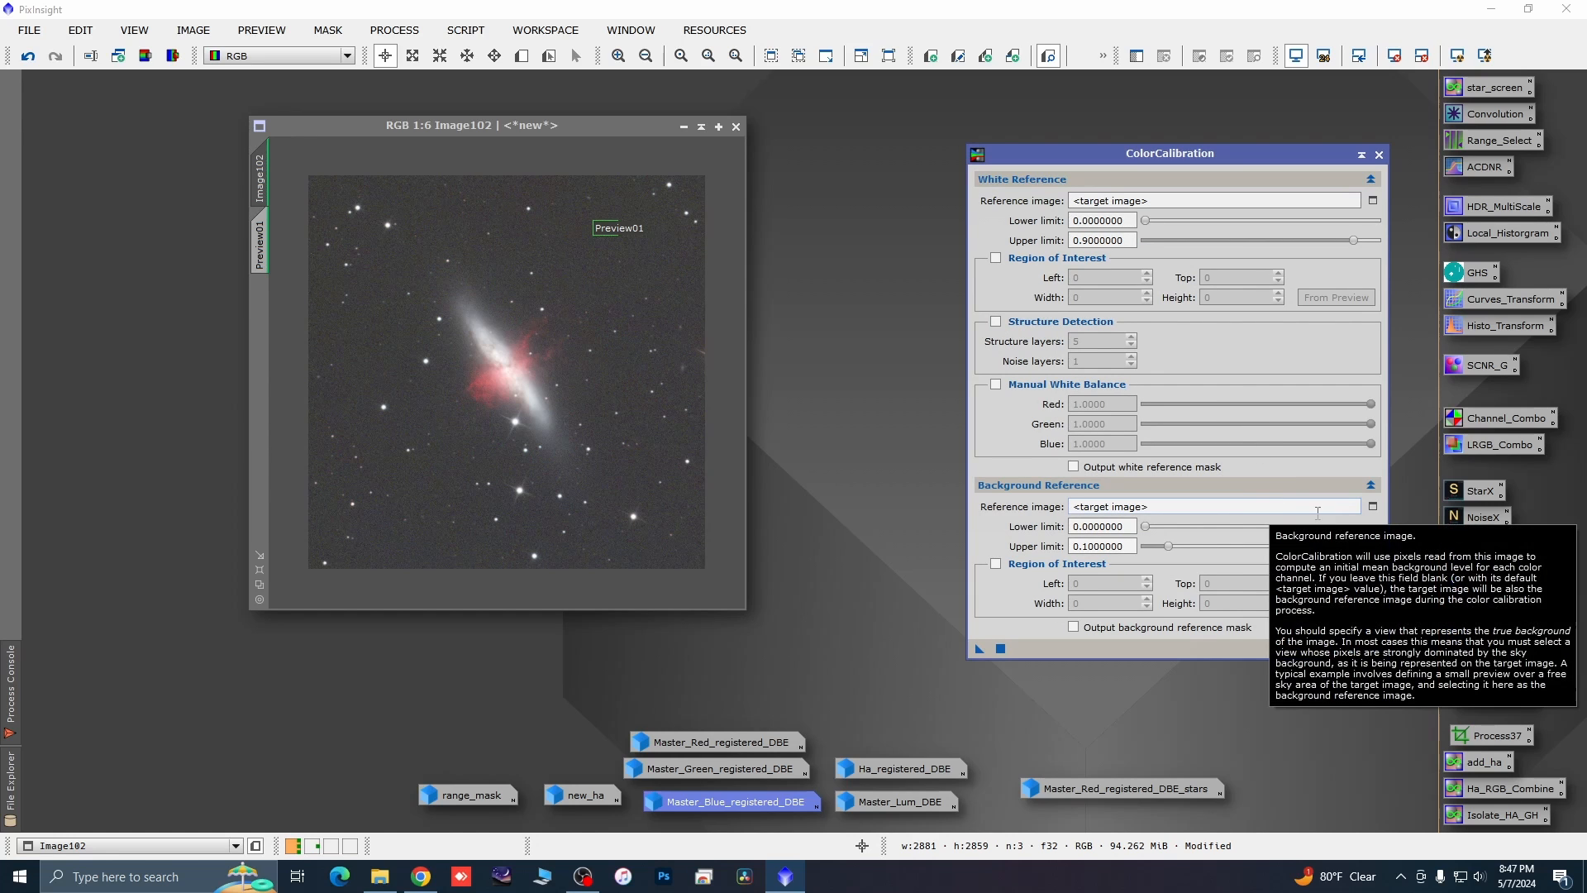
{"action": "left_click", "coordinate": [1372, 506]}
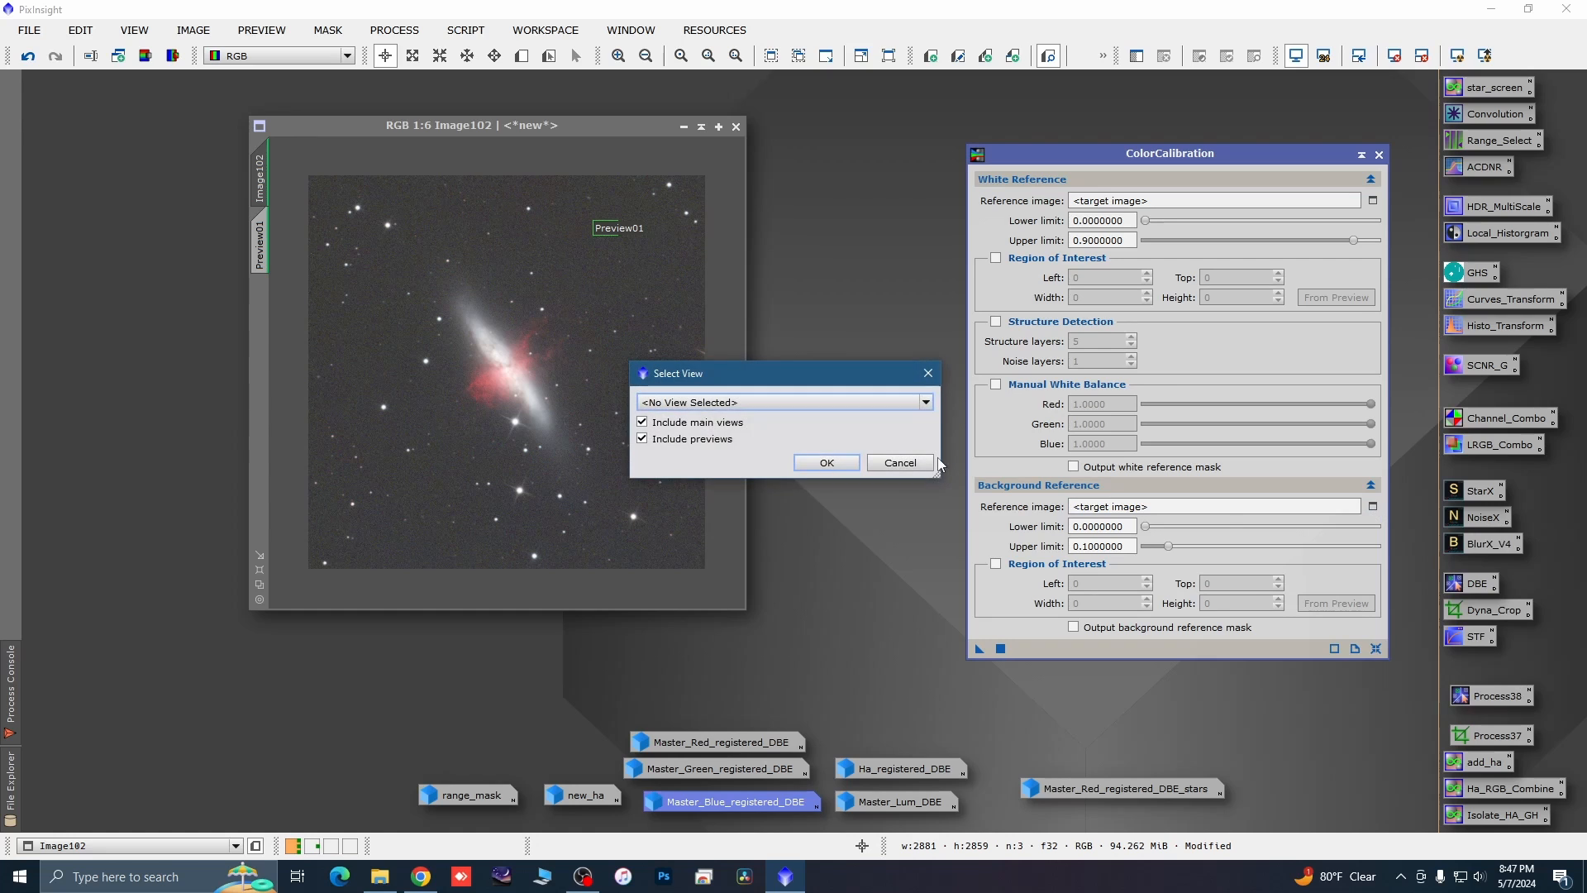
{"action": "left_click", "coordinate": [927, 403]}
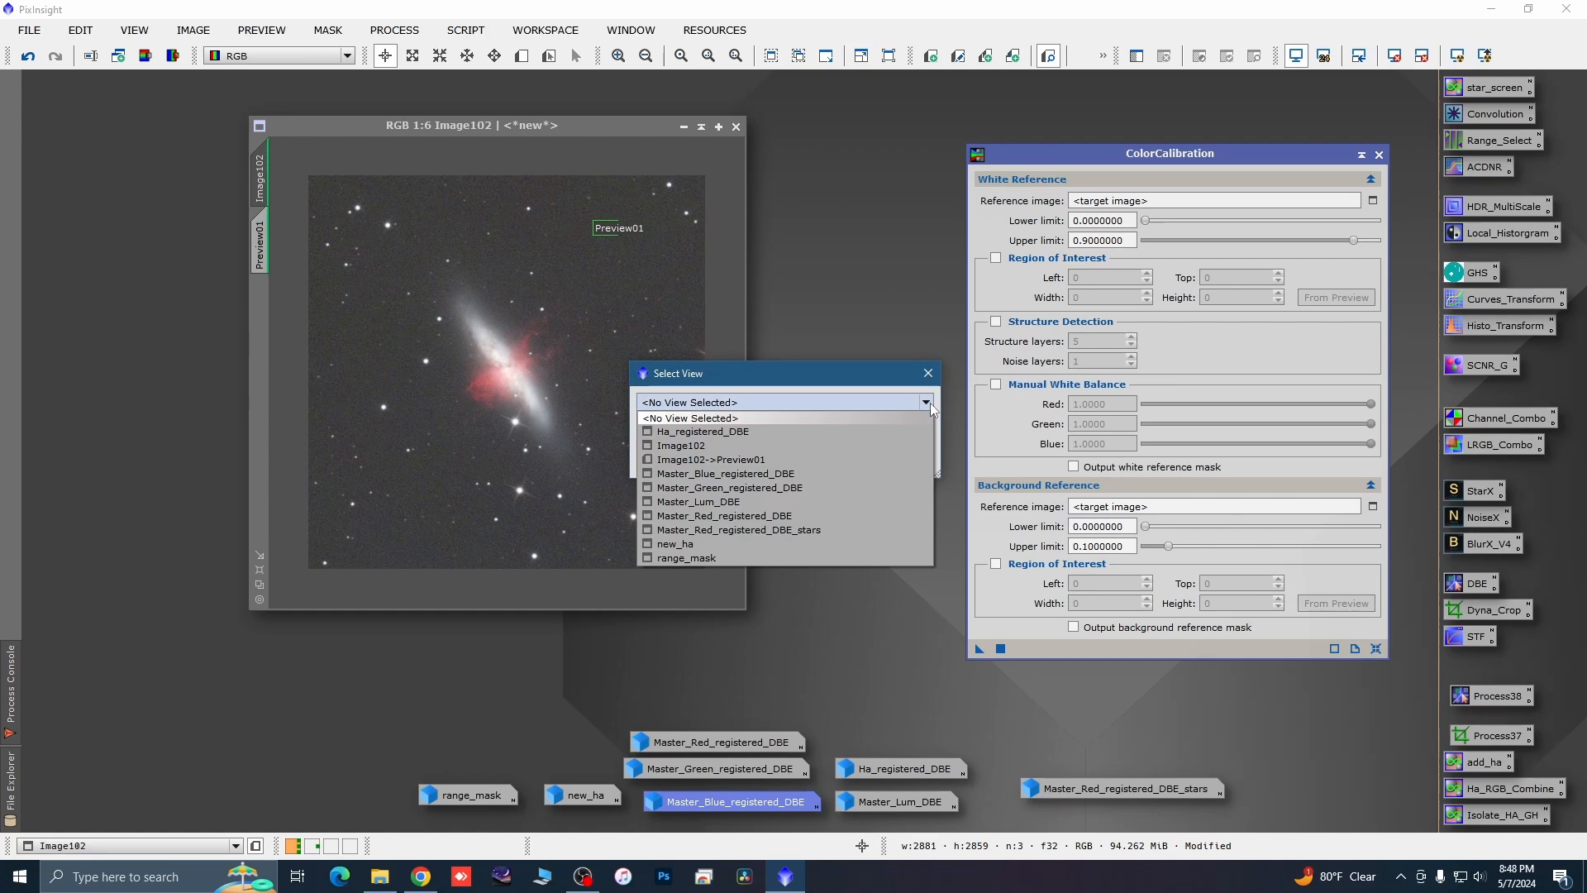
{"action": "left_click", "coordinate": [740, 460]}
{"action": "left_click", "coordinate": [827, 462]}
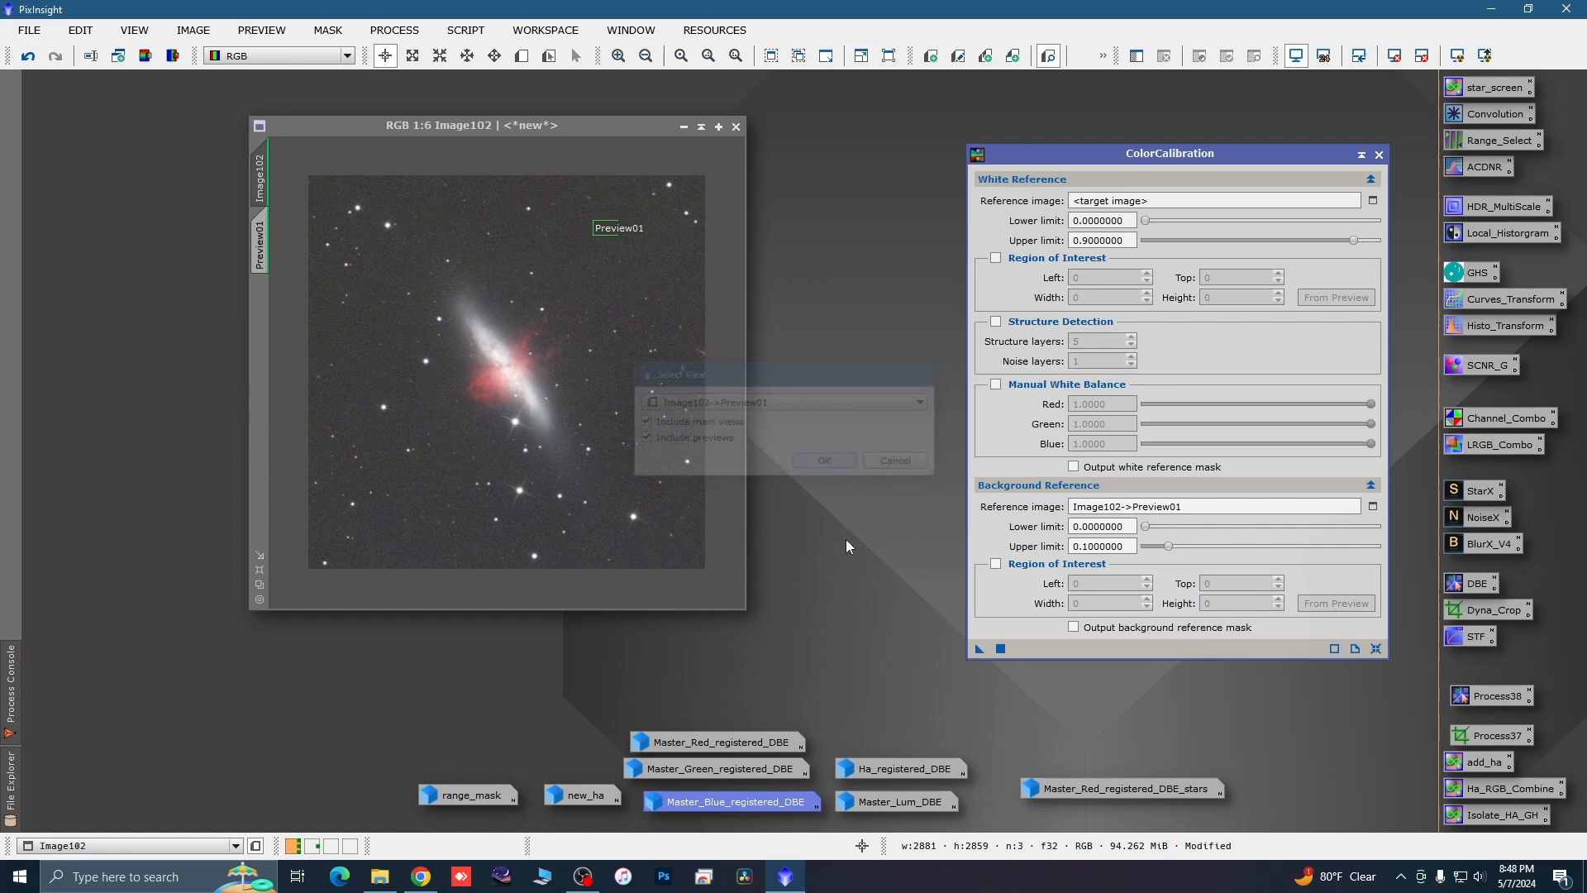
Apply ColorCalibration to the RGB image, refresh the display auto-stretch, and close the process window.
{"action": "left_click", "coordinate": [978, 650]}
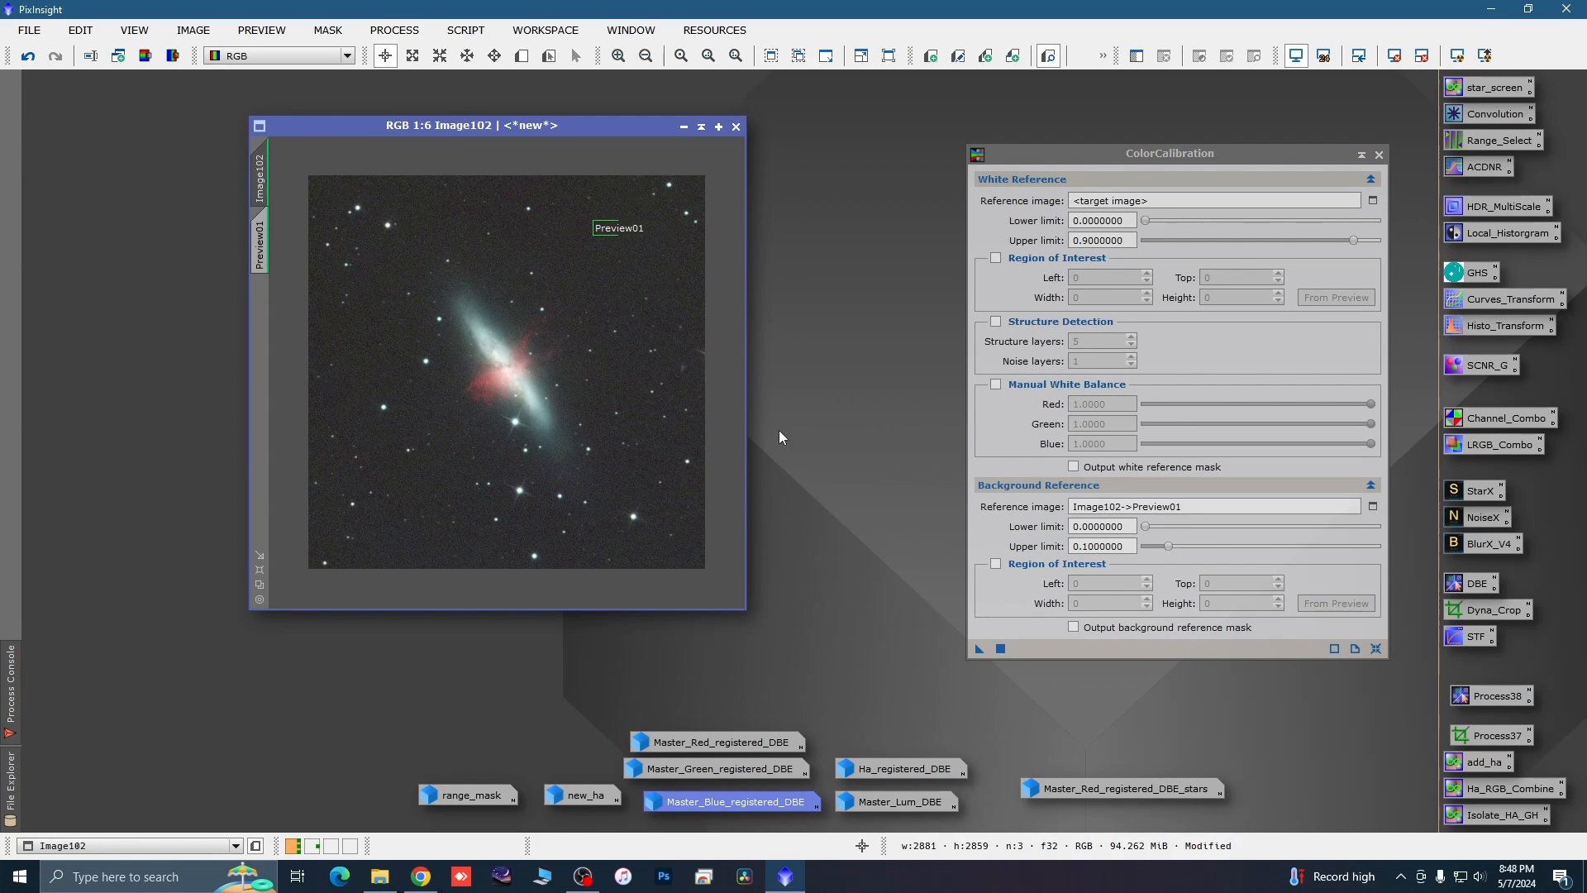
{"action": "key", "text": "F12"}
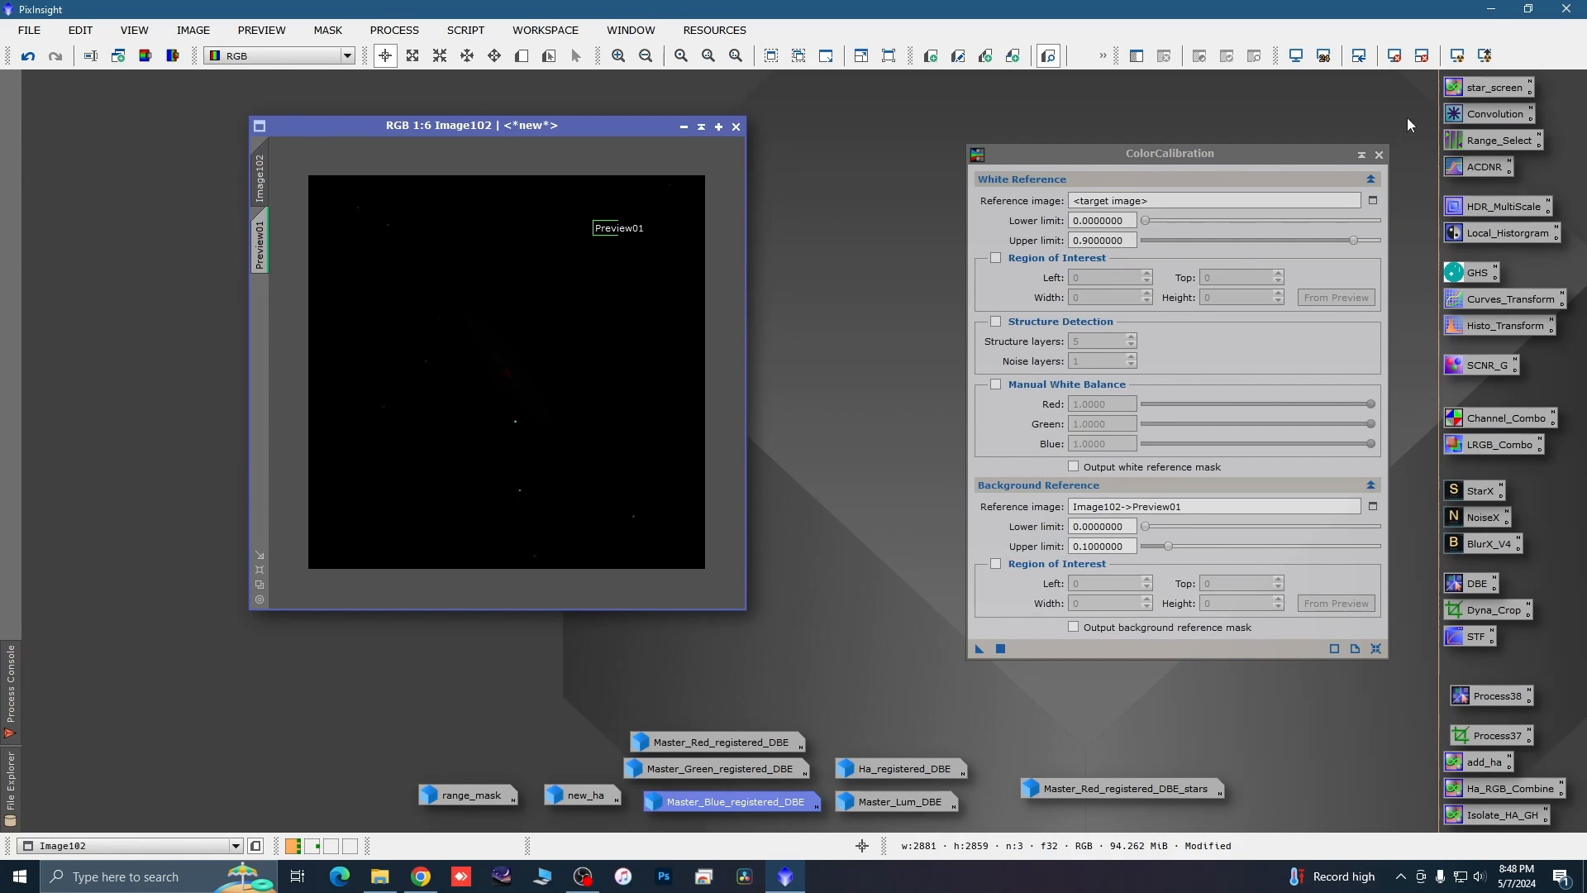
{"action": "left_click", "coordinate": [1456, 55]}
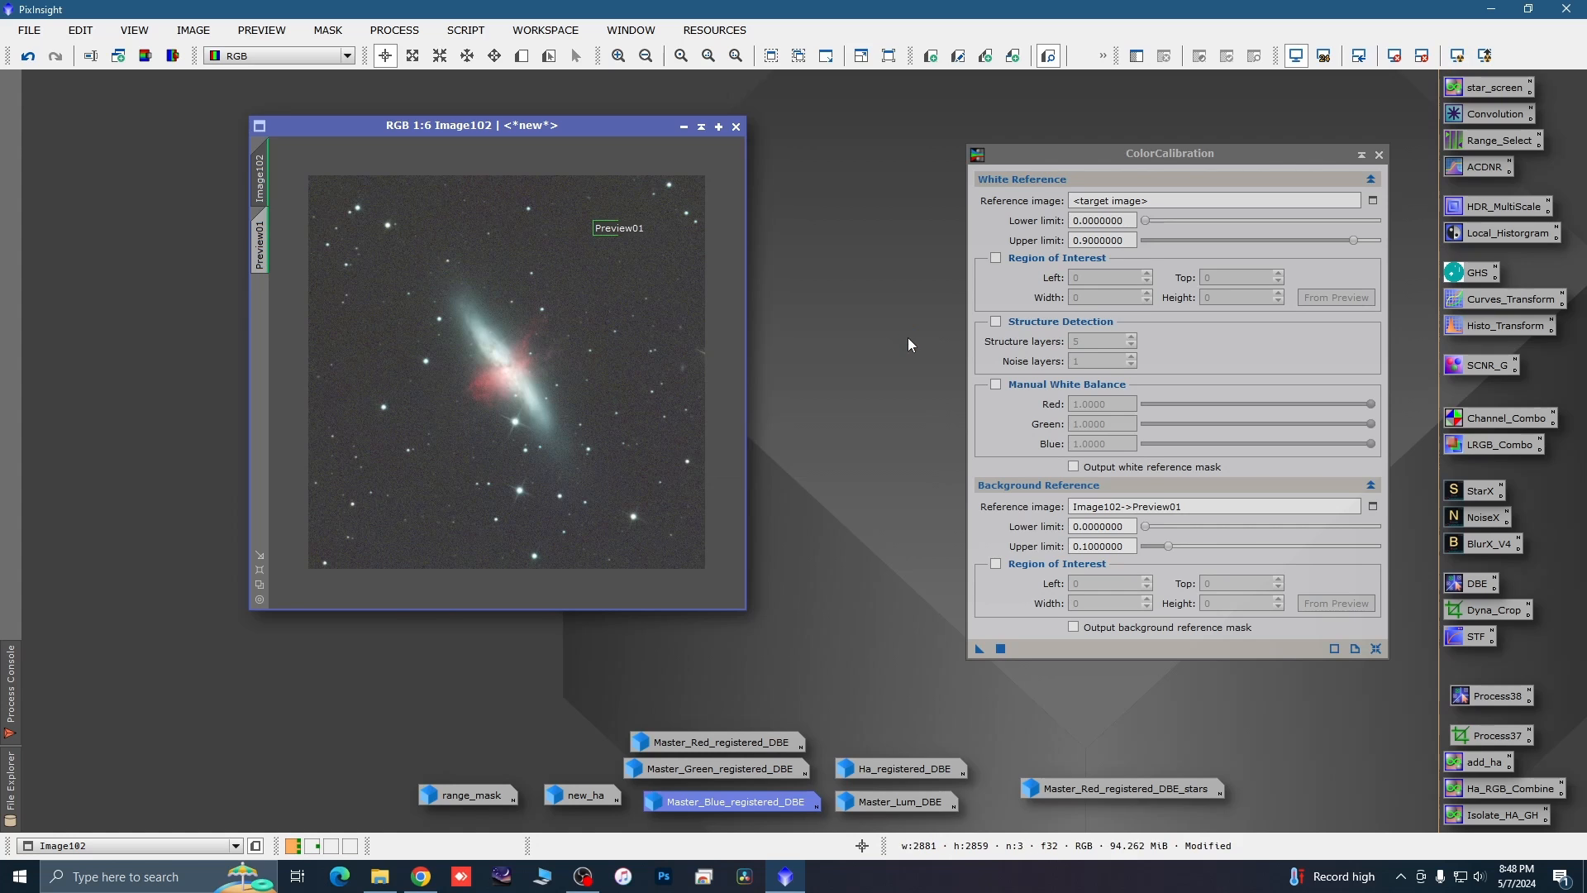
{"action": "left_click", "coordinate": [1378, 155]}
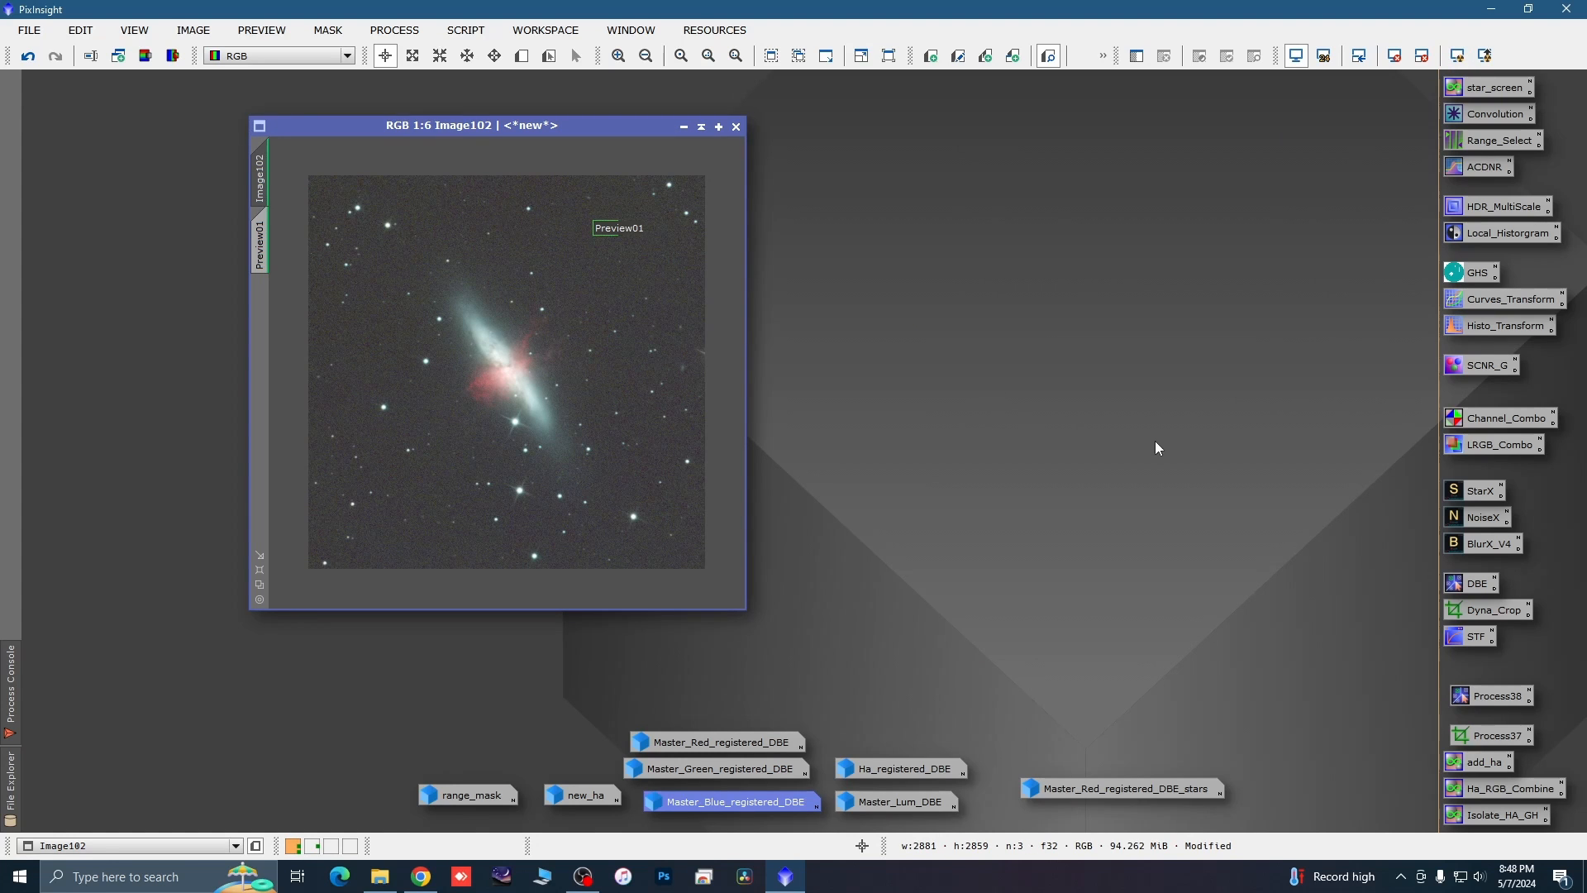
Remove green from the RGB image using SCNR with Average Neutral protection and an amount of 0.86, then close SCNR.
{"action": "double_click", "coordinate": [1480, 362]}
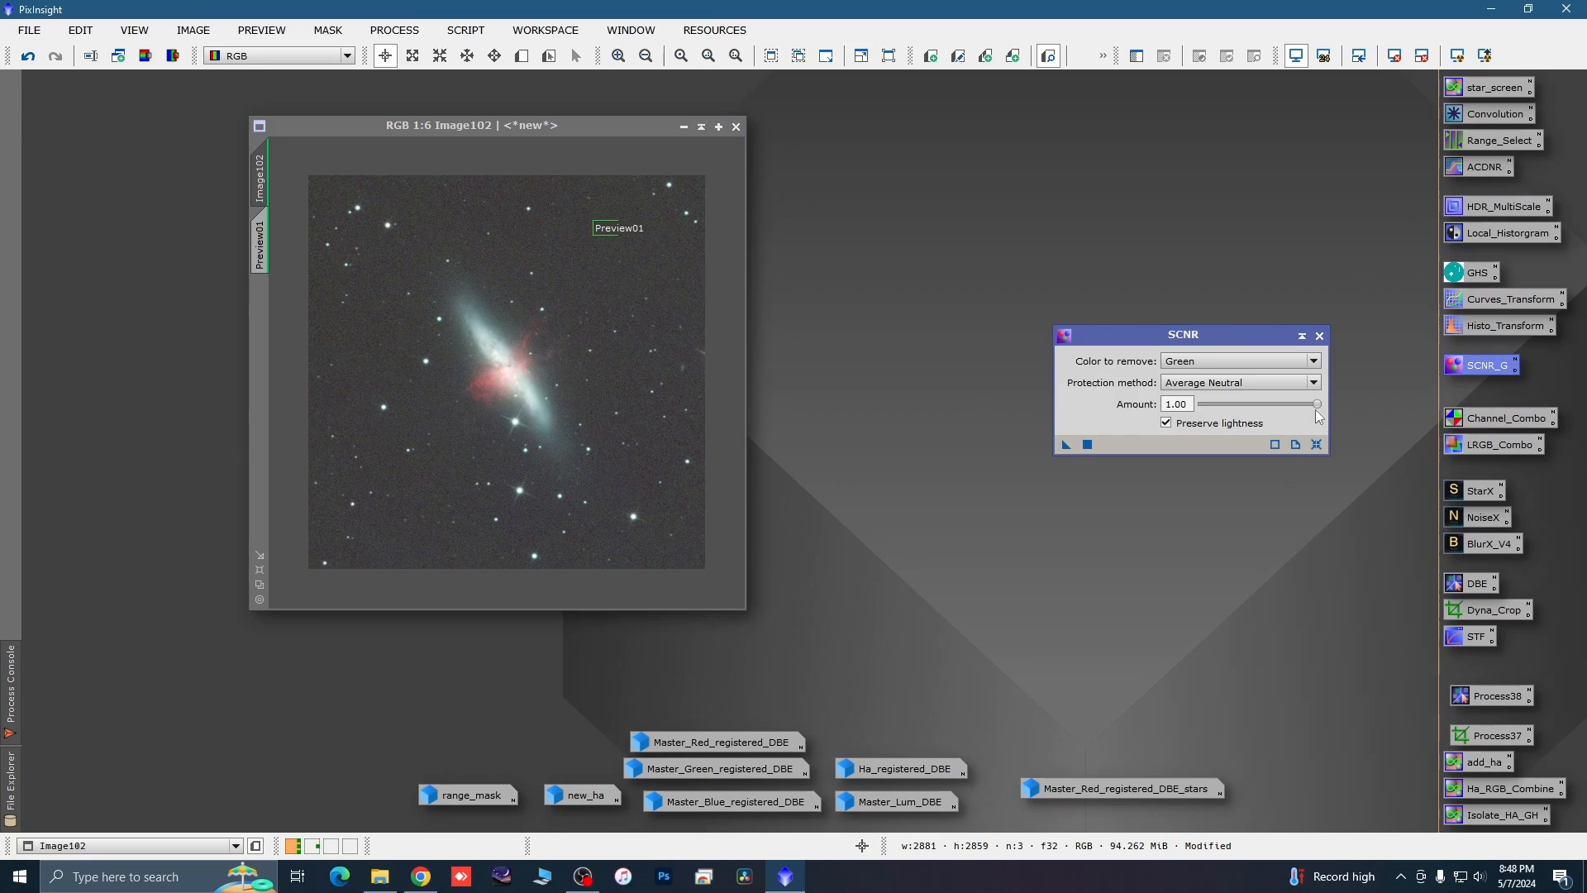
{"action": "left_click_drag", "start_coordinate": [1317, 403], "coordinate": [1301, 404]}
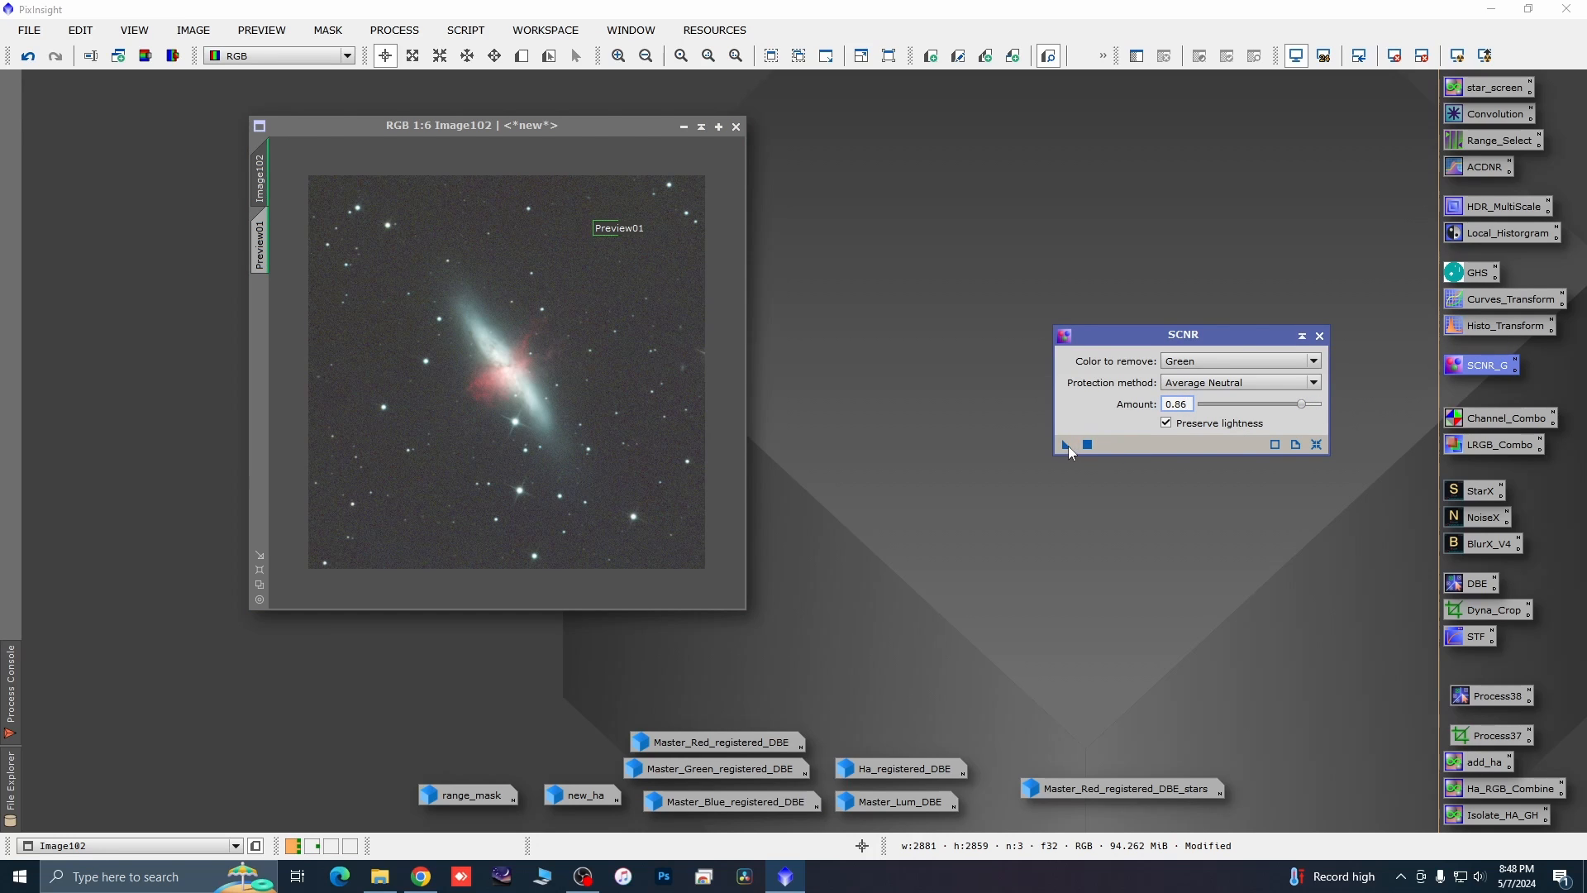
{"action": "left_click_drag", "start_coordinate": [1066, 445], "coordinate": [690, 468]}
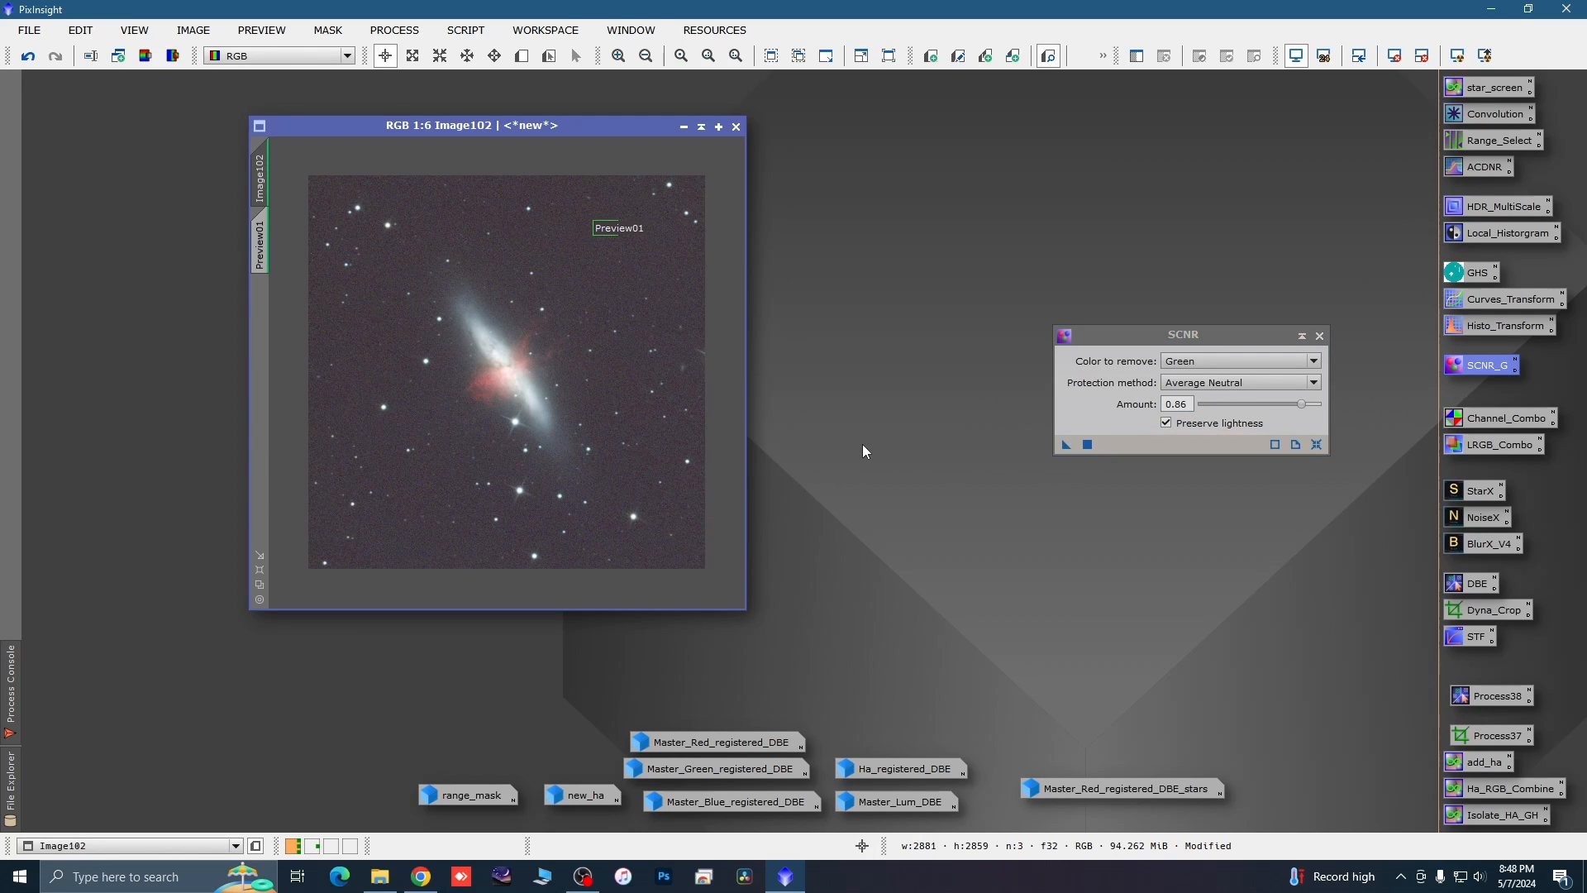
{"action": "left_click", "coordinate": [1319, 335]}
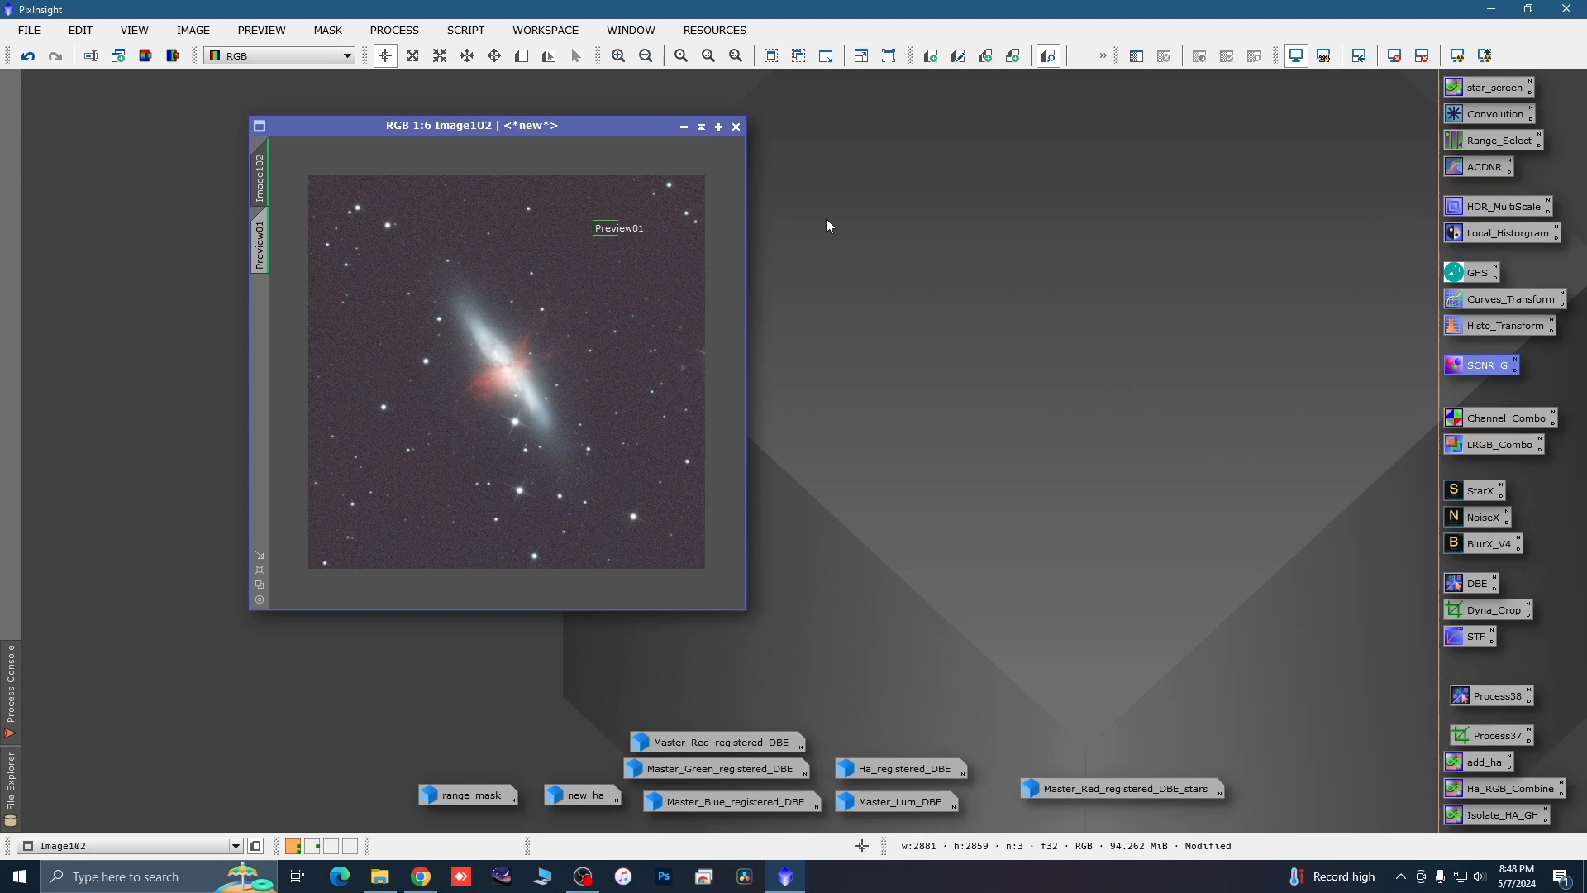
Delete Preview01 from the RGB image and shift the image window slightly aside in the workspace.
{"action": "right_click", "coordinate": [255, 251]}
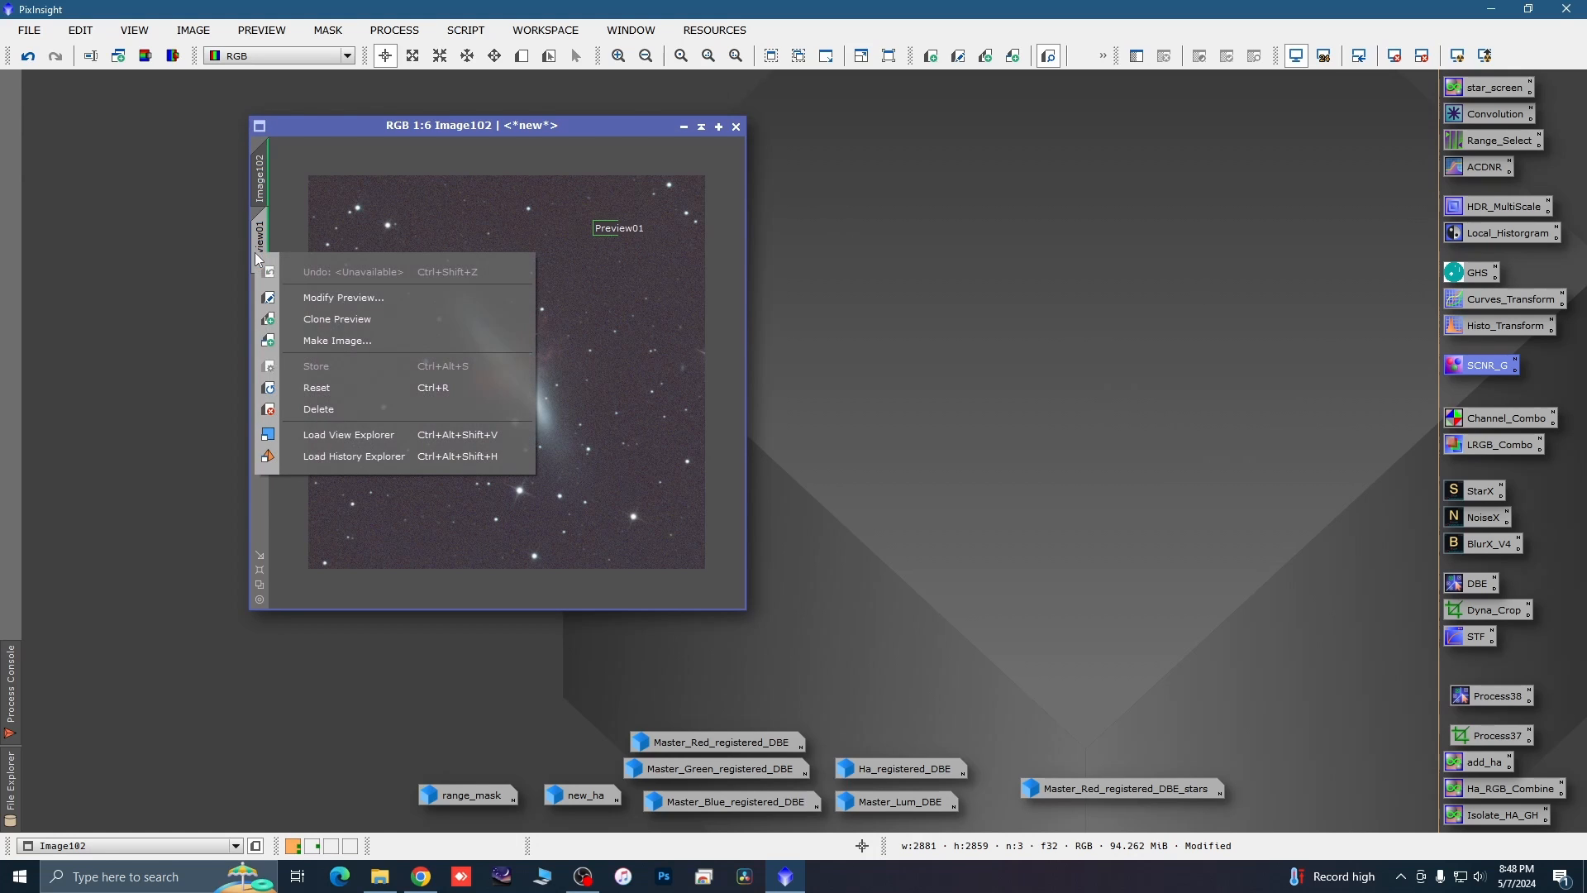
{"action": "left_click", "coordinate": [329, 408]}
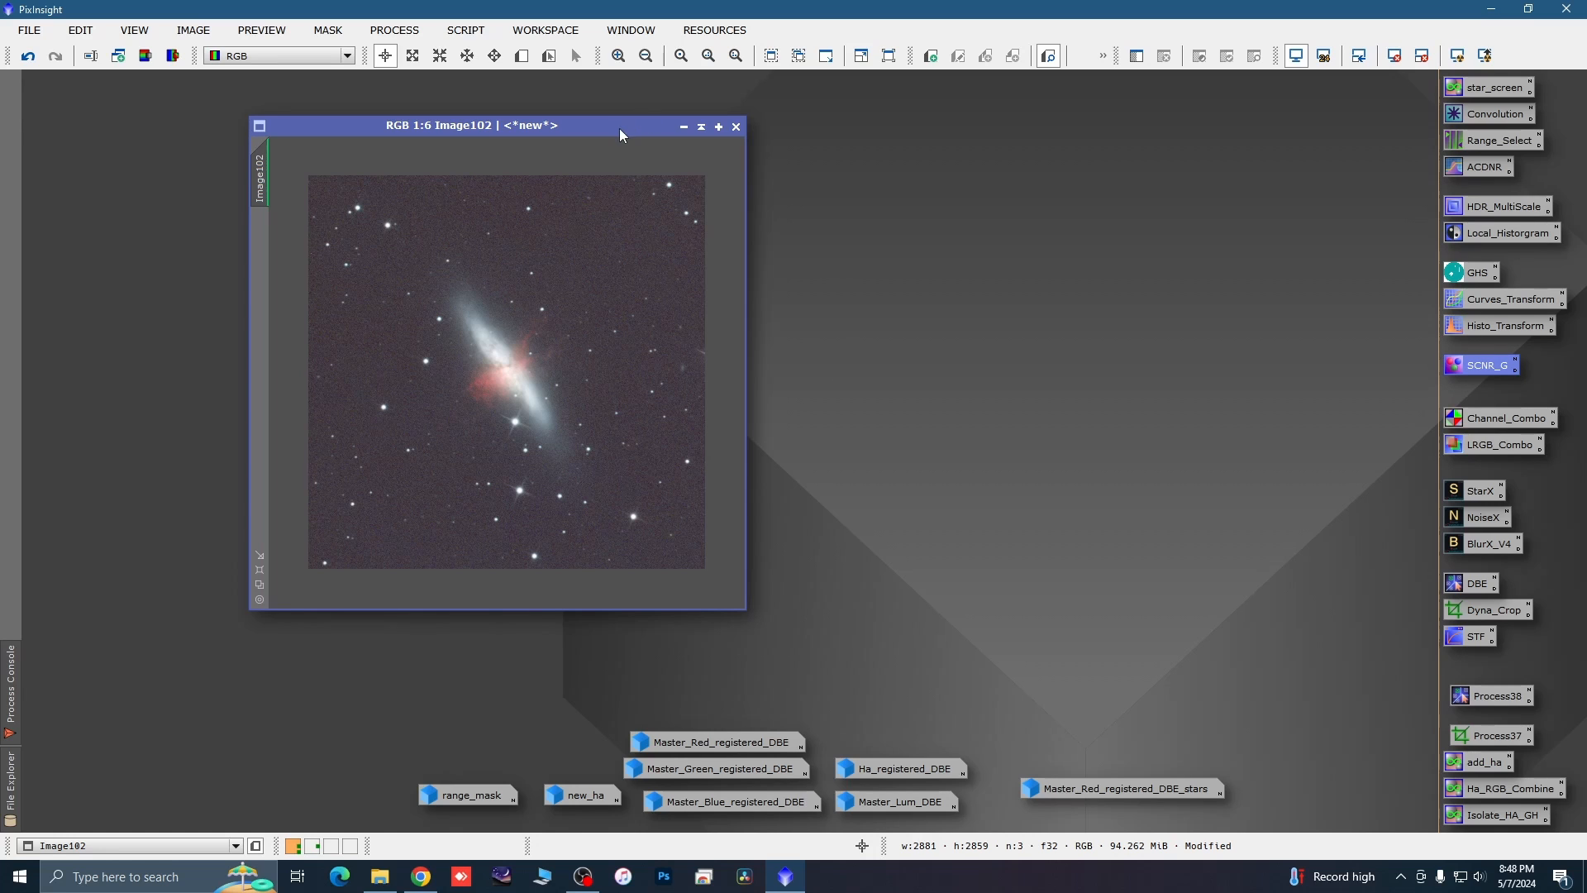
{"action": "left_click_drag", "start_coordinate": [622, 135], "coordinate": [560, 130]}
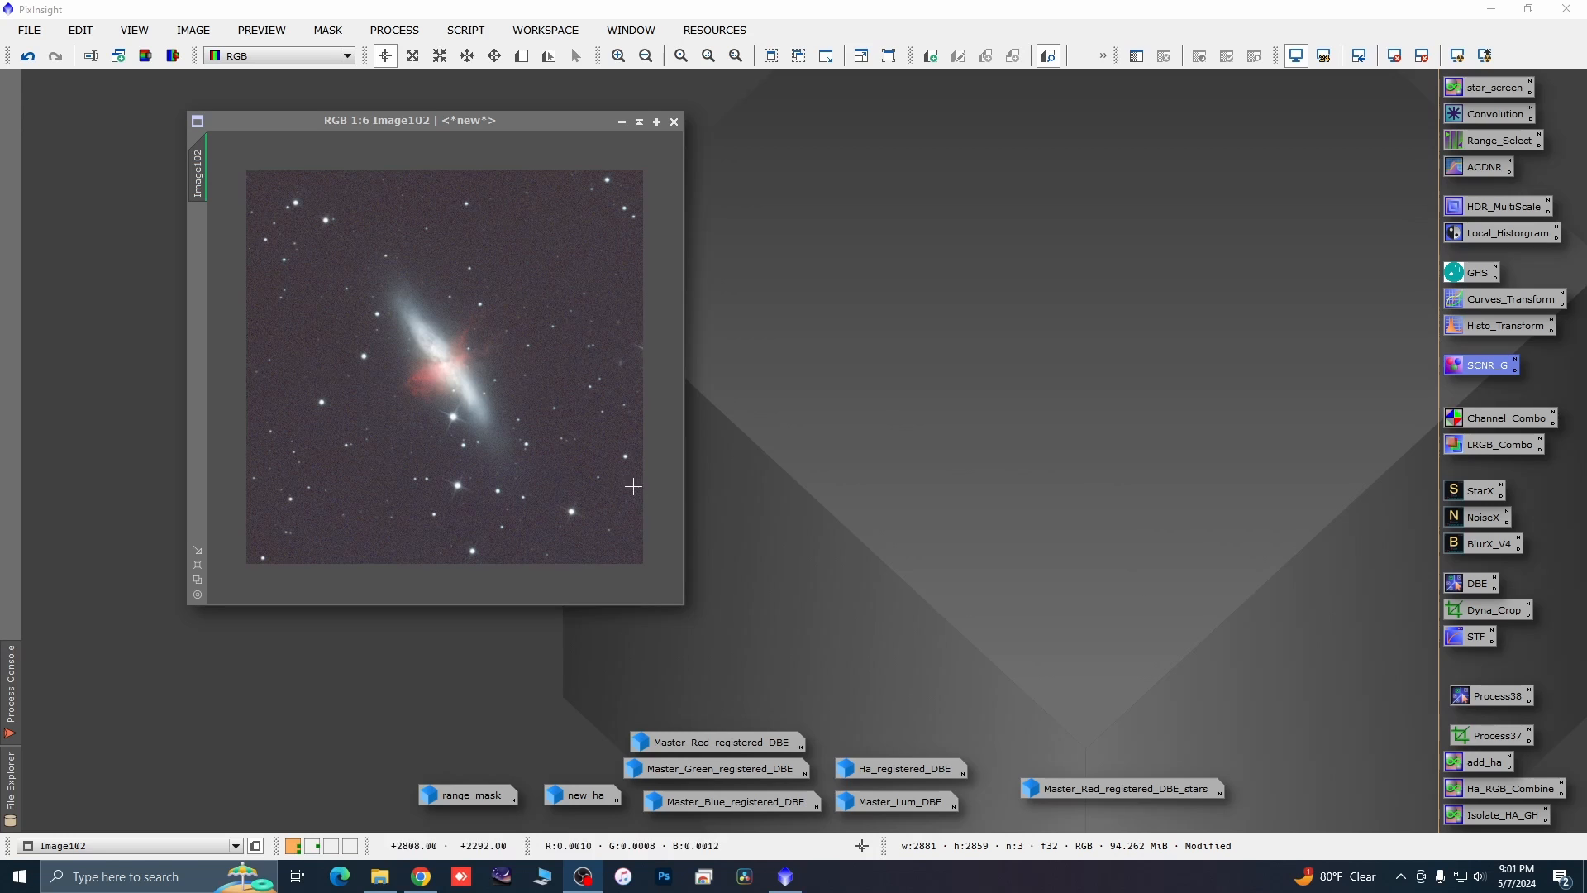
{"action": "left_click", "coordinate": [305, 124]}
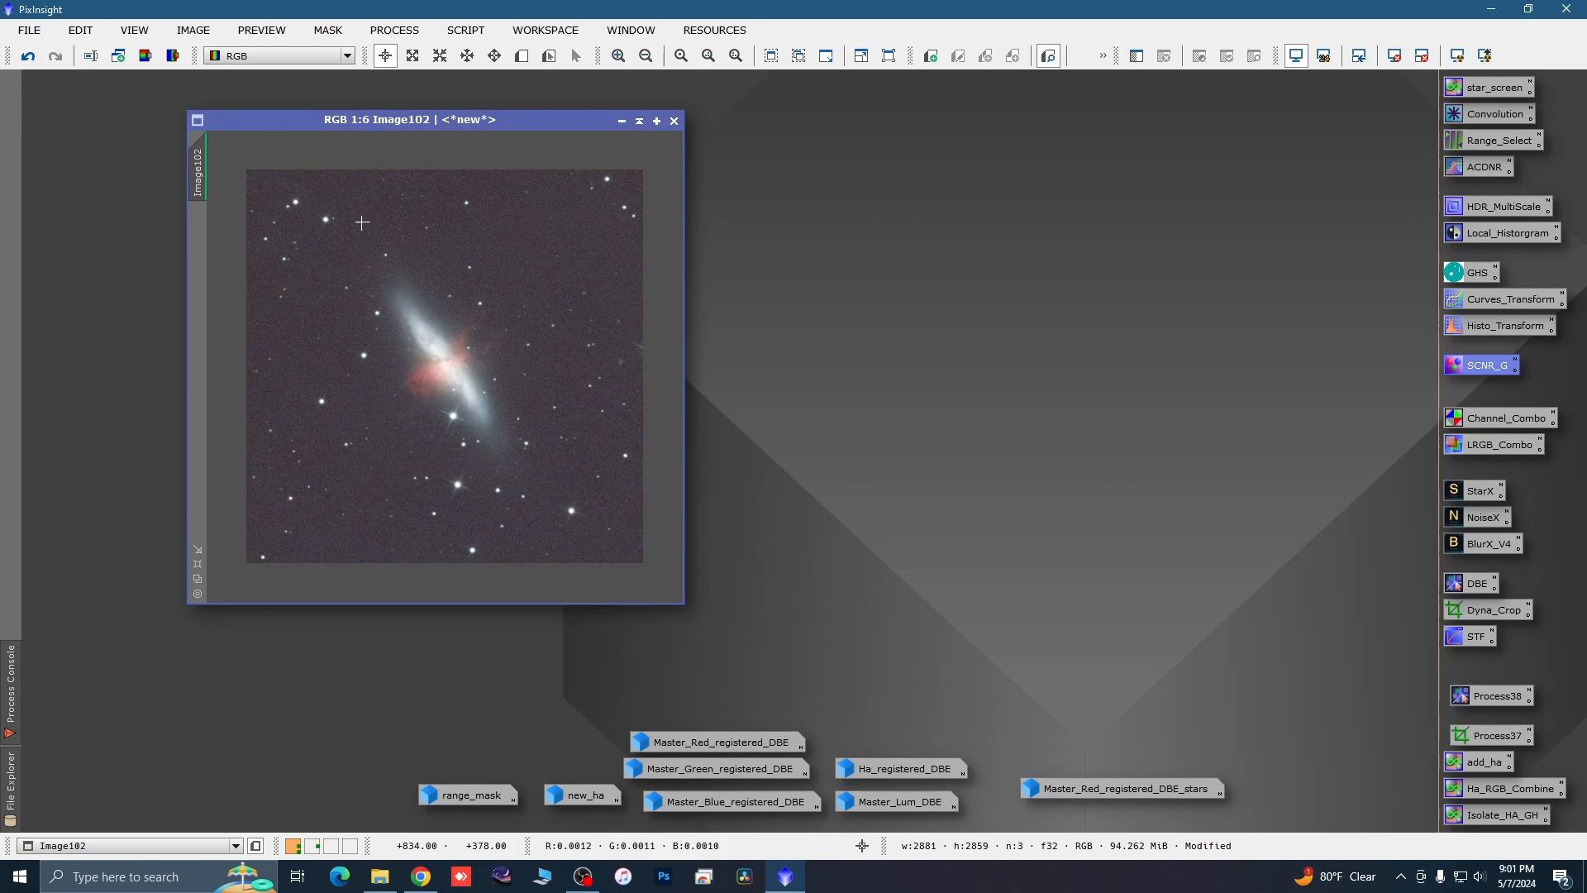
Apply BlurXTerminator to the RGB image with Correct Only enabled, and check the corrected stars.
{"action": "left_click", "coordinate": [1460, 547]}
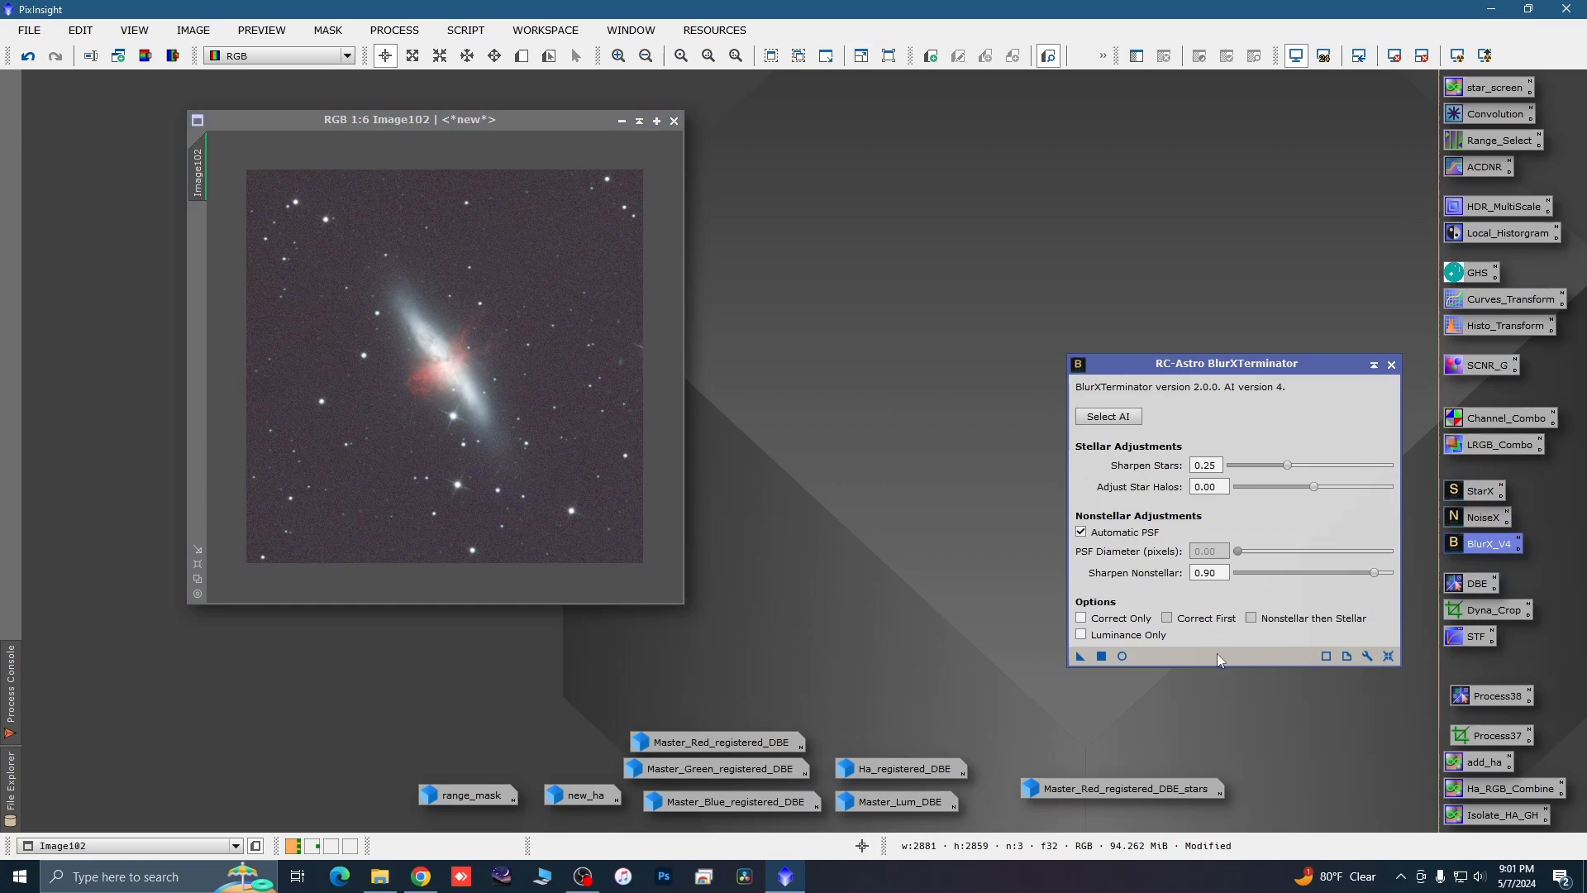
{"action": "left_click", "coordinate": [1086, 624]}
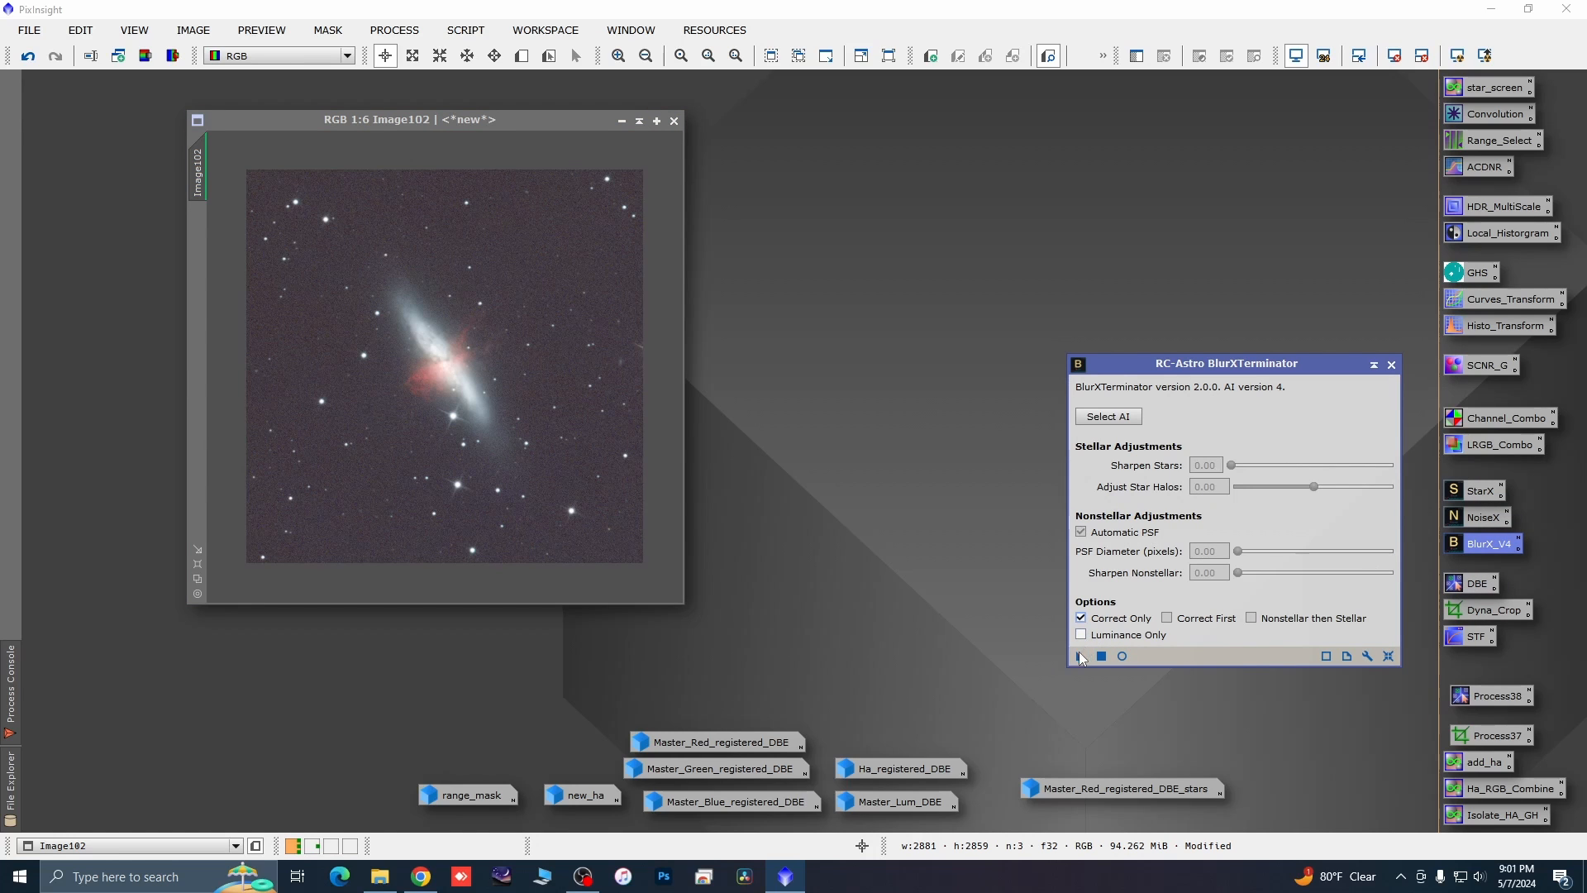
{"action": "left_click_drag", "start_coordinate": [1080, 657], "coordinate": [578, 525]}
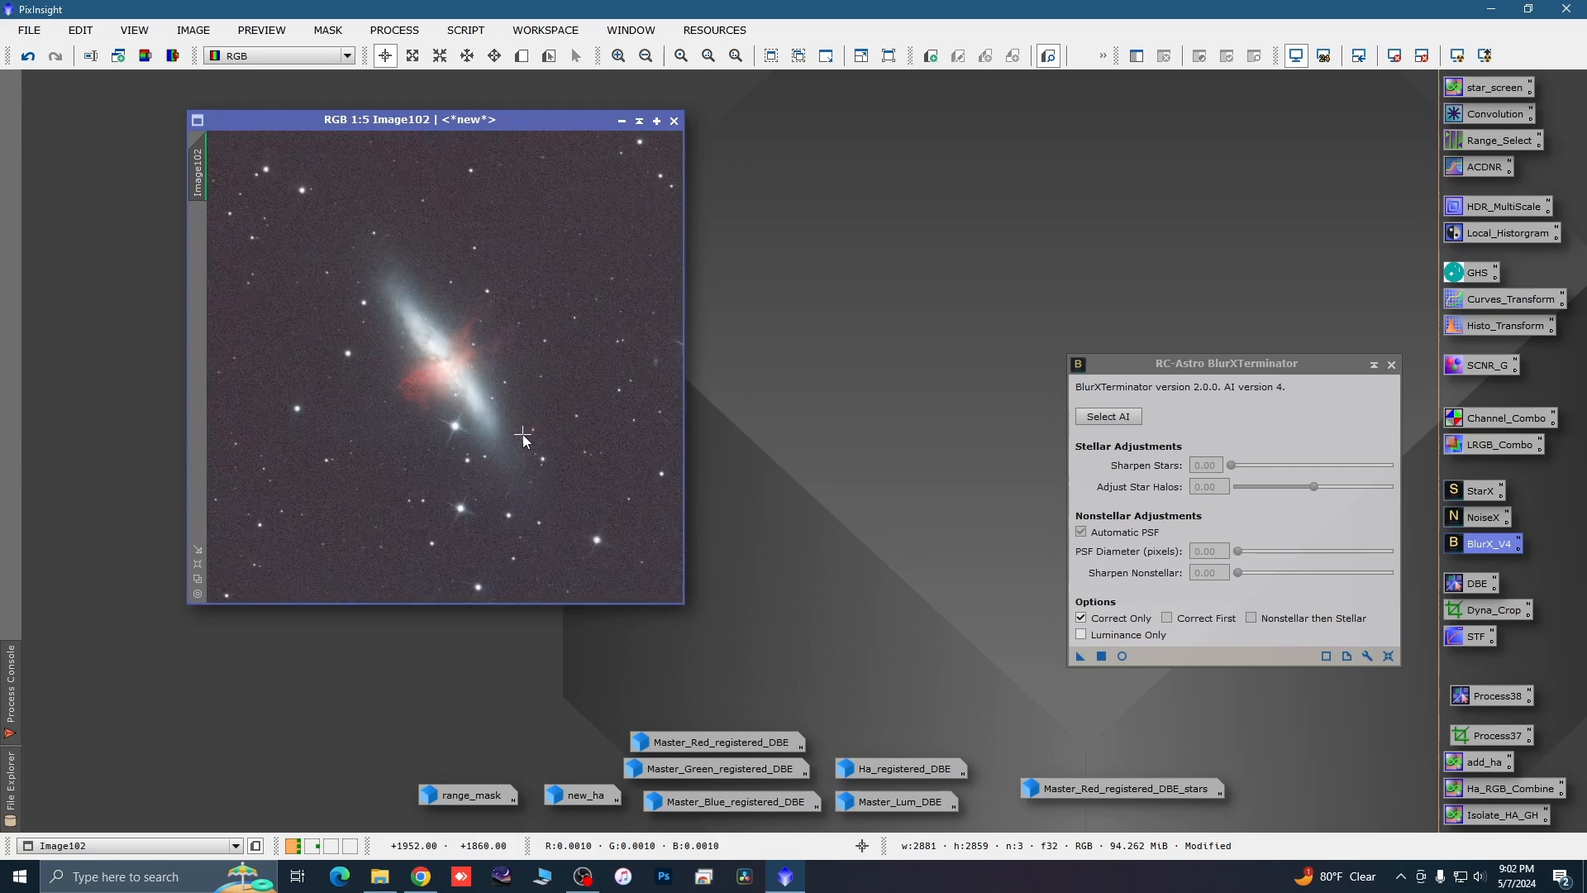
{"action": "scroll", "coordinate": [523, 428], "scroll_direction": "down", "scroll_amount": 3}
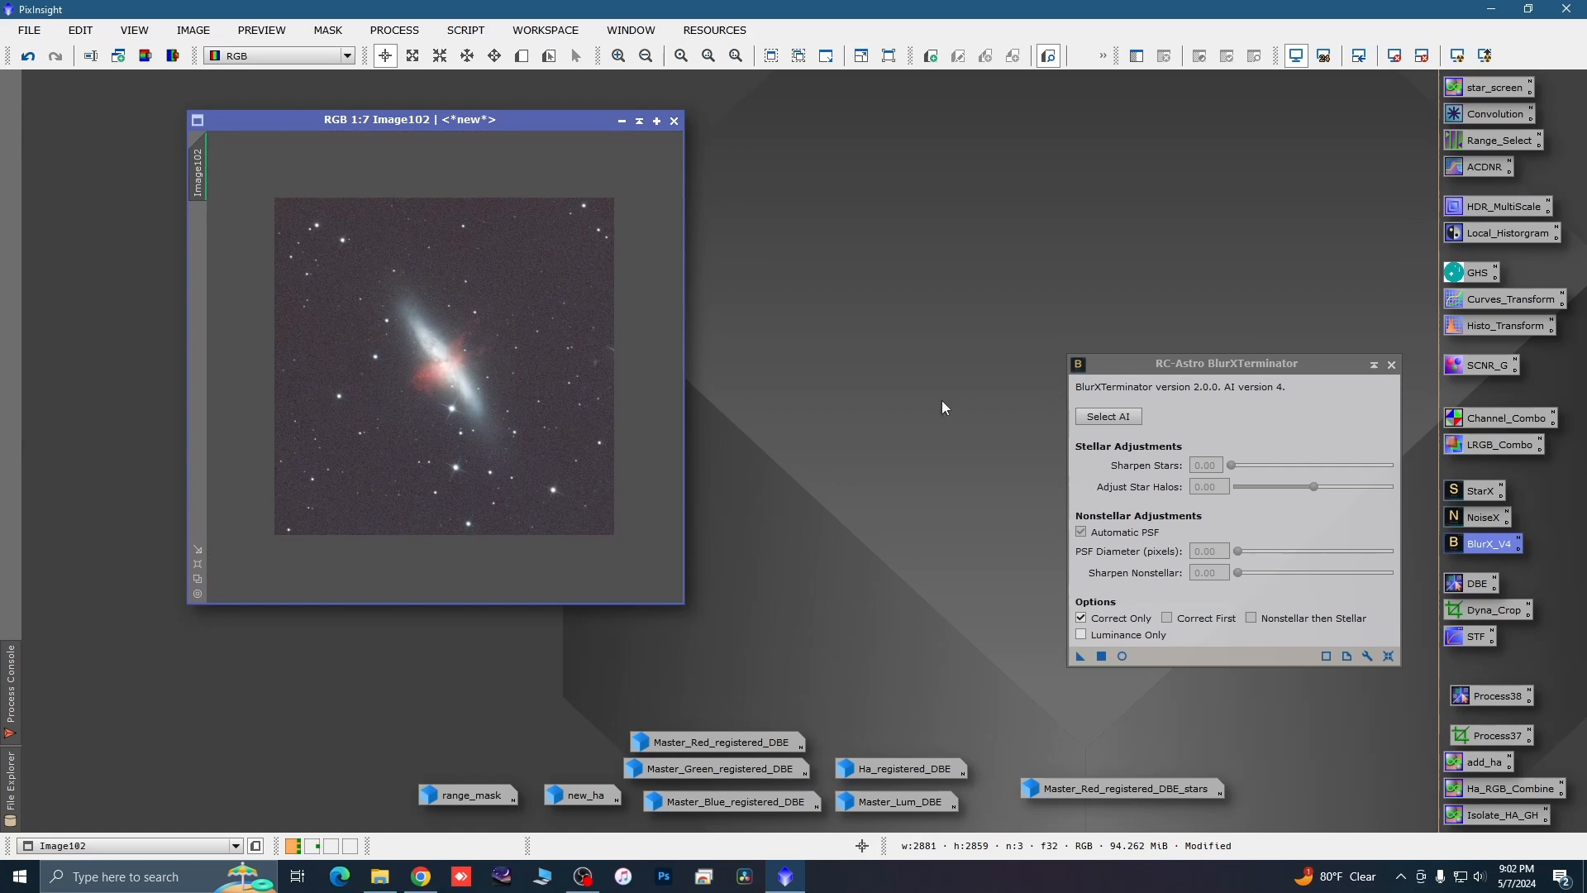
Reduce noise in the RGB image using NoiseXTerminator with Denoise 0.49 and Detail 0.15, and close the process window.
{"action": "left_click", "coordinate": [1393, 365]}
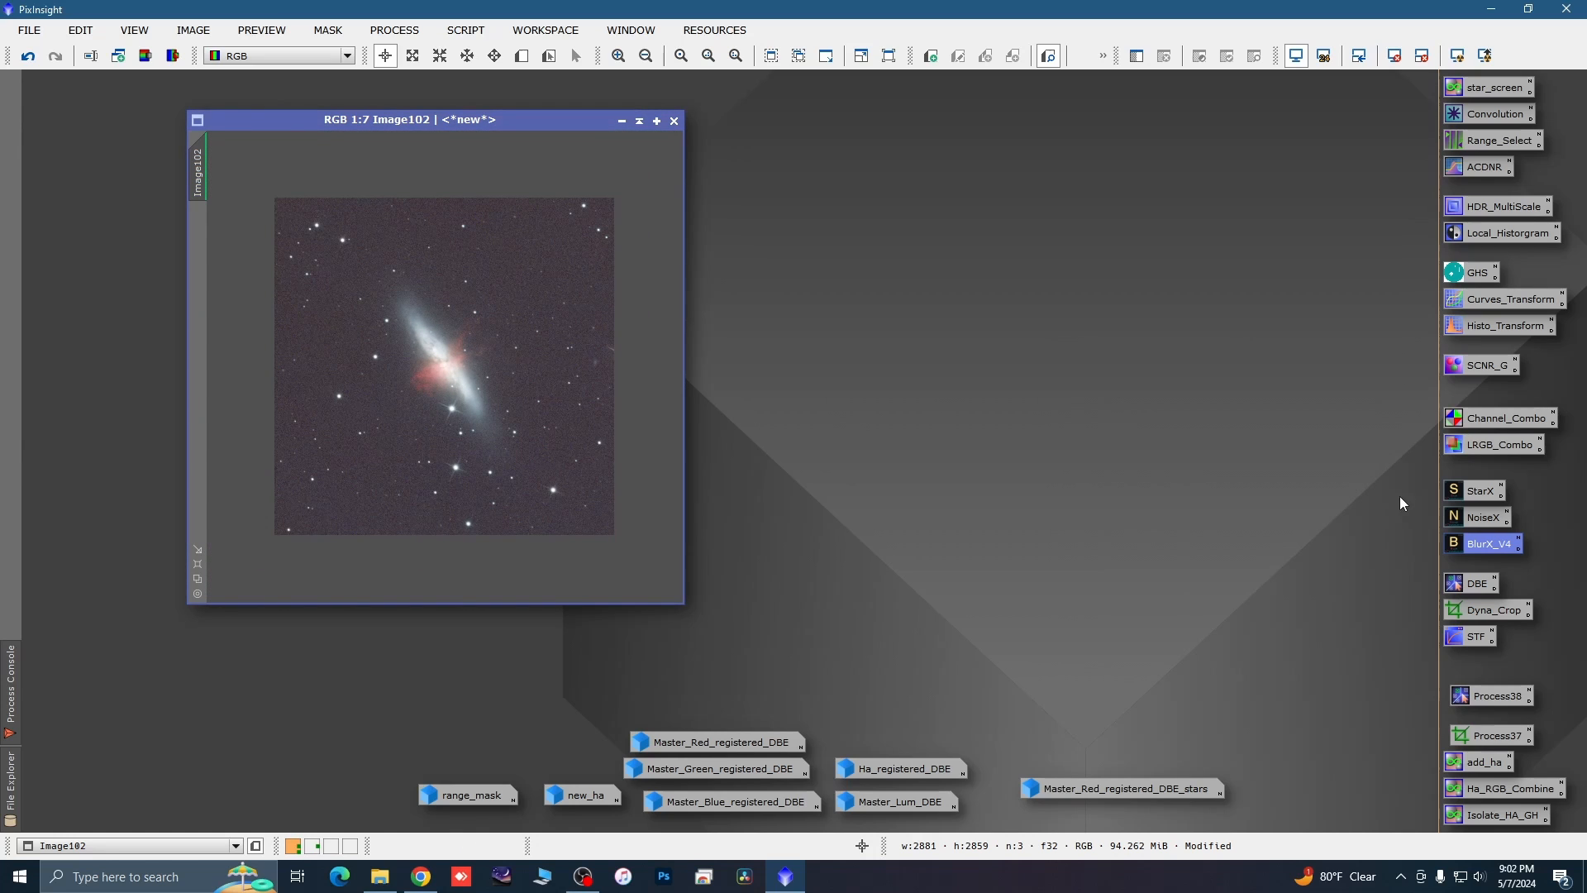
{"action": "double_click", "coordinate": [1475, 519]}
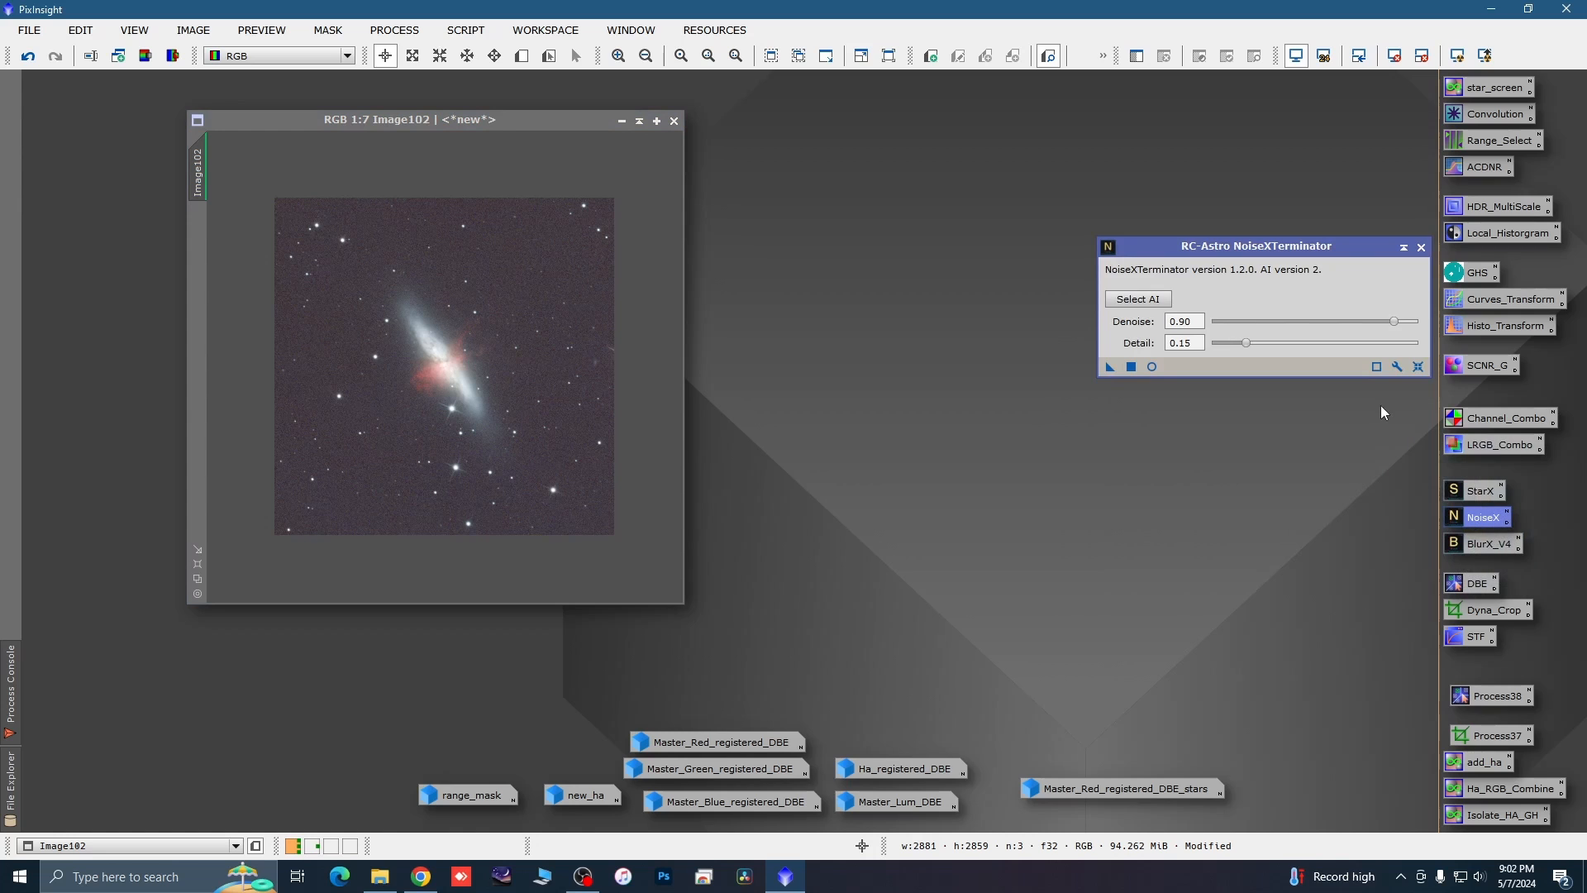
{"action": "left_click_drag", "start_coordinate": [1394, 322], "coordinate": [1312, 324]}
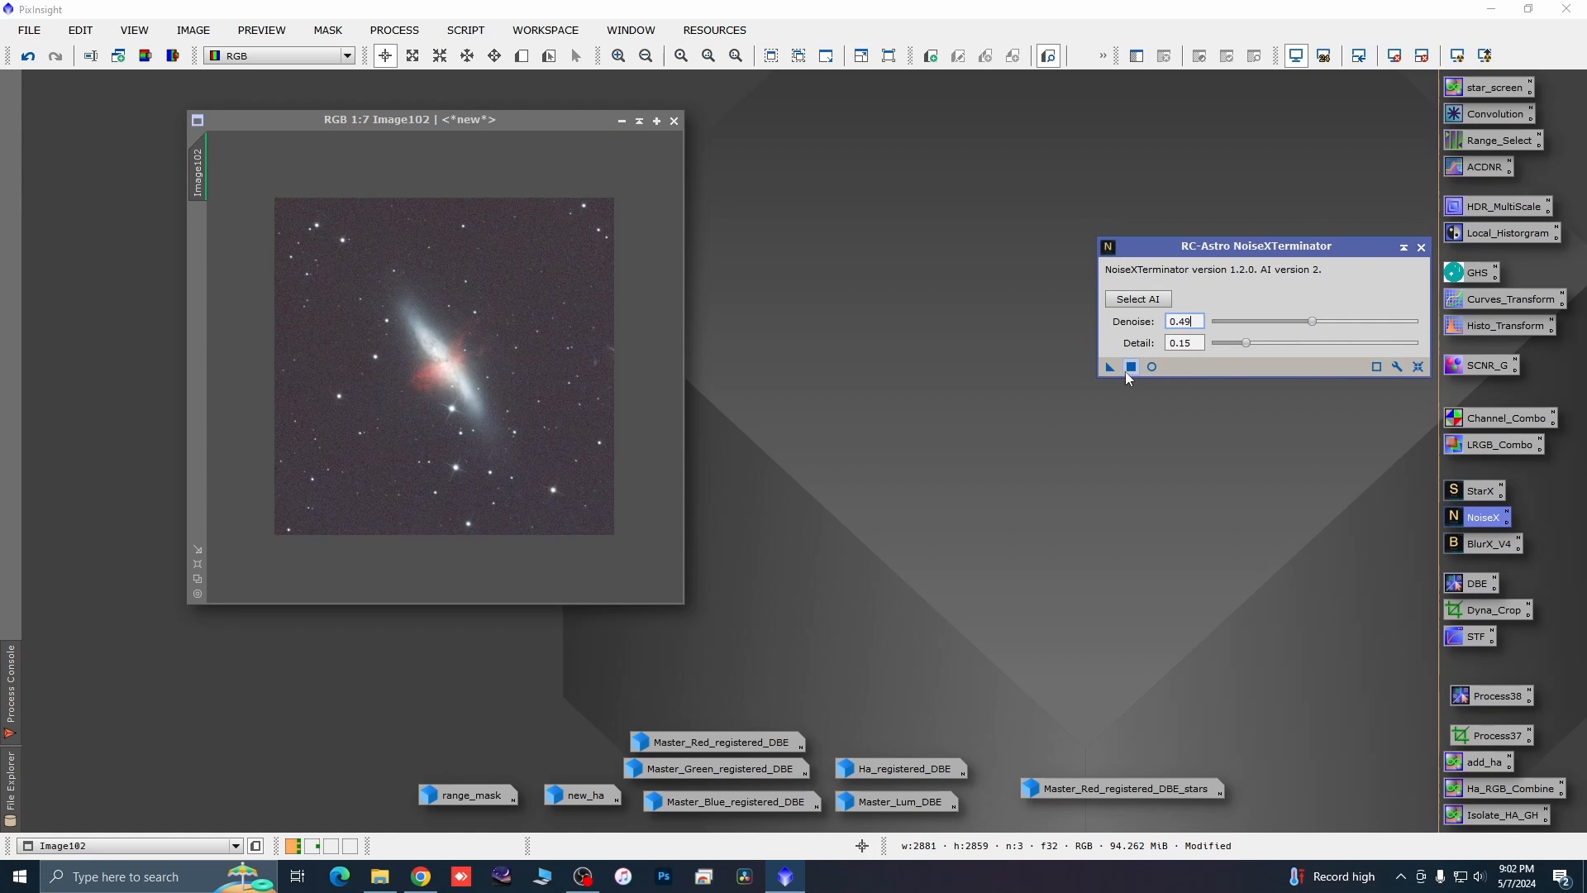
{"action": "left_click_drag", "start_coordinate": [1109, 369], "coordinate": [612, 393]}
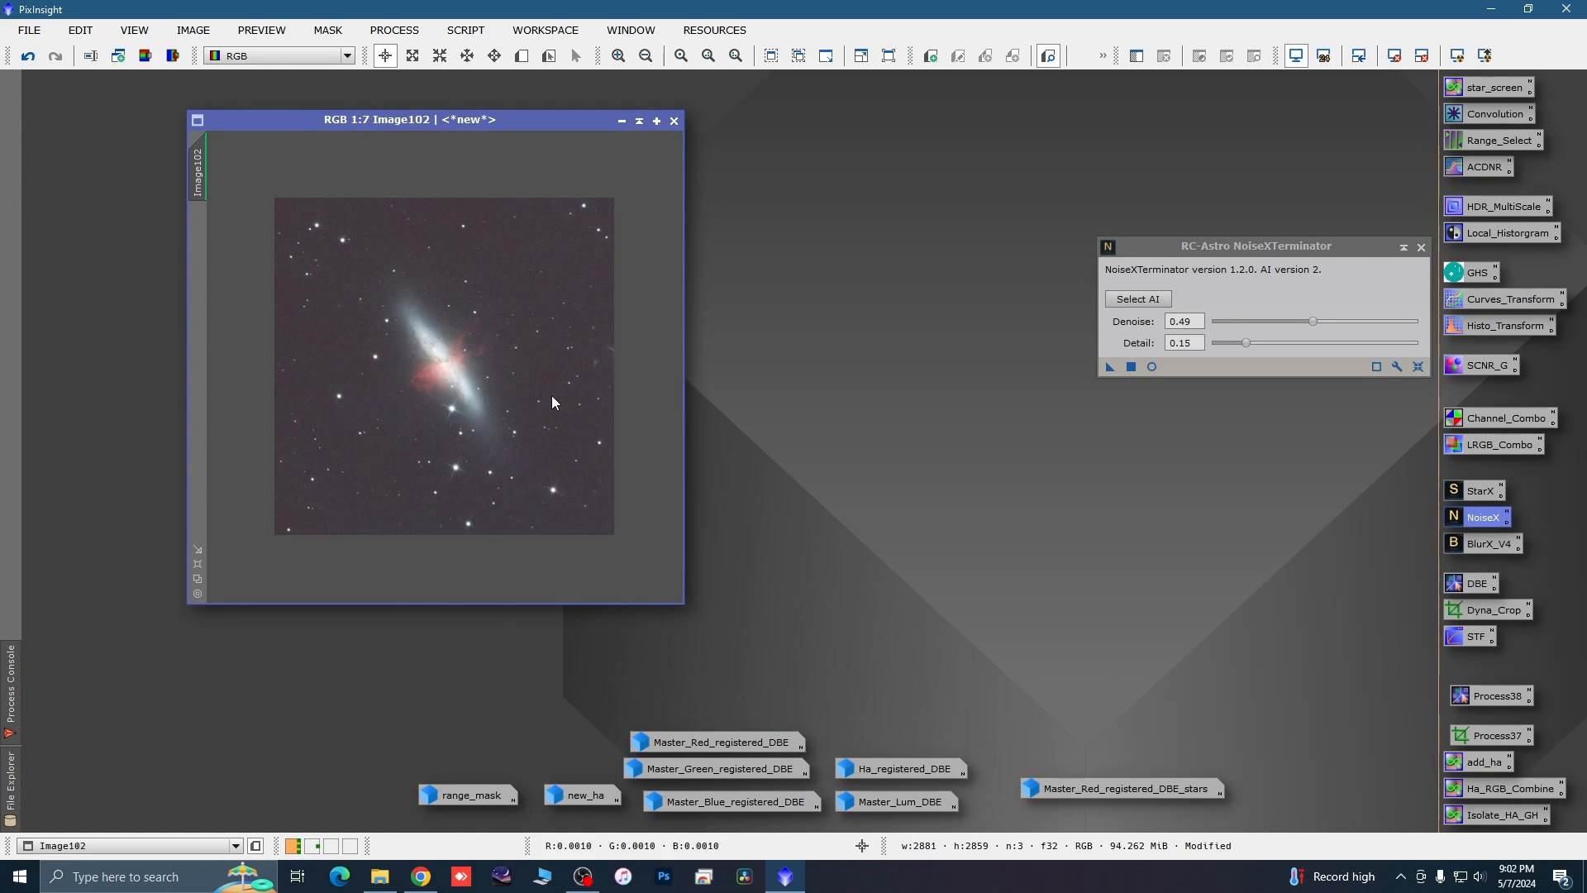
{"action": "left_click", "coordinate": [1421, 247]}
Shift the RGB image window aside in the workspace and remove the display auto-stretch from the image.
{"action": "left_click_drag", "start_coordinate": [518, 124], "coordinate": [441, 132]}
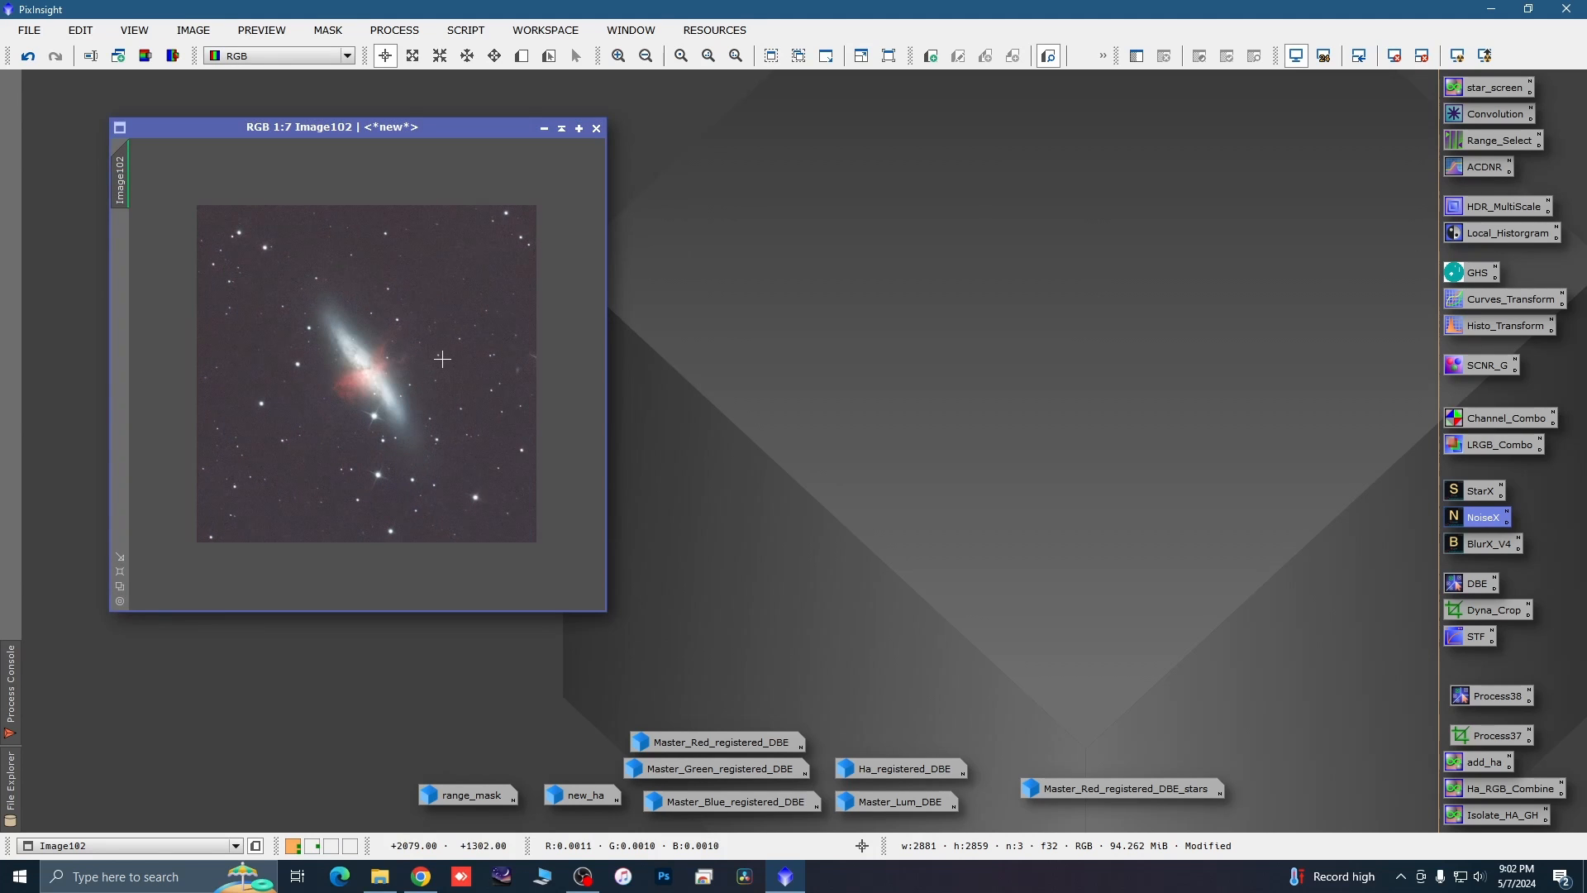
{"action": "key", "text": "ctrl+F12"}
{"action": "left_click_drag", "start_coordinate": [410, 128], "coordinate": [378, 135]}
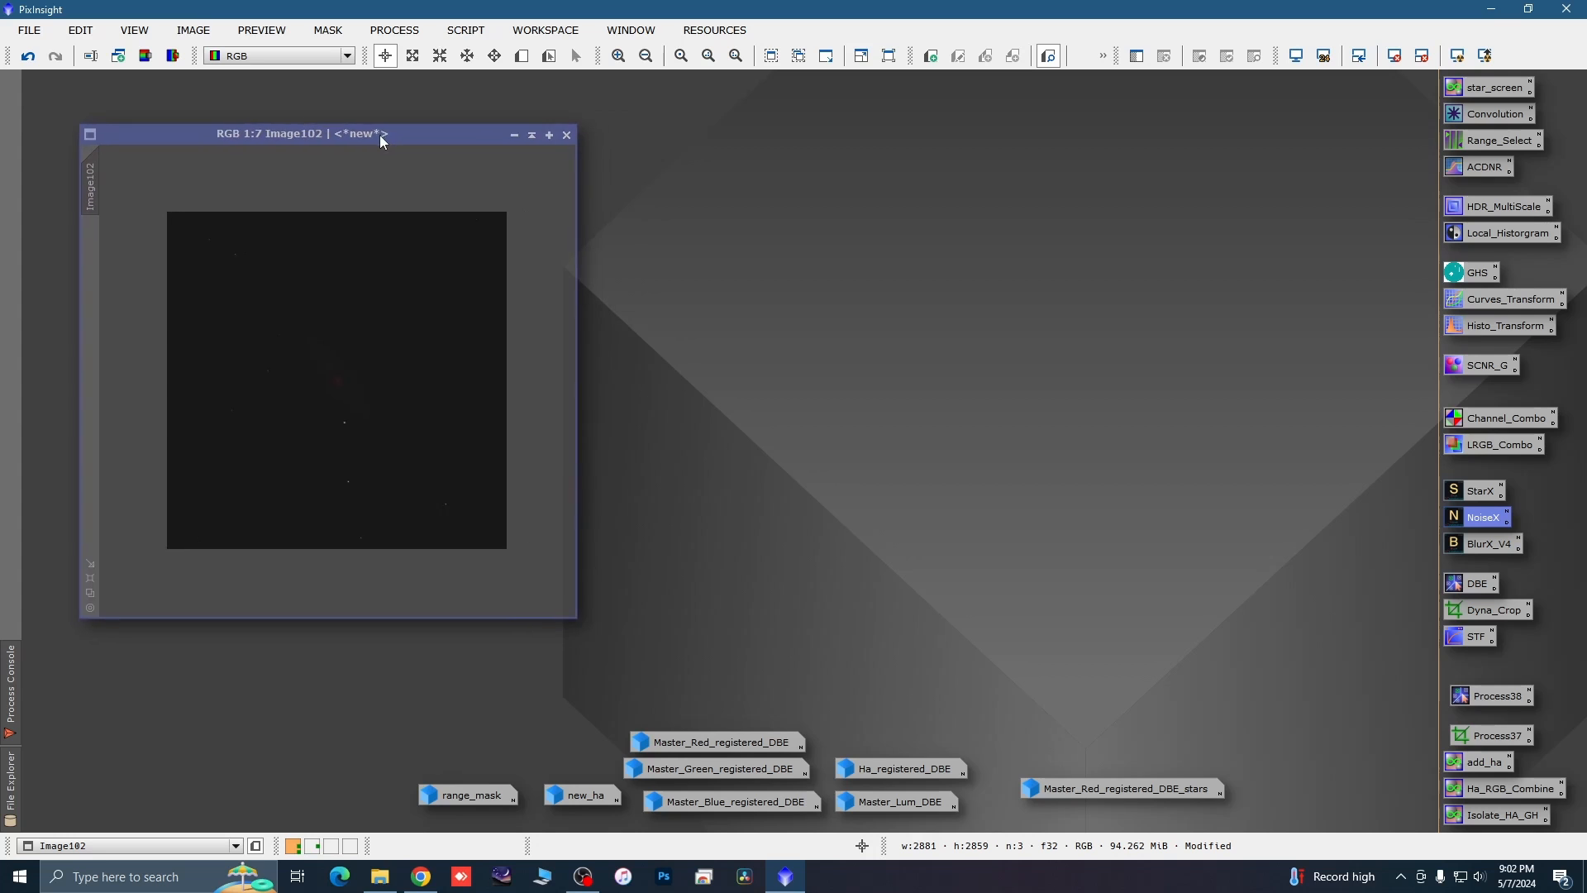
{"action": "scroll", "coordinate": [367, 326], "scroll_direction": "up", "scroll_amount": 1}
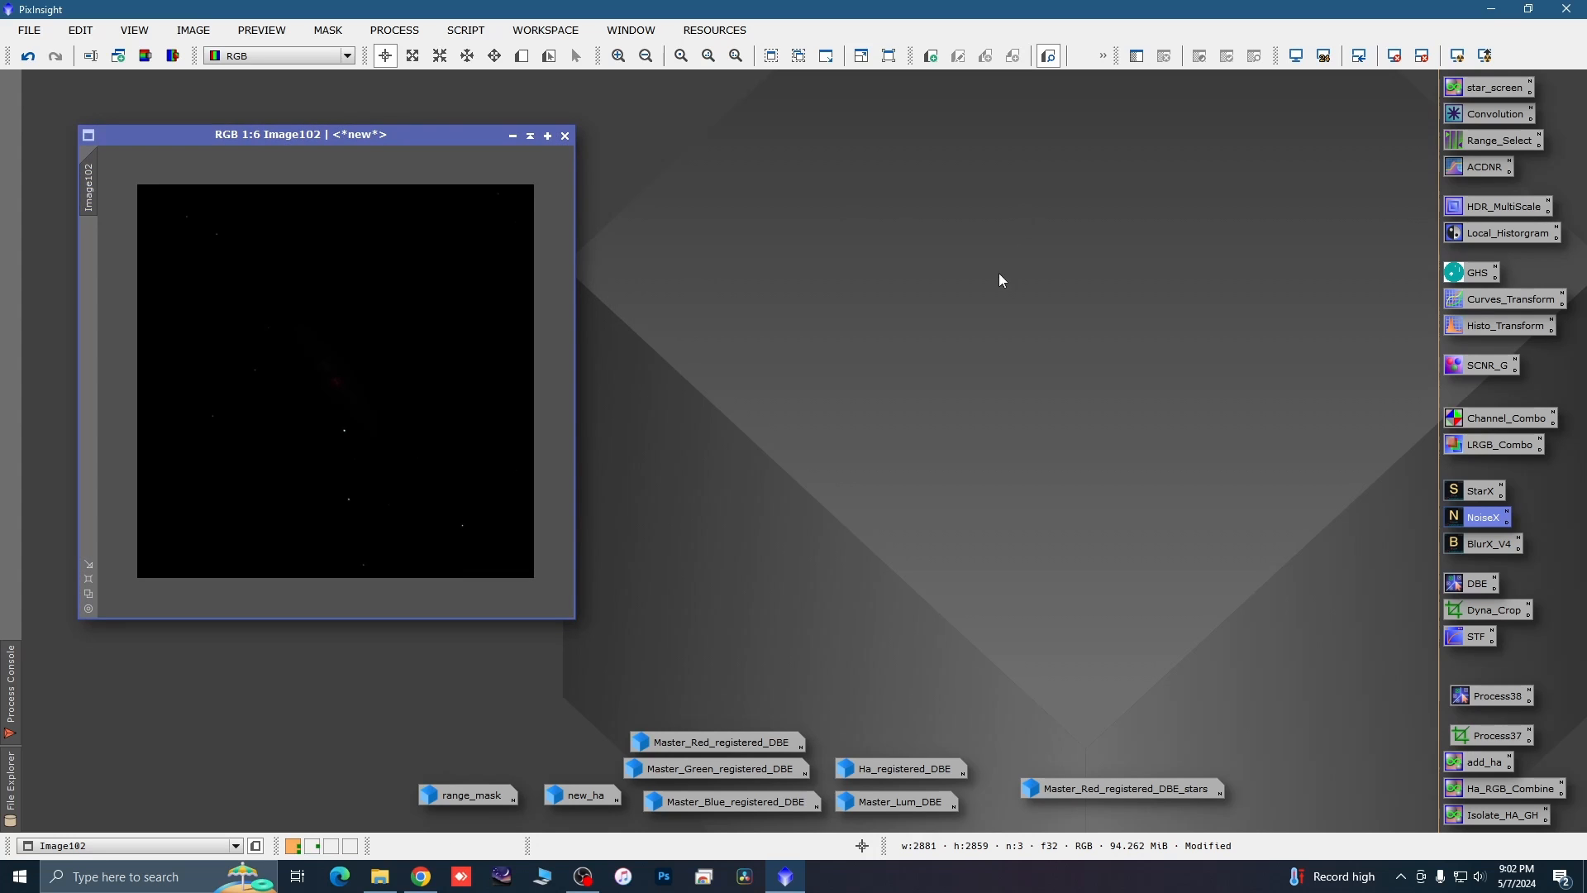
Apply a Linear transformation in GeneralizedHyperbolicStretch with real-time preview, using blackpoint 0.000632 picked just before the histogram peak, and reset the parameters.
{"action": "double_click", "coordinate": [1461, 279]}
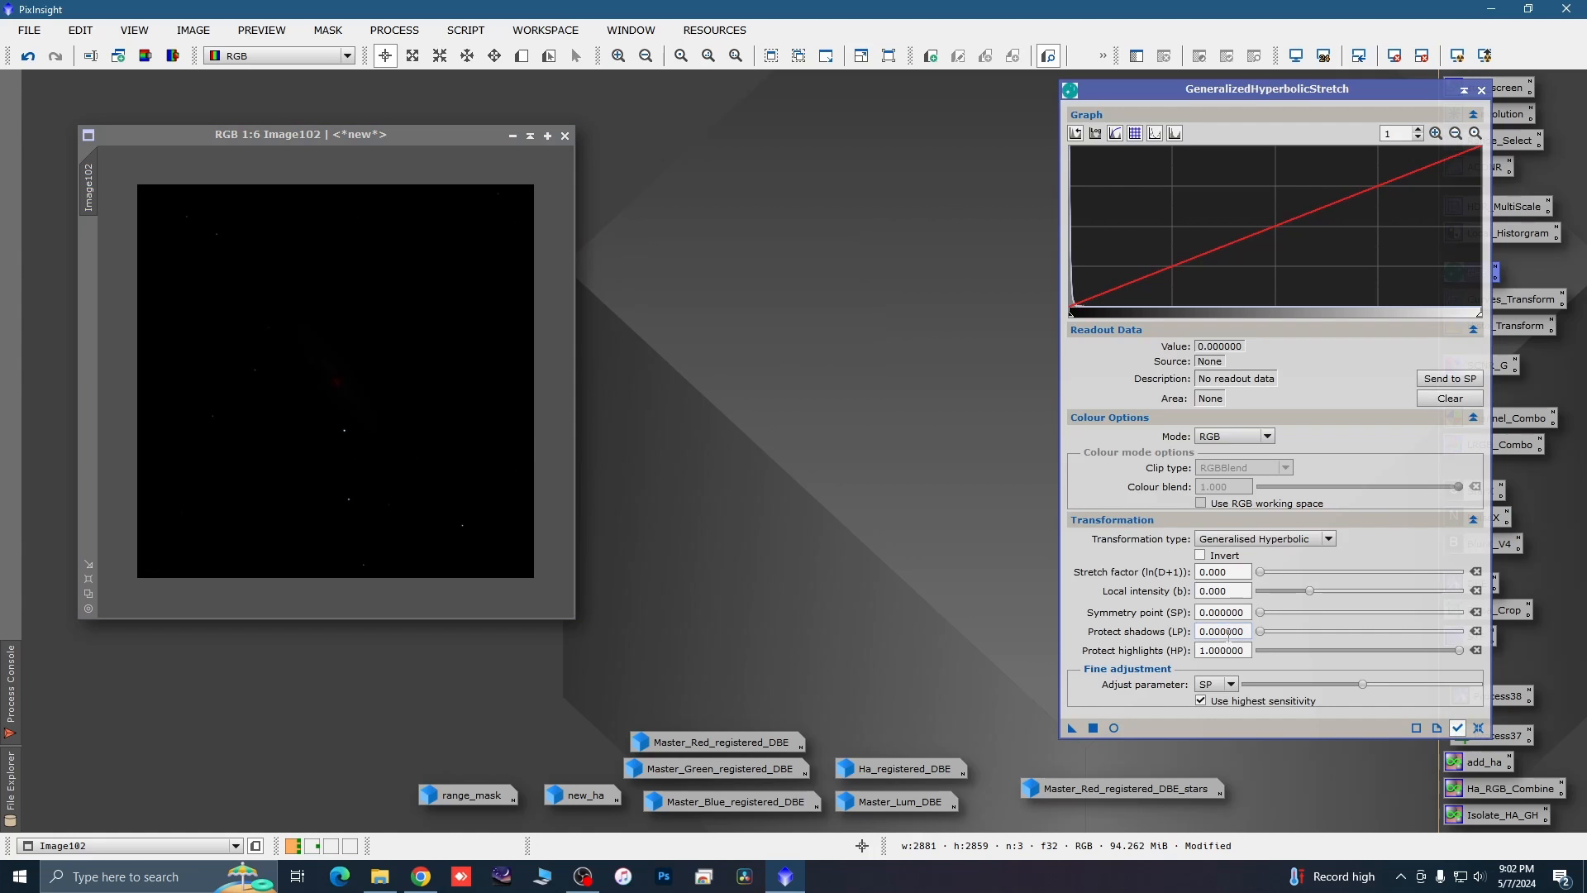
{"action": "left_click", "coordinate": [1114, 727]}
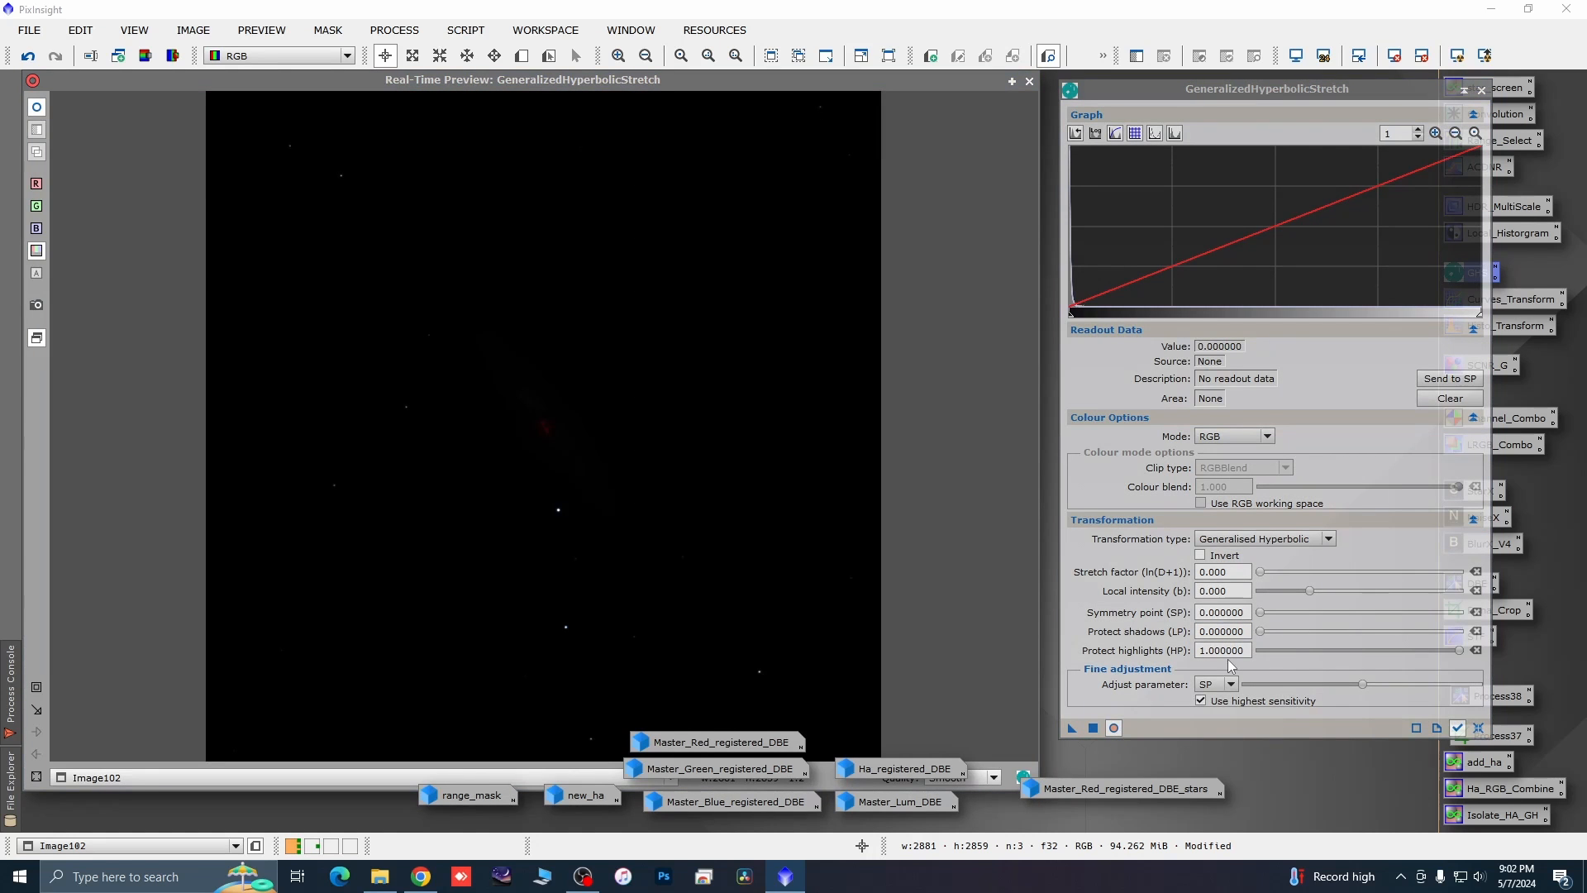
{"action": "mouse_move", "coordinate": [1315, 584]}
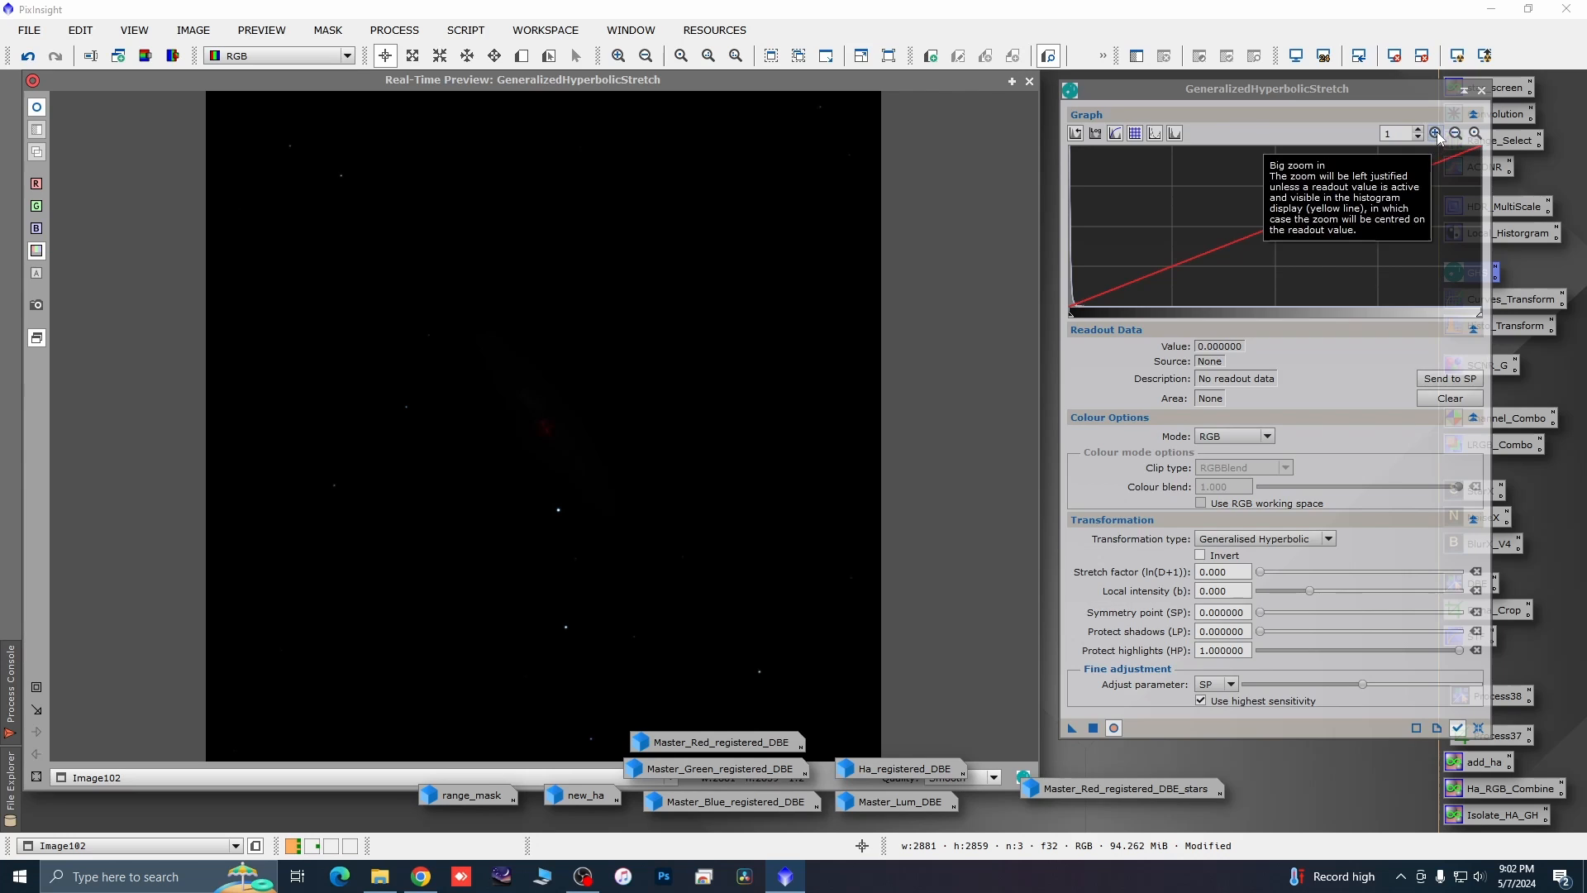
{"action": "left_click", "coordinate": [1435, 134]}
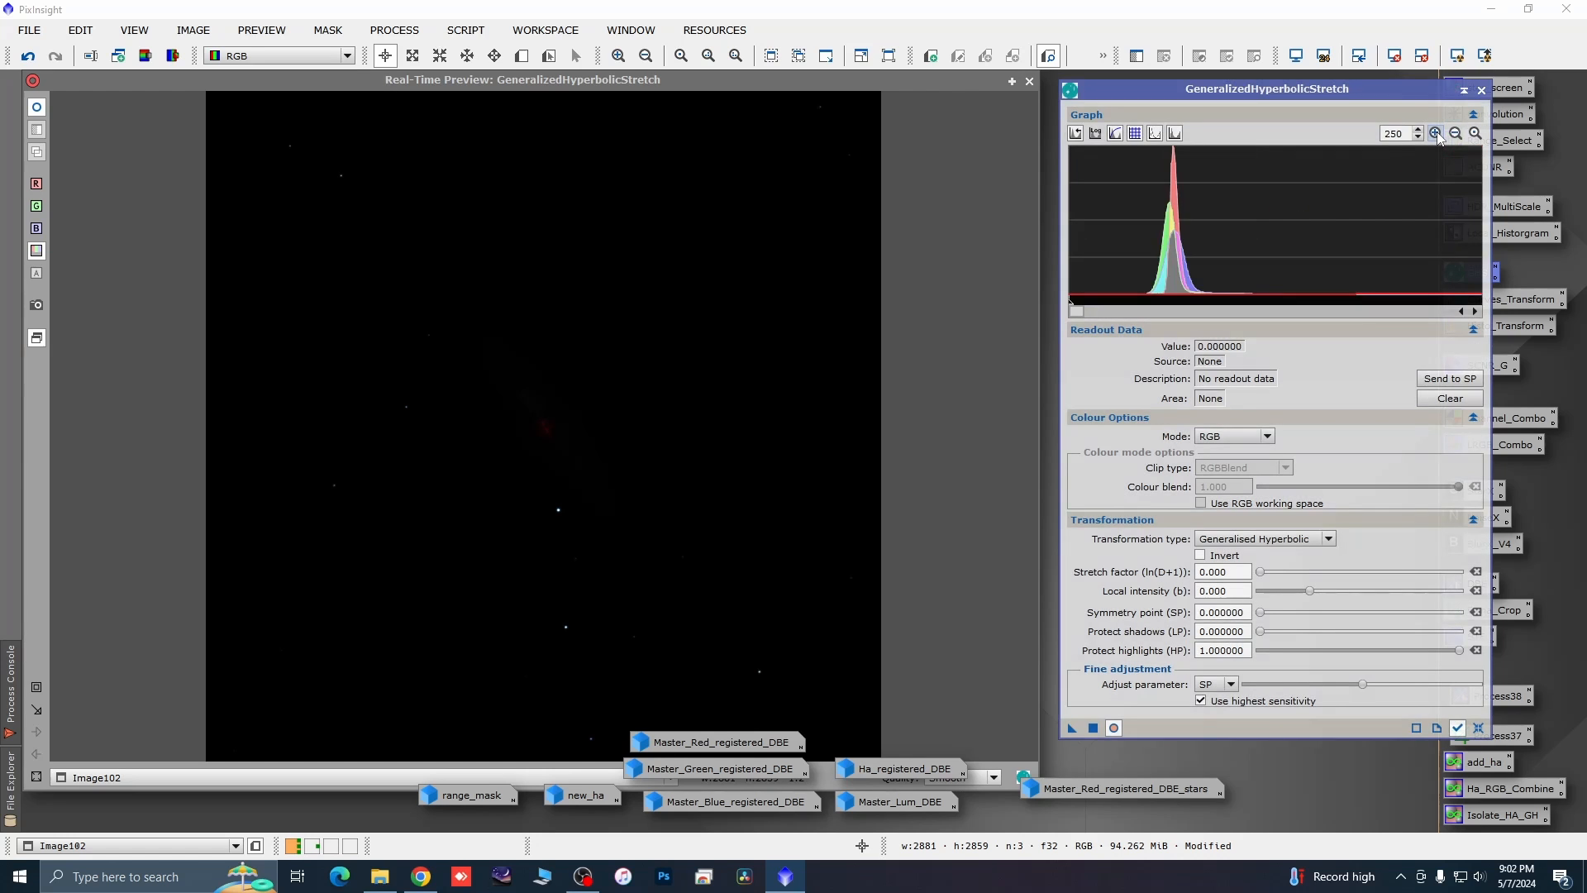
{"action": "left_click", "coordinate": [1134, 246]}
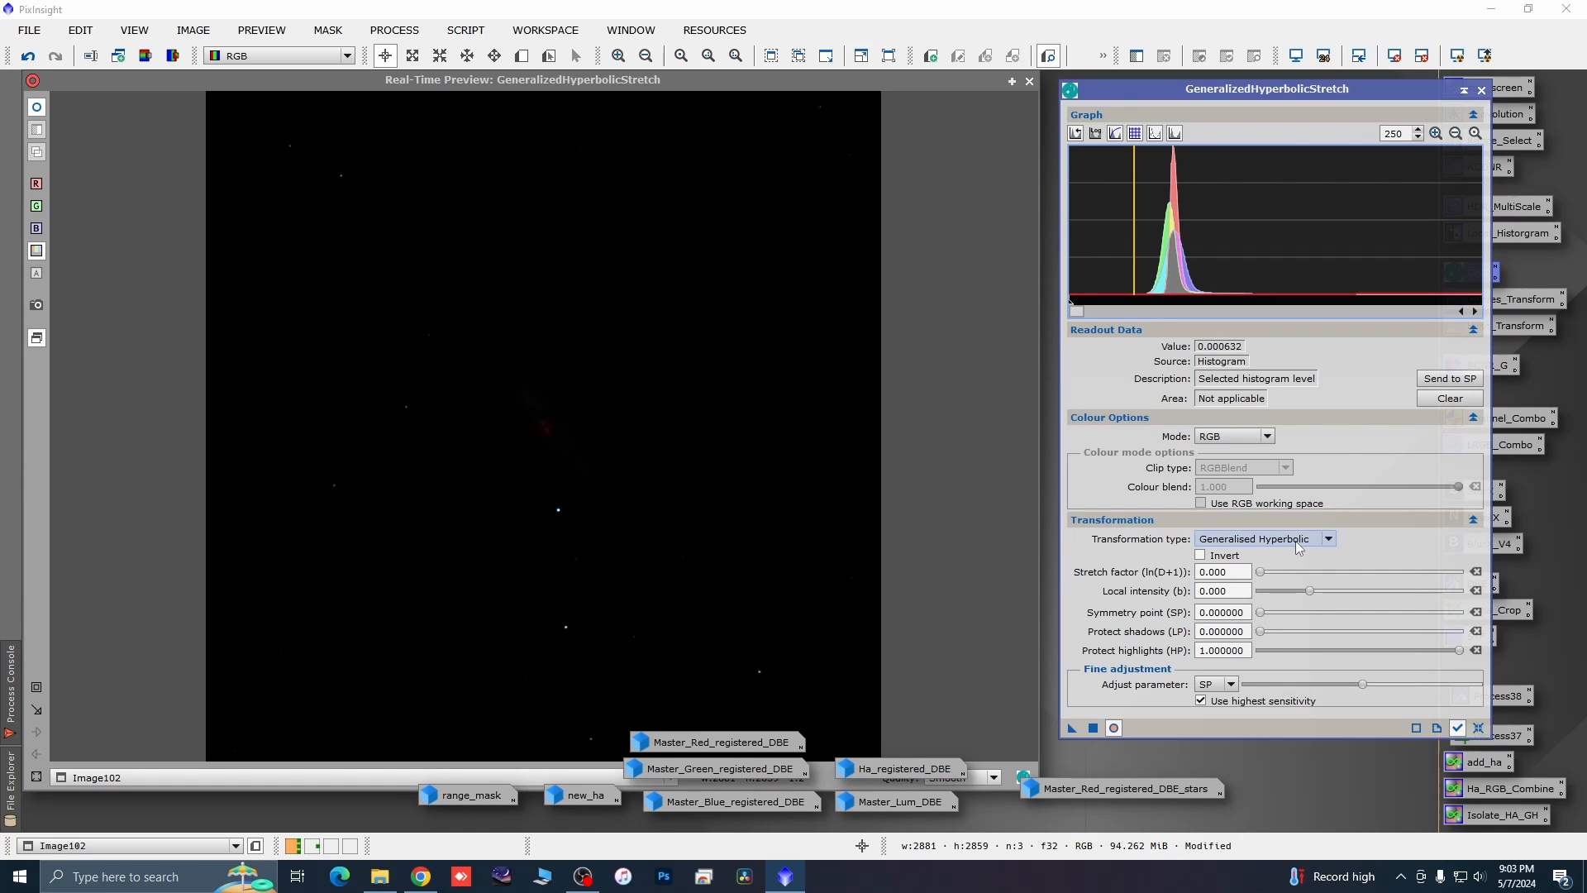
{"action": "left_click", "coordinate": [1329, 539]}
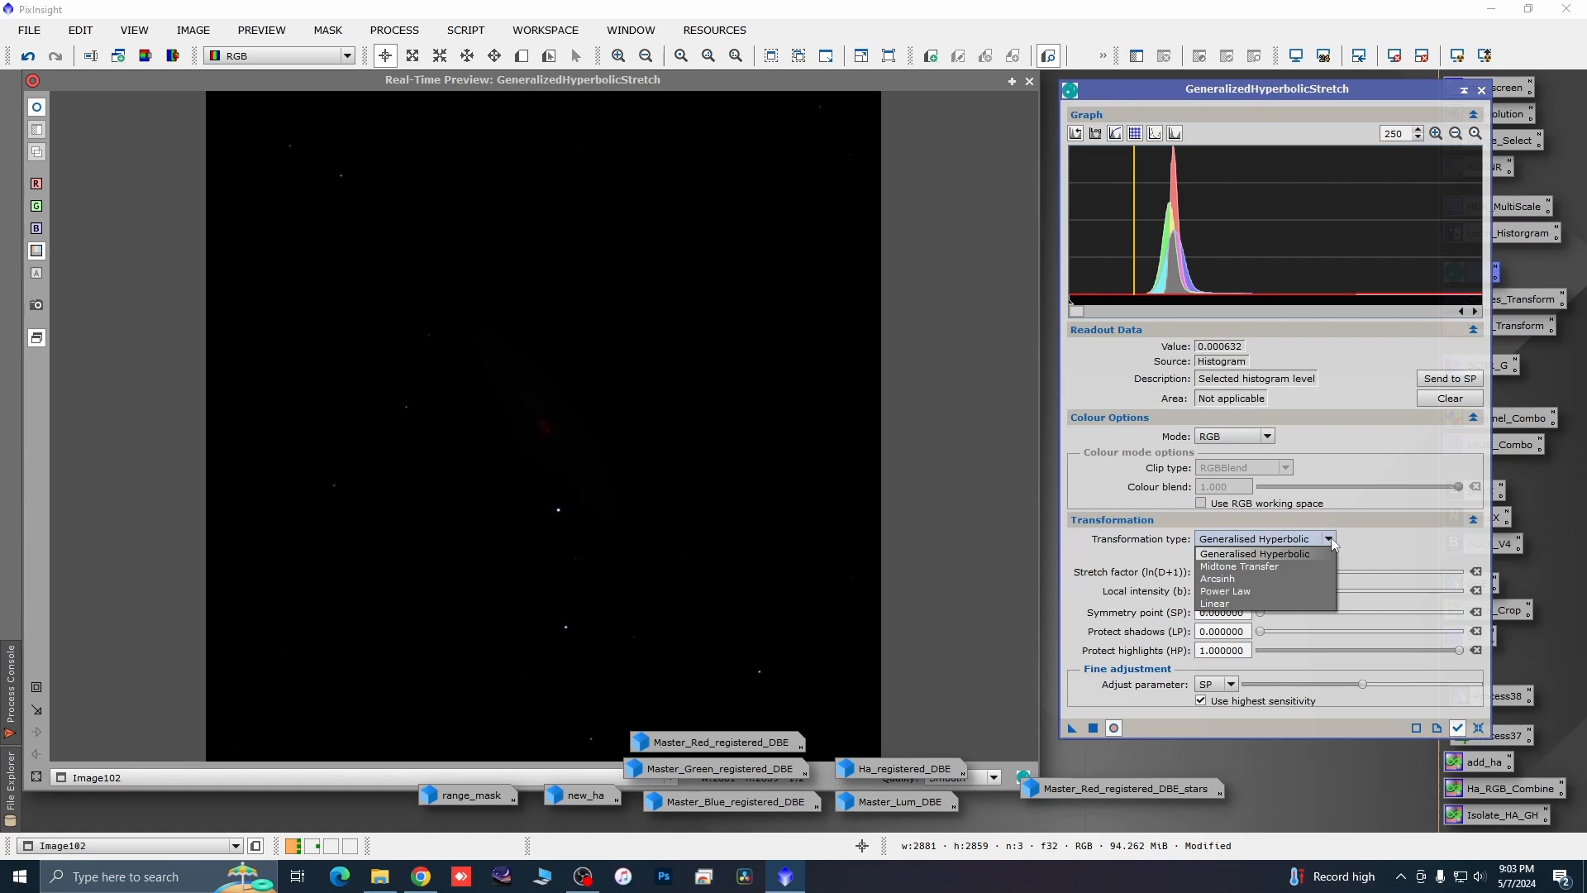
{"action": "left_click", "coordinate": [1223, 604]}
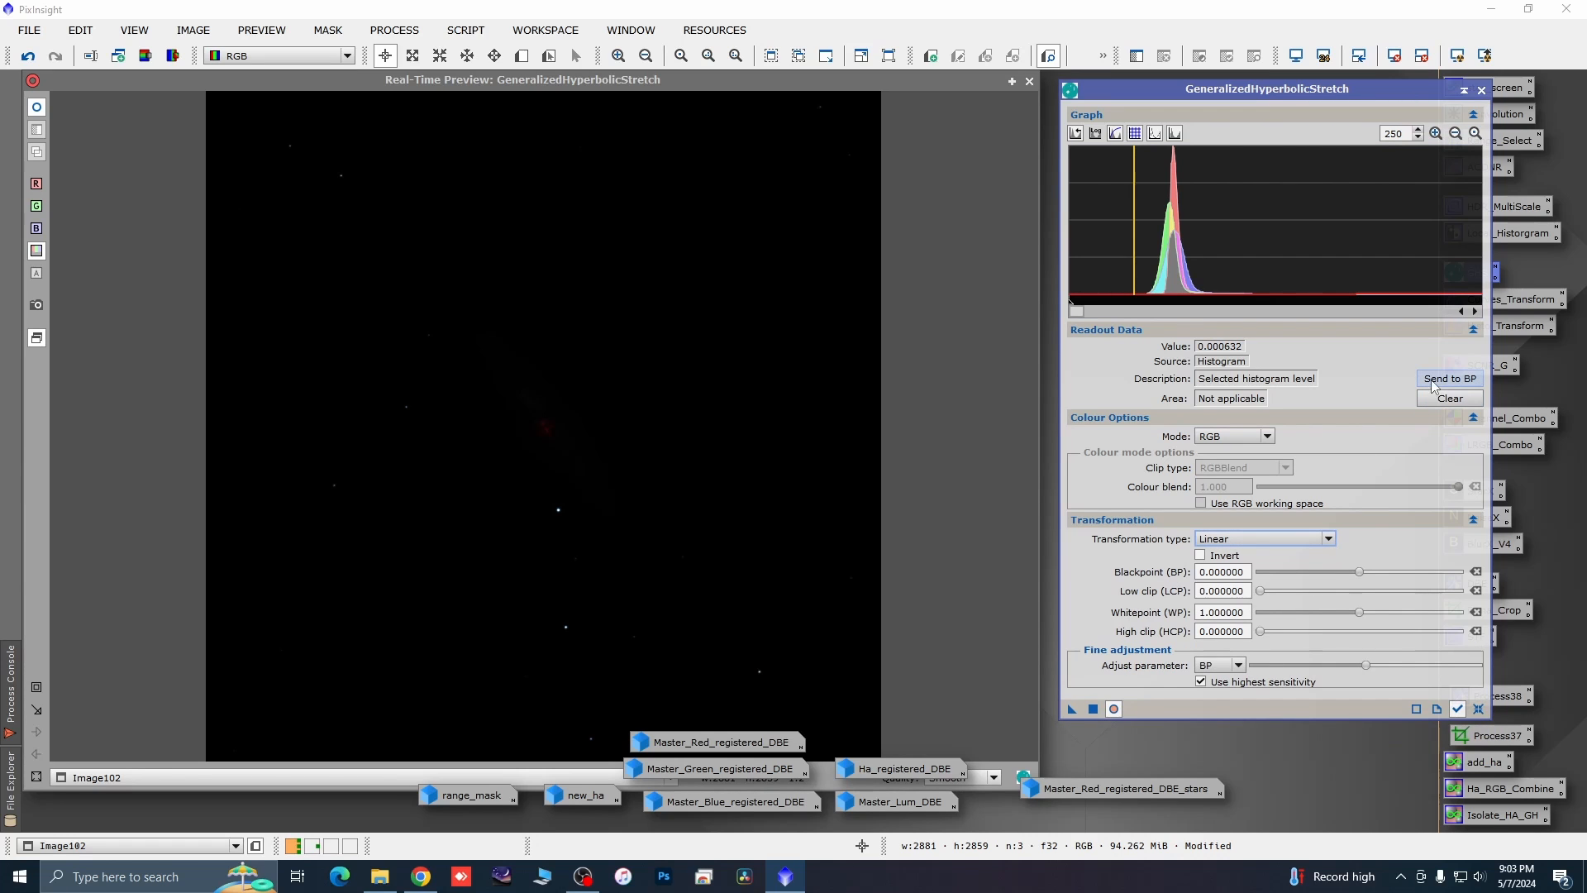
{"action": "left_click", "coordinate": [1460, 380]}
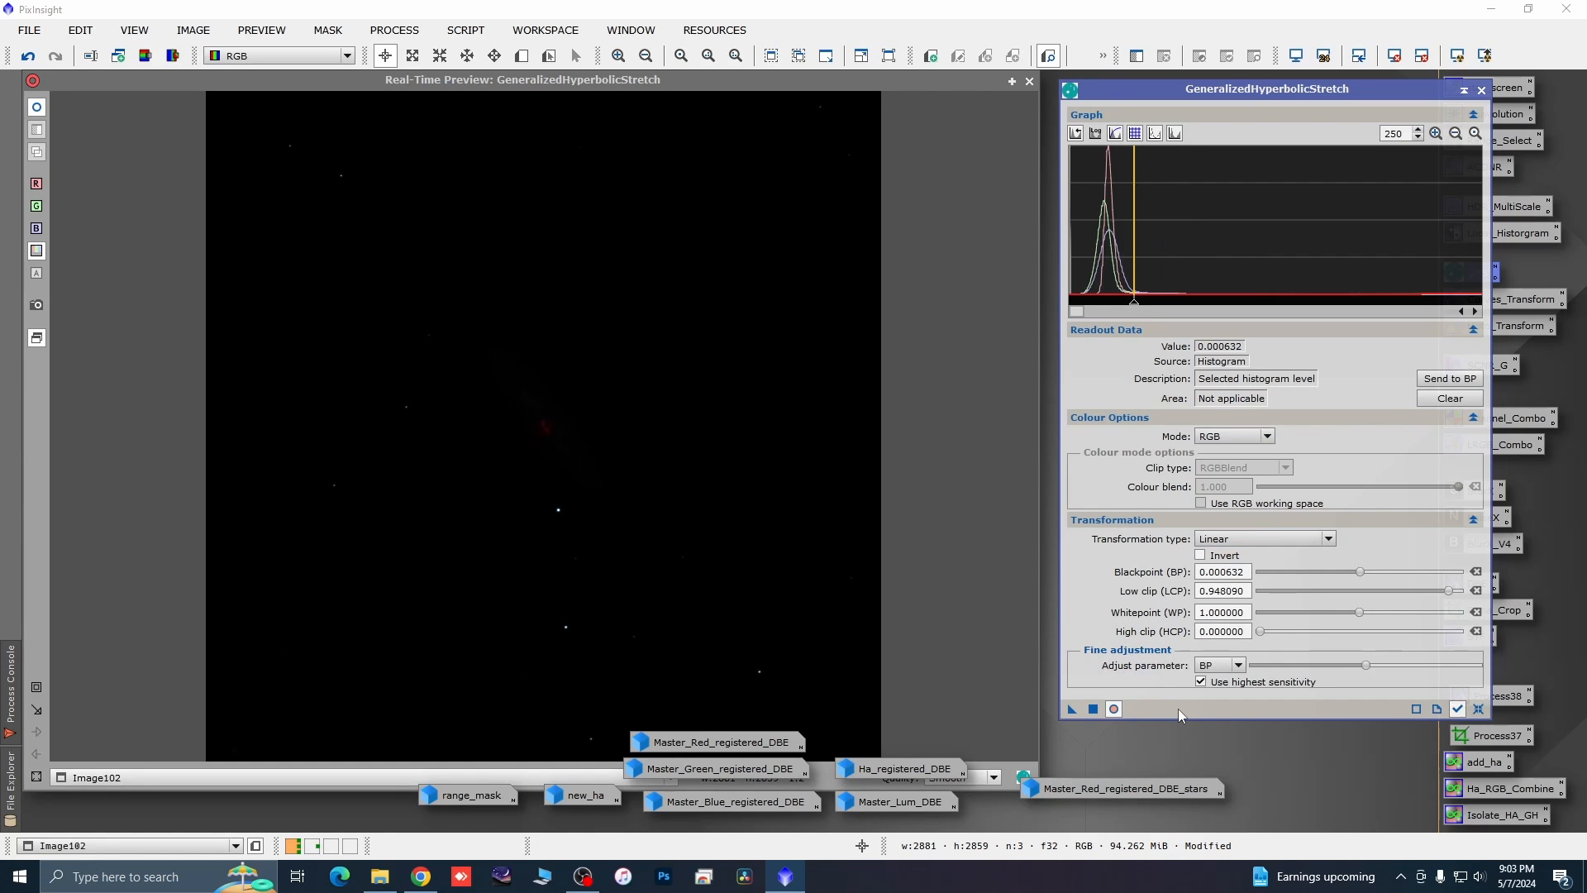
{"action": "left_click", "coordinate": [1479, 710]}
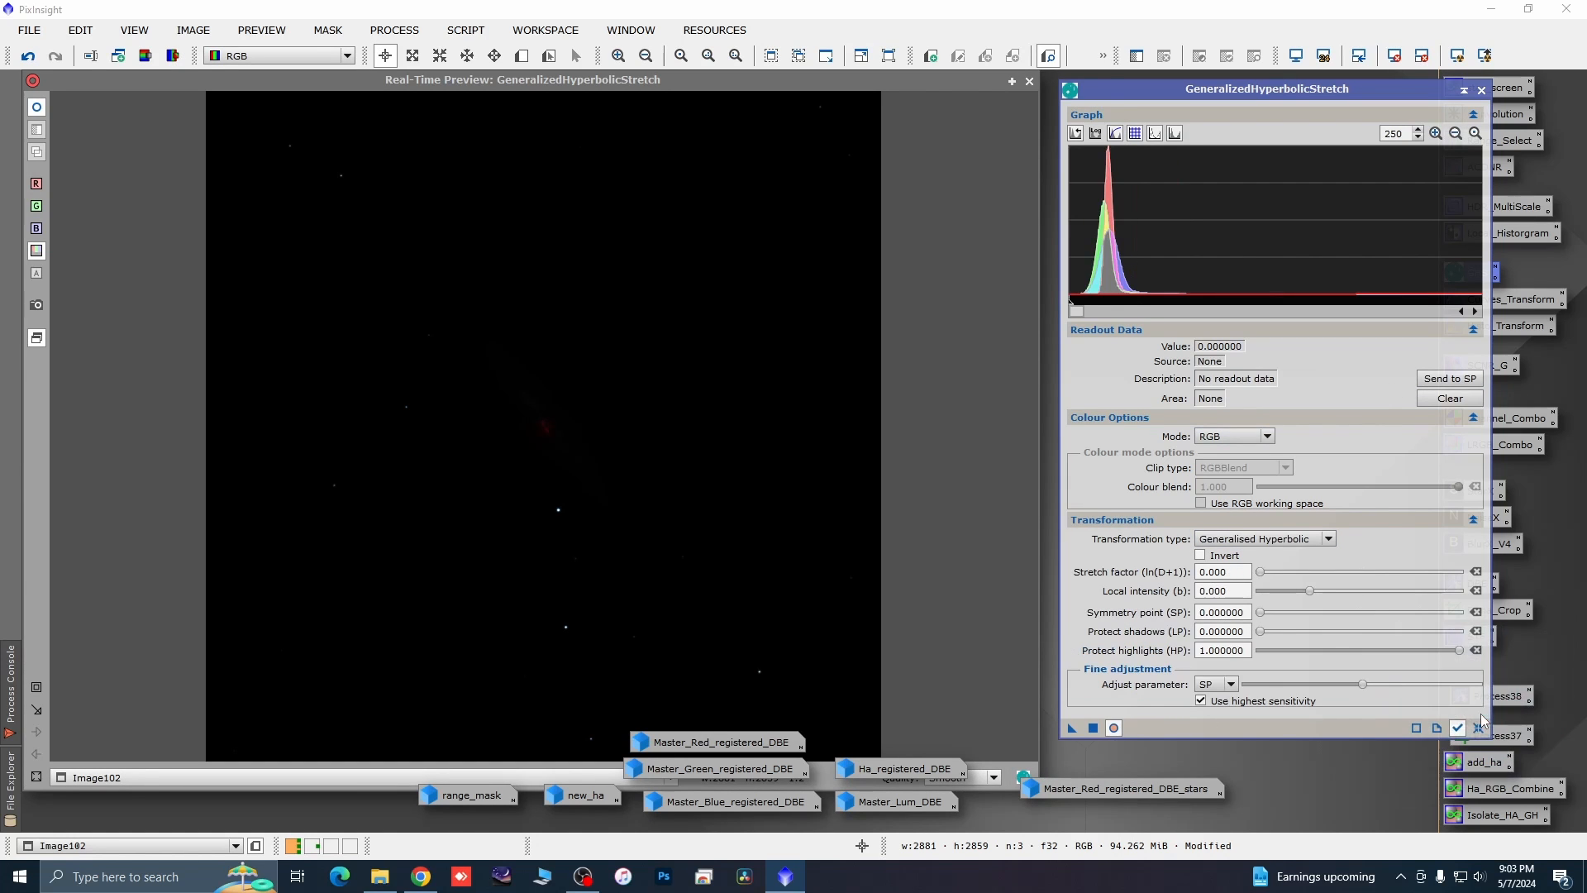
Apply a Generalised Hyperbolic stretch with stretch factor 5.970, local intensity 1.470 and symmetry point 0.000574 sampled near the galaxy's edge, and reset the parameters.
{"action": "left_click", "coordinate": [1456, 135]}
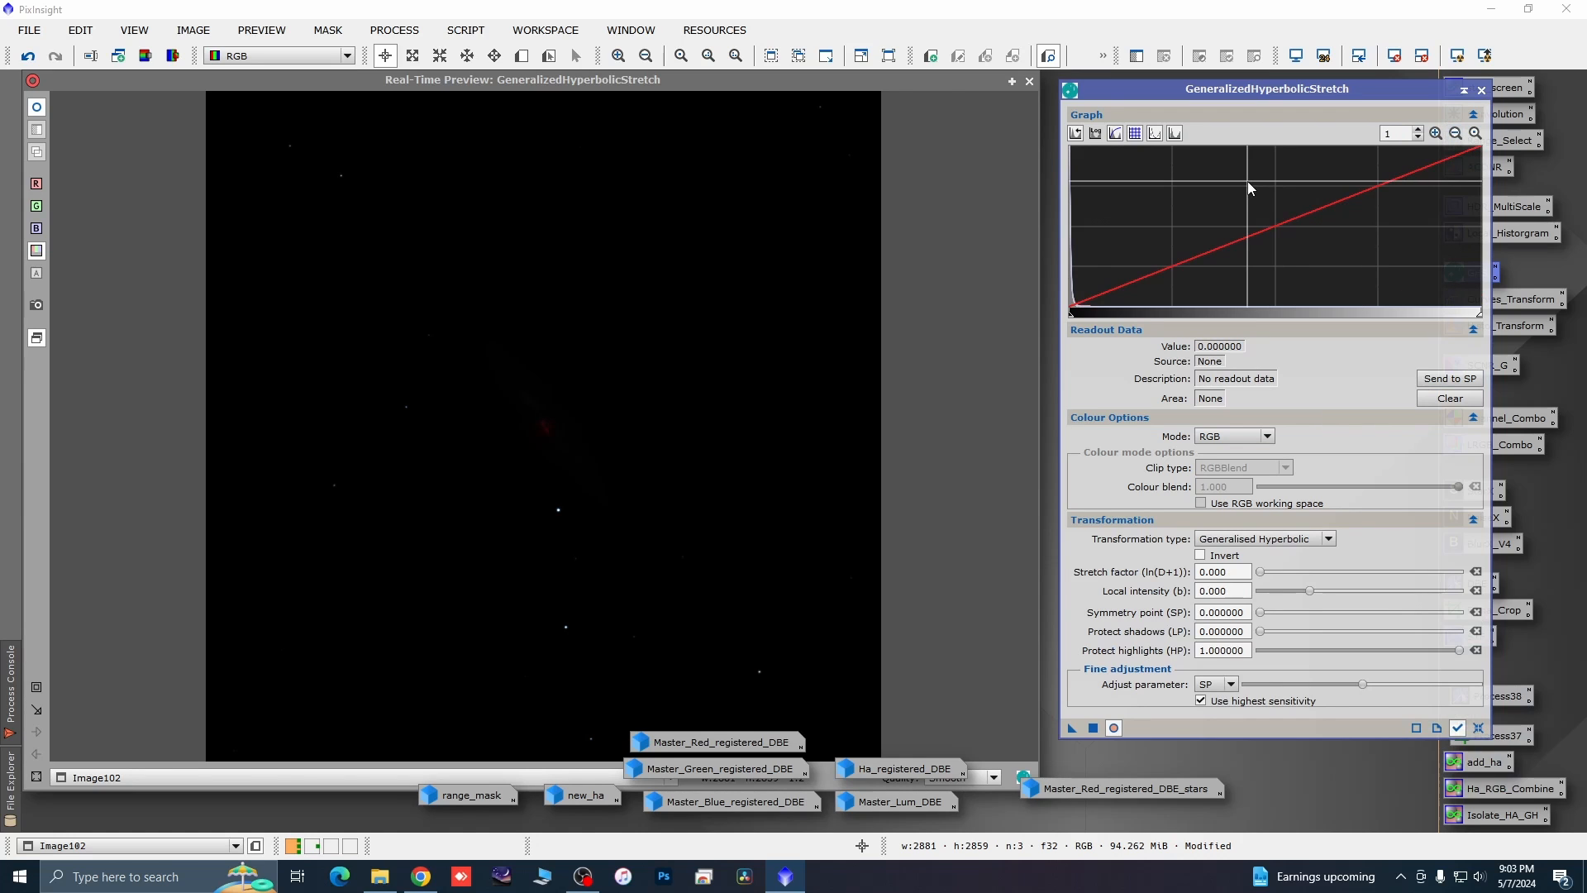
{"action": "left_click", "coordinate": [1261, 573]}
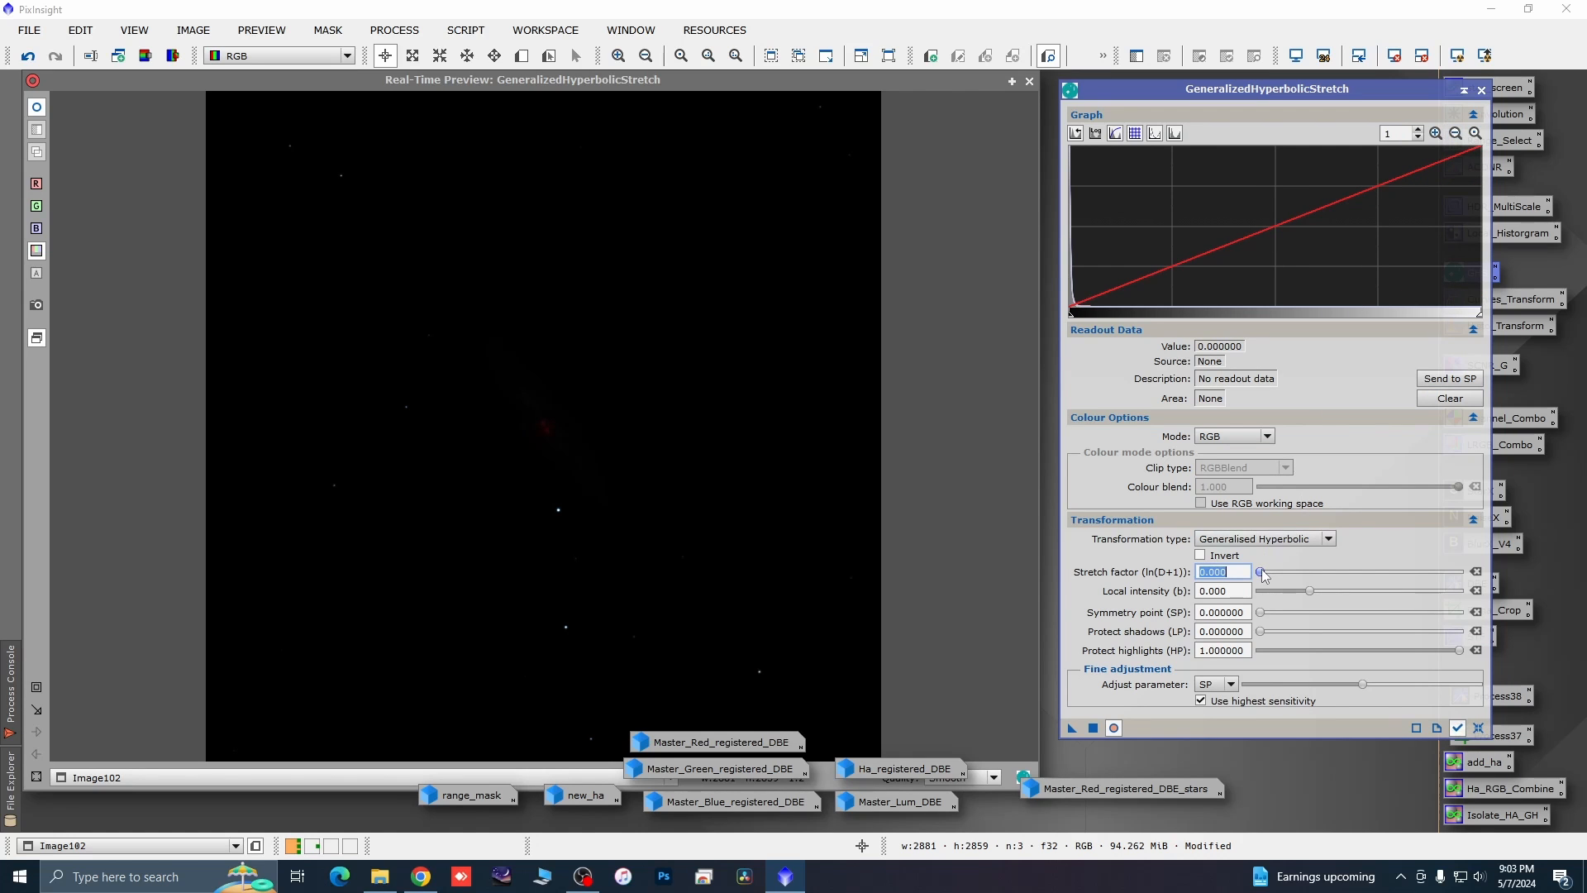
{"action": "left_click_drag", "start_coordinate": [1263, 575], "coordinate": [1321, 567]}
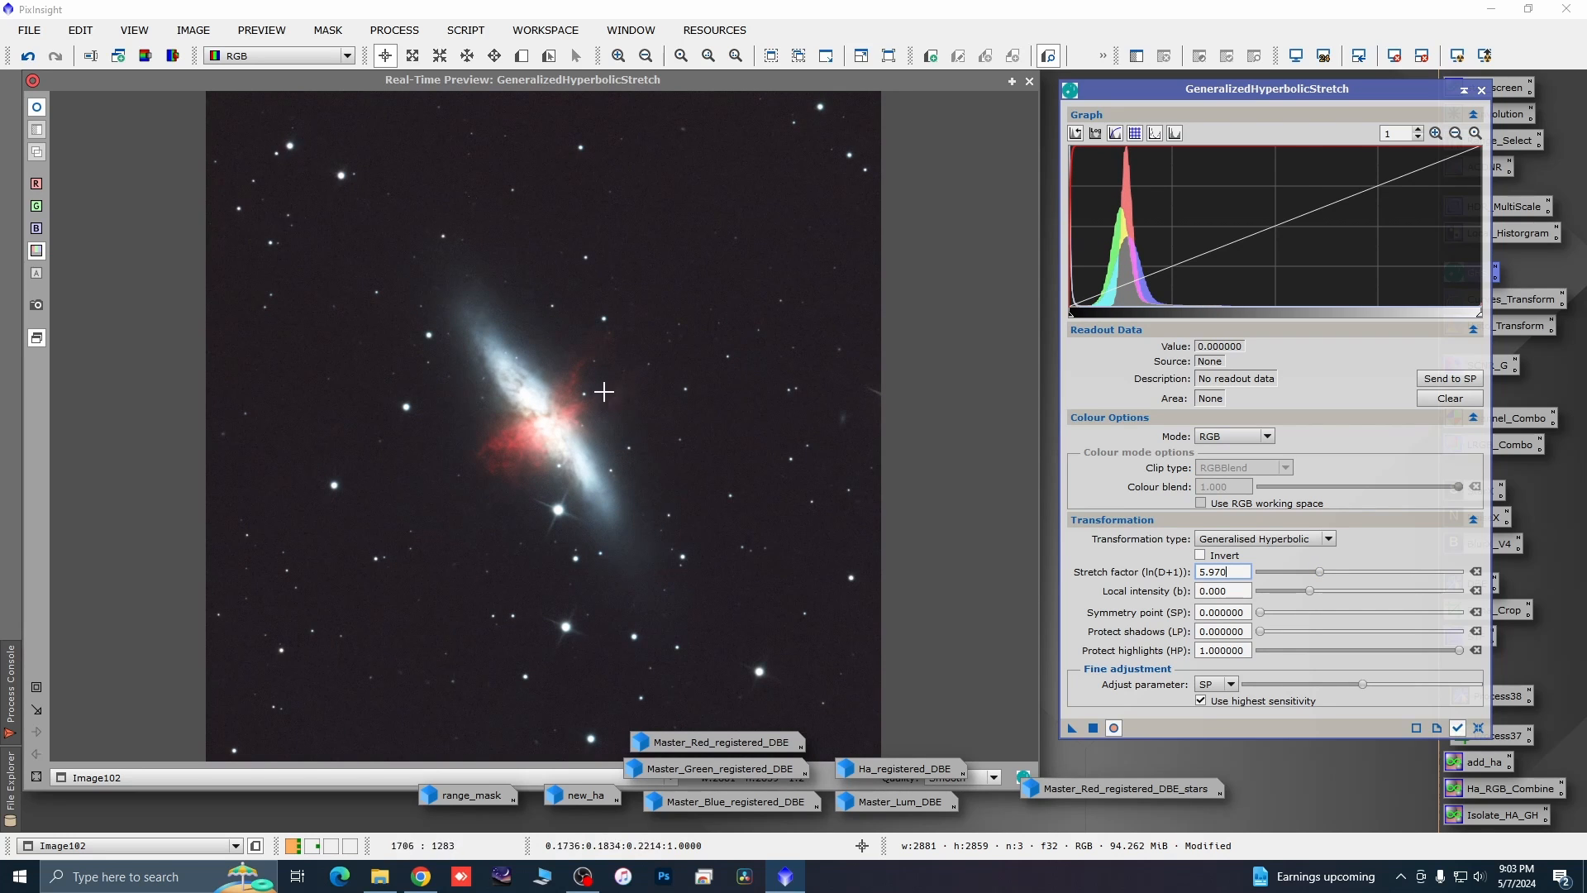
{"action": "left_click", "coordinate": [628, 537]}
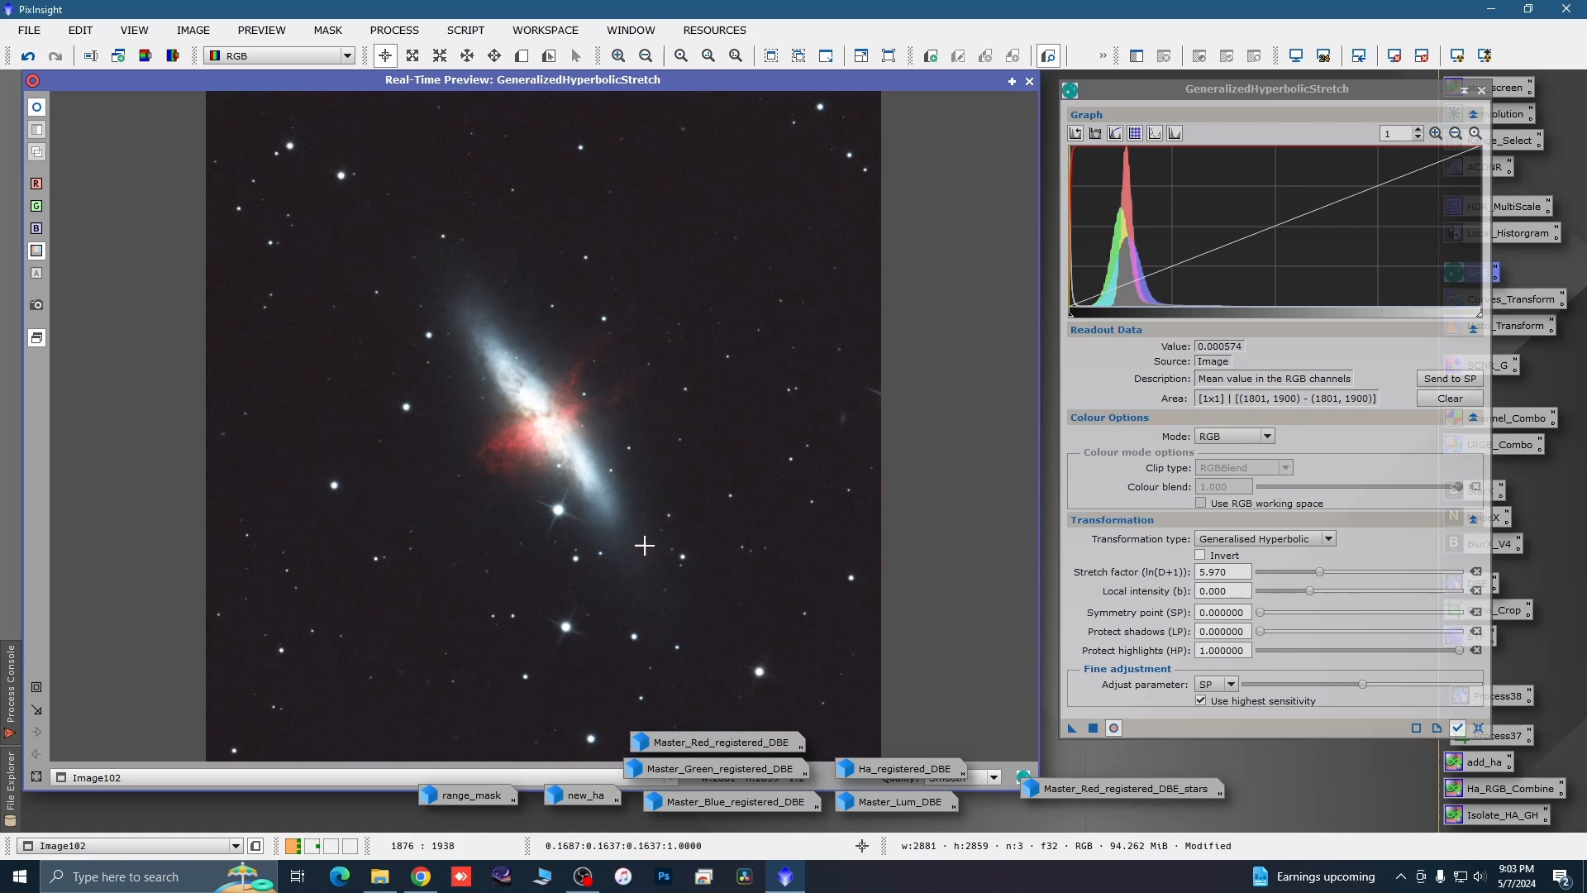
{"action": "left_click", "coordinate": [1456, 379]}
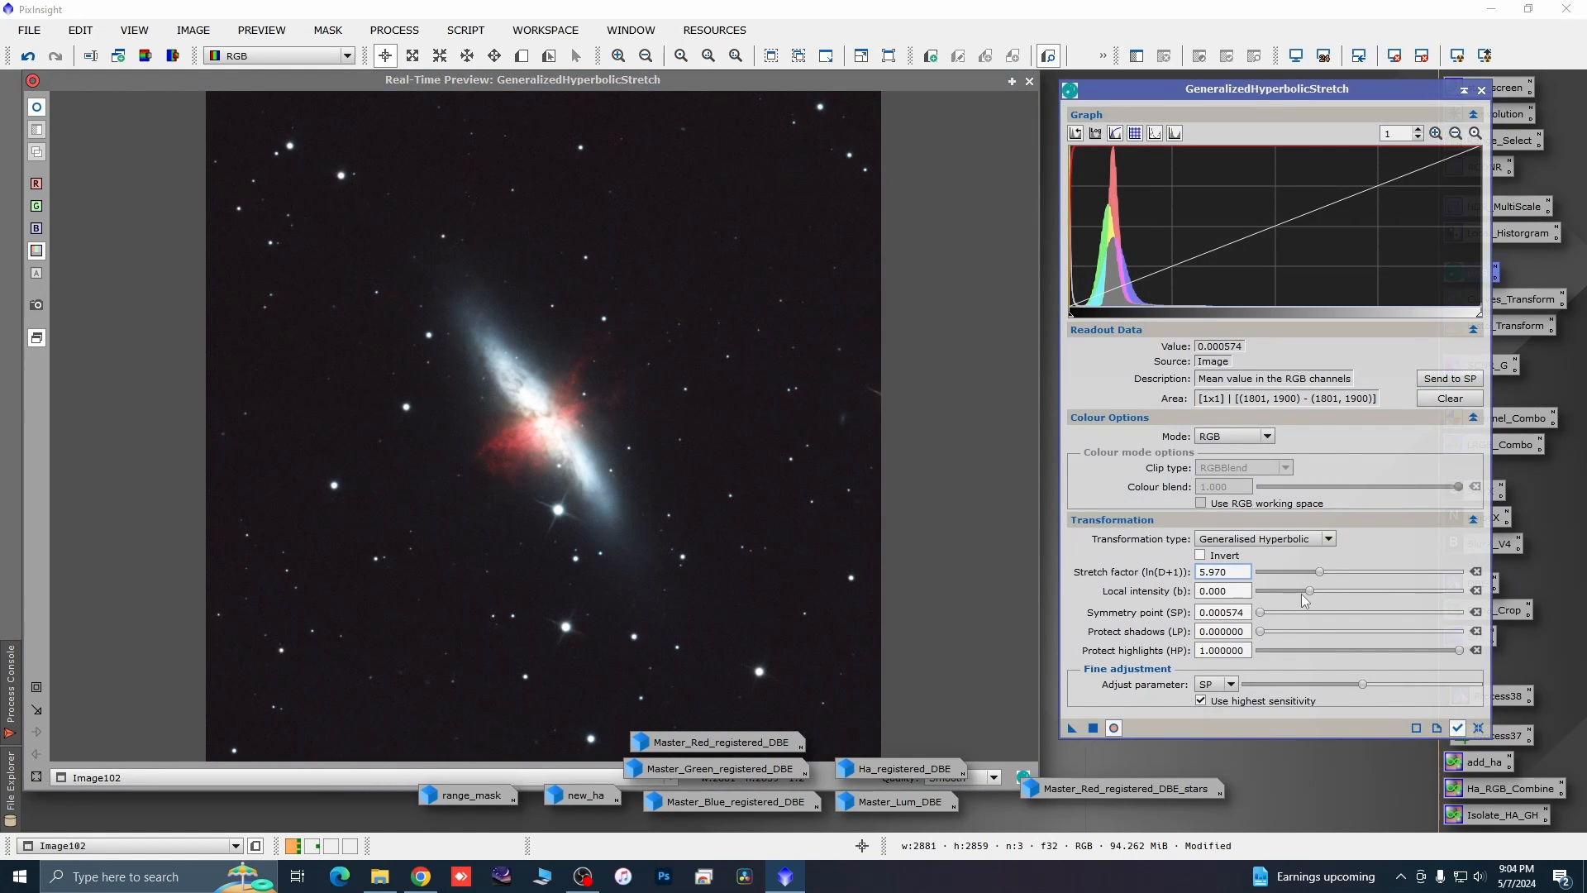
{"action": "left_click_drag", "start_coordinate": [1310, 592], "coordinate": [1324, 592]}
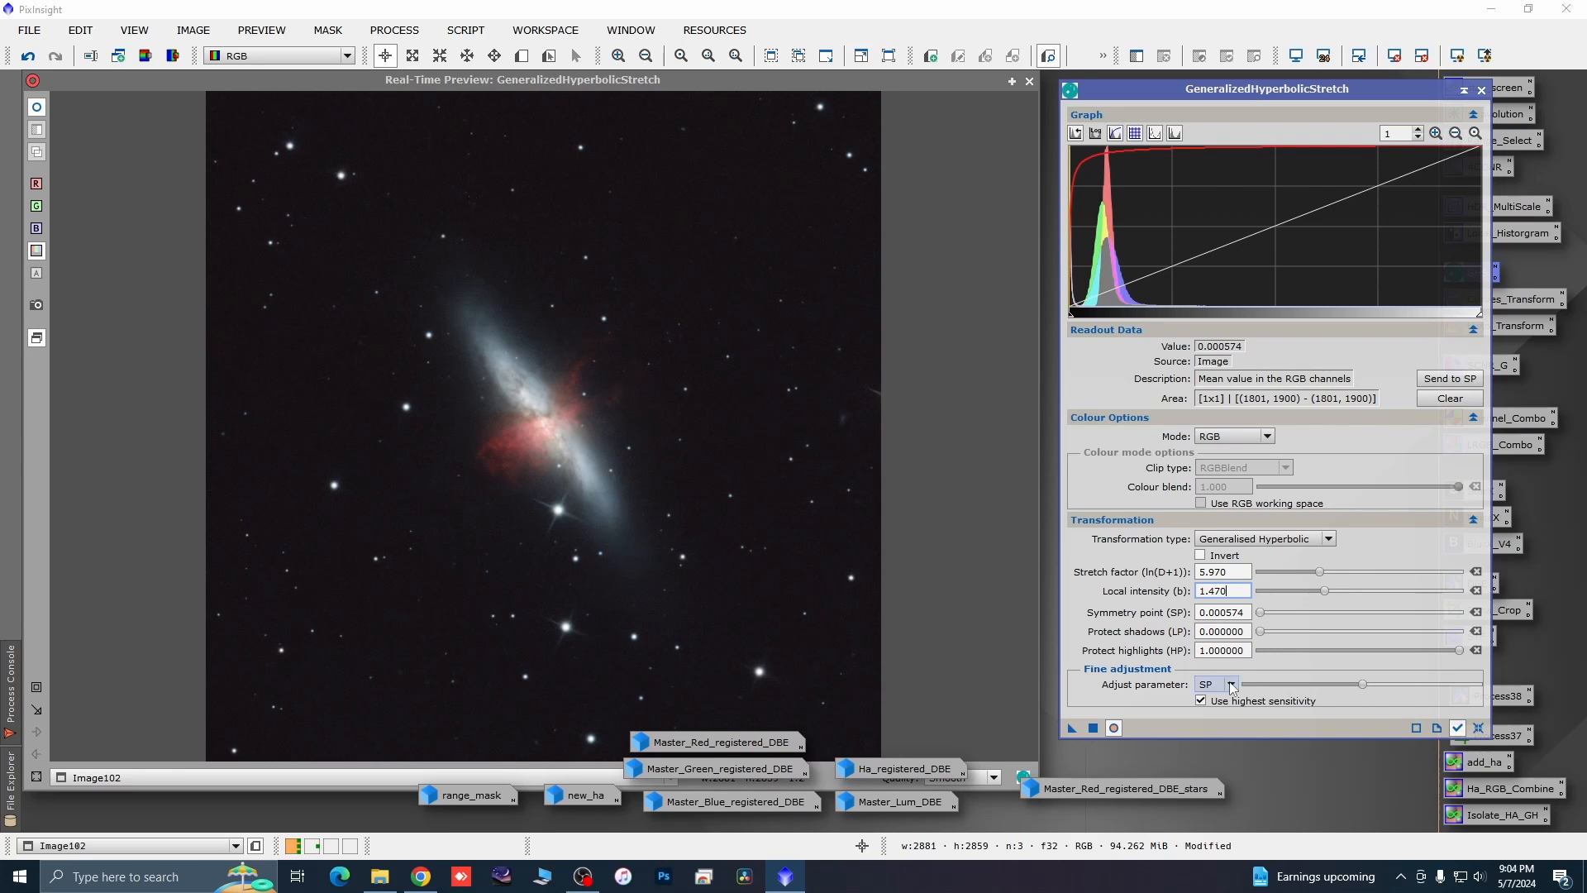
{"action": "left_click", "coordinate": [1093, 728]}
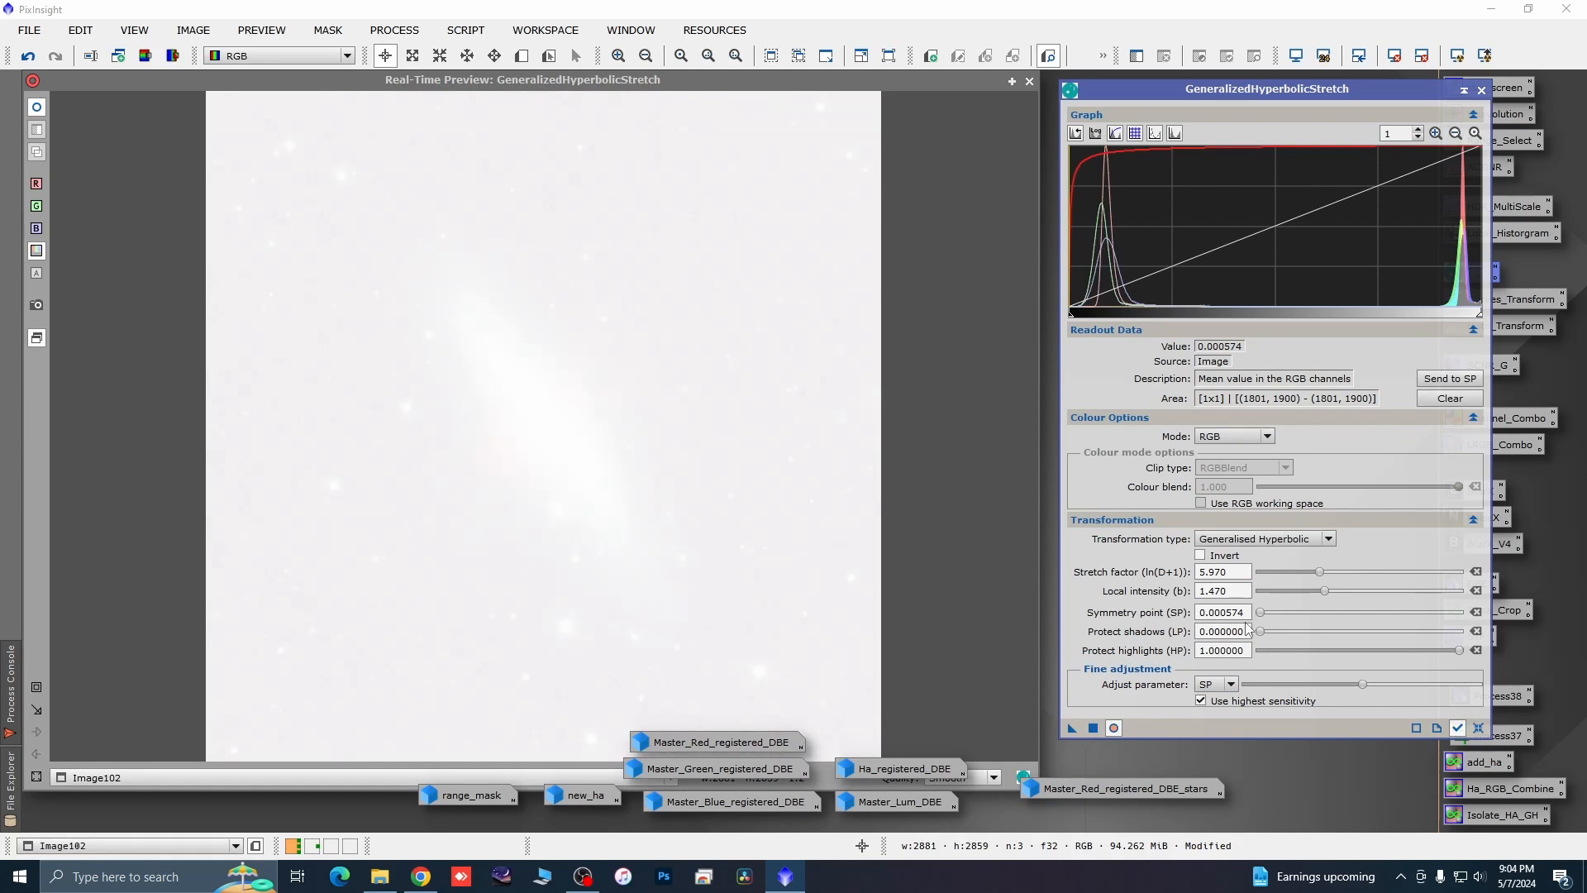
{"action": "left_click", "coordinate": [1478, 728]}
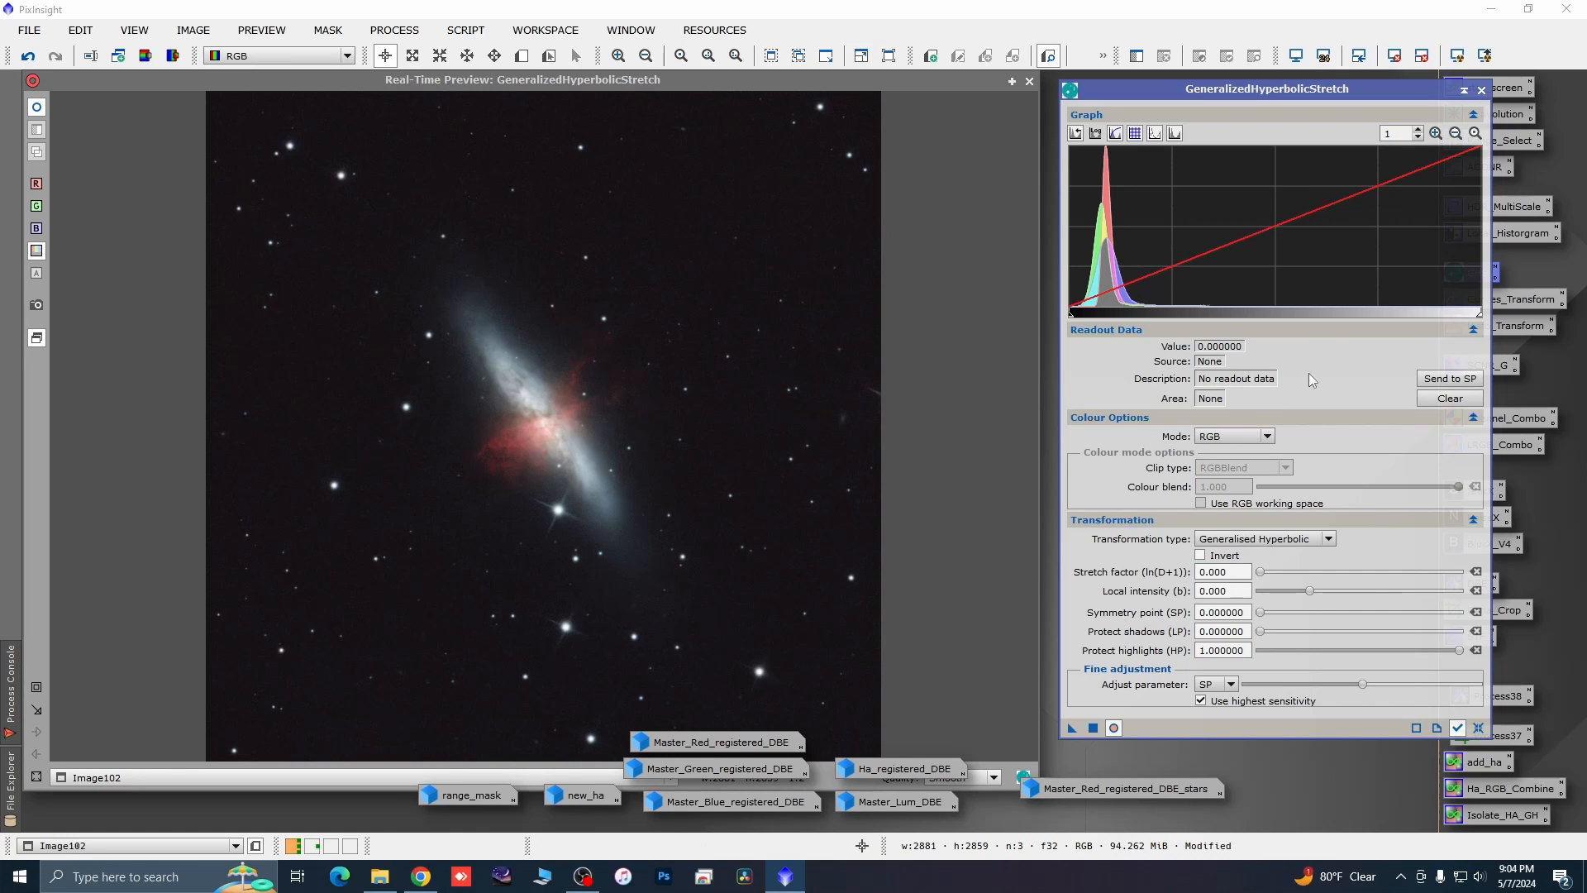
Boost the image's colour in Saturation mode with a stretch factor of 0.920, and close GeneralizedHyperbolicStretch and its real-time preview.
{"action": "left_click", "coordinate": [1265, 436]}
{"action": "left_click", "coordinate": [1224, 513]}
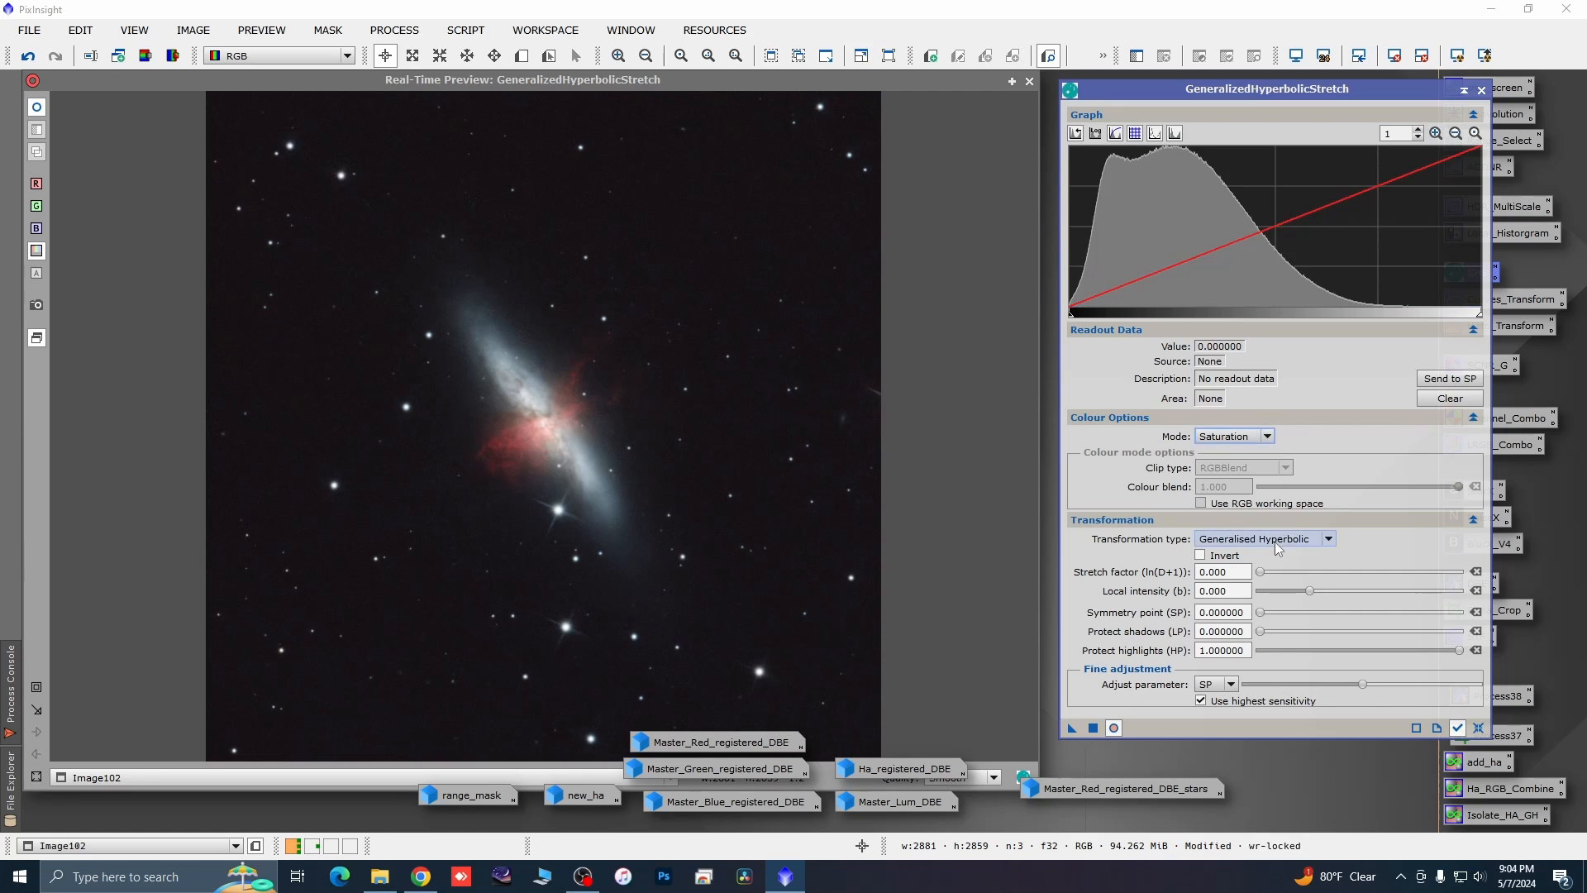
{"action": "left_click_drag", "start_coordinate": [1266, 575], "coordinate": [1271, 579]}
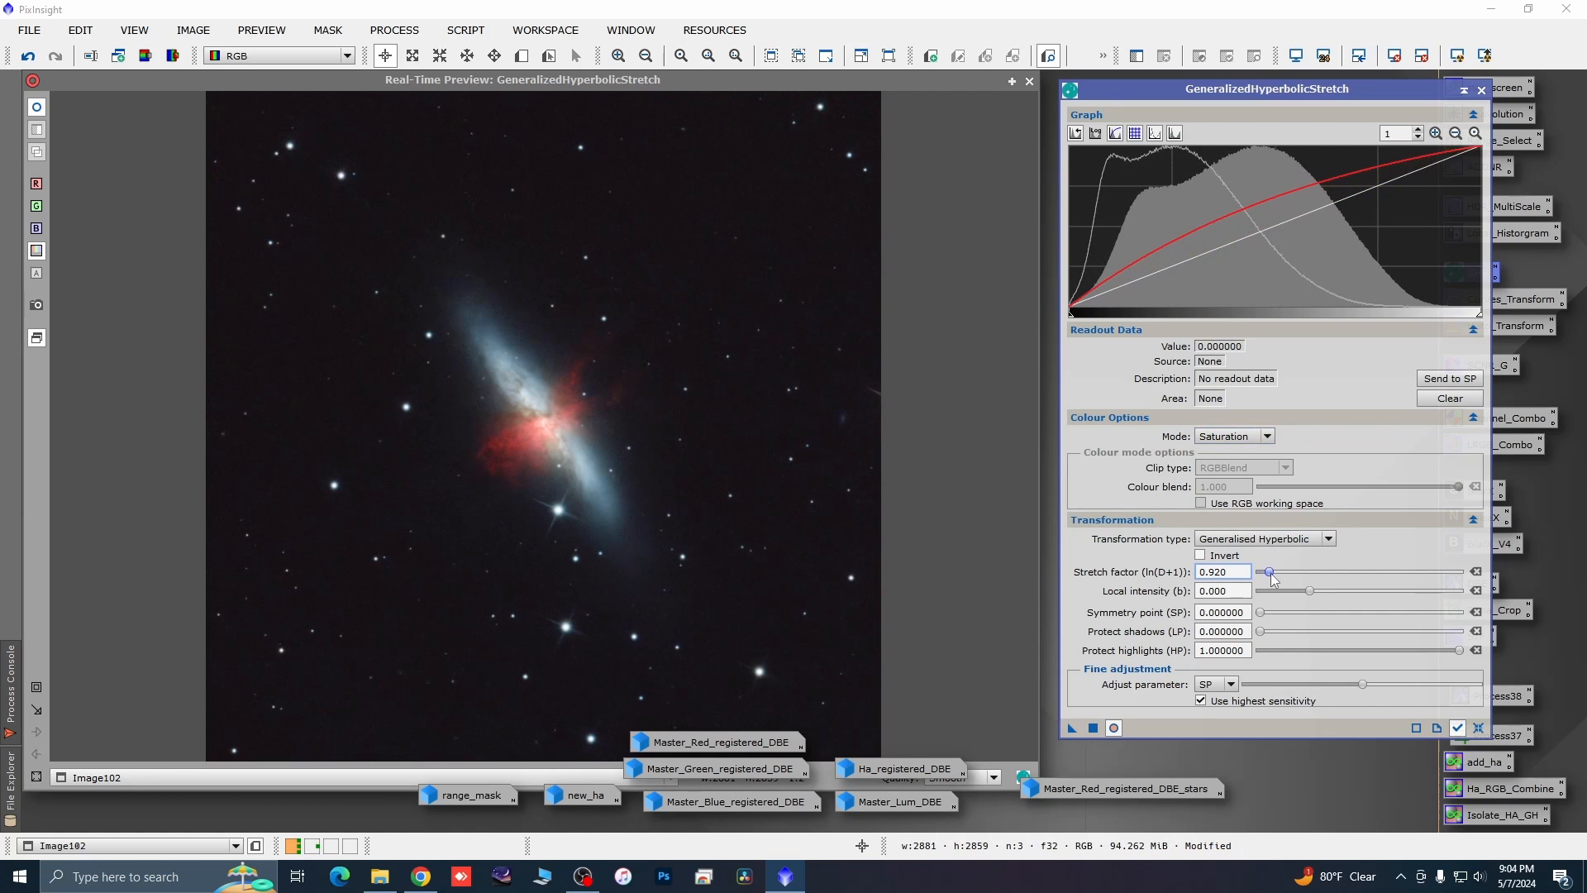
{"action": "left_click", "coordinate": [1092, 728]}
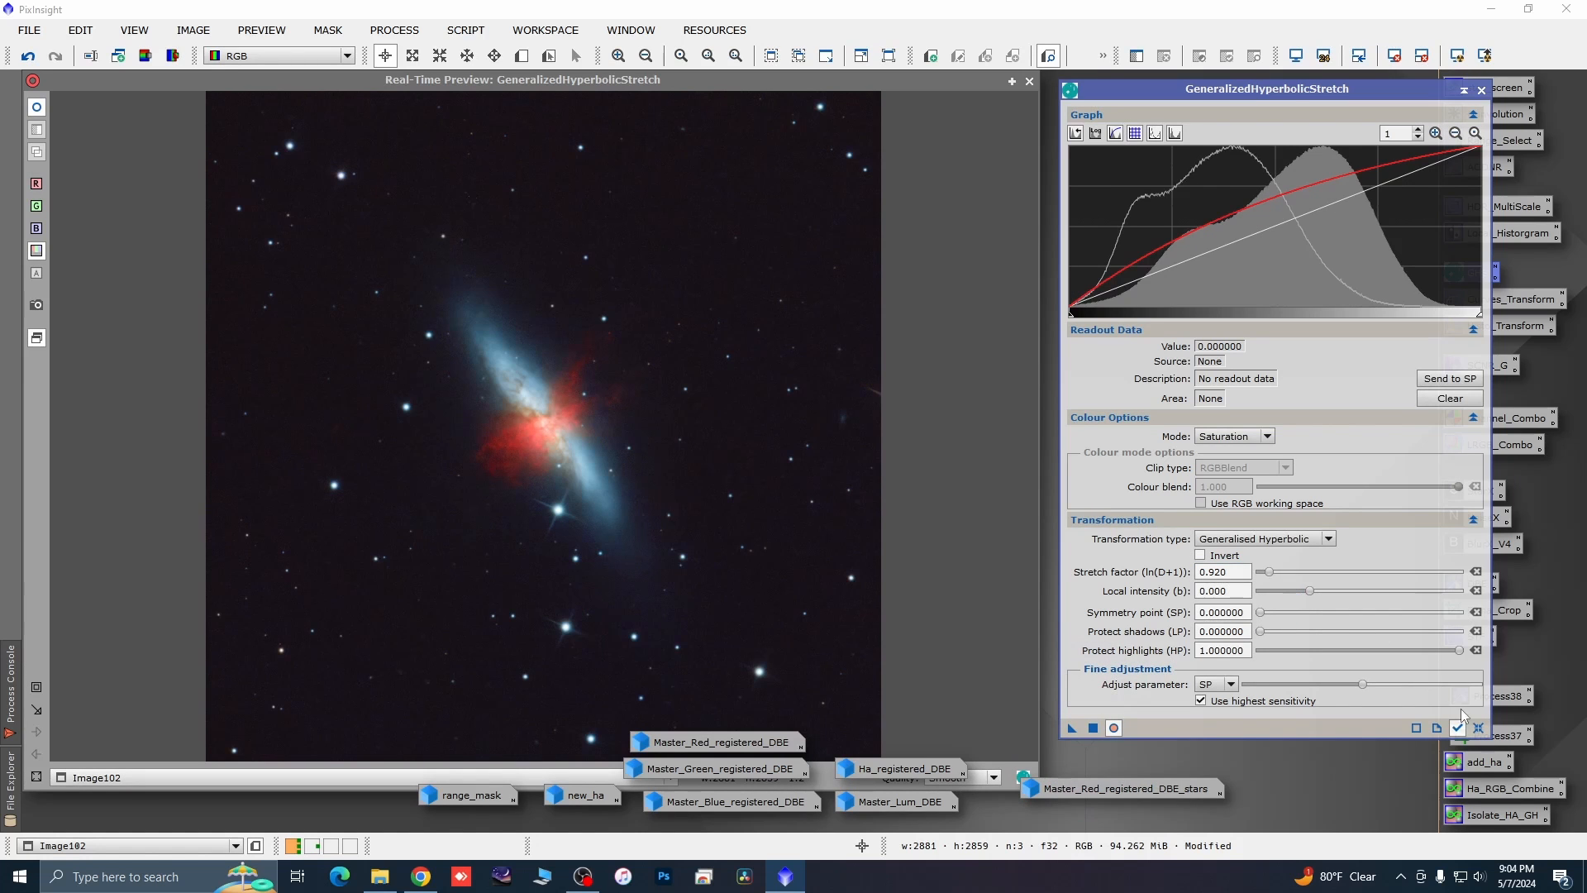
{"action": "left_click", "coordinate": [1479, 727]}
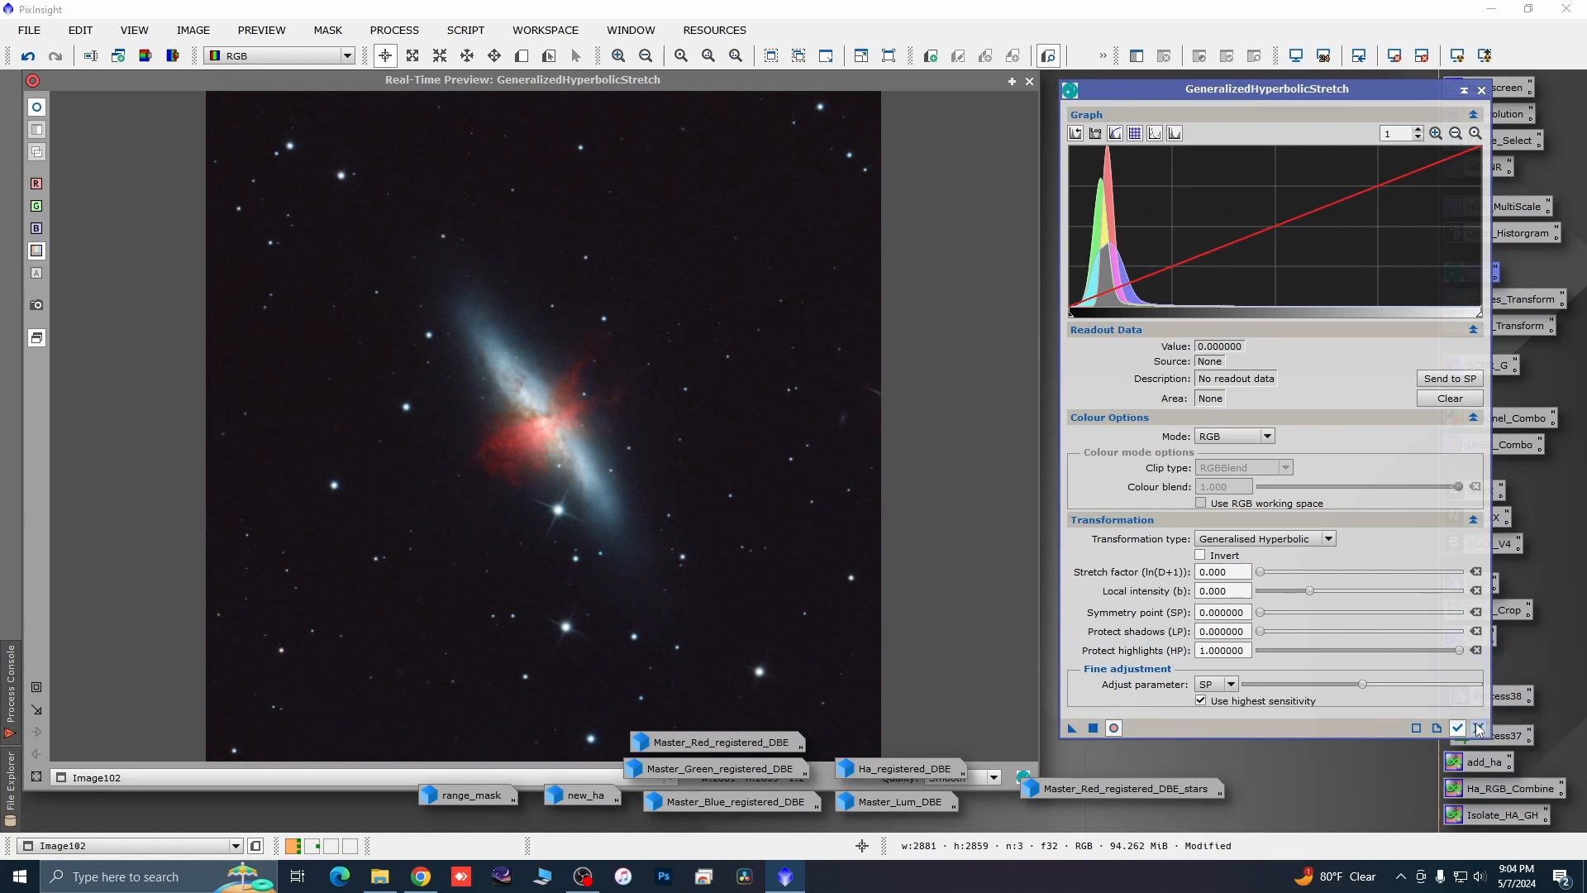
{"action": "left_click", "coordinate": [1480, 91]}
{"action": "left_click", "coordinate": [1030, 81]}
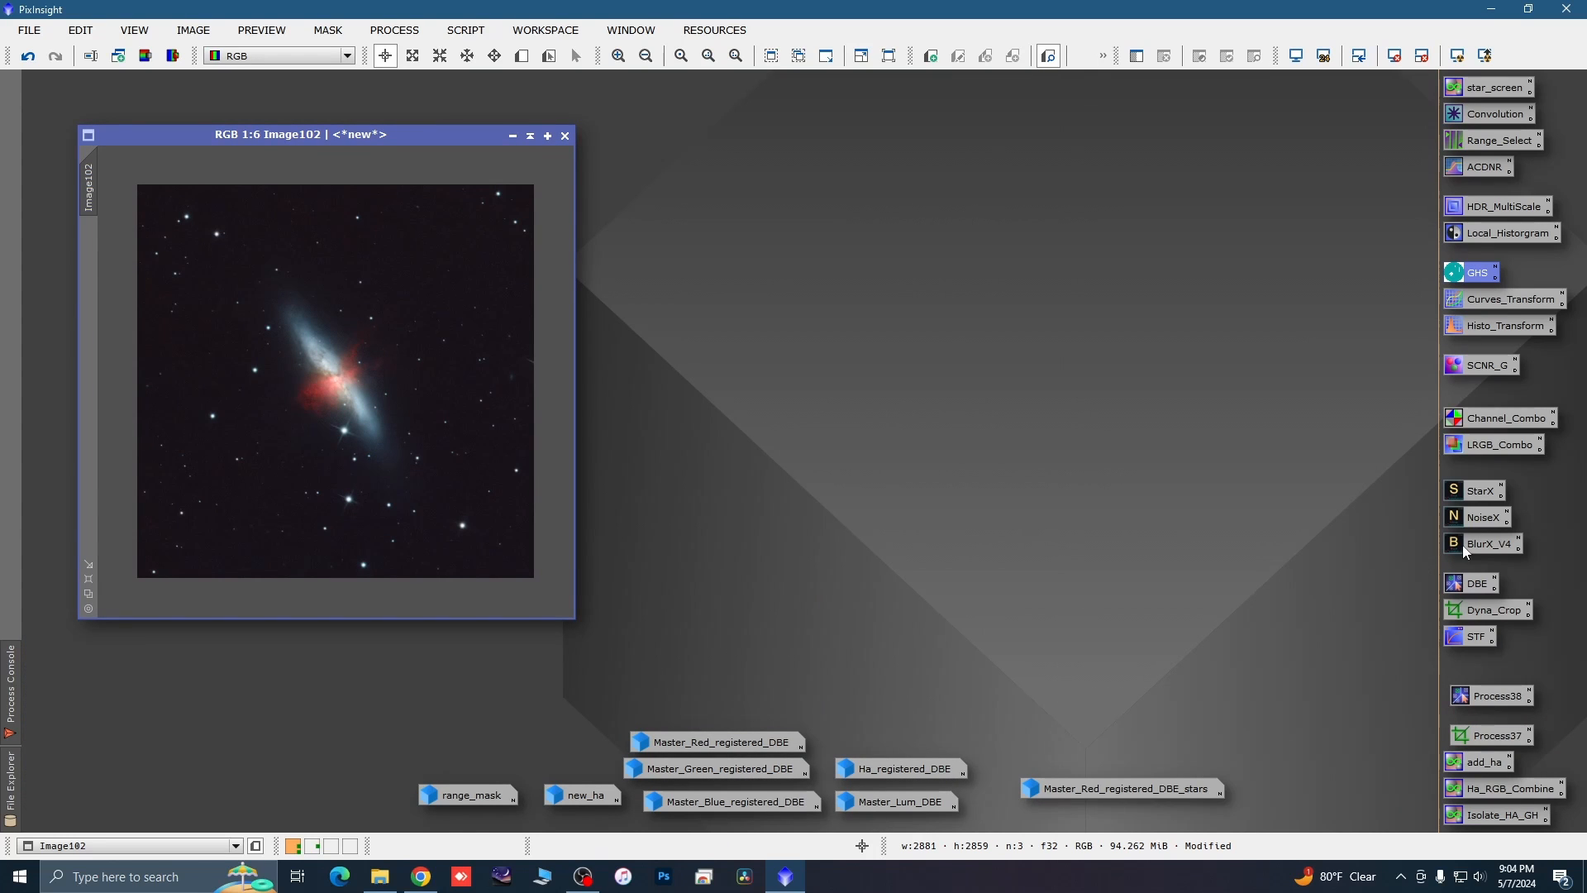
Sharpen the stretched RGB image using BlurXTerminator with Sharpen Stars 0.37 and Sharpen Nonstellar 0.50, inspect the galaxy and close the process.
{"action": "double_click", "coordinate": [1483, 544]}
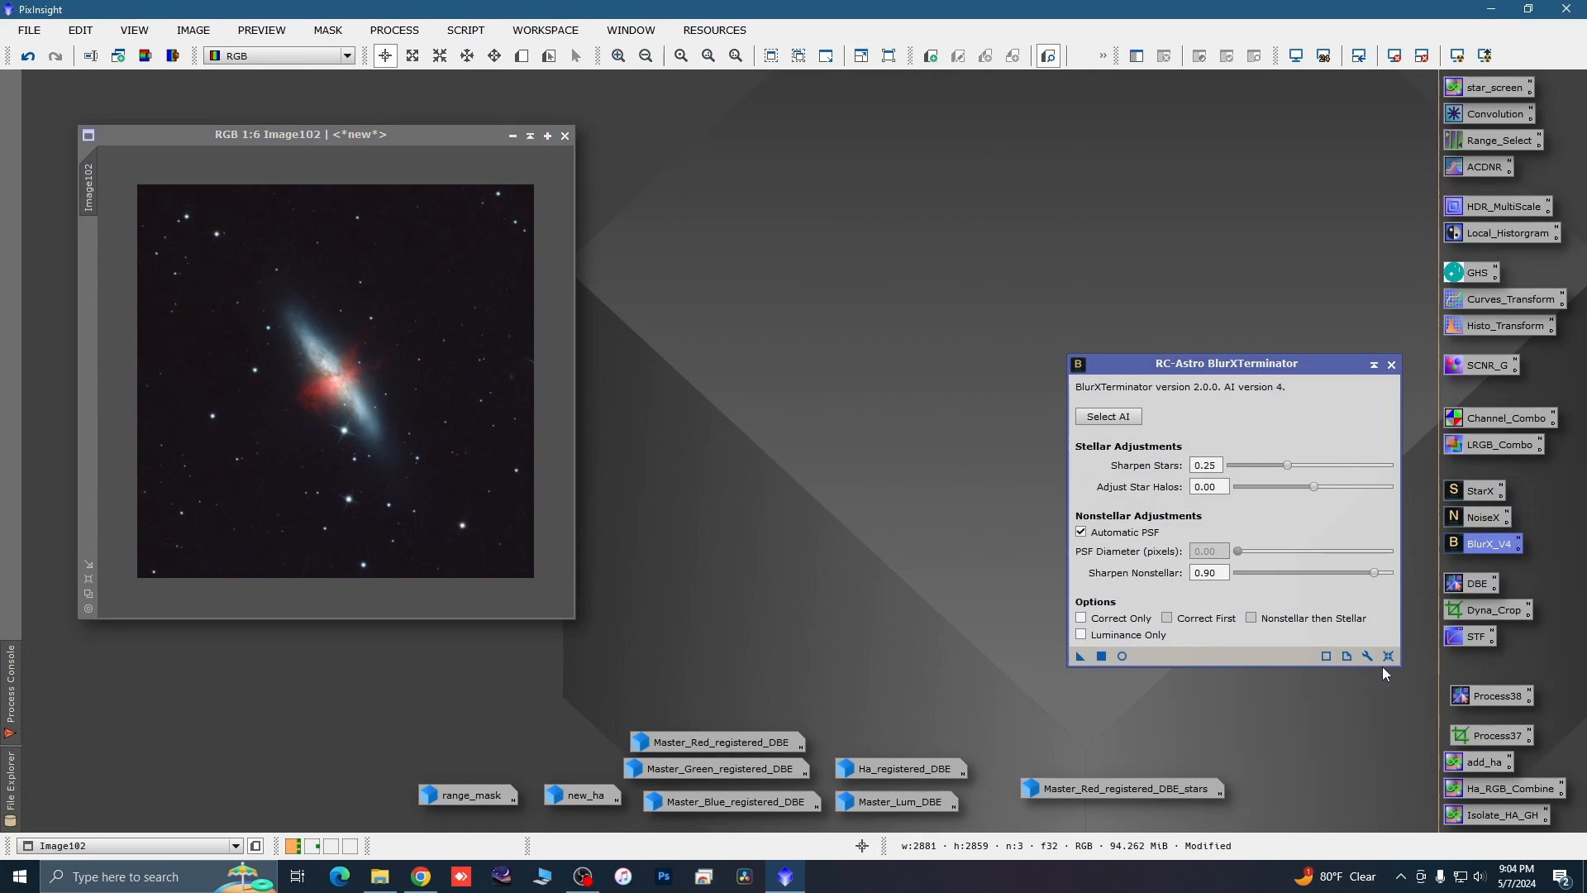
{"action": "left_click", "coordinate": [1388, 657]}
{"action": "left_click_drag", "start_coordinate": [1343, 464], "coordinate": [1316, 469]}
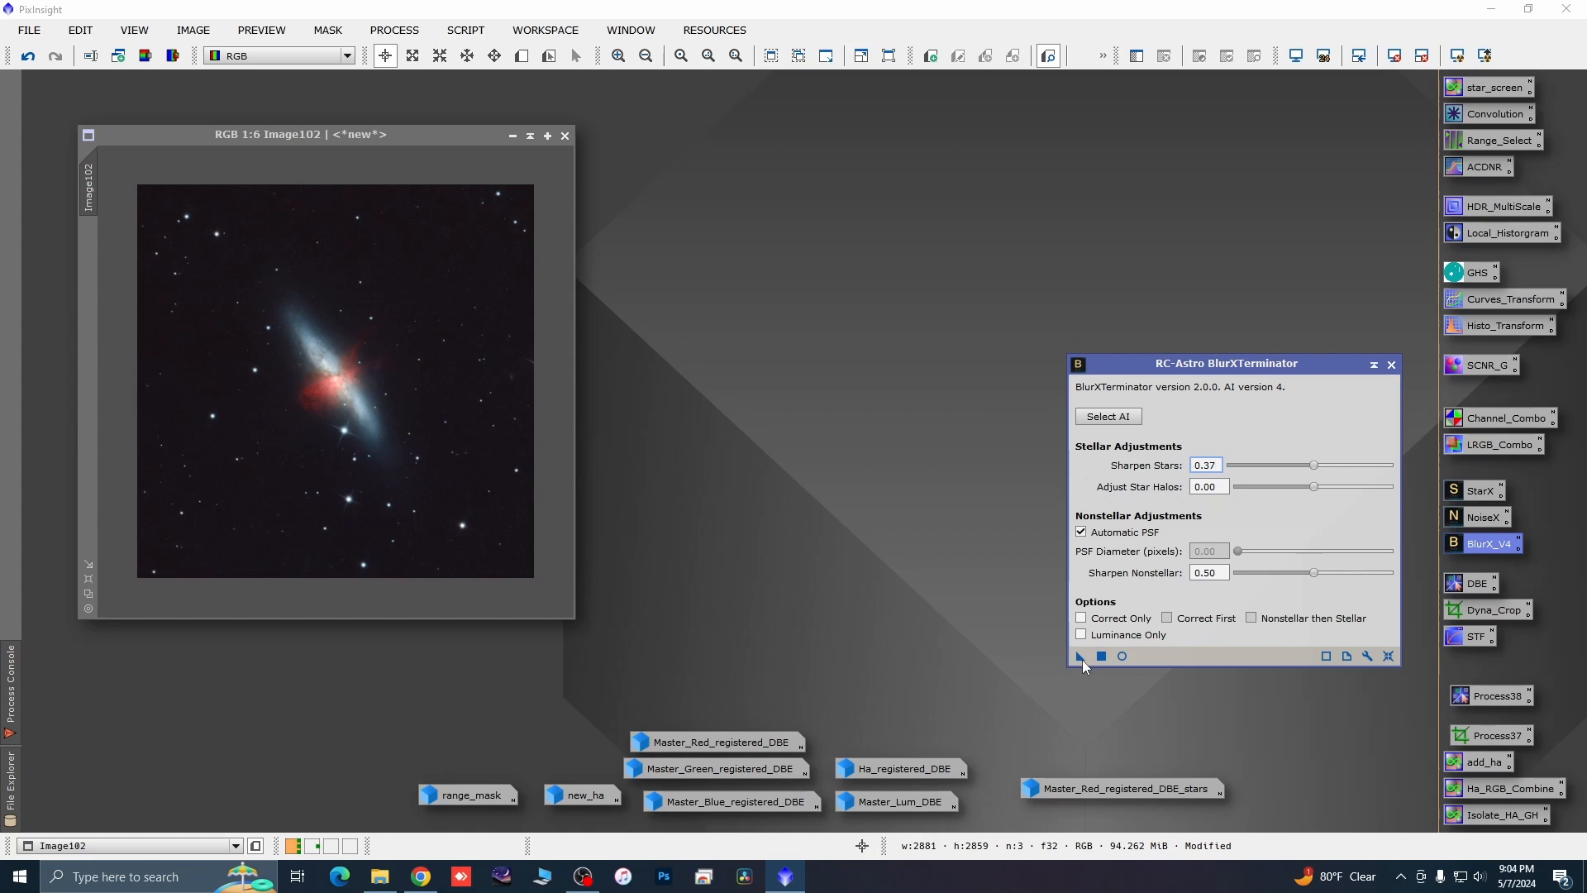
{"action": "left_click_drag", "start_coordinate": [1083, 659], "coordinate": [474, 506]}
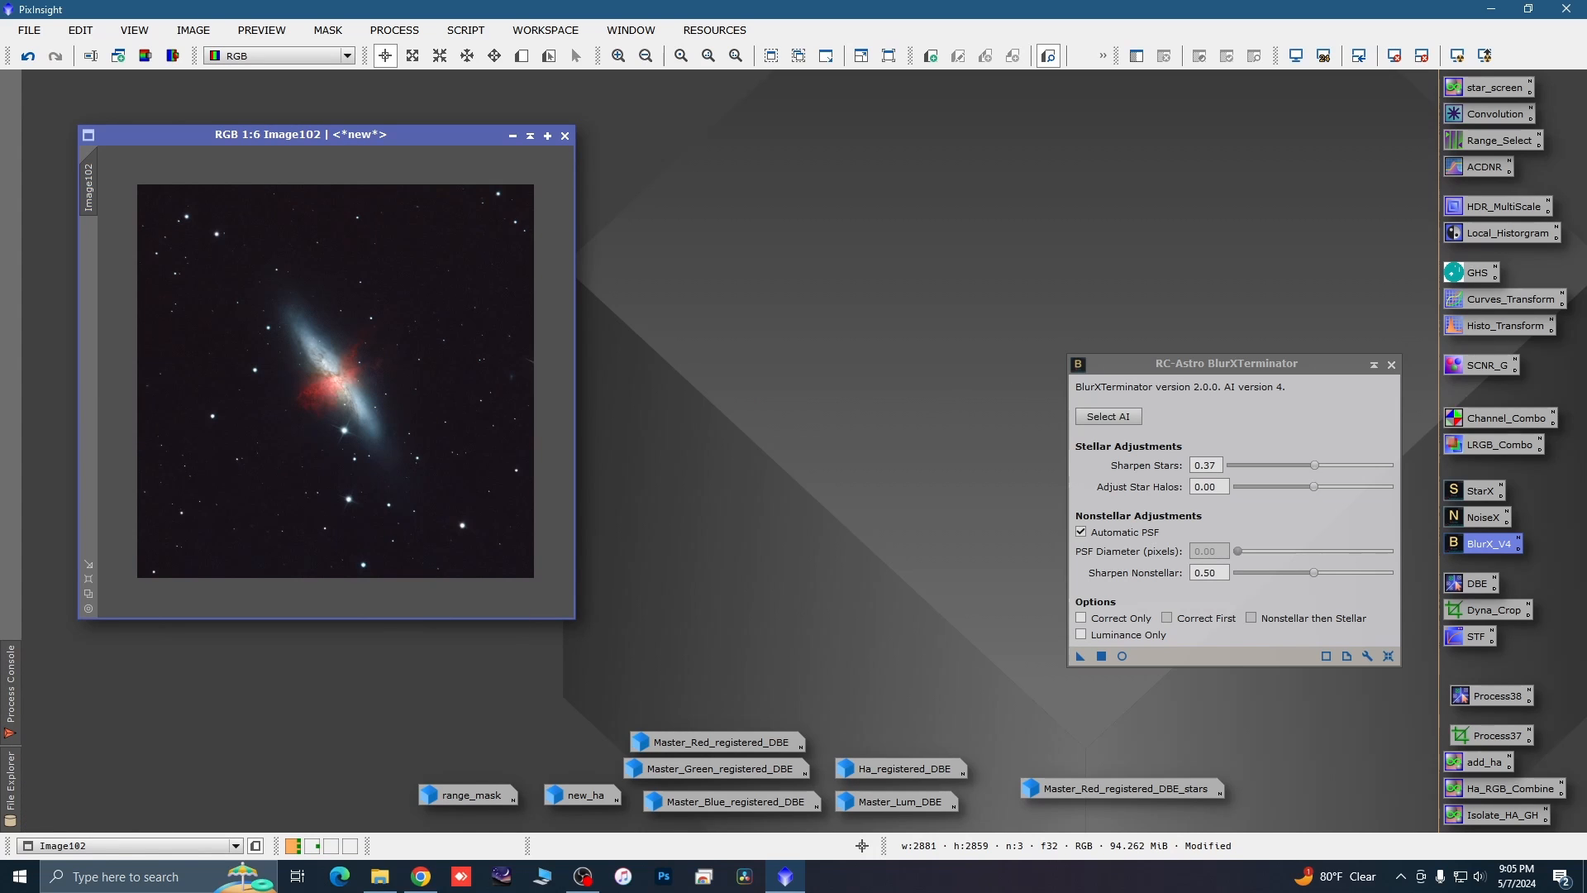
{"action": "scroll", "coordinate": [372, 368], "scroll_direction": "up", "scroll_amount": 1}
{"action": "scroll", "coordinate": [410, 358], "scroll_direction": "up", "scroll_amount": 1}
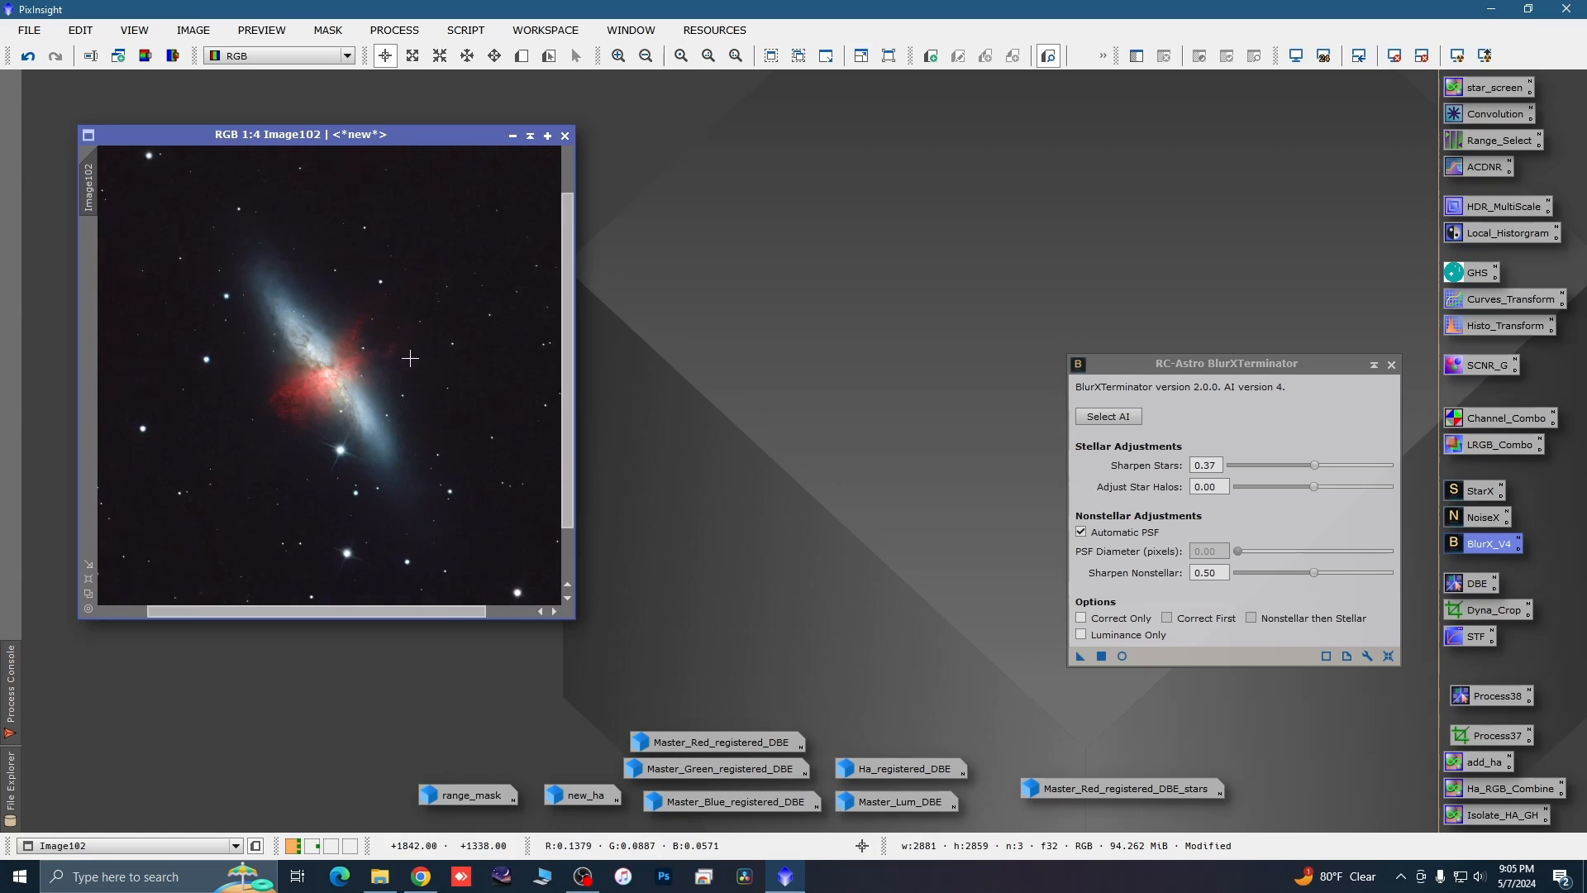
{"action": "scroll", "coordinate": [410, 358], "scroll_direction": "down", "scroll_amount": 2}
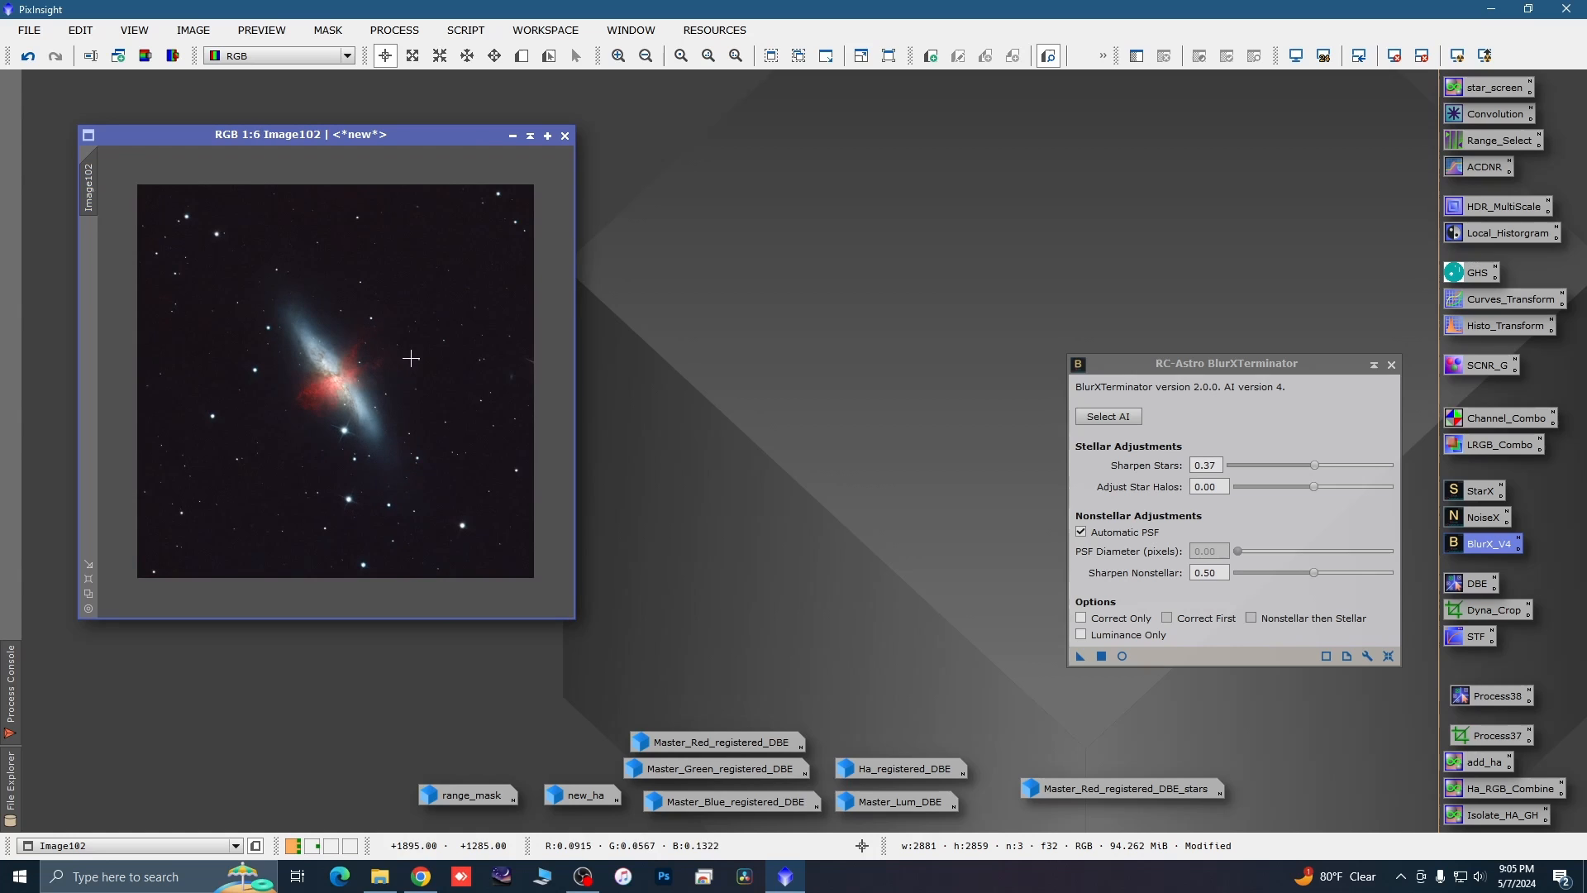
{"action": "left_click", "coordinate": [1392, 366]}
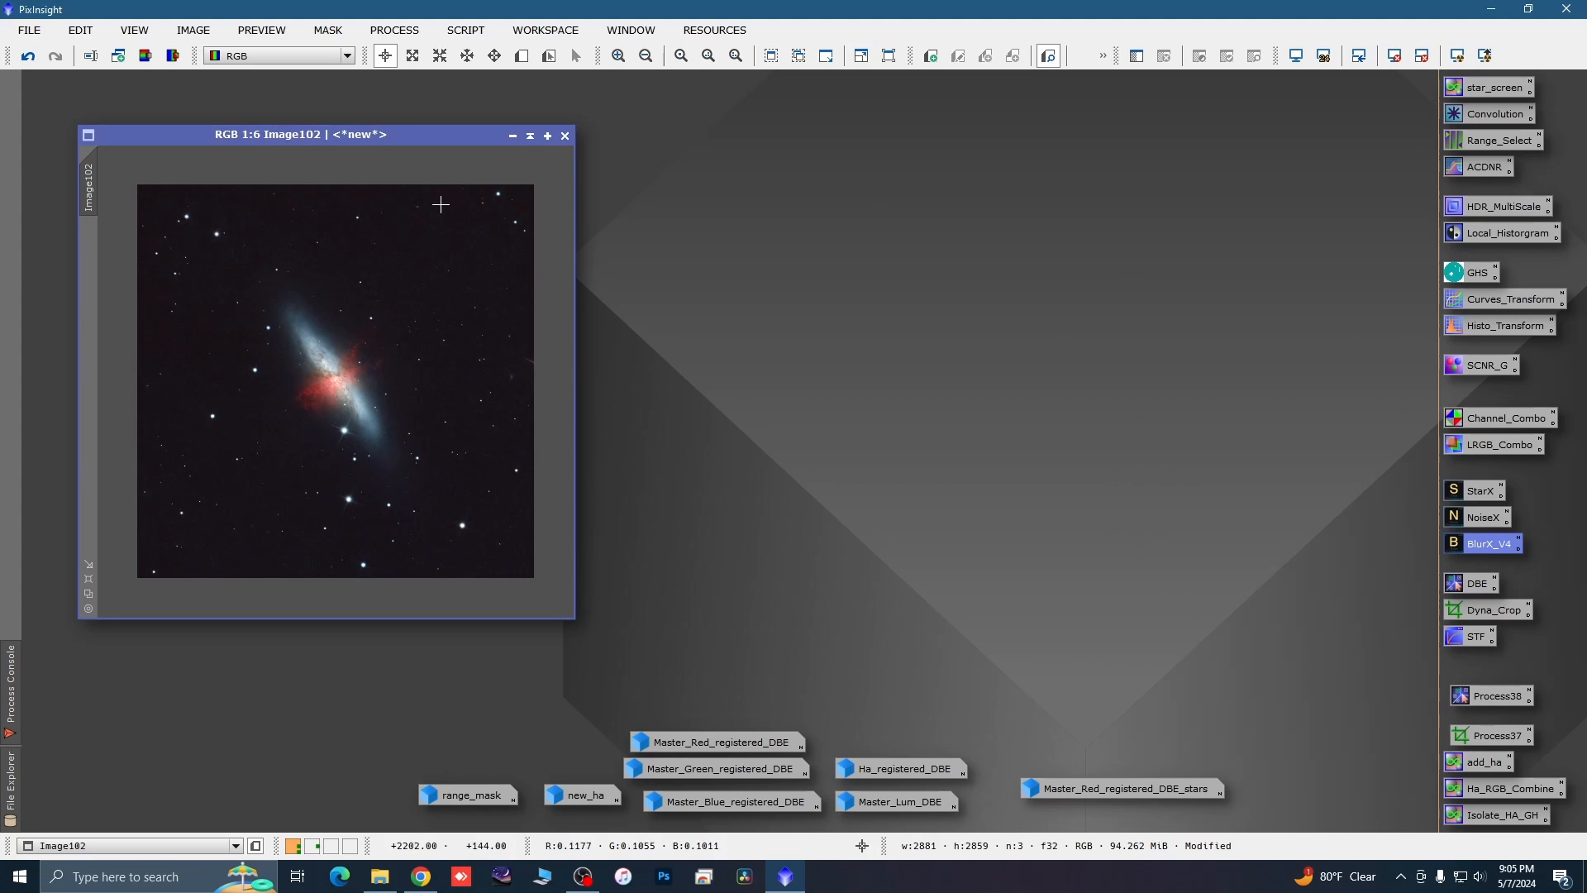
Smooth the RGB galaxy image using Convolution with a StdDev of 7.50, checking the real-time preview, and close the process.
{"action": "scroll", "coordinate": [390, 336], "scroll_direction": "up", "scroll_amount": 4}
{"action": "scroll", "coordinate": [396, 334], "scroll_direction": "up", "scroll_amount": 1}
{"action": "scroll", "coordinate": [403, 330], "scroll_direction": "down", "scroll_amount": 4}
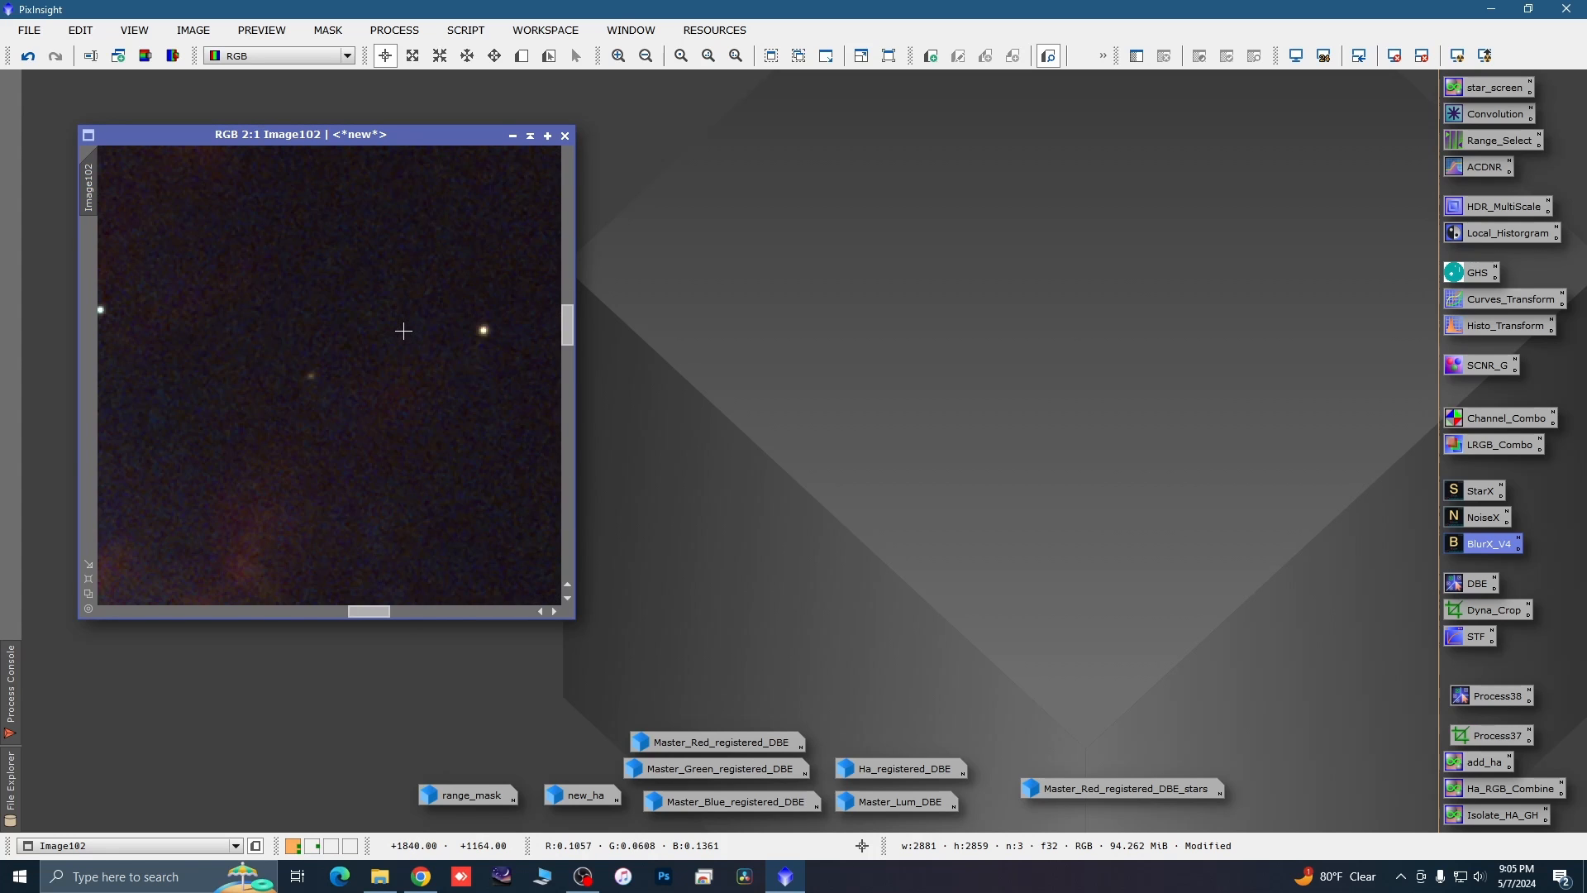
{"action": "scroll", "coordinate": [403, 331], "scroll_direction": "down", "scroll_amount": 1}
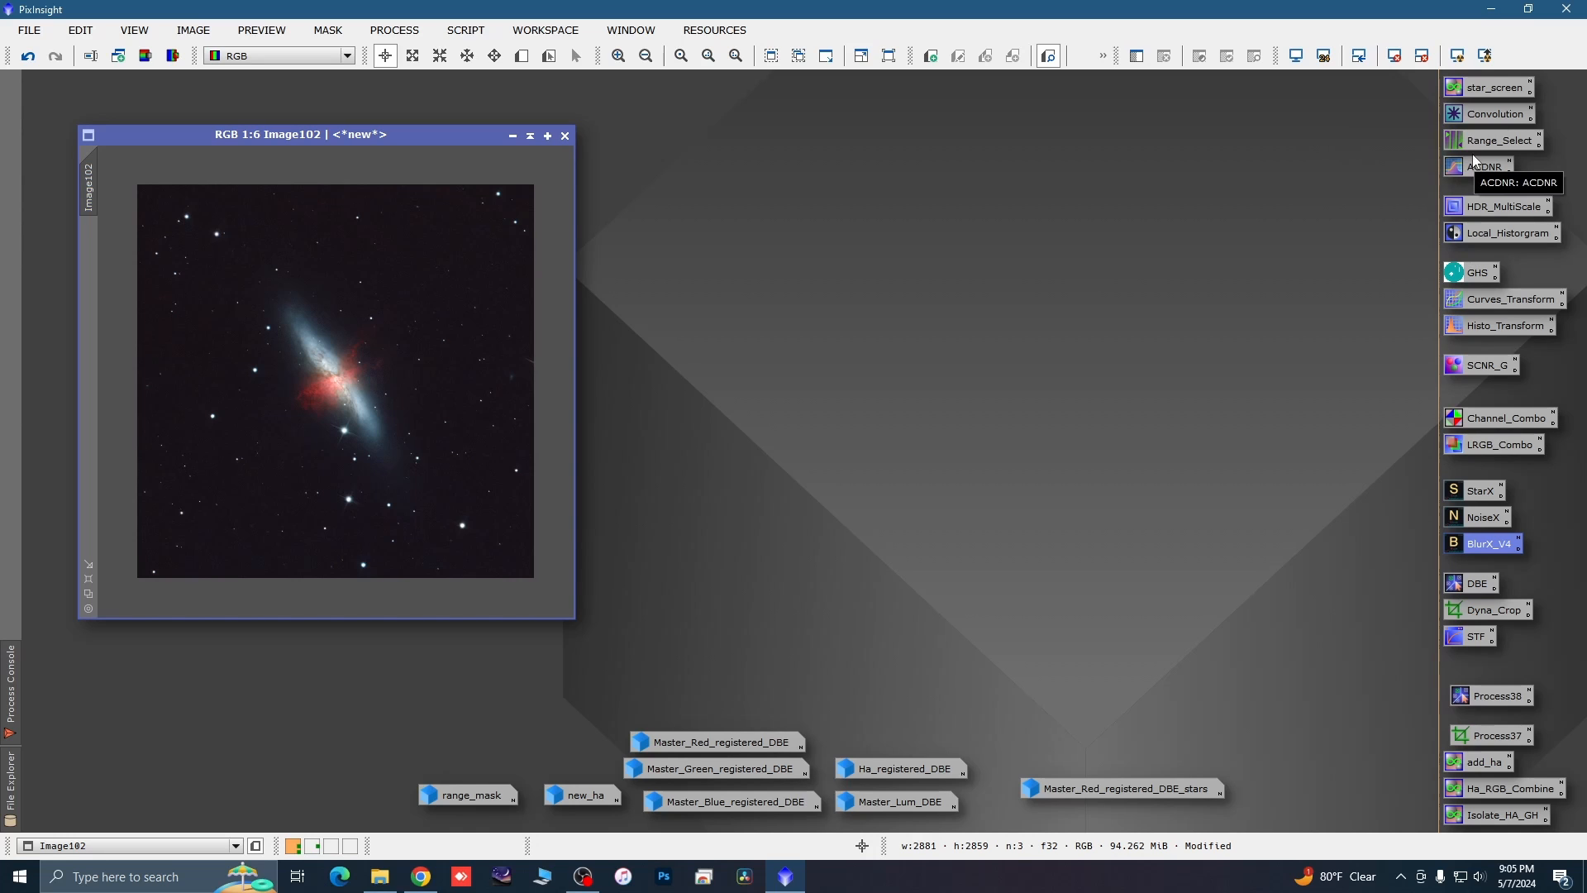
{"action": "double_click", "coordinate": [1487, 113]}
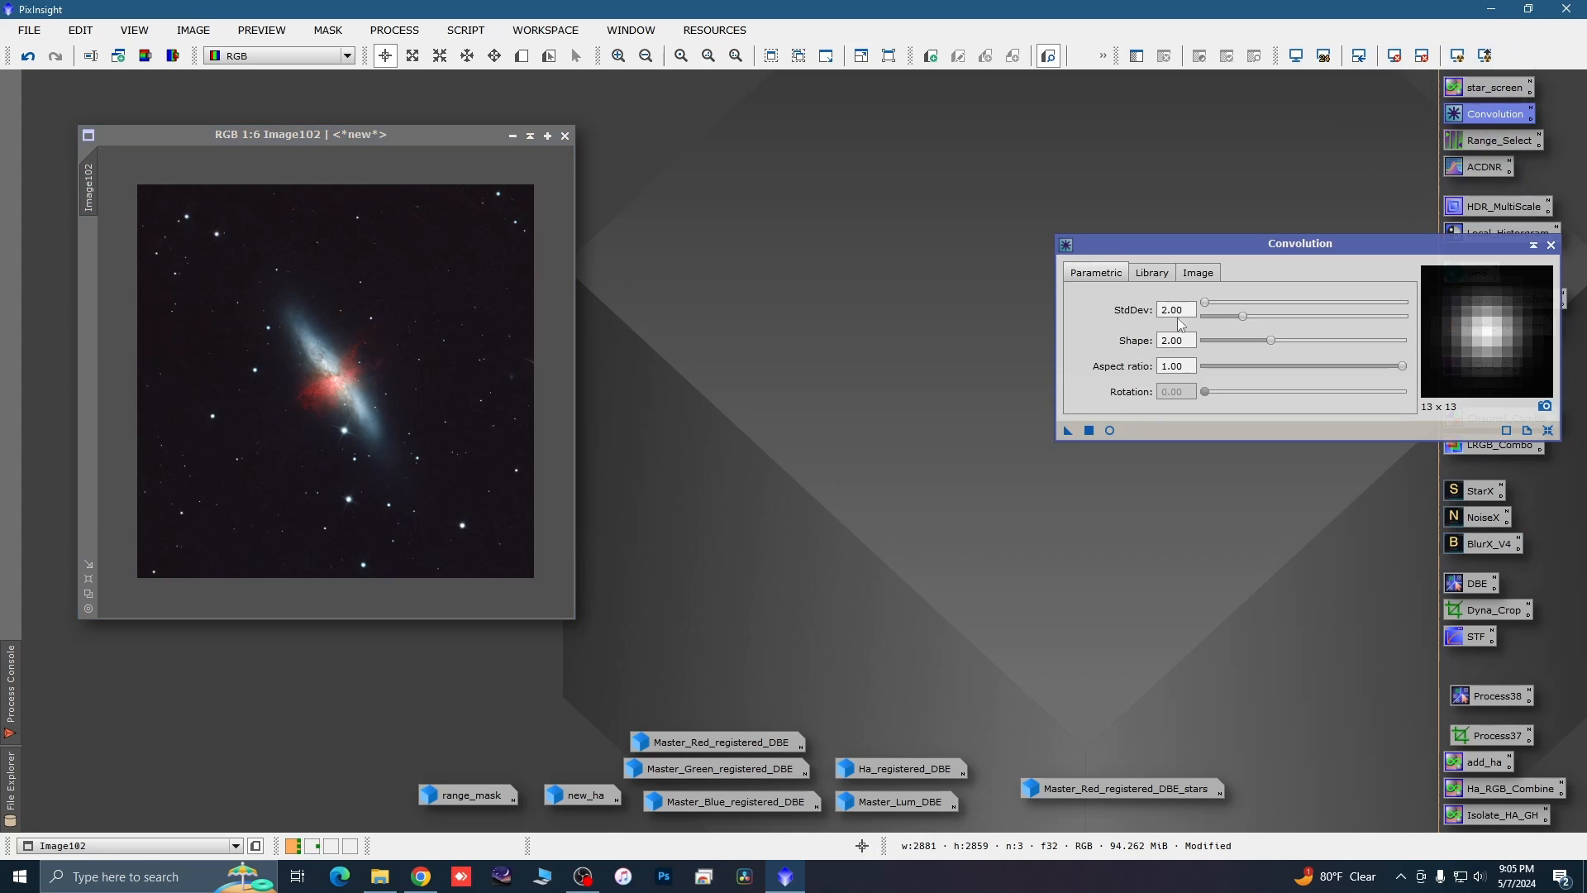
{"action": "left_click", "coordinate": [1110, 429]}
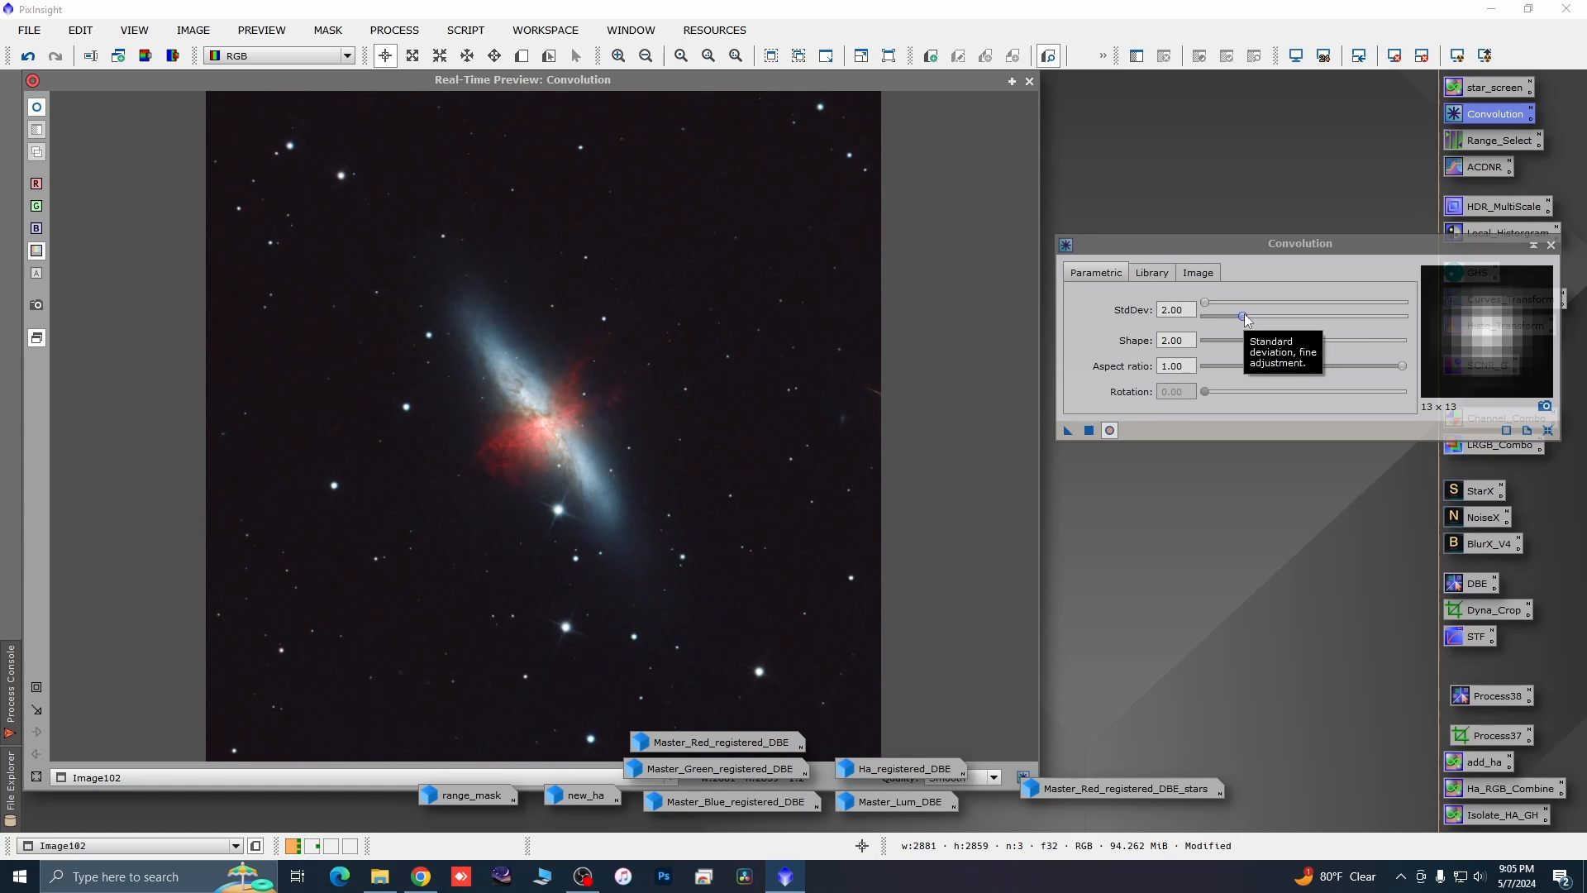
{"action": "left_click_drag", "start_coordinate": [1244, 322], "coordinate": [1256, 320]}
{"action": "left_click_drag", "start_coordinate": [1280, 316], "coordinate": [1340, 318]}
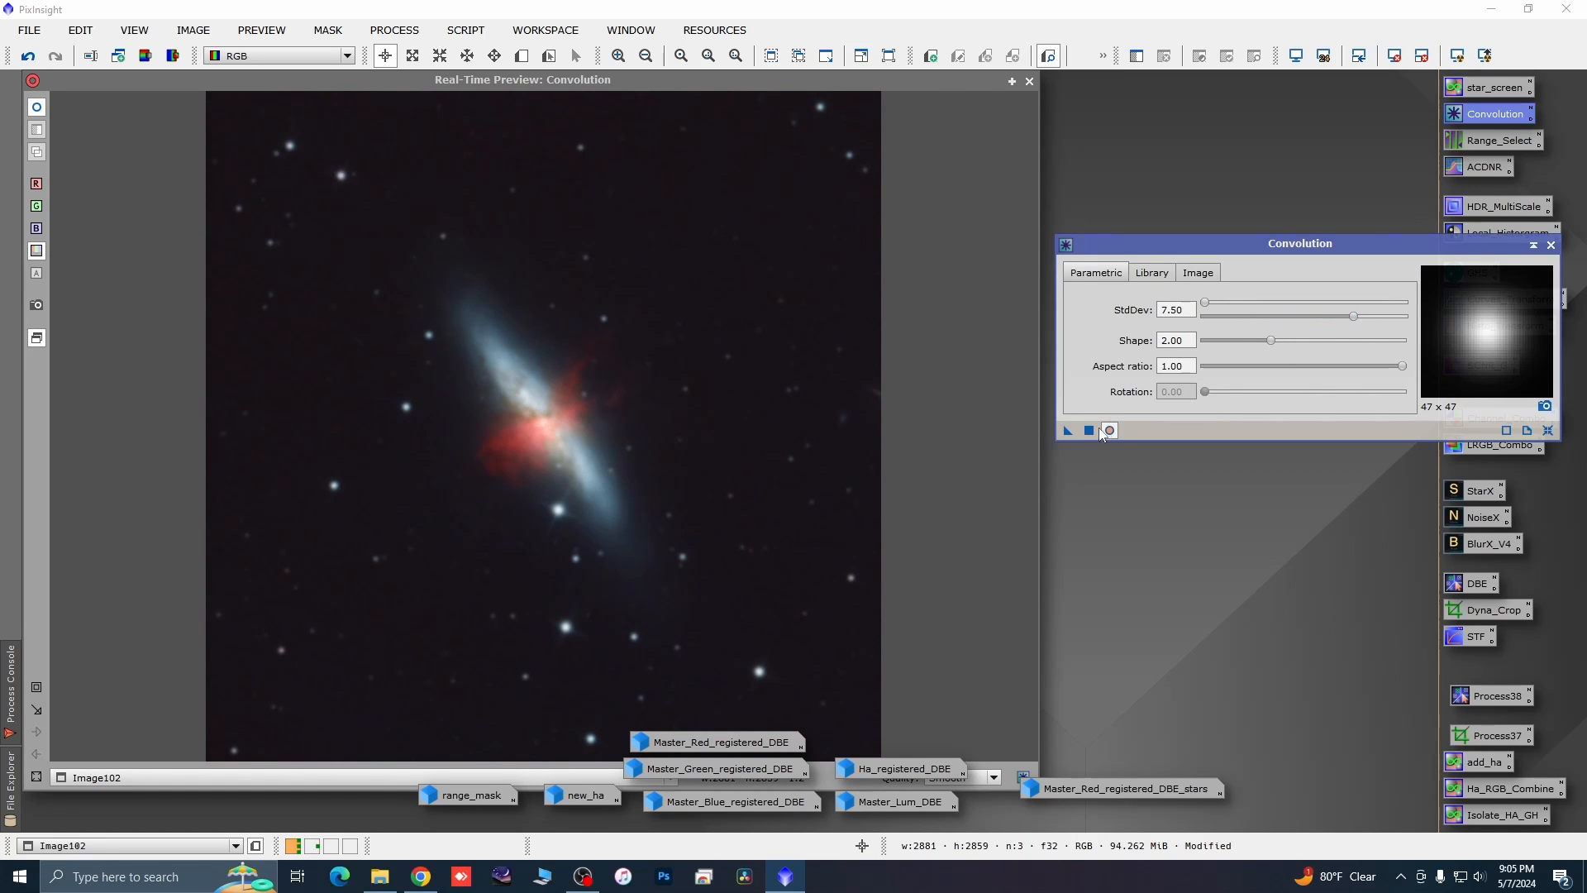
{"action": "left_click", "coordinate": [1550, 245]}
{"action": "left_click", "coordinate": [1030, 82]}
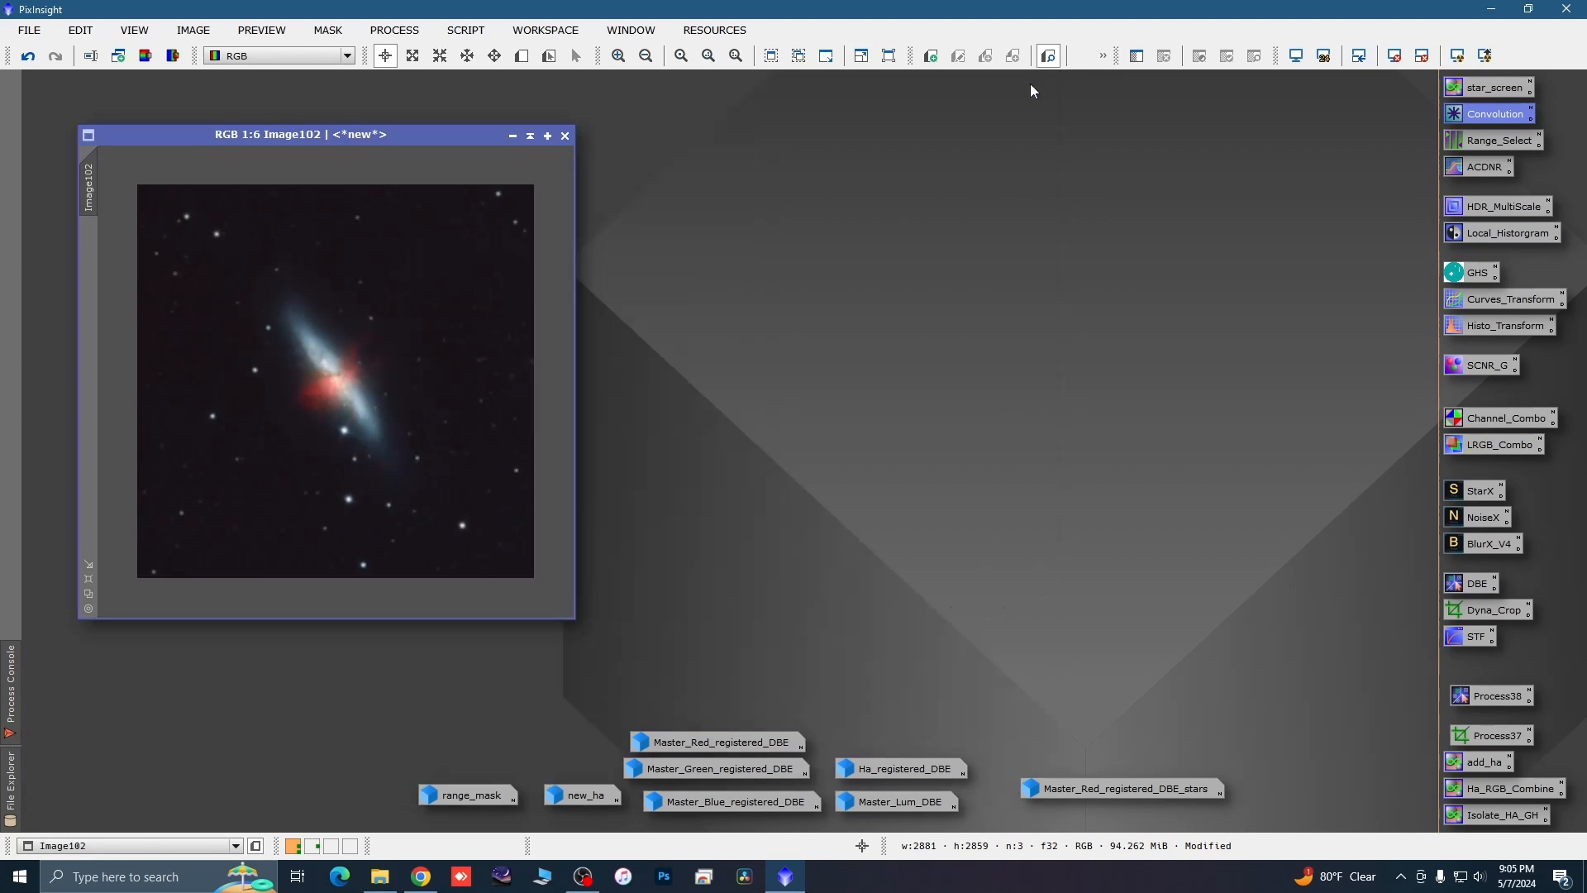
Minimise the RGB image, park it above the range_mask icon, and restore the Master_Lum_DBE image to show the whole frame.
{"action": "left_click", "coordinate": [516, 138]}
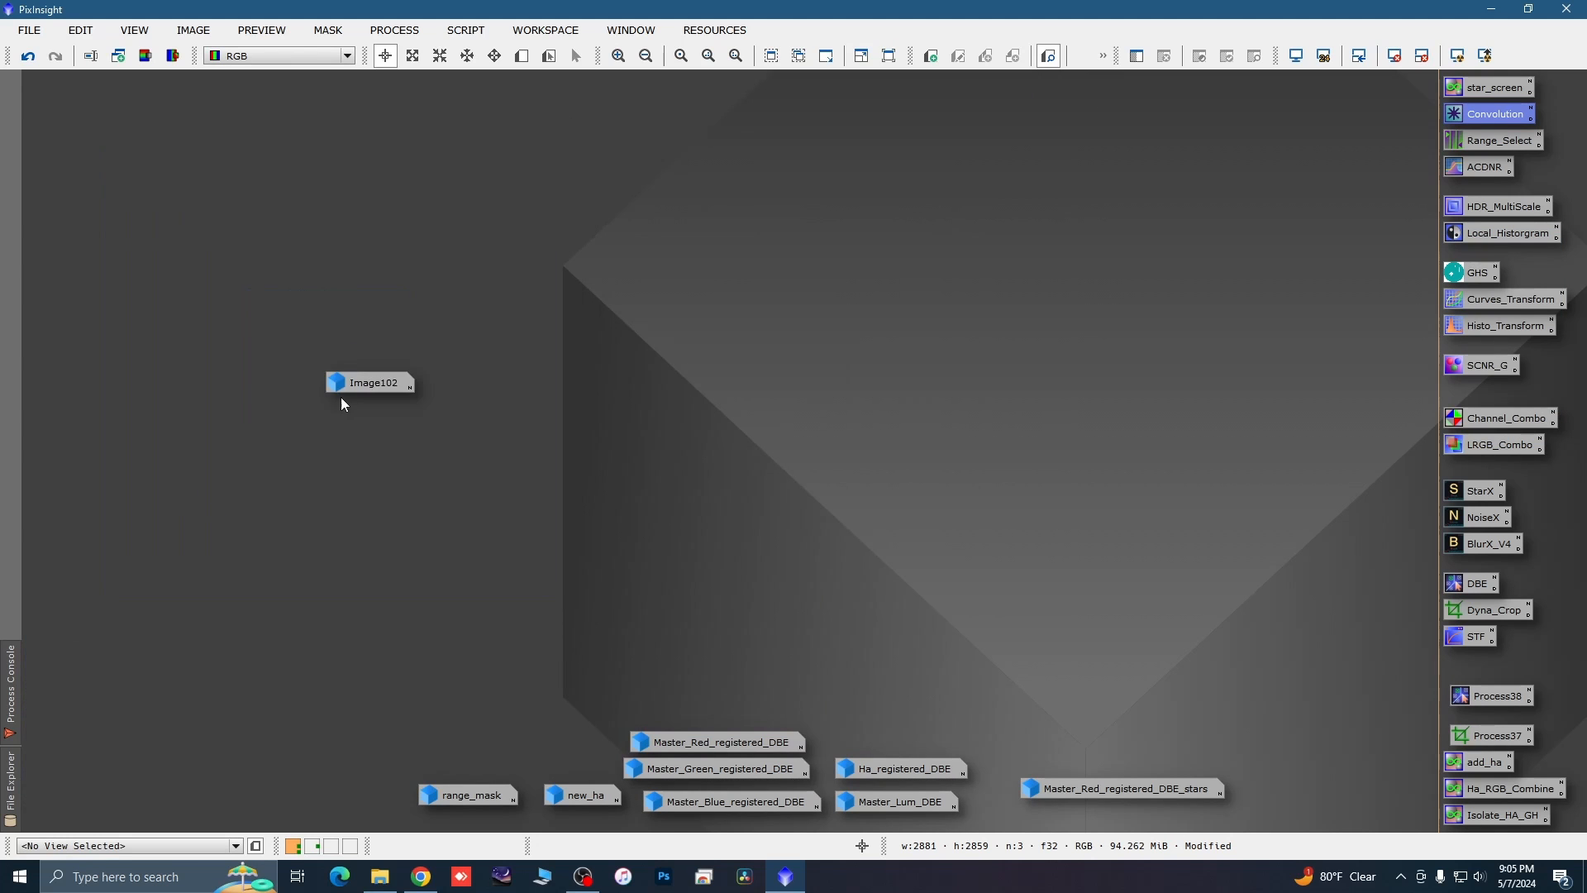
{"action": "left_click_drag", "start_coordinate": [354, 385], "coordinate": [443, 766]}
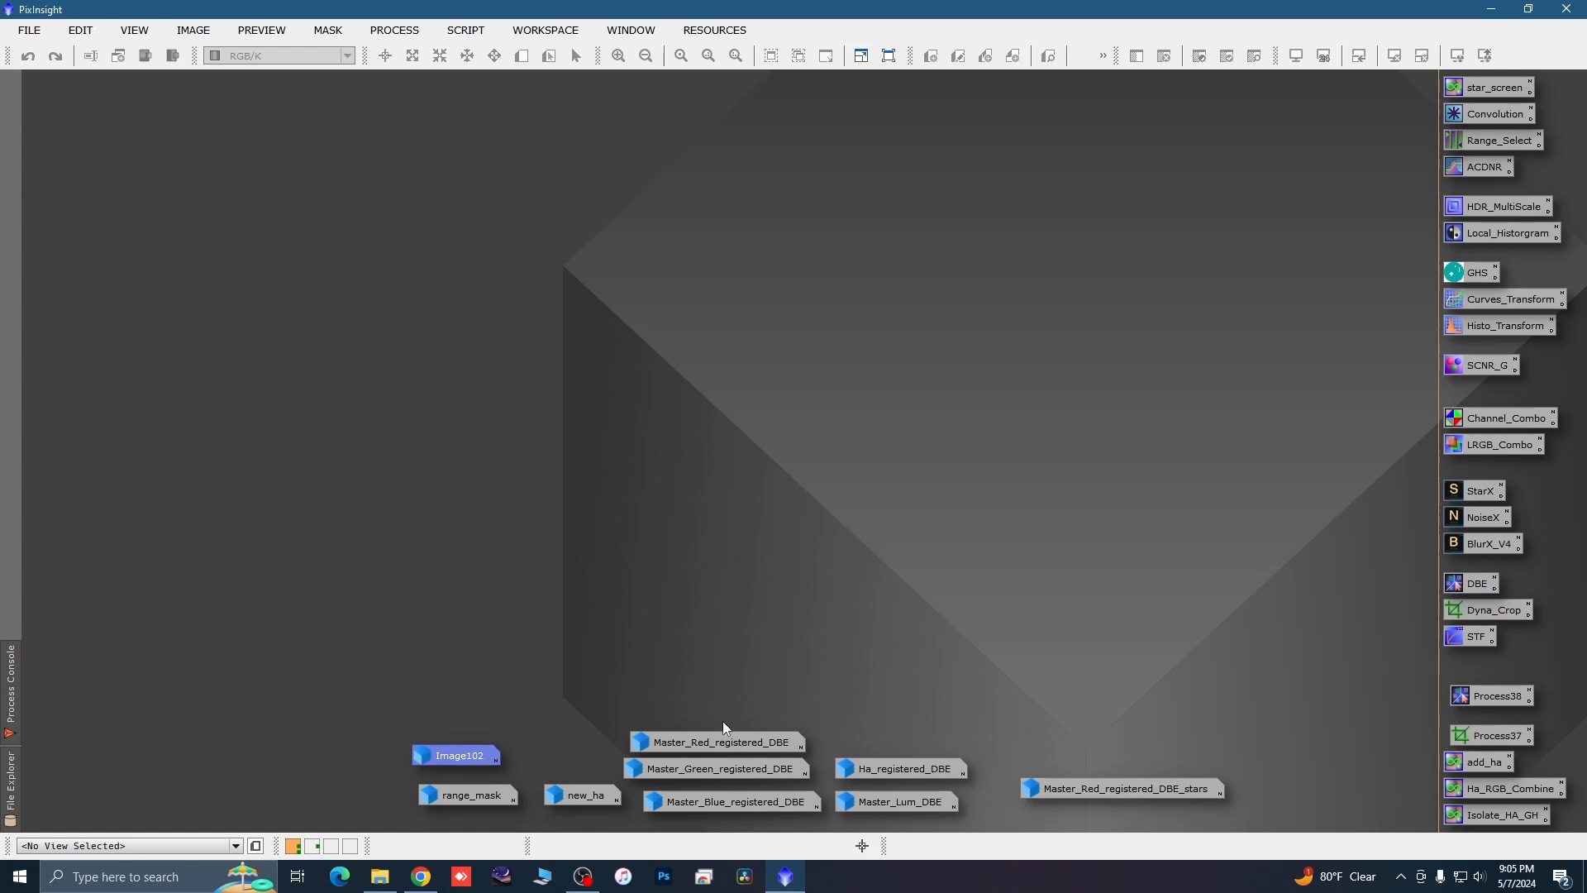
{"action": "double_click", "coordinate": [875, 805]}
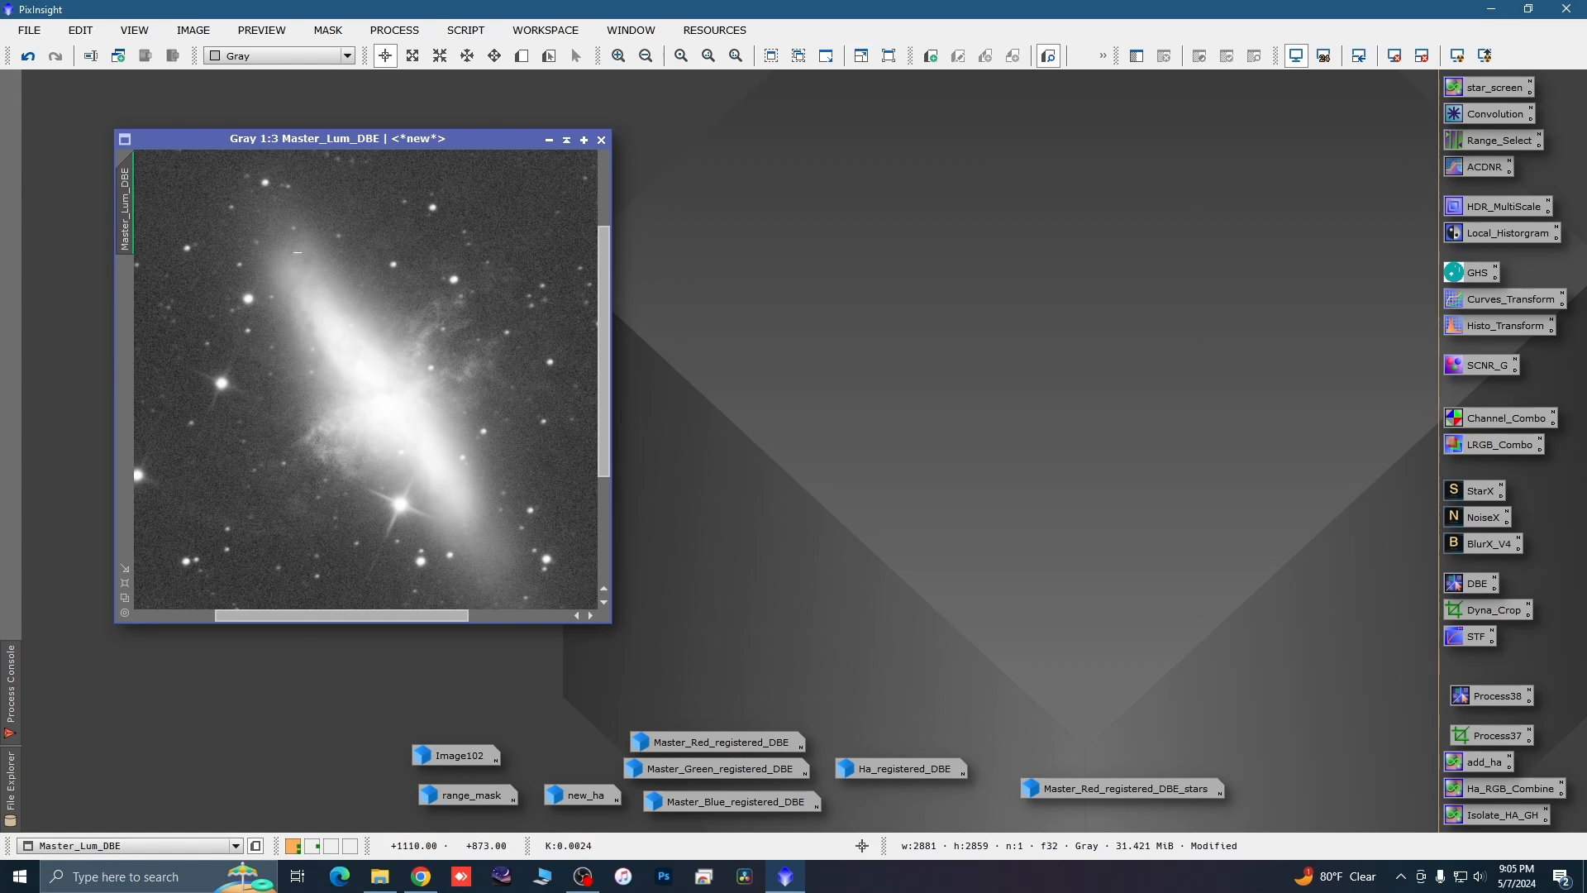
{"action": "scroll", "coordinate": [413, 392], "scroll_direction": "down", "scroll_amount": 3}
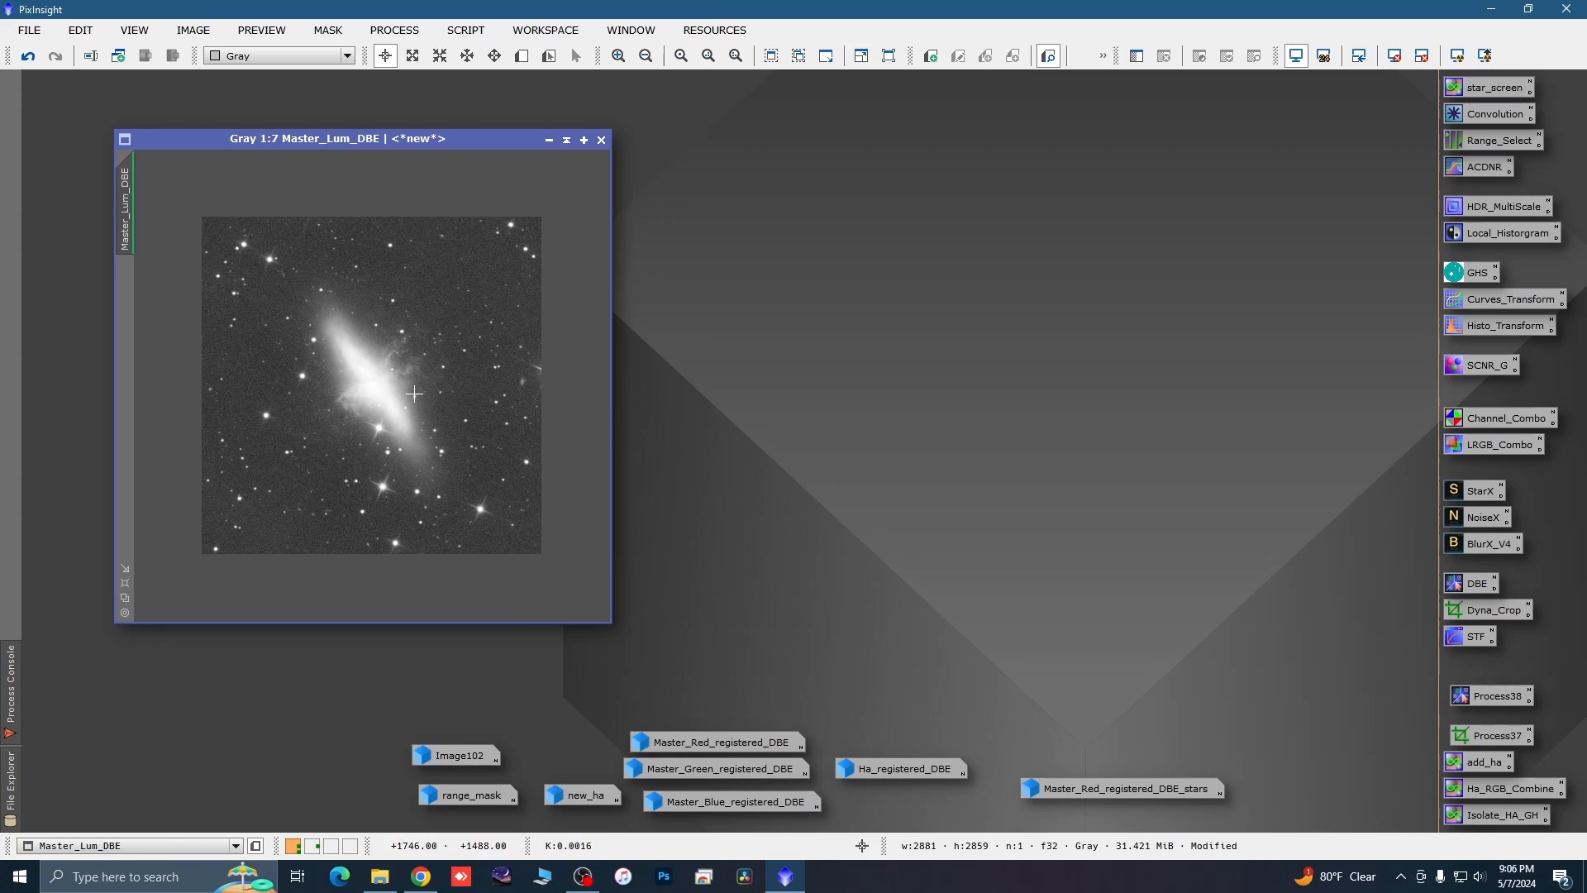
{"action": "scroll", "coordinate": [322, 372], "scroll_direction": "down", "scroll_amount": 1}
Correct the Master_Lum_DBE image using BlurXTerminator with Correct Only enabled, and close the process.
{"action": "double_click", "coordinate": [1466, 546]}
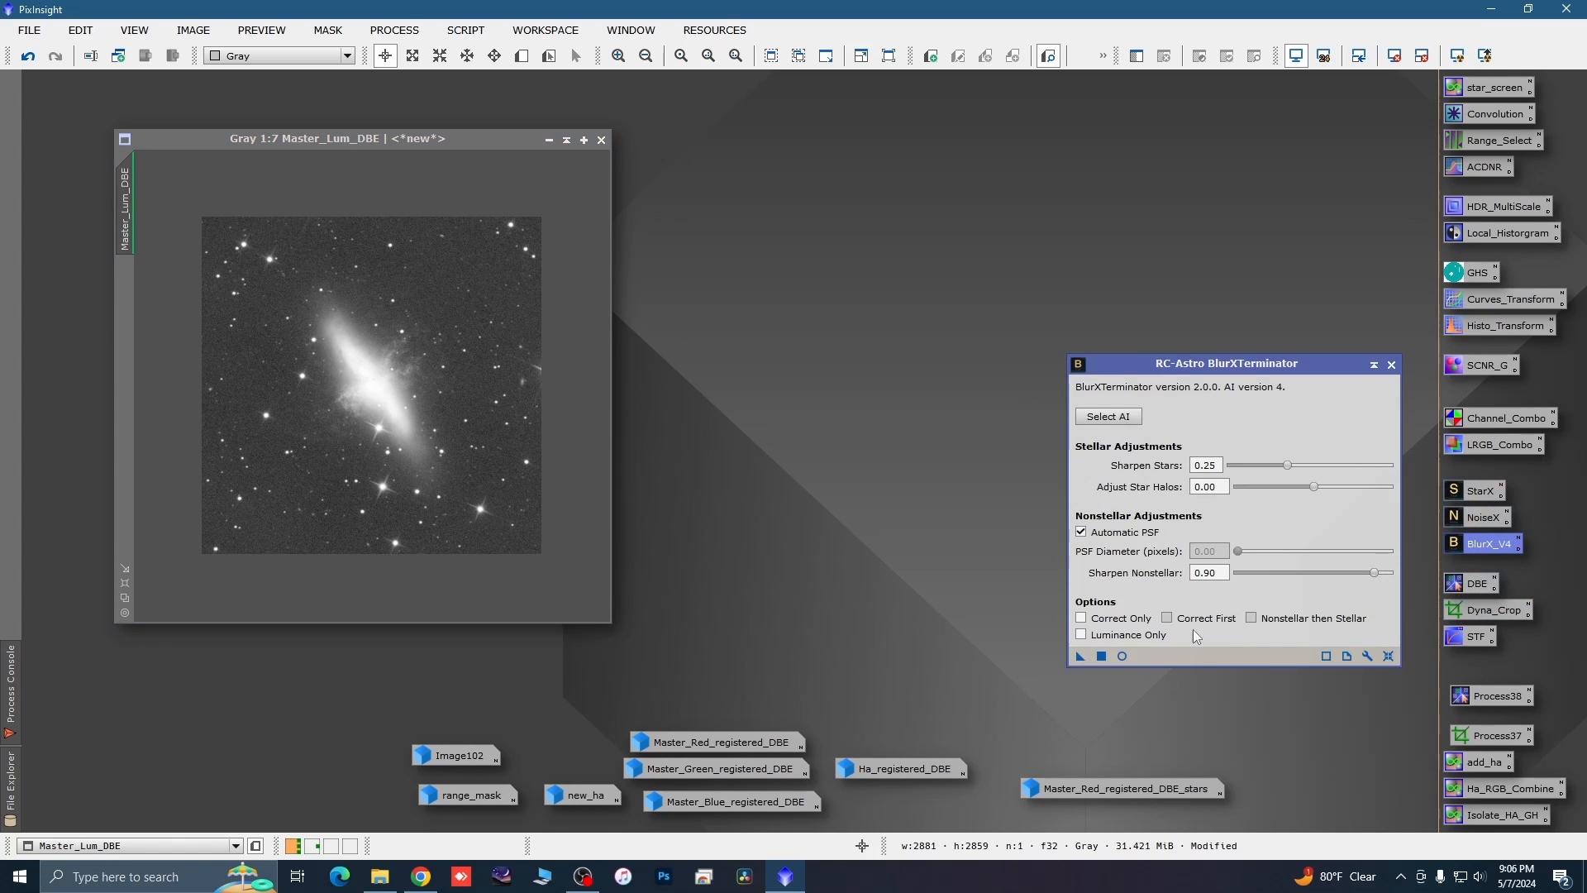
{"action": "left_click", "coordinate": [1081, 617]}
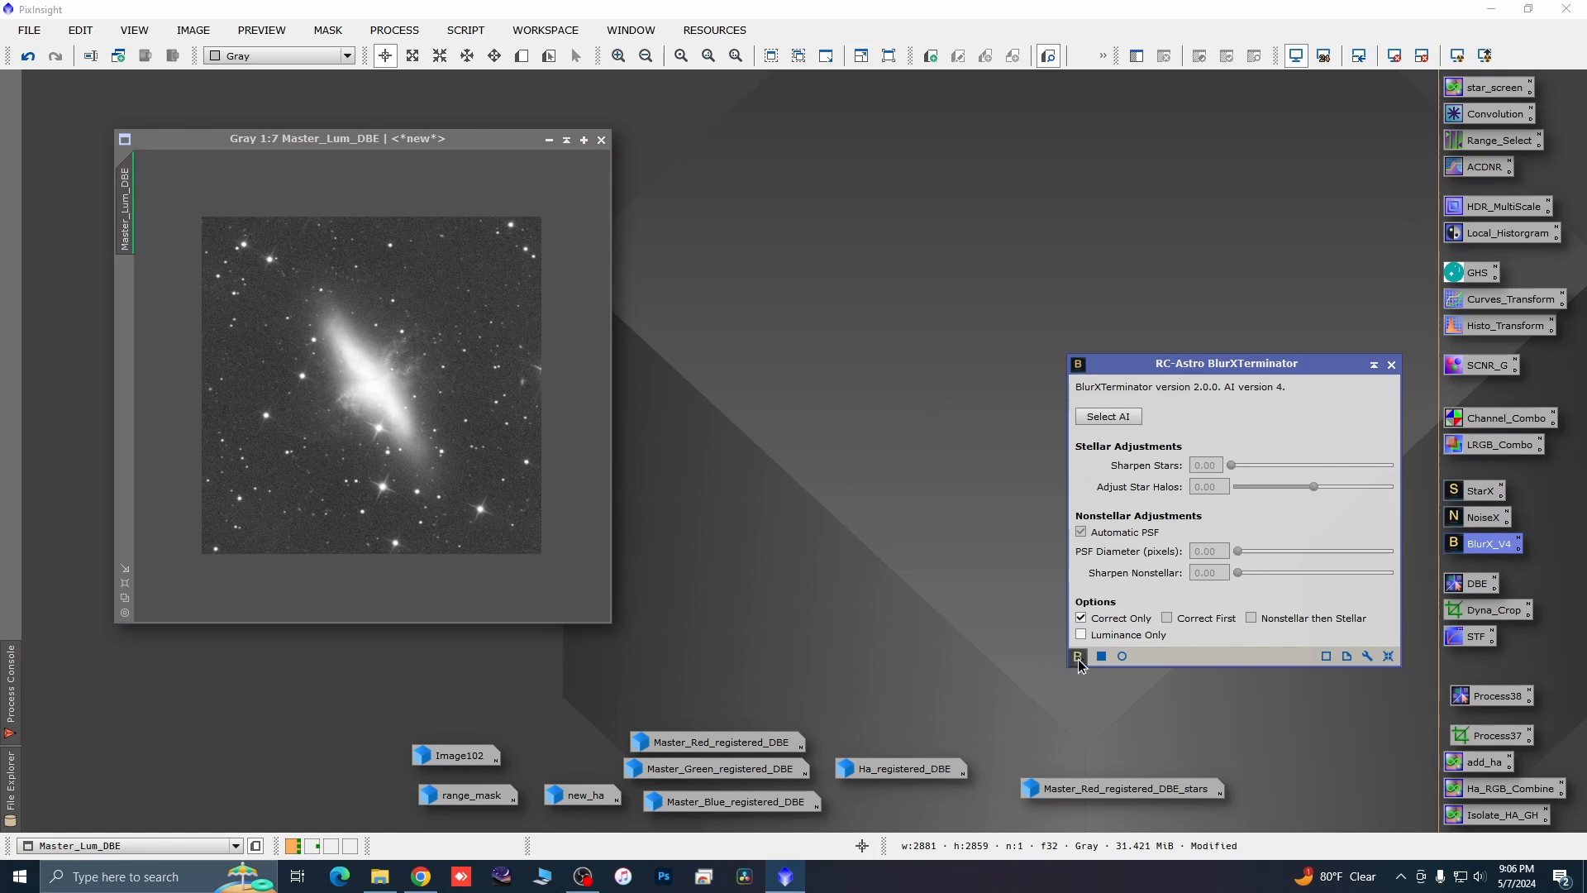
{"action": "left_click_drag", "start_coordinate": [1079, 658], "coordinate": [517, 527]}
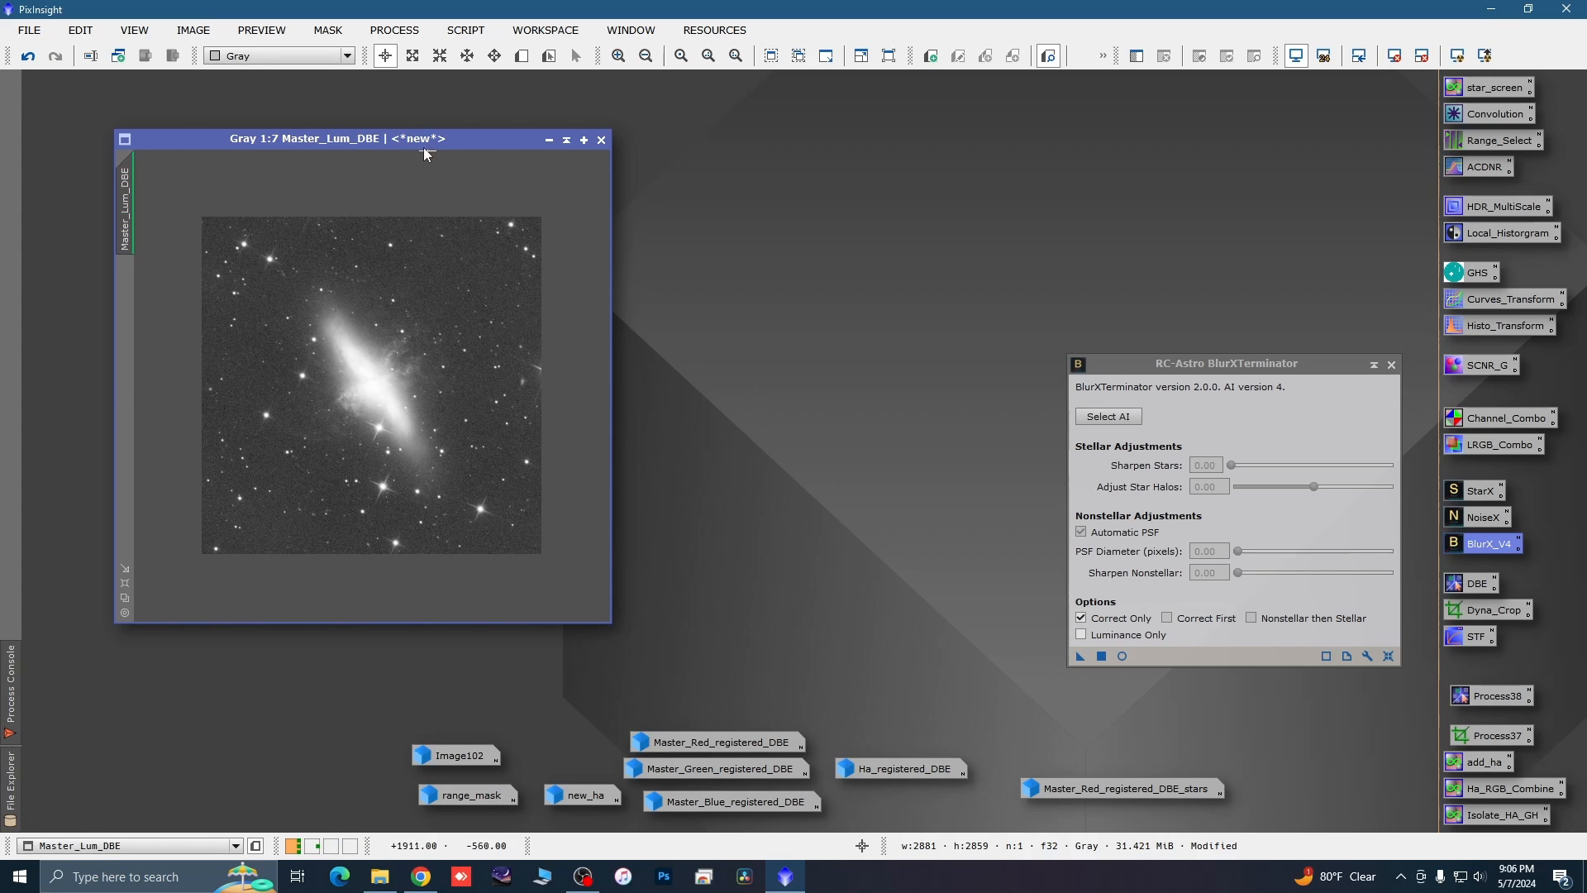
{"action": "left_click_drag", "start_coordinate": [413, 140], "coordinate": [476, 157]}
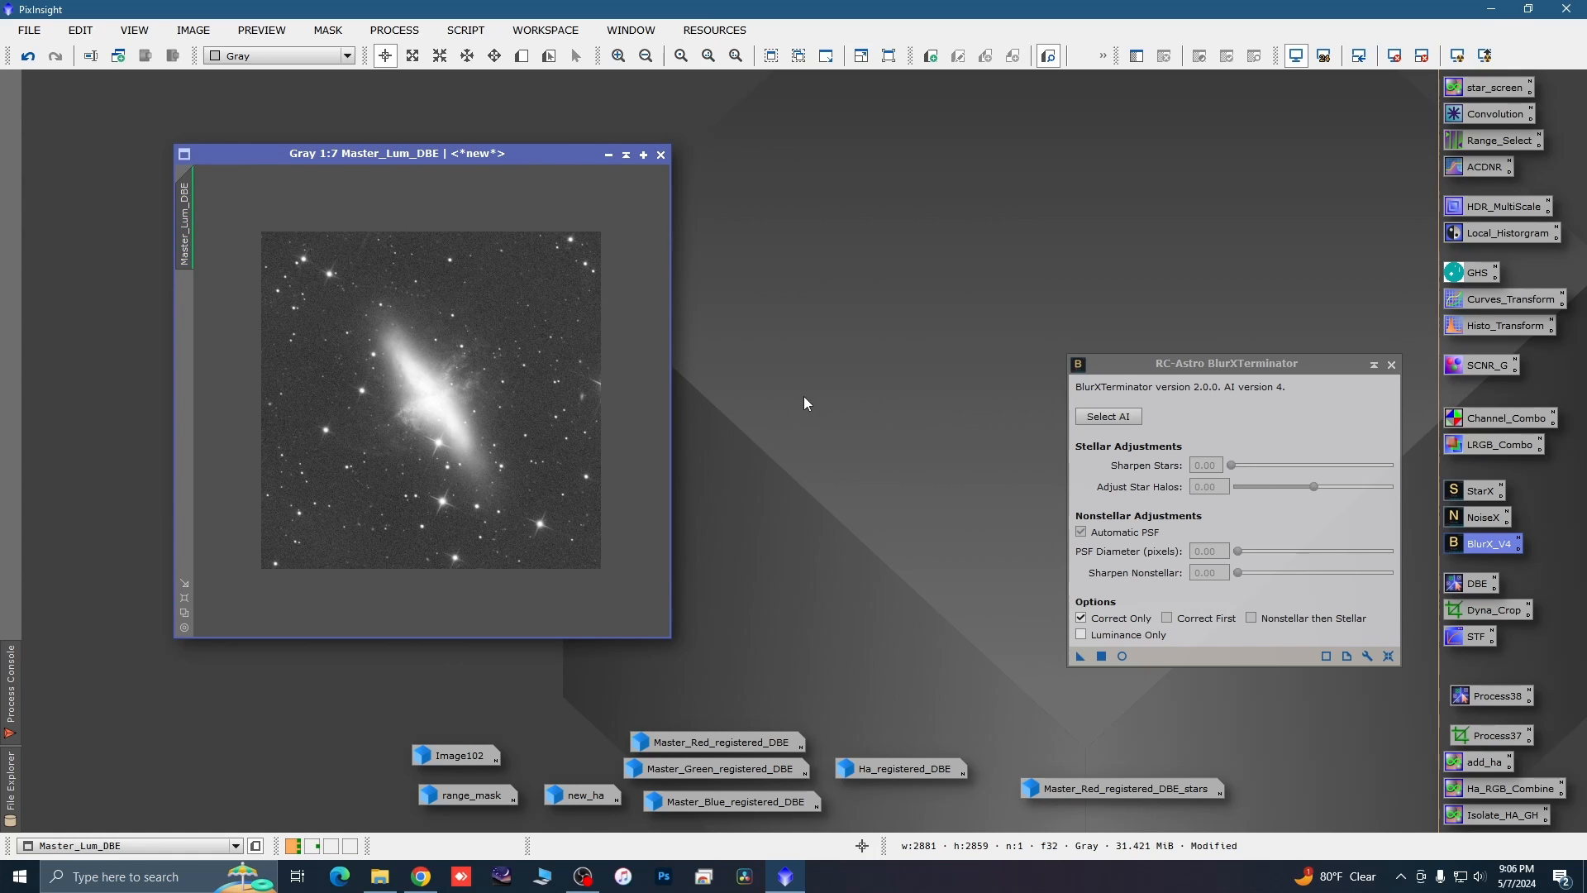
{"action": "left_click", "coordinate": [1391, 365]}
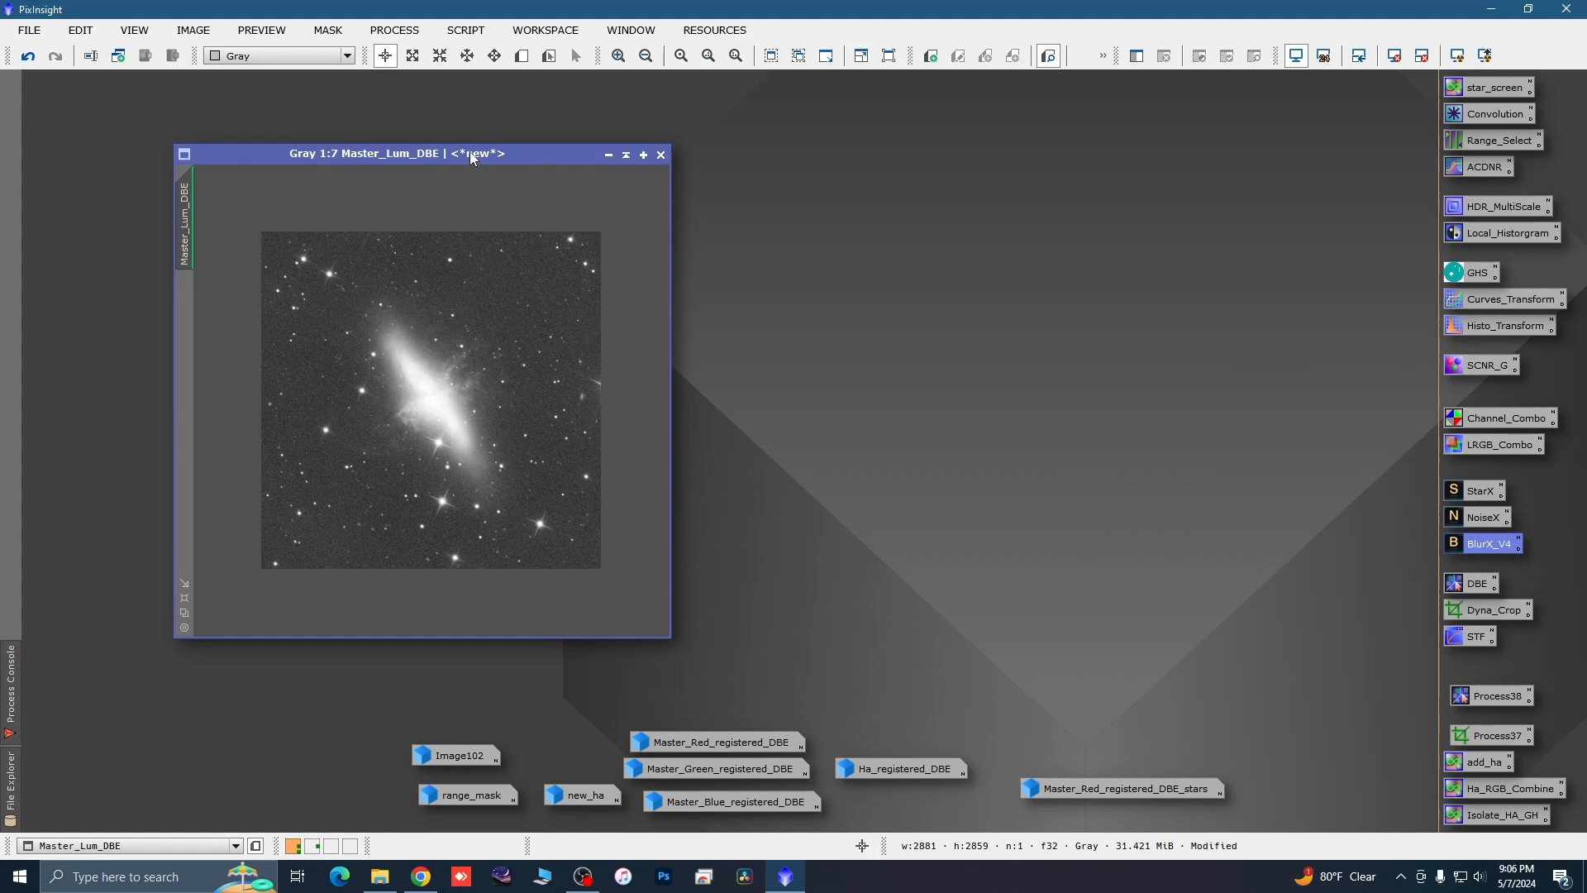
Enlarge the Master_Lum_DBE window, reposition it in the workspace and magnify the image to 1:5.
{"action": "left_click_drag", "start_coordinate": [473, 158], "coordinate": [442, 121]}
{"action": "left_click_drag", "start_coordinate": [641, 601], "coordinate": [747, 719]}
{"action": "left_click_drag", "start_coordinate": [524, 119], "coordinate": [772, 97]}
{"action": "scroll", "coordinate": [737, 393], "scroll_direction": "up", "scroll_amount": 2}
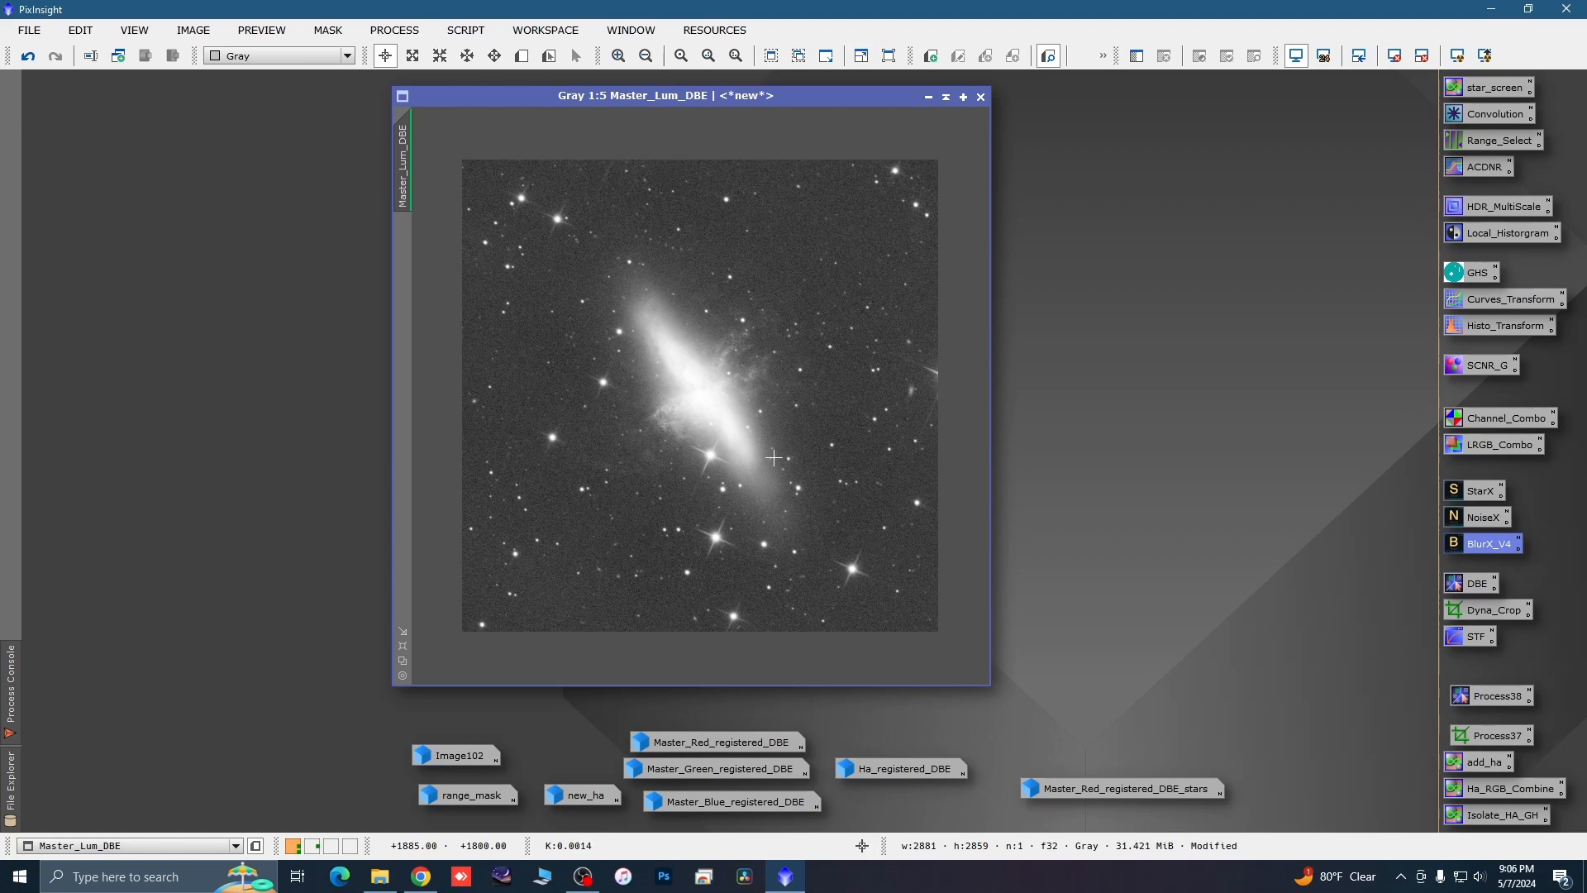
{"action": "left_click_drag", "start_coordinate": [699, 101], "coordinate": [657, 103]}
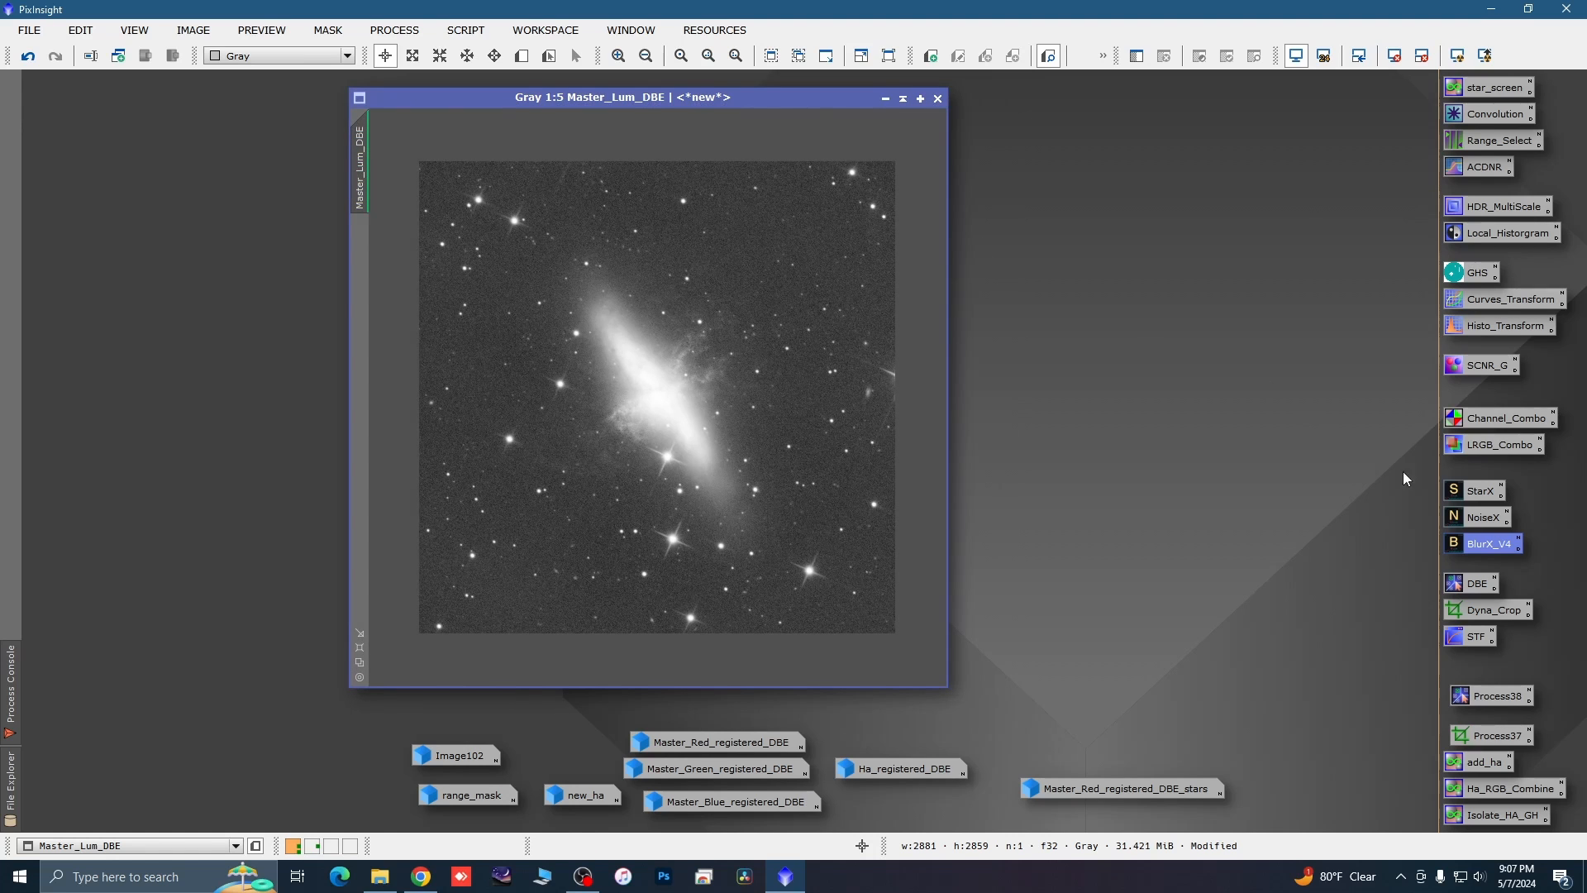
Reduce the noise in the Master_Lum_DBE image using NoiseXTerminator with Denoise 0.49, and close the process.
{"action": "double_click", "coordinate": [1461, 488]}
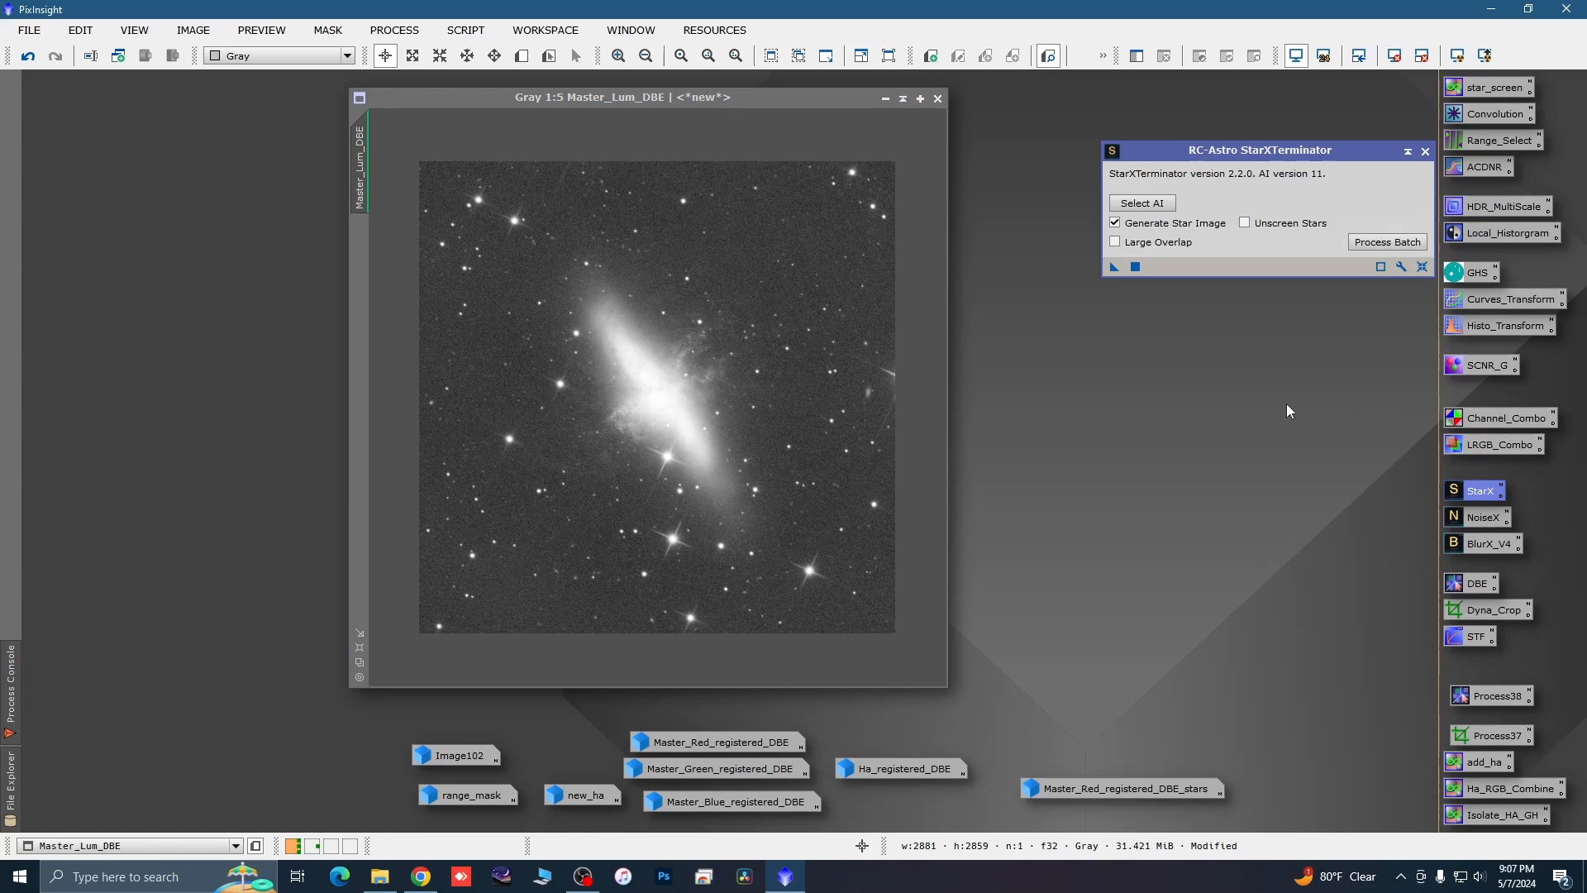
{"action": "left_click", "coordinate": [1425, 152]}
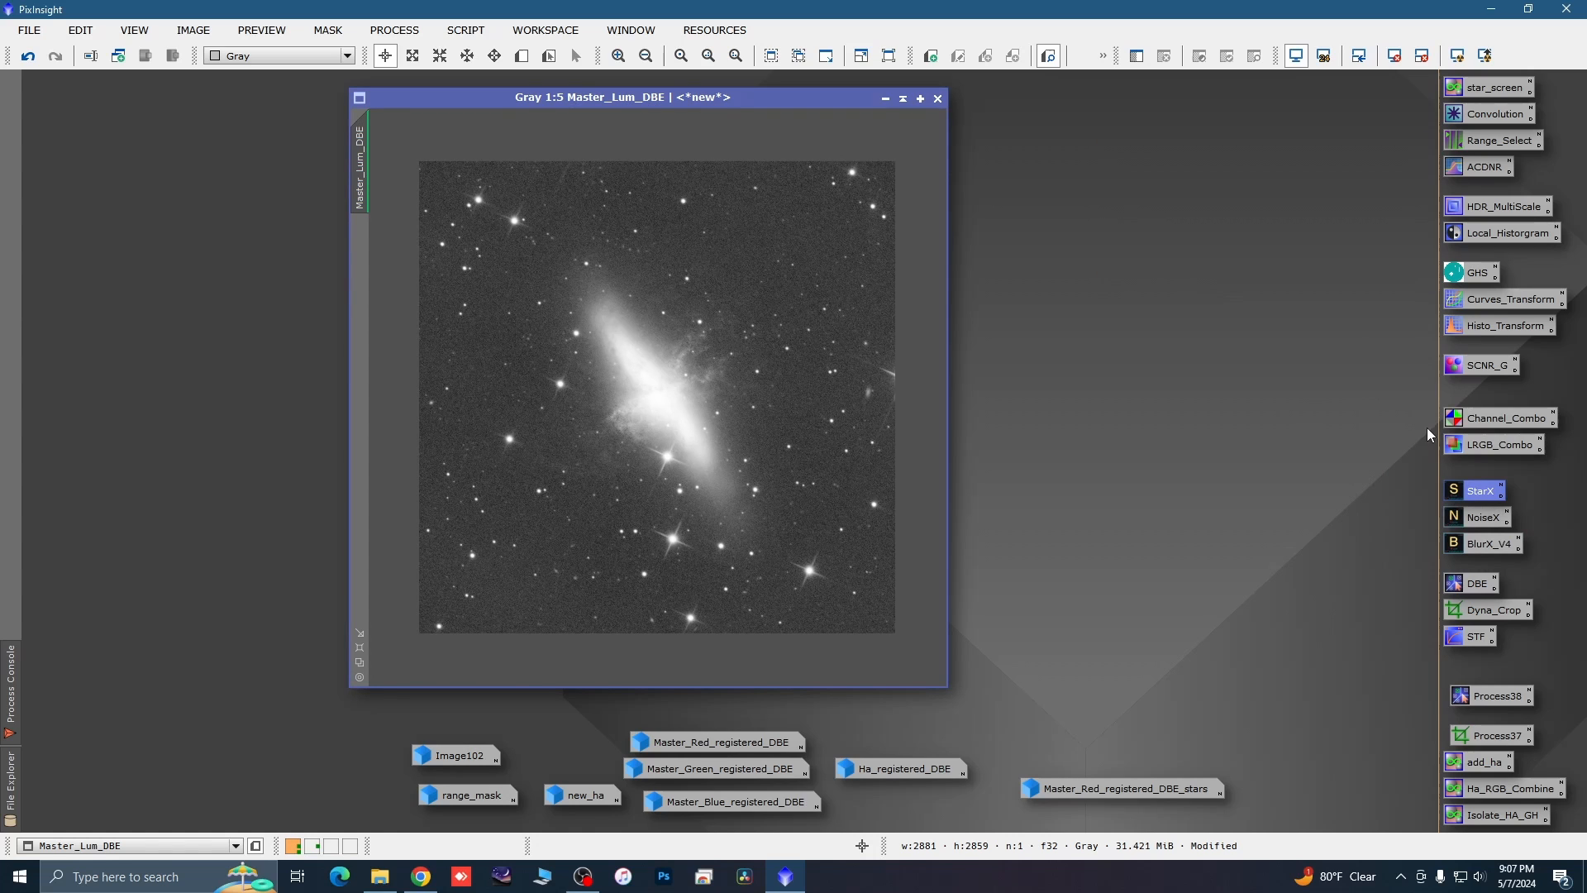
{"action": "double_click", "coordinate": [1479, 521]}
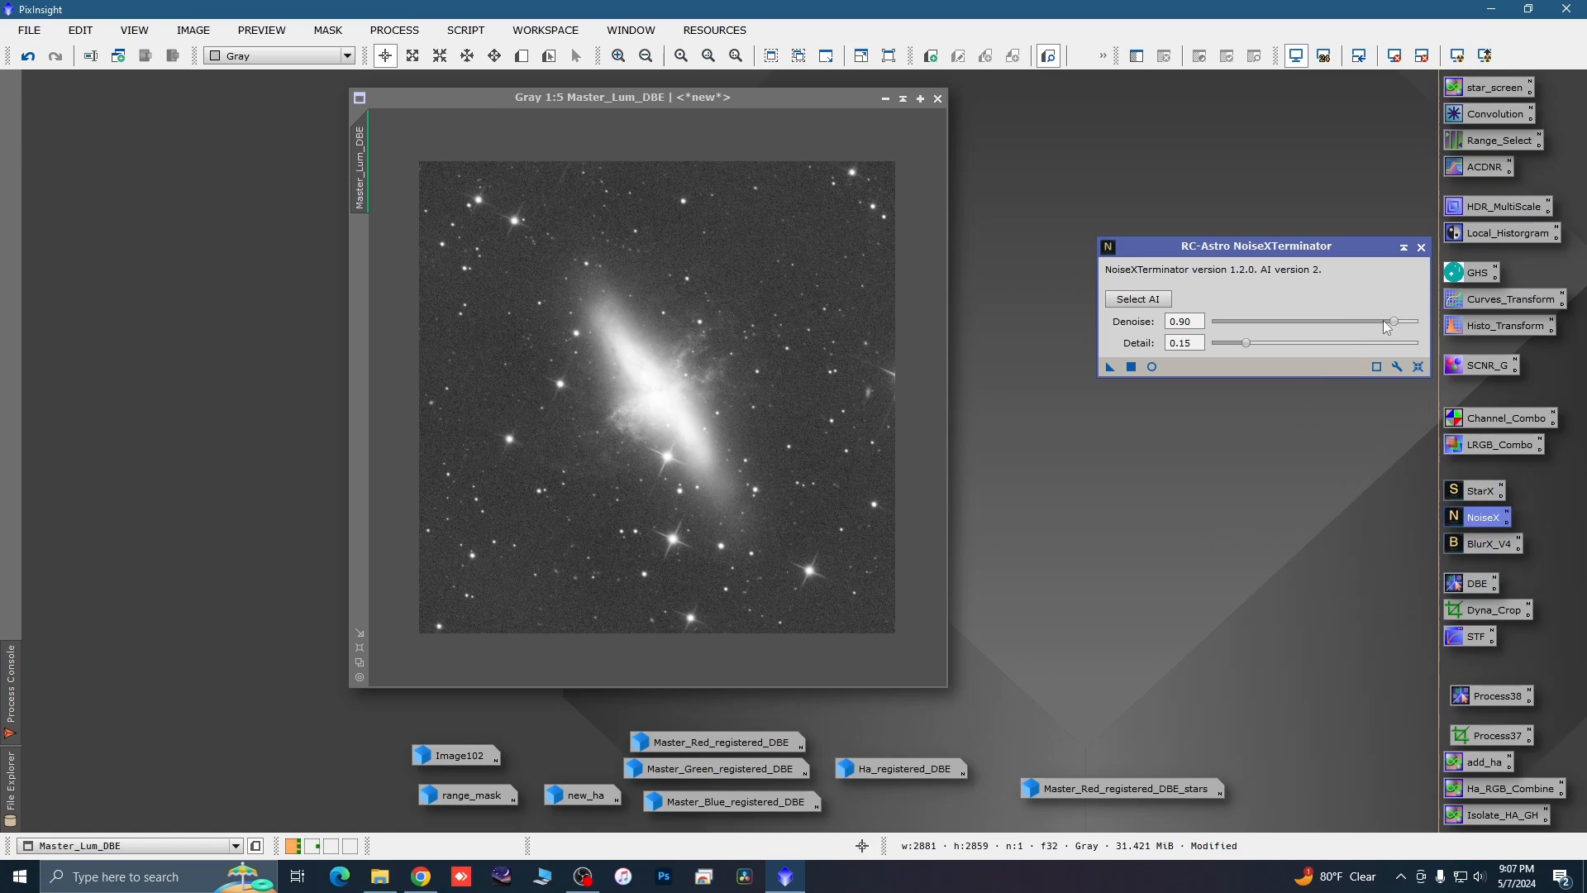
{"action": "left_click_drag", "start_coordinate": [1387, 326], "coordinate": [1308, 327]}
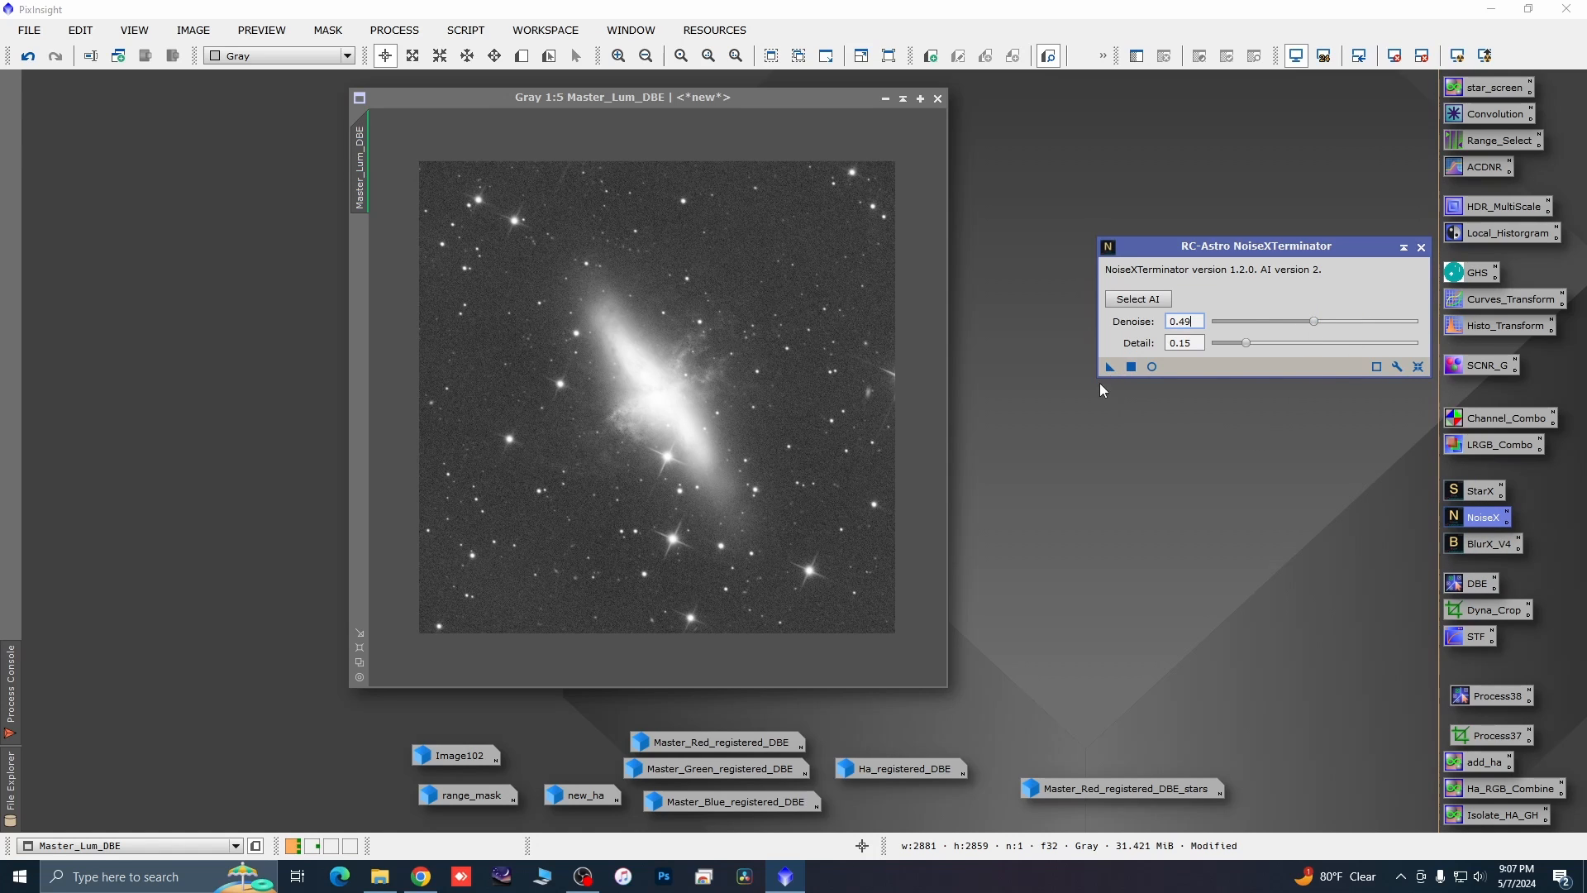
{"action": "left_click_drag", "start_coordinate": [1108, 369], "coordinate": [797, 425]}
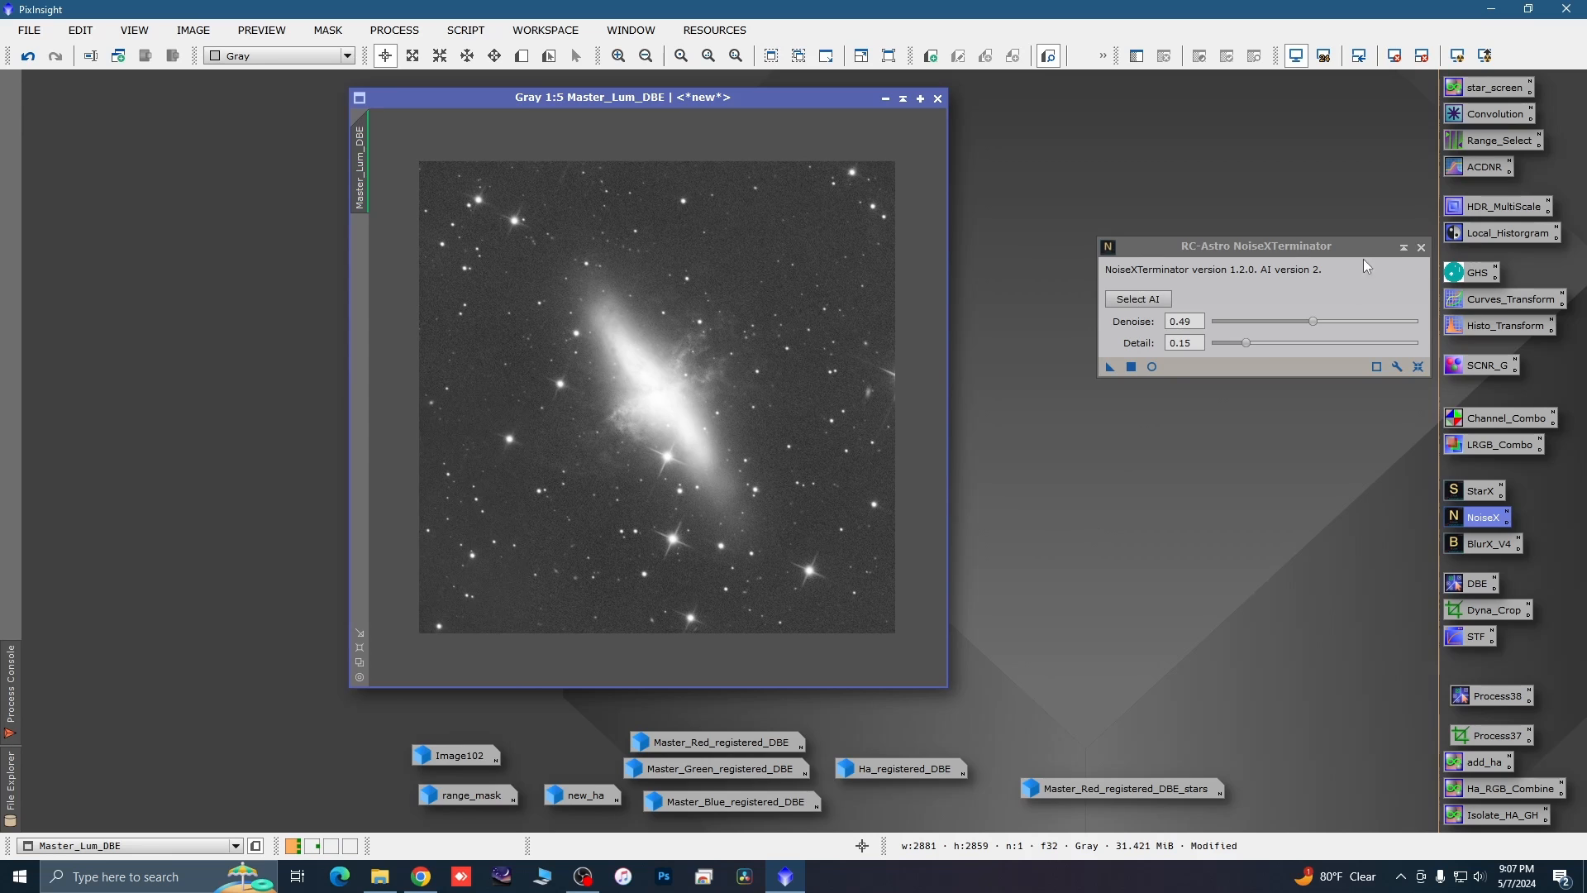
{"action": "left_click", "coordinate": [1420, 248]}
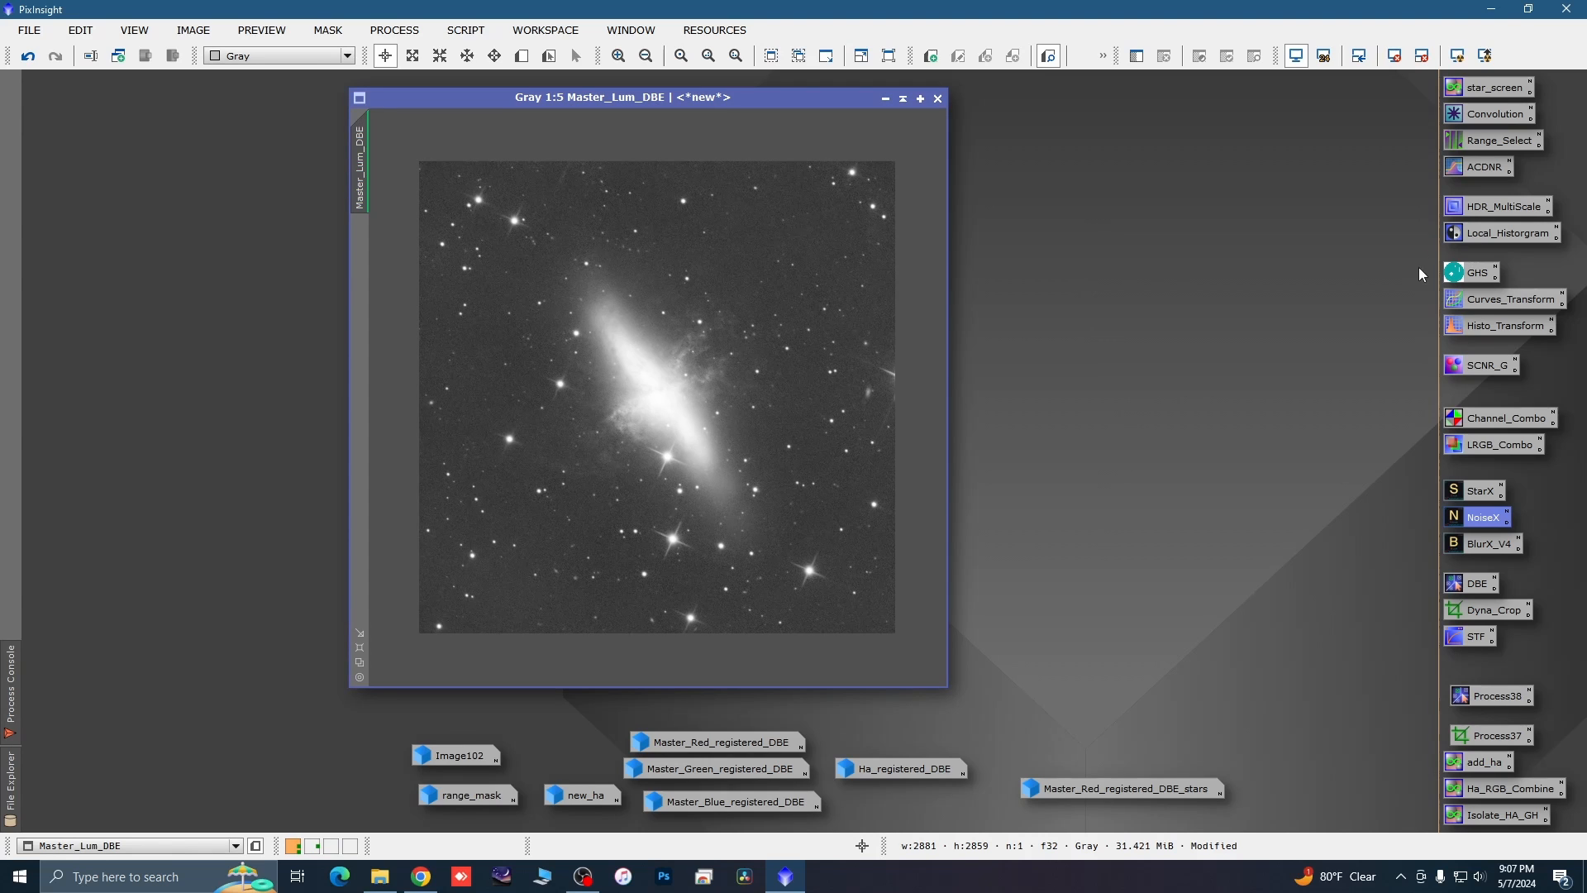
Sharpen the Master_Lum_DBE image using BlurXTerminator reset to defaults with Sharpen Stars 0.36, and close the process.
{"action": "double_click", "coordinate": [1479, 548]}
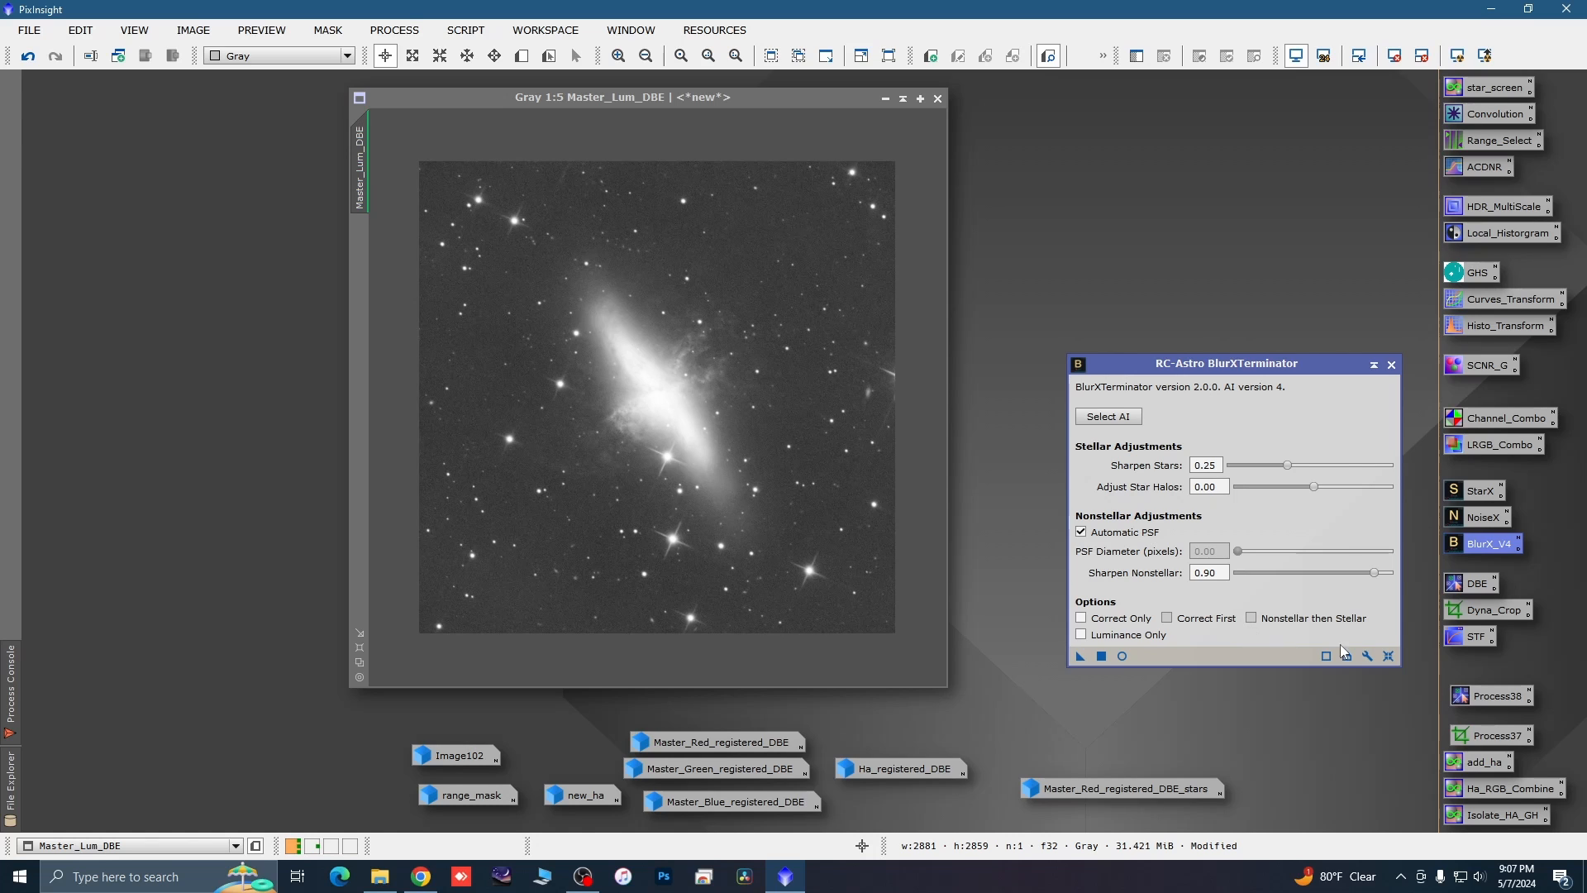
{"action": "left_click", "coordinate": [1385, 656]}
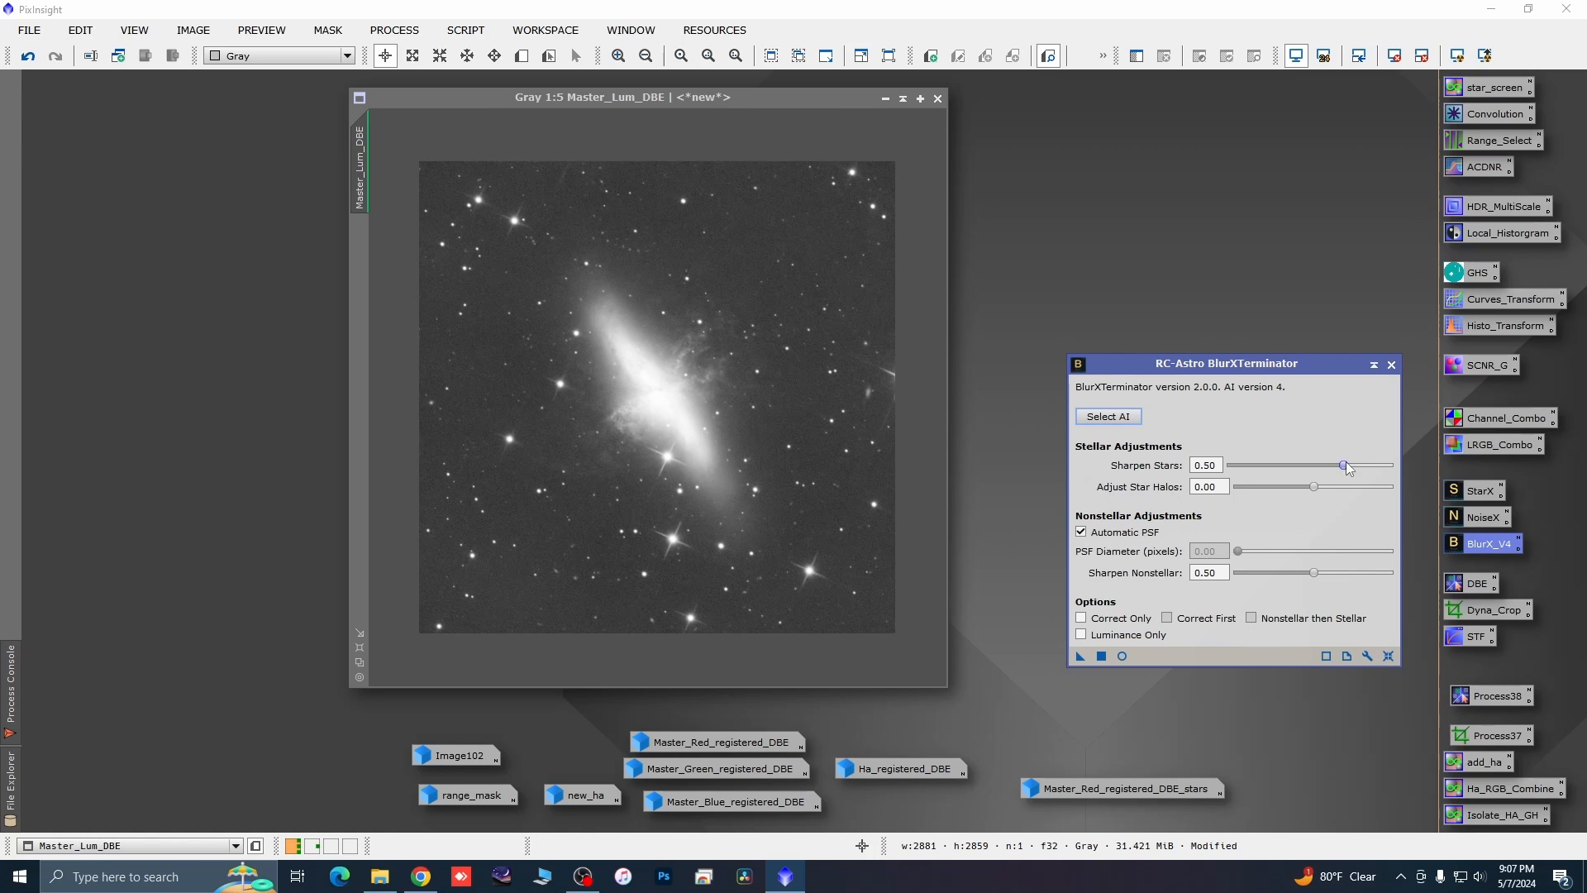
{"action": "left_click_drag", "start_coordinate": [1343, 465], "coordinate": [1311, 467]}
{"action": "left_click_drag", "start_coordinate": [1078, 656], "coordinate": [789, 580]}
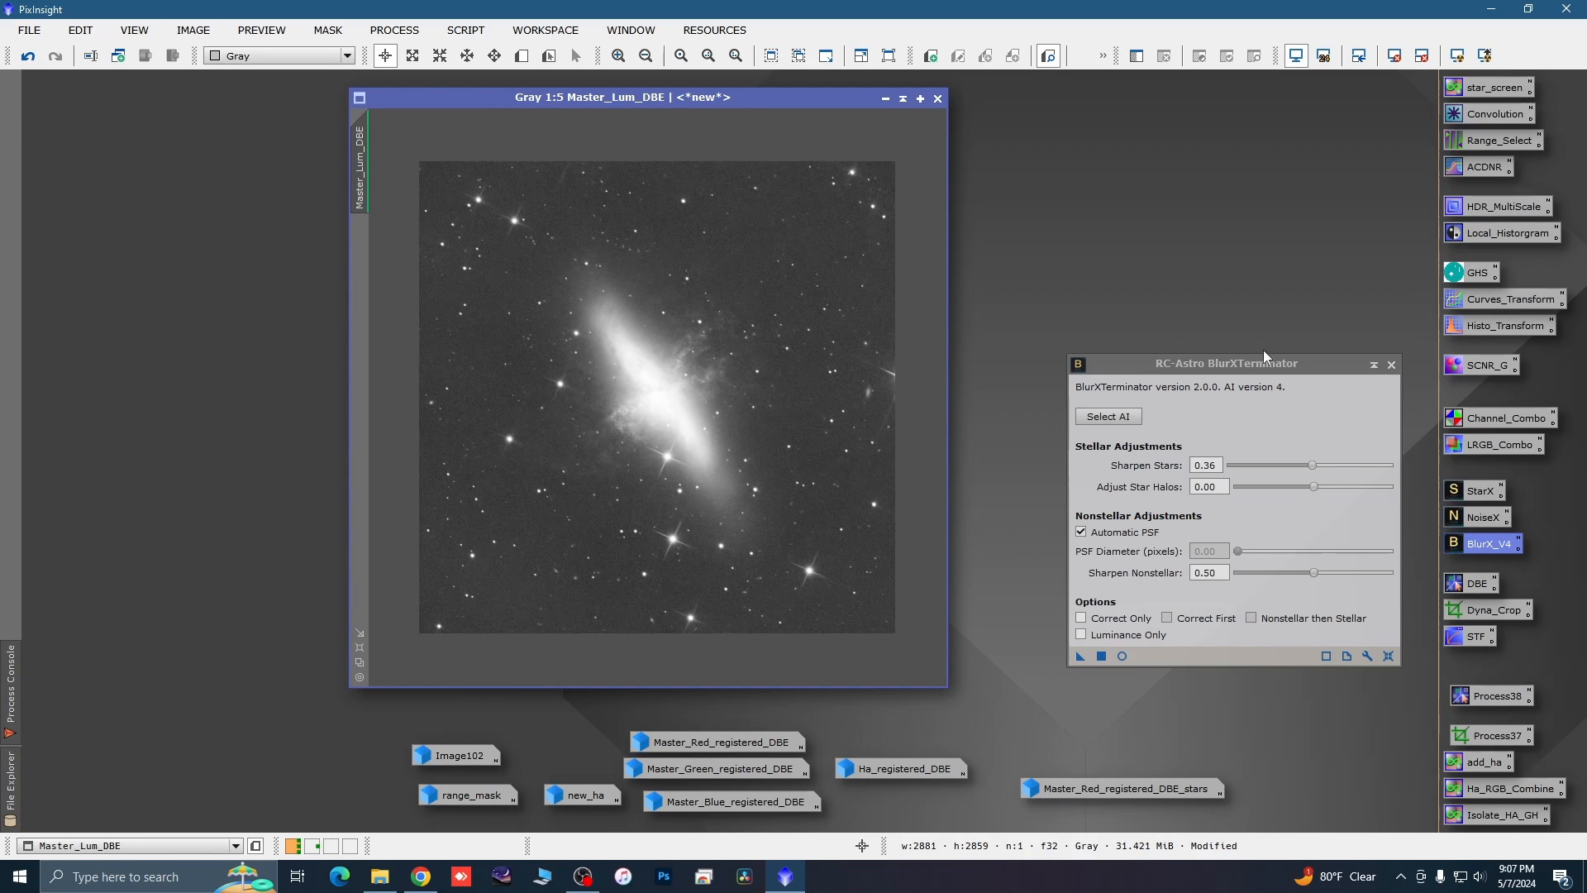
{"action": "left_click", "coordinate": [1389, 367]}
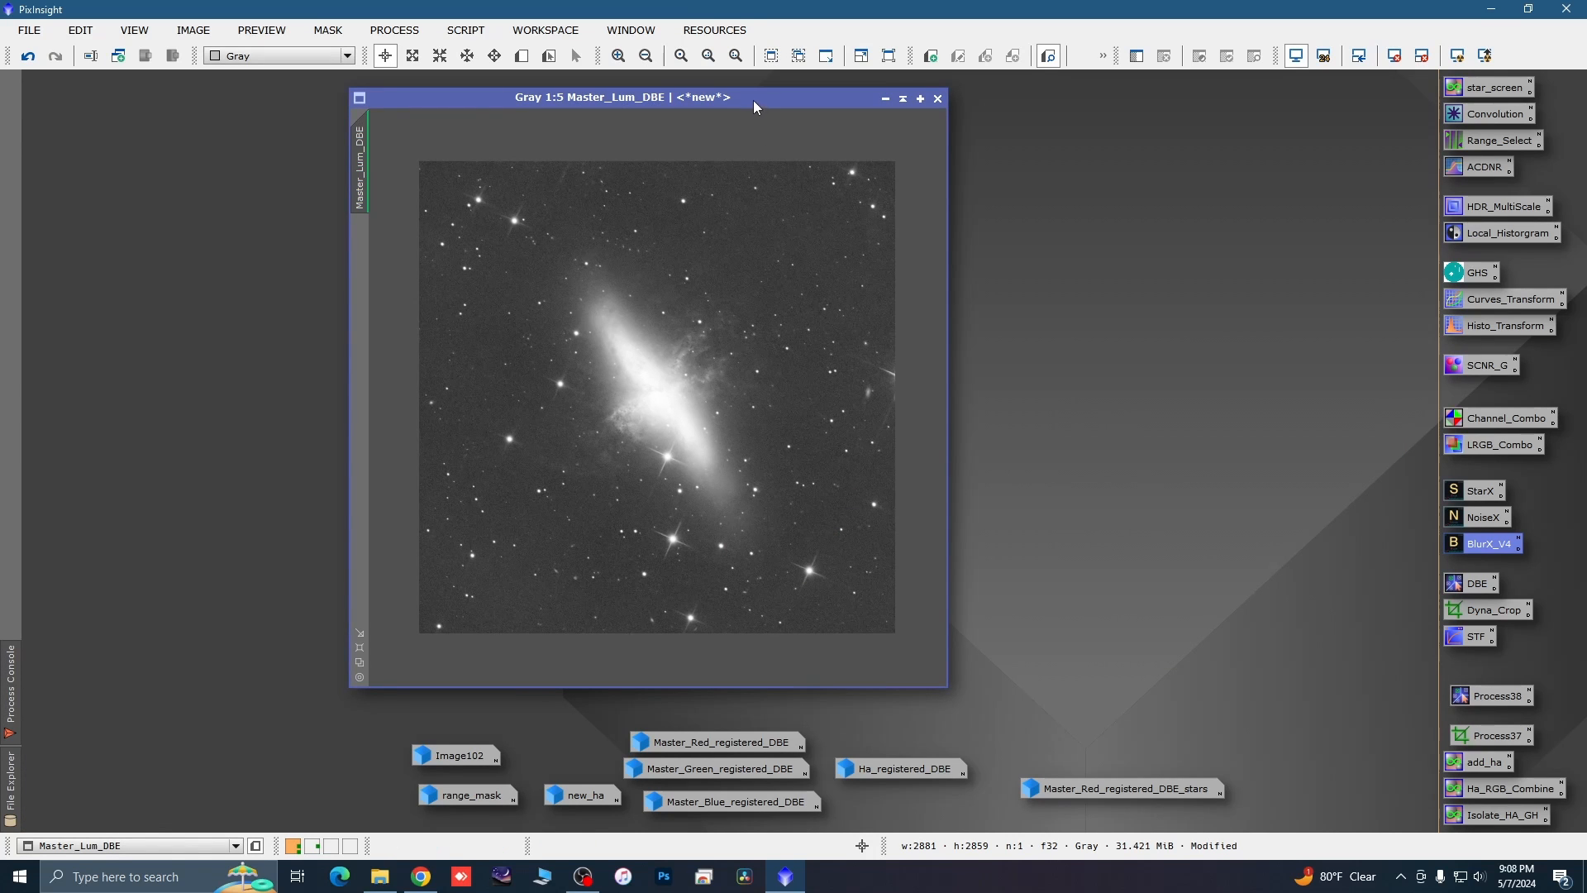
Move the Master_Lum_DBE window aside and remove the image's screen stretch.
{"action": "left_click_drag", "start_coordinate": [752, 100], "coordinate": [518, 98]}
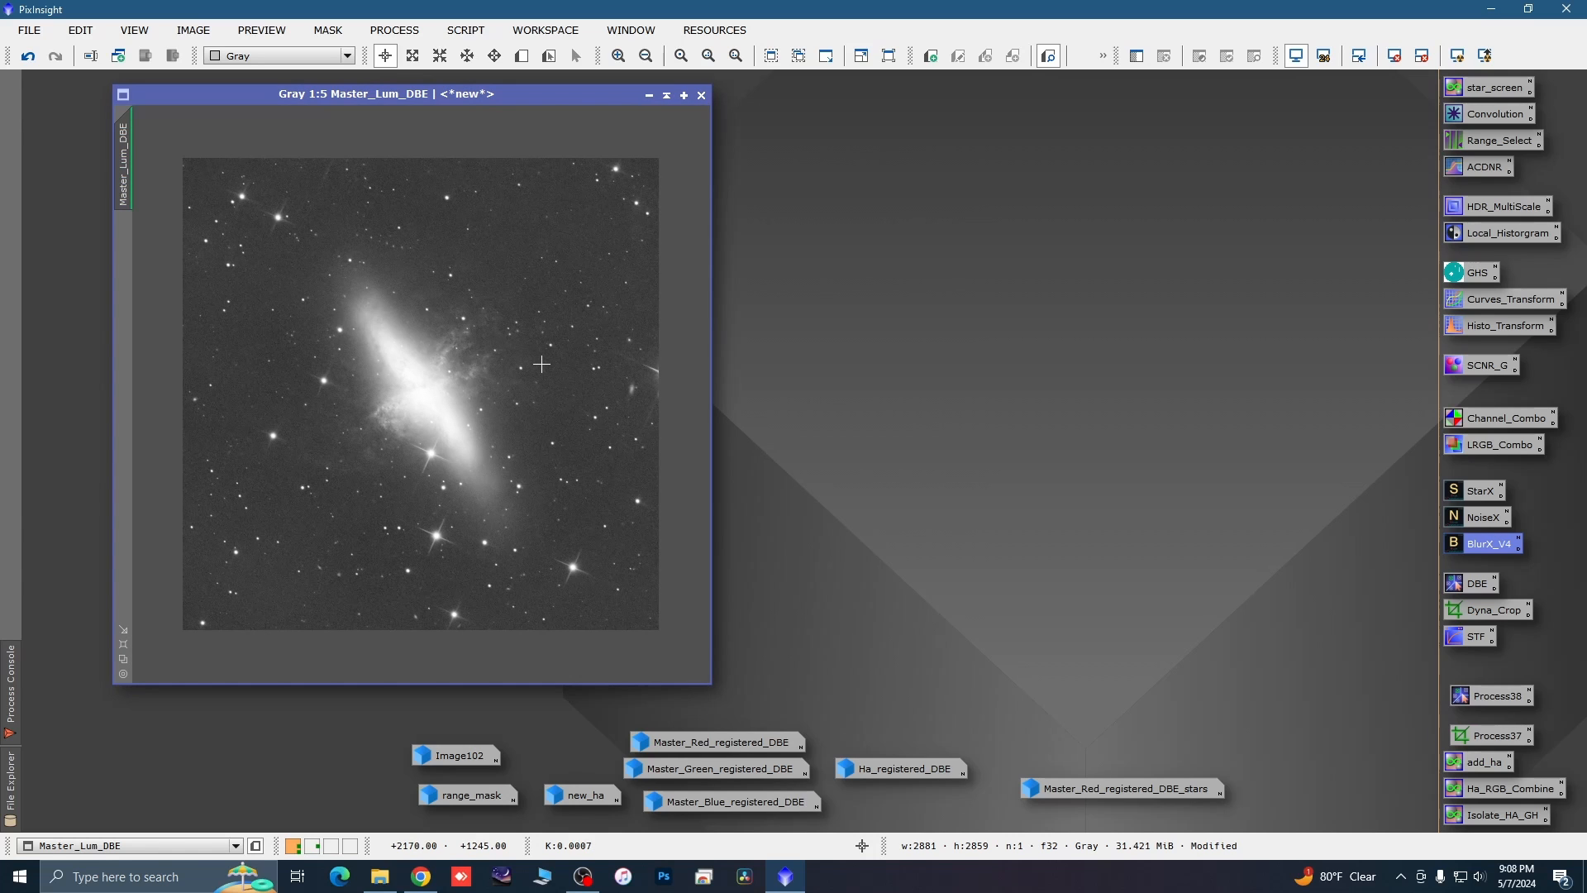
{"action": "key", "text": "ctrl+F12"}
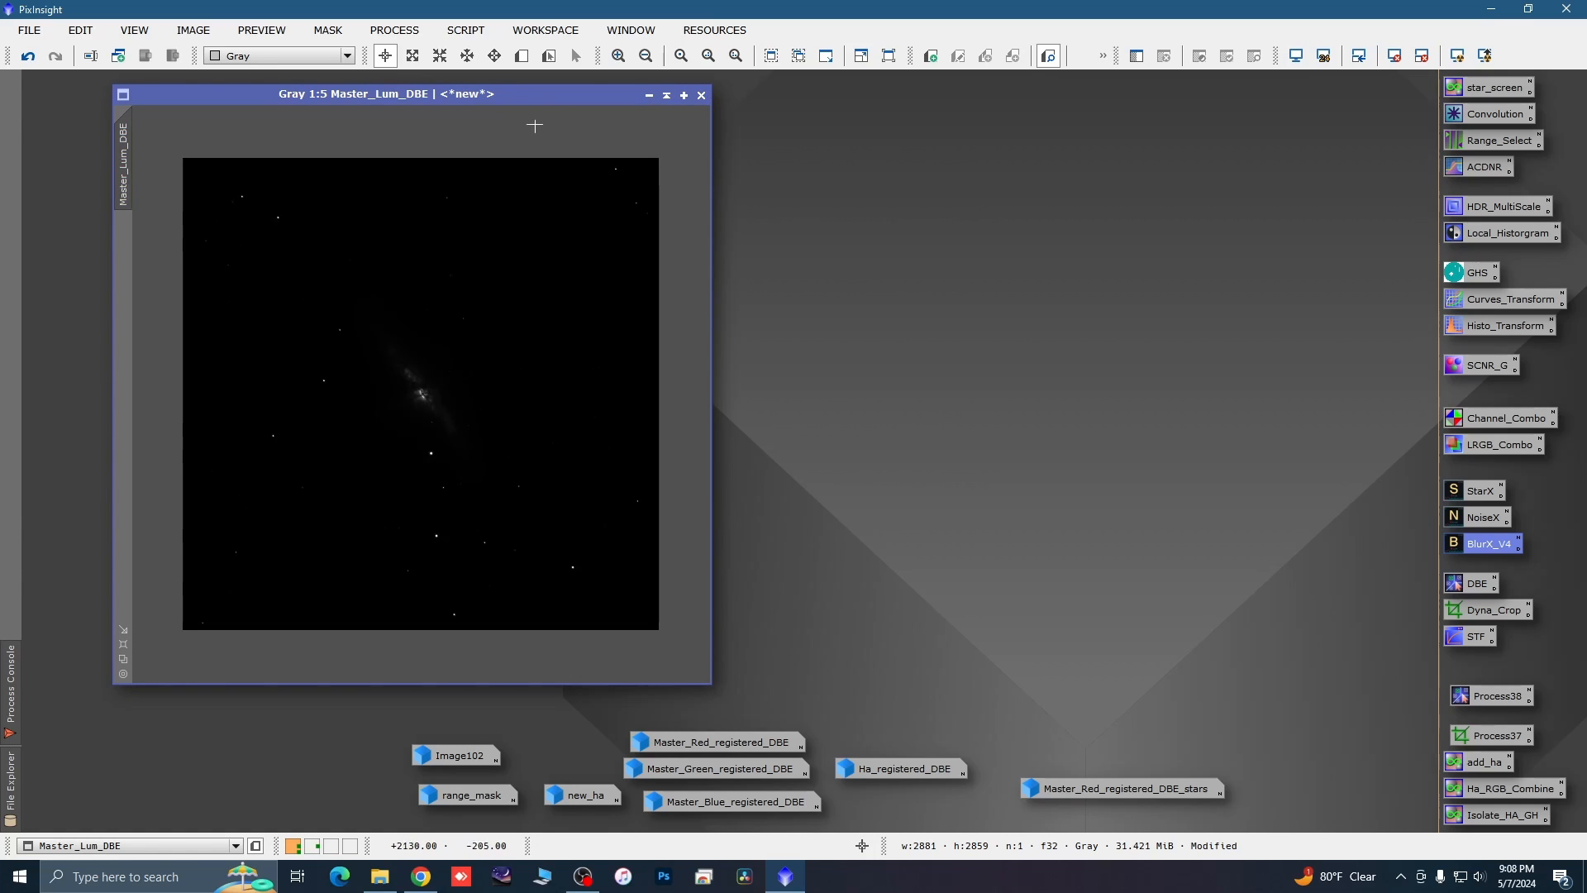
{"action": "left_click_drag", "start_coordinate": [541, 97], "coordinate": [520, 95]}
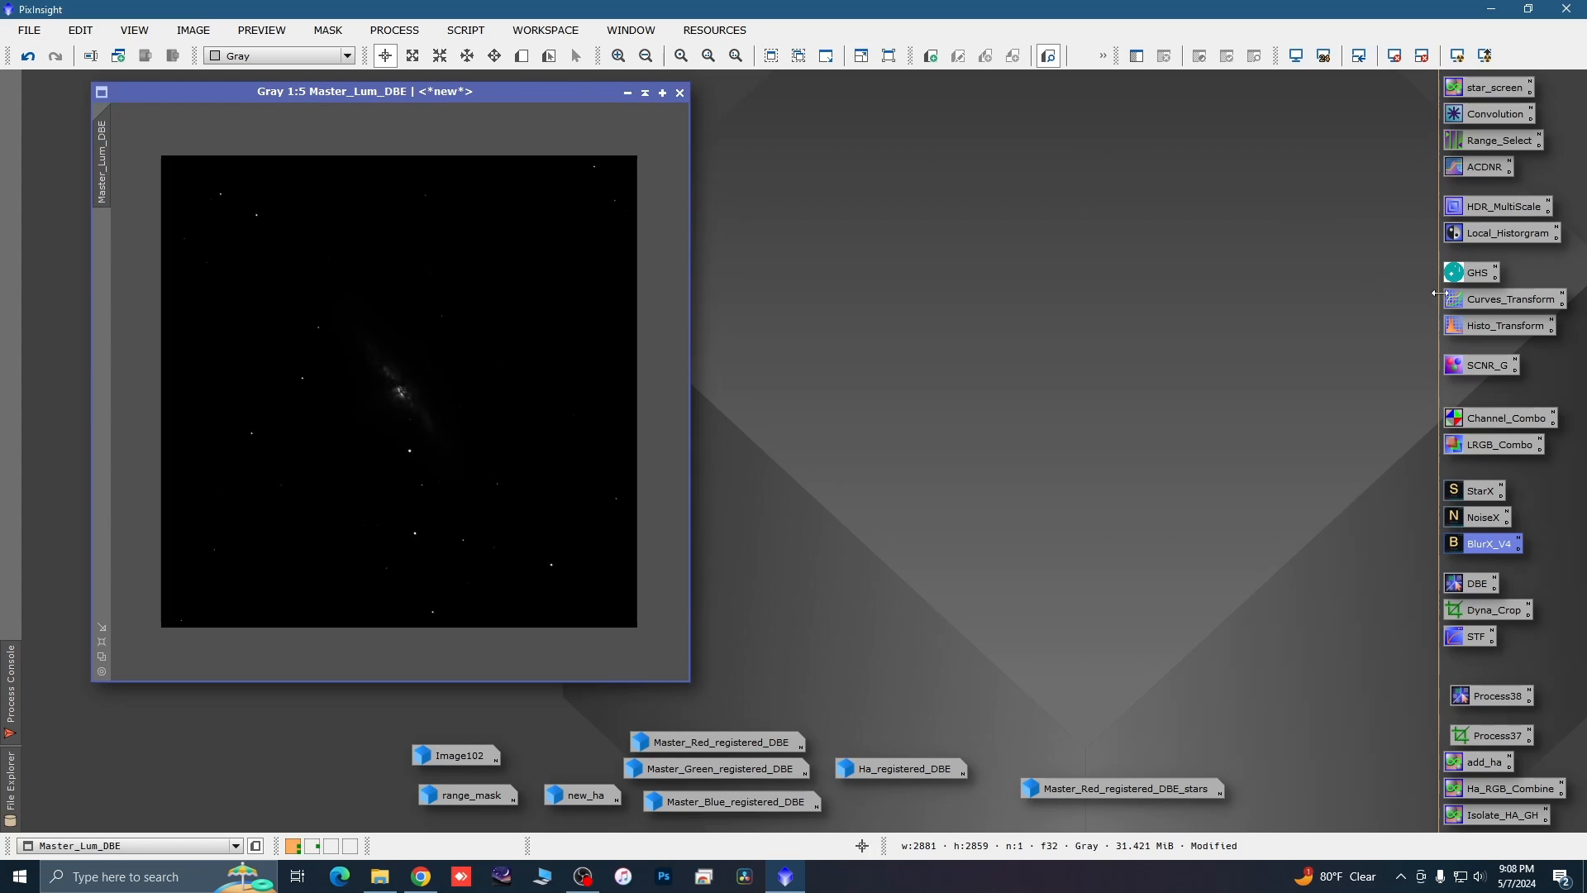
Preview the Master_Lum_DBE image in GeneralizedHyperbolicStretch and apply a Linear transformation with the blackpoint at 0.000305, just before the histogram peak.
{"action": "double_click", "coordinate": [1460, 273]}
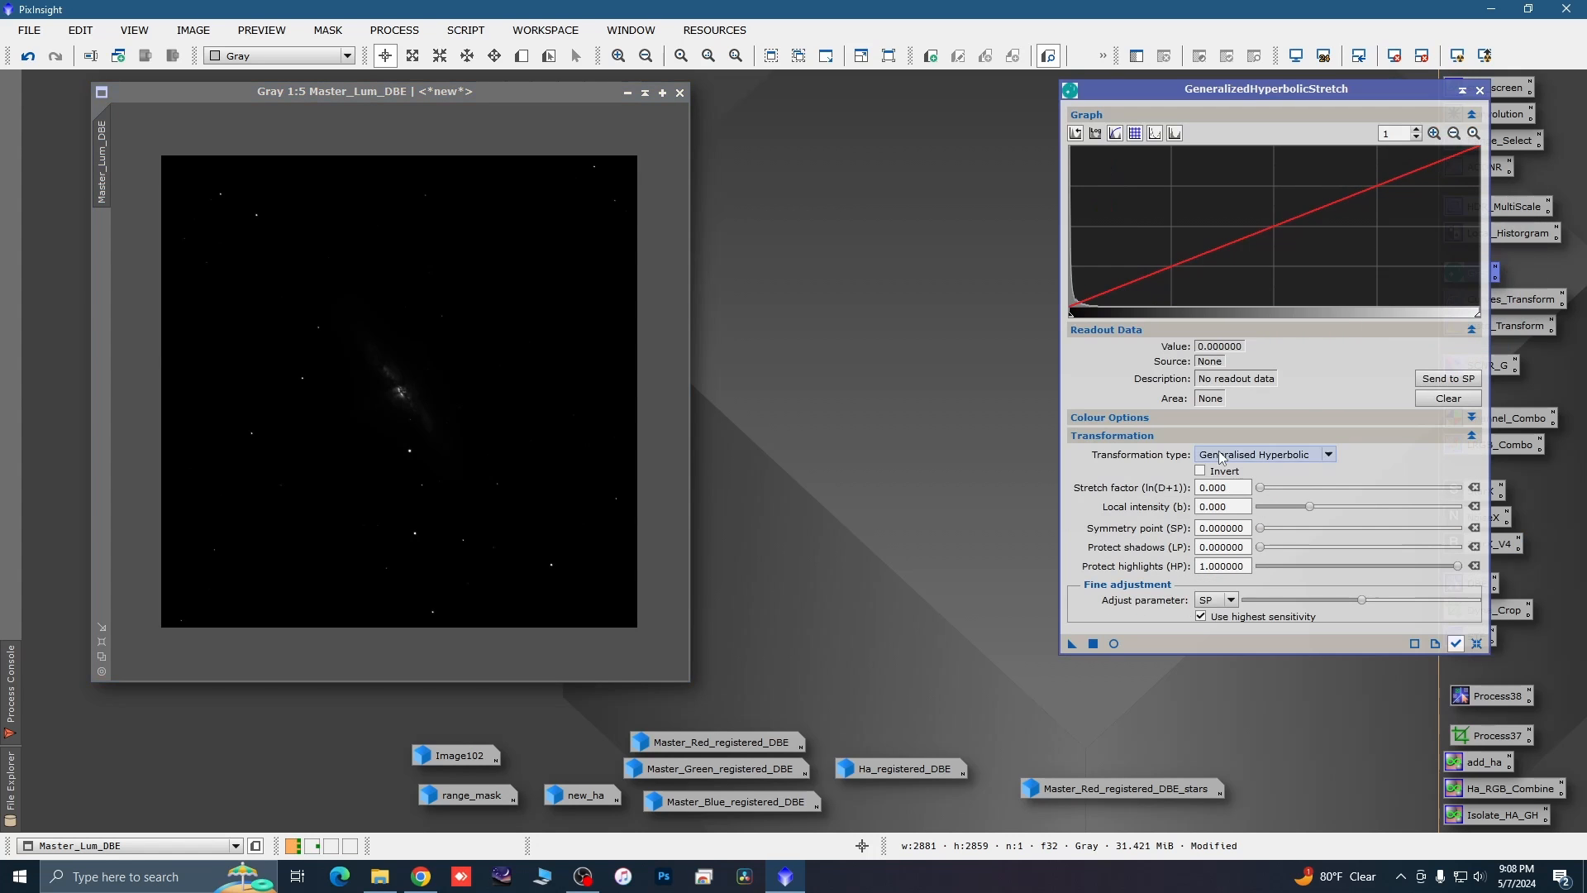
{"action": "left_click", "coordinate": [1114, 644]}
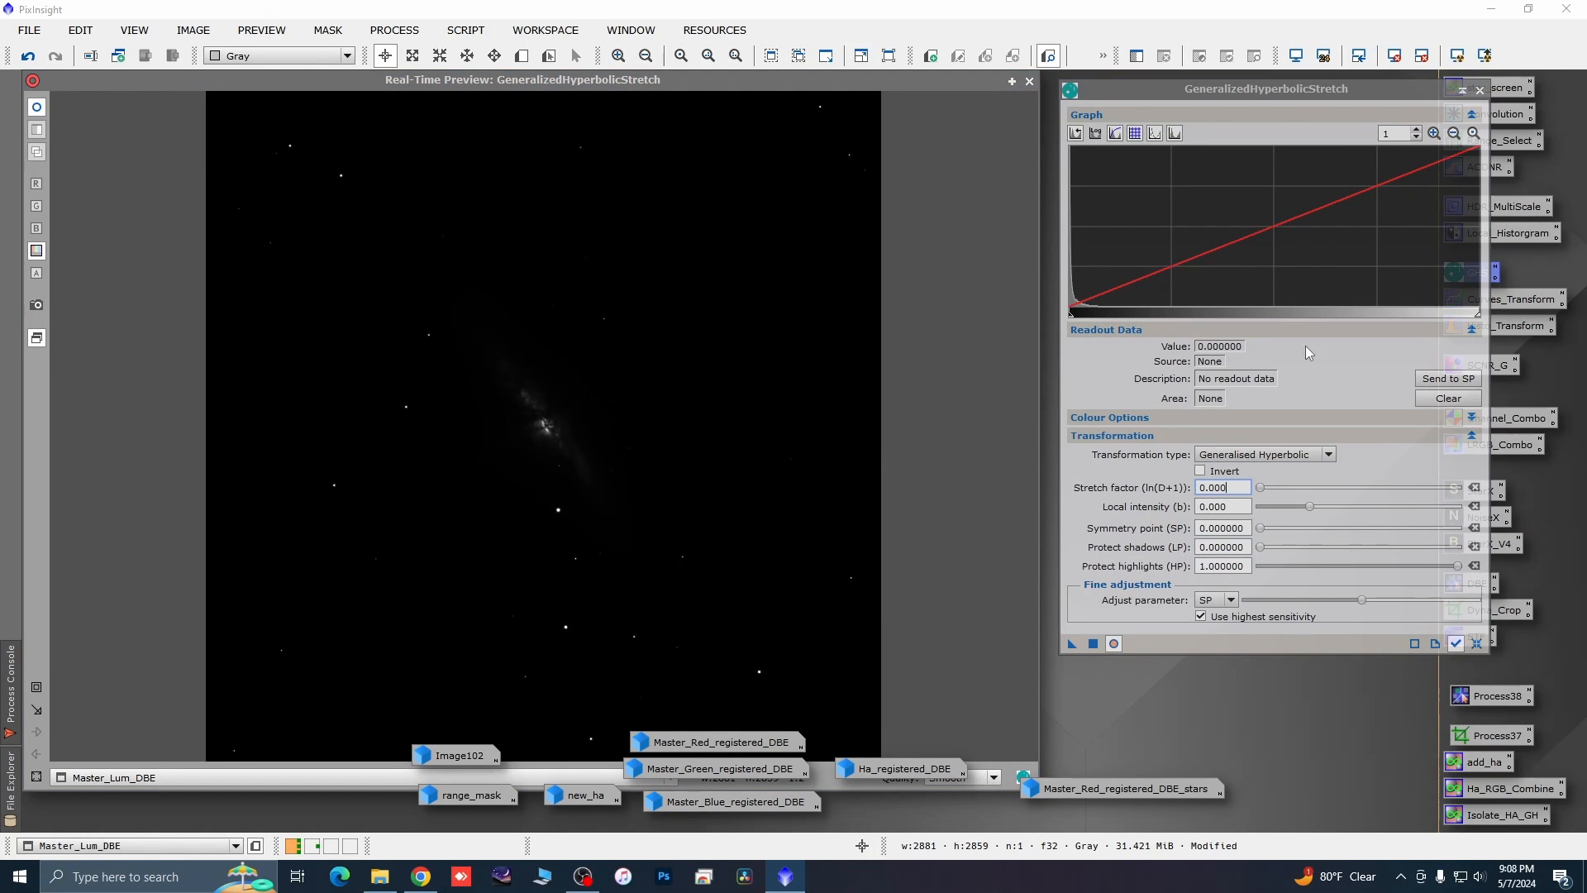
{"action": "left_click", "coordinate": [1434, 134]}
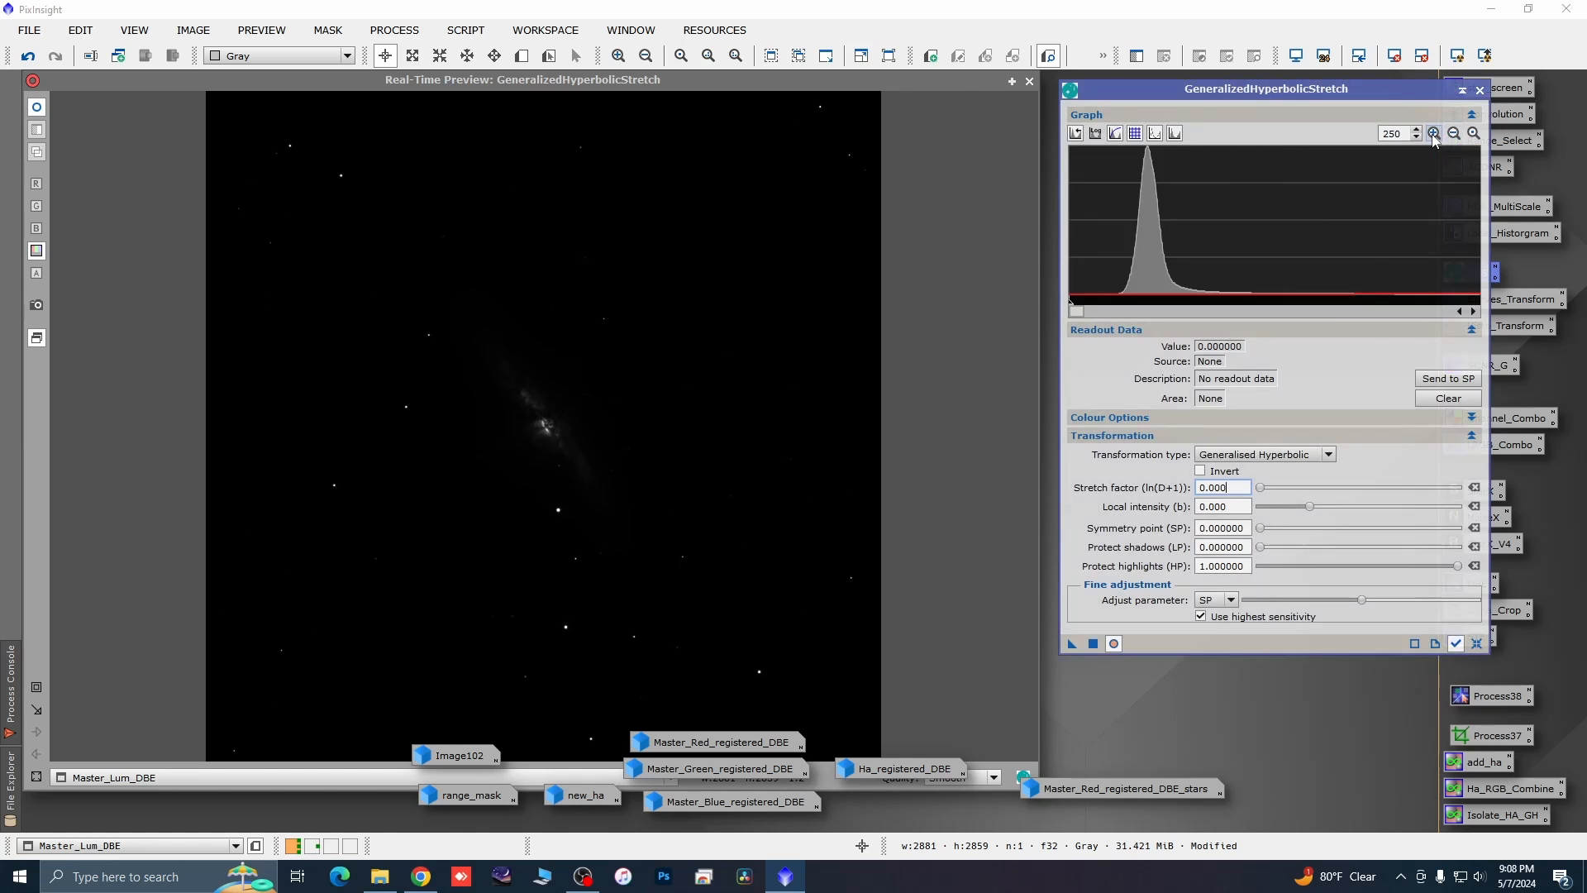
{"action": "left_click", "coordinate": [1100, 183]}
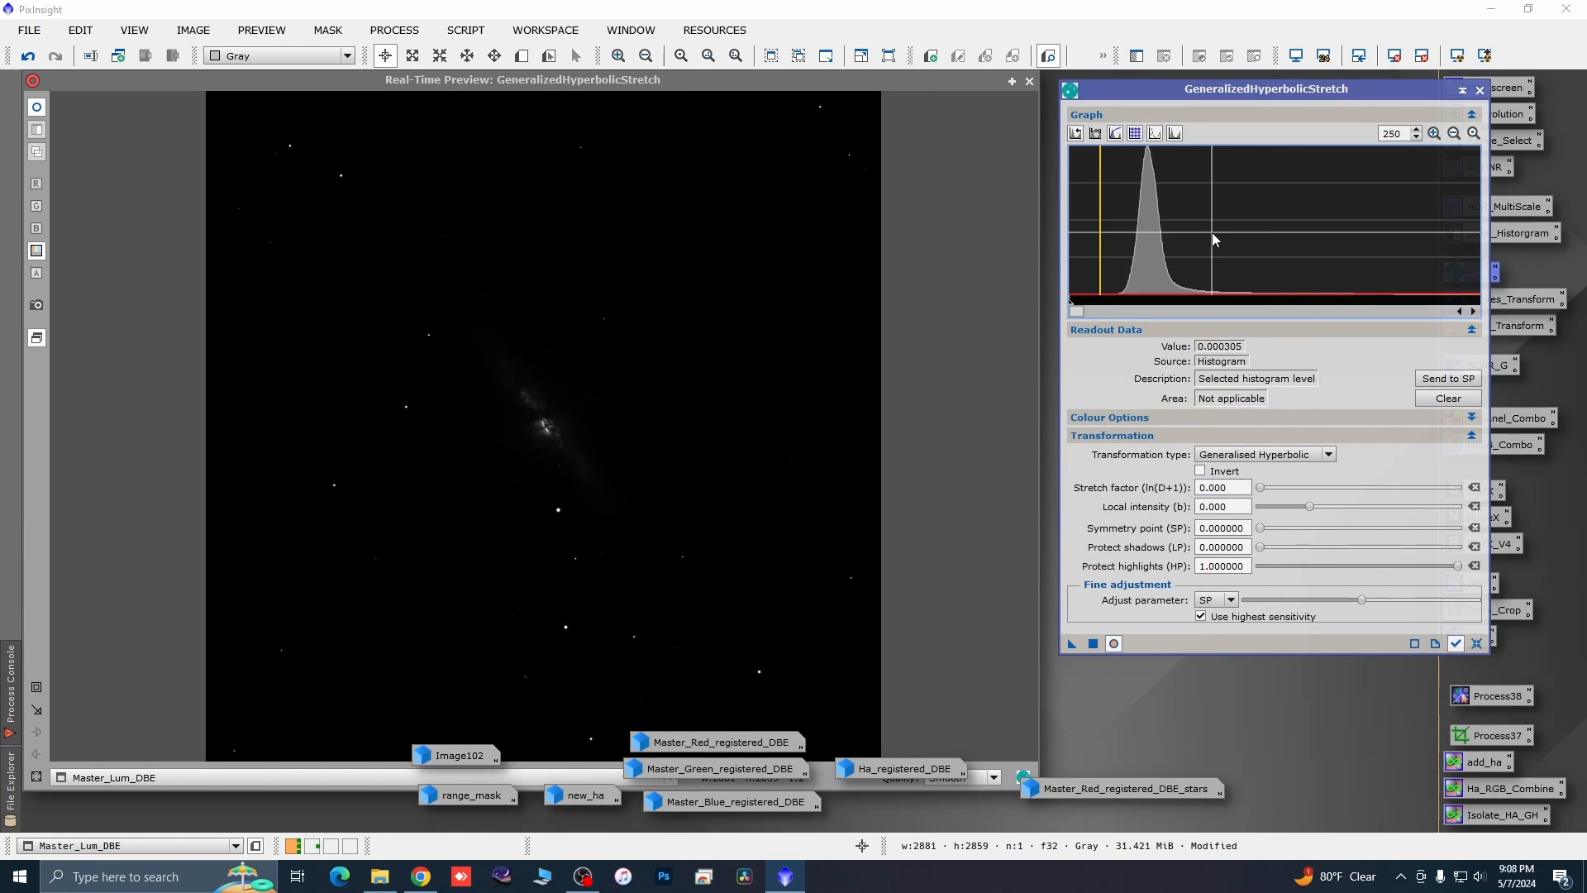
{"action": "mouse_move", "coordinate": [1212, 234]}
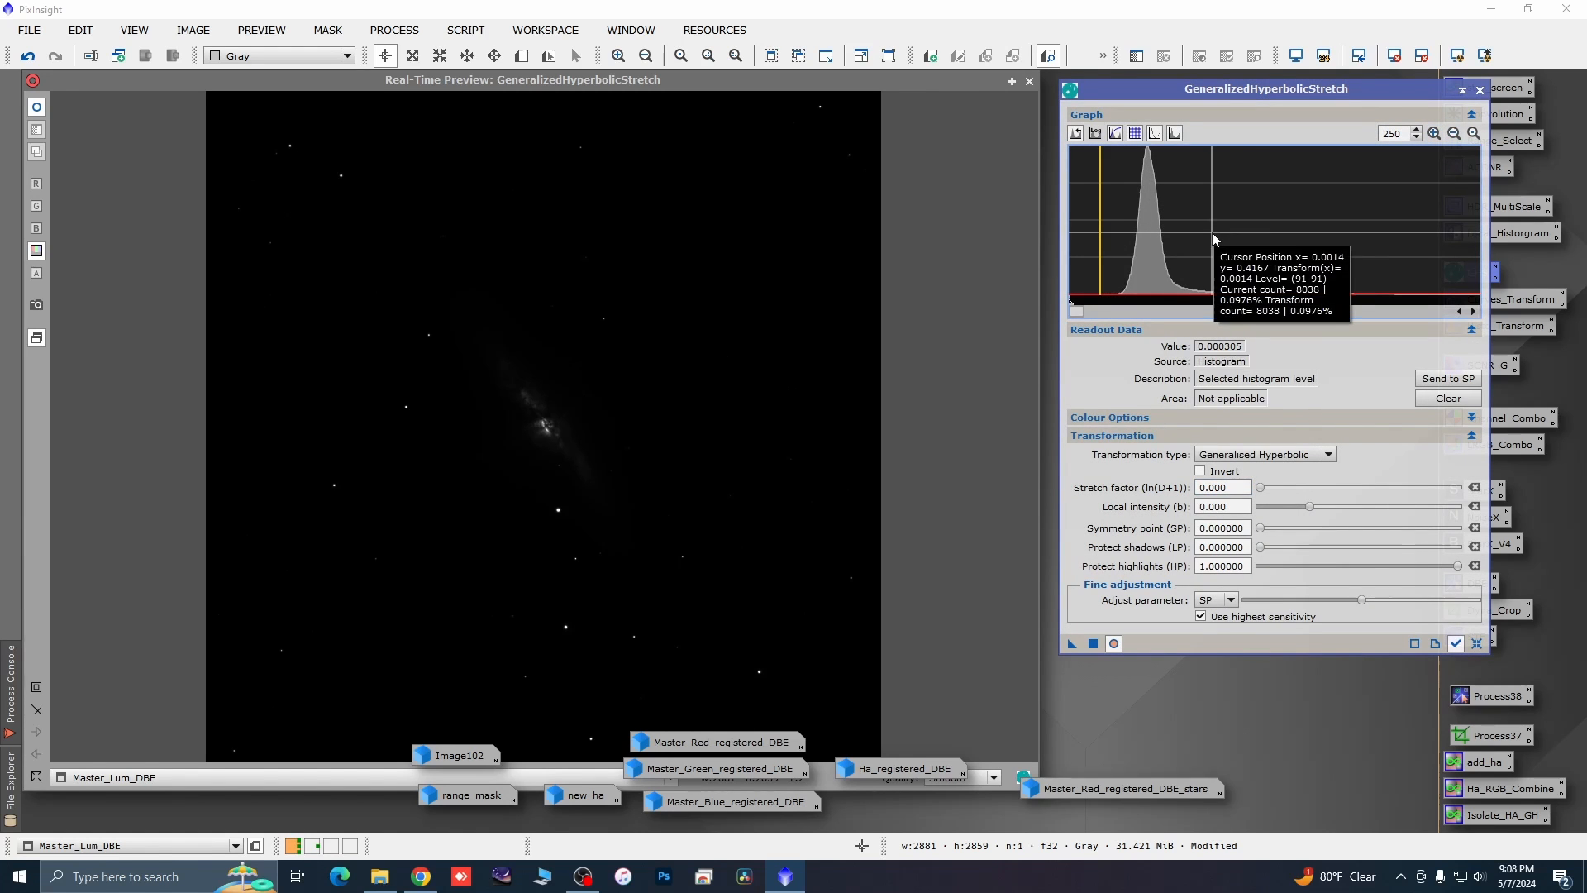
{"action": "left_click", "coordinate": [1328, 455]}
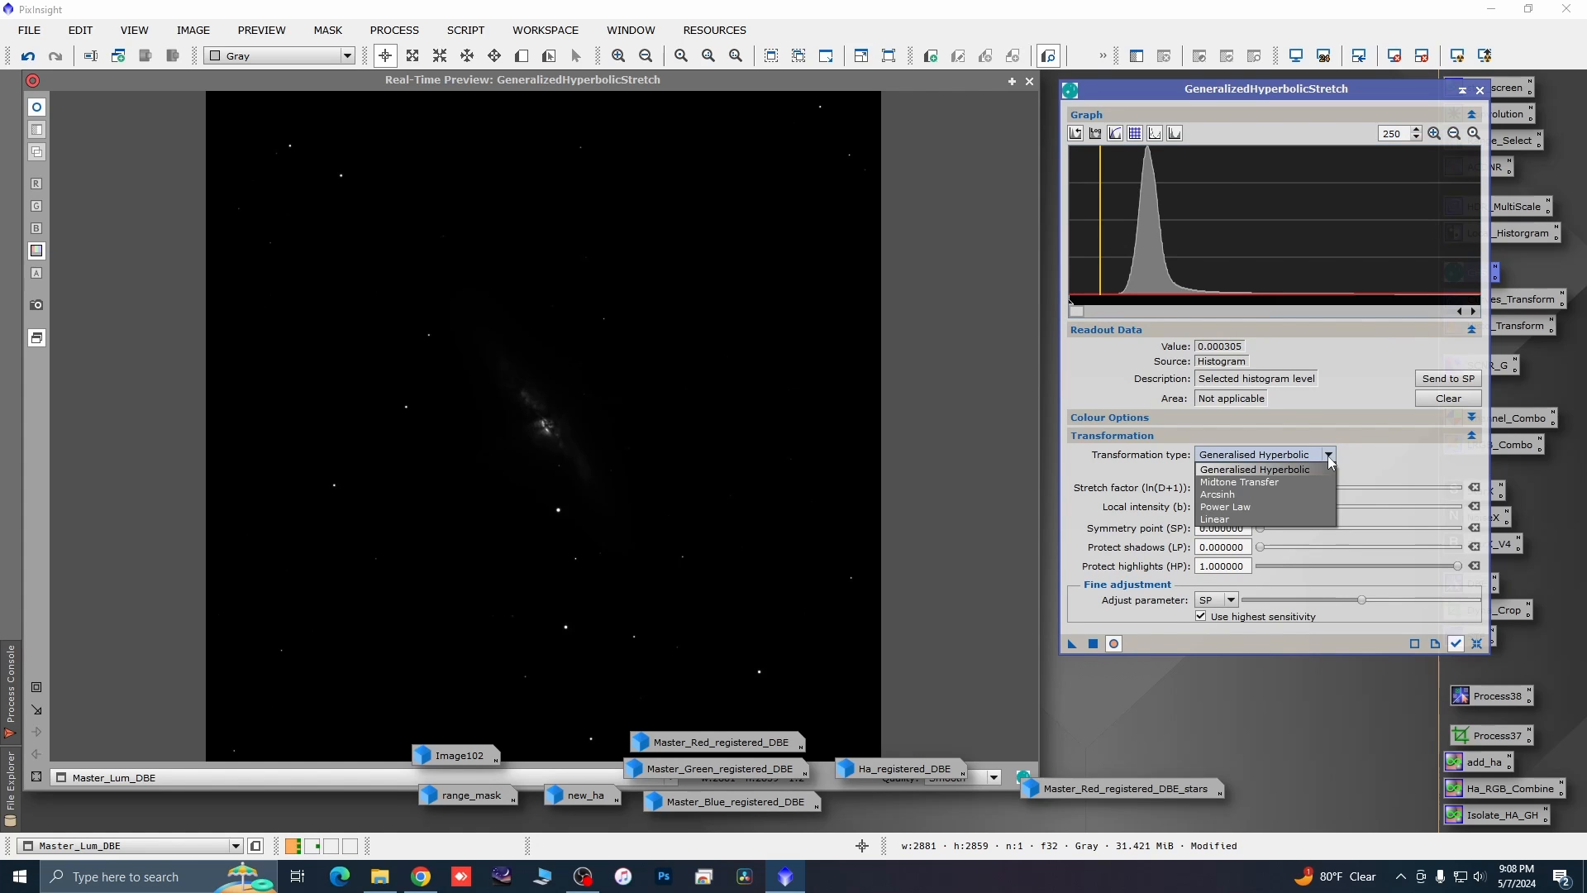
{"action": "left_click", "coordinate": [1231, 519]}
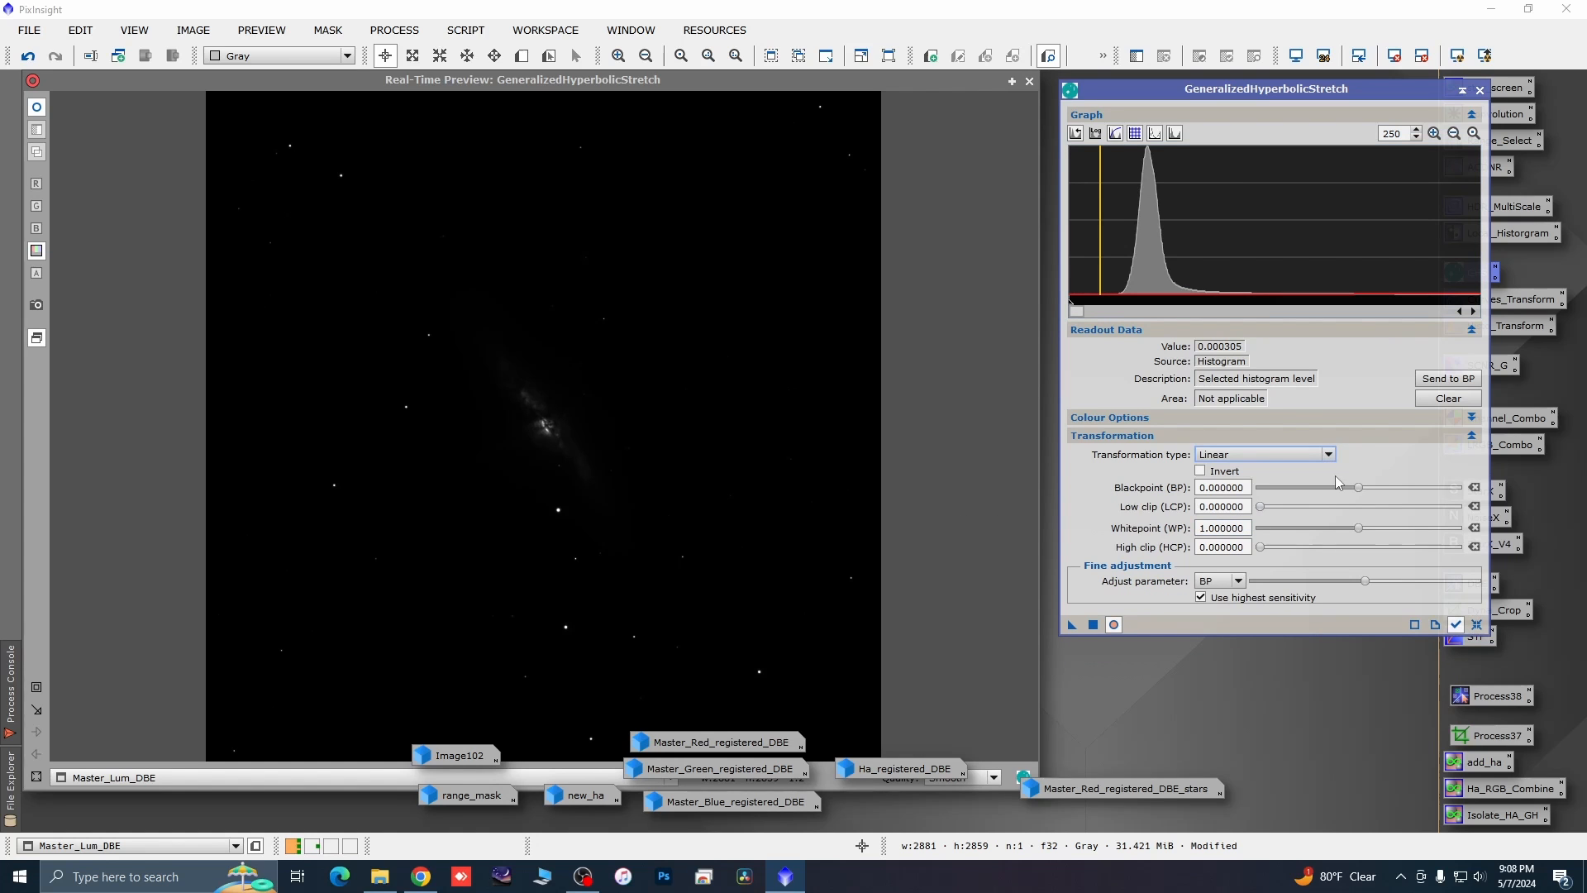
{"action": "left_click", "coordinate": [1448, 378]}
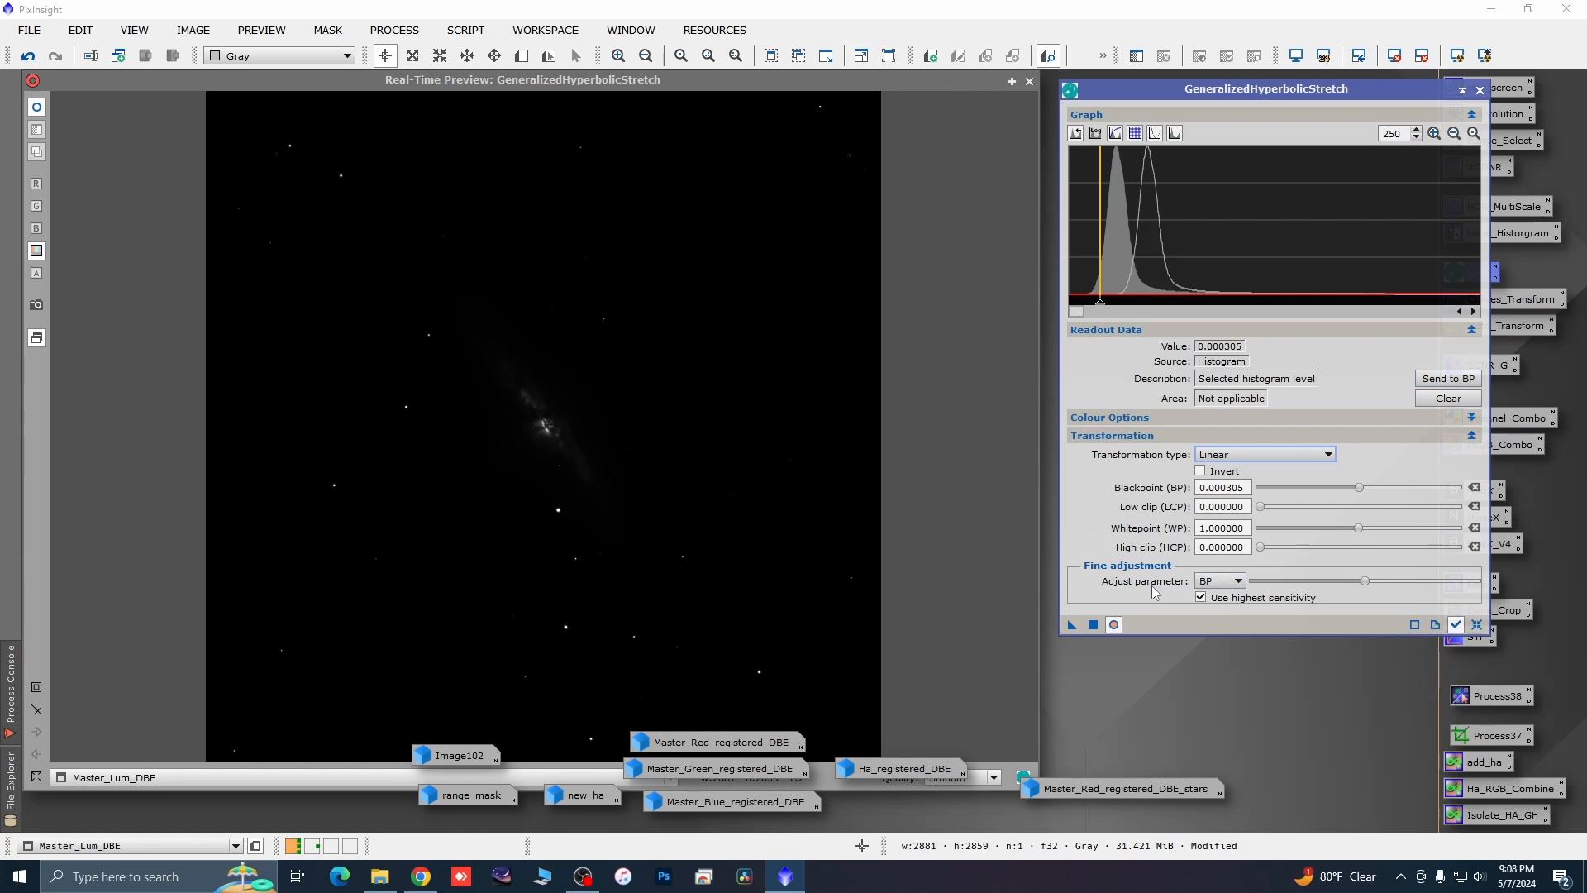
{"action": "left_click", "coordinate": [1093, 627]}
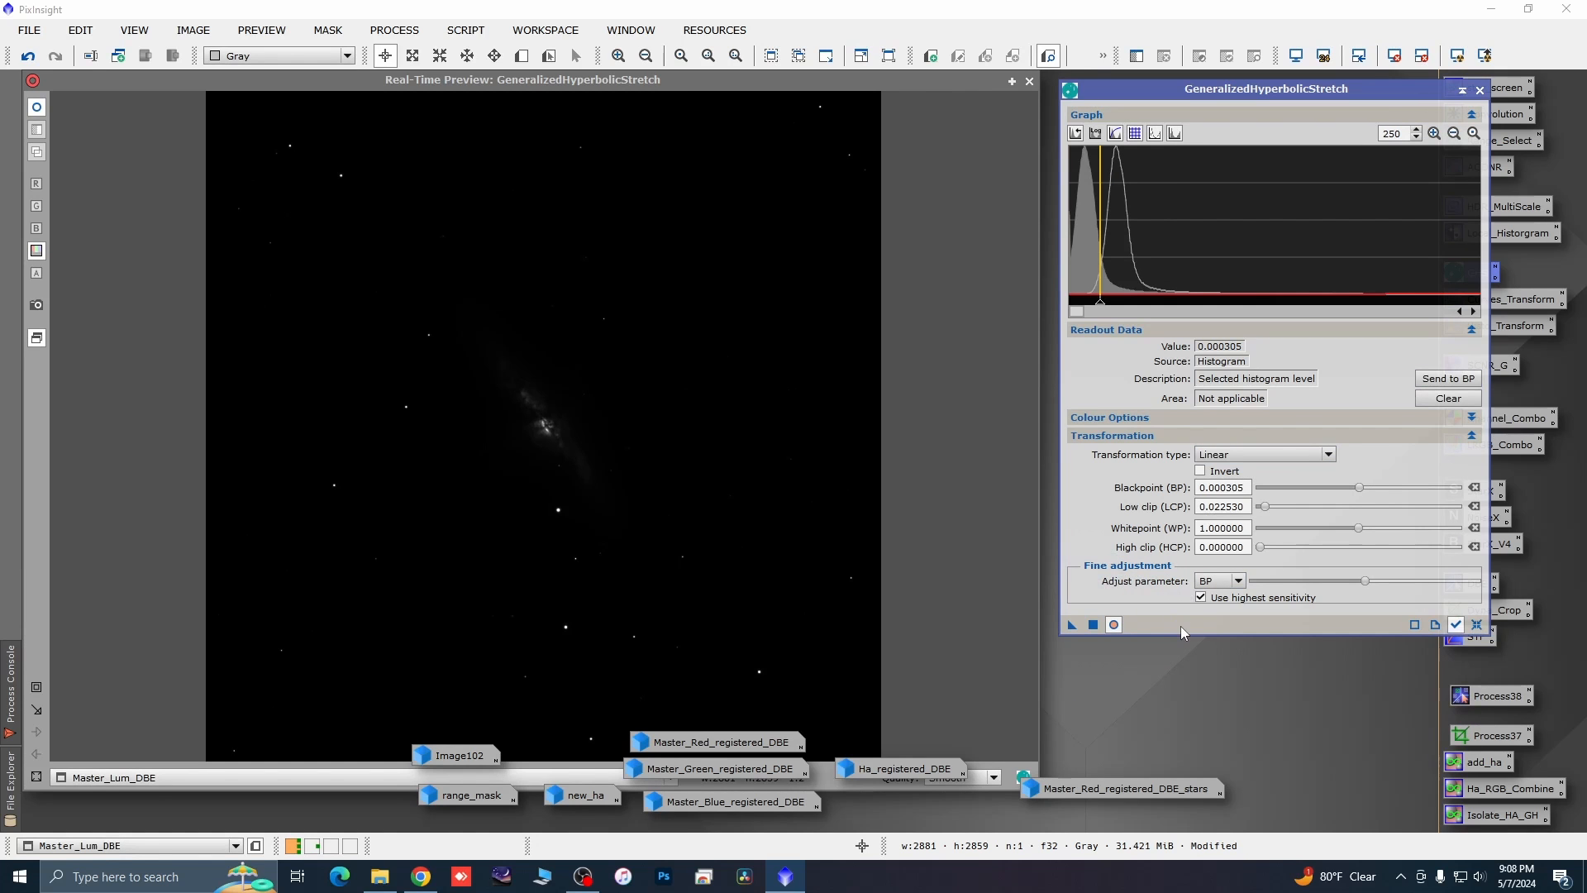
Reset GeneralizedHyperbolicStretch and apply a Generalised Hyperbolic stretch with stretch factor 5.190, local intensity 2.030 and symmetry point 0.000752 sampled from the background.
{"action": "left_click", "coordinate": [1476, 625]}
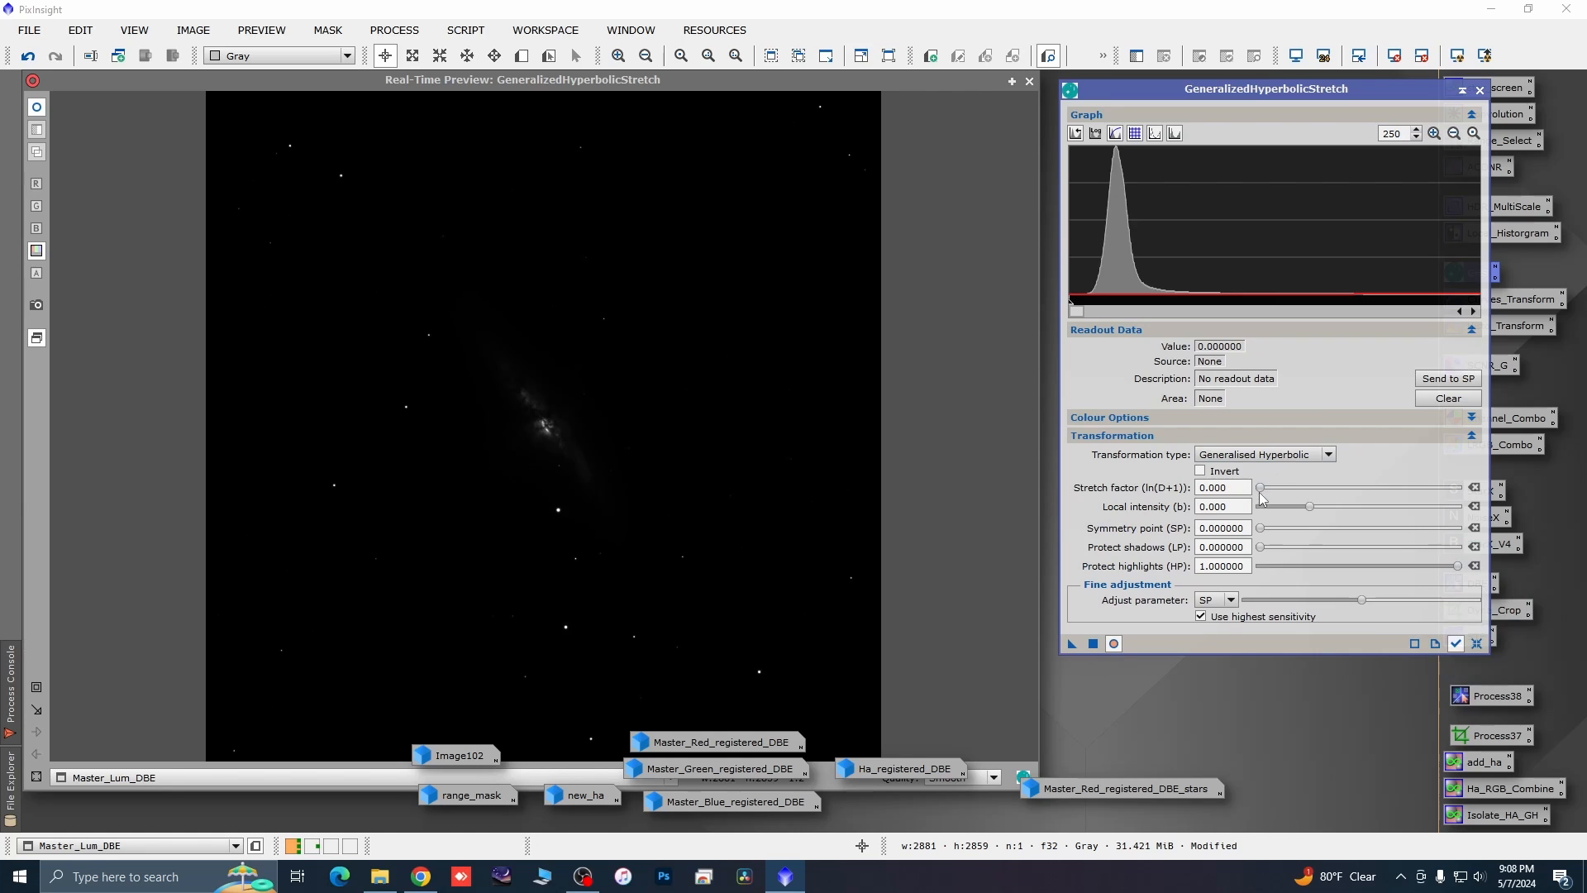
{"action": "left_click", "coordinate": [1454, 133]}
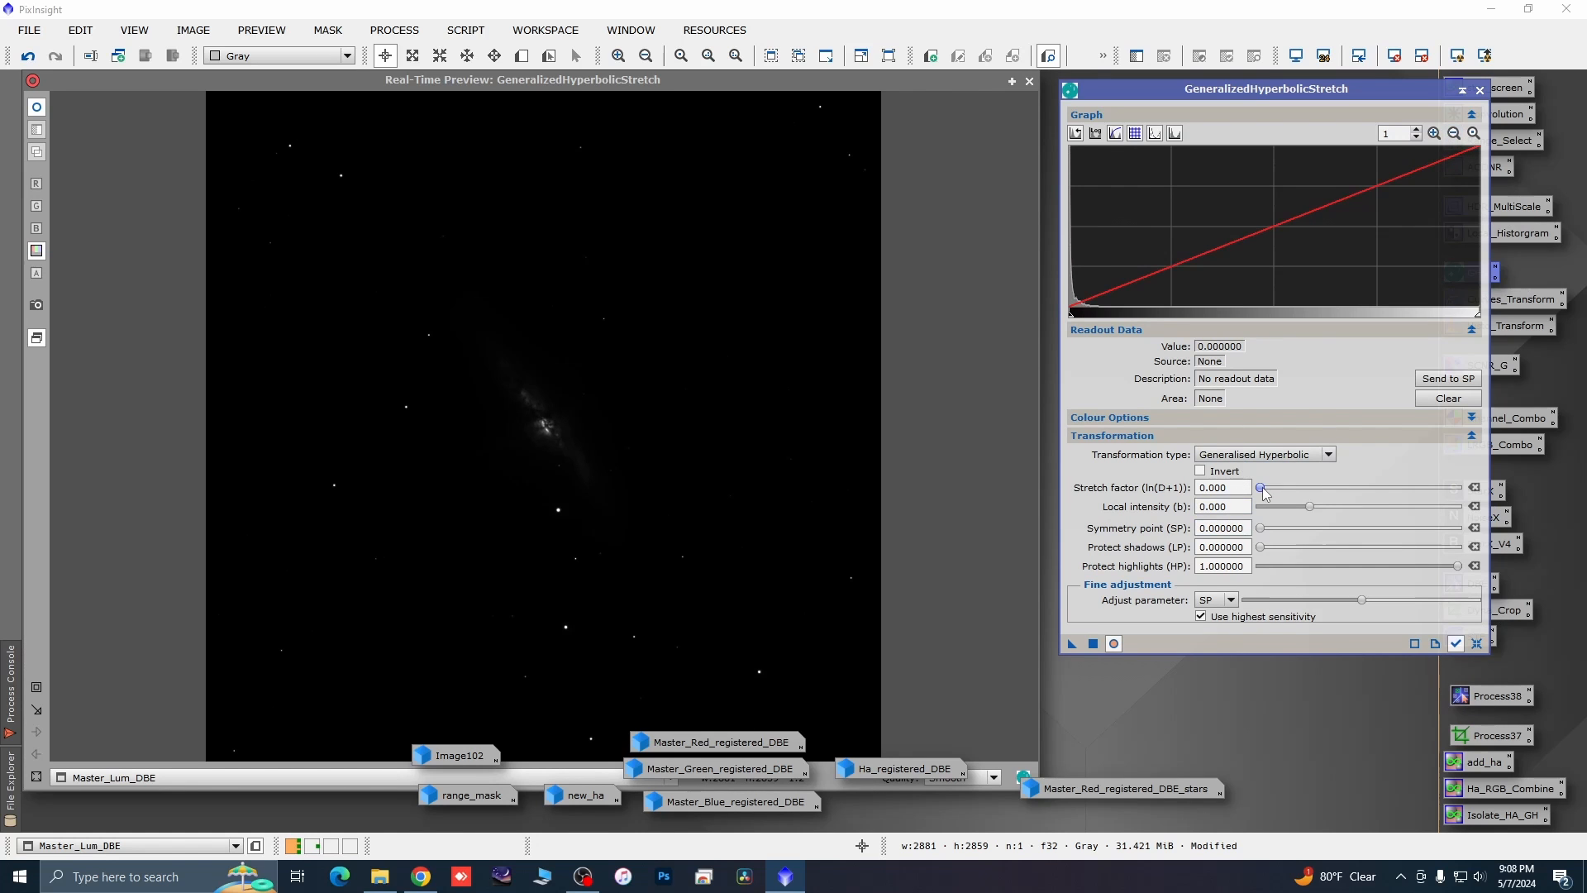
{"action": "left_click_drag", "start_coordinate": [1264, 494], "coordinate": [1317, 476]}
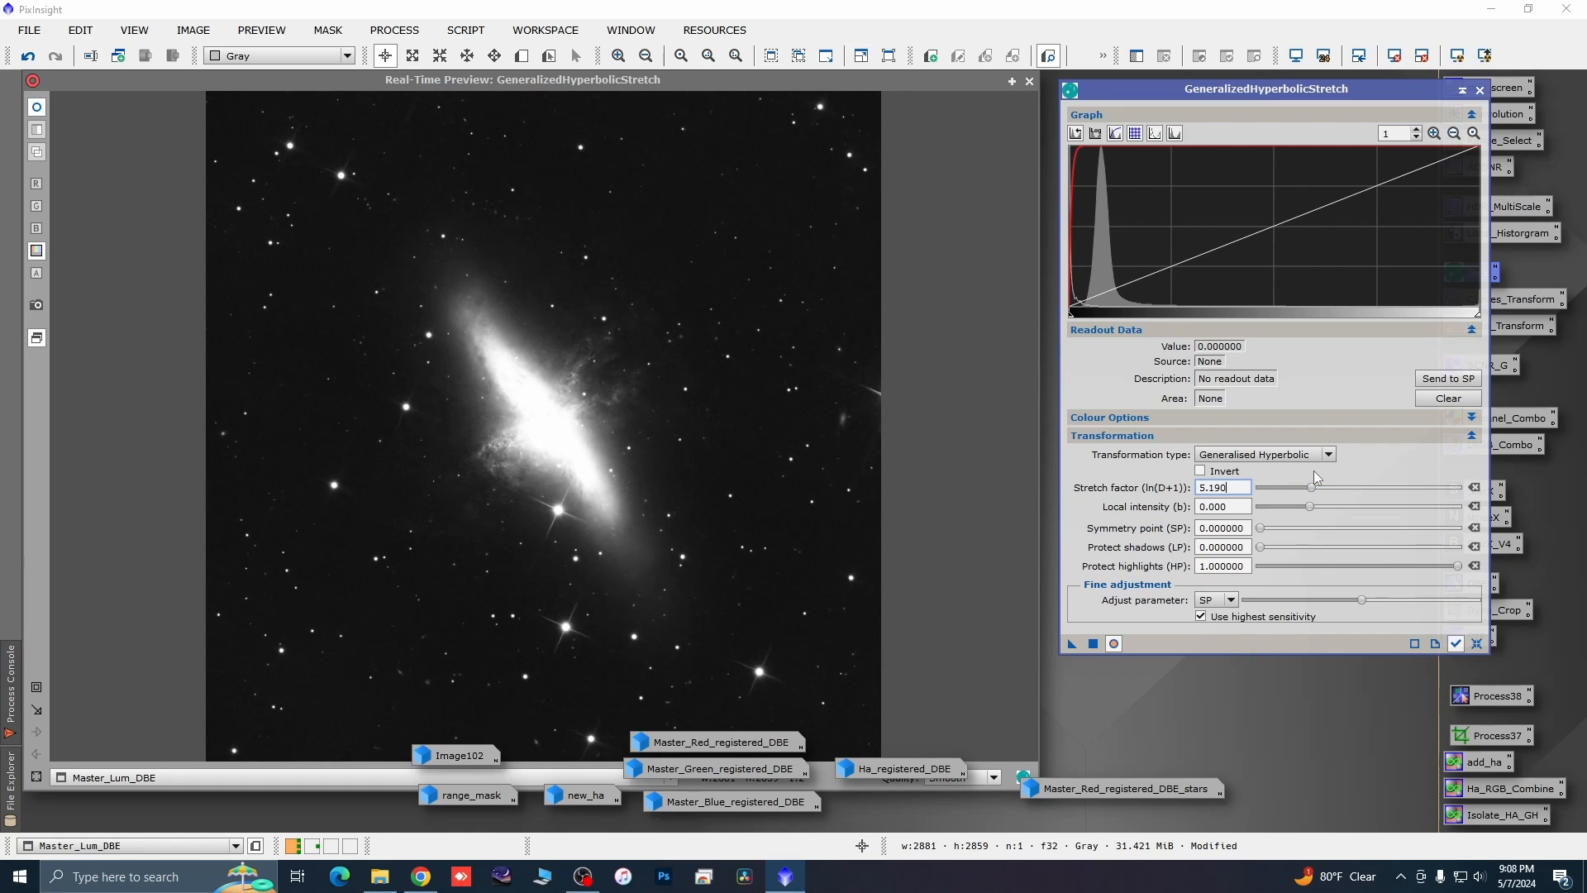
{"action": "left_click", "coordinate": [657, 593]}
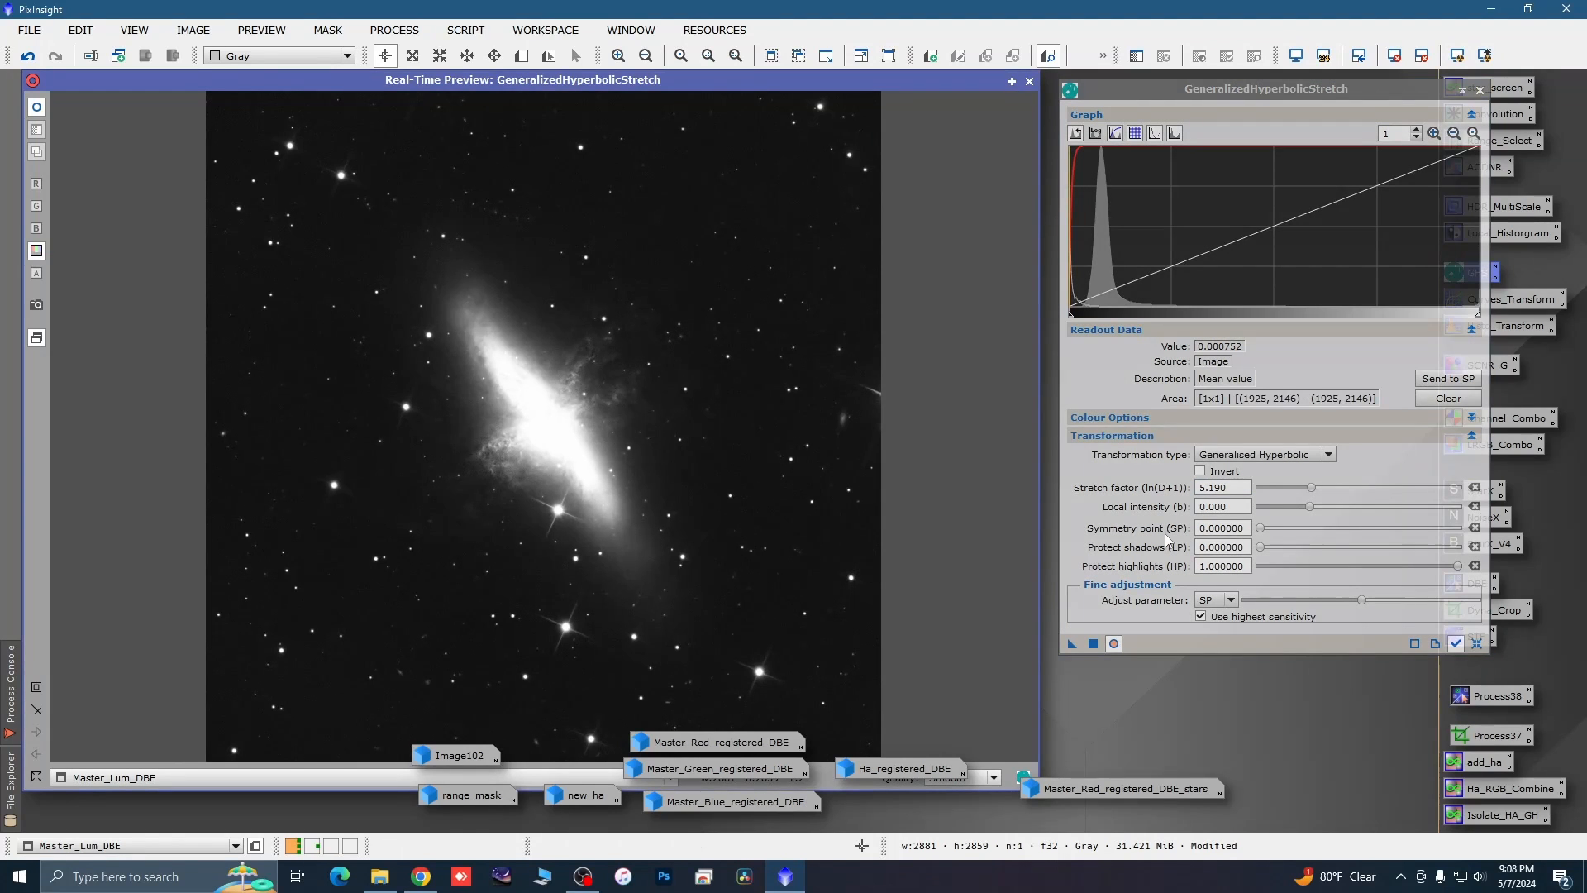
{"action": "left_click", "coordinate": [1460, 378]}
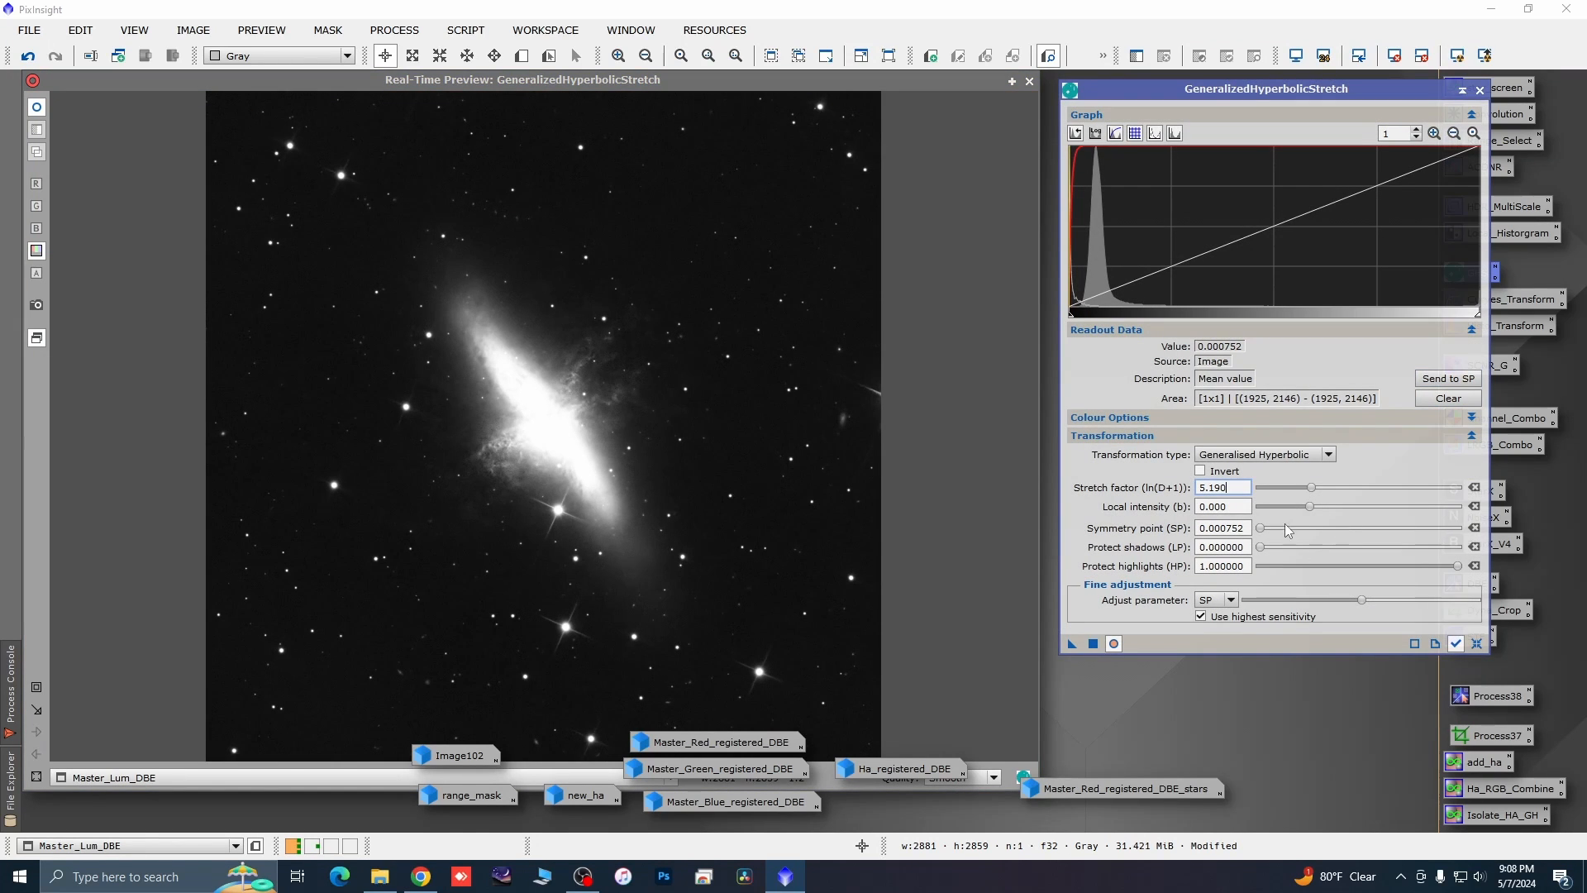
{"action": "left_click_drag", "start_coordinate": [1309, 506], "coordinate": [1332, 507]}
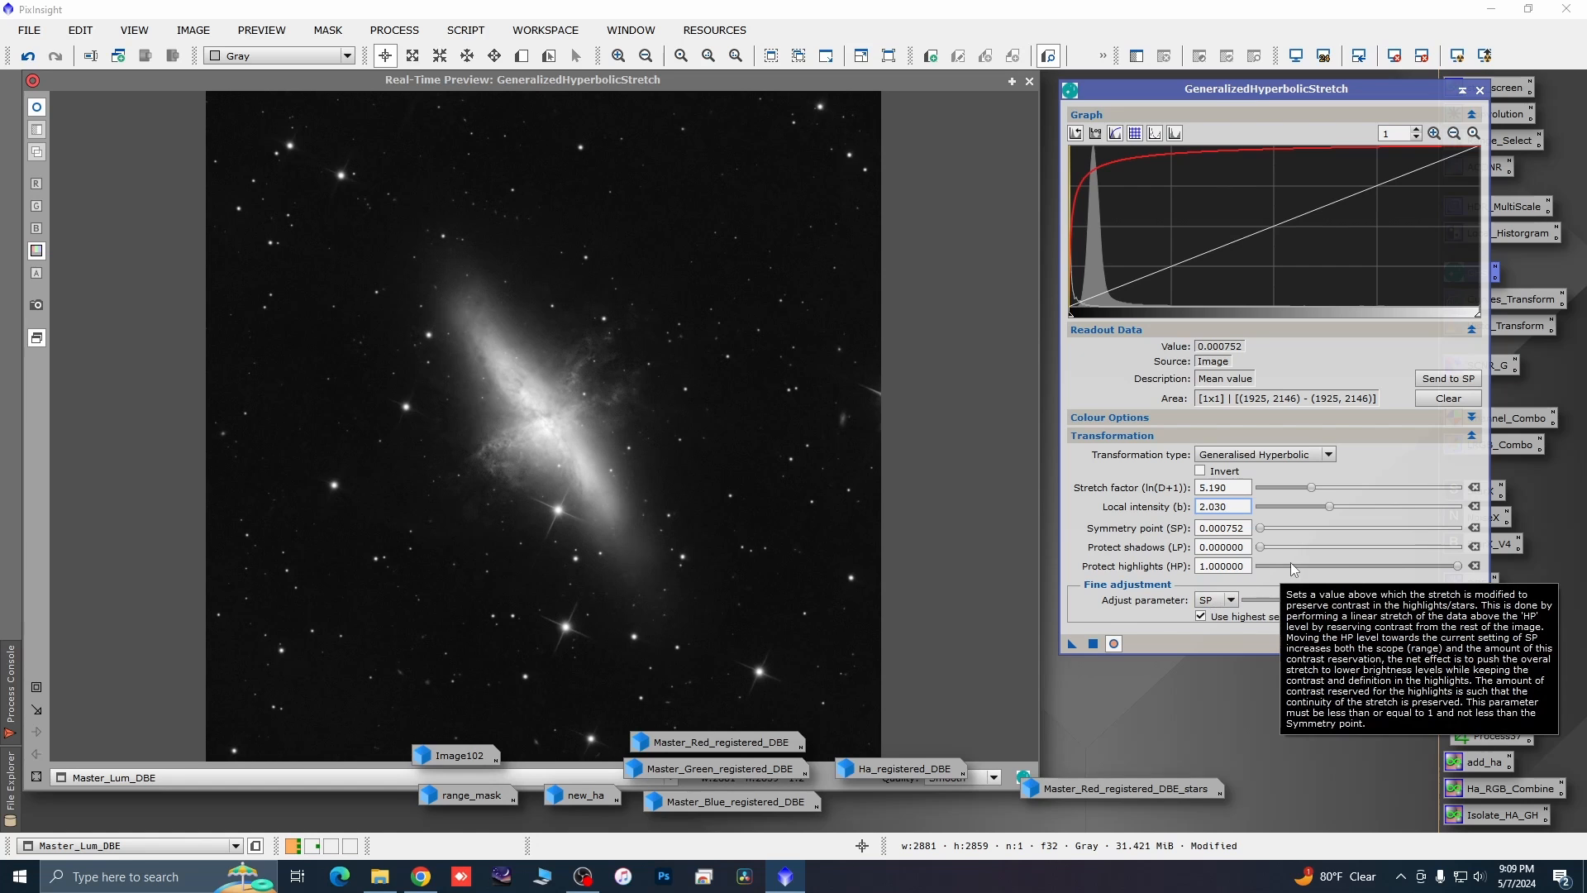
{"action": "left_click", "coordinate": [1092, 643]}
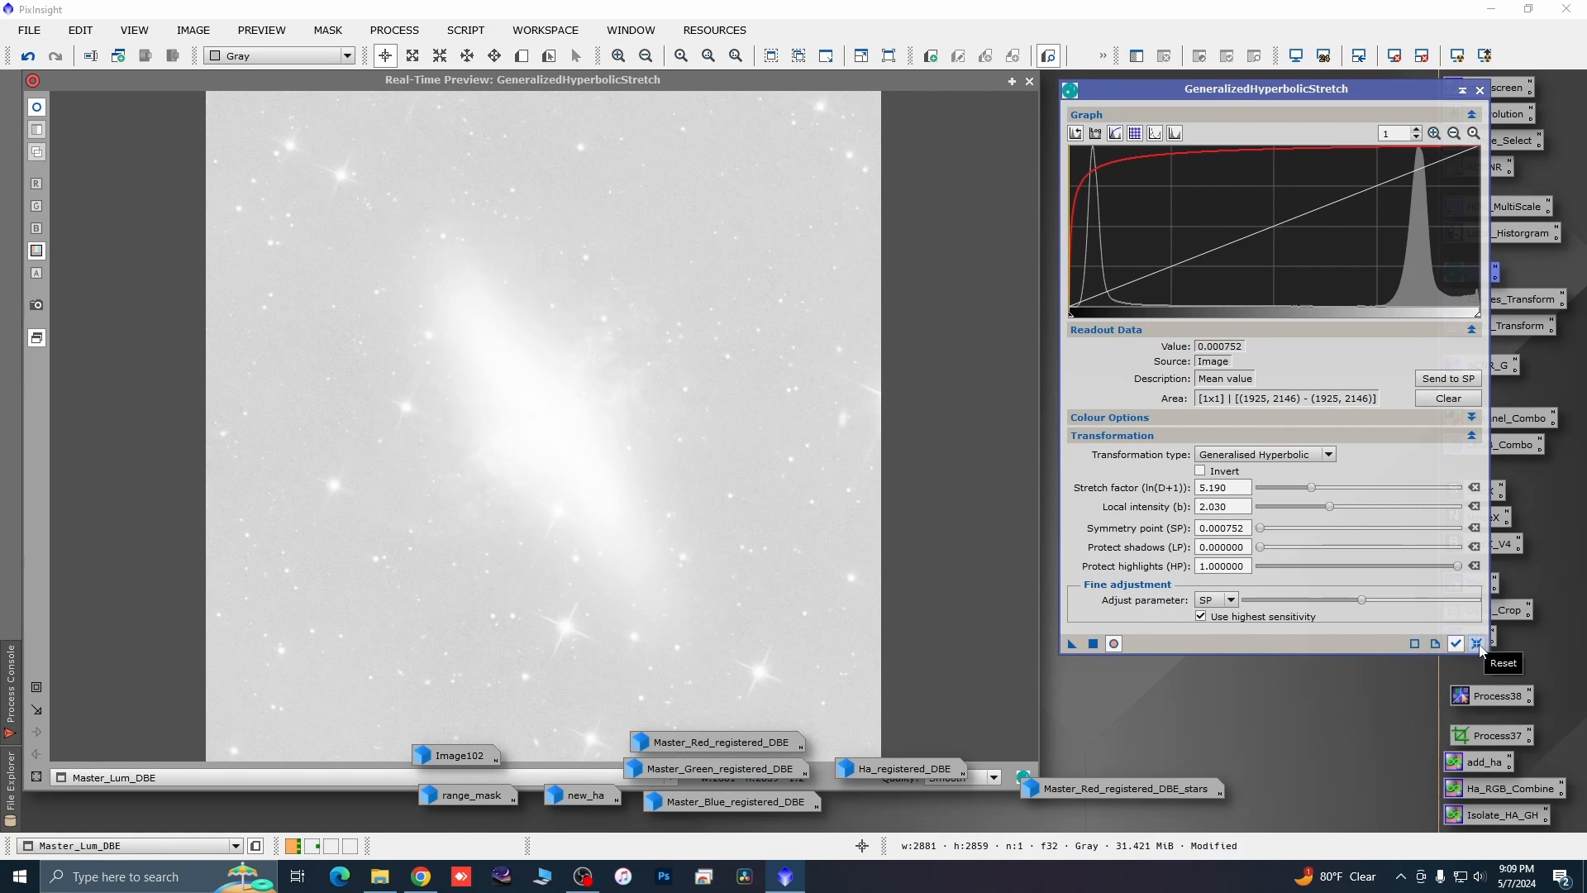
Close the reset stretch process and its real-time preview, and iconize Master_Lum_DBE beside the Master_Red_registered_DBE_stars icon.
{"action": "left_click", "coordinate": [1477, 643]}
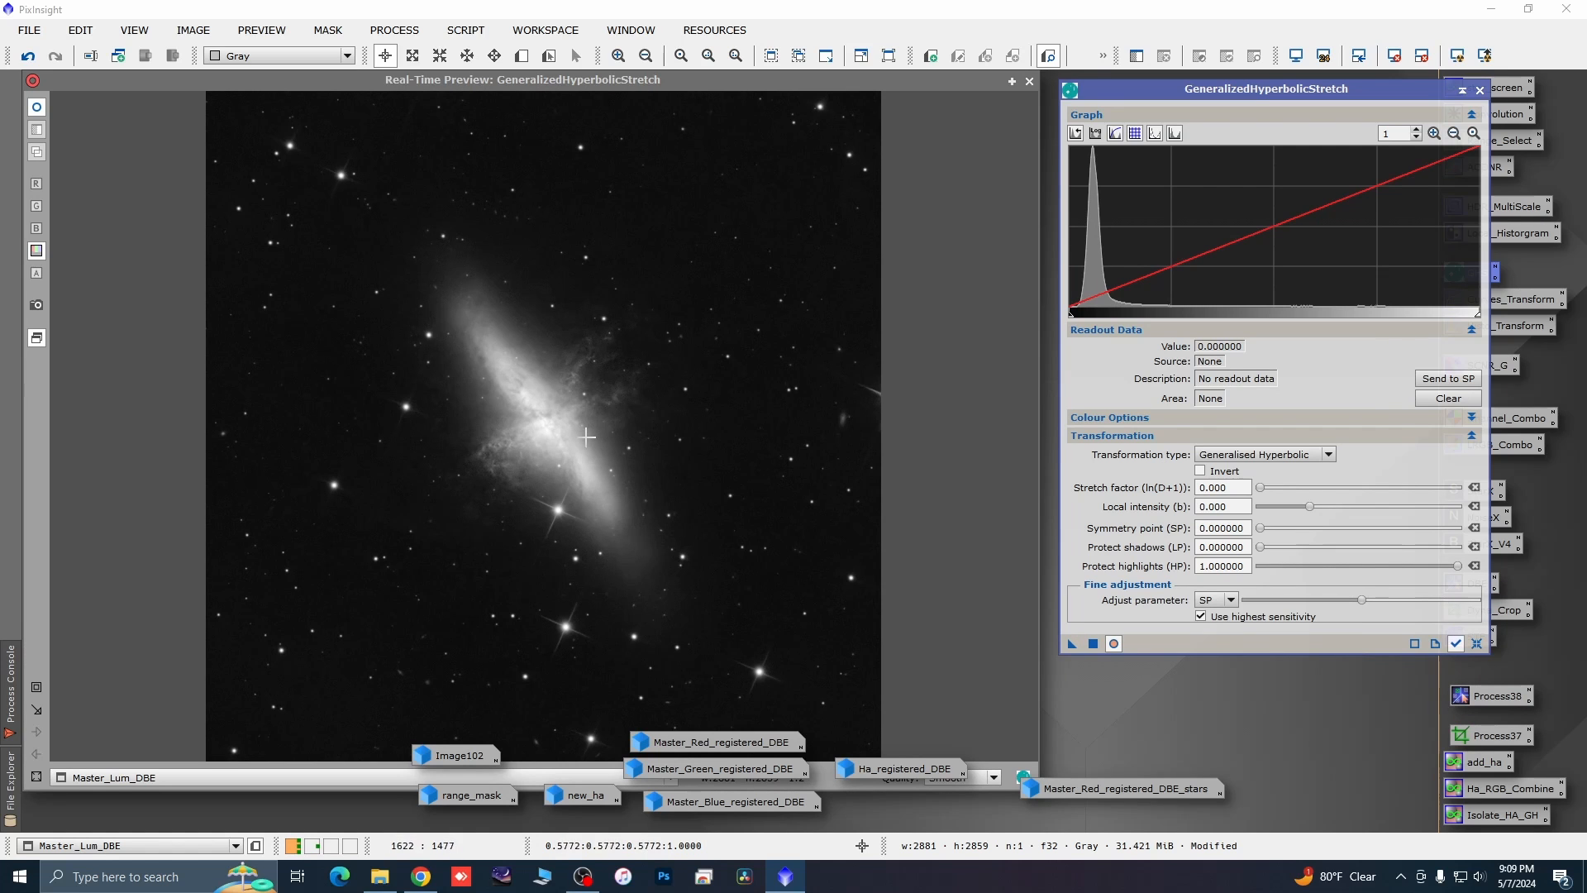
{"action": "mouse_move", "coordinate": [587, 436]}
{"action": "left_mouse_down"}
{"action": "mouse_move", "coordinate": [552, 418]}
{"action": "mouse_move", "coordinate": [549, 432]}
{"action": "left_mouse_up"}
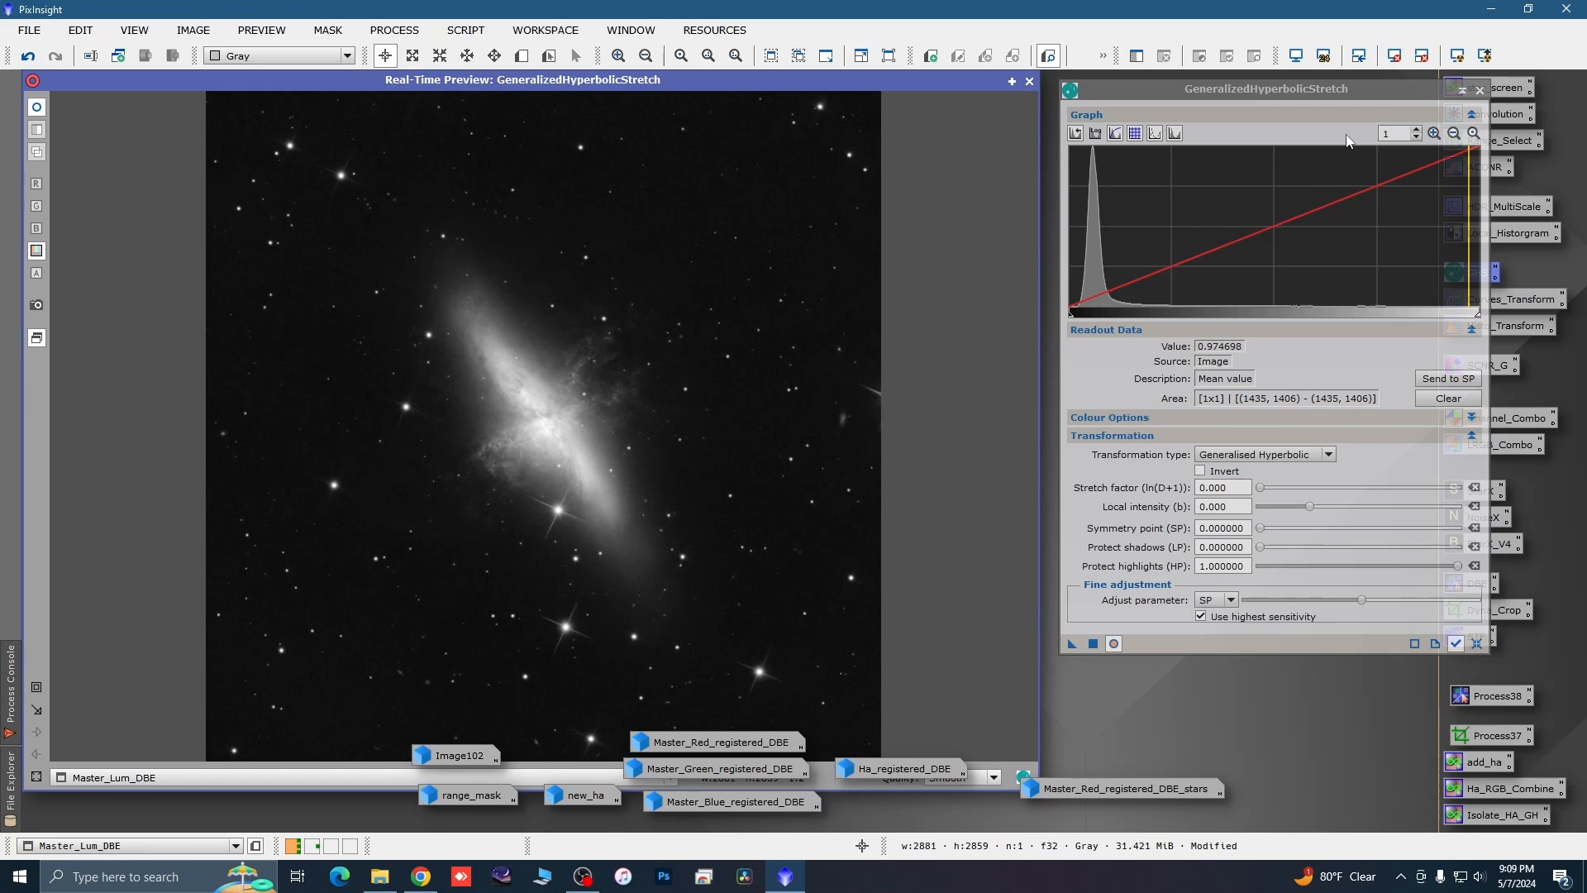
{"action": "left_click", "coordinate": [1479, 91]}
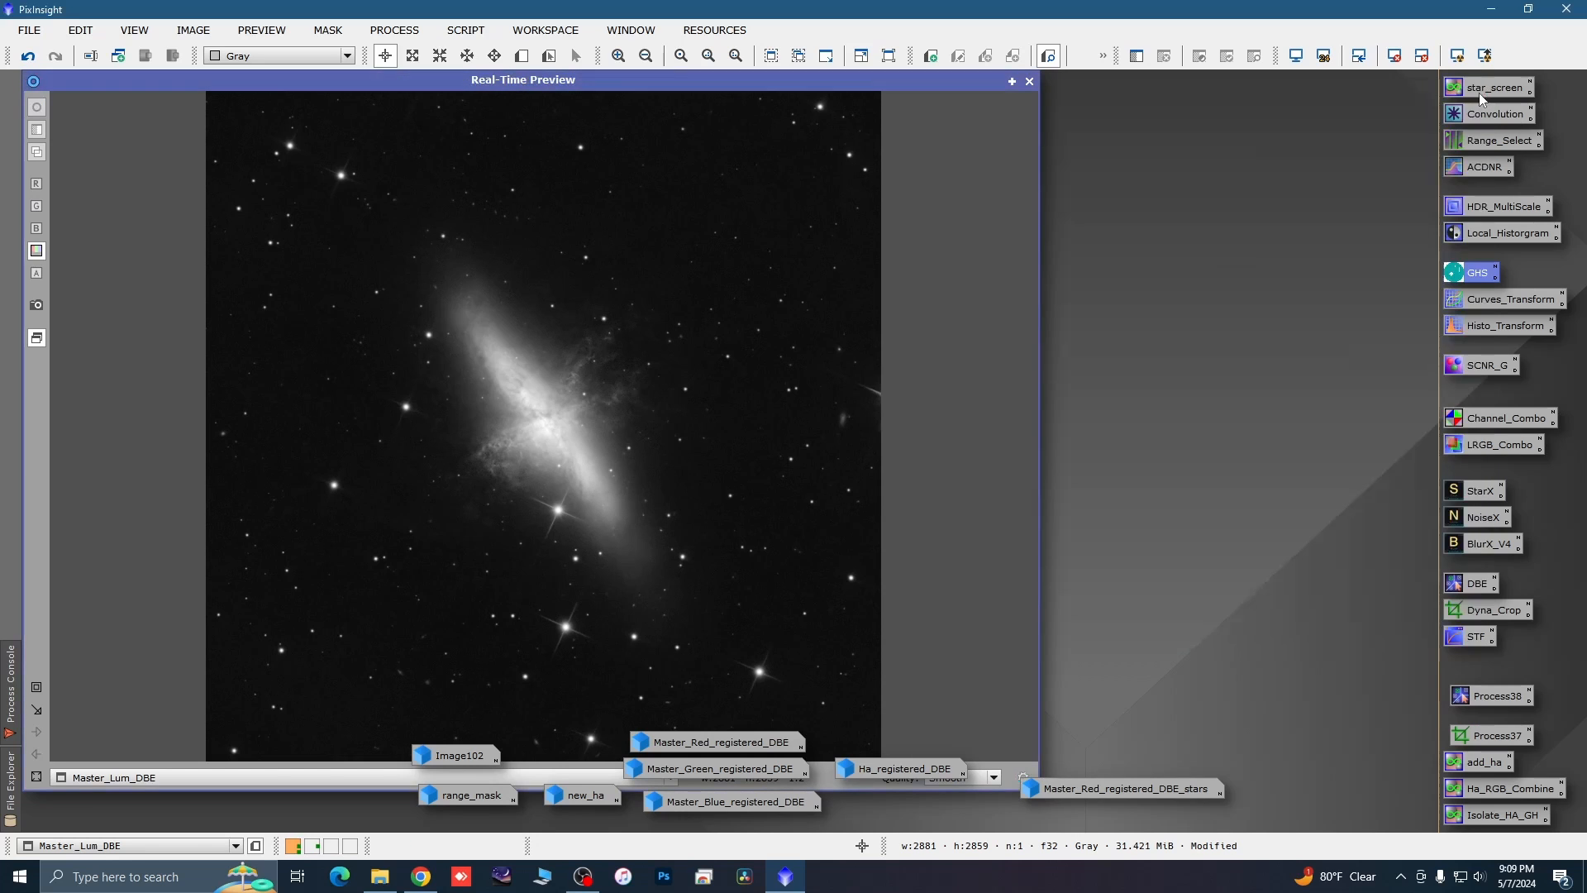
{"action": "left_click", "coordinate": [1029, 81]}
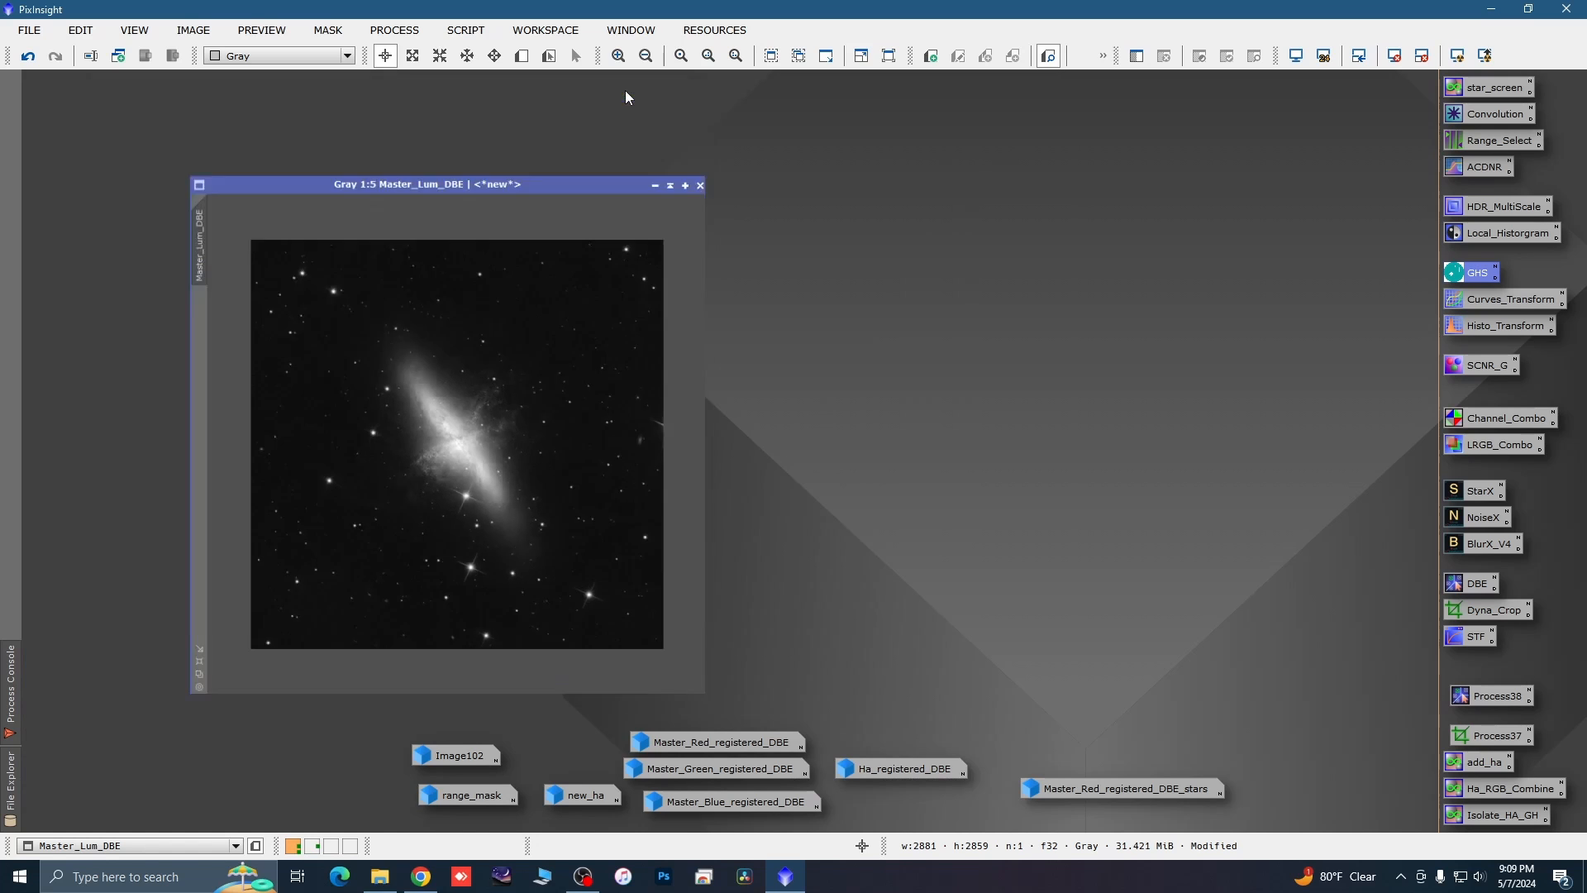
{"action": "left_click", "coordinate": [628, 93]}
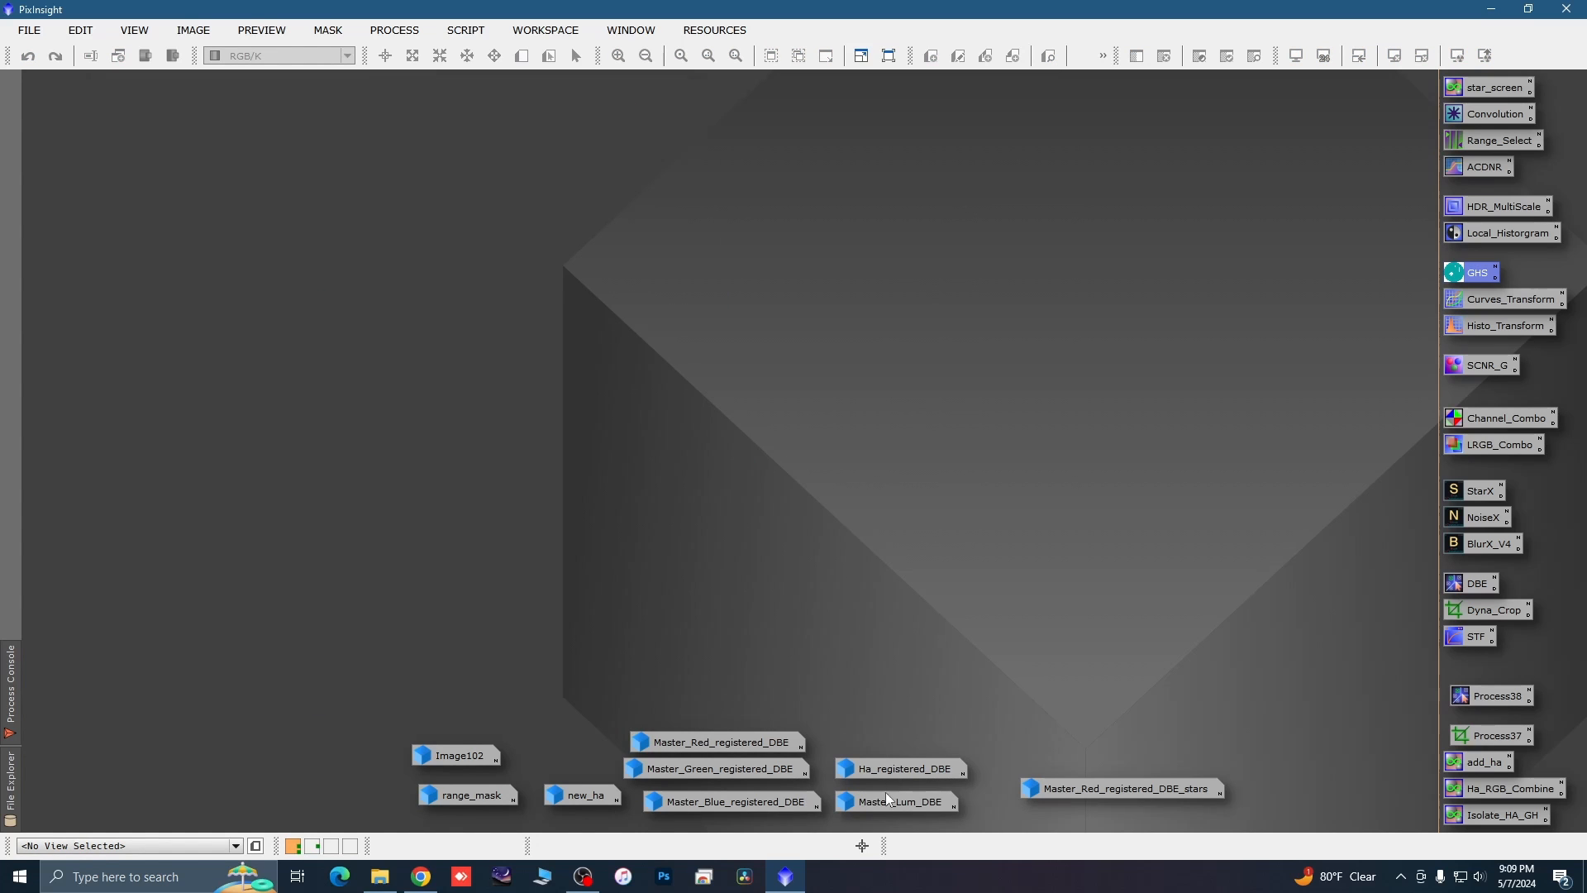
{"action": "left_click_drag", "start_coordinate": [886, 802], "coordinate": [1271, 775]}
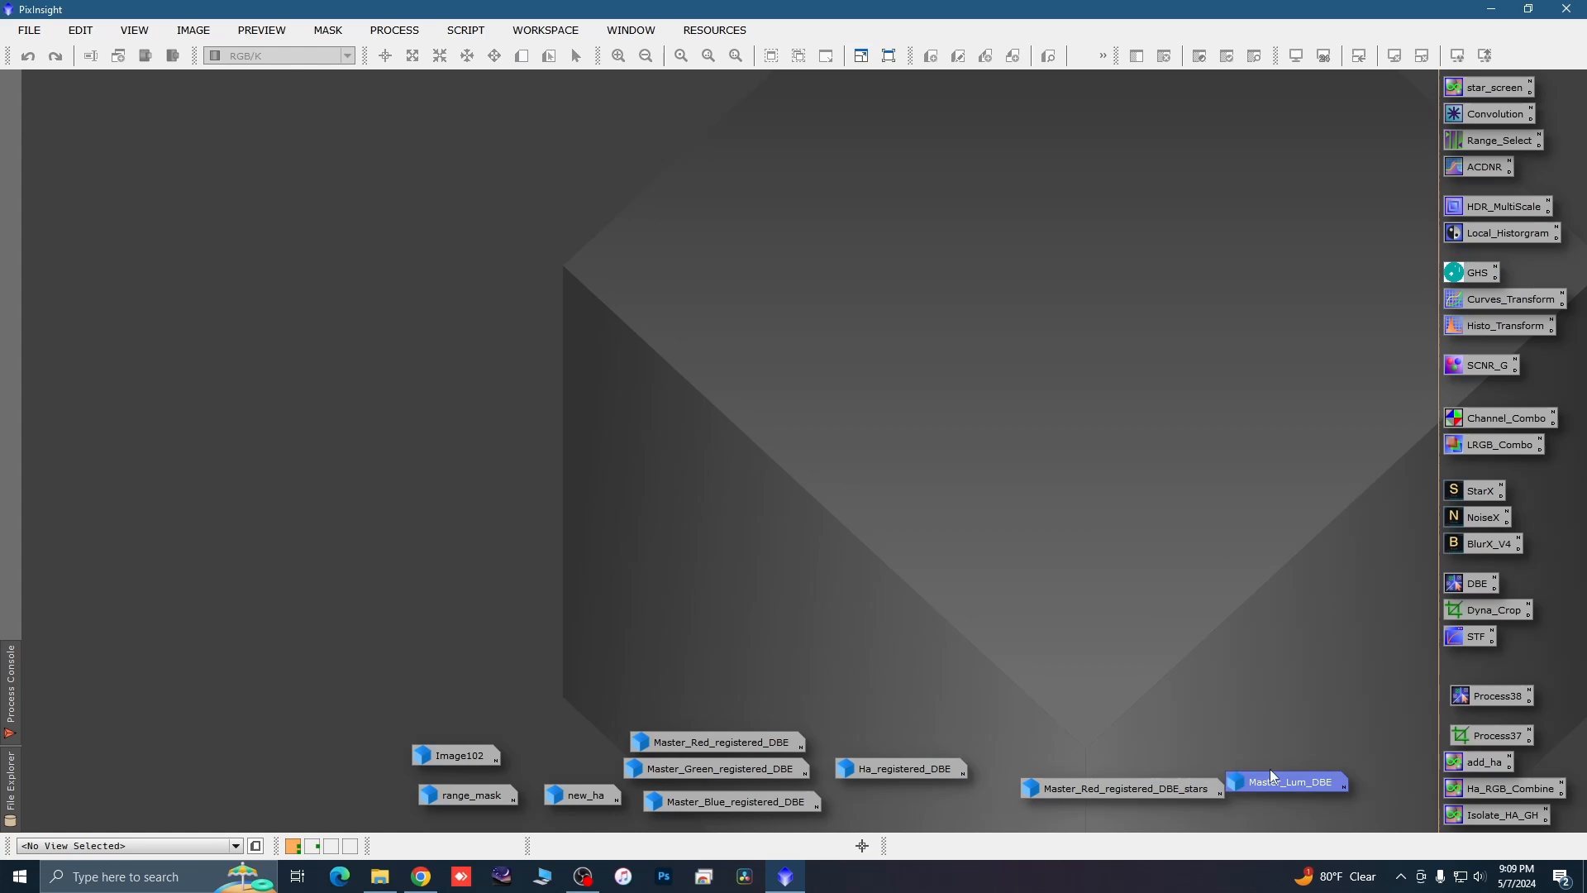
Restore Image102 and apply LRGBCombination to it with Master_Lum_DBE as L and the R, G and B channels disabled.
{"action": "double_click", "coordinate": [478, 754]}
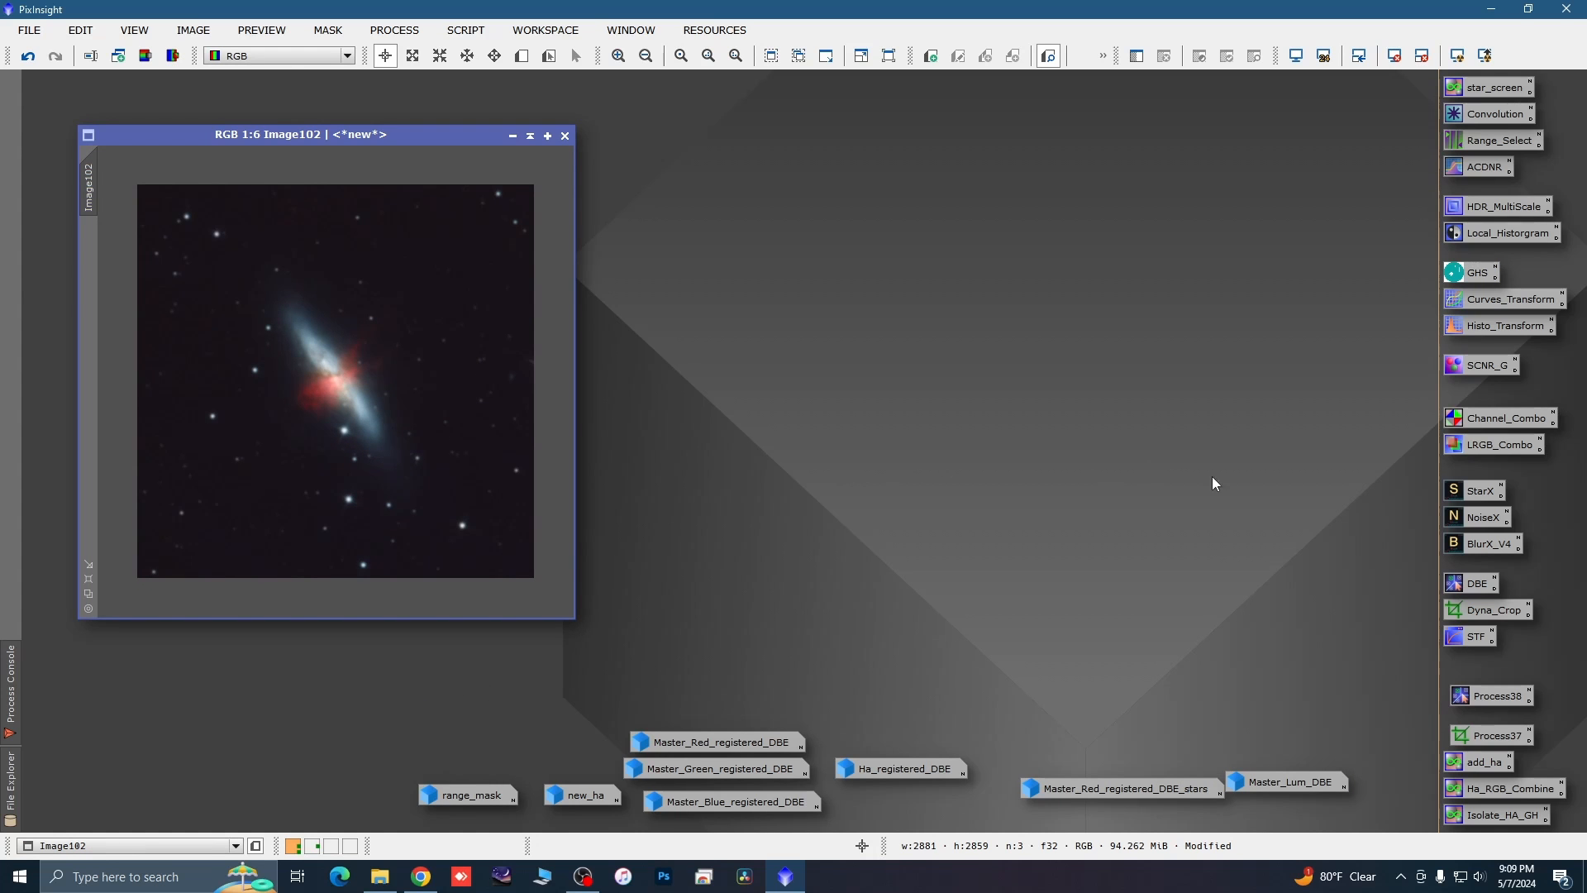
{"action": "double_click", "coordinate": [1480, 448]}
{"action": "mouse_move", "coordinate": [1293, 785]}
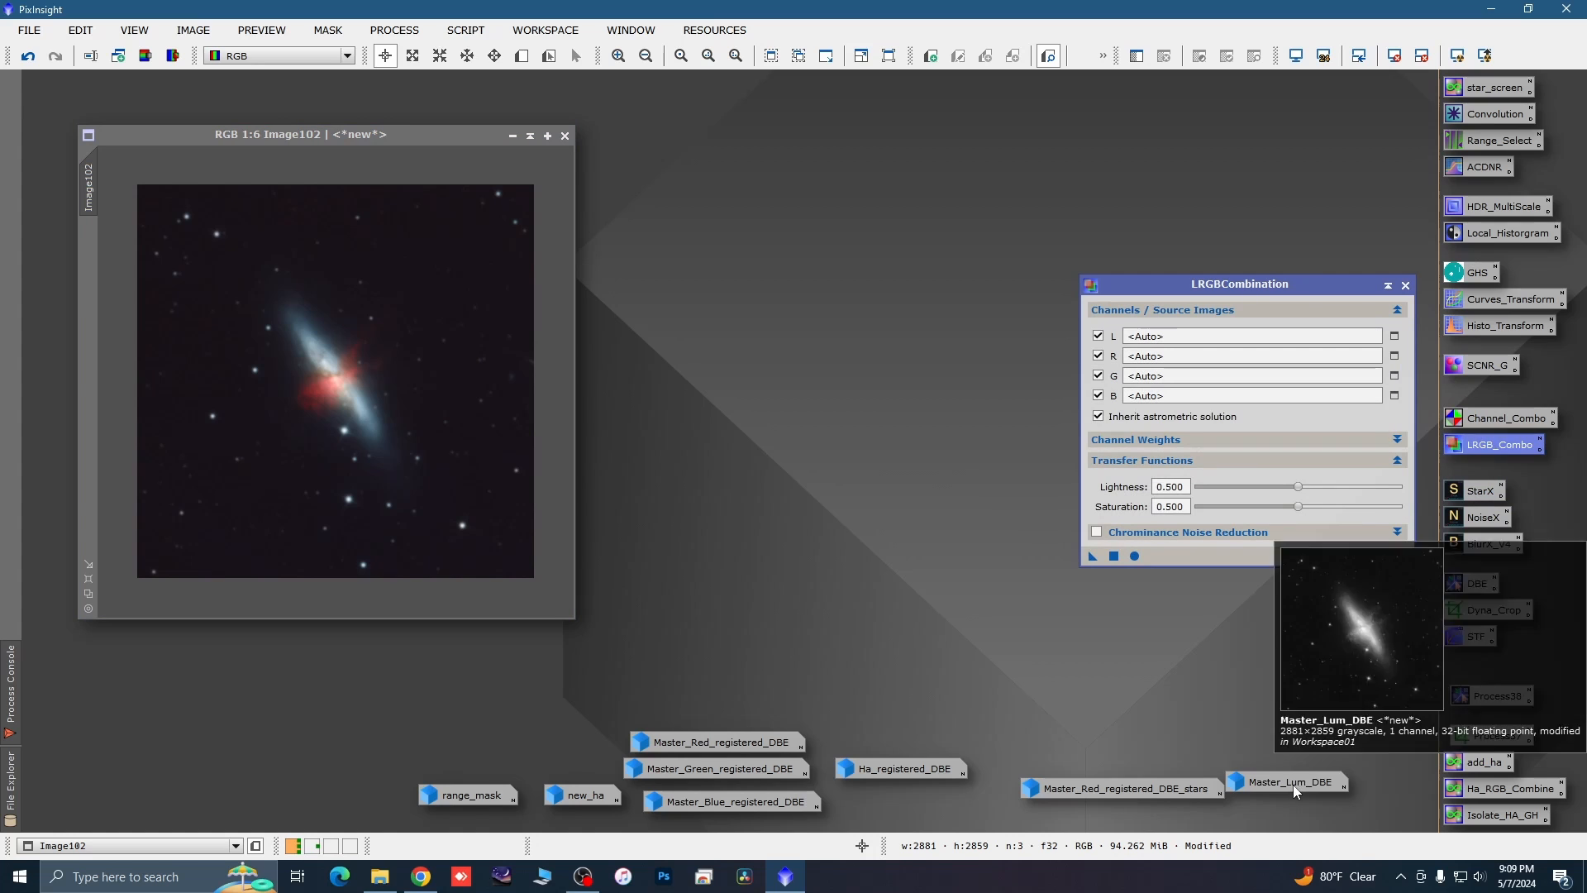
{"action": "left_click_drag", "start_coordinate": [1293, 786], "coordinate": [1182, 336]}
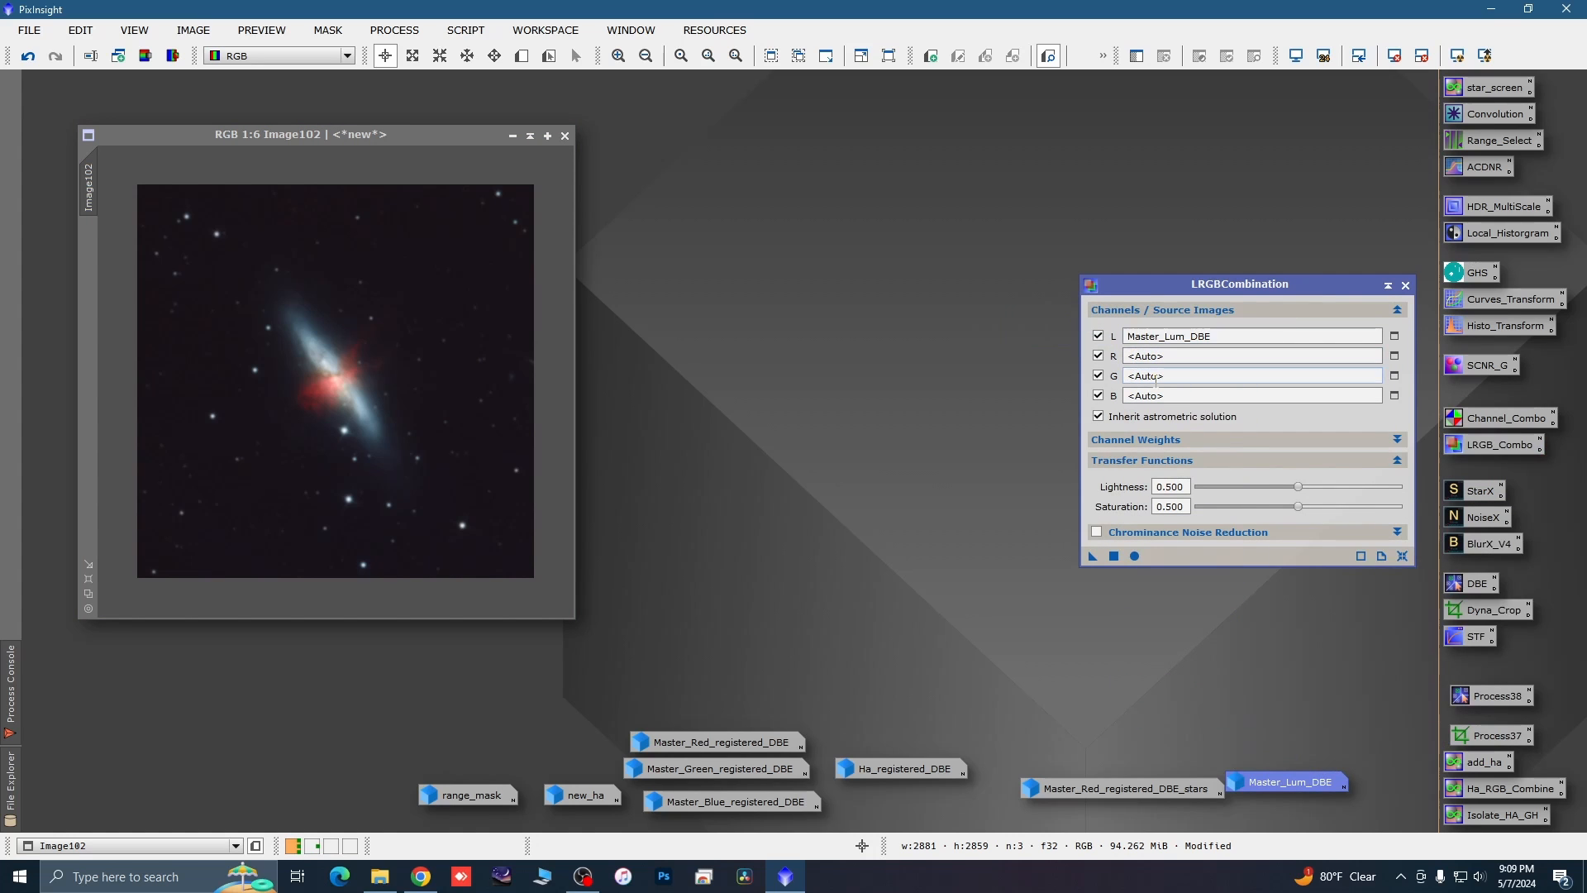
{"action": "left_click", "coordinate": [1098, 355]}
{"action": "left_click", "coordinate": [1097, 375]}
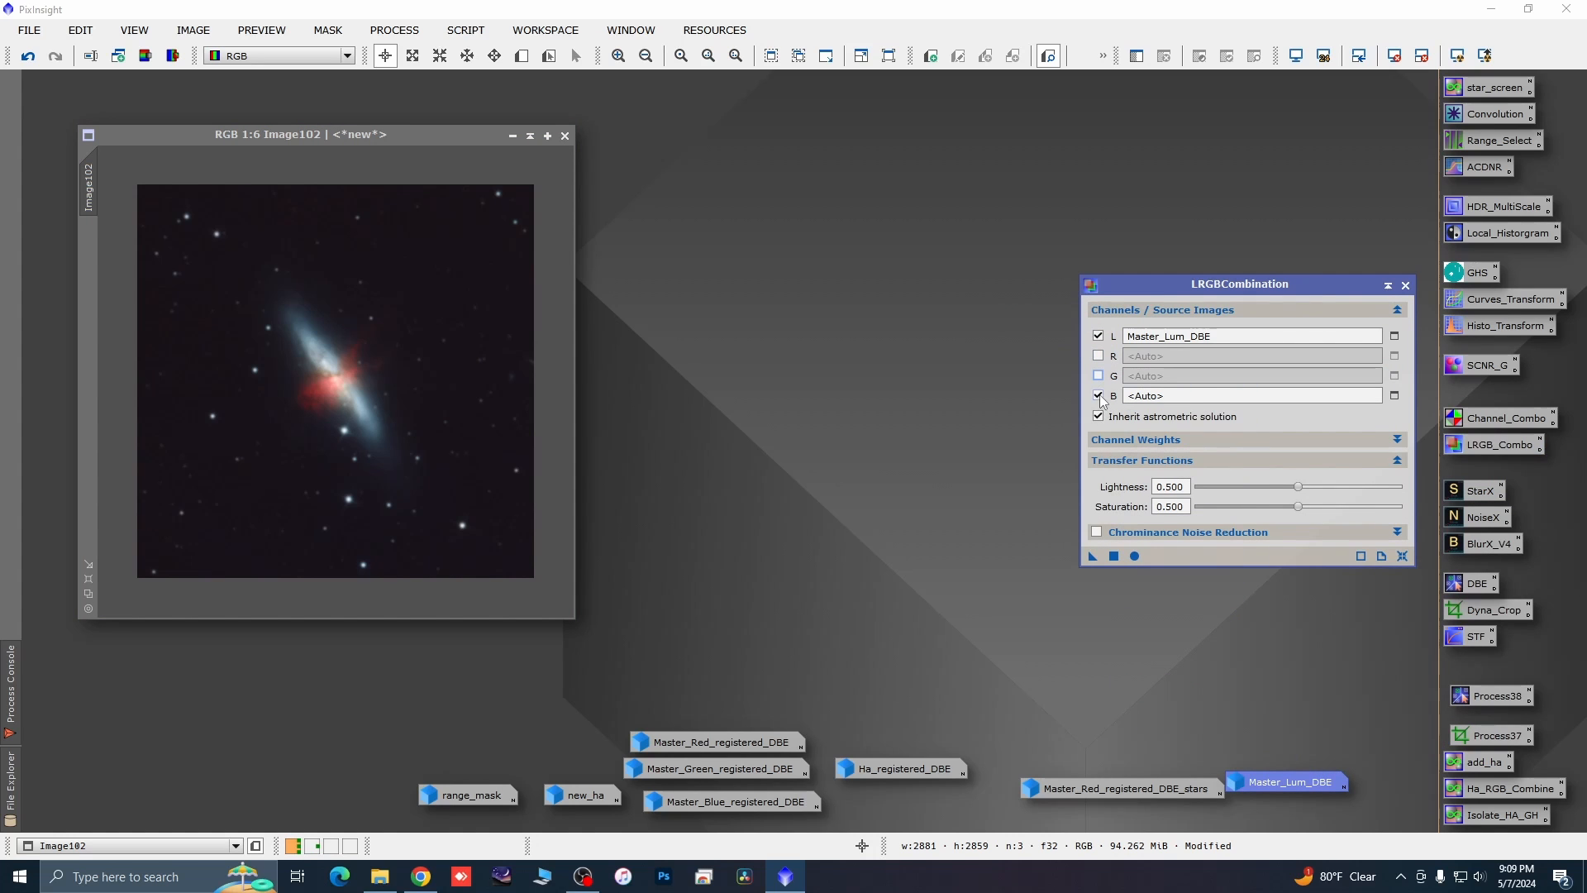
{"action": "left_click", "coordinate": [1097, 396]}
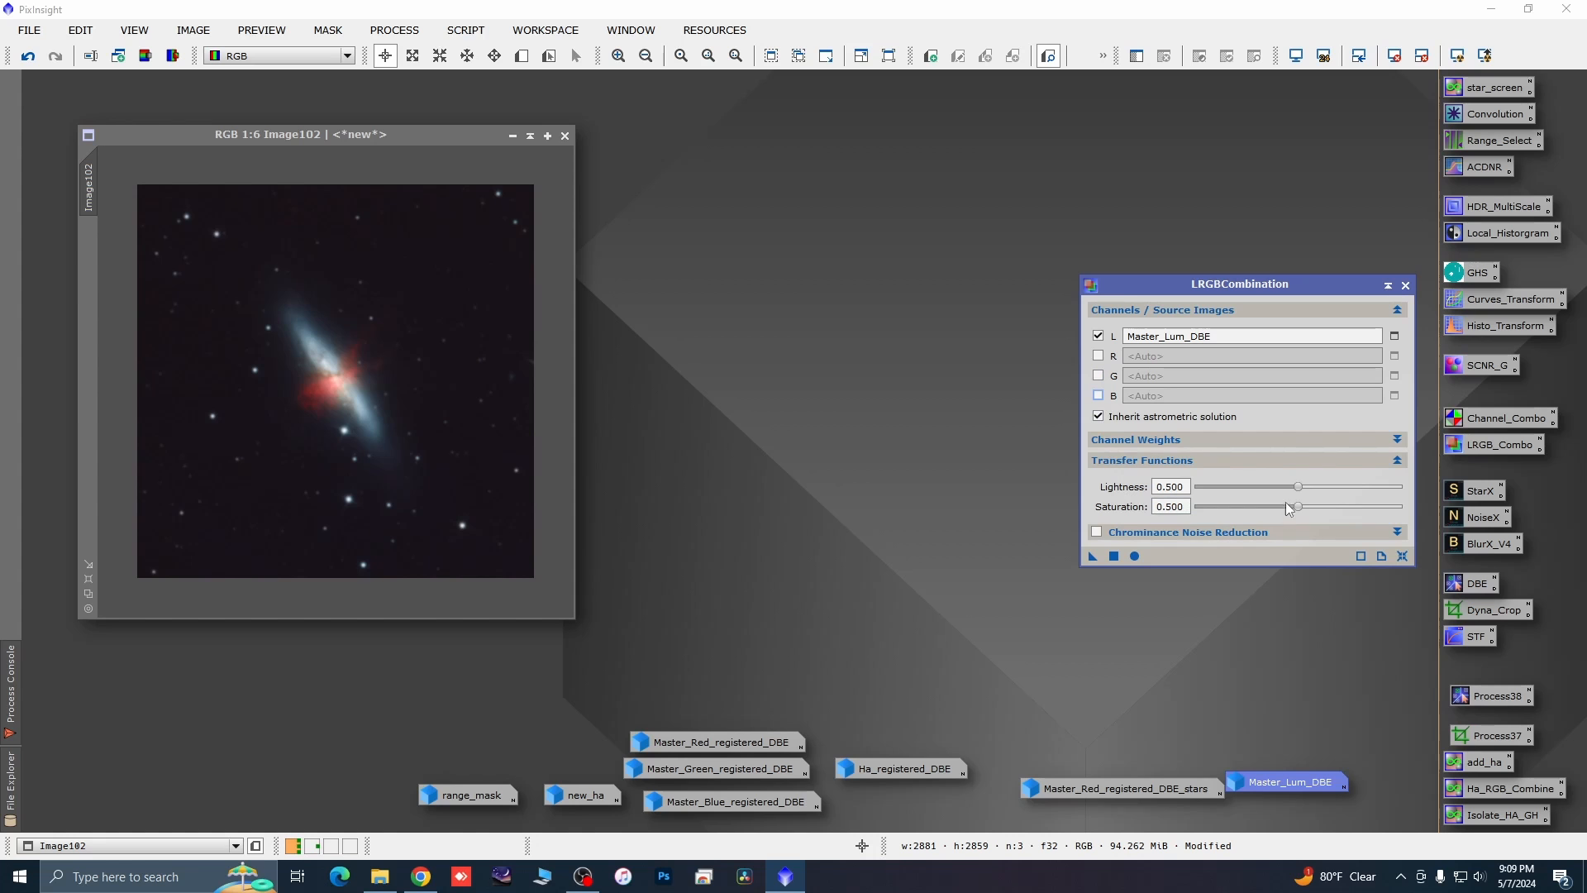
{"action": "left_click_drag", "start_coordinate": [1093, 558], "coordinate": [507, 514]}
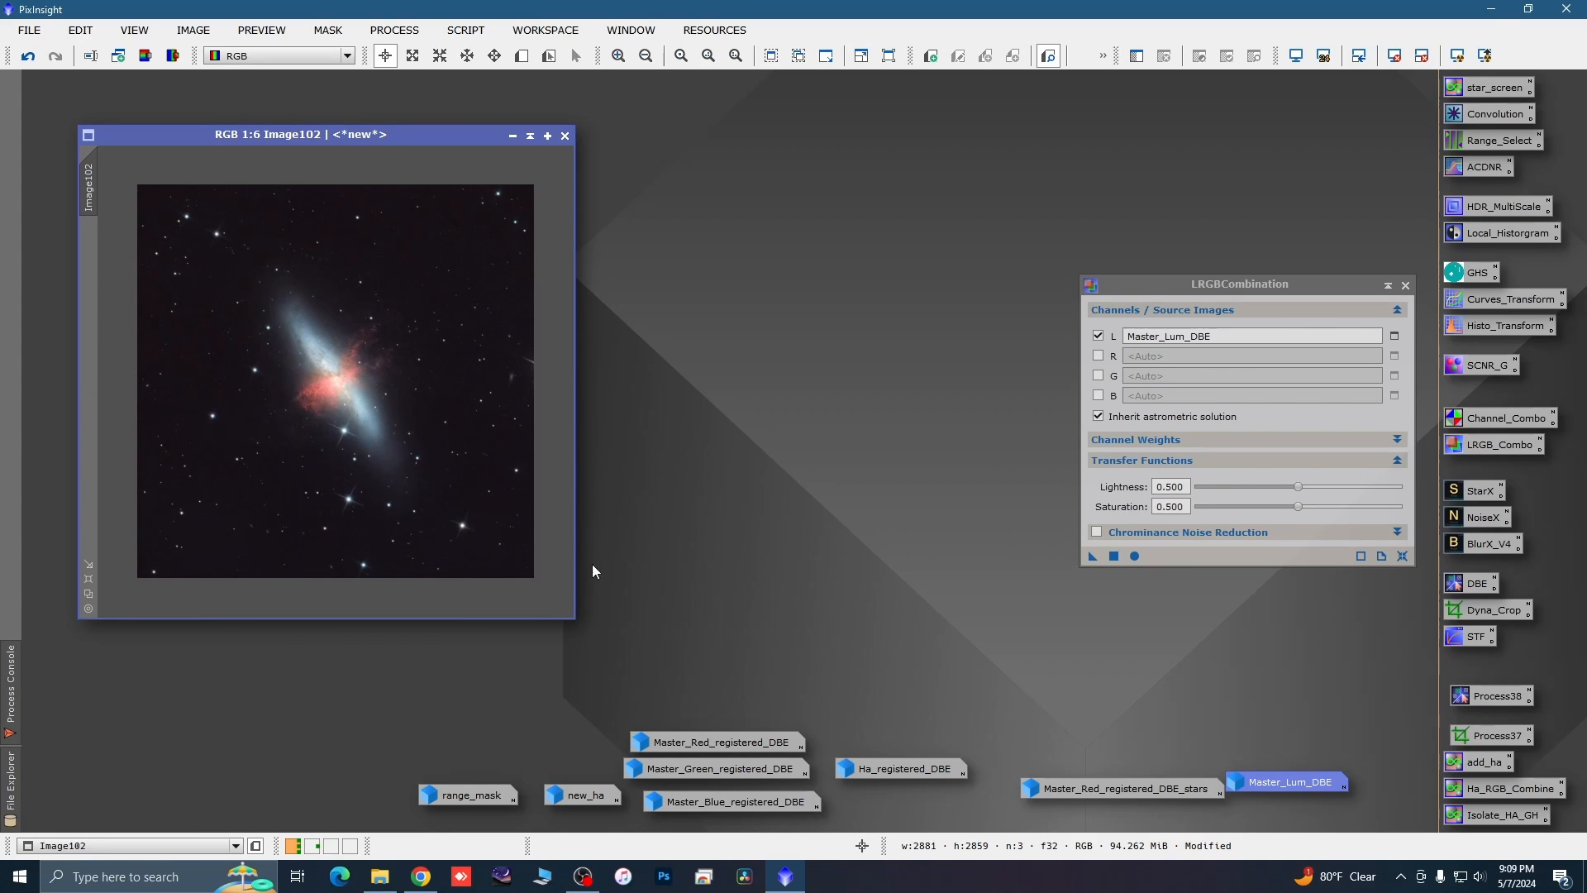
Enlarge the Image102 window, close LRGBCombination and leave the image magnified at 1:5.
{"action": "left_click_drag", "start_coordinate": [572, 614], "coordinate": [850, 720]}
{"action": "scroll", "coordinate": [521, 420], "scroll_direction": "up", "scroll_amount": 2}
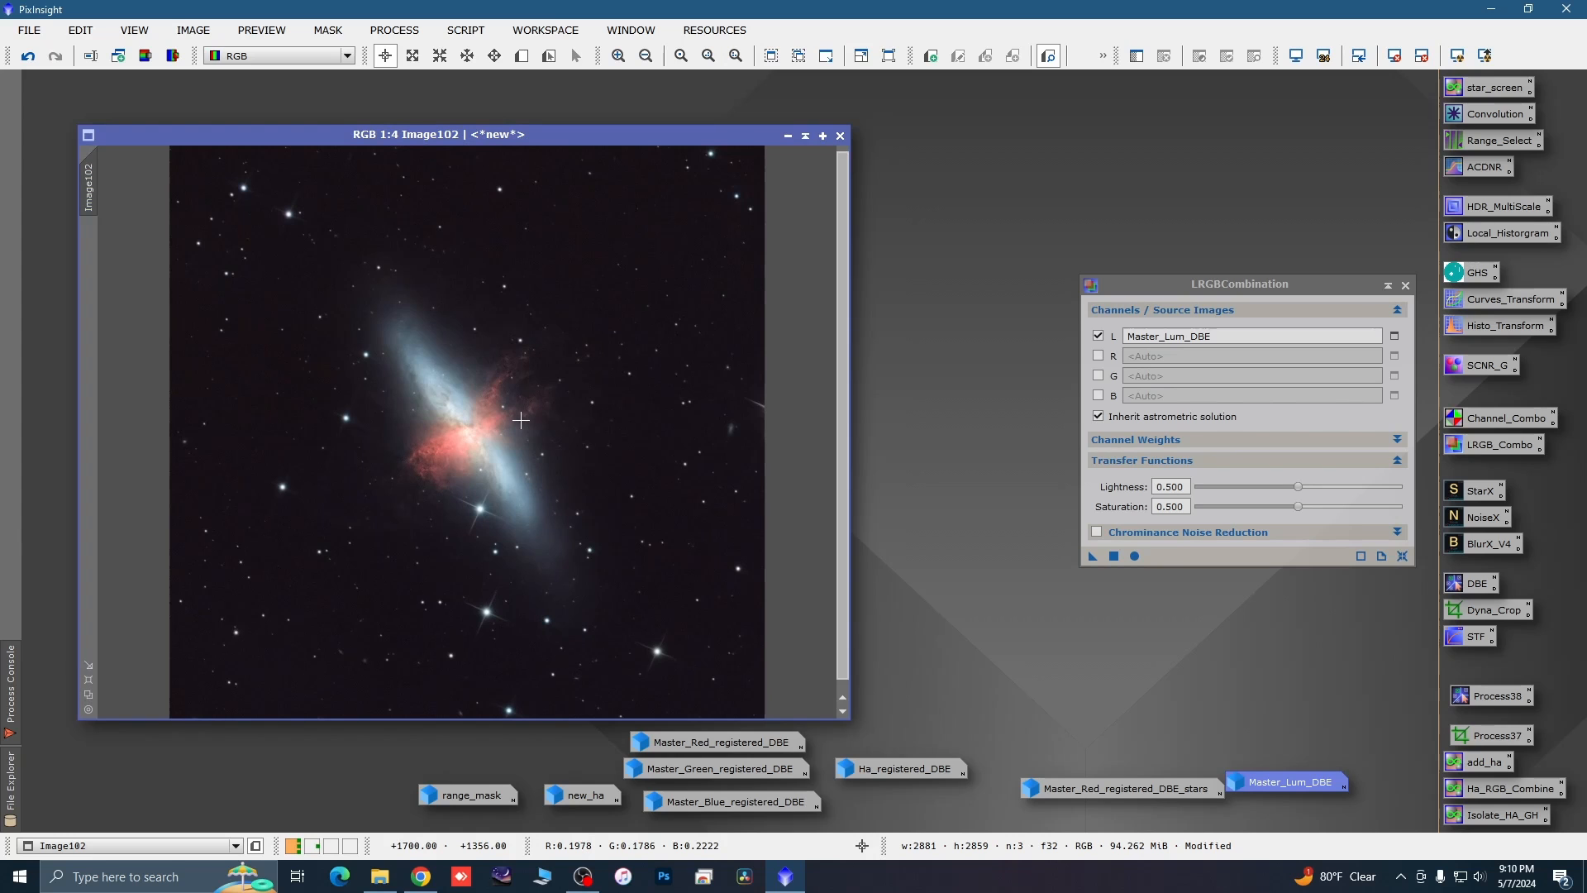
{"action": "scroll", "coordinate": [521, 420], "scroll_direction": "up", "scroll_amount": 1}
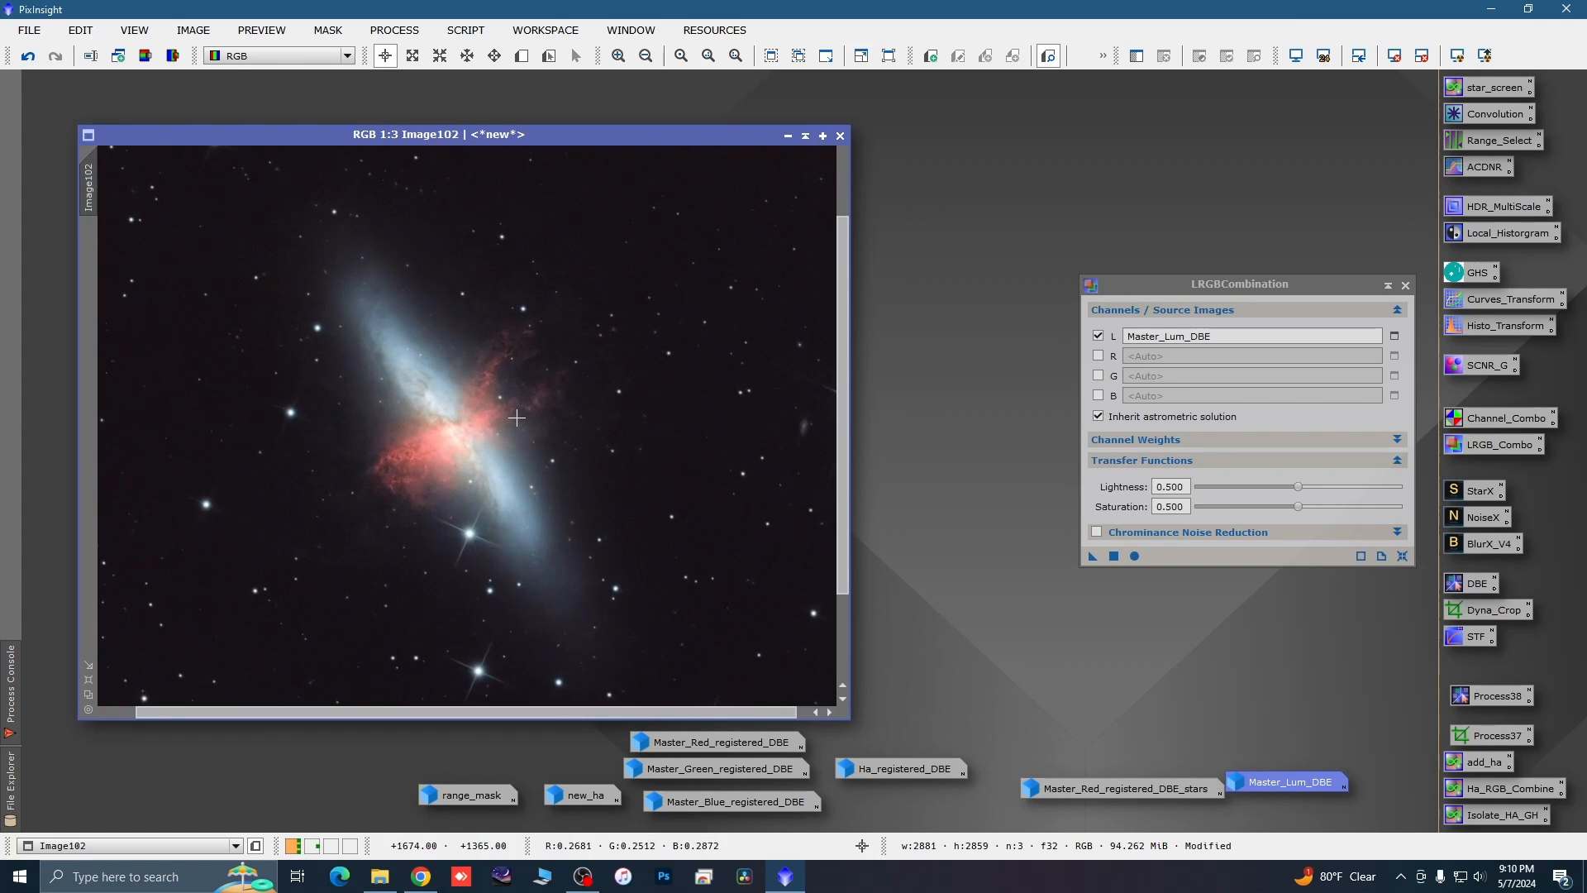
{"action": "scroll", "coordinate": [506, 459], "scroll_direction": "down", "scroll_amount": 1}
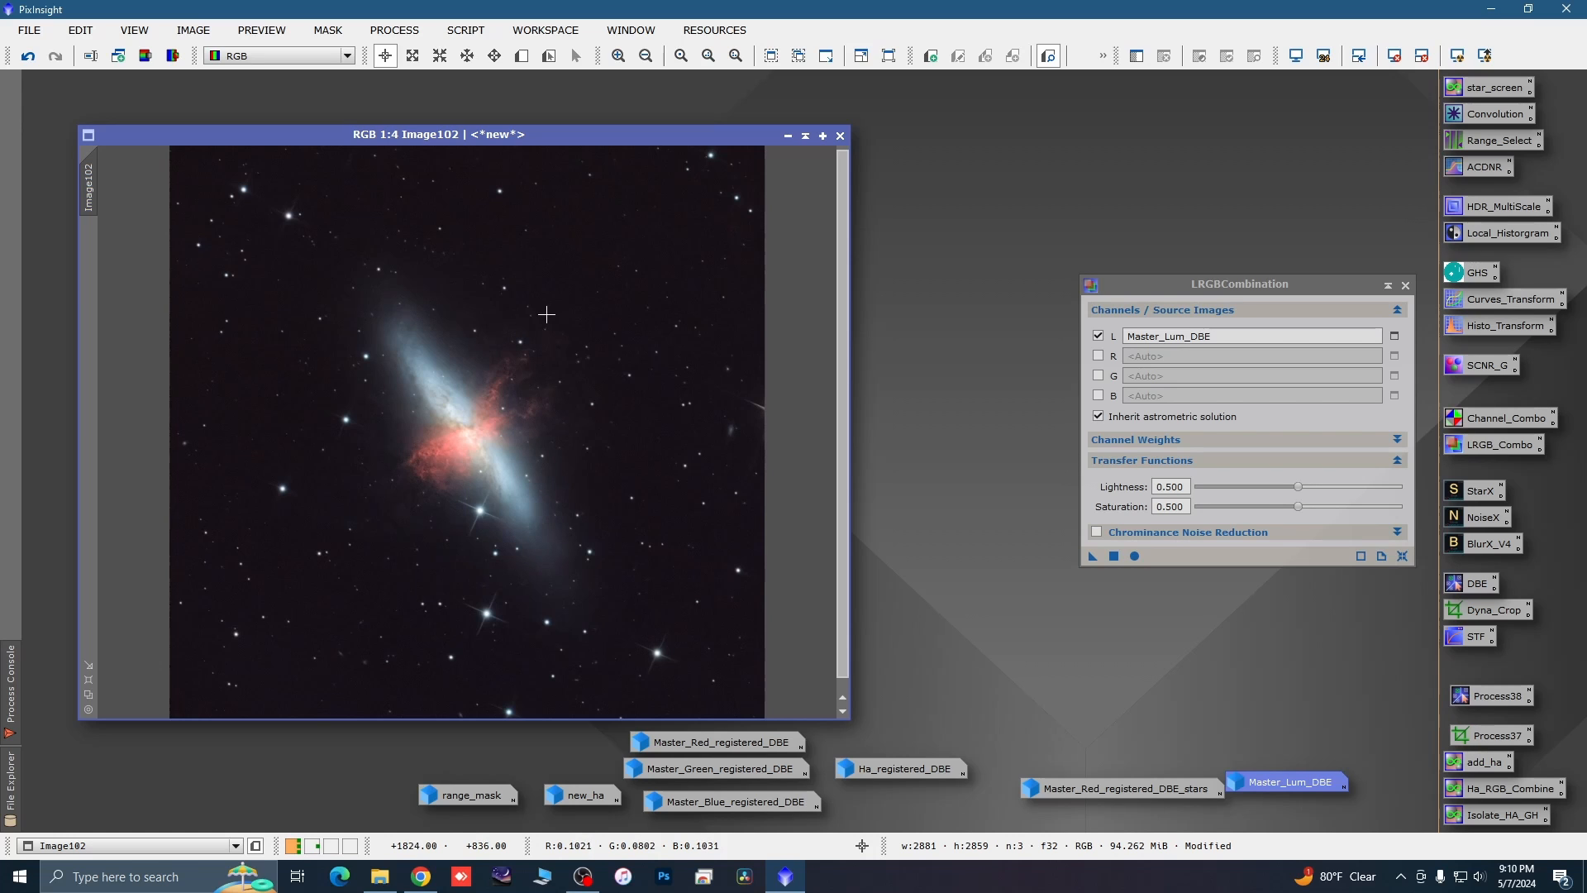
{"action": "left_click", "coordinate": [1405, 285]}
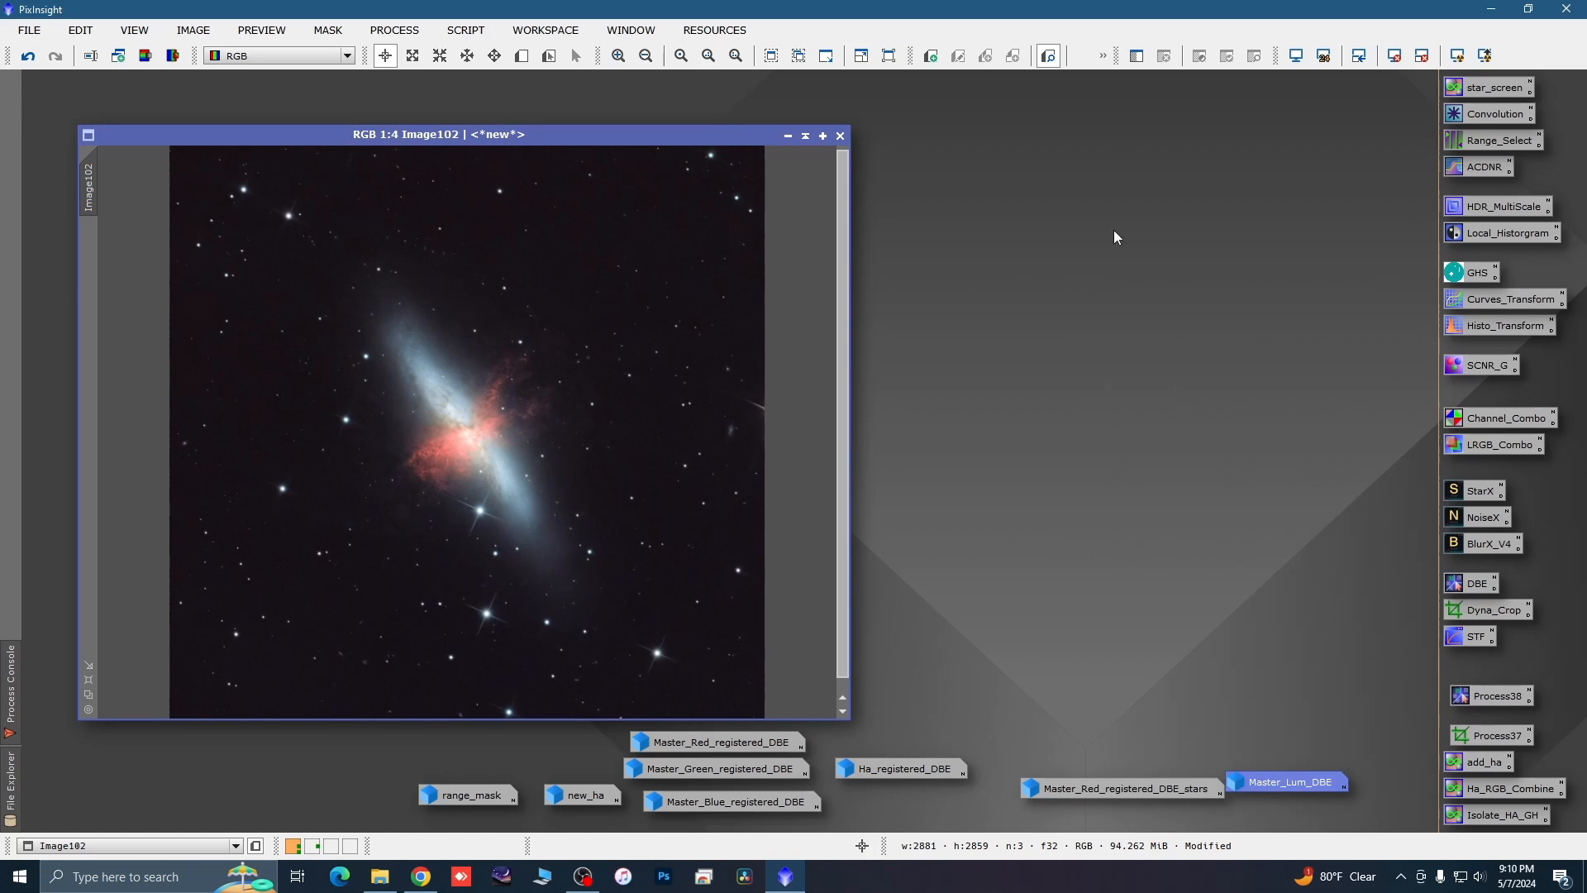
{"action": "scroll", "coordinate": [513, 371], "scroll_direction": "down", "scroll_amount": 1}
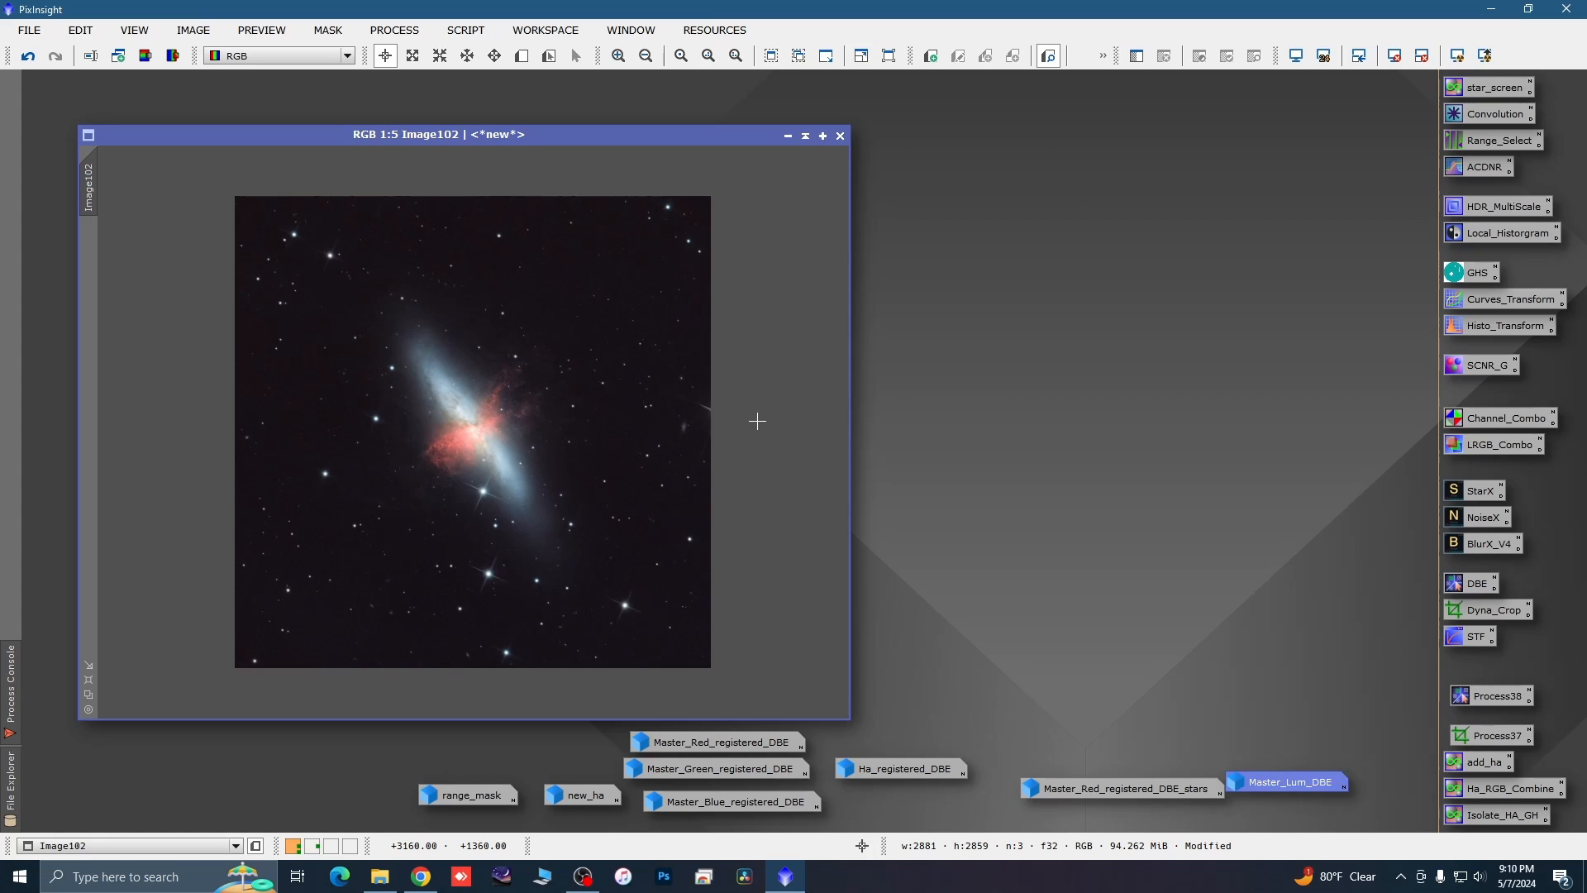
{"action": "scroll", "coordinate": [294, 312], "scroll_direction": "up", "scroll_amount": 1}
{"action": "scroll", "coordinate": [292, 347], "scroll_direction": "up", "scroll_amount": 1}
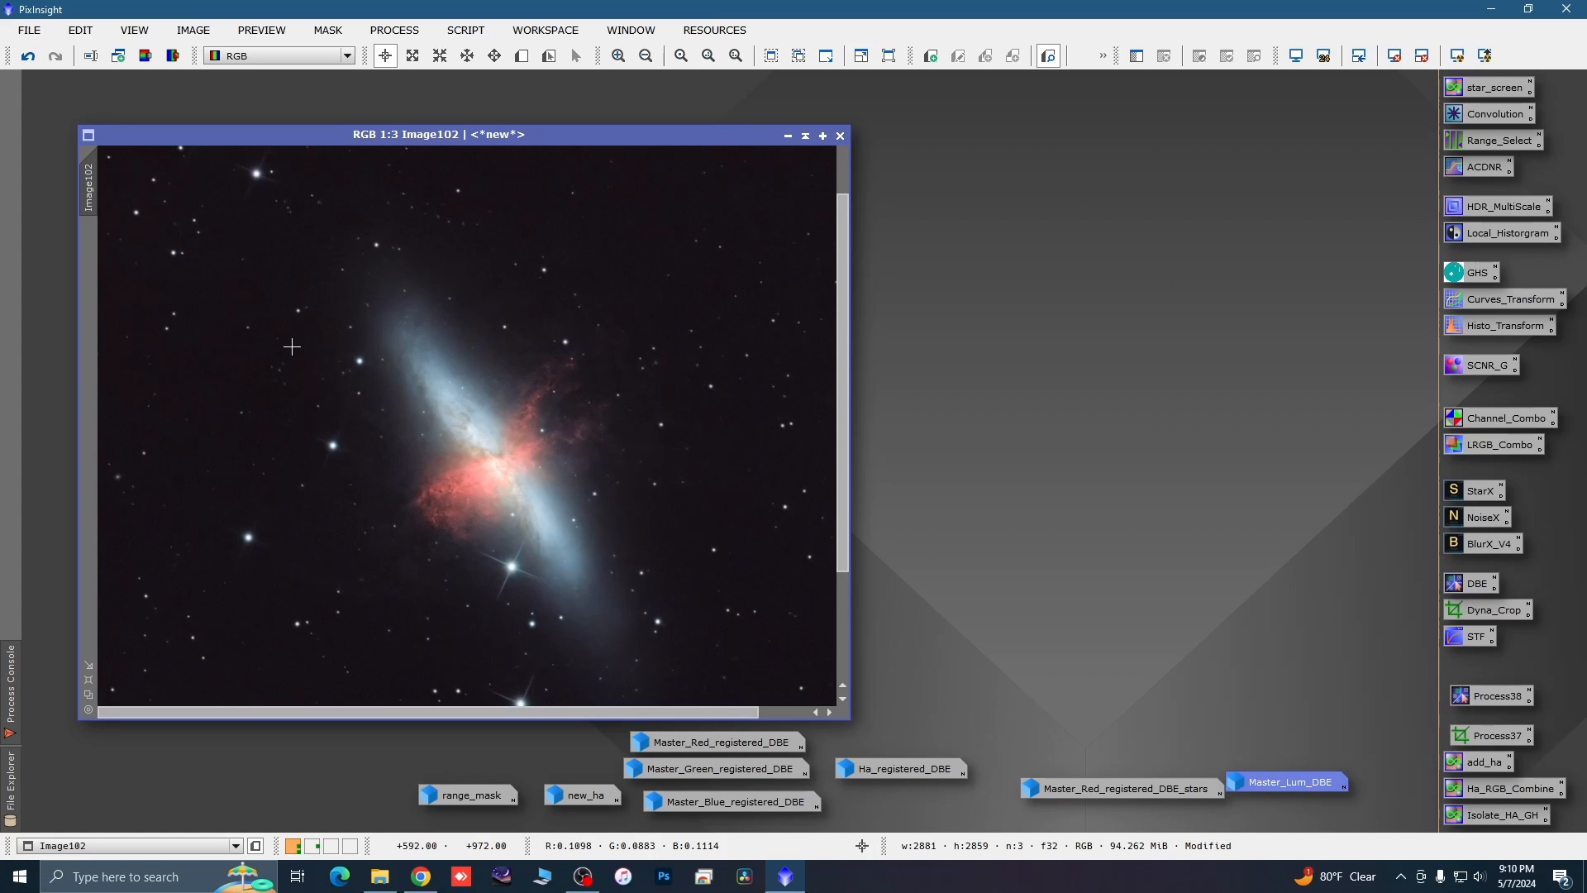
{"action": "scroll", "coordinate": [292, 346], "scroll_direction": "down", "scroll_amount": 2}
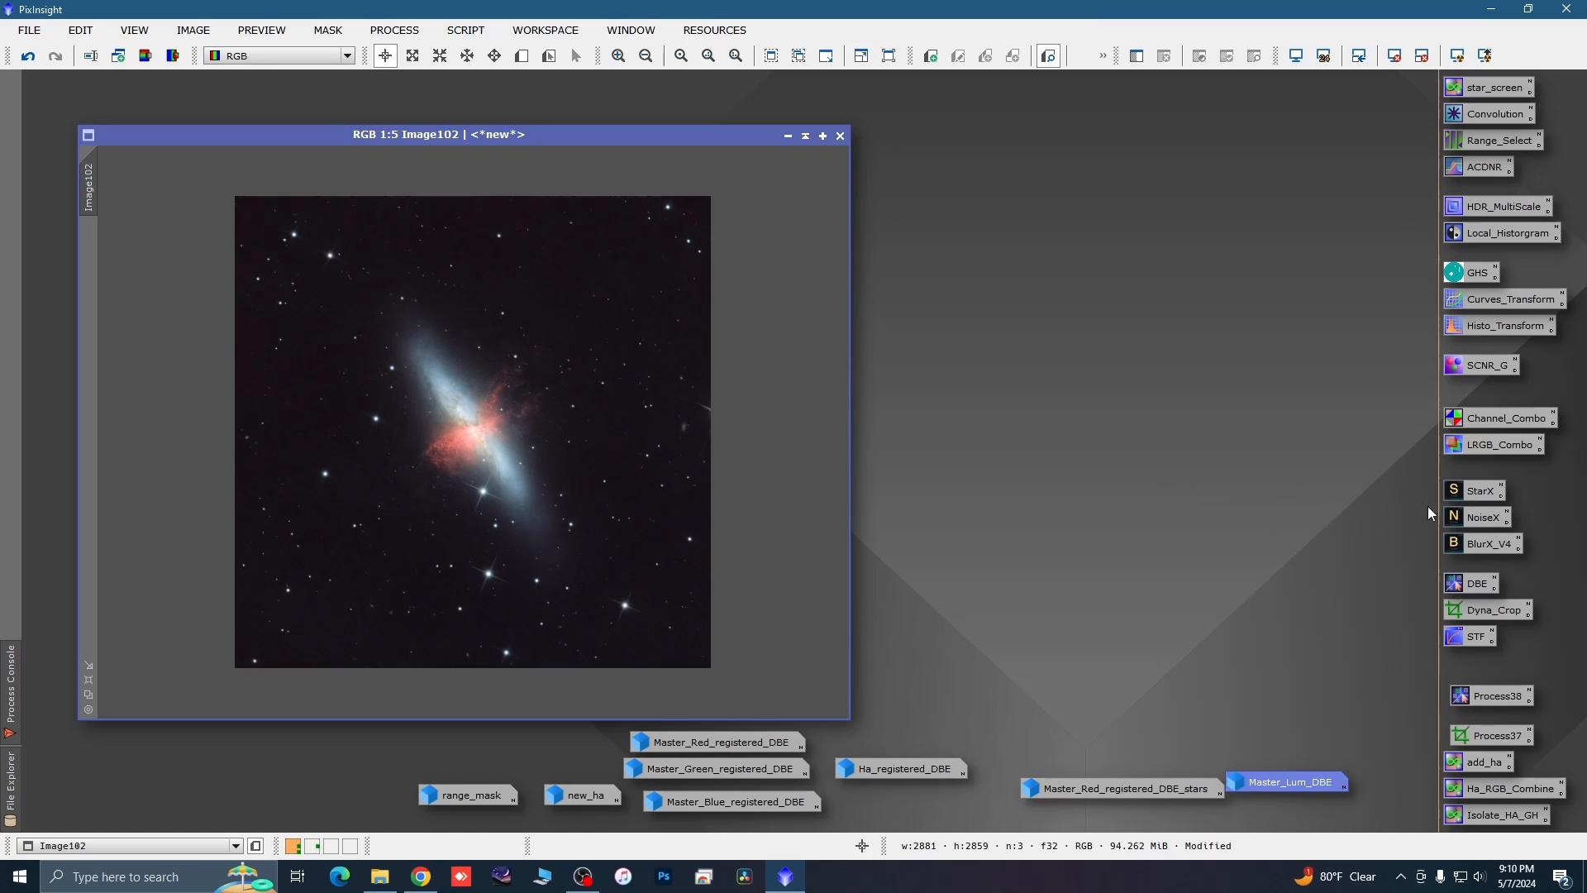
Reset BlurXTerminator and set Sharpen Stars to 0.27 and Sharpen Nonstellar to 0.55.
{"action": "double_click", "coordinate": [1474, 548]}
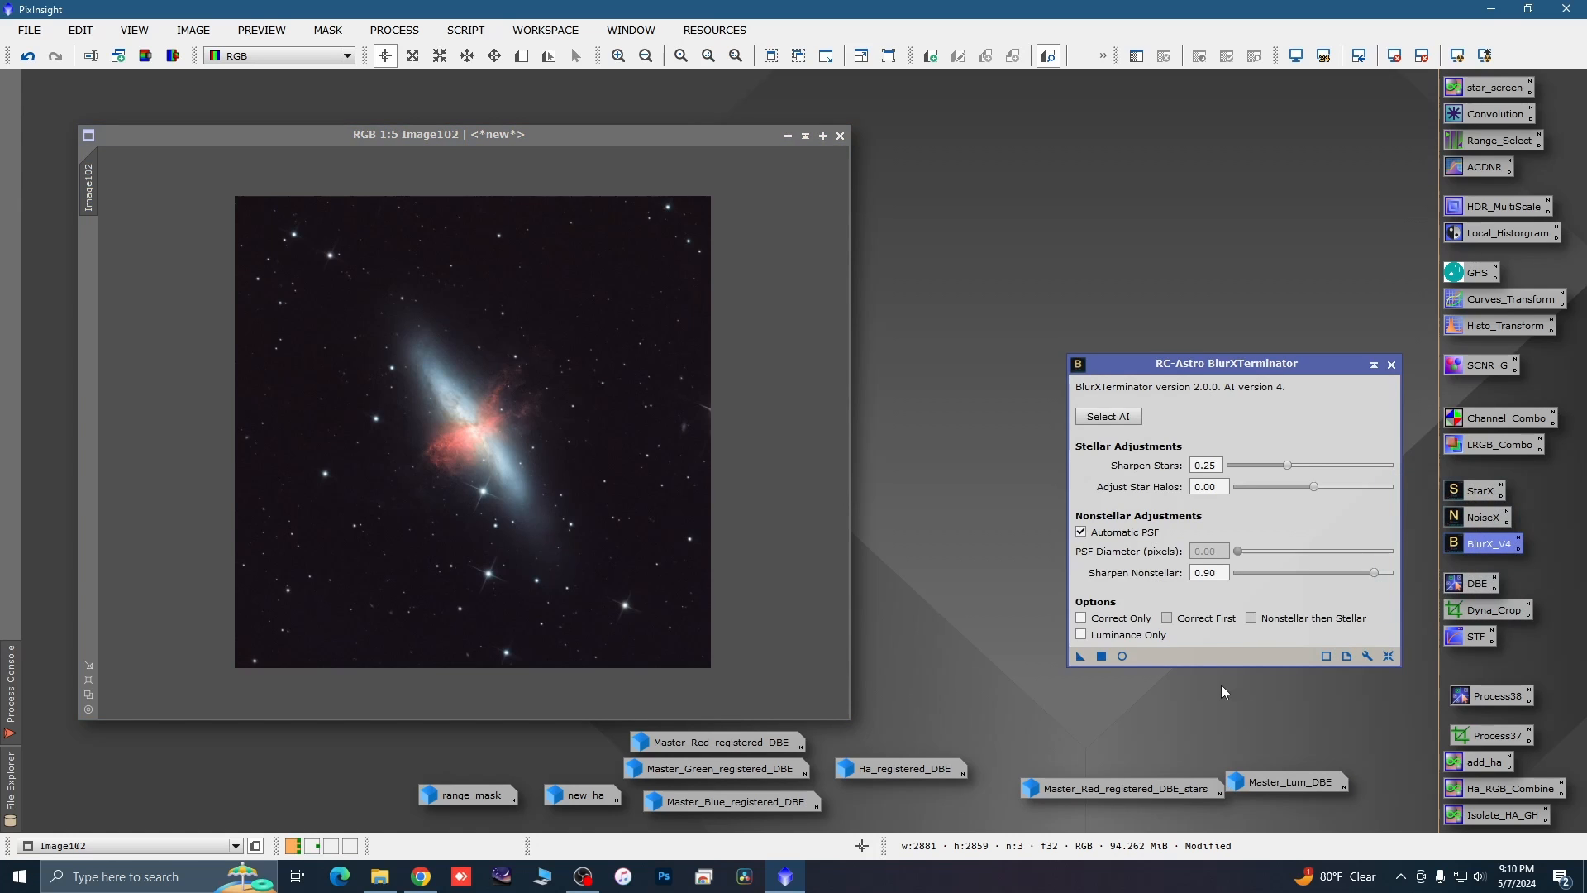
{"action": "left_click", "coordinate": [1388, 655]}
{"action": "left_click_drag", "start_coordinate": [1345, 465], "coordinate": [1296, 463]}
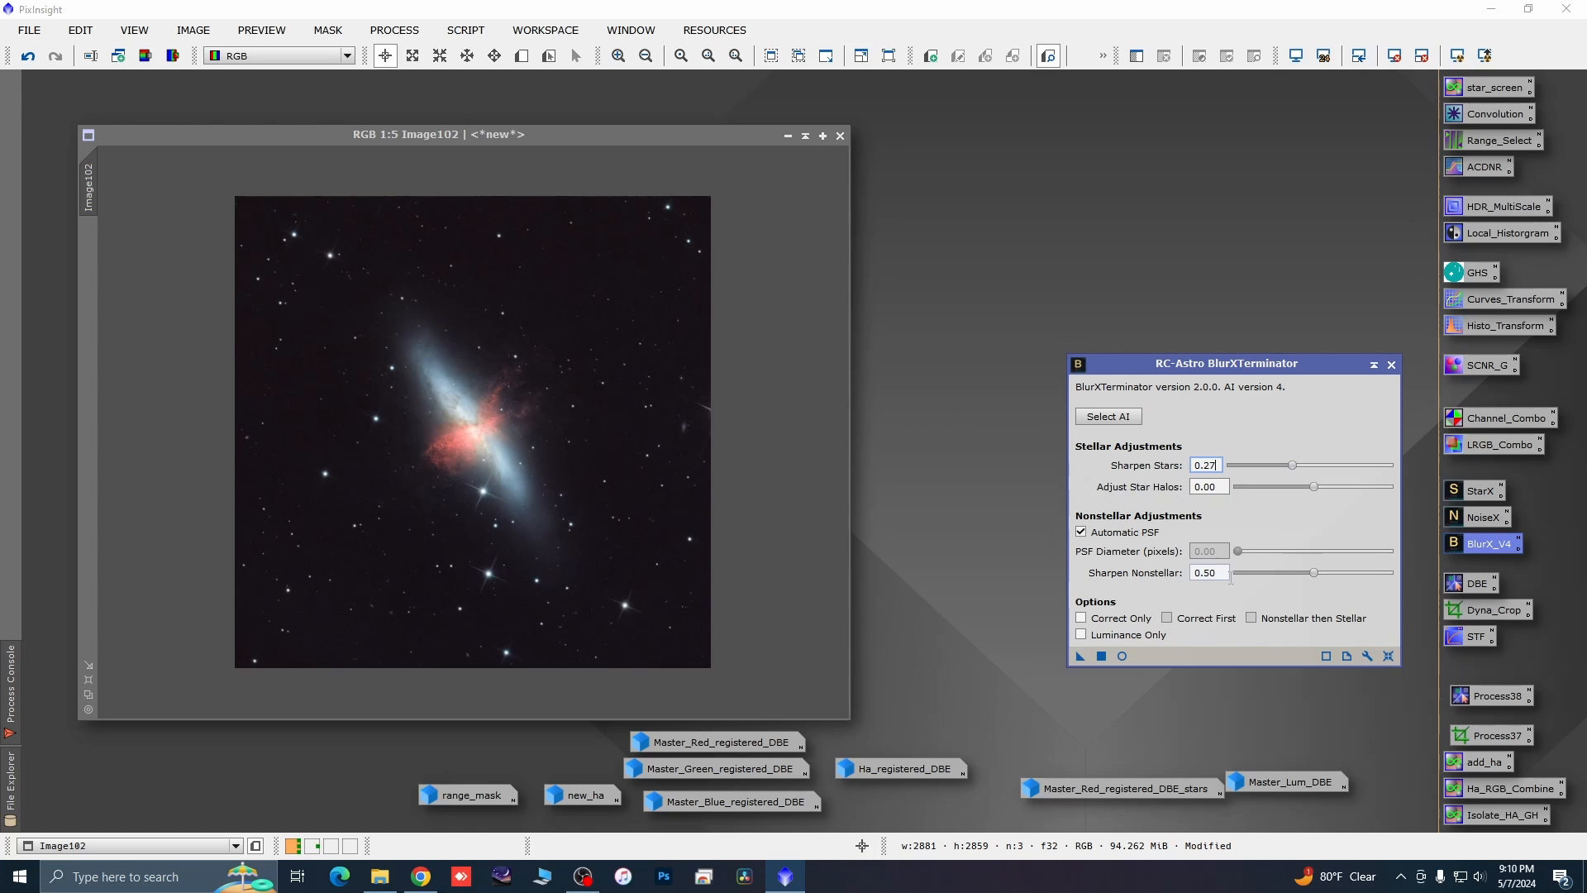
{"action": "left_click_drag", "start_coordinate": [1314, 570], "coordinate": [1320, 570]}
Create a preview around the galaxy in Image102 and test the BlurXTerminator sharpening on it.
{"action": "left_click", "coordinate": [548, 55]}
{"action": "left_click_drag", "start_coordinate": [363, 305], "coordinate": [592, 542]}
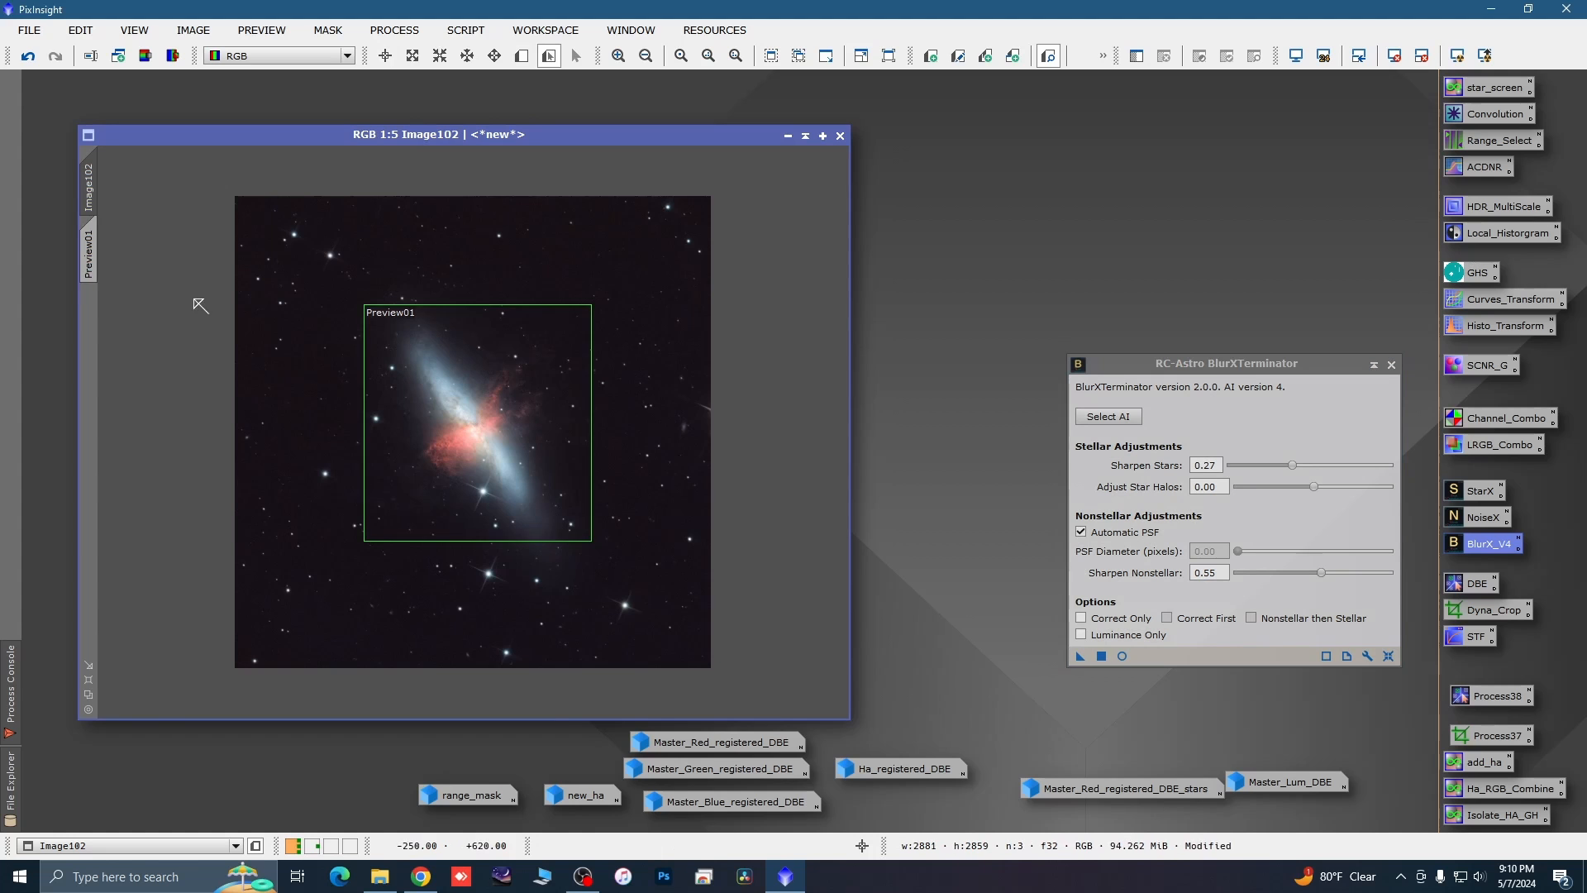
{"action": "left_click", "coordinate": [91, 258]}
{"action": "scroll", "coordinate": [508, 399], "scroll_direction": "down", "scroll_amount": 2}
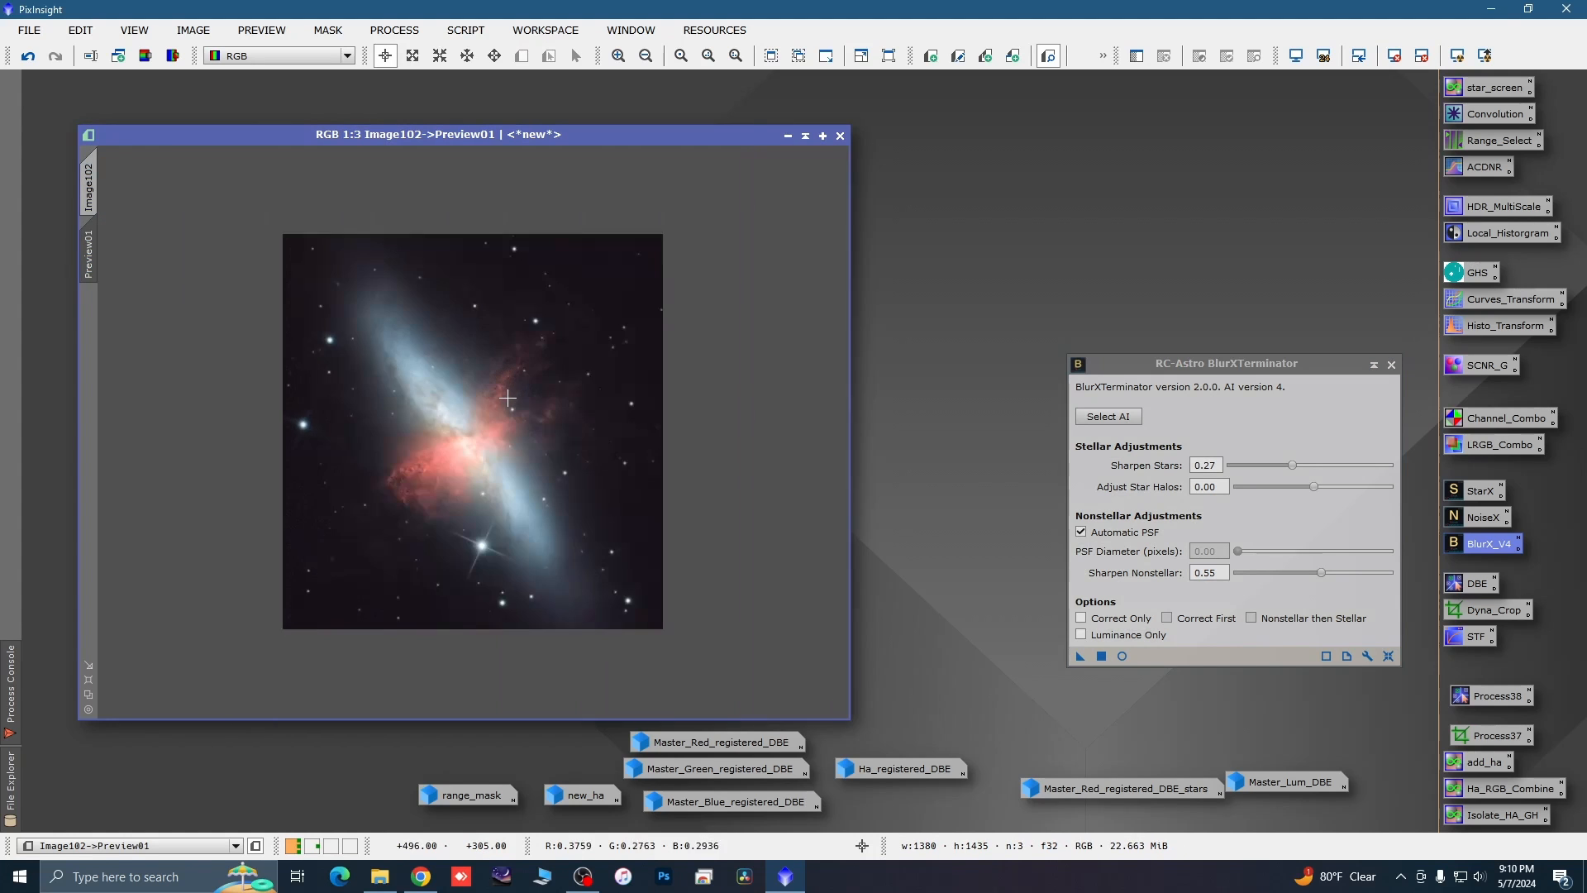
{"action": "scroll", "coordinate": [505, 401], "scroll_direction": "up", "scroll_amount": 1}
{"action": "scroll", "coordinate": [505, 402], "scroll_direction": "down", "scroll_amount": 1}
{"action": "left_click", "coordinate": [1079, 656]}
Apply BlurXTerminator to the whole of Image102, close the process and delete Preview01.
{"action": "left_click", "coordinate": [94, 185]}
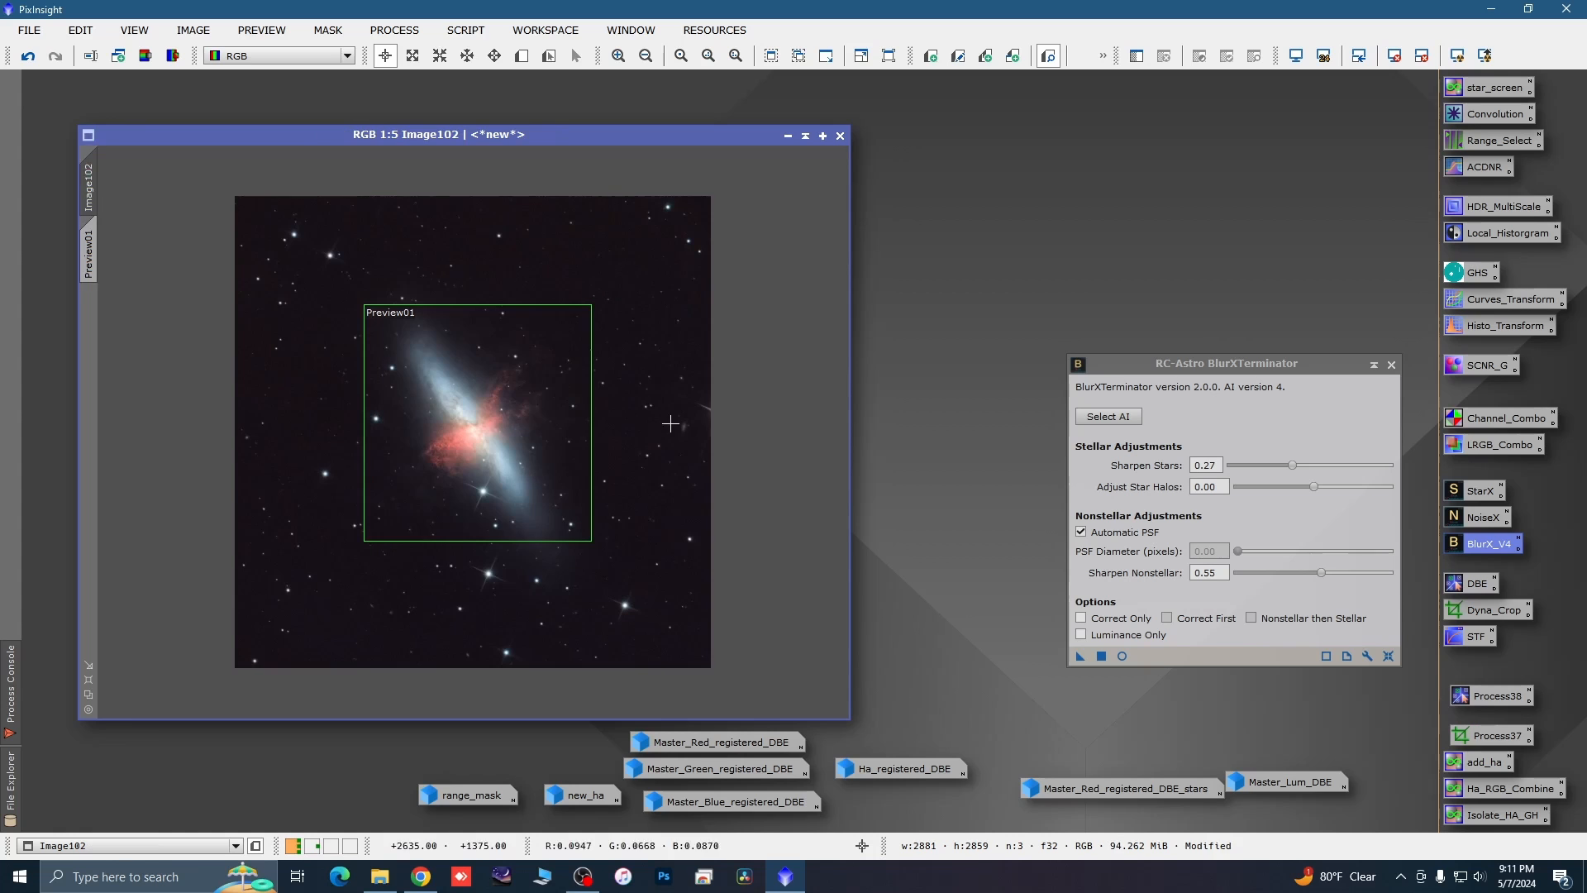
{"action": "left_click", "coordinate": [1079, 656]}
{"action": "left_click", "coordinate": [1391, 364]}
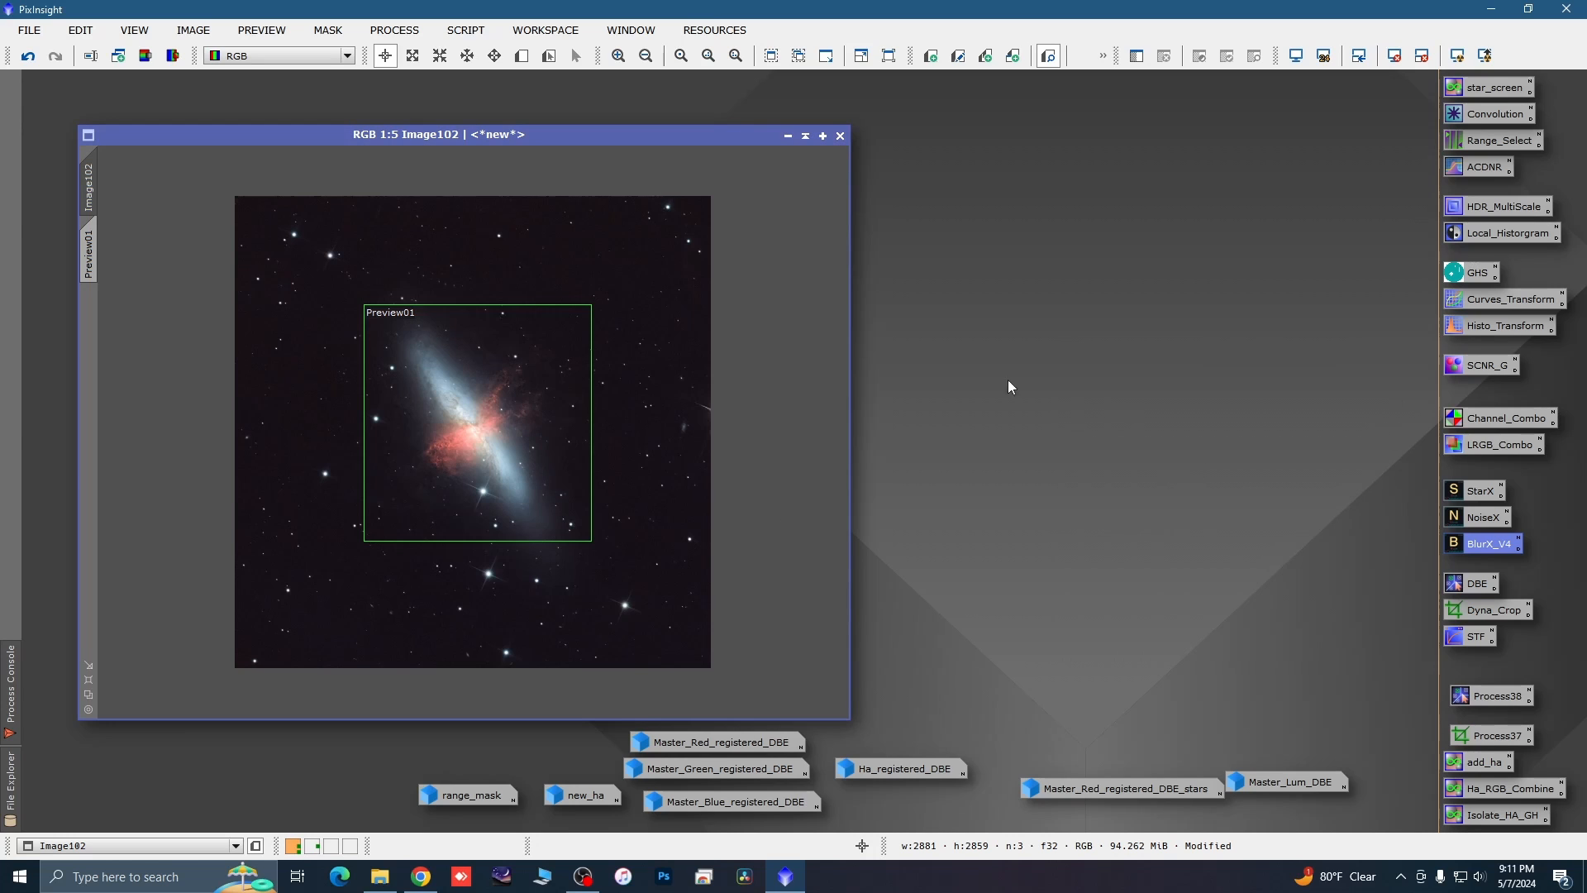
{"action": "right_click", "coordinate": [101, 273]}
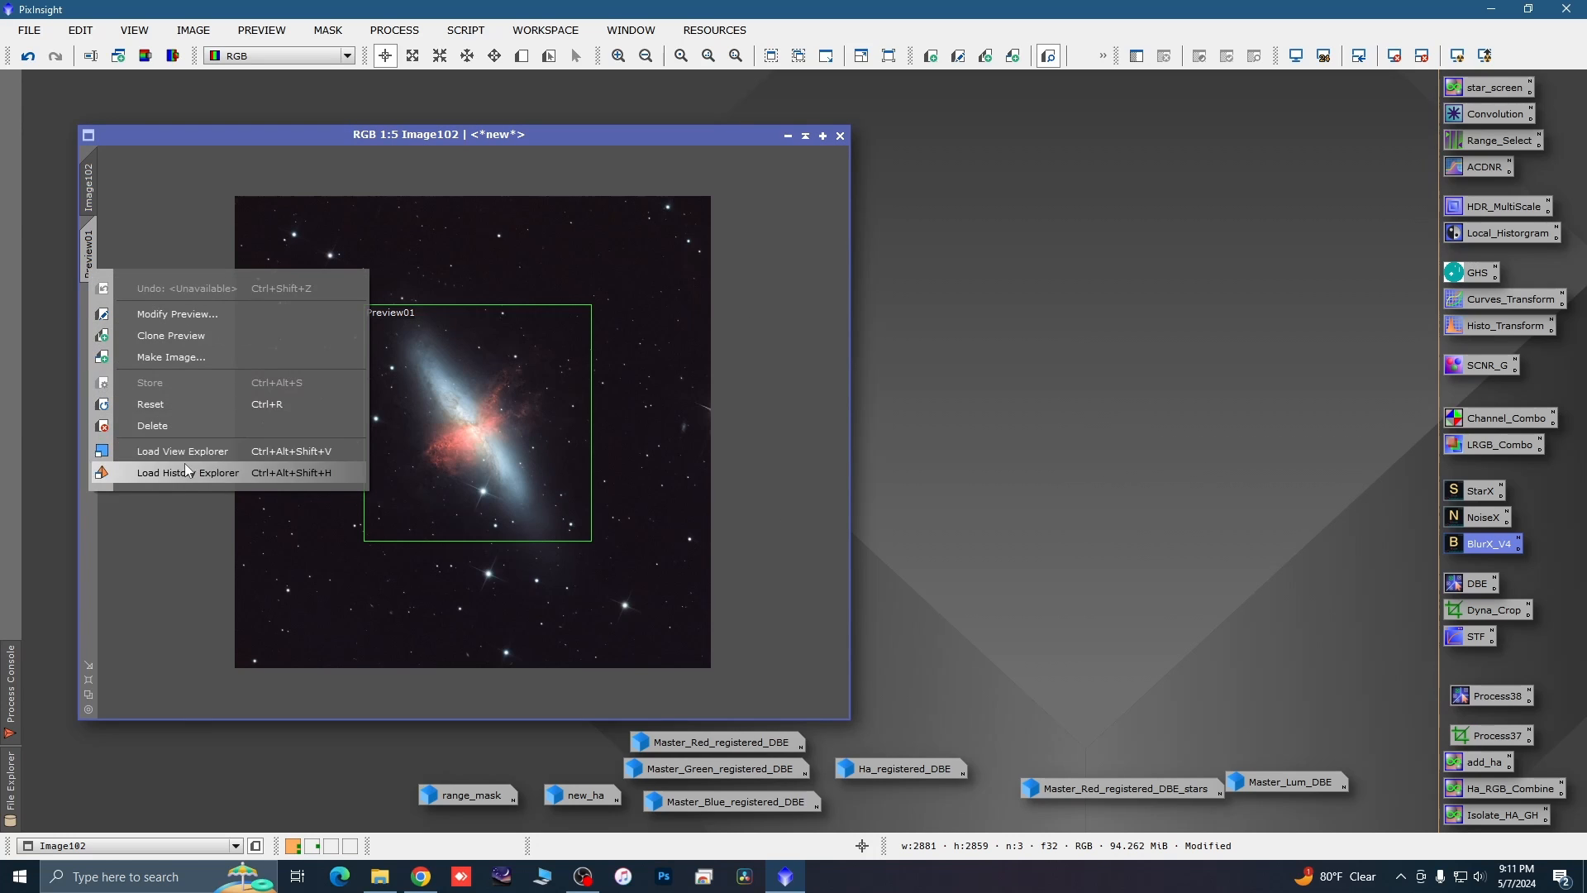
{"action": "left_click", "coordinate": [180, 424]}
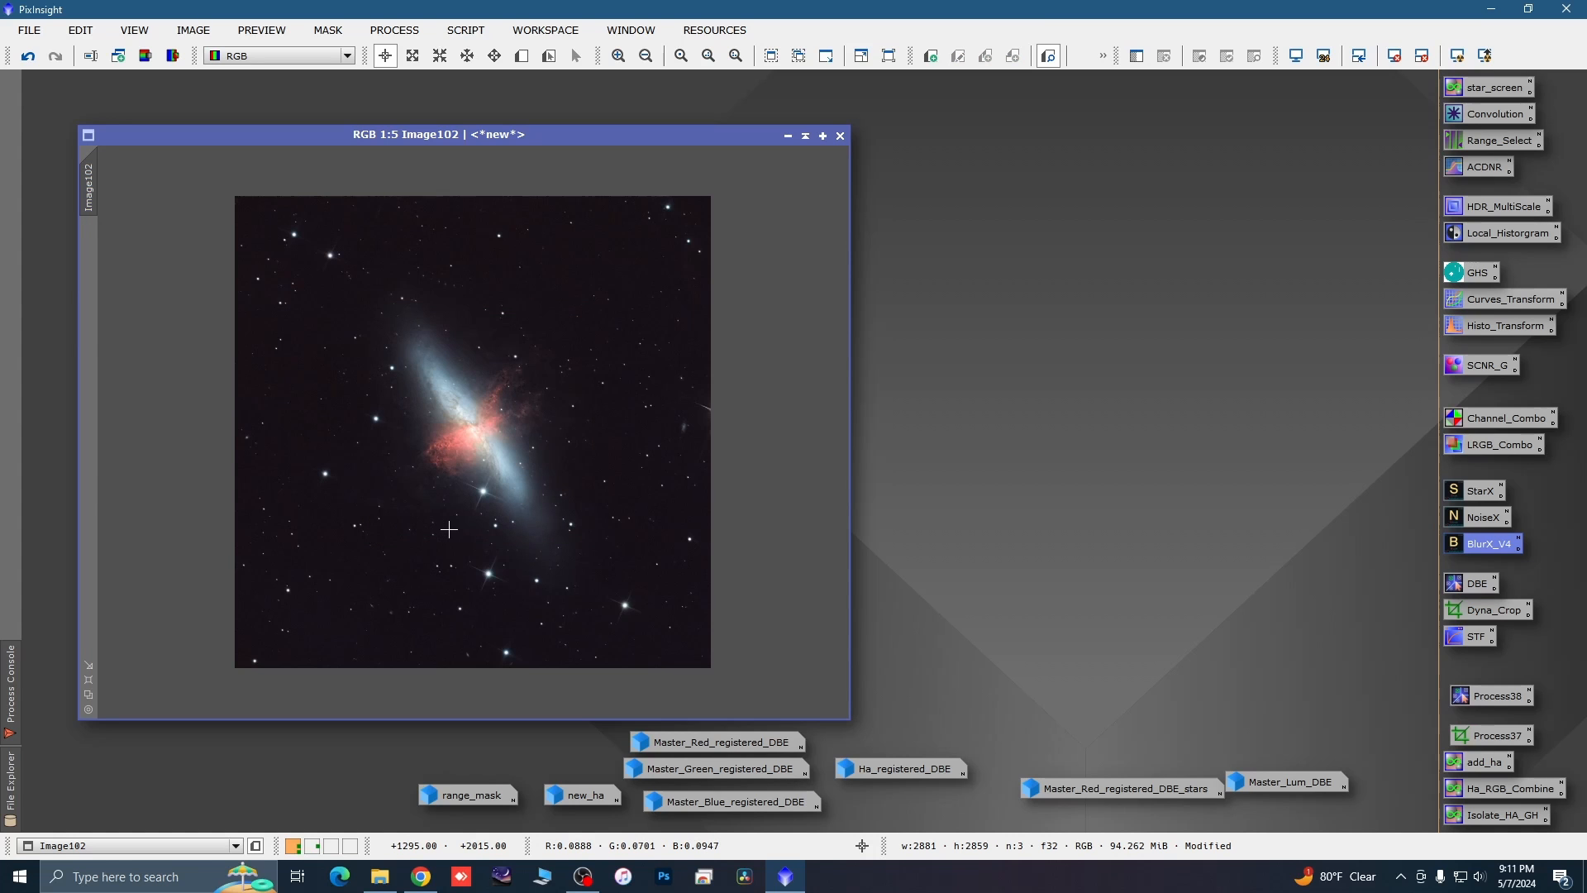
Apply NoiseXTerminator to Image102 with Denoise 0.76 and Detail 0.21, and close the process.
{"action": "scroll", "coordinate": [577, 358], "scroll_direction": "up", "scroll_amount": 4}
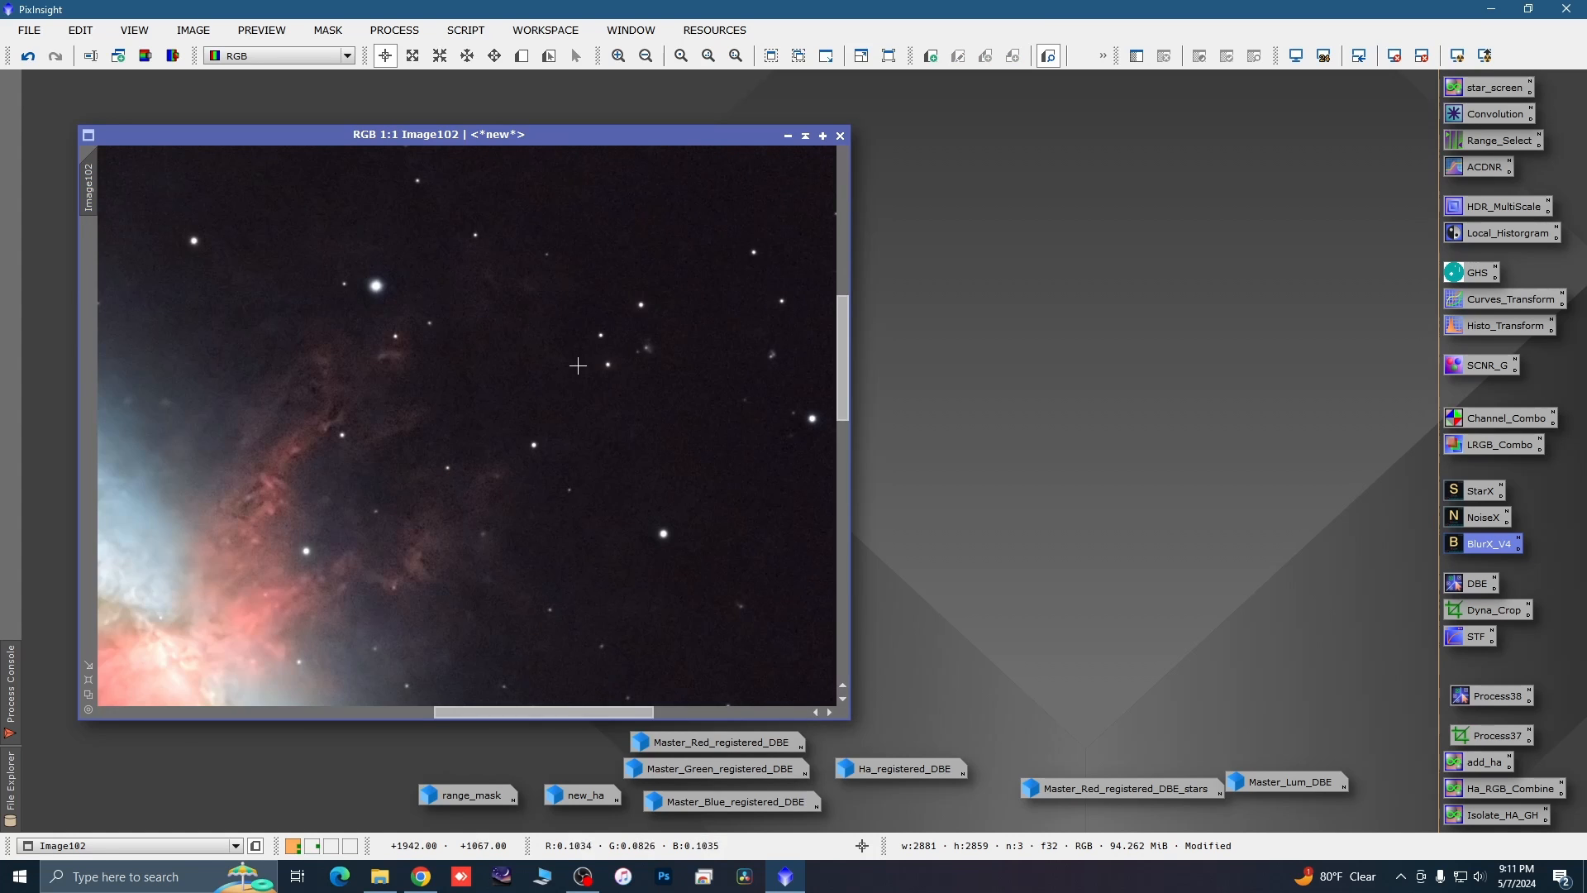
{"action": "scroll", "coordinate": [579, 385], "scroll_direction": "down", "scroll_amount": 3}
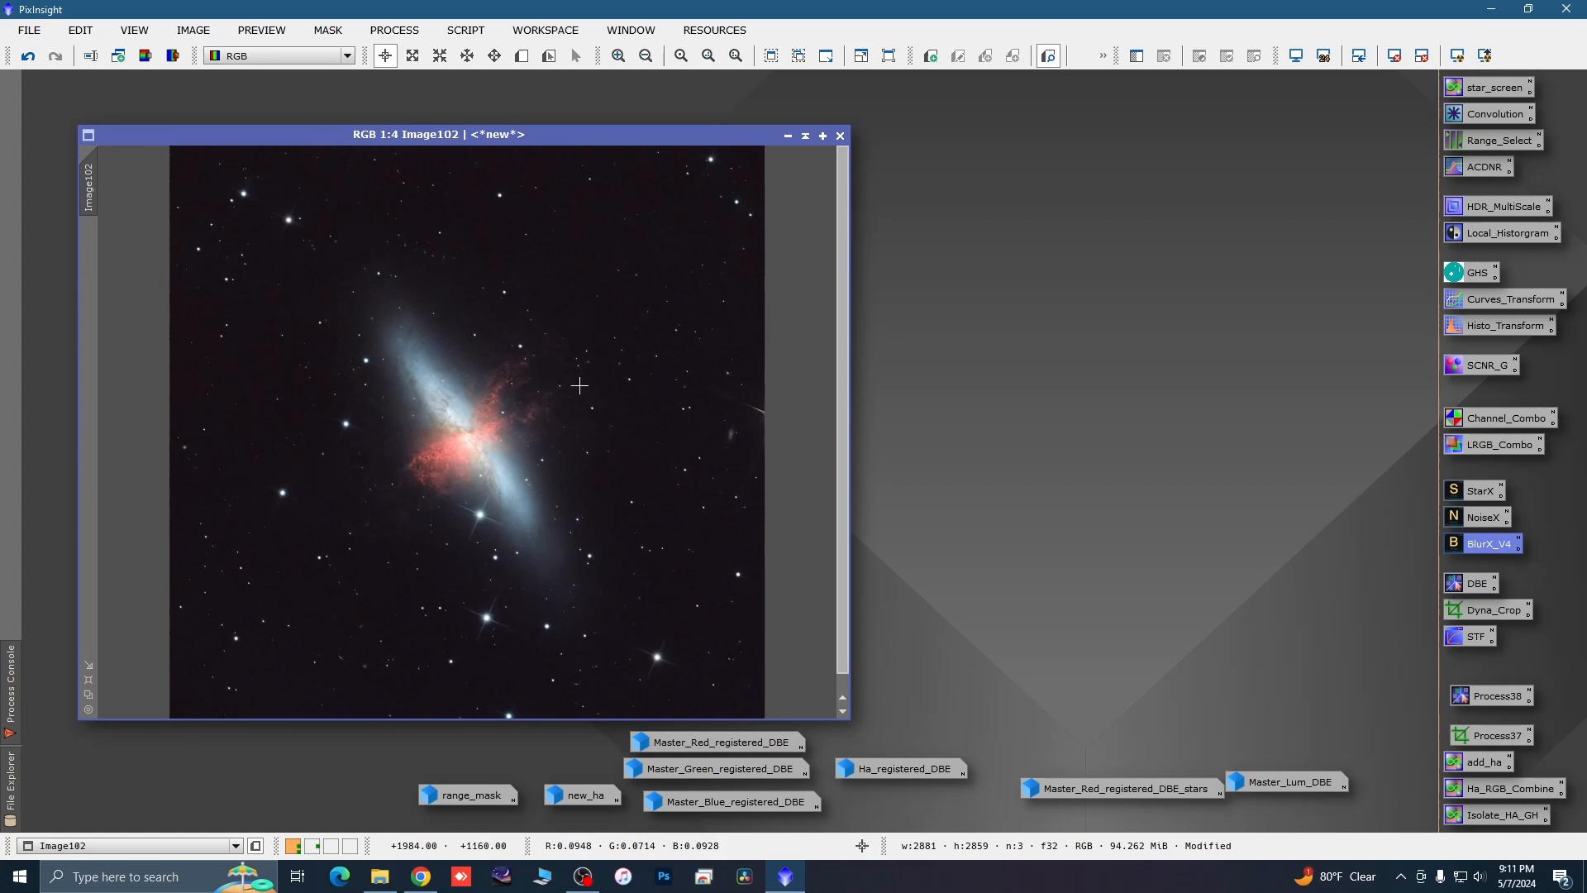
{"action": "double_click", "coordinate": [1466, 514]}
{"action": "left_click", "coordinate": [1396, 319]}
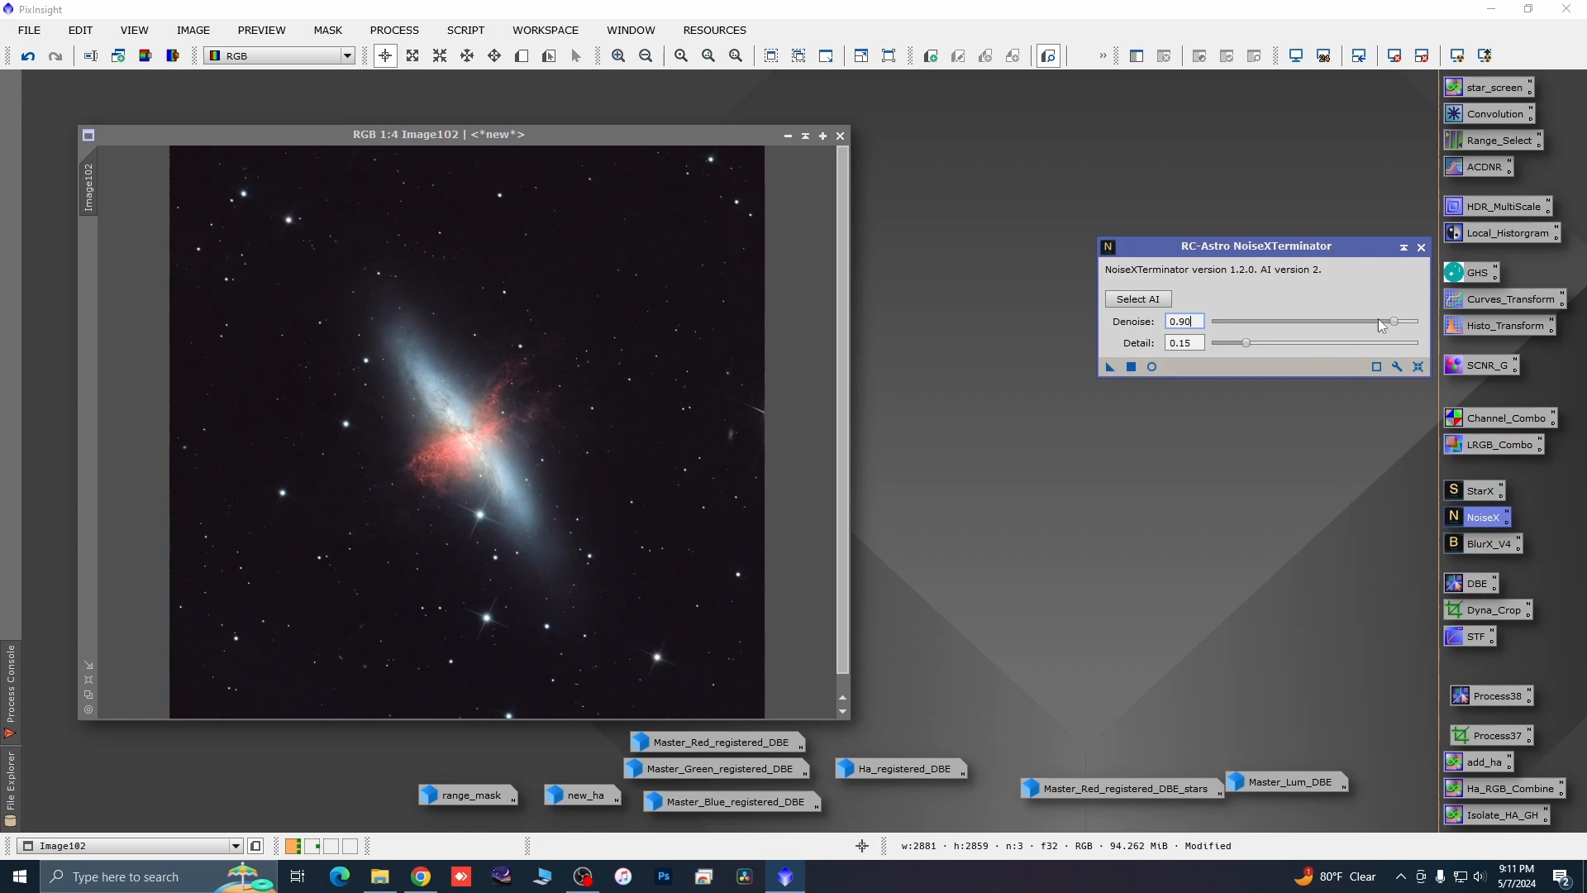
{"action": "left_click_drag", "start_coordinate": [1389, 323], "coordinate": [1362, 323]}
{"action": "left_click", "coordinate": [1242, 342]}
{"action": "left_click_drag", "start_coordinate": [1112, 369], "coordinate": [698, 478]}
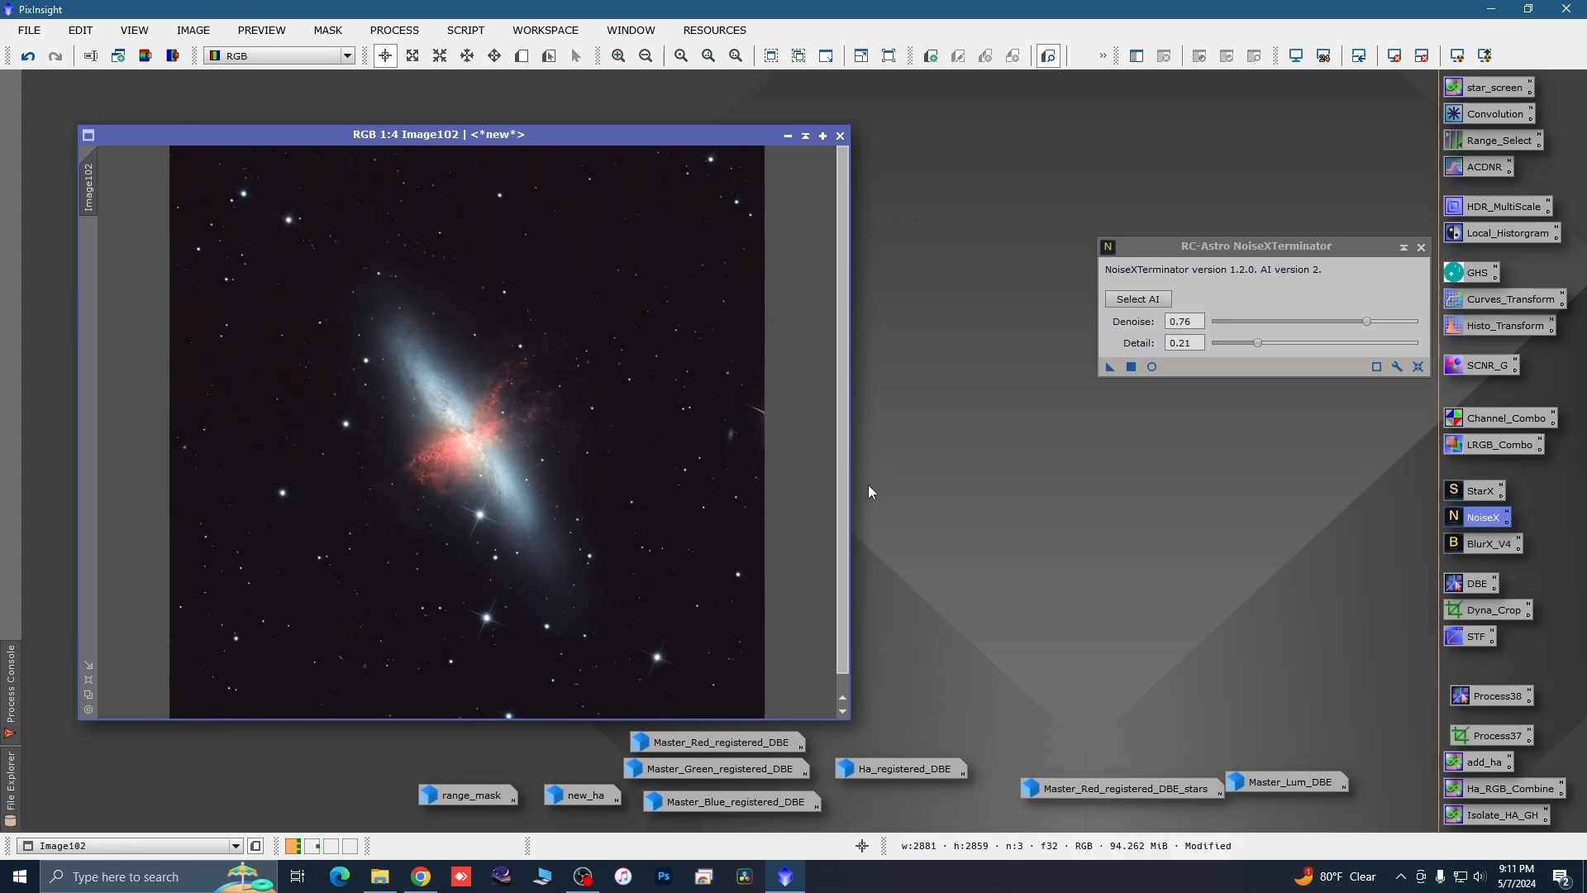
{"action": "left_click", "coordinate": [1423, 246]}
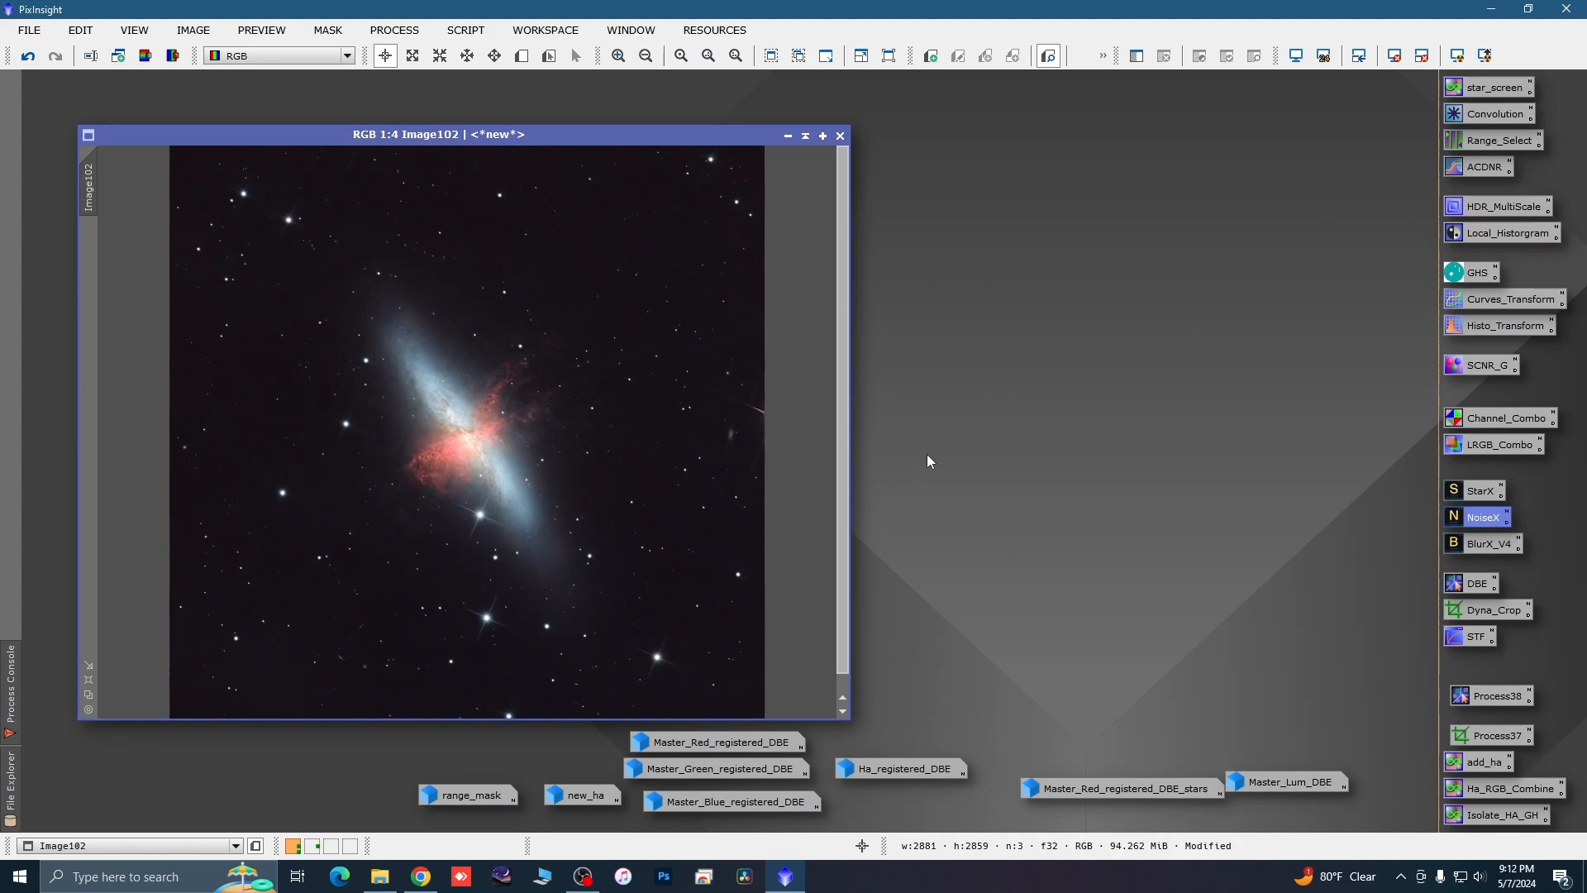
Examine the galaxy core, red filaments and background of the denoised Image102 at several magnifications.
{"action": "scroll", "coordinate": [455, 377], "scroll_direction": "up", "scroll_amount": 2}
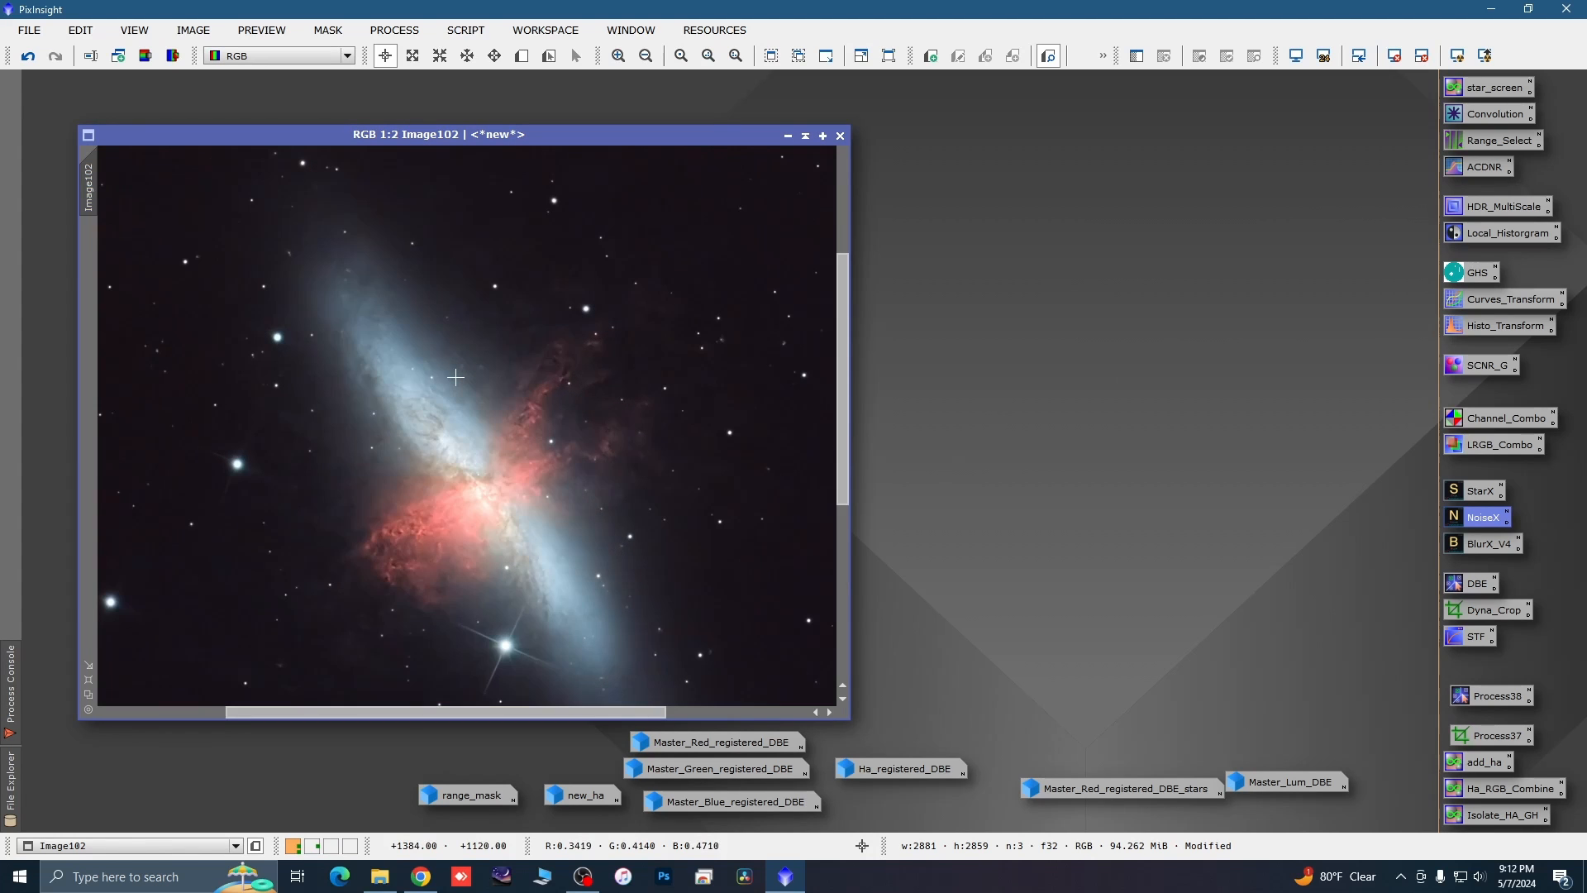
{"action": "scroll", "coordinate": [508, 376], "scroll_direction": "down", "scroll_amount": 2}
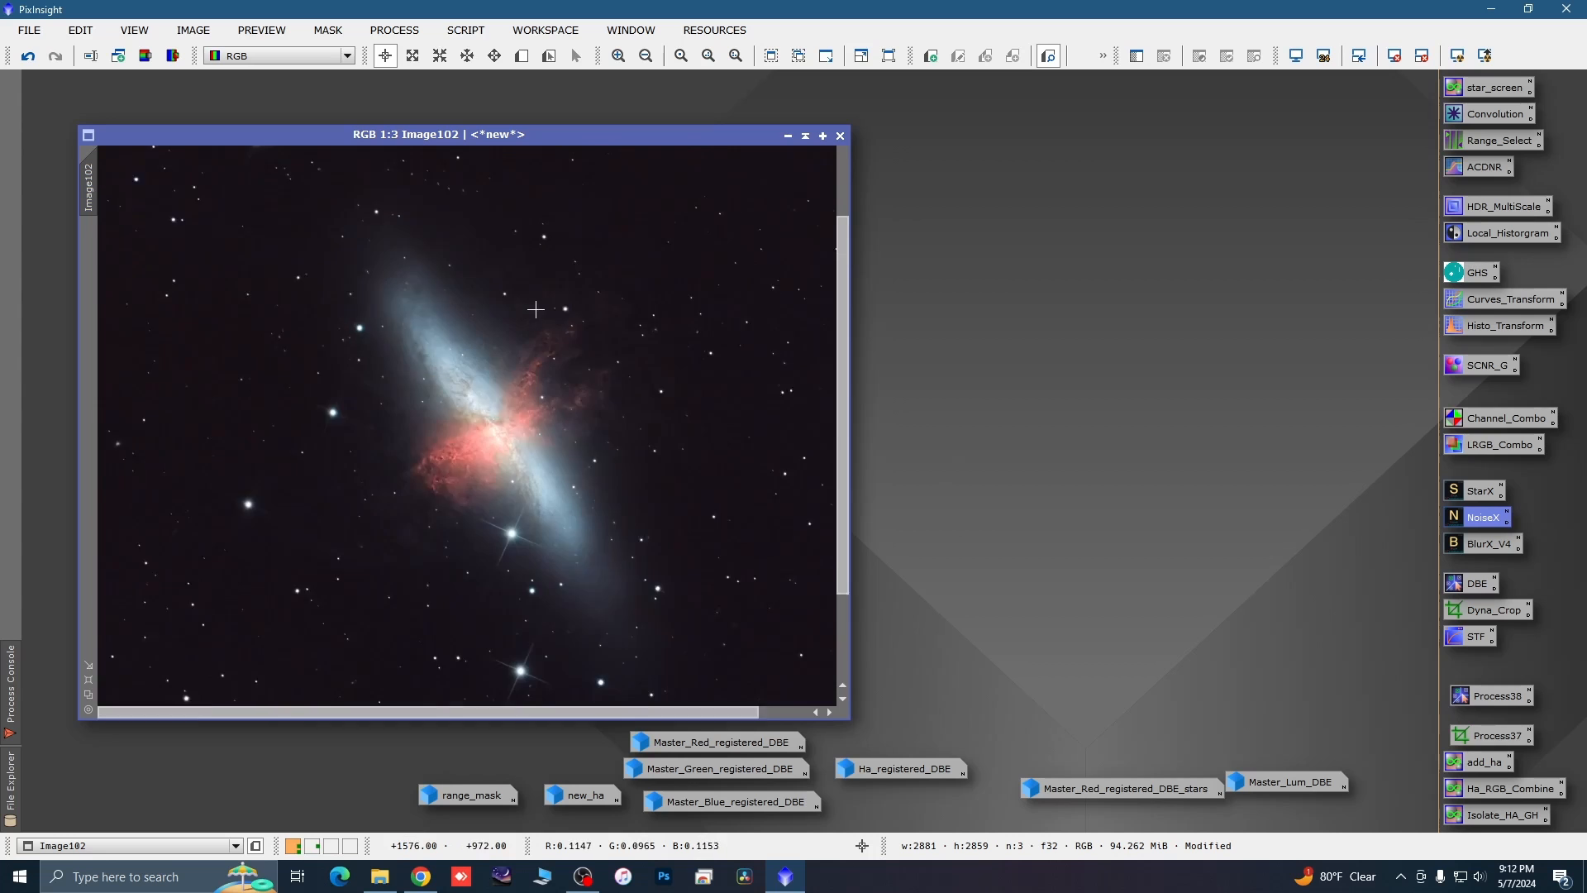
{"action": "scroll", "coordinate": [461, 414], "scroll_direction": "down", "scroll_amount": 1}
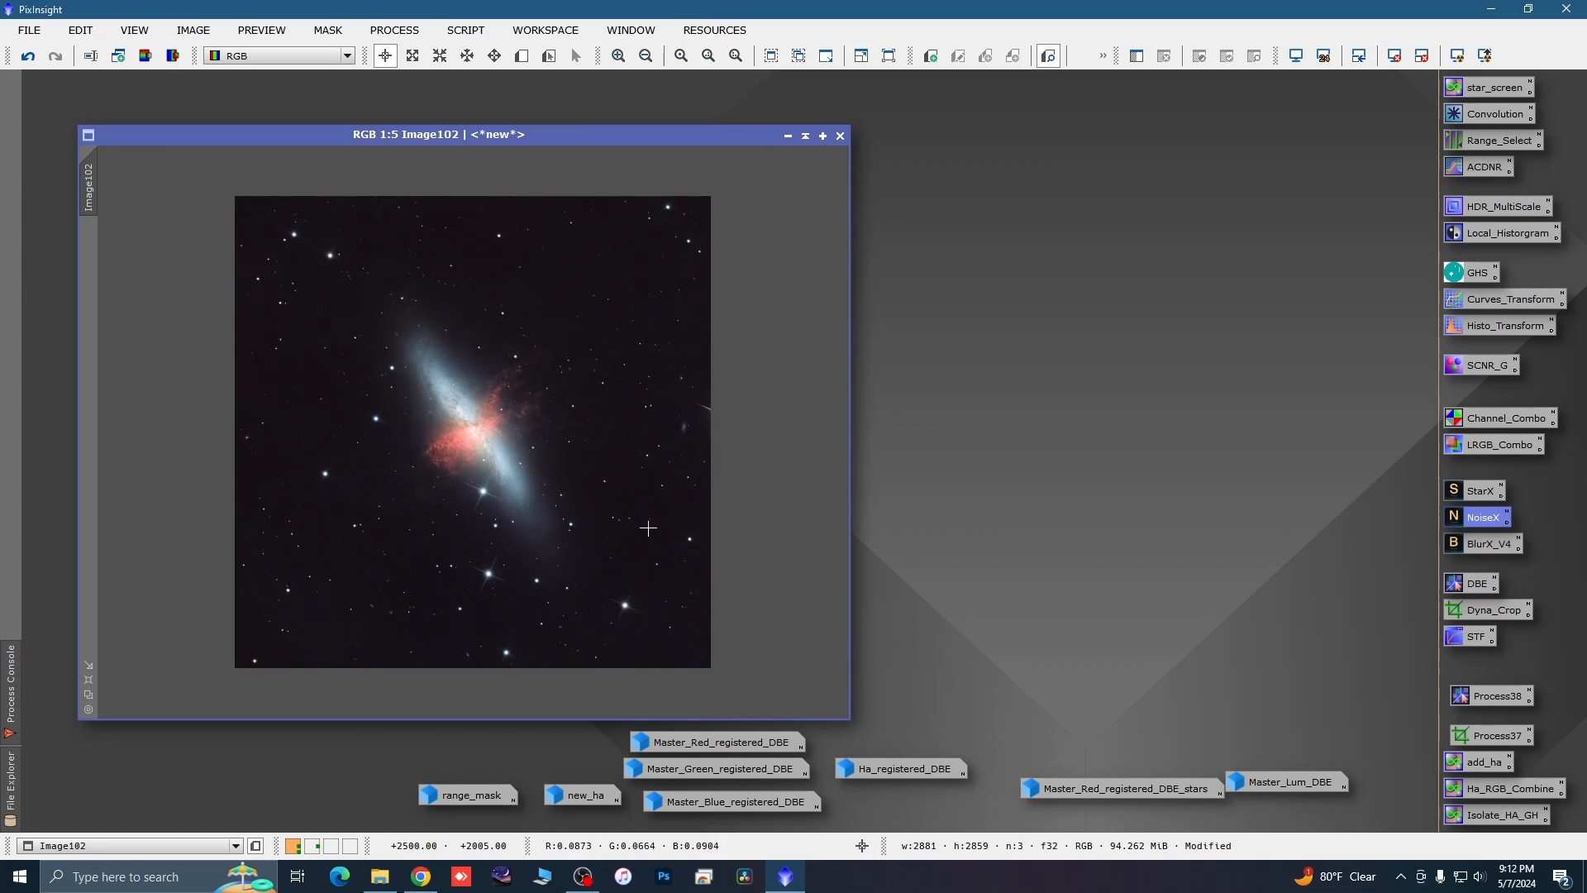
{"action": "scroll", "coordinate": [653, 518], "scroll_direction": "up", "scroll_amount": 2}
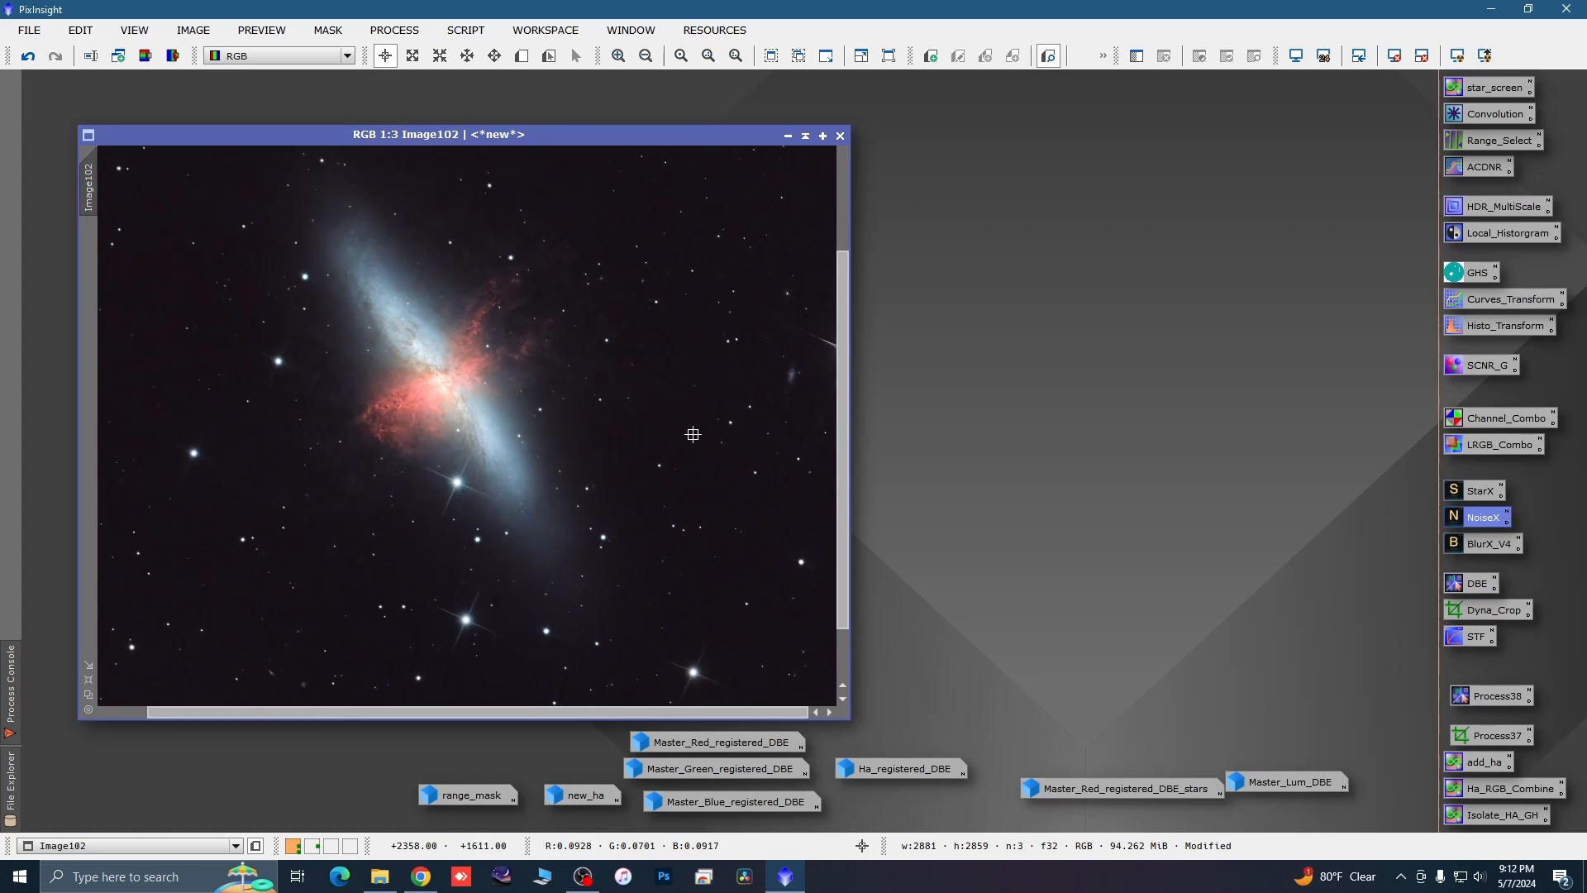
{"action": "scroll", "coordinate": [511, 442], "scroll_direction": "down", "scroll_amount": 2}
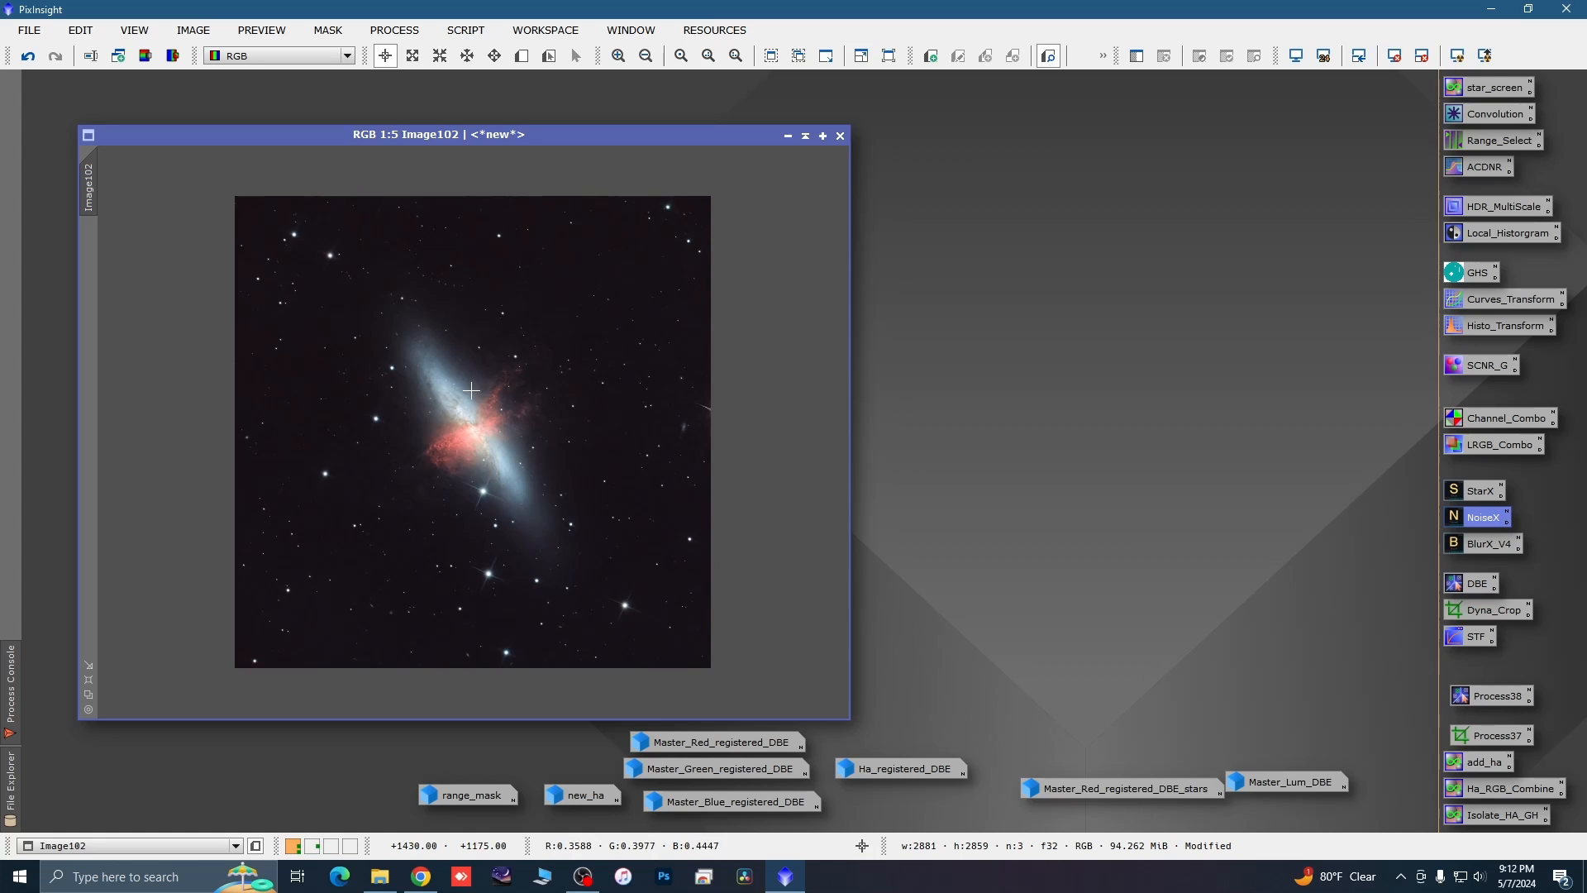
{"action": "left_click_drag", "start_coordinate": [375, 136], "coordinate": [430, 125]}
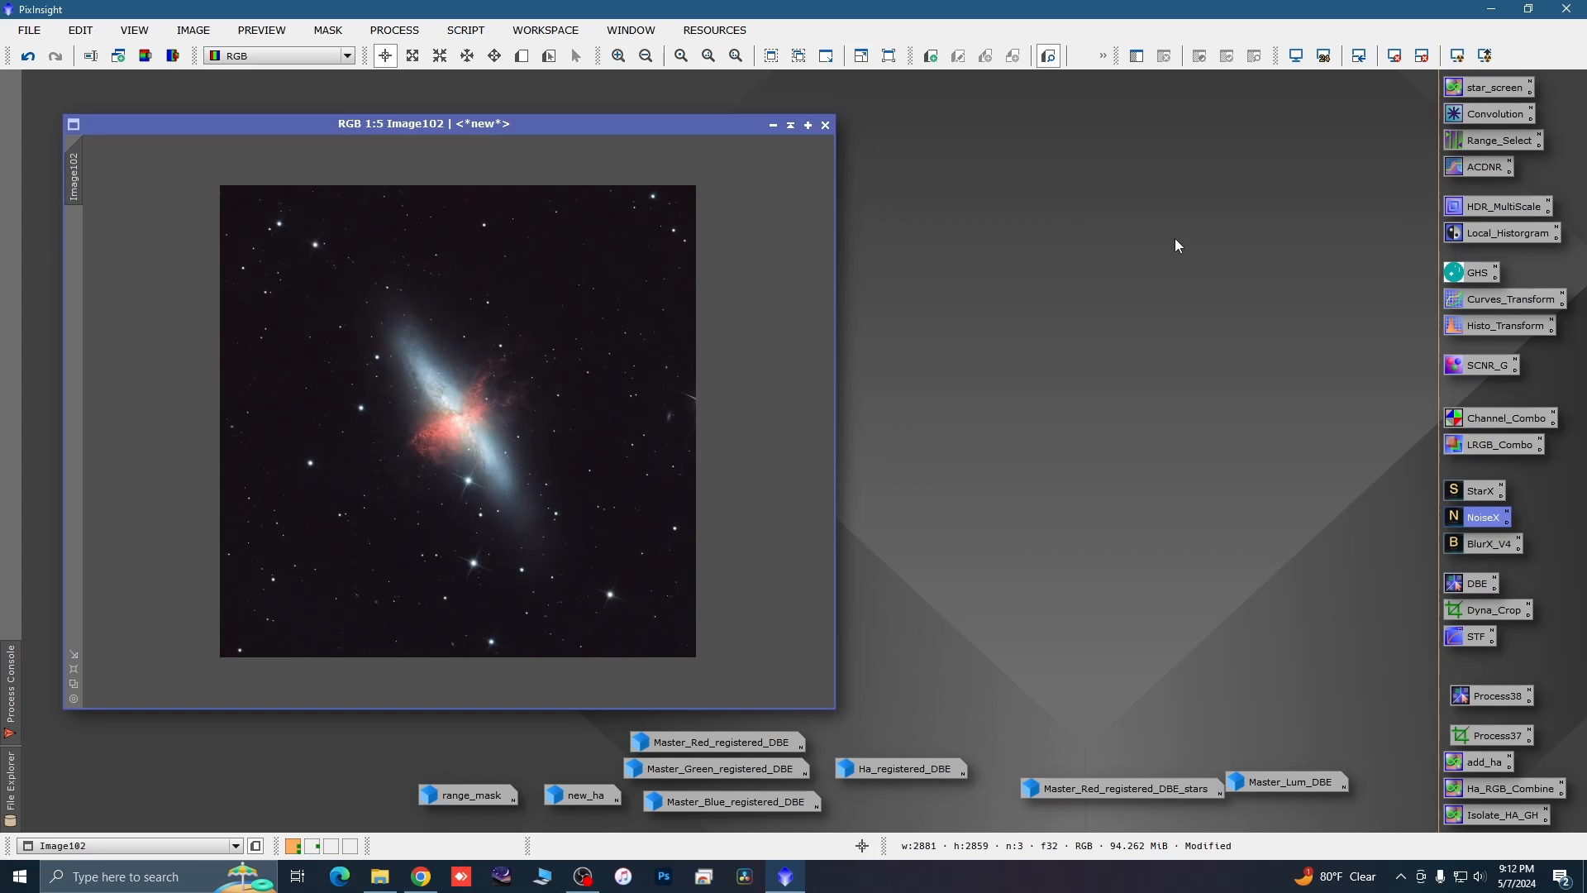
{"action": "scroll", "coordinate": [476, 380], "scroll_direction": "up", "scroll_amount": 2}
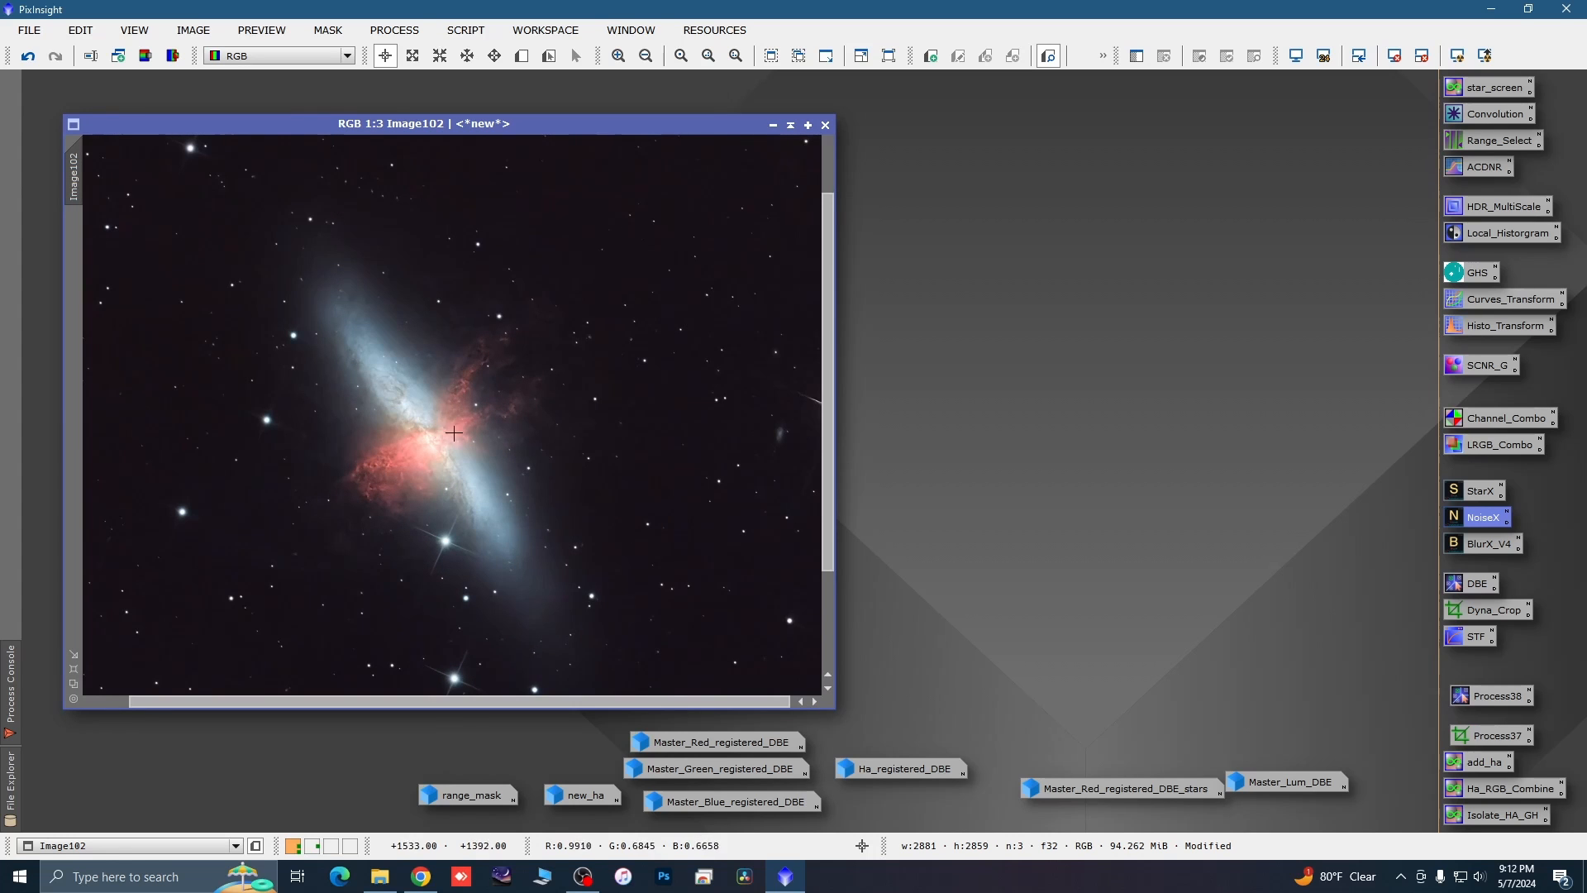
{"action": "scroll", "coordinate": [452, 419], "scroll_direction": "down", "scroll_amount": 2}
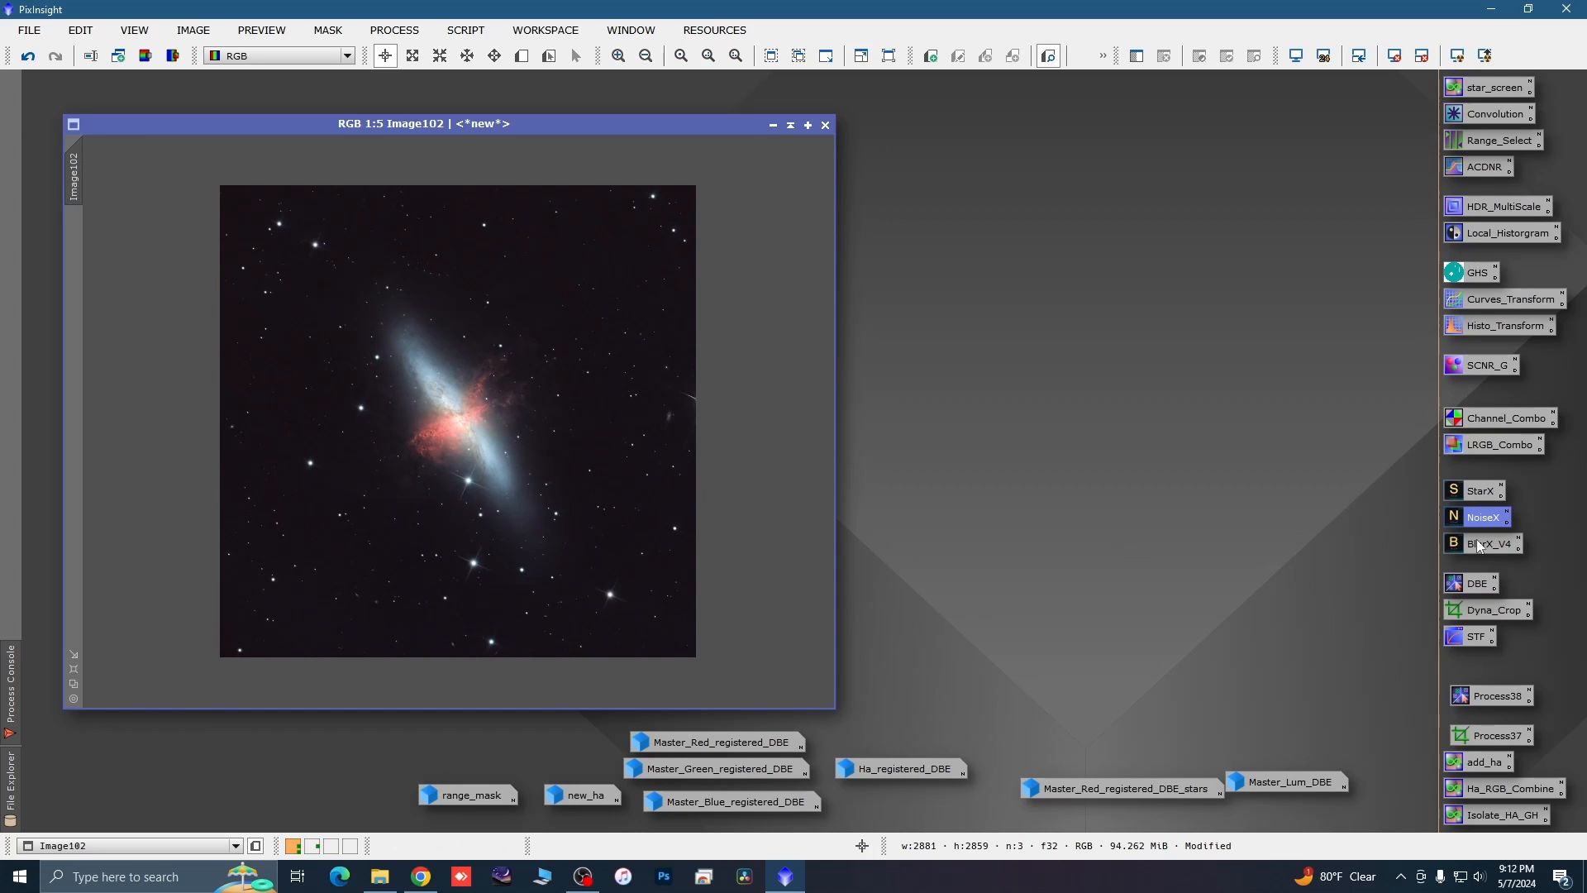
Stretch Image102 with HistogramTransformation under real-time preview, setting midtones to 0.47378277 and shadows to 0.00187266, and reset and close the process.
{"action": "double_click", "coordinate": [1490, 330]}
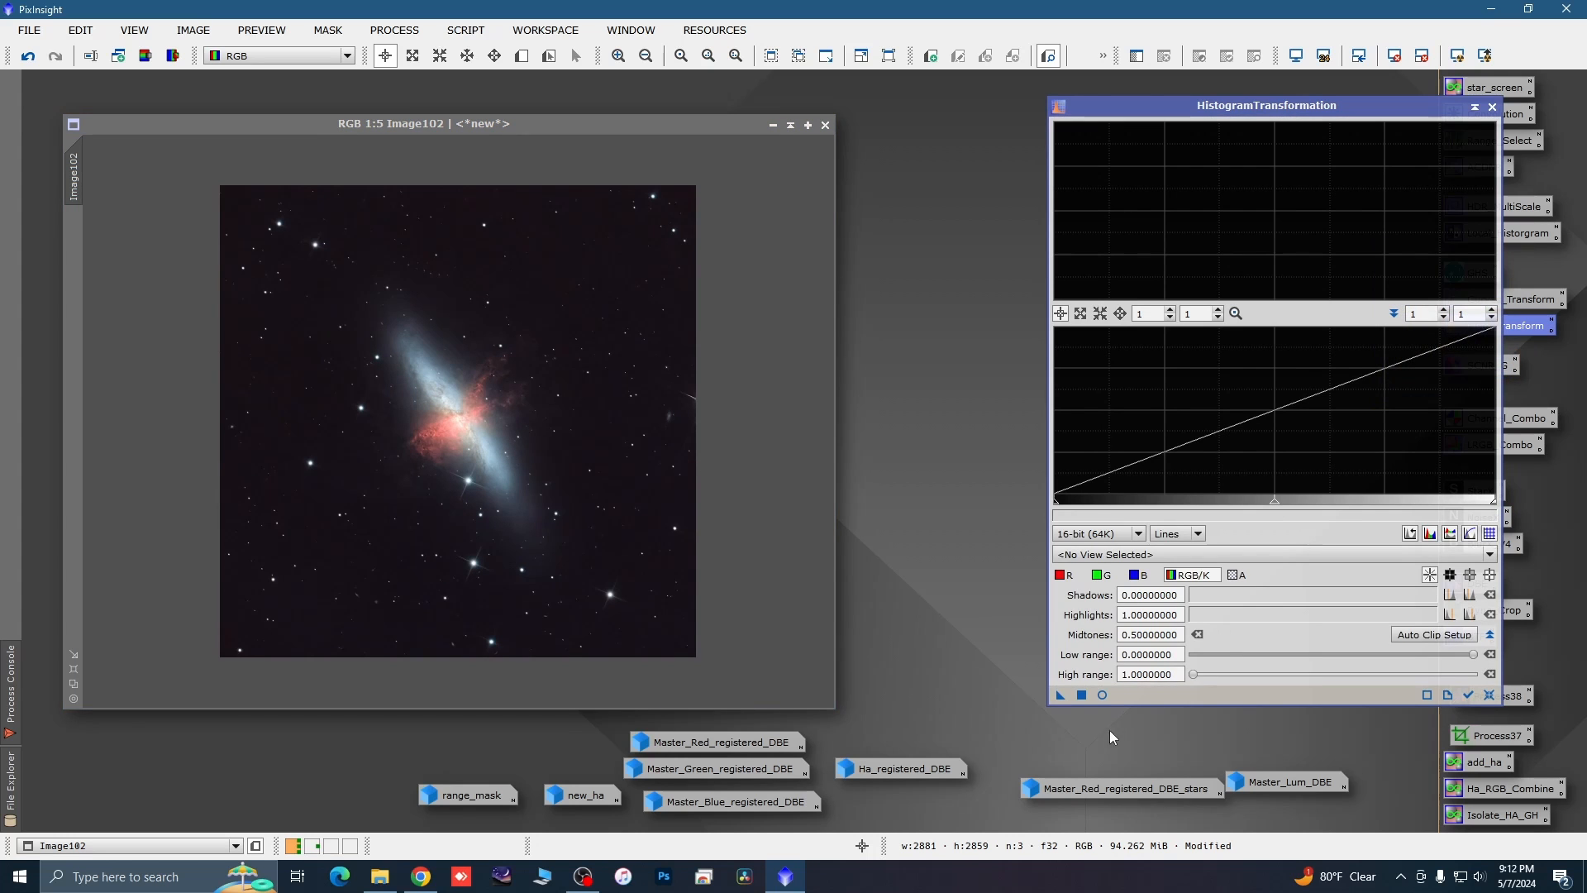
{"action": "left_click", "coordinate": [1104, 694]}
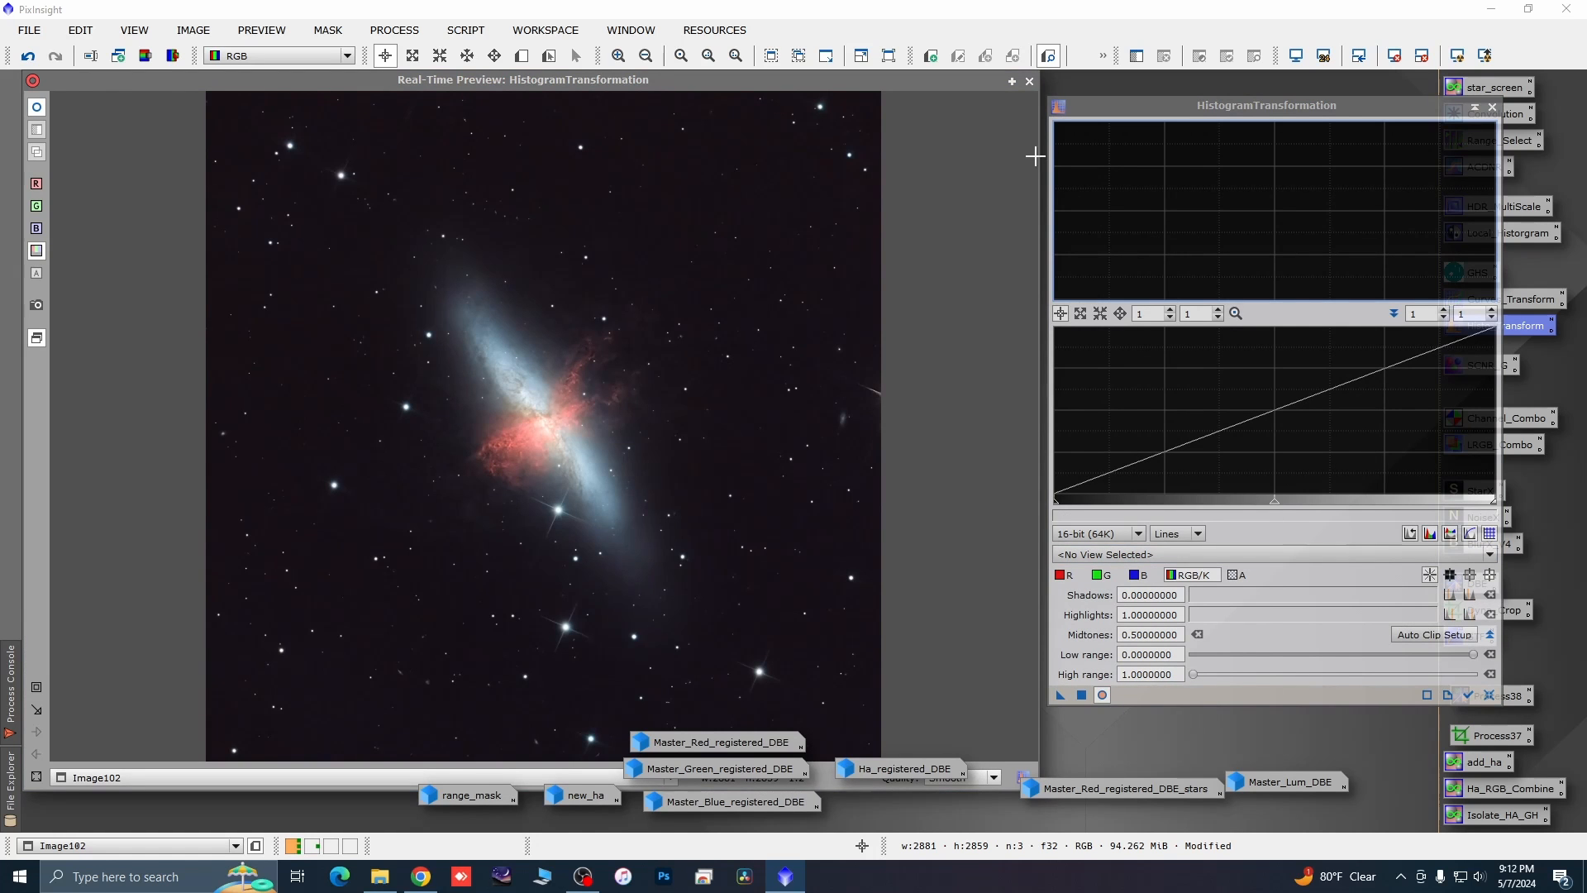
{"action": "mouse_move", "coordinate": [965, 82]}
{"action": "left_mouse_down"}
{"action": "mouse_move", "coordinate": [962, 241]}
{"action": "mouse_move", "coordinate": [974, 85]}
{"action": "left_mouse_up"}
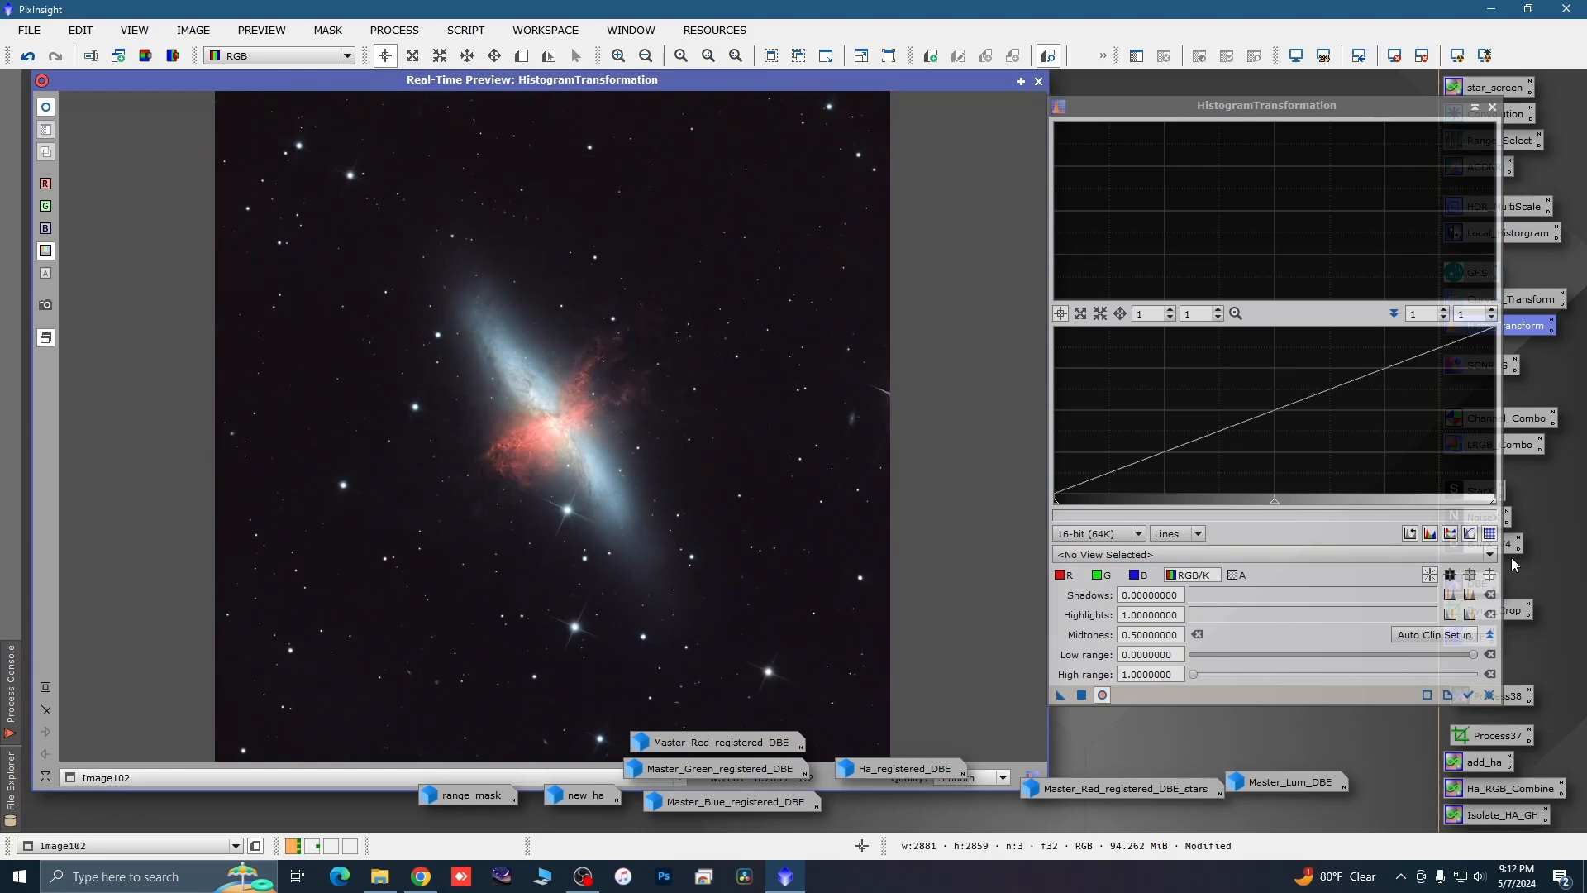
{"action": "left_click", "coordinate": [1229, 554]}
{"action": "left_click", "coordinate": [1190, 596]}
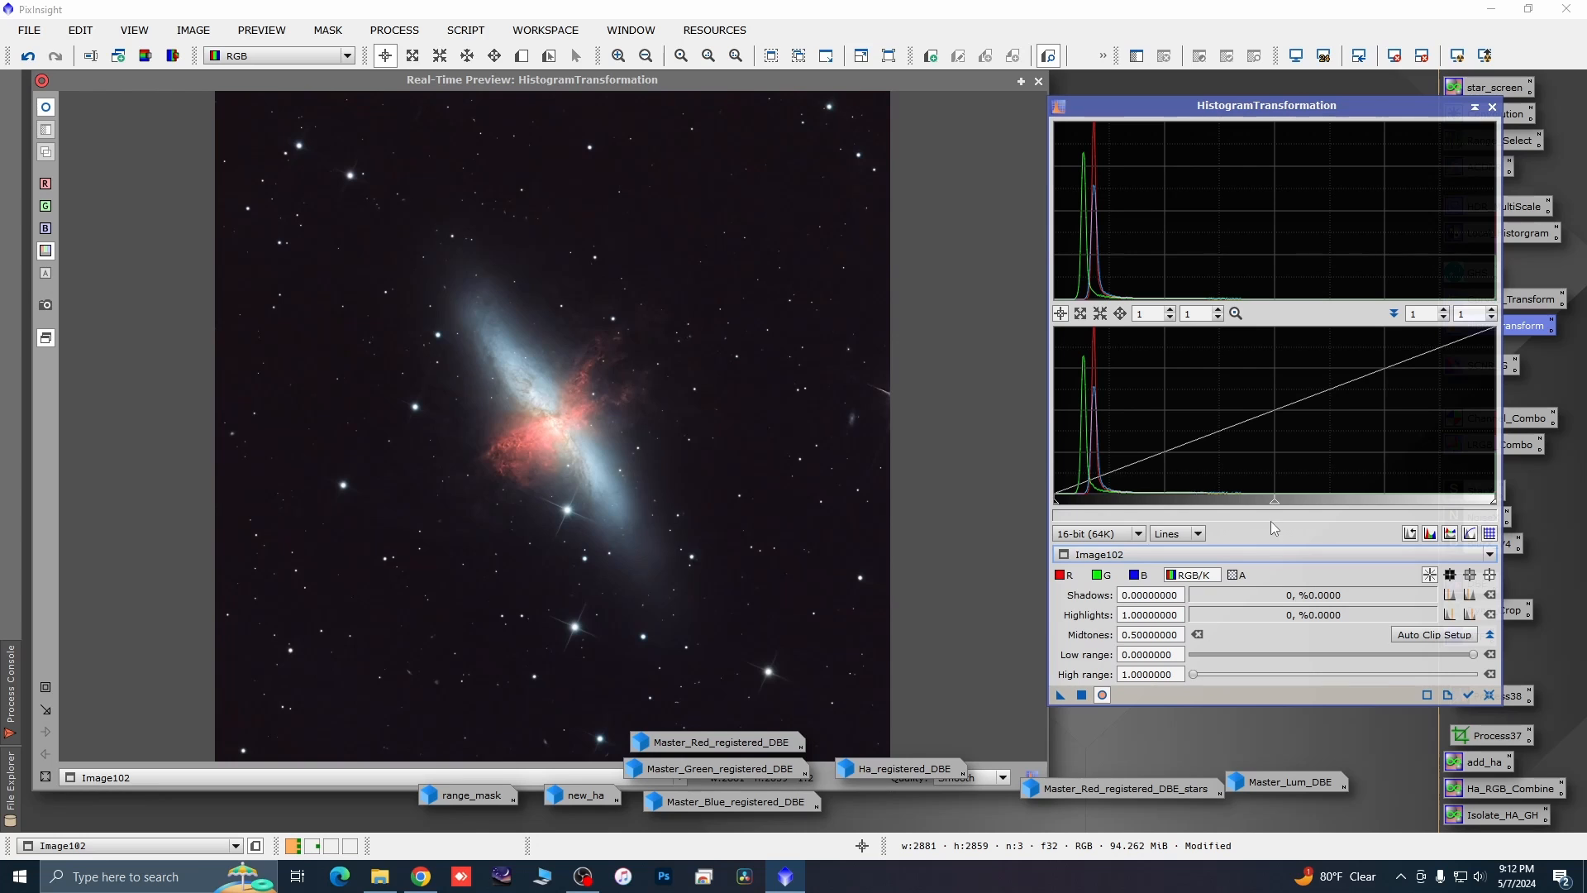
{"action": "left_click_drag", "start_coordinate": [1274, 500], "coordinate": [1263, 501]}
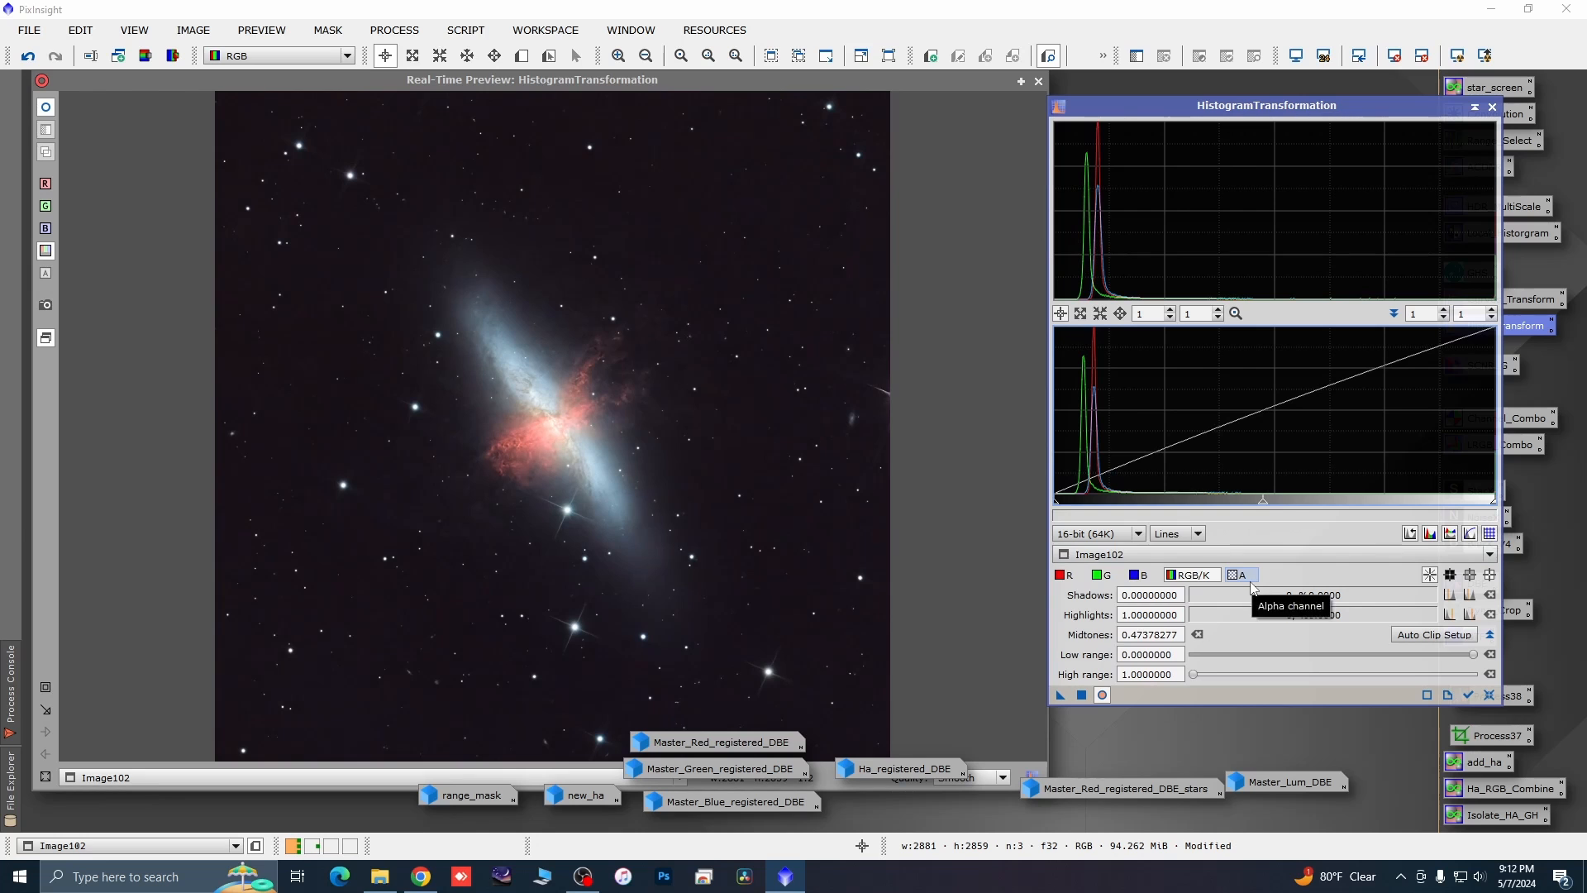
{"action": "left_click_drag", "start_coordinate": [1054, 502], "coordinate": [1055, 502]}
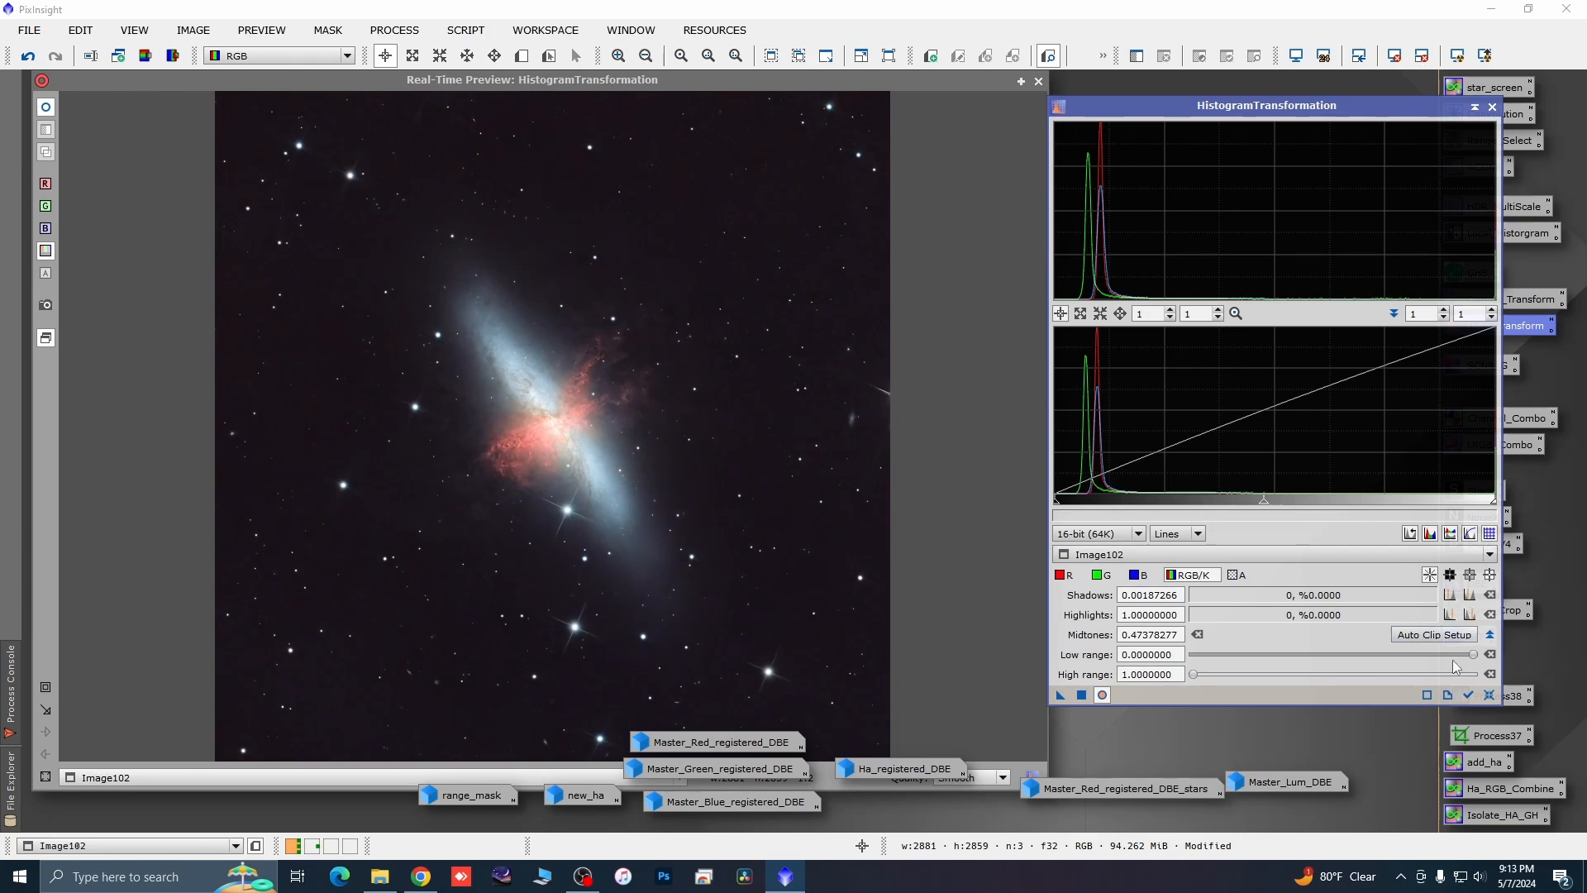
{"action": "left_click", "coordinate": [1488, 695]}
{"action": "left_click", "coordinate": [1493, 107]}
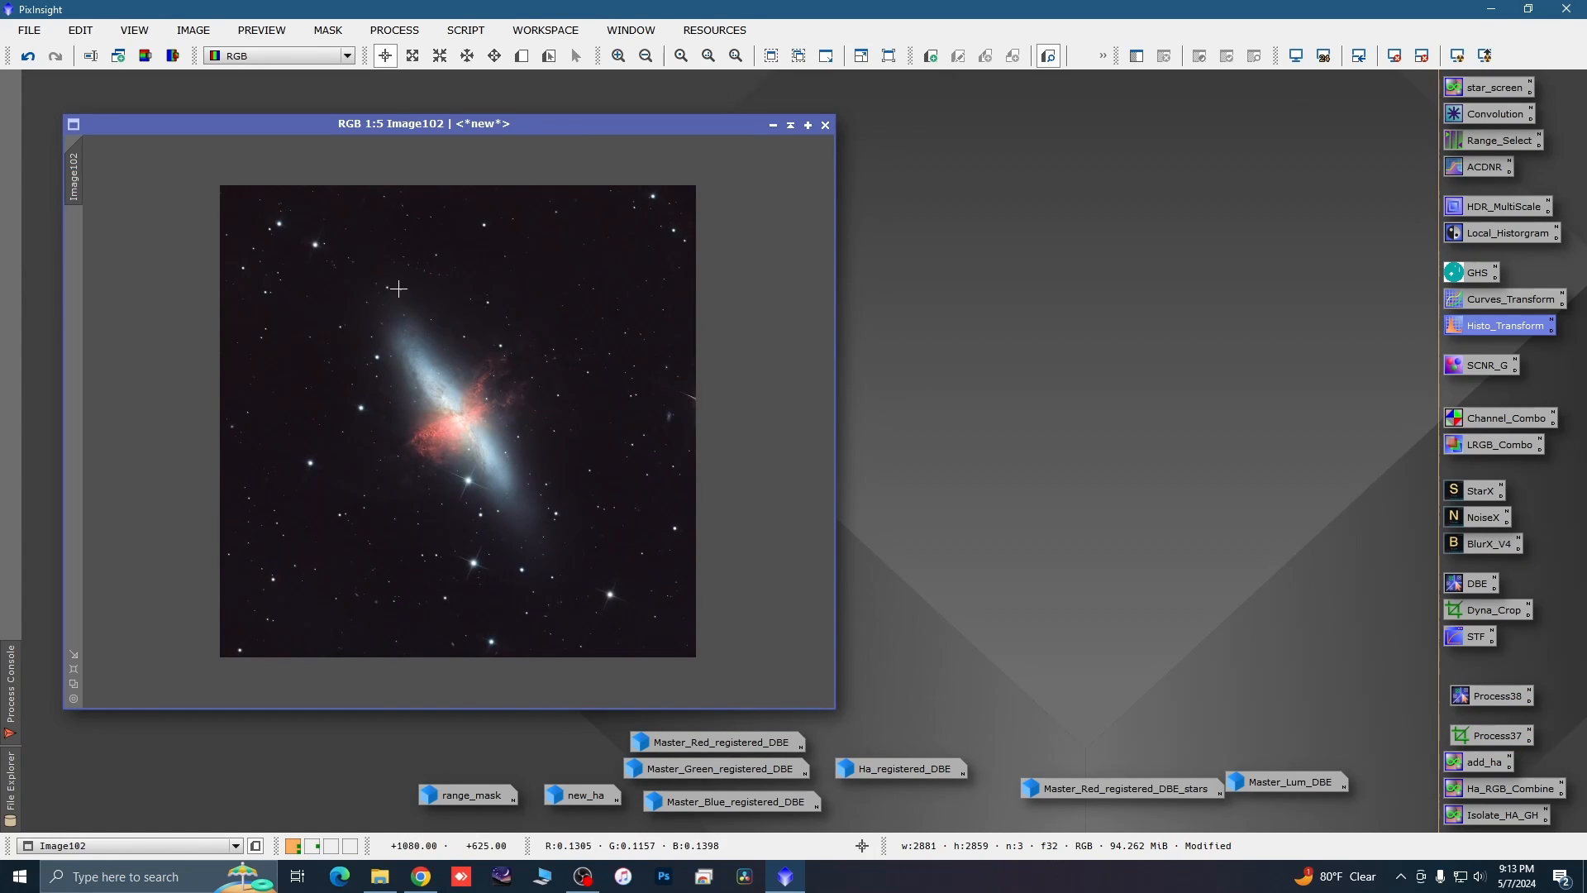
Examine the galaxy and background of the stretched Image102 and look up GraXpertDenoise among the Toolbox scripts.
{"action": "scroll", "coordinate": [450, 395], "scroll_direction": "up", "scroll_amount": 1}
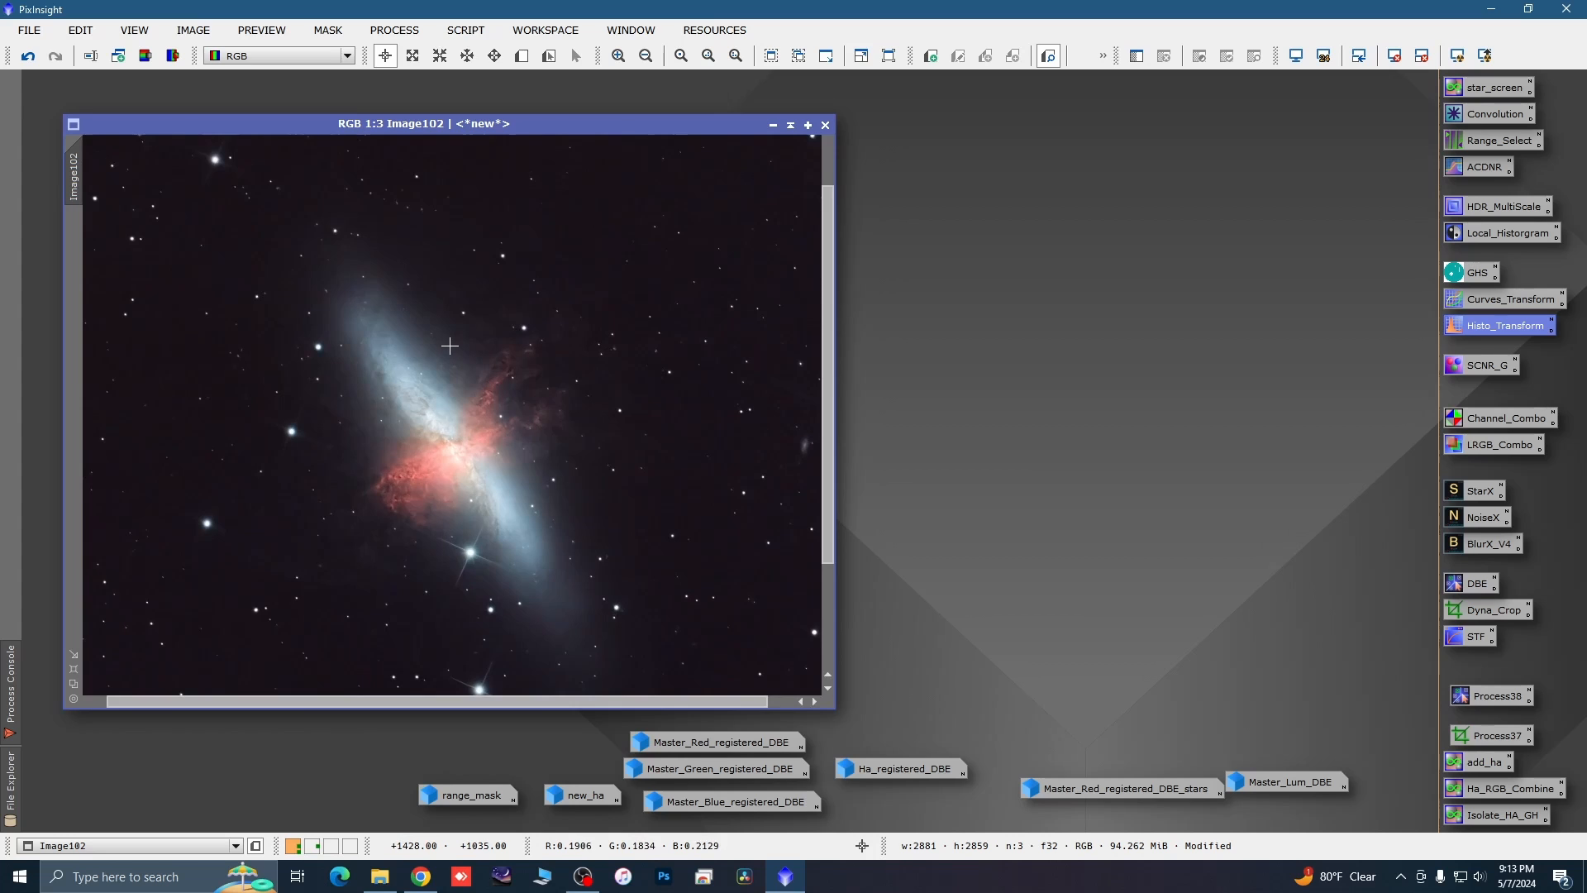
{"action": "scroll", "coordinate": [442, 417], "scroll_direction": "down", "scroll_amount": 1}
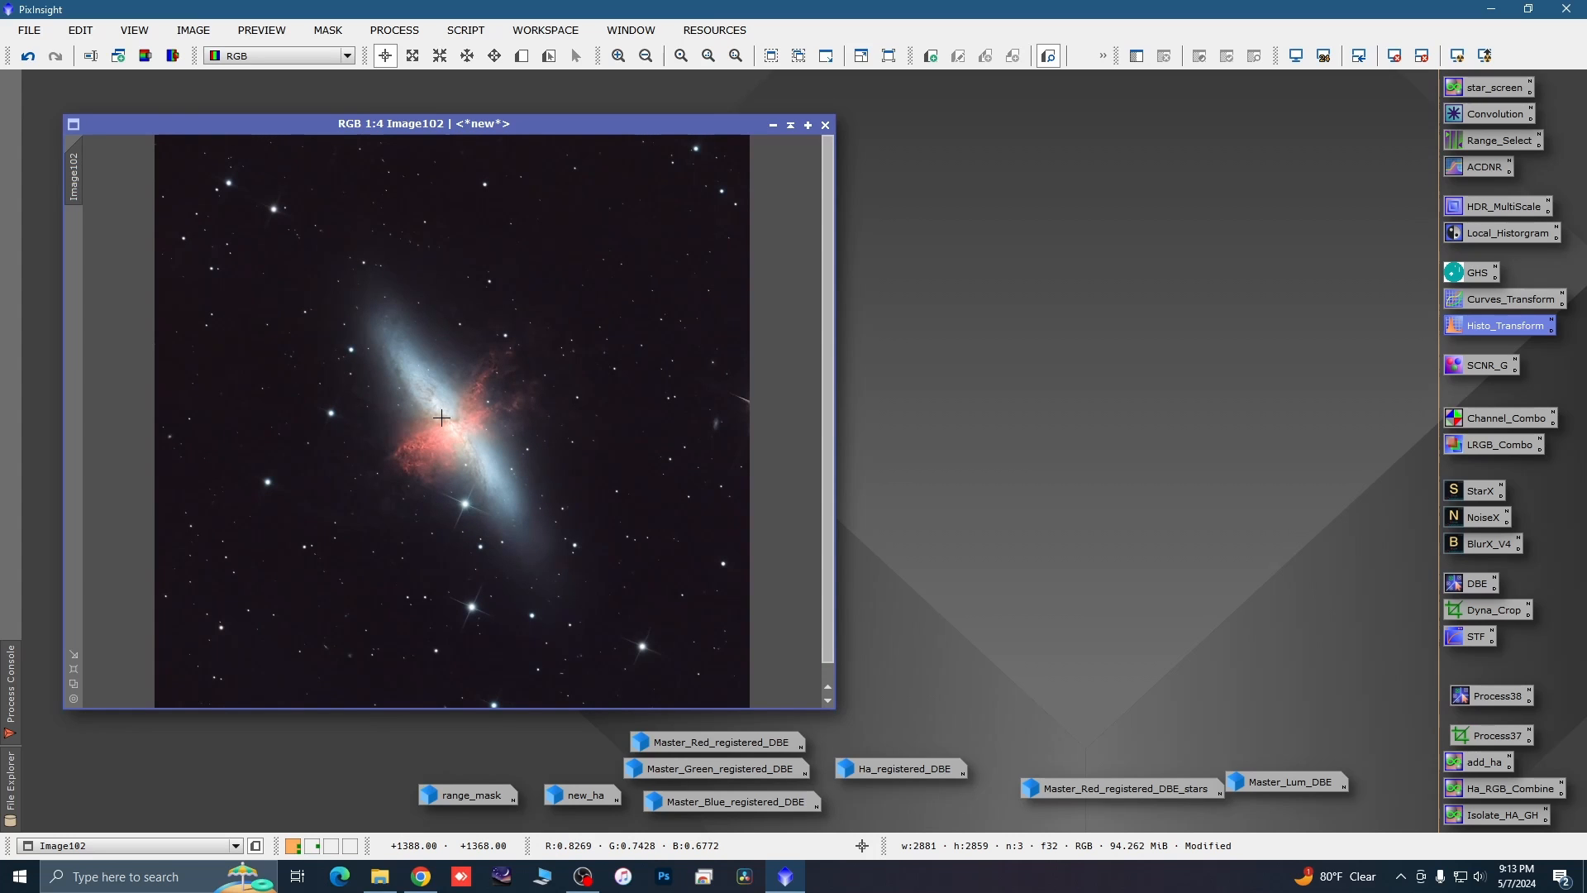
{"action": "left_click", "coordinate": [465, 30]}
{"action": "mouse_move", "coordinate": [553, 287]}
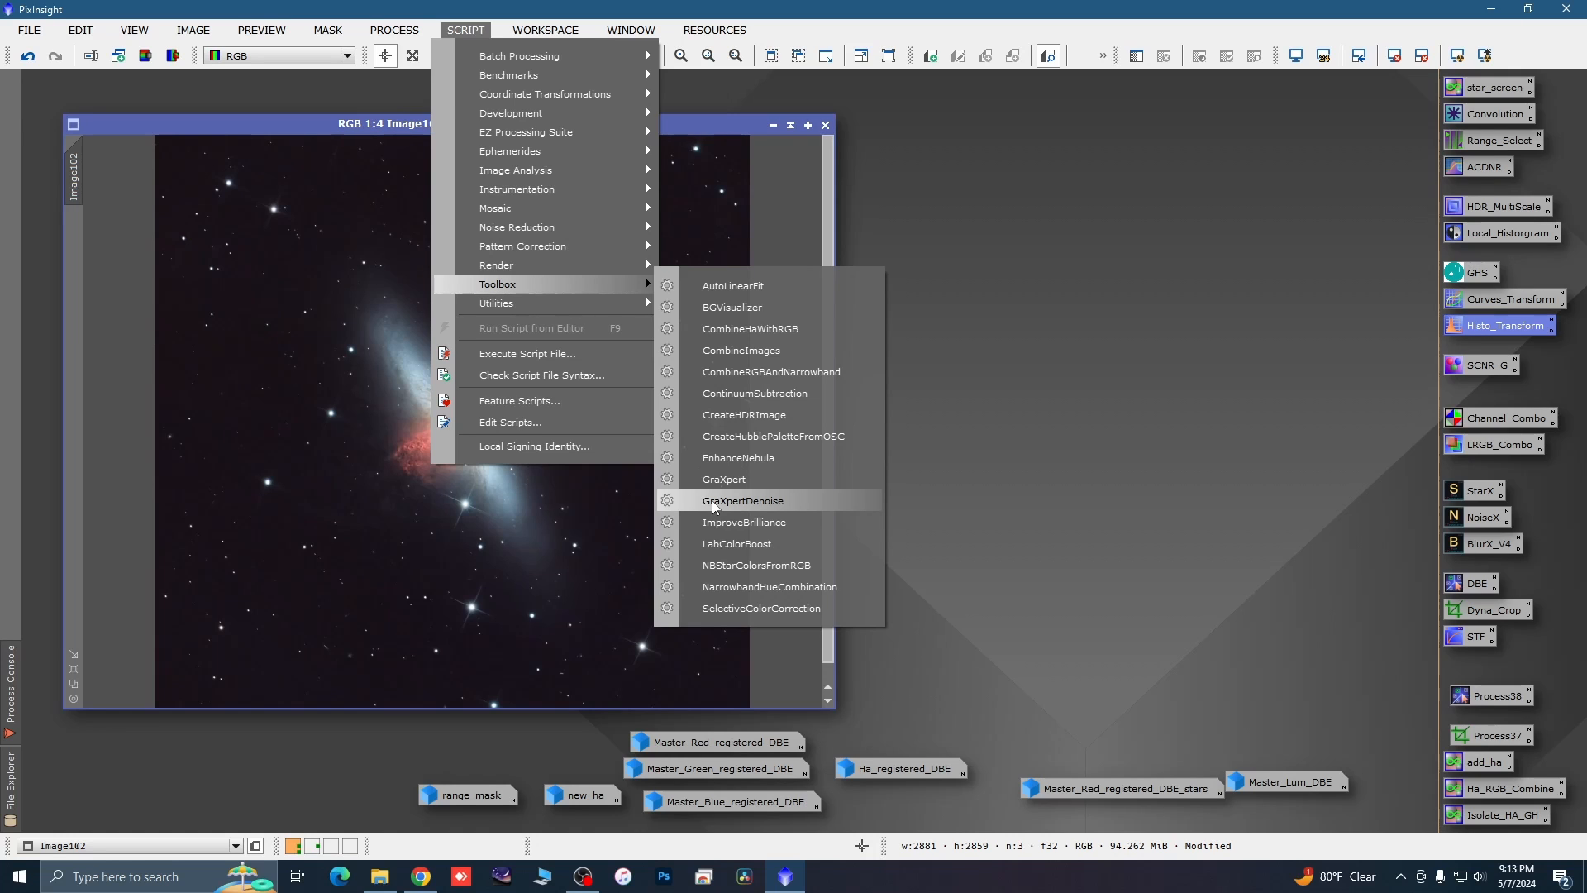
{"action": "left_click", "coordinate": [781, 498]}
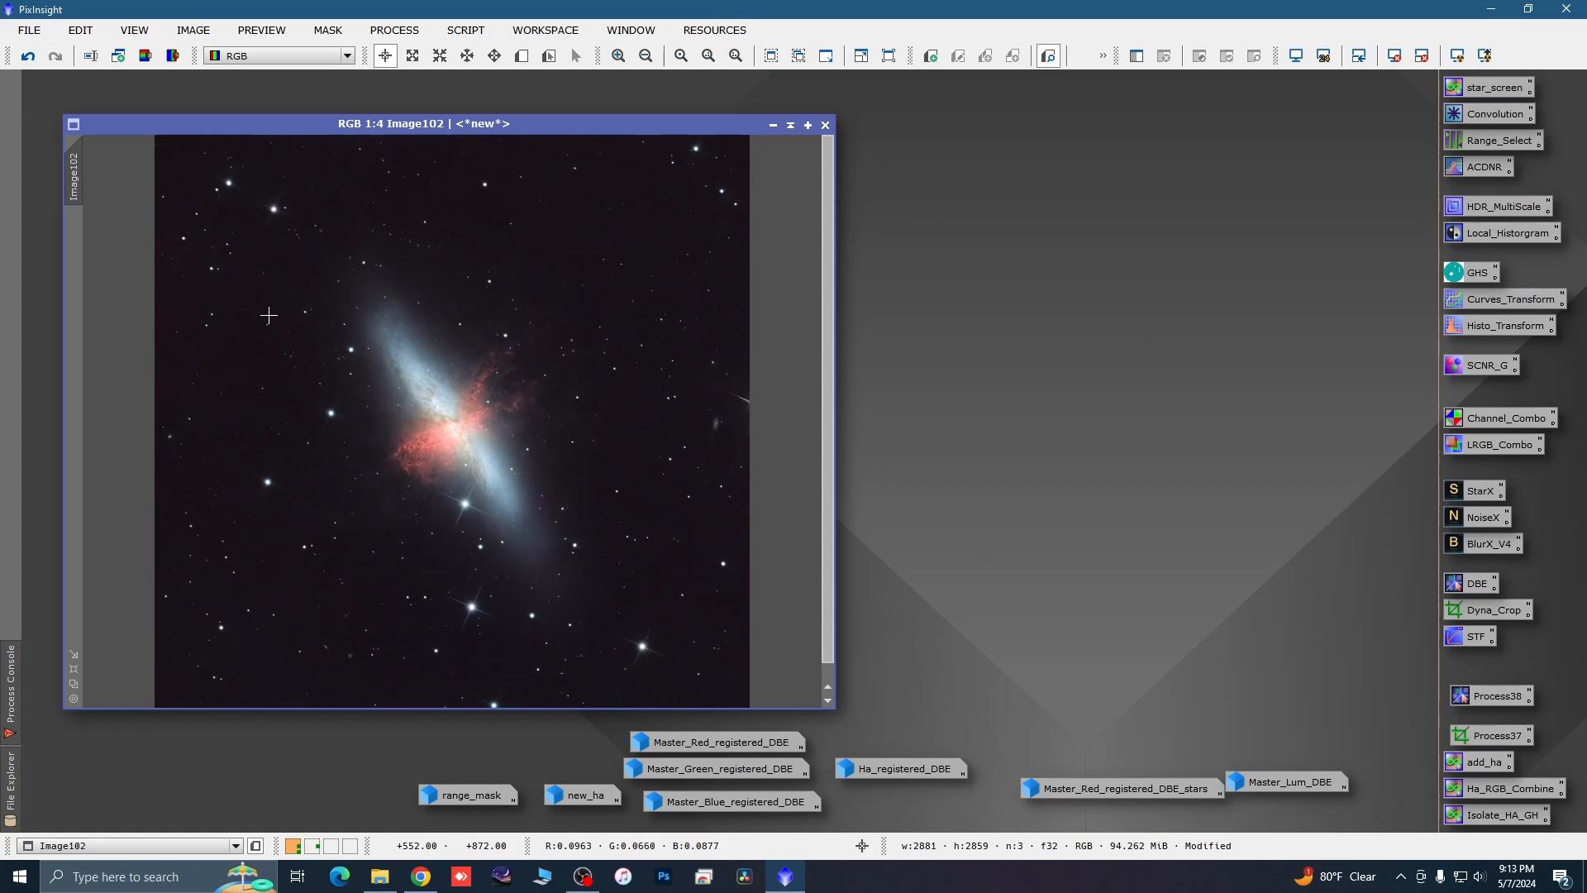
{"action": "scroll", "coordinate": [426, 405], "scroll_direction": "up", "scroll_amount": 1}
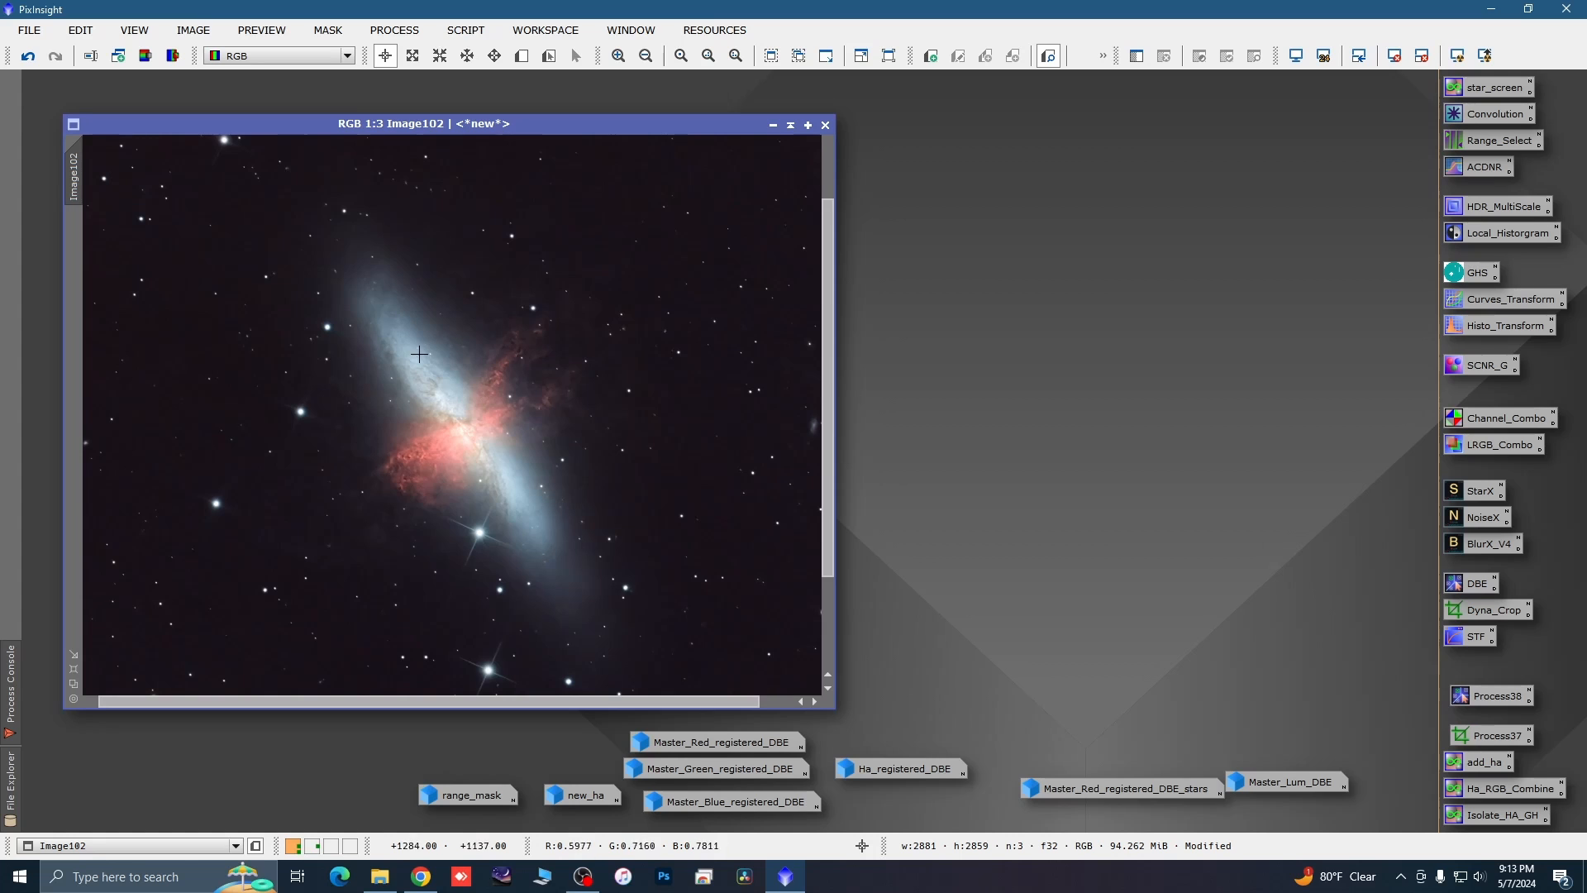
{"action": "scroll", "coordinate": [479, 398], "scroll_direction": "down", "scroll_amount": 1}
{"action": "scroll", "coordinate": [480, 422], "scroll_direction": "up", "scroll_amount": 1}
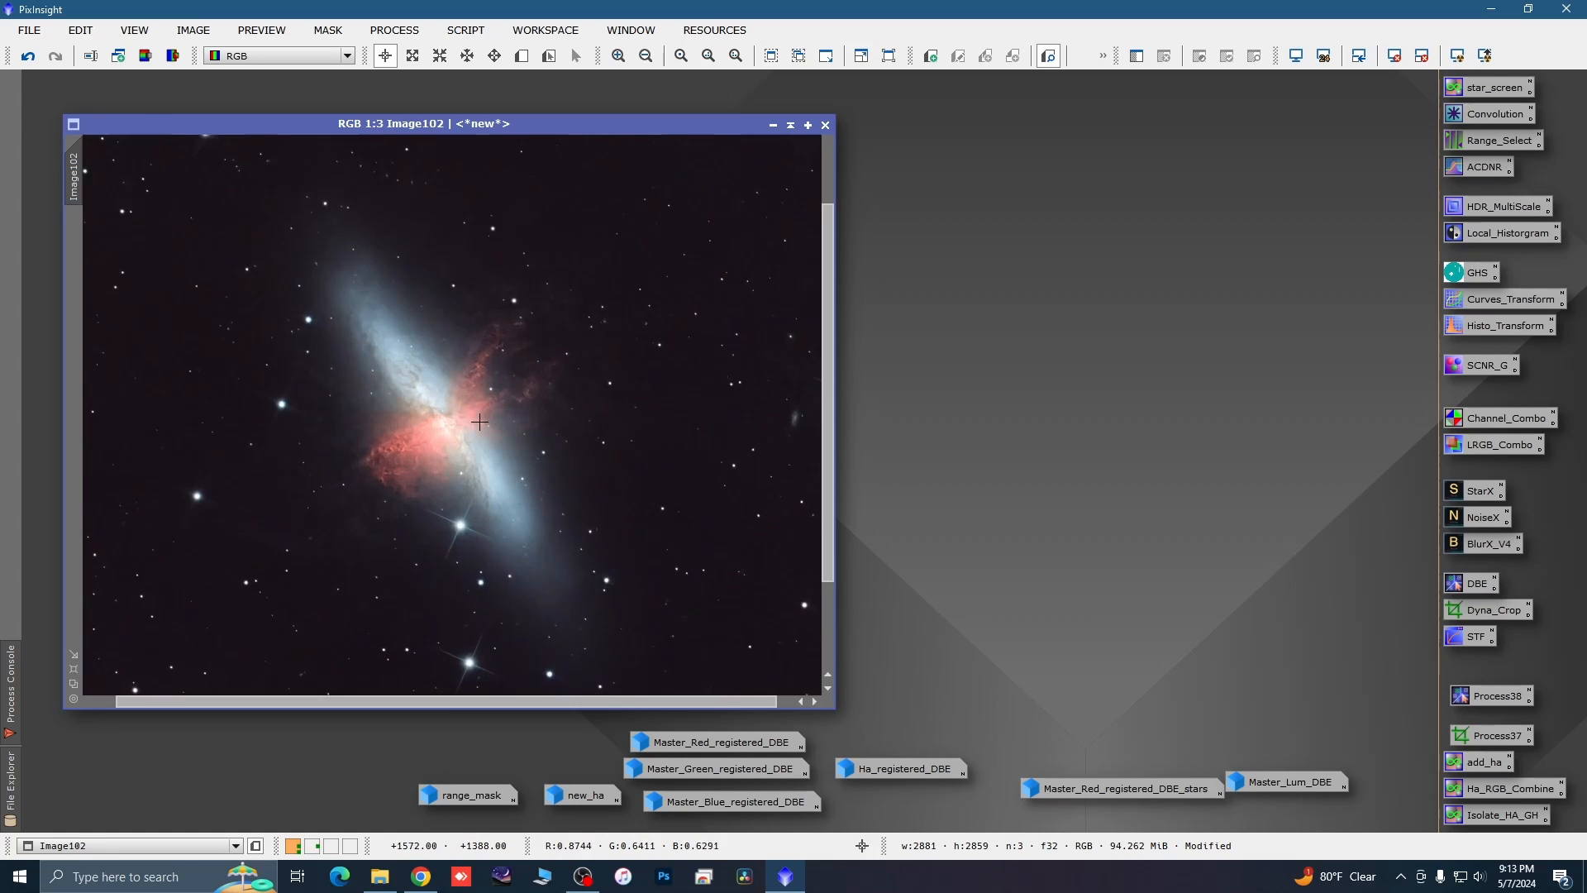
{"action": "scroll", "coordinate": [479, 424], "scroll_direction": "down", "scroll_amount": 2}
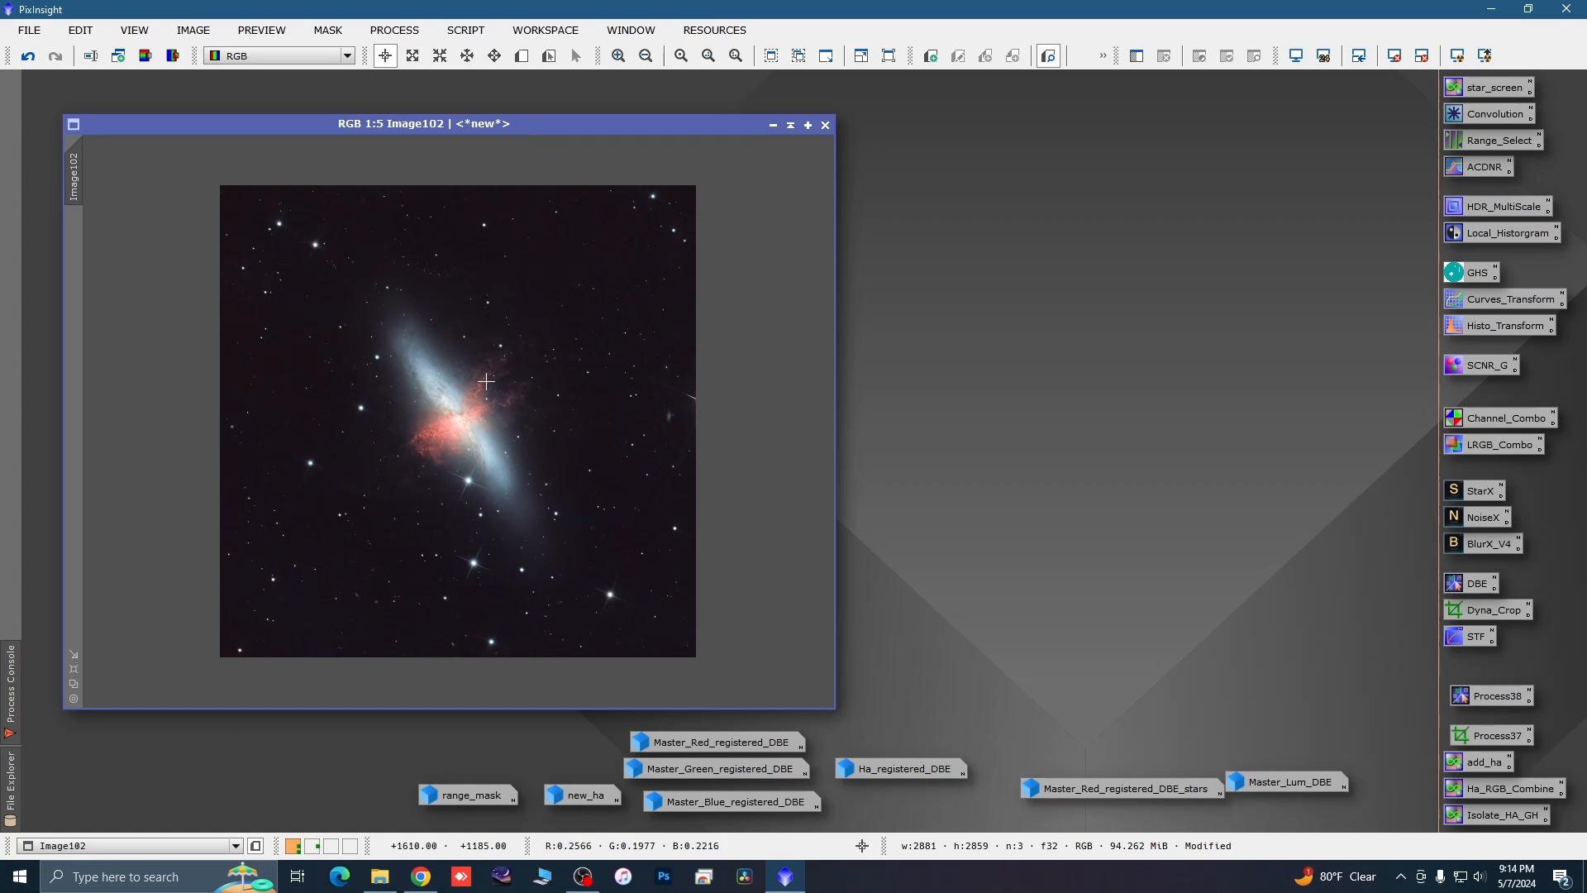
{"action": "scroll", "coordinate": [473, 415], "scroll_direction": "up", "scroll_amount": 1}
{"action": "scroll", "coordinate": [473, 413], "scroll_direction": "down", "scroll_amount": 1}
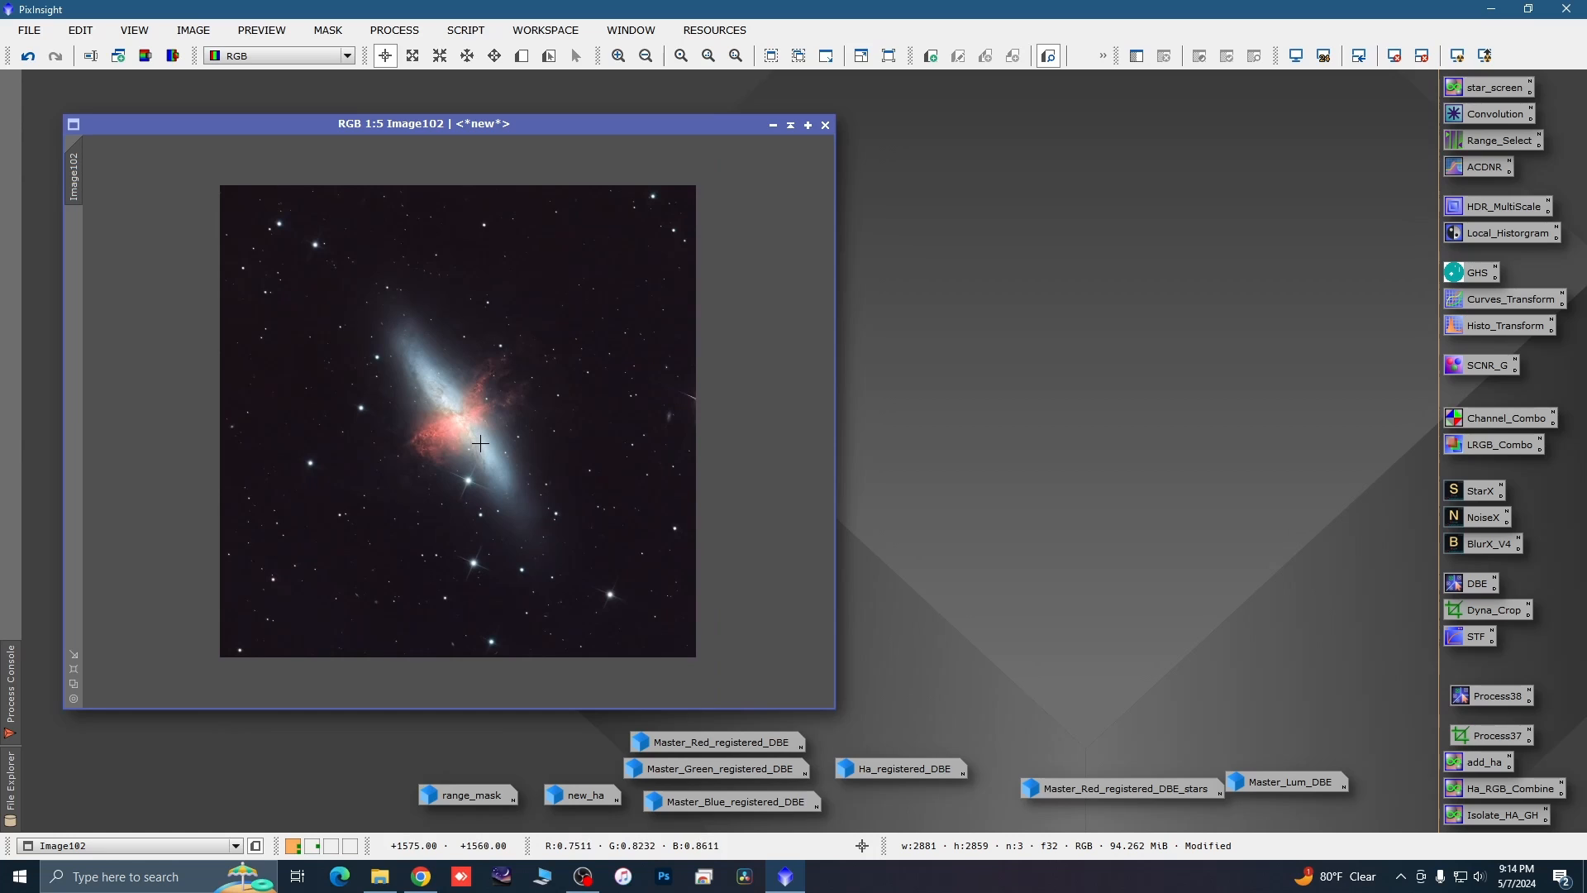